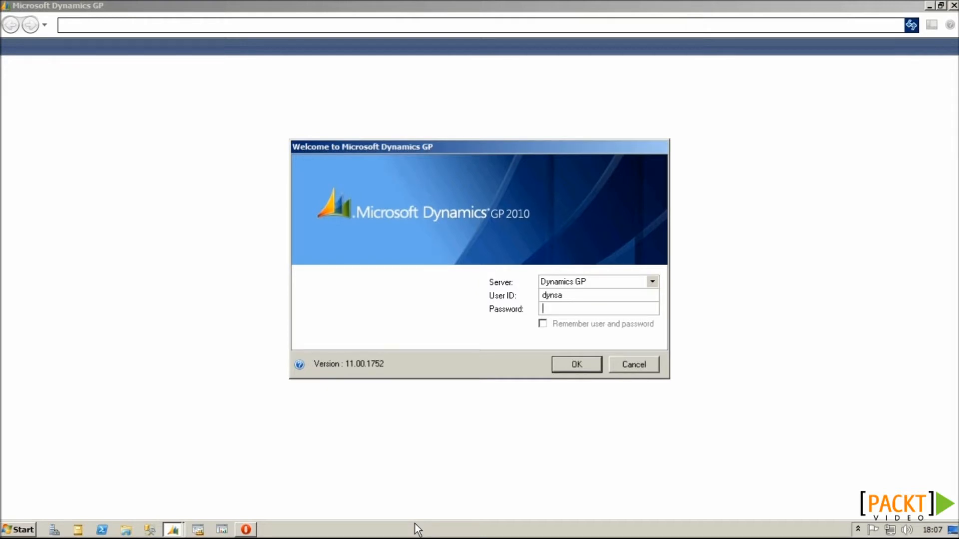
Step: Sign in with the password, log into Fabrikam, Inc., dismiss the date warning, and open Administration
{"action": "type", "text": "••••••"}
{"action": "left_click", "coordinate": [567, 364]}
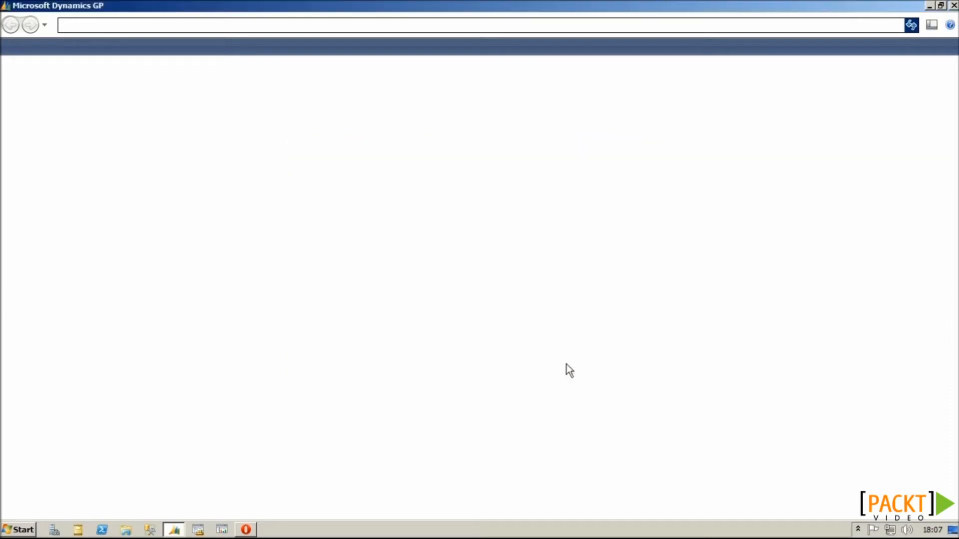
{"action": "left_click", "coordinate": [577, 273]}
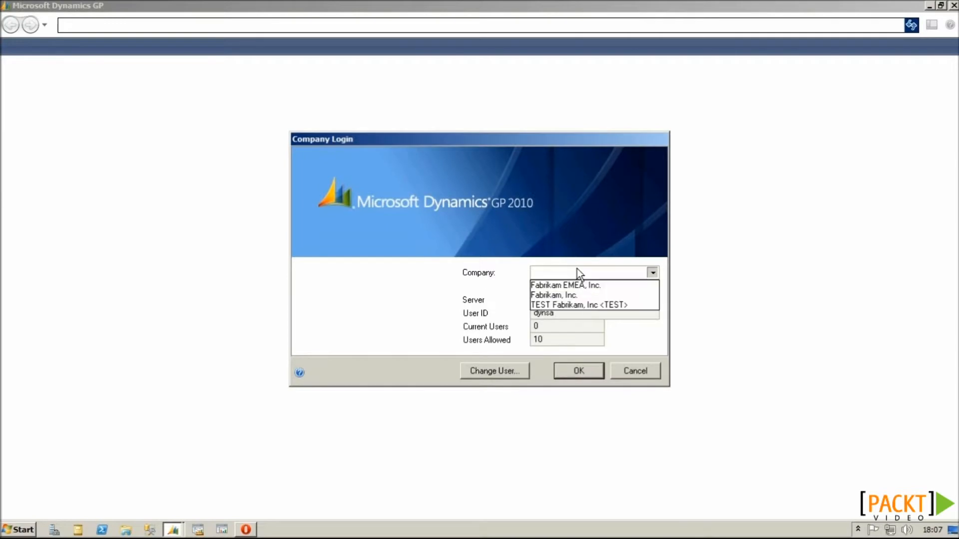
{"action": "left_click", "coordinate": [574, 299]}
{"action": "left_click", "coordinate": [585, 370]}
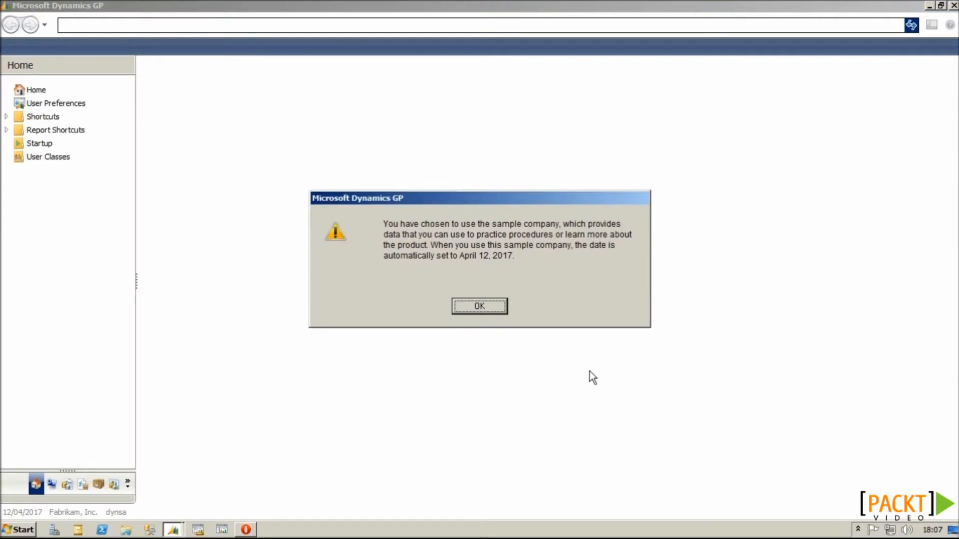
{"action": "key", "text": "Return"}
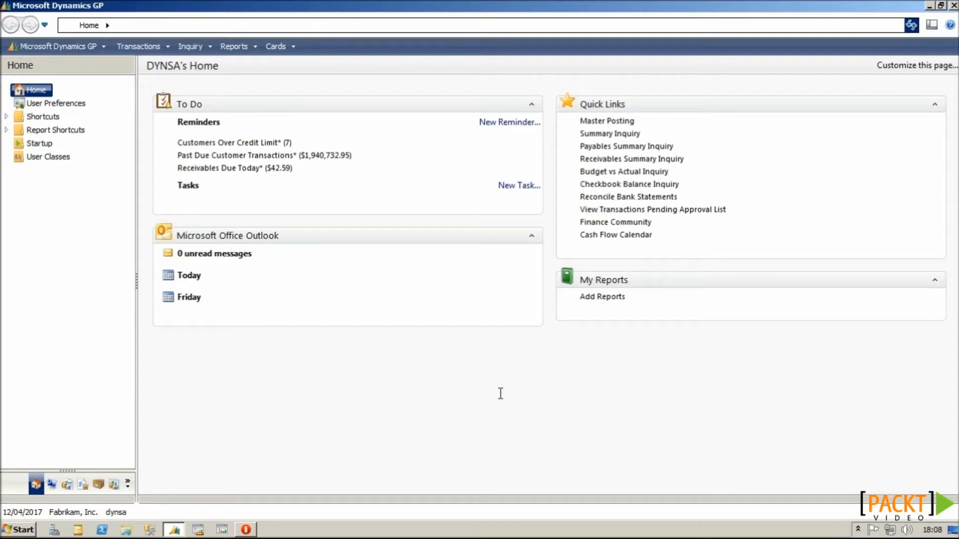
{"action": "left_click", "coordinate": [55, 484]}
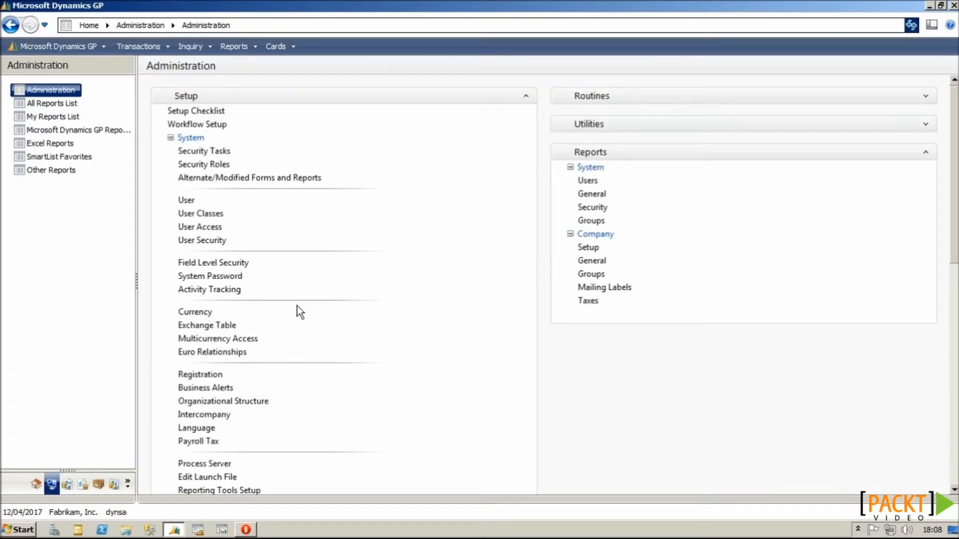
Step: Turn on Enable Remember User in System Preferences and bring up the login window again
{"action": "scroll", "coordinate": [296, 306], "scroll_direction": "down", "scroll_amount": 2}
{"action": "left_click", "coordinate": [238, 466]}
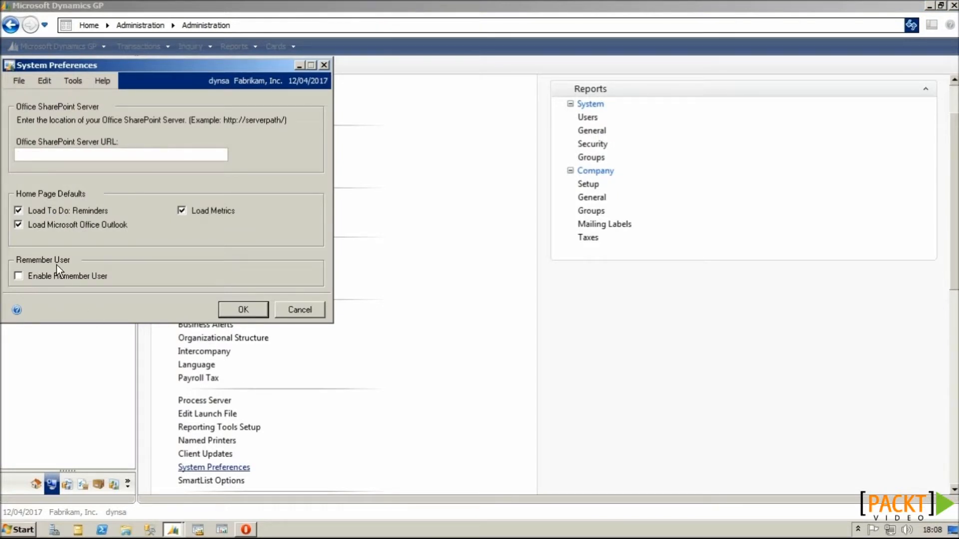
{"action": "left_click", "coordinate": [19, 277]}
{"action": "left_click", "coordinate": [239, 309]}
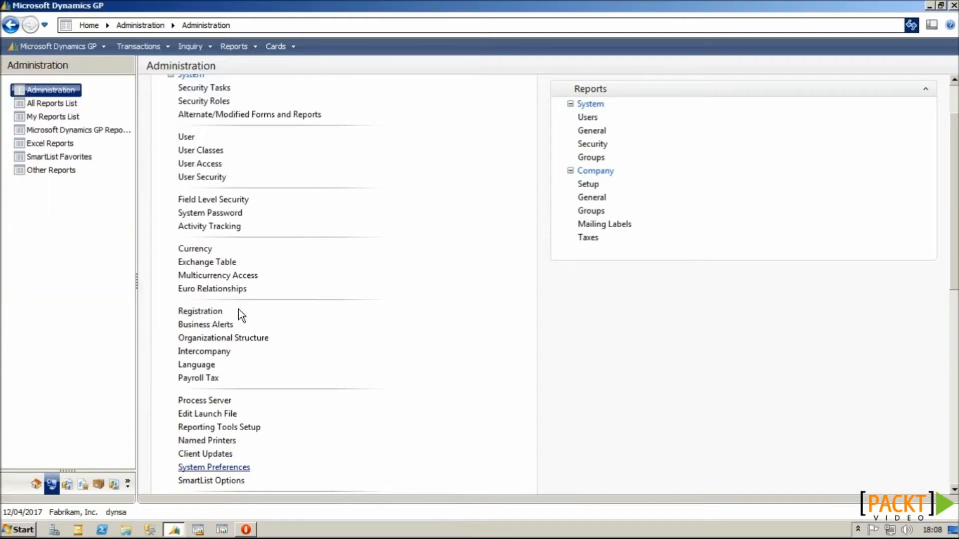
{"action": "left_click", "coordinate": [118, 513]}
Step: Sign in with the password, ticking Remember user and password
{"action": "left_click", "coordinate": [555, 312]}
{"action": "type", "text": "******"}
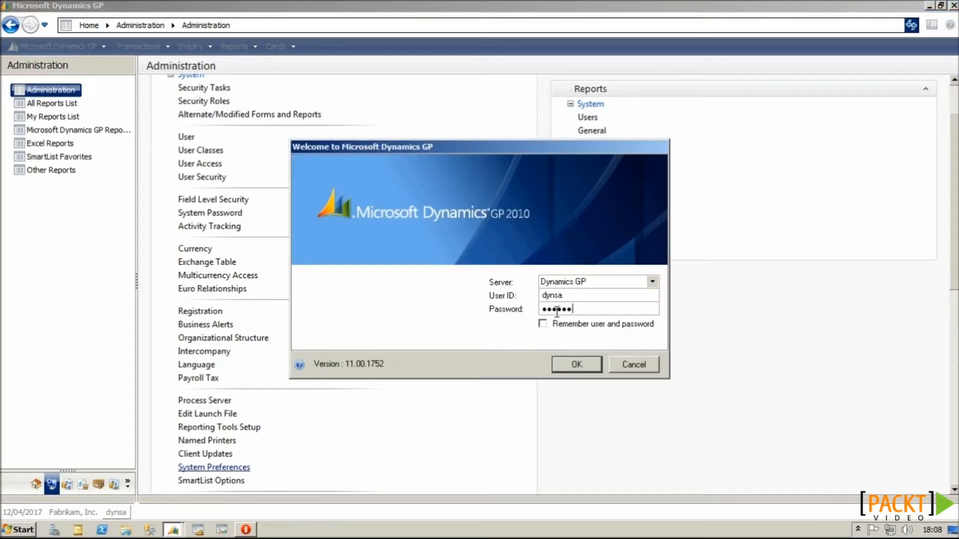
{"action": "left_click", "coordinate": [544, 326]}
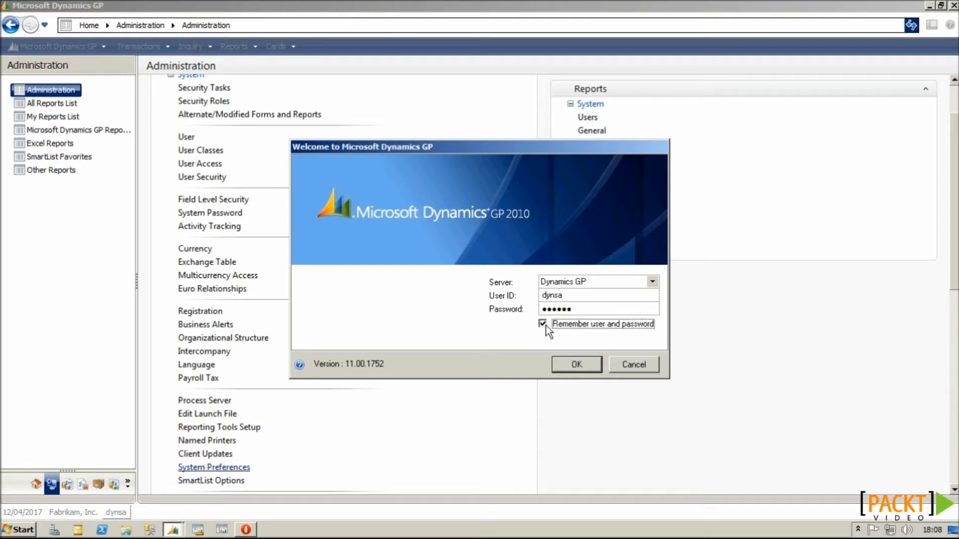
{"action": "left_click", "coordinate": [566, 367]}
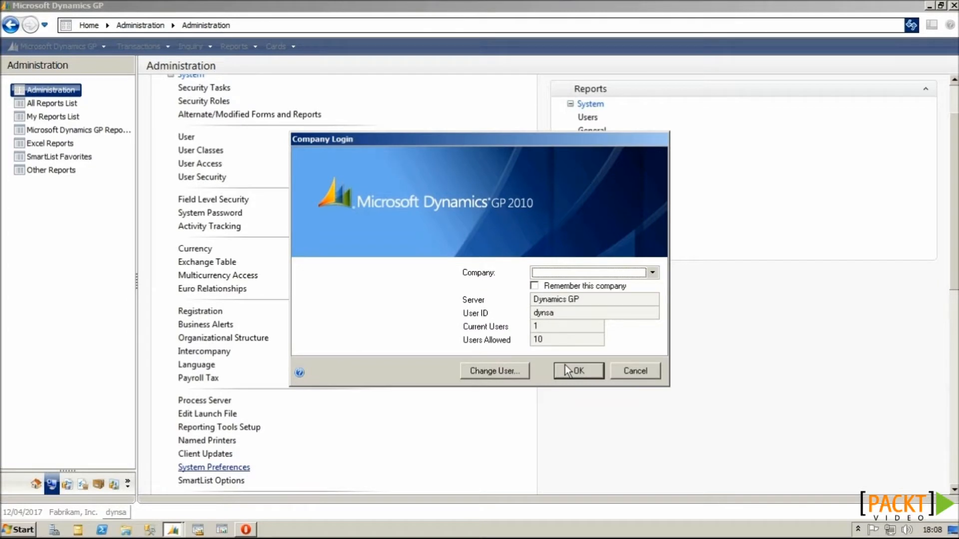
Step: Log into Fabrikam, Inc. with Remember this company ticked, dismiss the warning, and close GP
{"action": "left_click", "coordinate": [576, 272]}
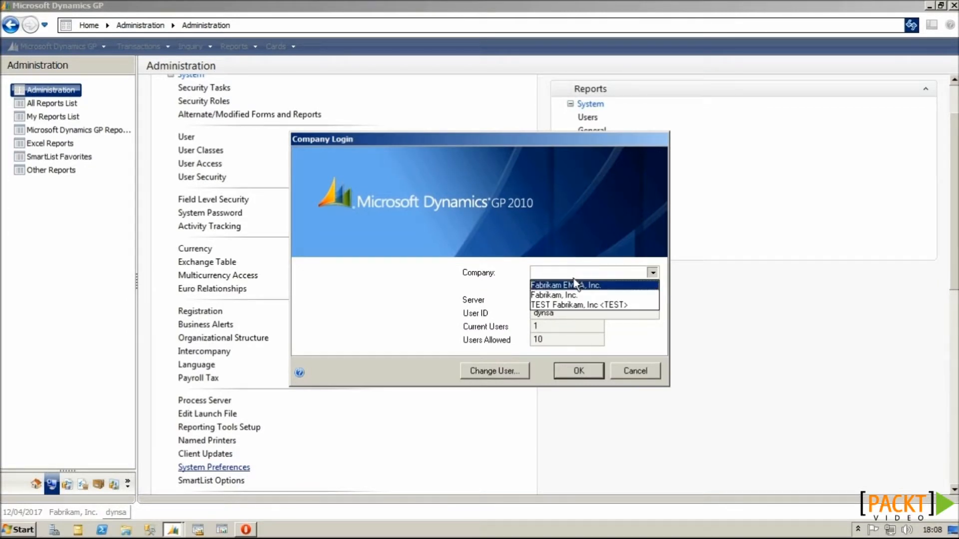
{"action": "left_click", "coordinate": [574, 294]}
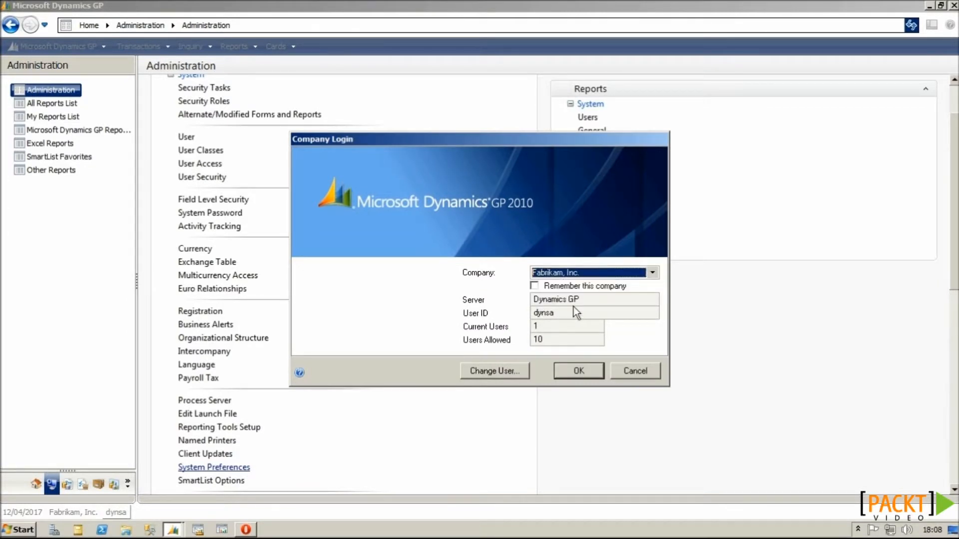
{"action": "left_click", "coordinate": [537, 287]}
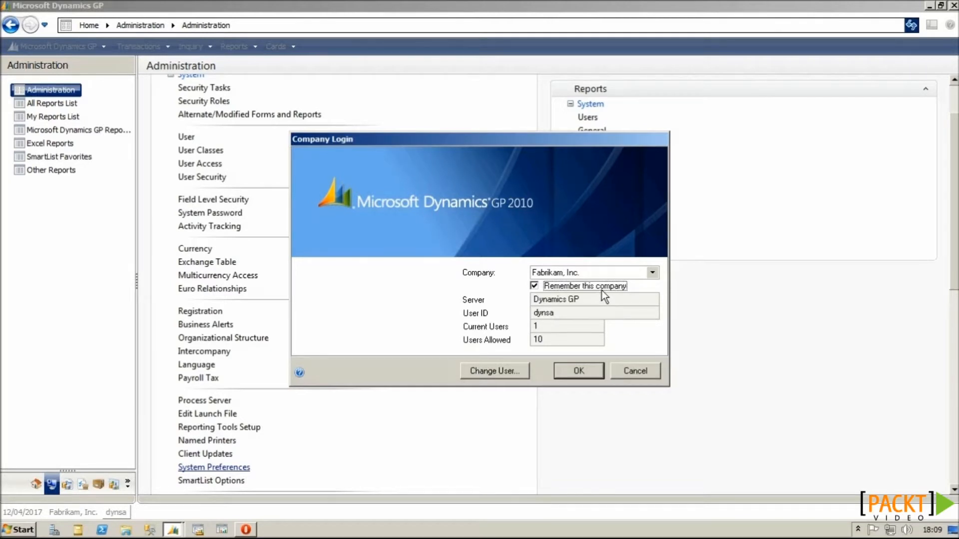
{"action": "left_click", "coordinate": [586, 375]}
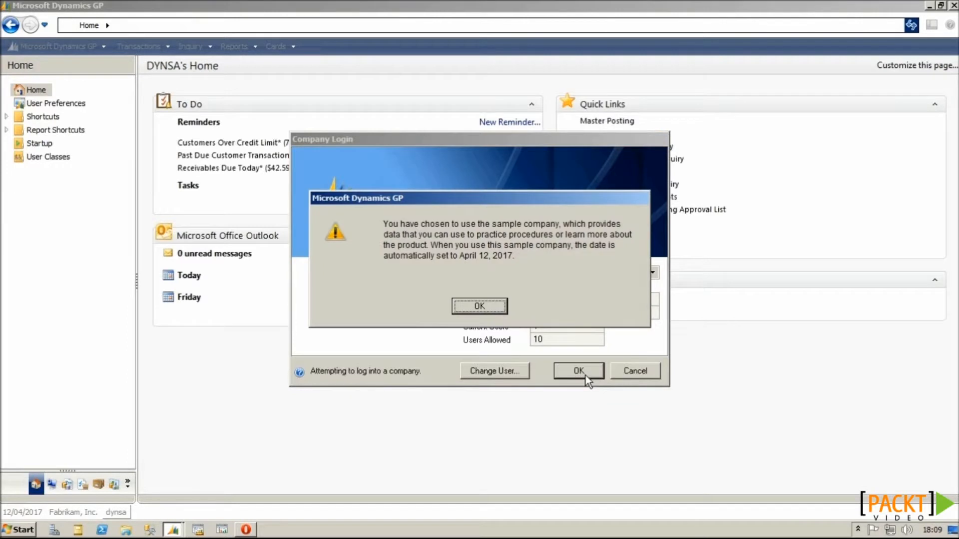
{"action": "key", "text": "Return"}
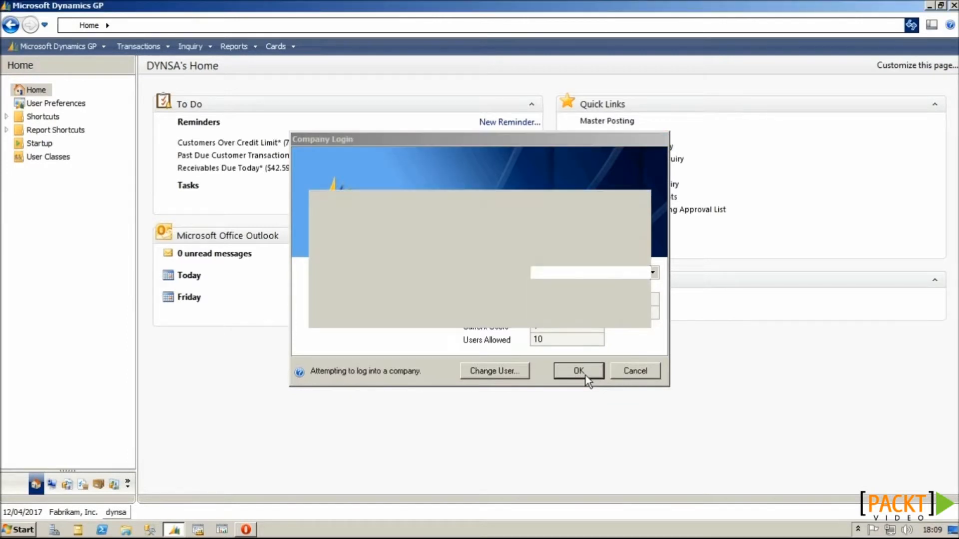
{"action": "left_click", "coordinate": [952, 6]}
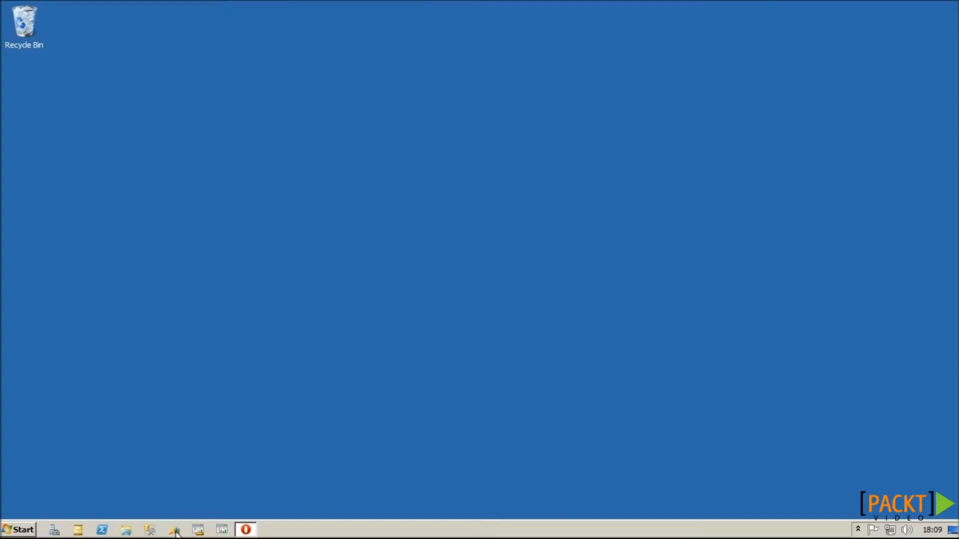
Step: Relaunch Dynamics GP, then log into Fabrikam, Inc. again through Company Login, toggling Remember this company
{"action": "left_click", "coordinate": [175, 532]}
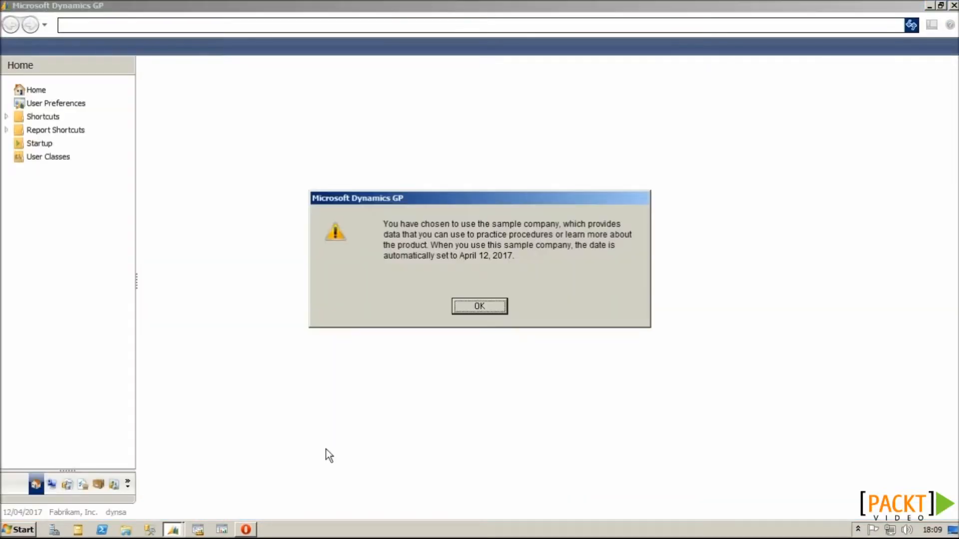
{"action": "key", "text": "Return"}
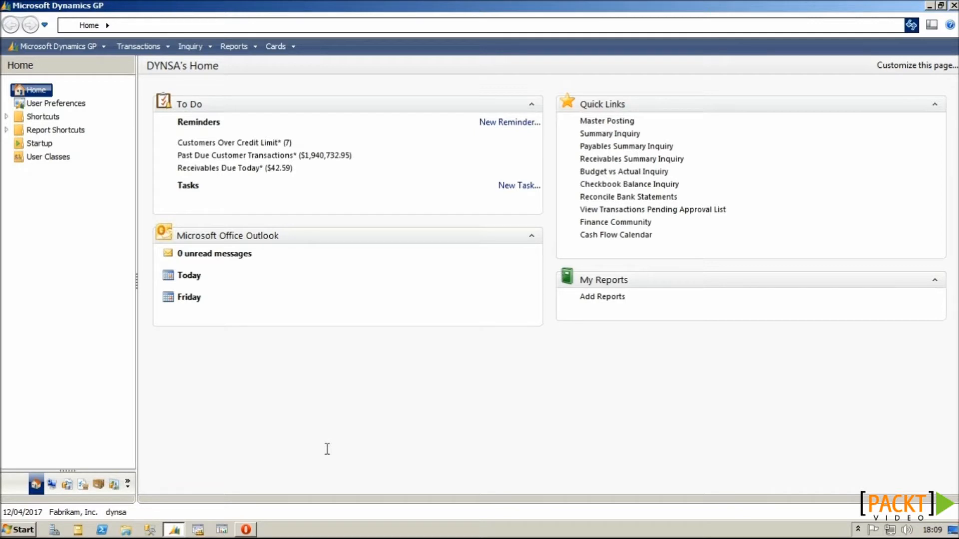
{"action": "left_click", "coordinate": [85, 511]}
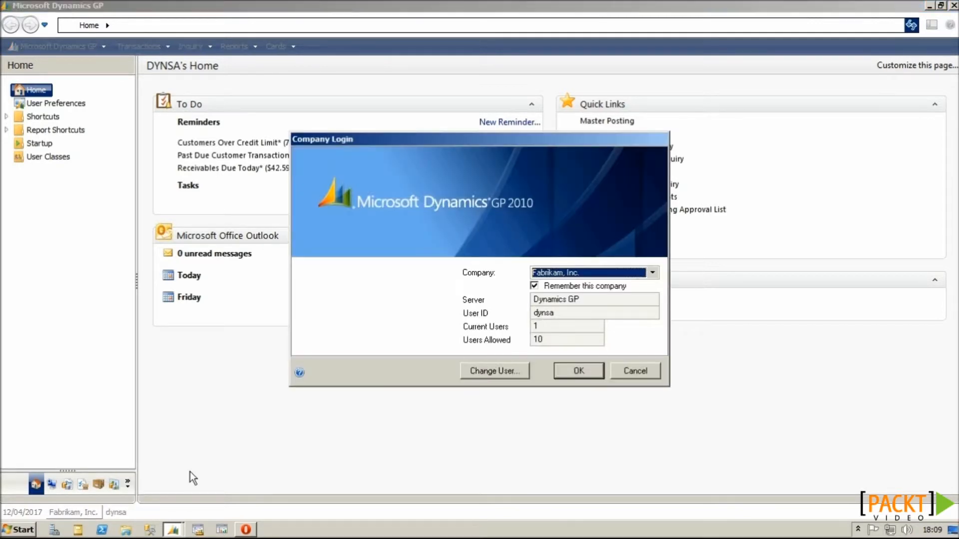
{"action": "left_click", "coordinate": [559, 274]}
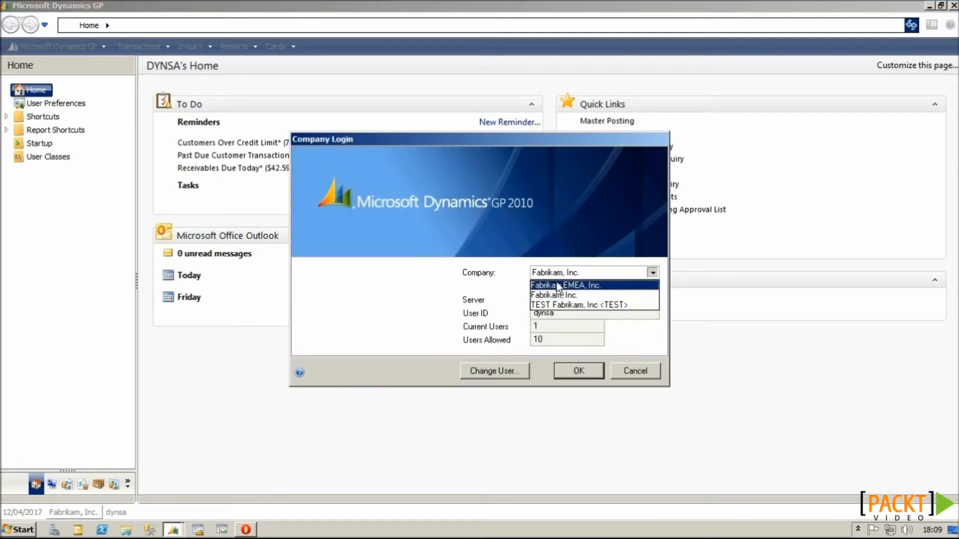
{"action": "left_click", "coordinate": [555, 283]}
{"action": "left_click", "coordinate": [556, 287]}
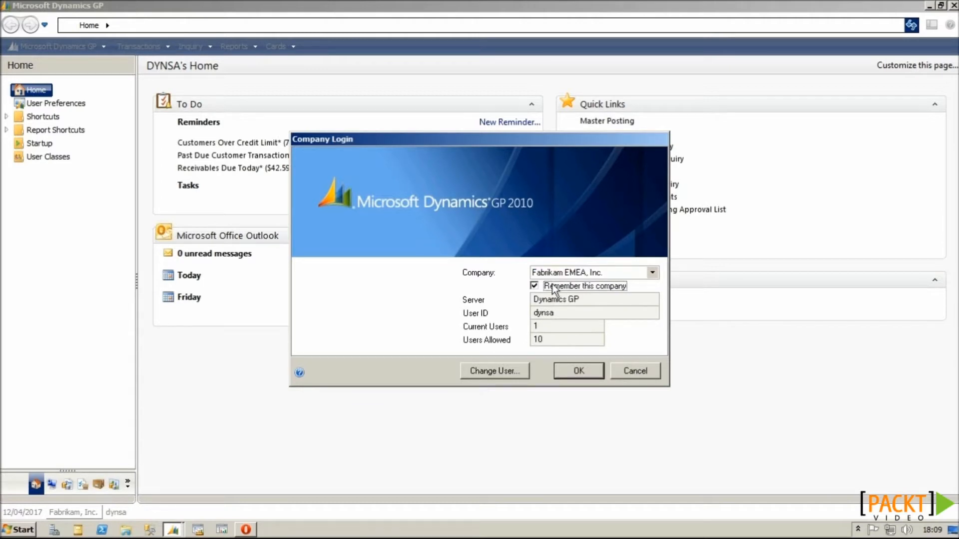
{"action": "left_click", "coordinate": [557, 274]}
{"action": "left_click", "coordinate": [556, 295]}
{"action": "left_click", "coordinate": [549, 284]}
{"action": "left_click", "coordinate": [569, 373]}
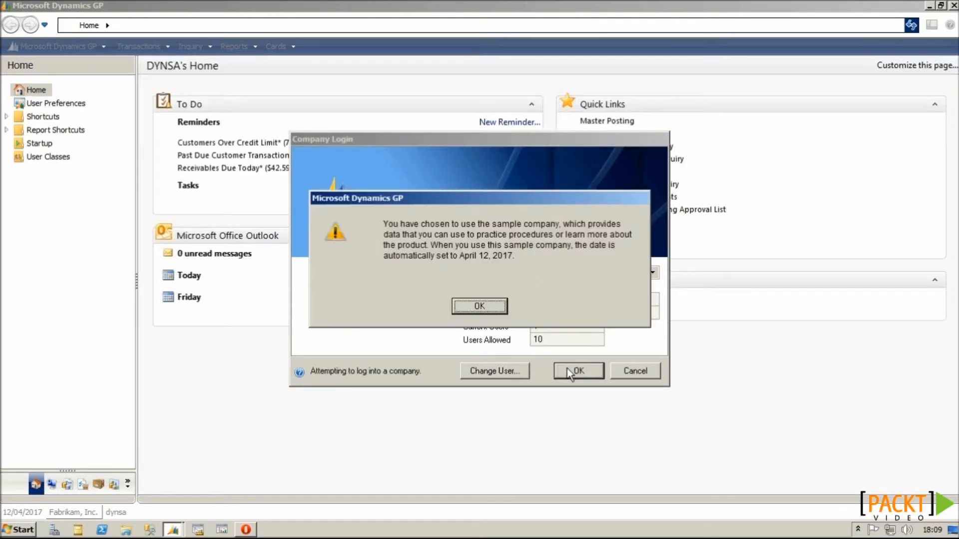
{"action": "key", "text": "Return"}
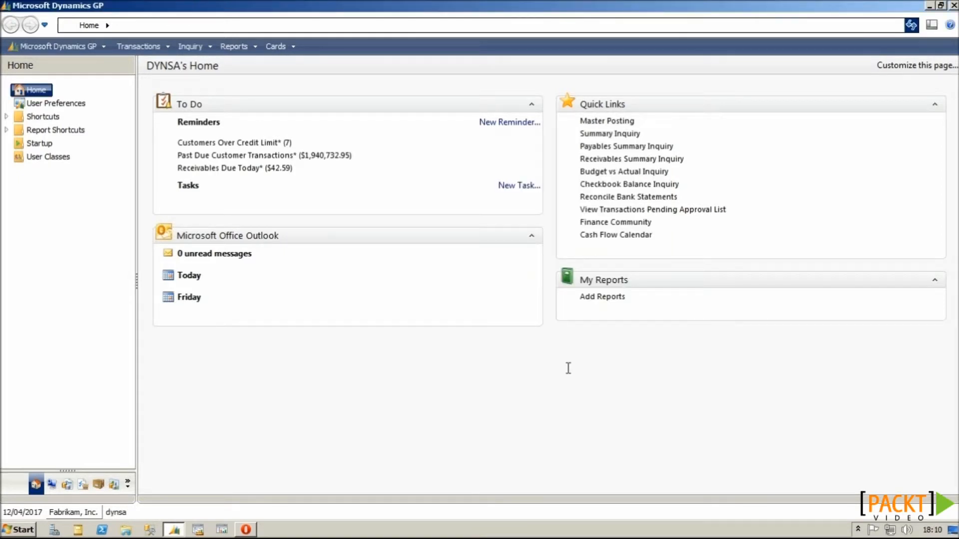
Step: Sign in again with the password, with Remember user and password unticked
{"action": "left_click", "coordinate": [119, 512]}
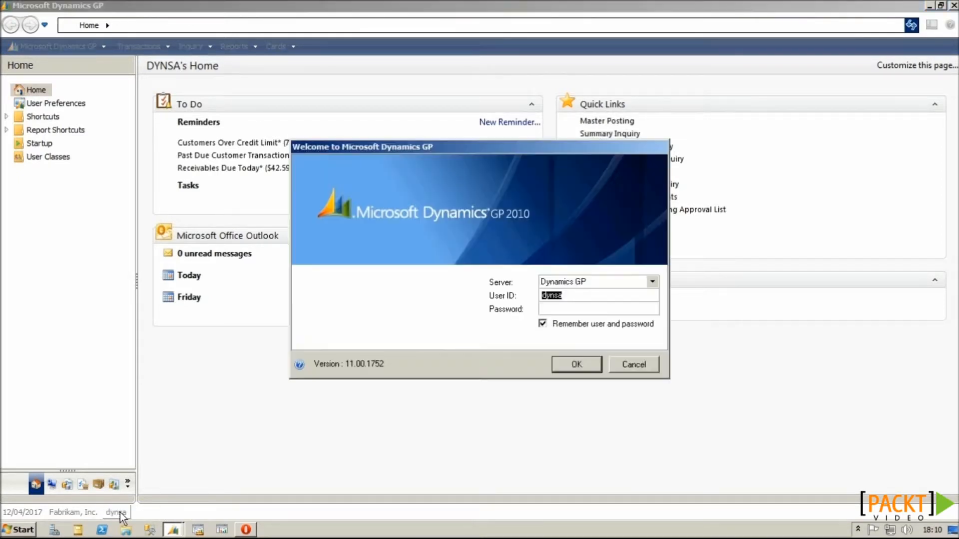
{"action": "left_click", "coordinate": [564, 308]}
{"action": "type", "text": "******"}
{"action": "left_click", "coordinate": [546, 324]}
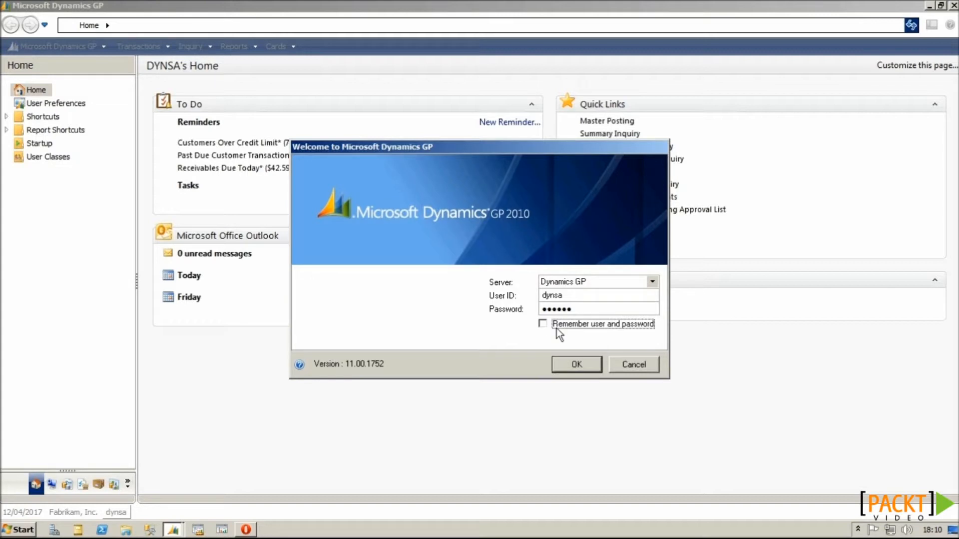
{"action": "left_click", "coordinate": [577, 364]}
Step: Log into Fabrikam, Inc. and dismiss the sample-company date warning
{"action": "left_click", "coordinate": [568, 275]}
{"action": "left_click", "coordinate": [562, 288]}
{"action": "left_click", "coordinate": [570, 372]}
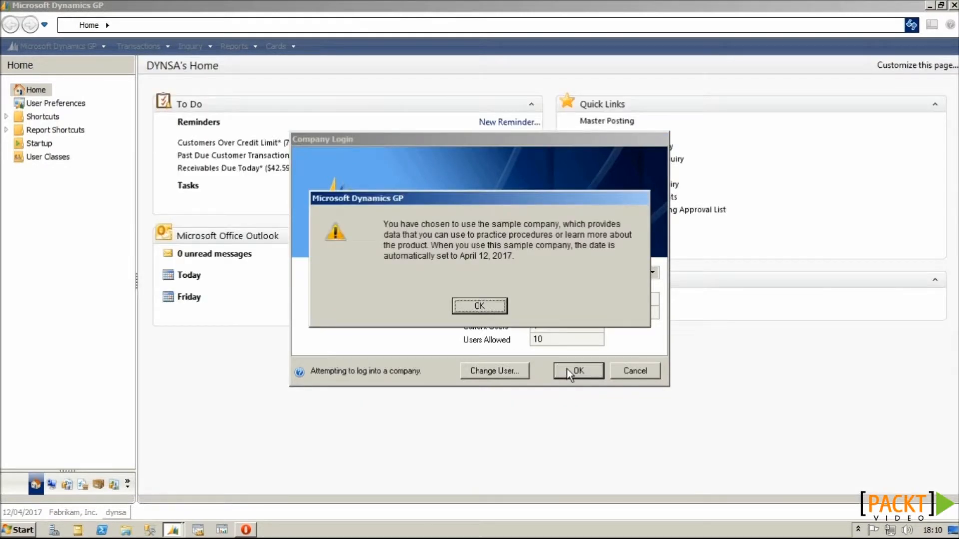
{"action": "key", "text": "Return"}
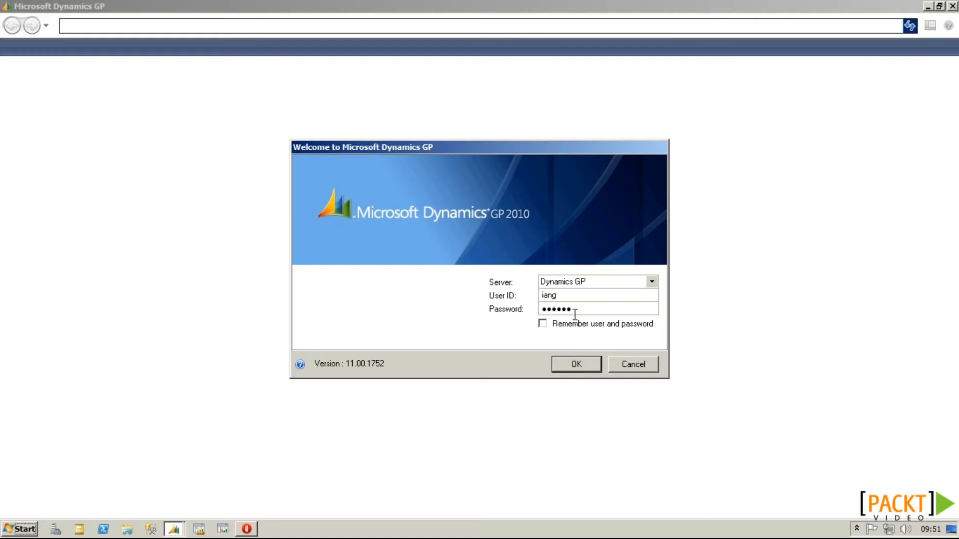
Step: Submit the other user's credentials, log into Fabrikam, Inc., and dismiss the date warning
{"action": "left_click", "coordinate": [571, 360]}
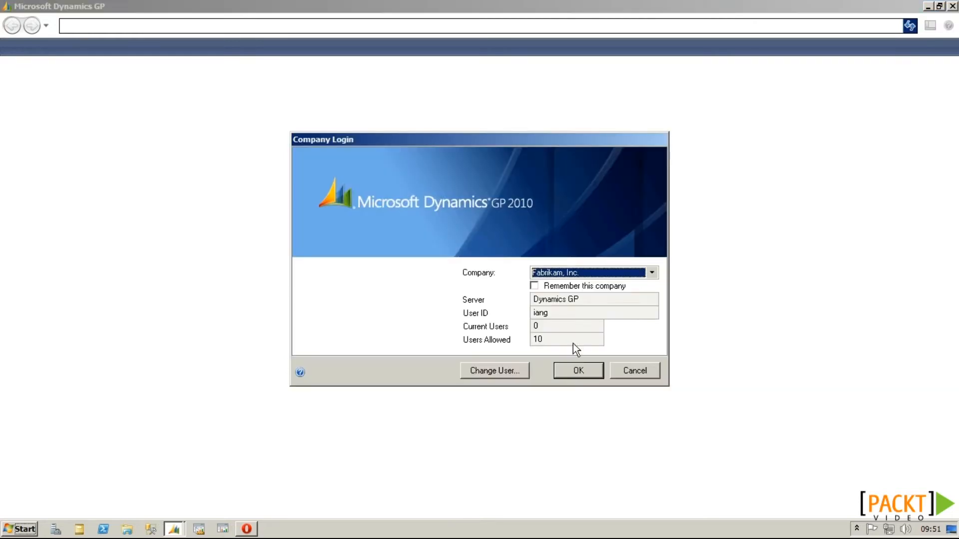
{"action": "left_click", "coordinate": [575, 372]}
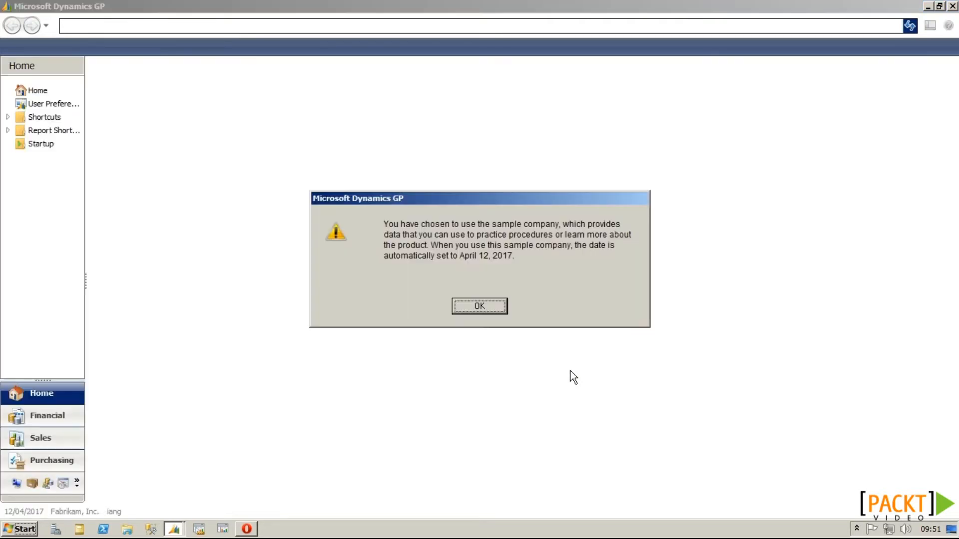
{"action": "key", "text": "Return"}
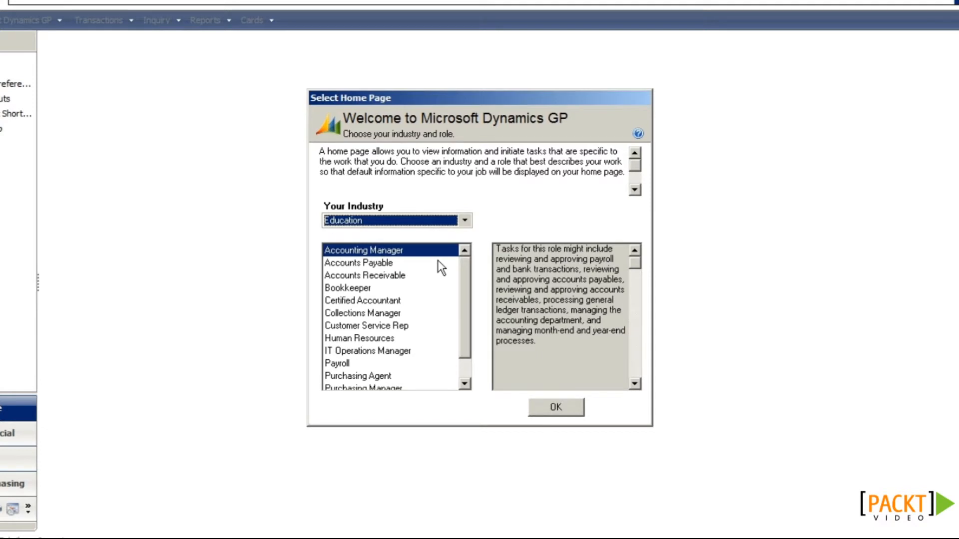
Step: Choose the Retail industry and the Accounts Payable role, after previewing Bookkeeper, and confirm
{"action": "left_click", "coordinate": [463, 224]}
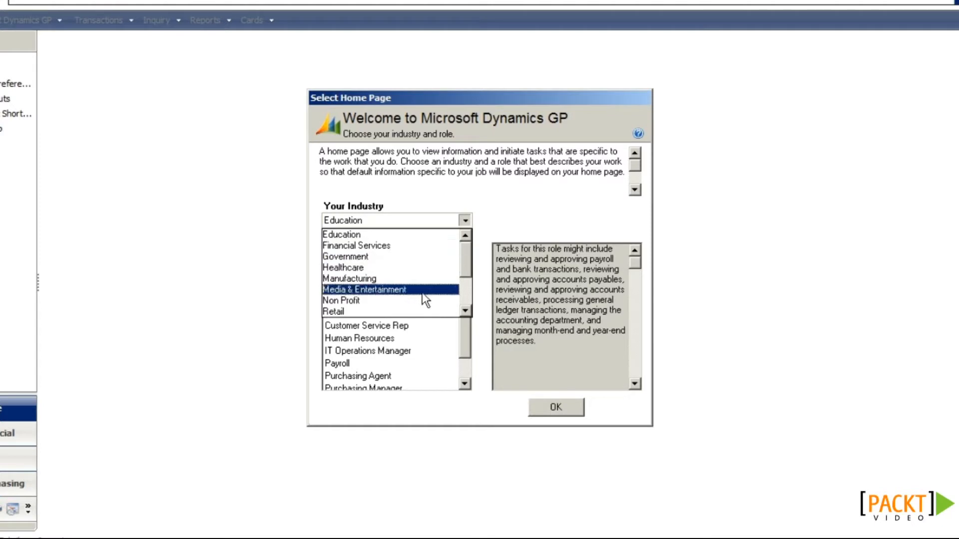
{"action": "left_click", "coordinate": [421, 311]}
{"action": "left_click", "coordinate": [382, 262]}
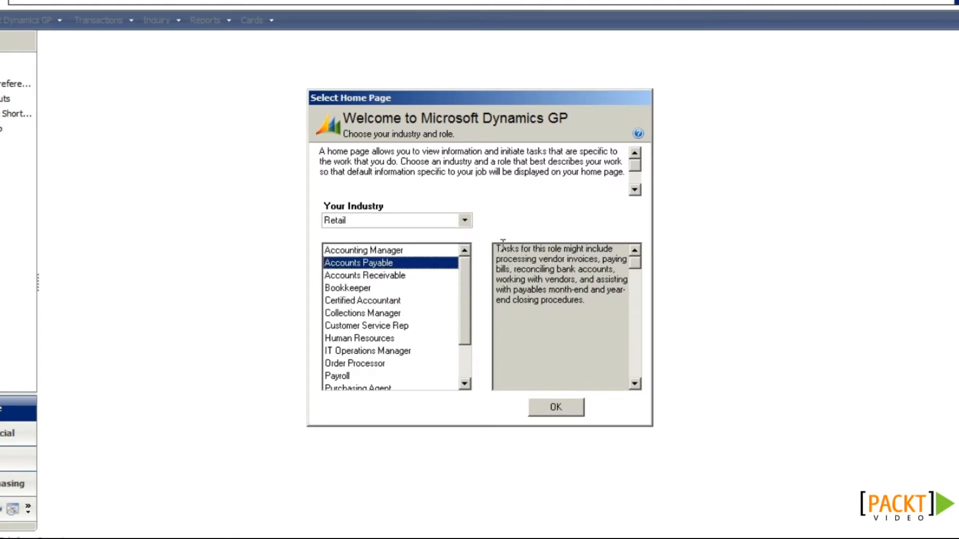
{"action": "left_click_drag", "start_coordinate": [497, 248], "coordinate": [603, 310]}
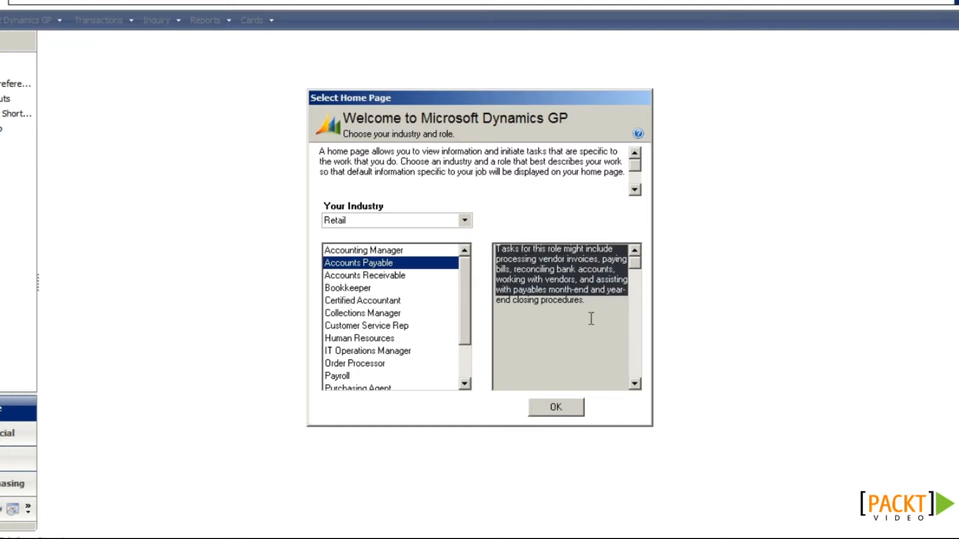
{"action": "left_click", "coordinate": [353, 288]}
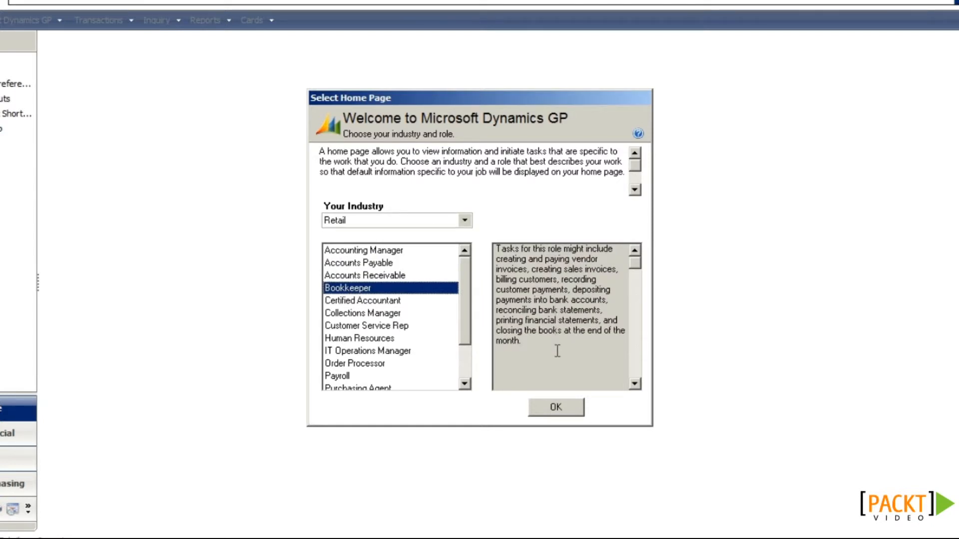
{"action": "left_click", "coordinate": [388, 262]}
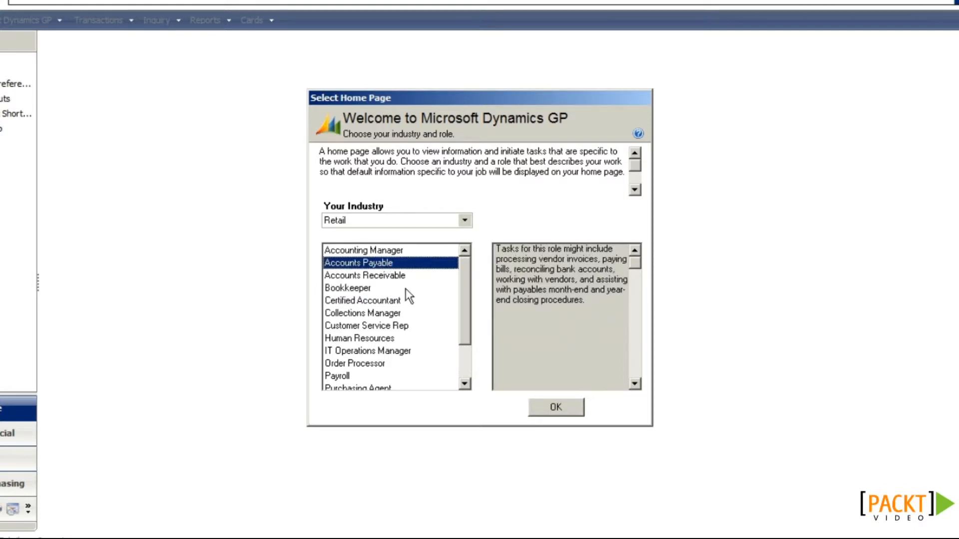
{"action": "left_click", "coordinate": [555, 410]}
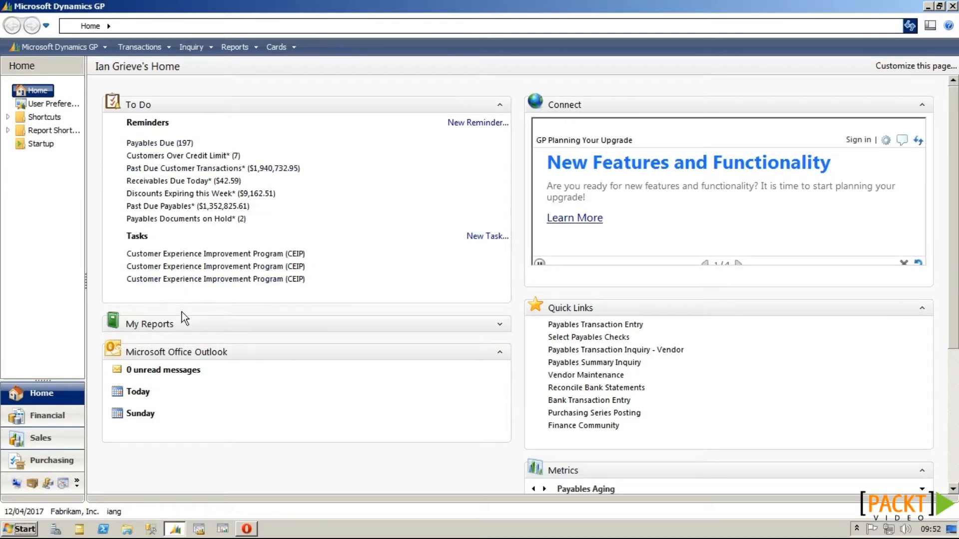
{"action": "left_click", "coordinate": [500, 325]}
{"action": "left_click", "coordinate": [499, 325]}
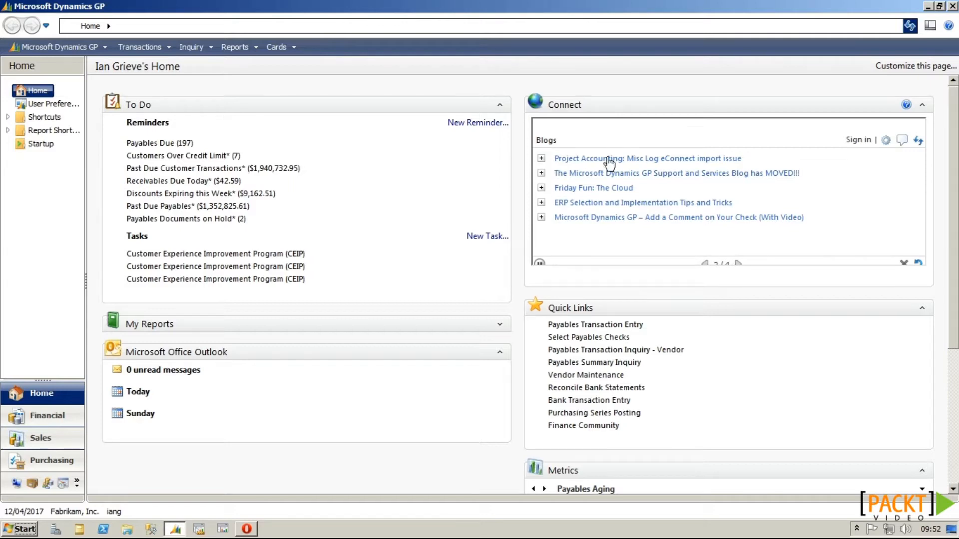
{"action": "scroll", "coordinate": [595, 294], "scroll_direction": "down", "scroll_amount": 2}
{"action": "scroll", "coordinate": [594, 293], "scroll_direction": "down", "scroll_amount": 5}
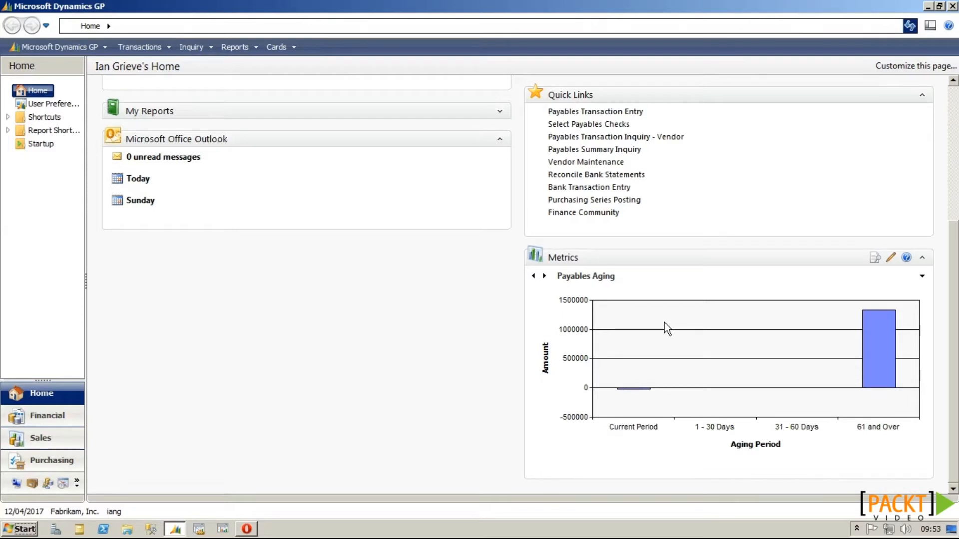
{"action": "scroll", "coordinate": [664, 322], "scroll_direction": "up", "scroll_amount": 5}
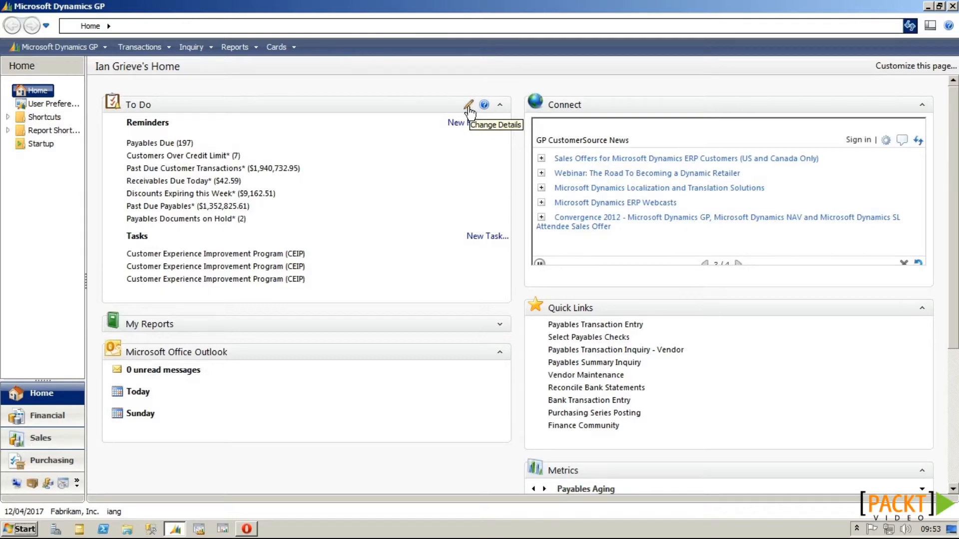
Step: Hide Microsoft Dynamics GP tasks from the To Do list and refresh the home page
{"action": "left_click", "coordinate": [469, 106]}
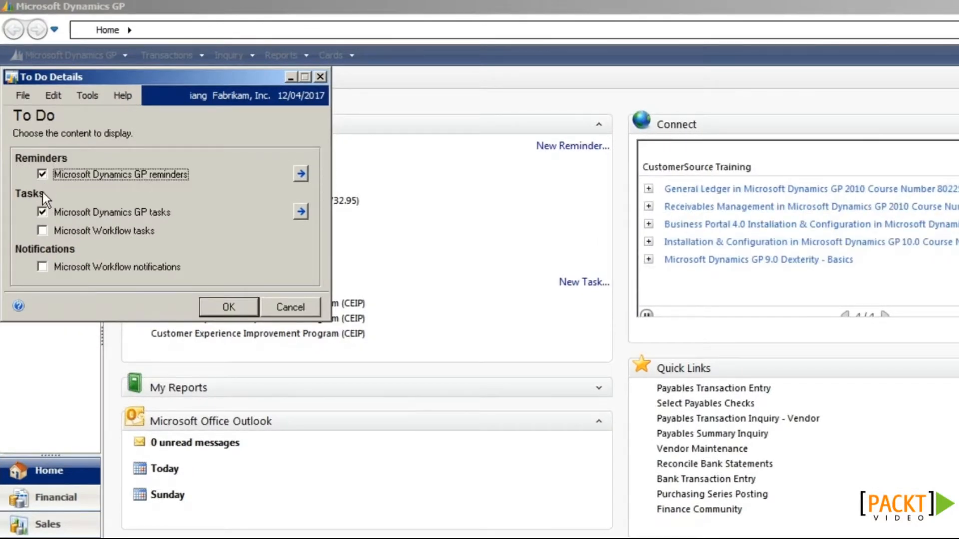
{"action": "left_click", "coordinate": [42, 212]}
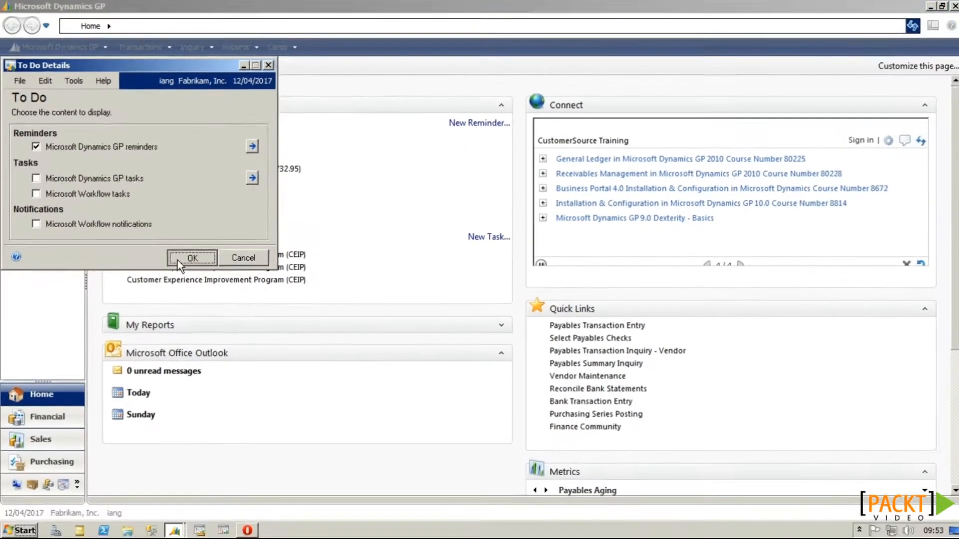
{"action": "left_click", "coordinate": [229, 307]}
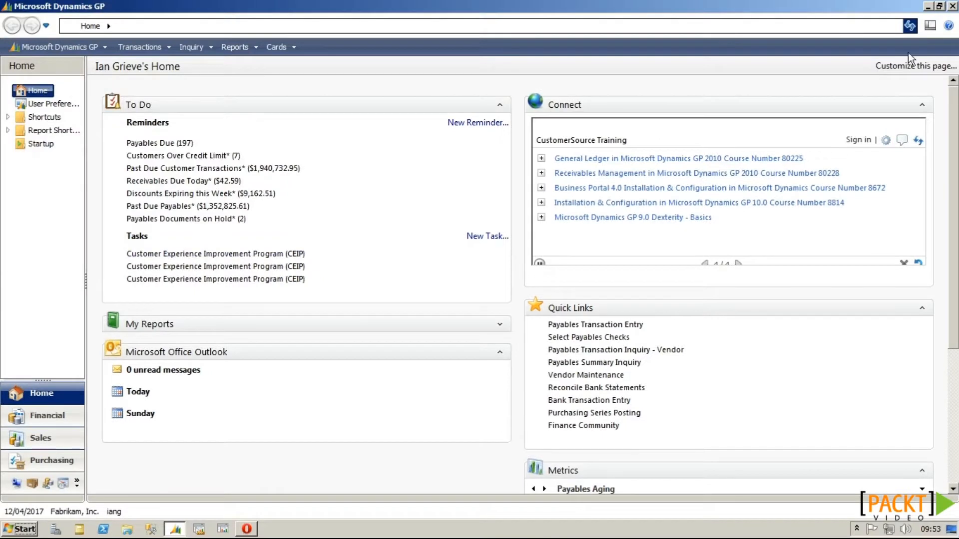
{"action": "left_click", "coordinate": [911, 27]}
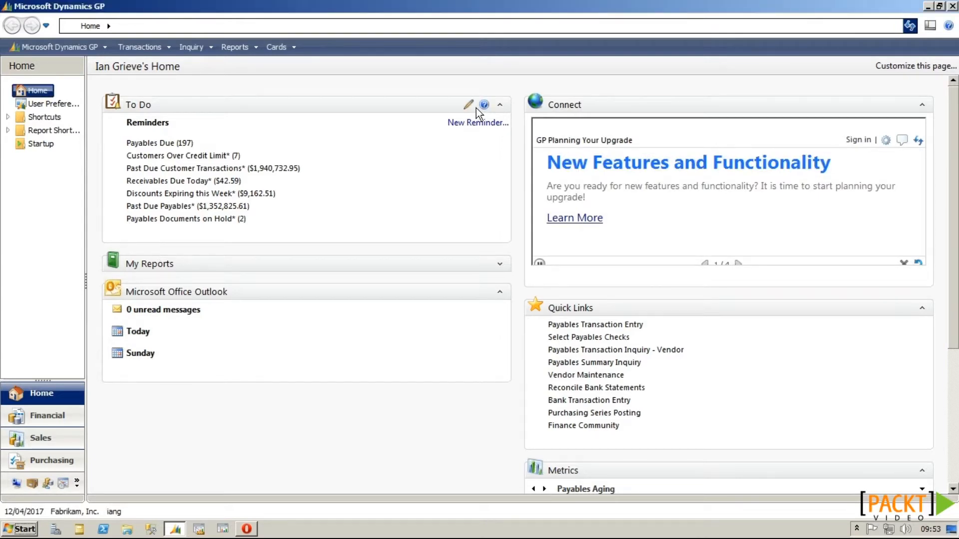
Step: Turn on Overdue Invoices and Recurring General Ledger Batches reminders, each set to 4 days
{"action": "left_click", "coordinate": [469, 105]}
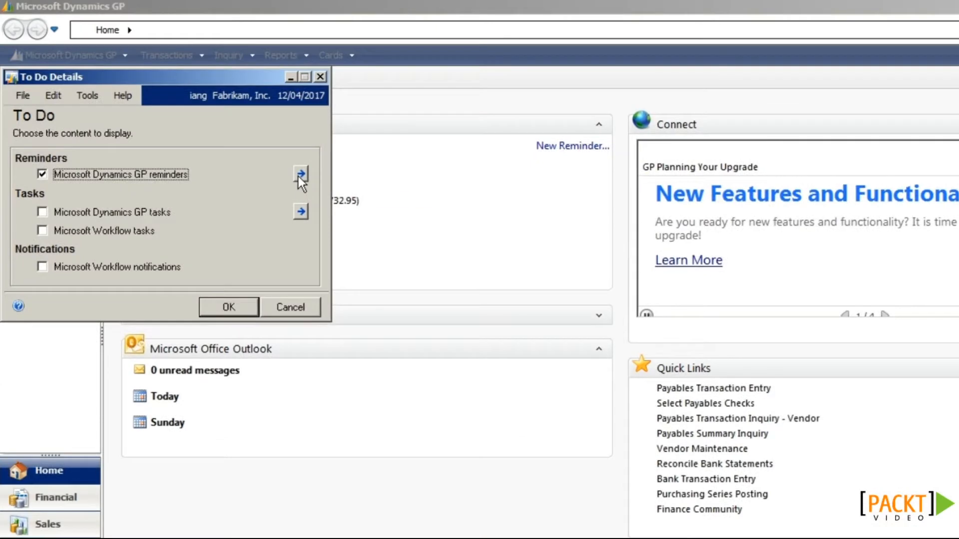
{"action": "left_click", "coordinate": [301, 174]}
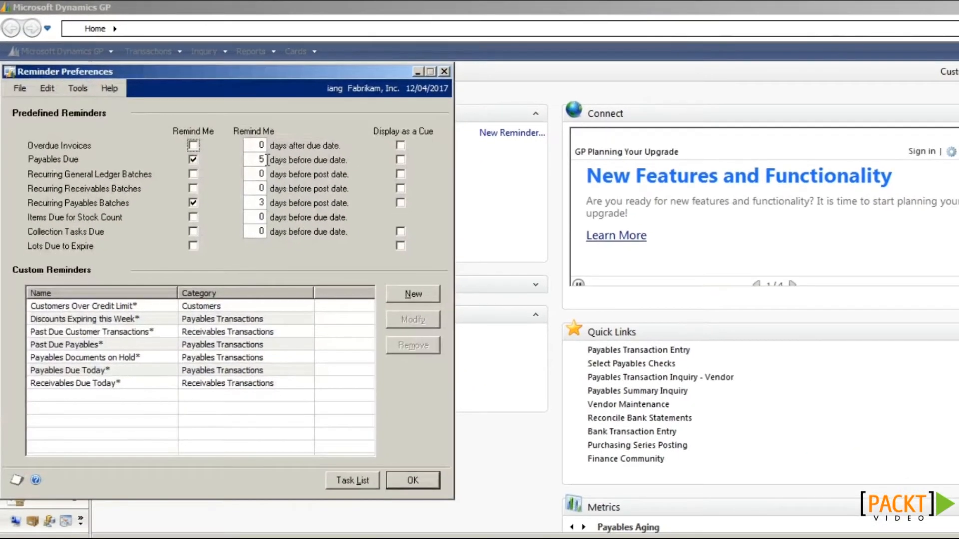
{"action": "left_click", "coordinate": [192, 145]}
{"action": "left_click", "coordinate": [193, 173]}
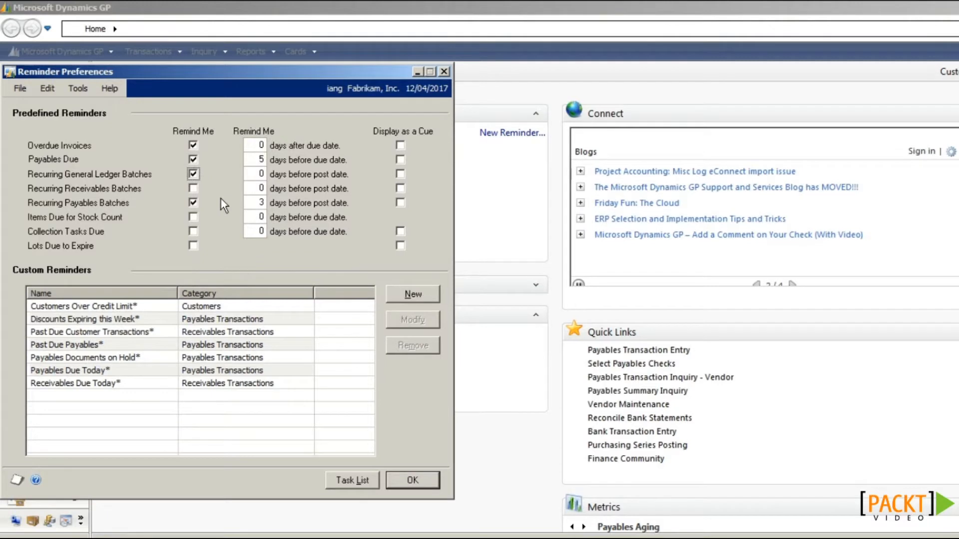
{"action": "left_click", "coordinate": [264, 173]}
{"action": "type", "text": "44"}
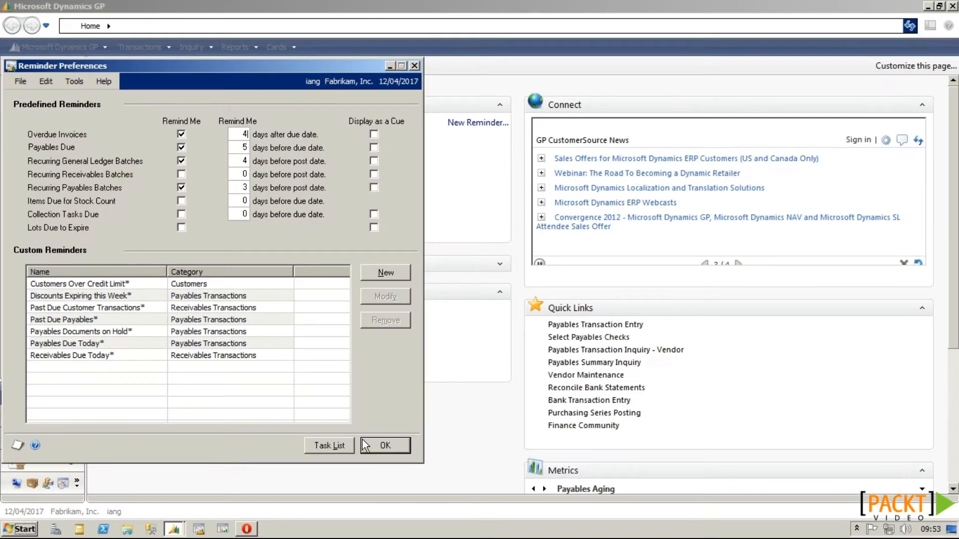
{"action": "left_click", "coordinate": [403, 477]}
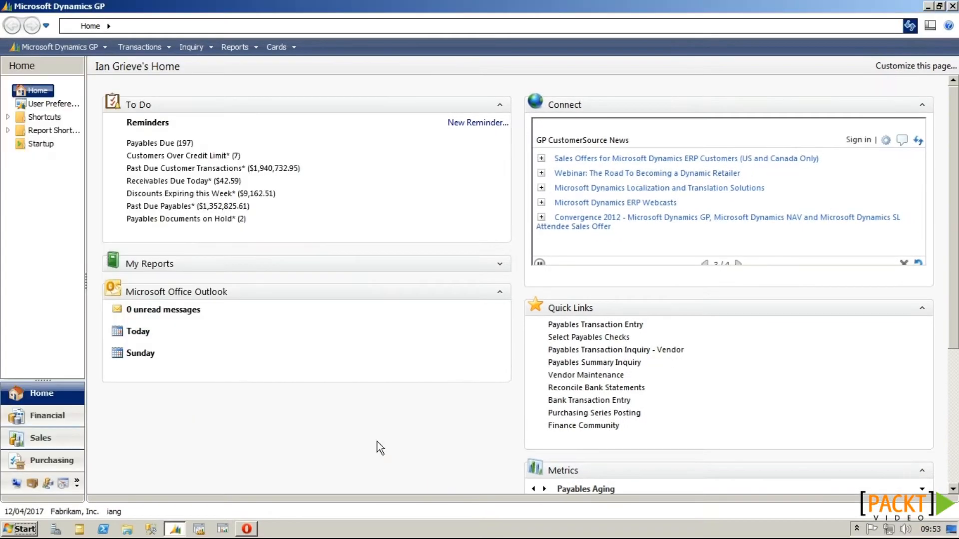
Step: Refresh to list Overdue Invoices and set the Outlook calendar section to 5 days
{"action": "left_click", "coordinate": [909, 26]}
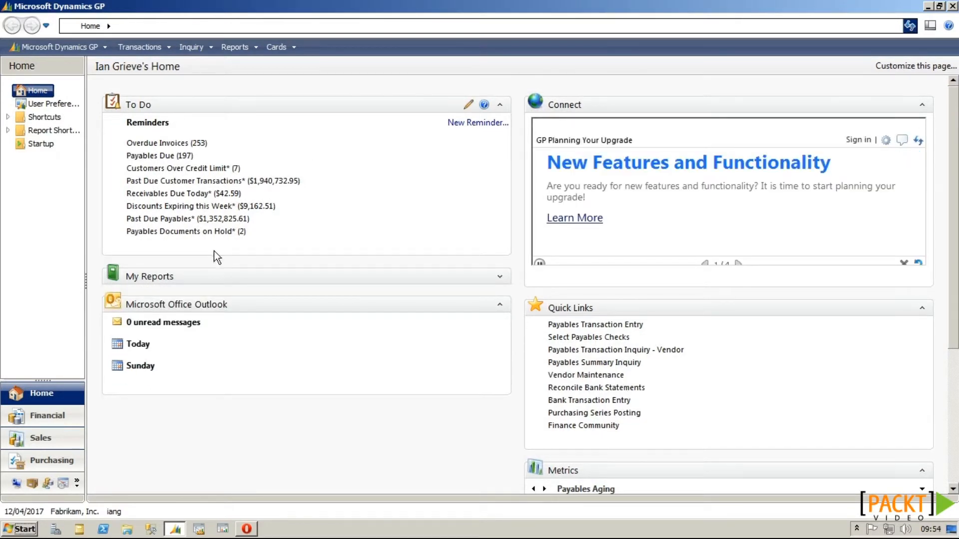
{"action": "left_click", "coordinate": [467, 304]}
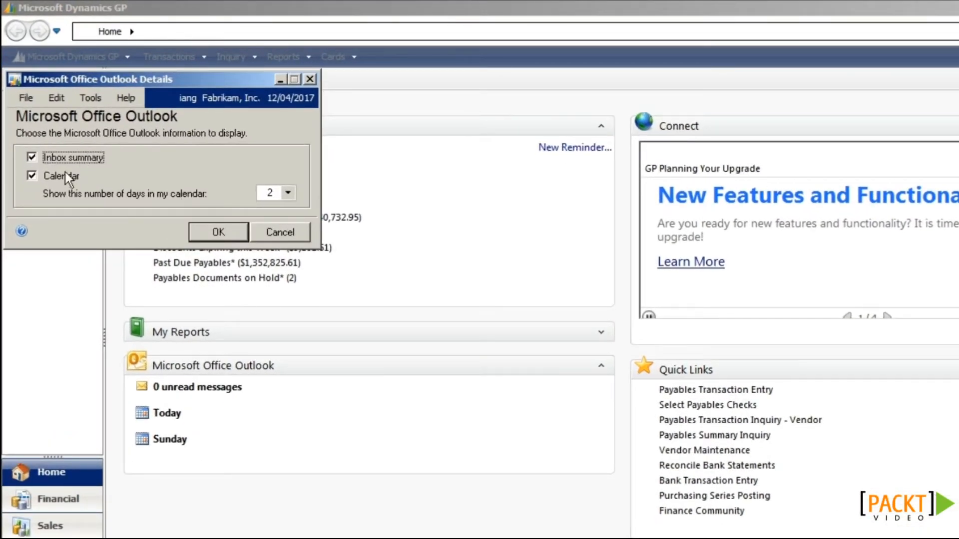
{"action": "left_click", "coordinate": [289, 194]}
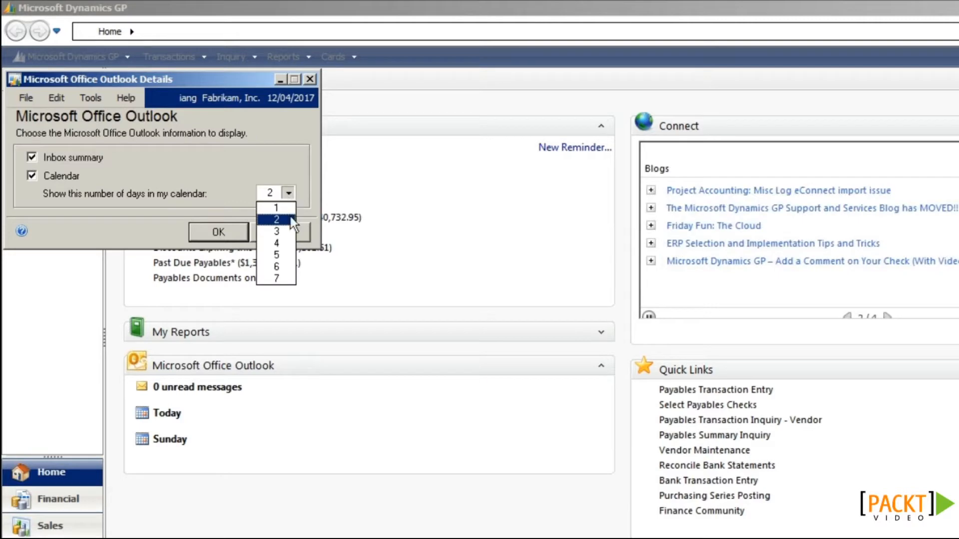
{"action": "left_click", "coordinate": [273, 250]}
{"action": "left_click", "coordinate": [232, 234]}
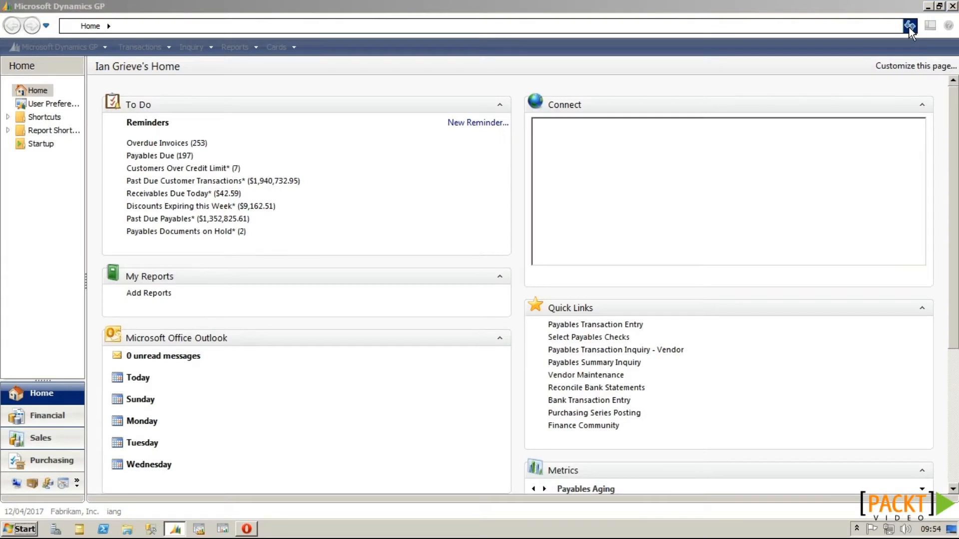
Step: Remove Connect, place Outlook above Quick Links and Metrics above My Reports
{"action": "left_click", "coordinate": [915, 67]}
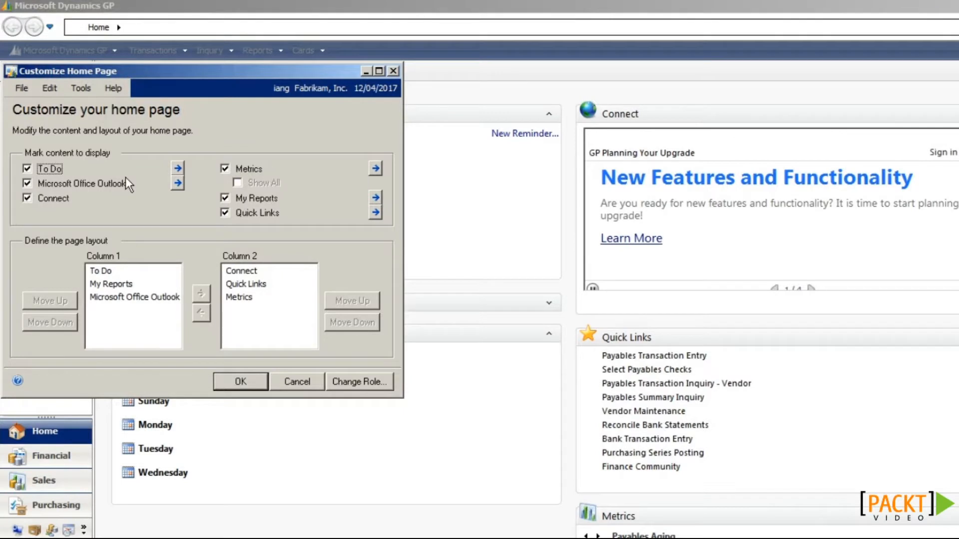
{"action": "left_click", "coordinate": [58, 200]}
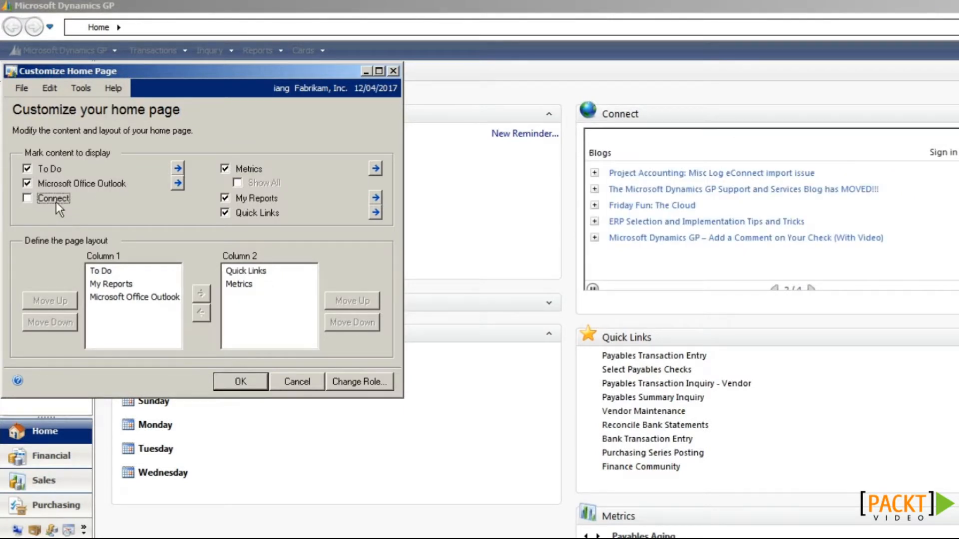
{"action": "left_click", "coordinate": [125, 297]}
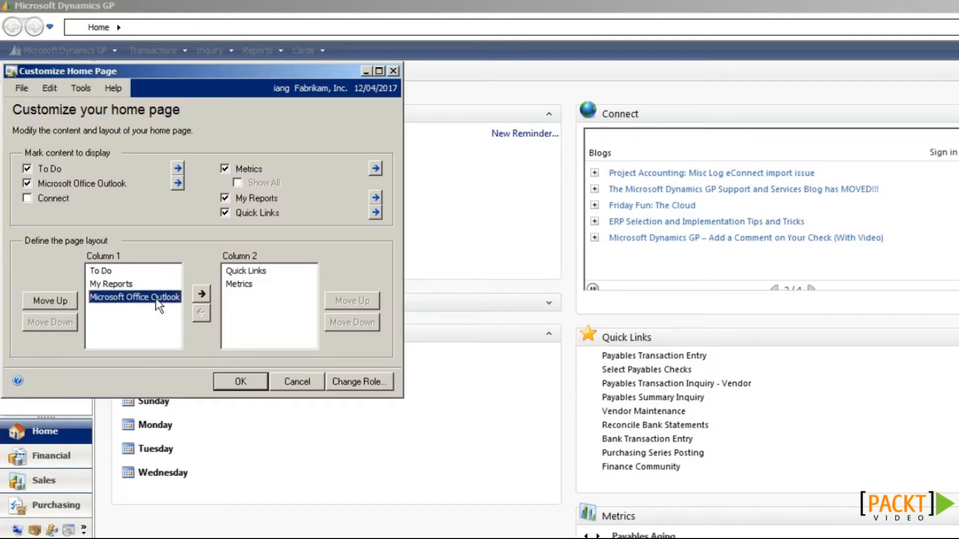
{"action": "left_click", "coordinate": [201, 293]}
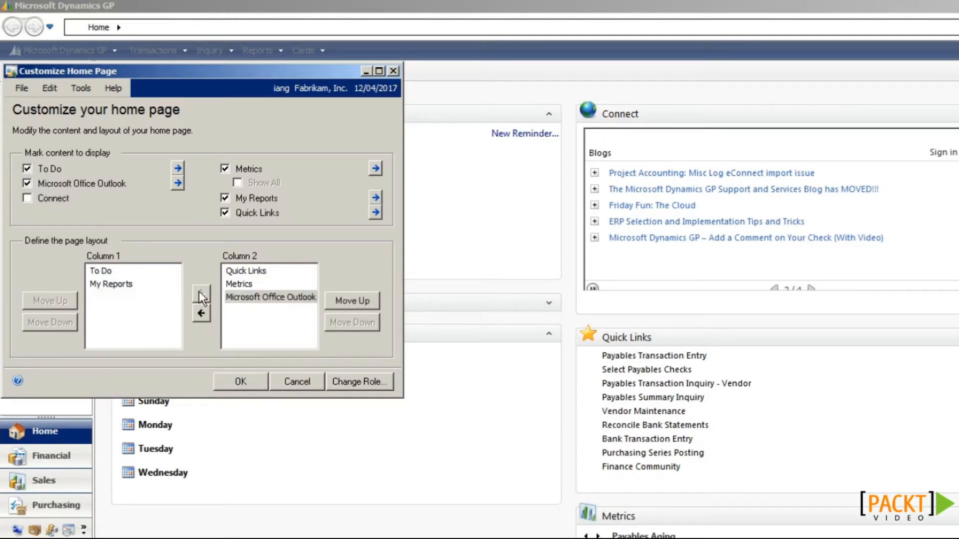
{"action": "left_click", "coordinate": [235, 283]}
{"action": "left_click", "coordinate": [201, 313]}
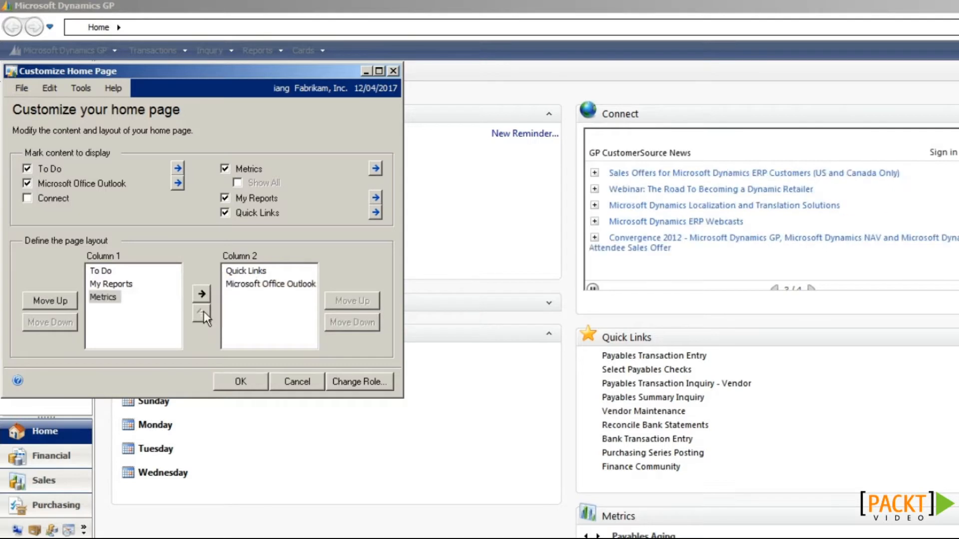
{"action": "left_click", "coordinate": [258, 284]}
{"action": "left_click", "coordinate": [338, 300]}
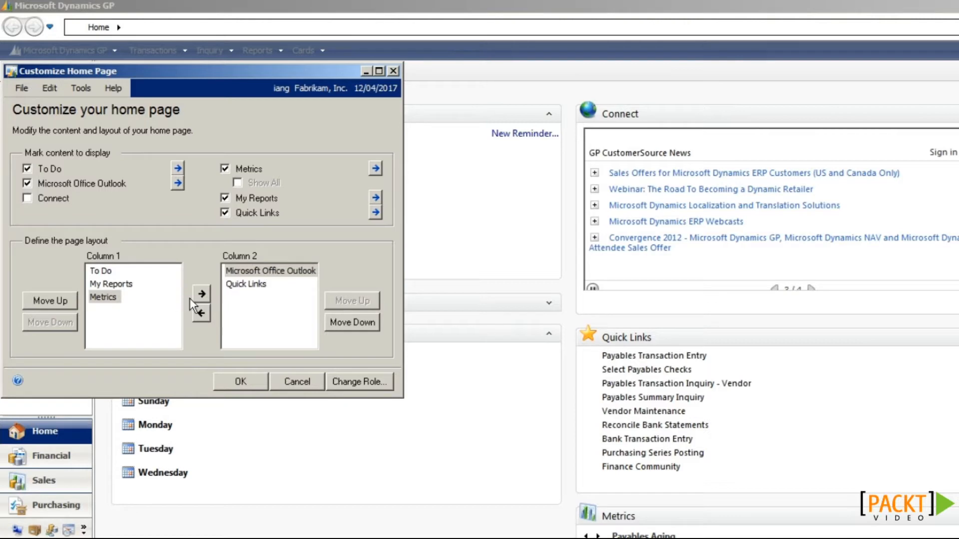
{"action": "left_click", "coordinate": [67, 295]}
{"action": "left_click", "coordinate": [235, 381]}
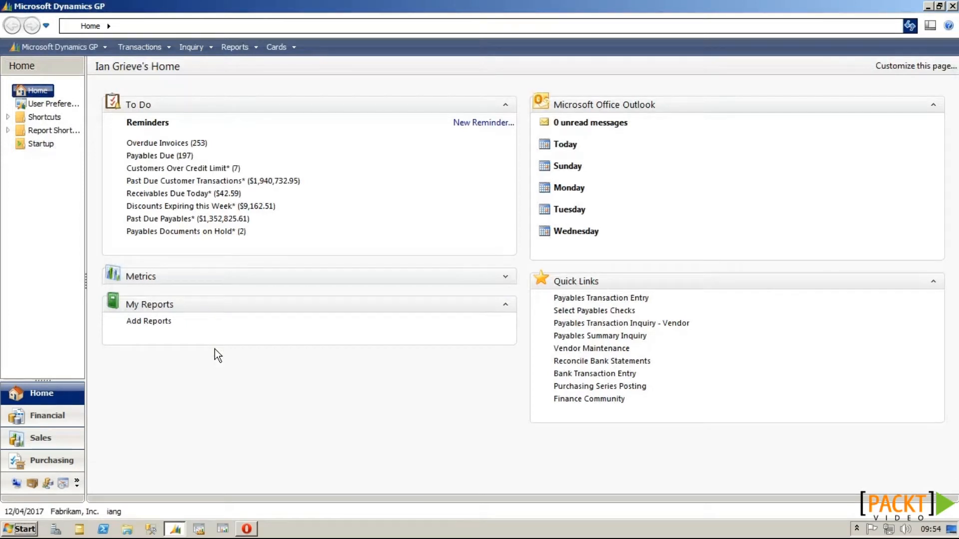
Step: Insert Gross Profit for the Past 12 Months into the displayed metrics and move it to the top
{"action": "left_click", "coordinate": [505, 276]}
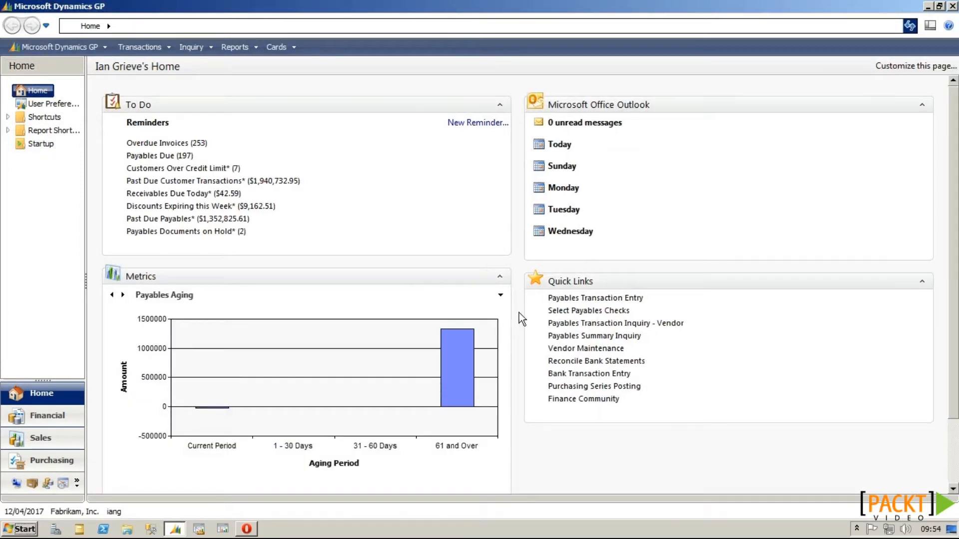
{"action": "left_click", "coordinate": [505, 276]}
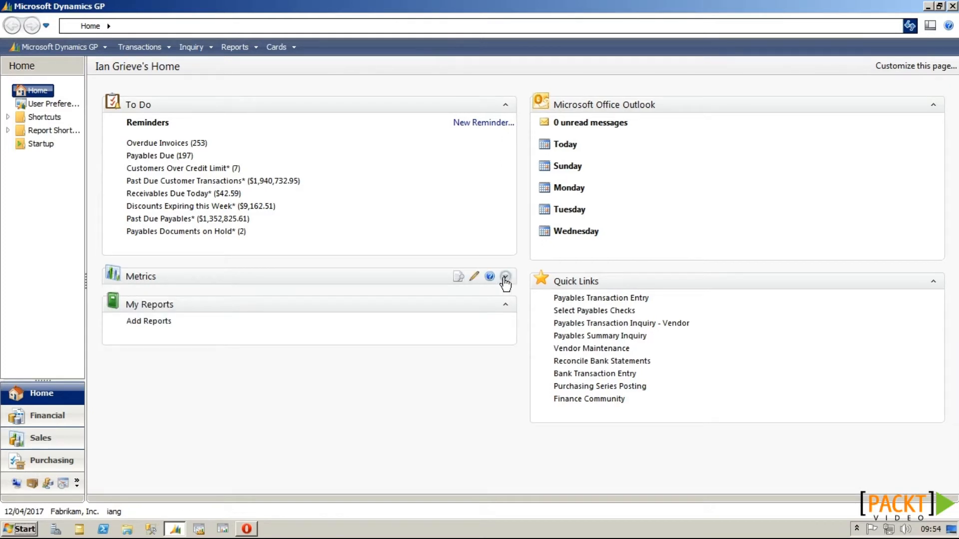
{"action": "left_click", "coordinate": [898, 67]}
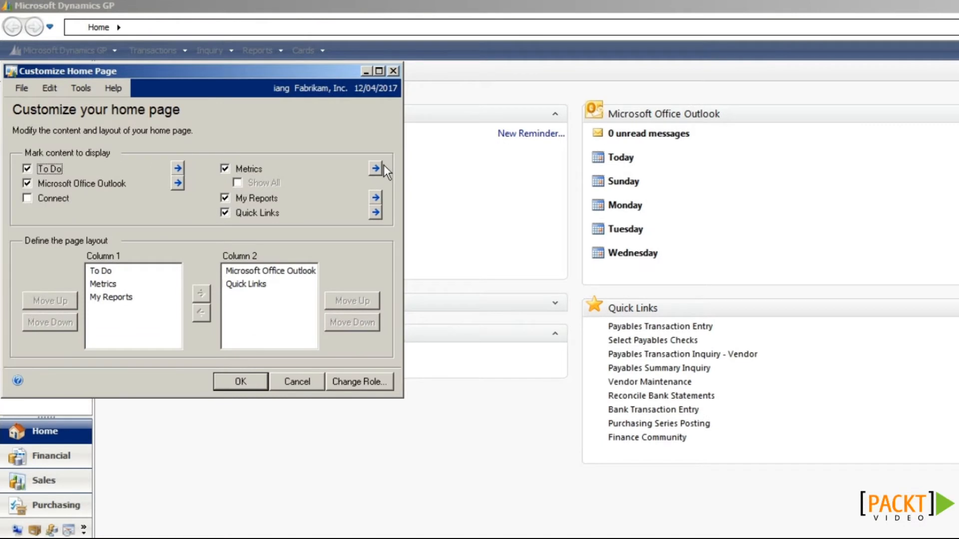
{"action": "left_click", "coordinate": [379, 168]}
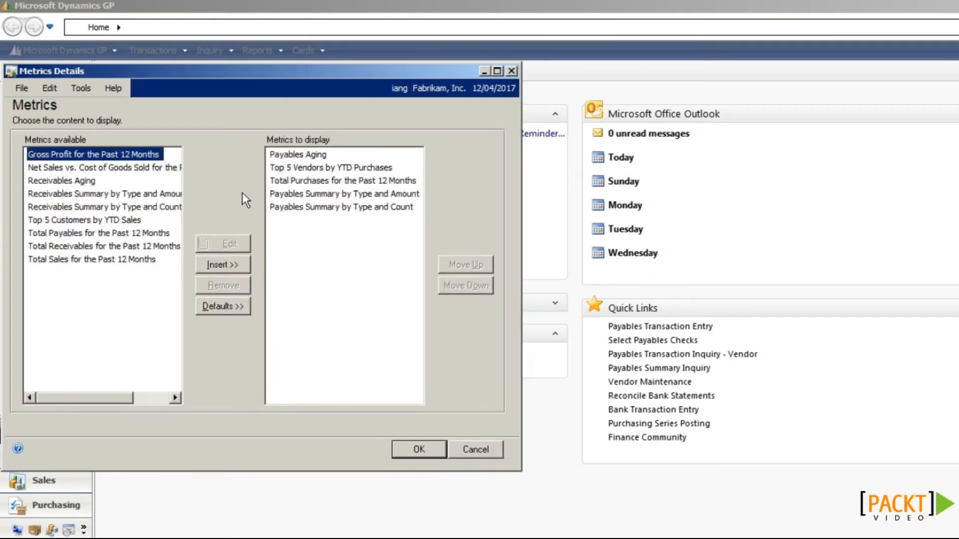
{"action": "left_click", "coordinate": [214, 264]}
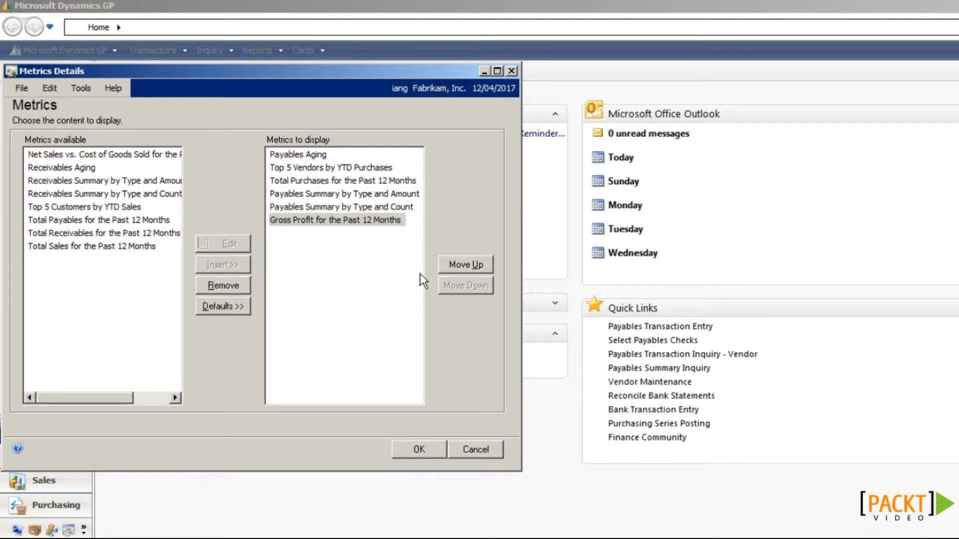
{"action": "left_click", "coordinate": [451, 264]}
{"action": "left_click", "coordinate": [452, 265]}
{"action": "left_click", "coordinate": [451, 265]}
{"action": "left_click", "coordinate": [451, 265]}
{"action": "left_click", "coordinate": [451, 265]}
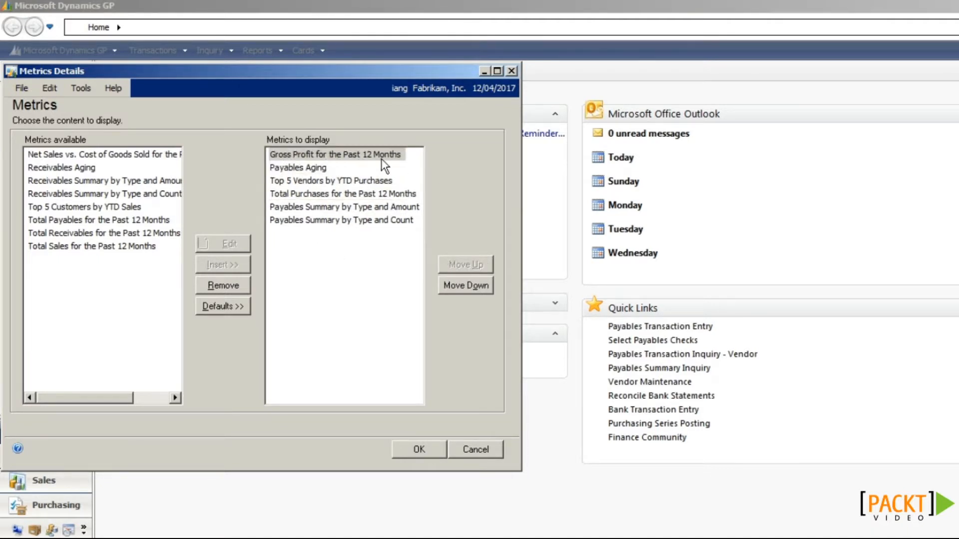
{"action": "left_click", "coordinate": [410, 450]}
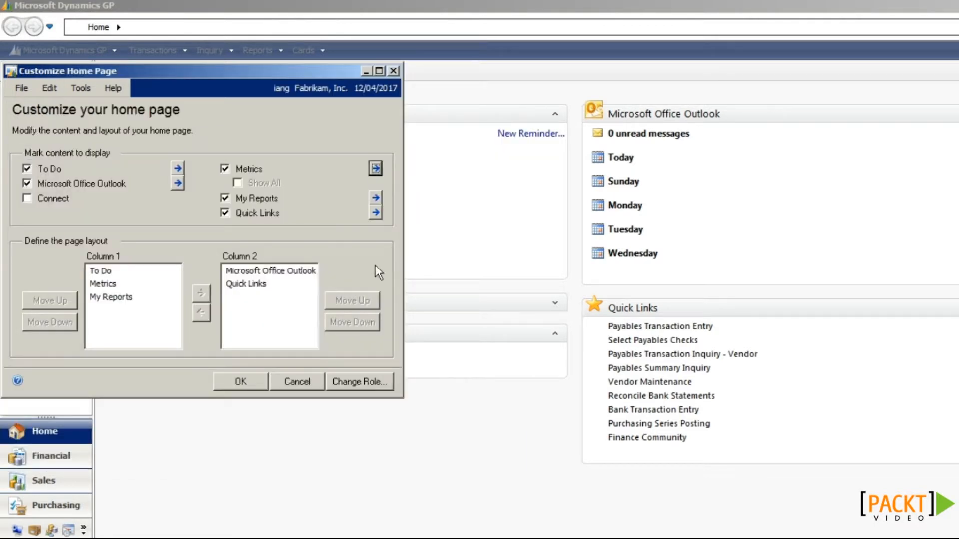
Step: Open Change Role, acknowledge the customization warning, and close Select Home Page keeping the current role
{"action": "left_click", "coordinate": [361, 382]}
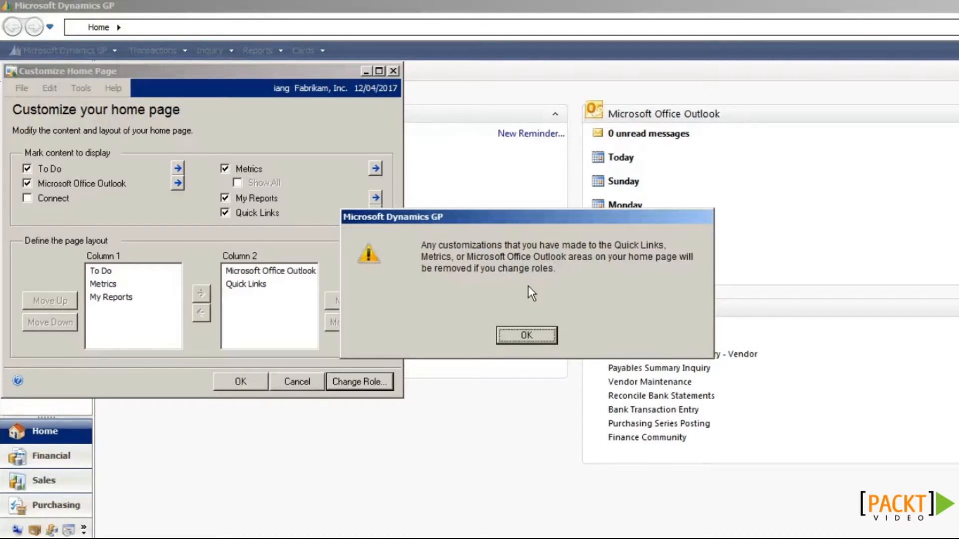
{"action": "left_click", "coordinate": [527, 335]}
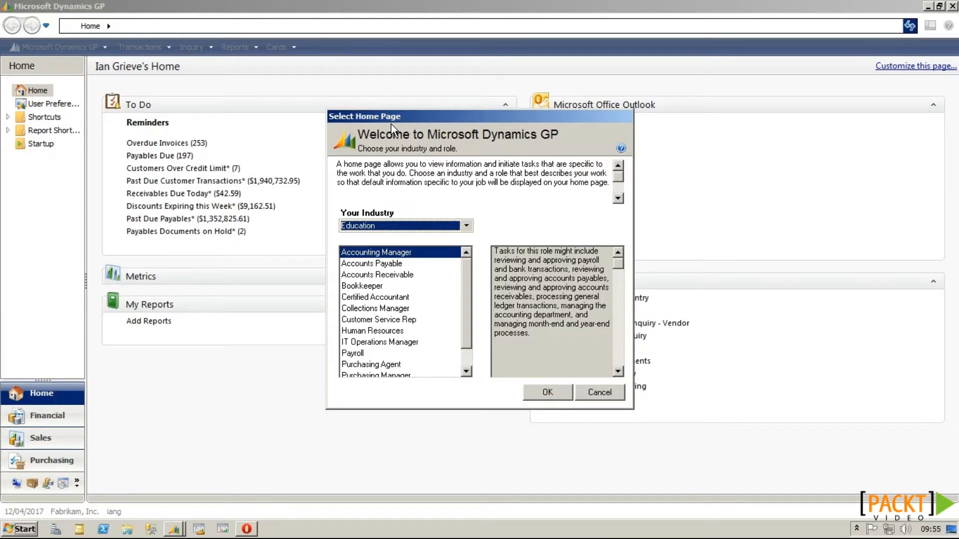
{"action": "left_click", "coordinate": [582, 391]}
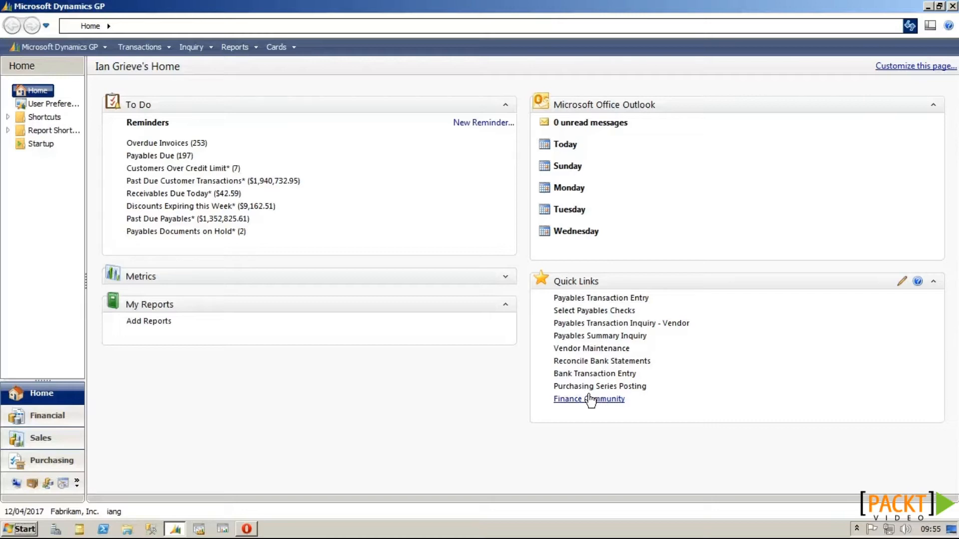
{"action": "left_click", "coordinate": [590, 399]}
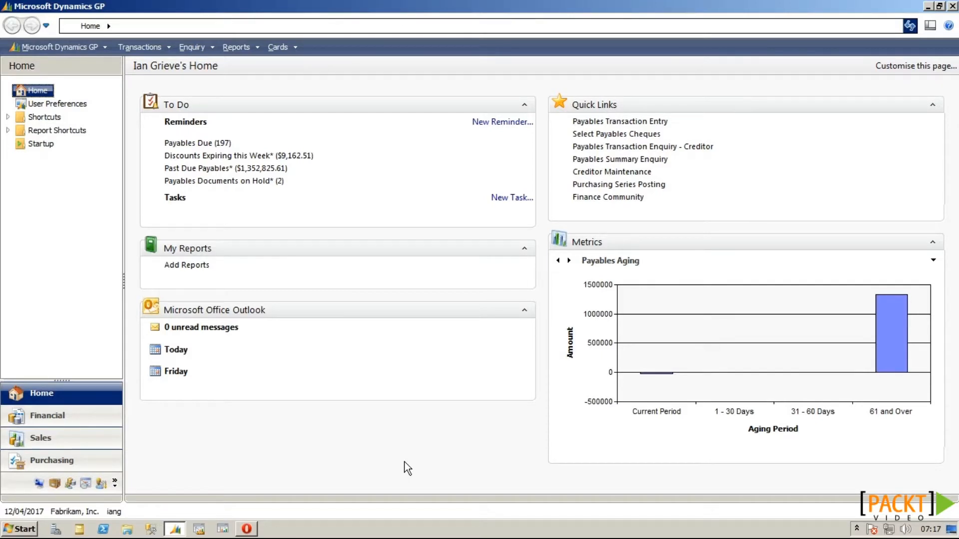
{"action": "mouse_move", "coordinate": [308, 171]}
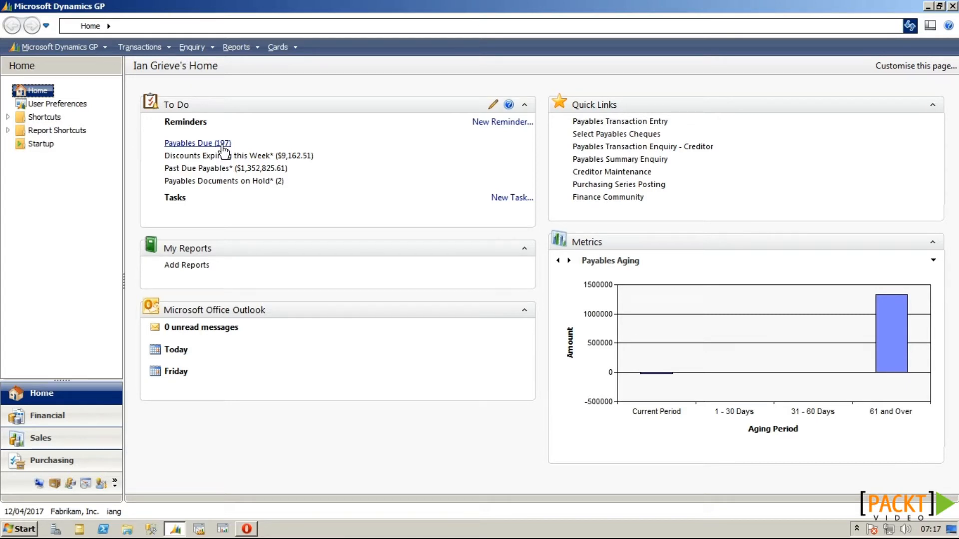
Step: Tick Display as a Cue for Payables Due in Reminder Preferences, save, and refresh the home page
{"action": "left_click", "coordinate": [494, 105]}
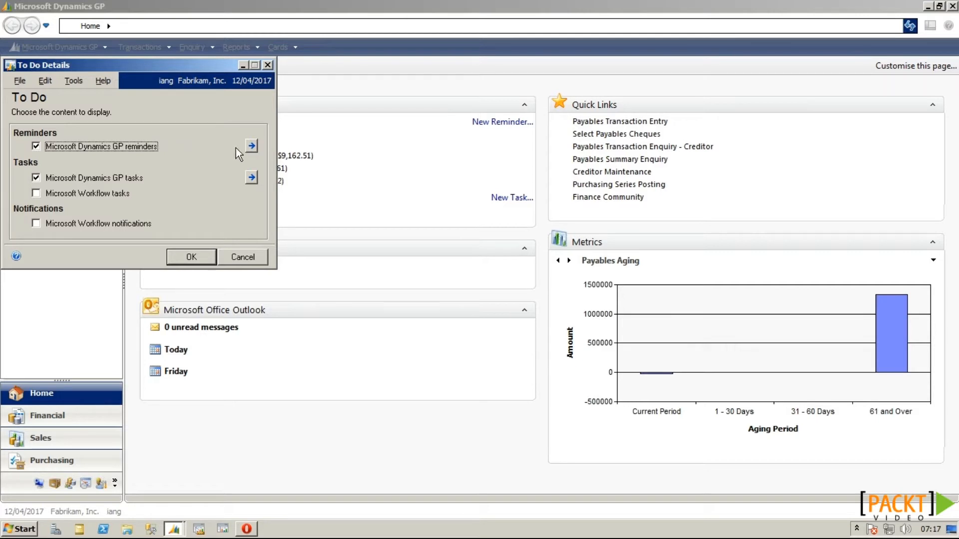
{"action": "left_click", "coordinate": [251, 147]}
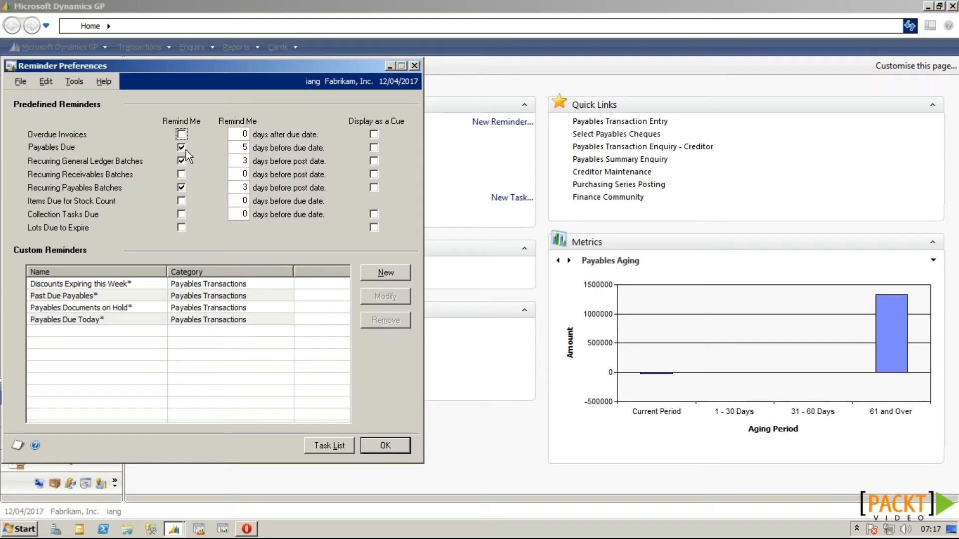
{"action": "left_click", "coordinate": [374, 148]}
{"action": "left_click", "coordinate": [384, 447]}
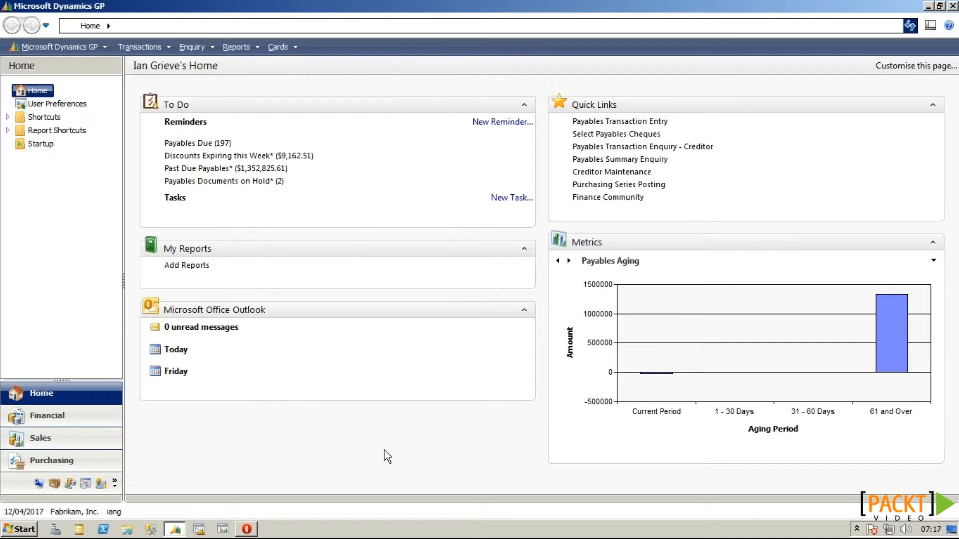
{"action": "left_click", "coordinate": [909, 26]}
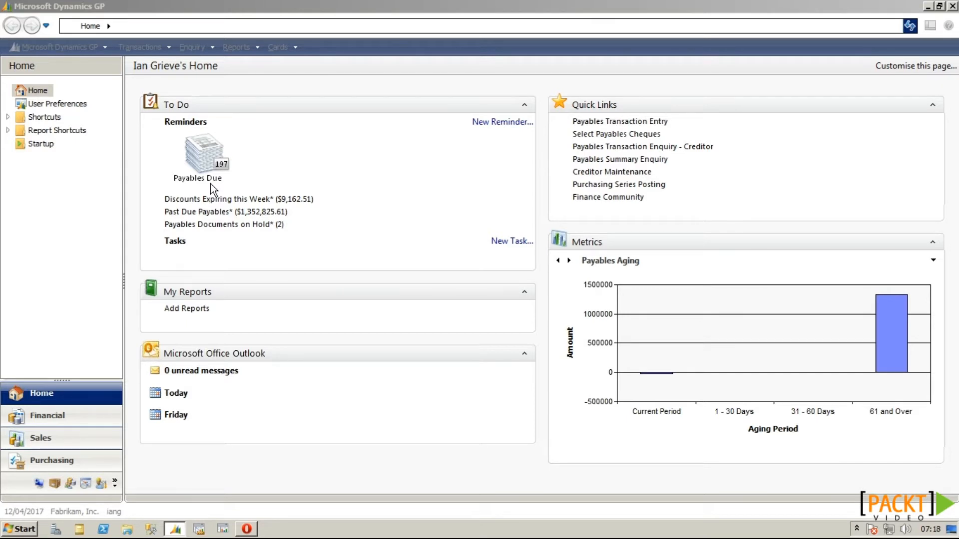
Step: Open Reminder Preferences and inspect the Past Due Payables* custom reminder without changing it
{"action": "left_click", "coordinate": [496, 106]}
{"action": "mouse_move", "coordinate": [508, 107]}
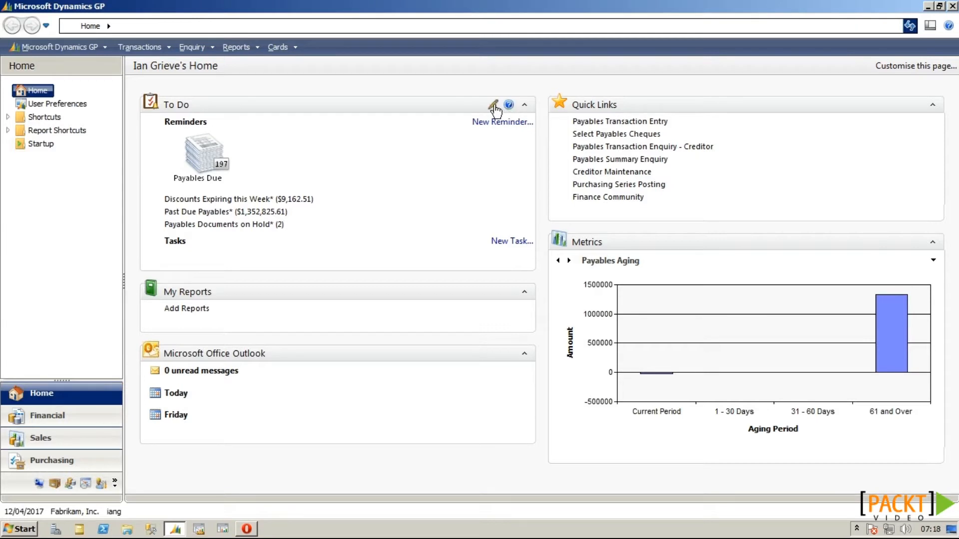
{"action": "left_click", "coordinate": [495, 106]}
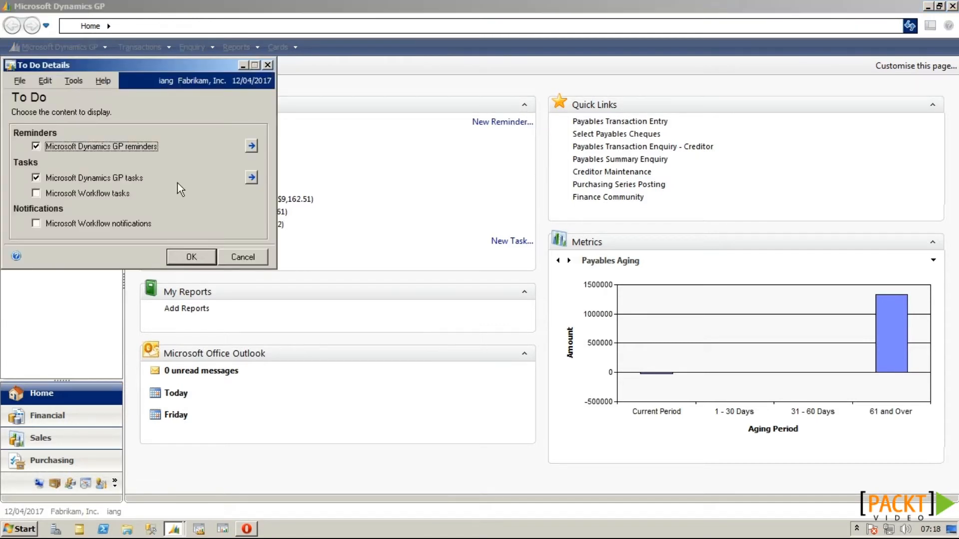
{"action": "left_click", "coordinate": [256, 145]}
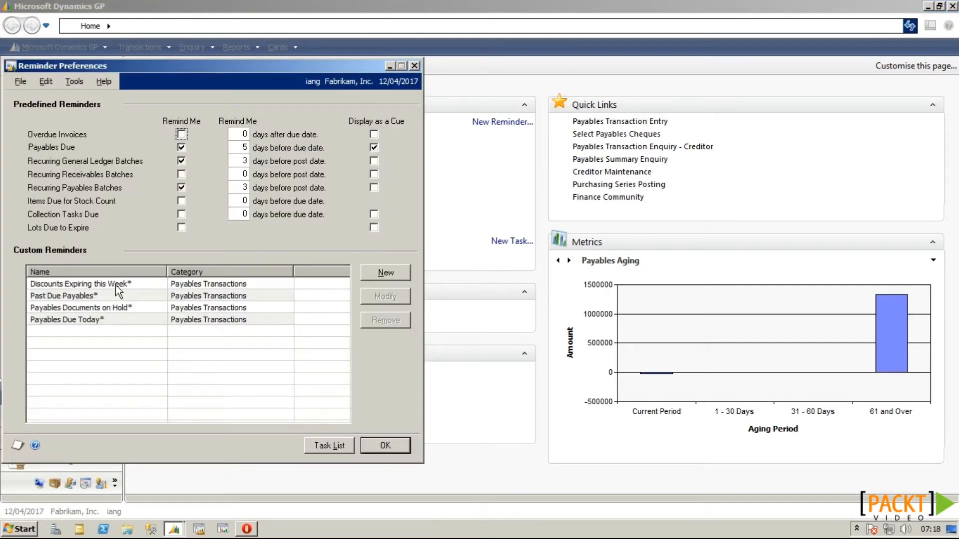
{"action": "left_click", "coordinate": [67, 295]}
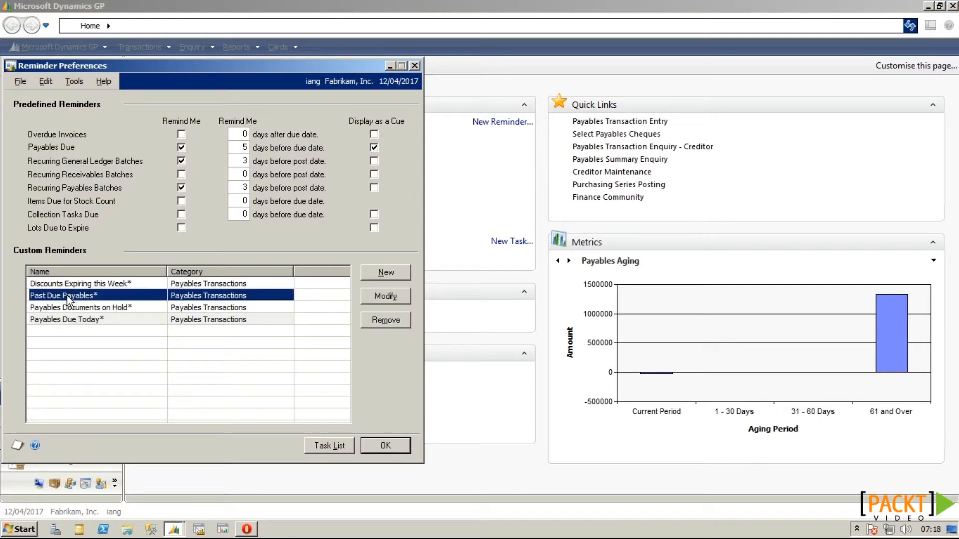
{"action": "left_click", "coordinate": [369, 296]}
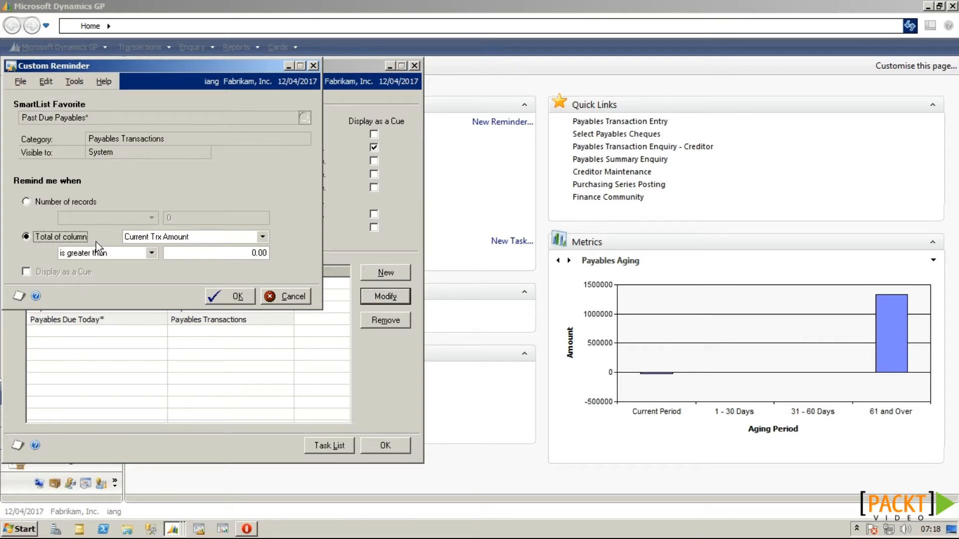
{"action": "left_click", "coordinate": [276, 299]}
Step: Set the Payables Documents on Hold* custom reminder to Display as a Cue
{"action": "left_click", "coordinate": [231, 306]}
{"action": "left_click", "coordinate": [366, 299]}
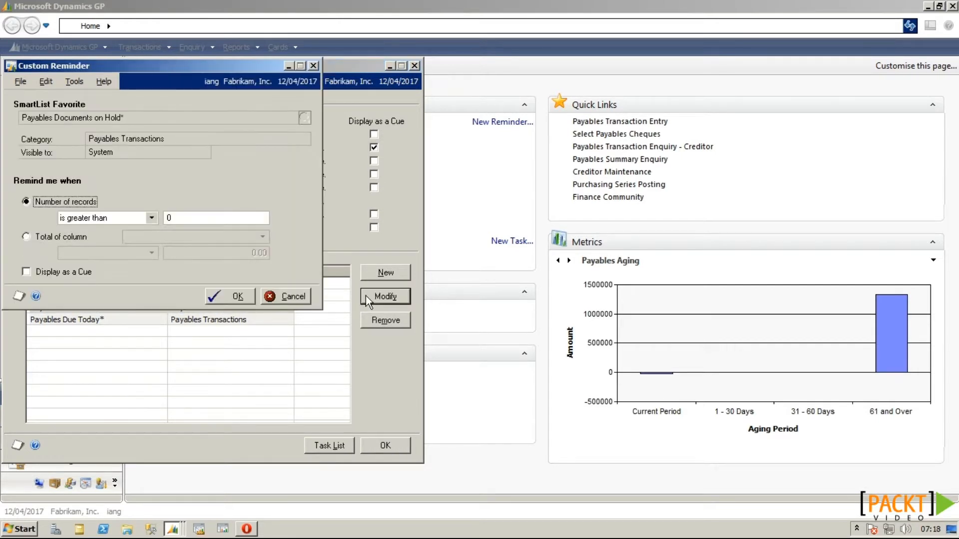
{"action": "left_click", "coordinate": [42, 273]}
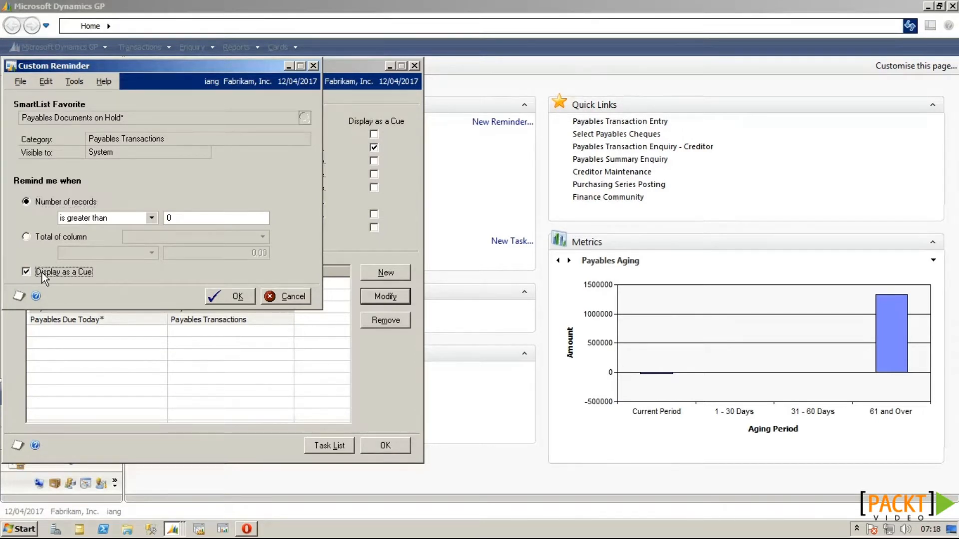
{"action": "left_click", "coordinate": [217, 293]}
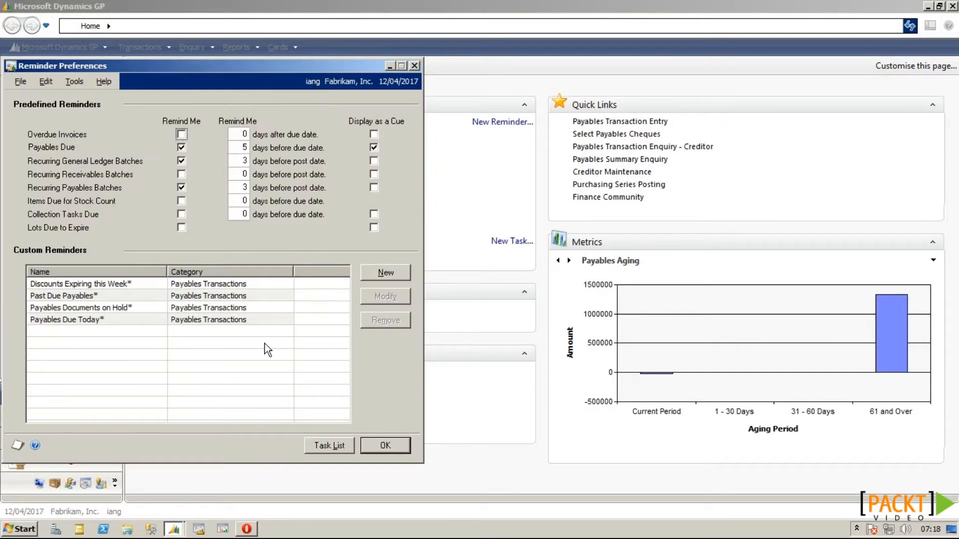
Step: Save Reminder Preferences and refresh the home page so only the Payables Due cue (197) shows
{"action": "left_click", "coordinate": [383, 444]}
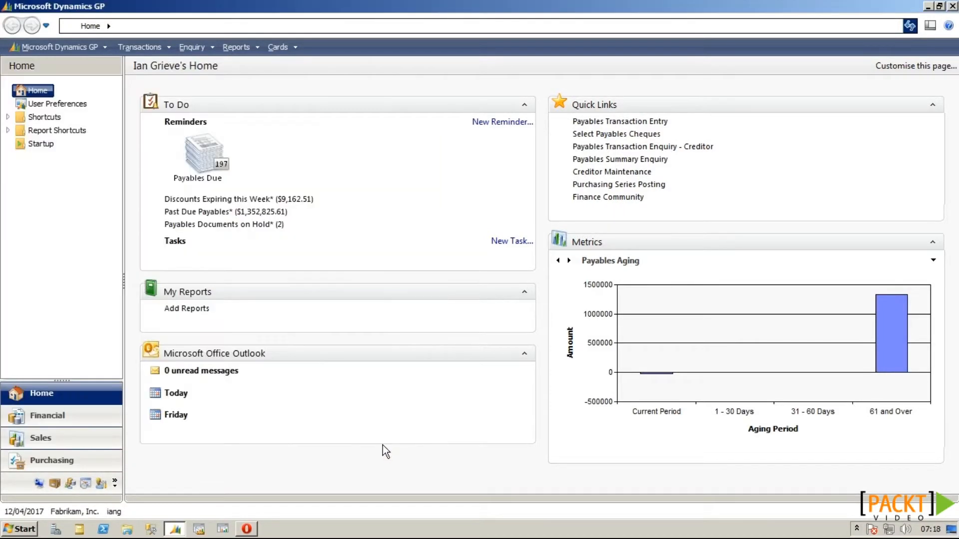
{"action": "left_click", "coordinate": [909, 26]}
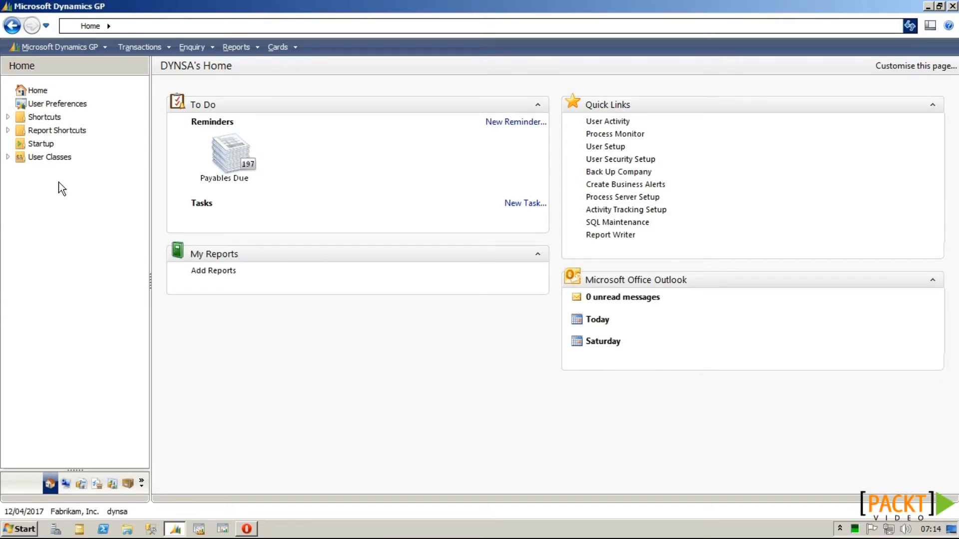
Step: Create a new navigation pane folder named Financials
{"action": "right_click", "coordinate": [63, 194]}
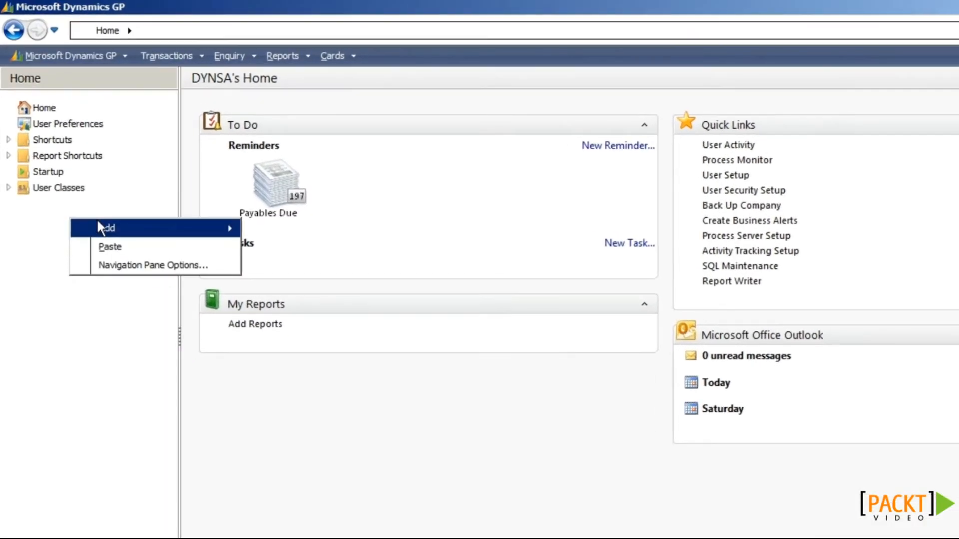
{"action": "mouse_move", "coordinate": [140, 203]}
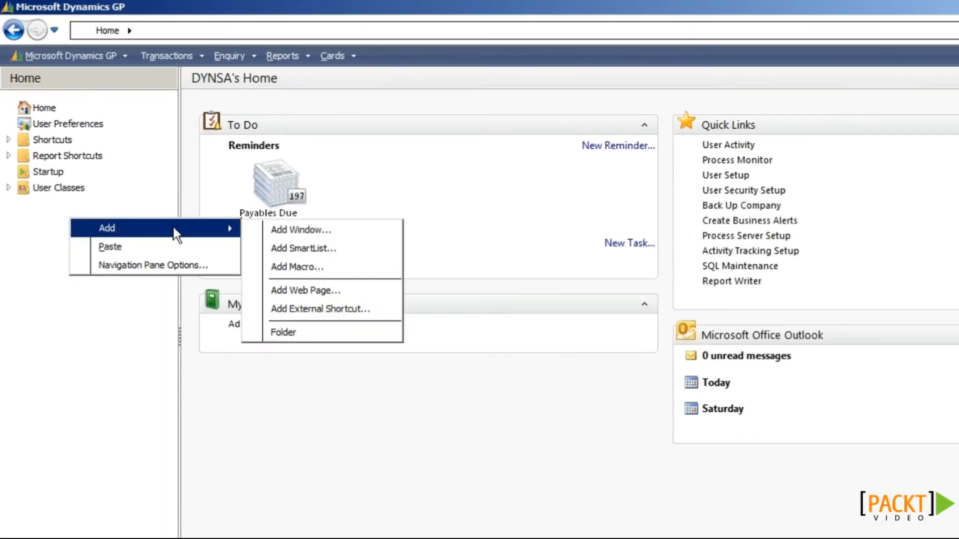
{"action": "left_click", "coordinate": [299, 332]}
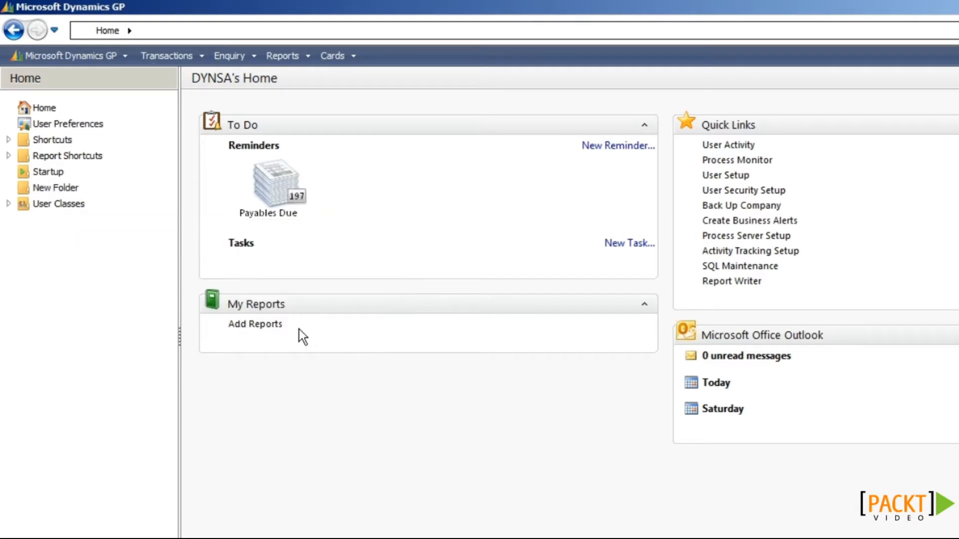
{"action": "right_click", "coordinate": [62, 194]}
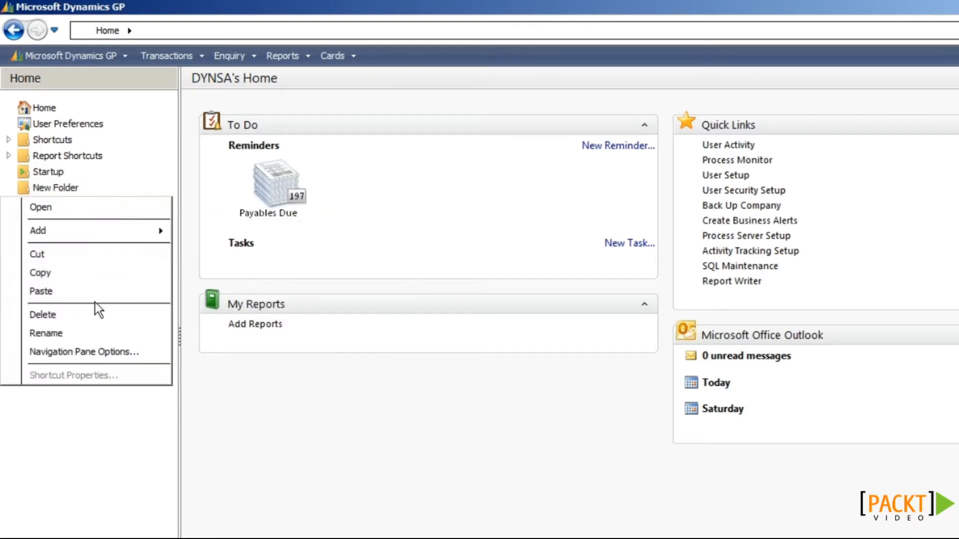
{"action": "left_click", "coordinate": [88, 328]}
{"action": "type", "text": "Financials"}
{"action": "key", "text": "Return"}
Step: Add a Batch Entry window shortcut from the Financial window group to the Financials folder
{"action": "left_click", "coordinate": [53, 193]}
{"action": "right_click", "coordinate": [53, 193]}
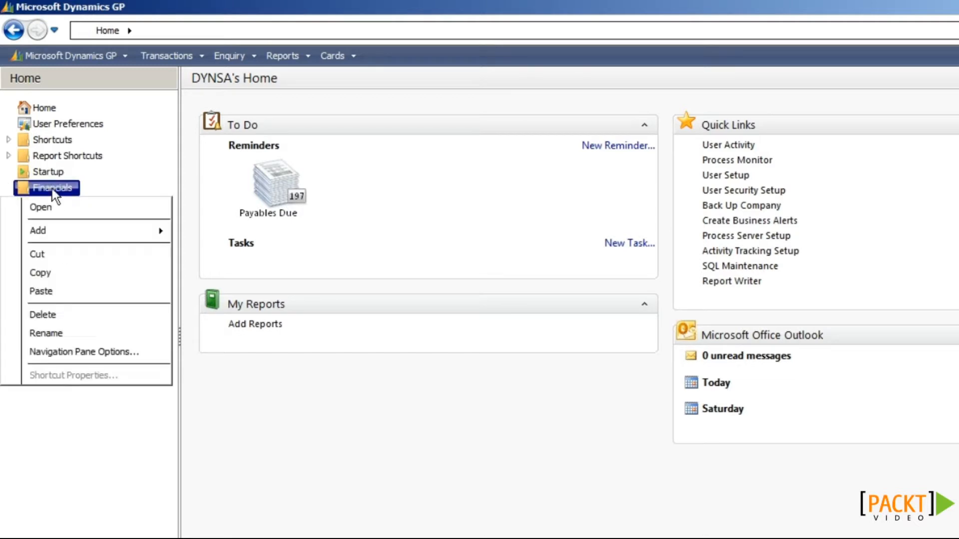
{"action": "mouse_move", "coordinate": [79, 230]}
{"action": "left_click", "coordinate": [215, 234]}
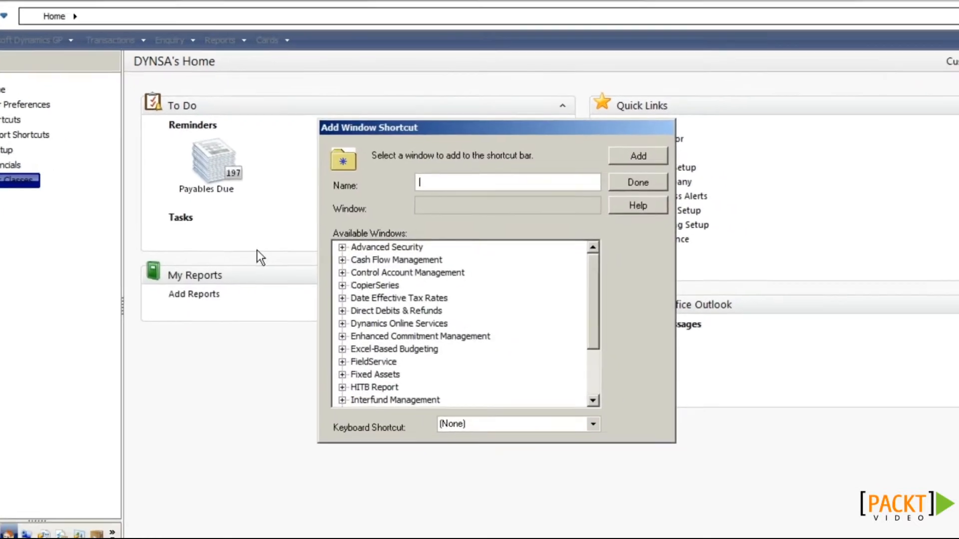
{"action": "scroll", "coordinate": [664, 397], "scroll_direction": "down", "scroll_amount": 4}
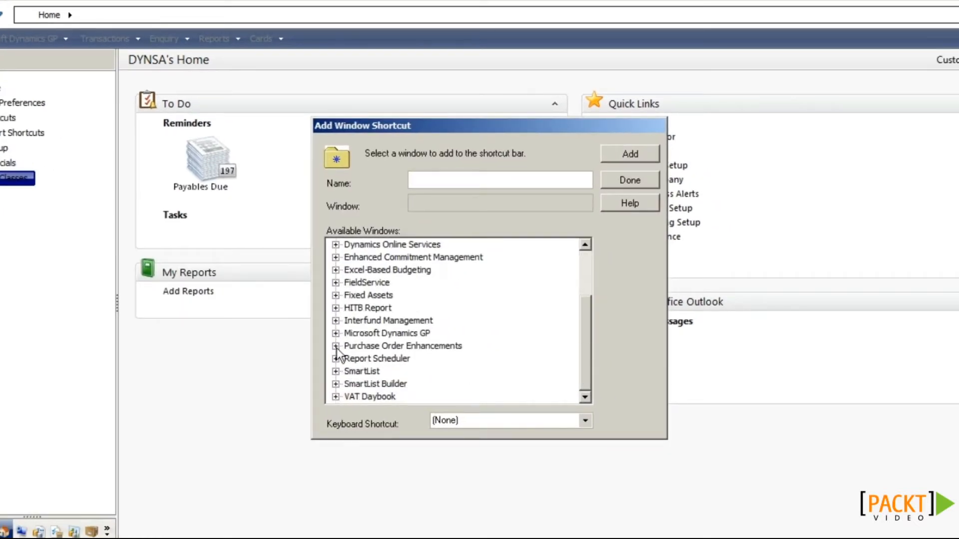
{"action": "left_click", "coordinate": [336, 333]}
{"action": "left_click", "coordinate": [350, 334]}
{"action": "scroll", "coordinate": [352, 333], "scroll_direction": "down", "scroll_amount": 9}
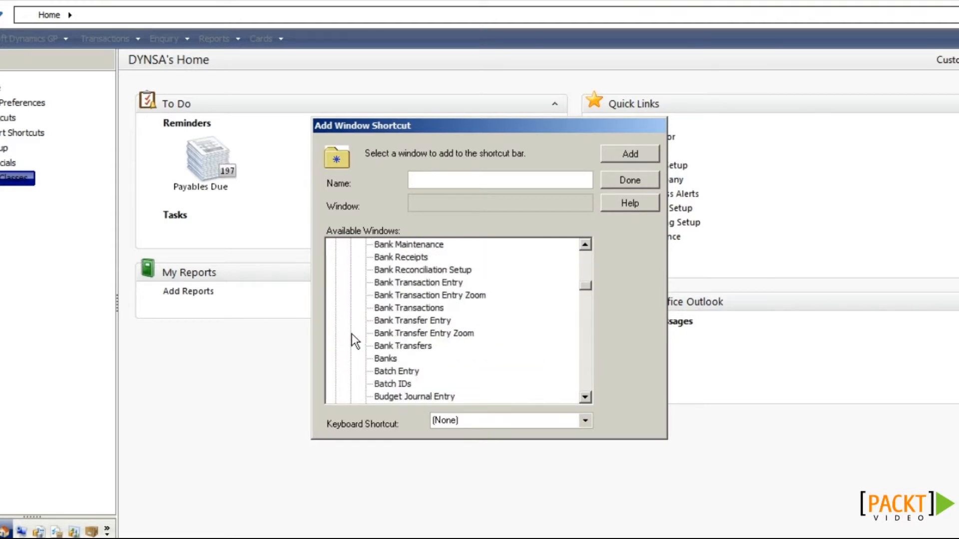
{"action": "left_click", "coordinate": [401, 369]}
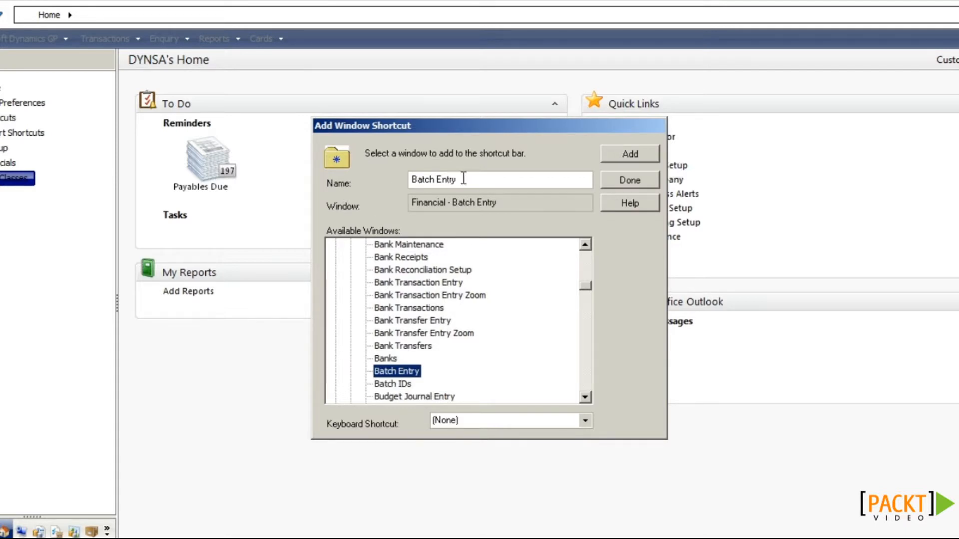
{"action": "left_click", "coordinate": [625, 152]}
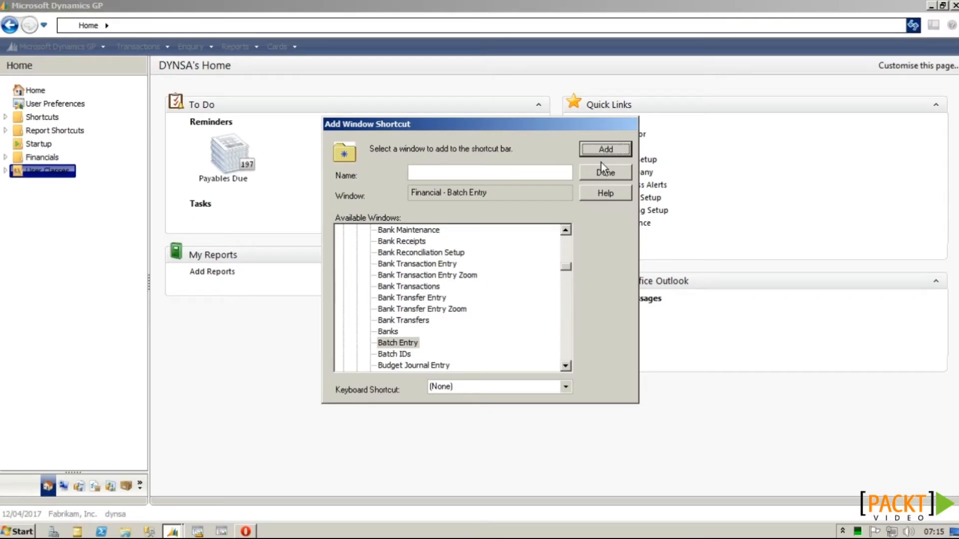
{"action": "left_click", "coordinate": [602, 171]}
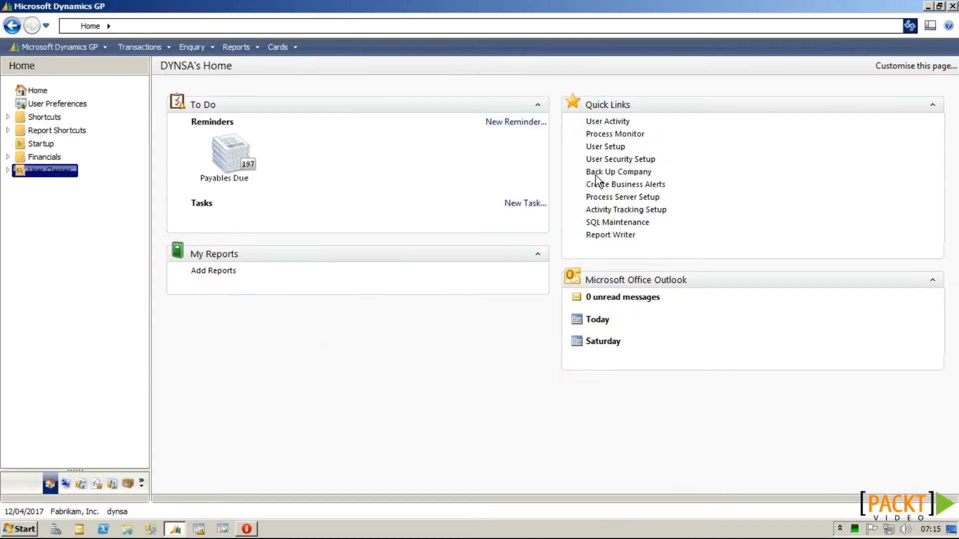
Step: Expand Financials and test the Batch Entry shortcut by opening and closing the window
{"action": "left_click", "coordinate": [6, 157]}
{"action": "left_click", "coordinate": [6, 156]}
{"action": "left_click", "coordinate": [47, 170]}
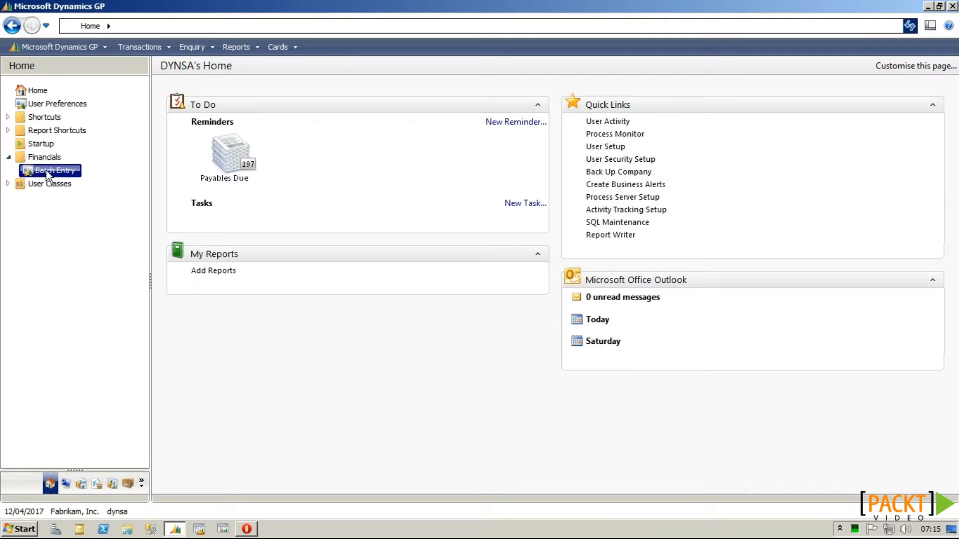
{"action": "left_click", "coordinate": [60, 174]}
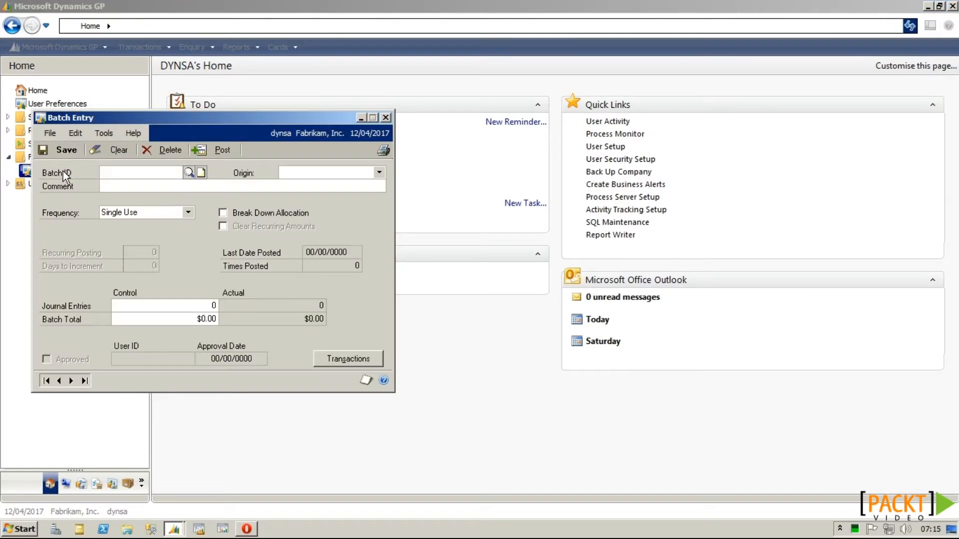
{"action": "left_click", "coordinate": [384, 117]}
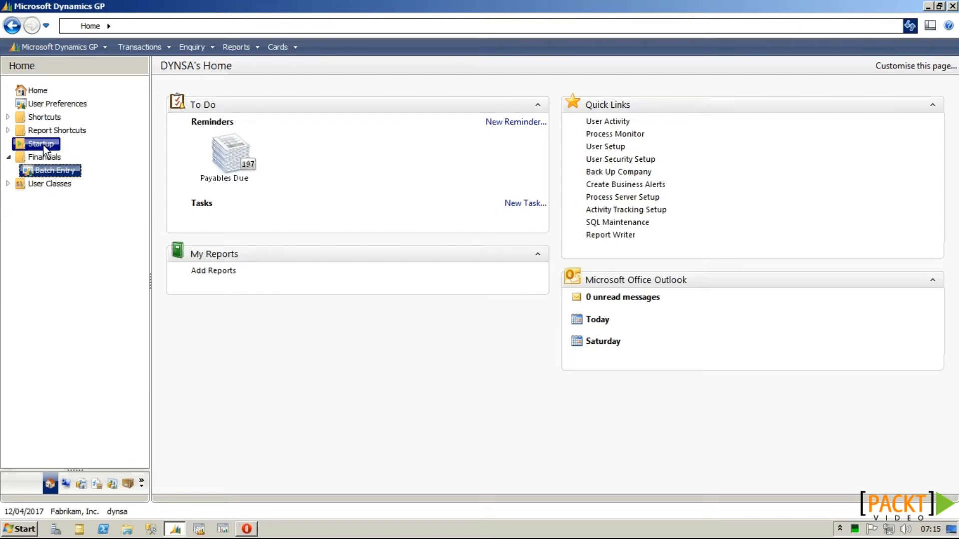
Step: Add the Payables Transactions favourite Payables Due Today* as a Startup shortcut, then open and close it
{"action": "right_click", "coordinate": [44, 147]}
{"action": "mouse_move", "coordinate": [68, 181]}
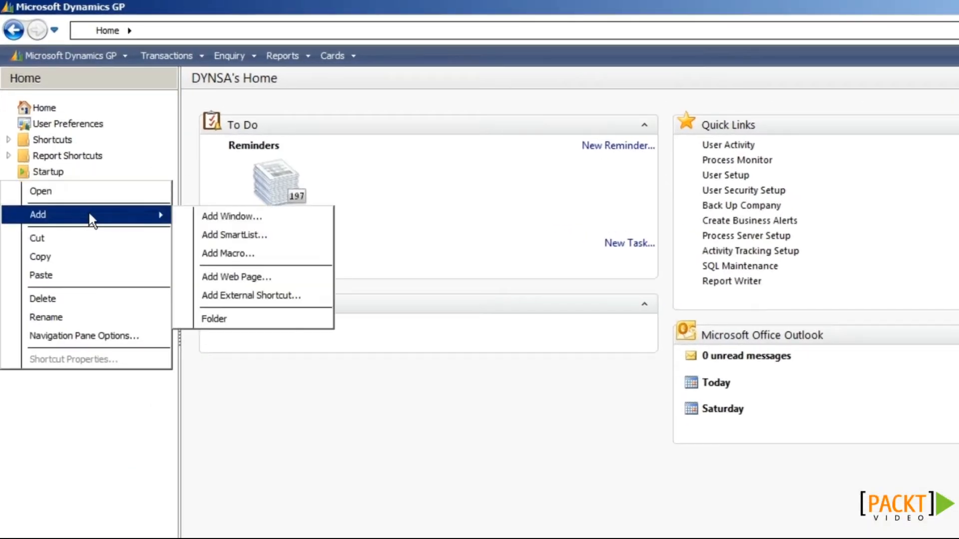
{"action": "left_click", "coordinate": [223, 235]}
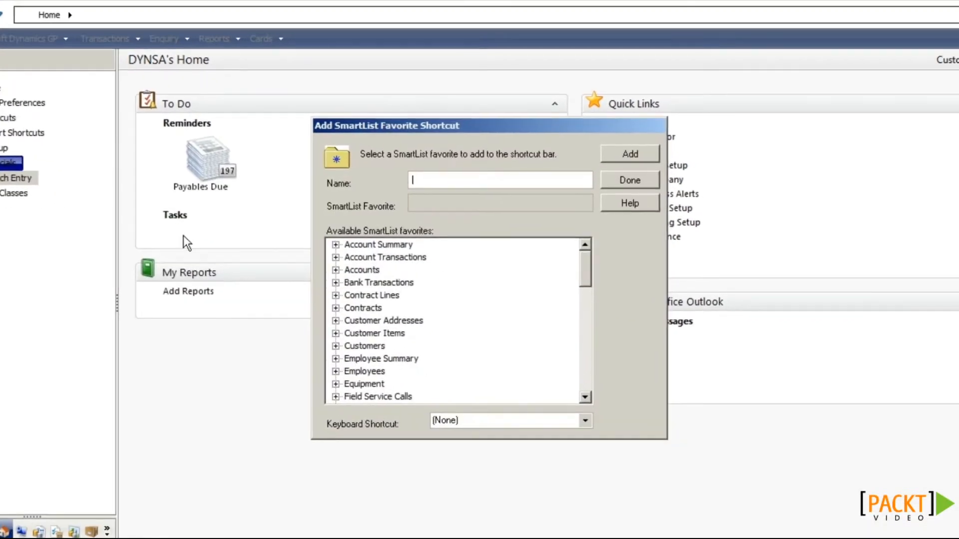
{"action": "left_click_drag", "start_coordinate": [584, 280], "coordinate": [587, 356]}
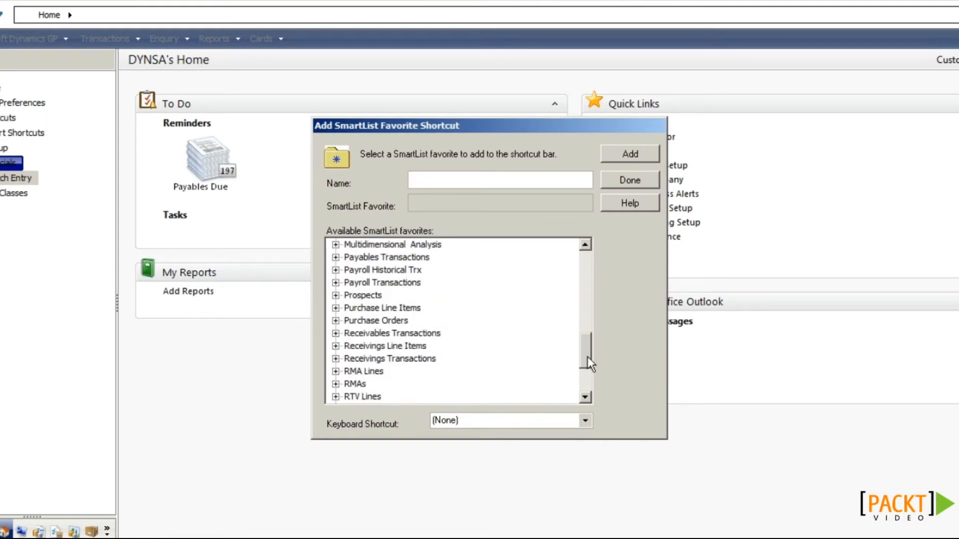
{"action": "left_click", "coordinate": [335, 257]}
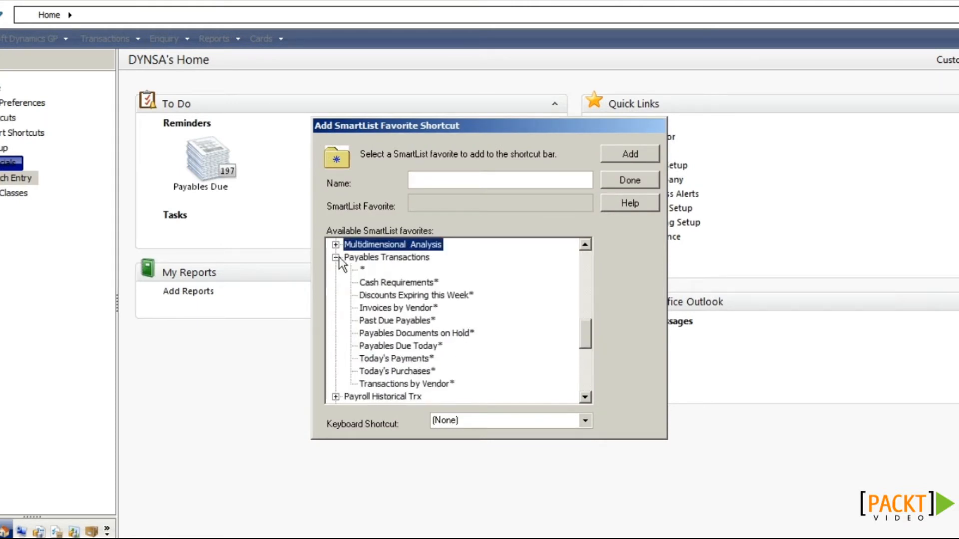
{"action": "left_click", "coordinate": [400, 346]}
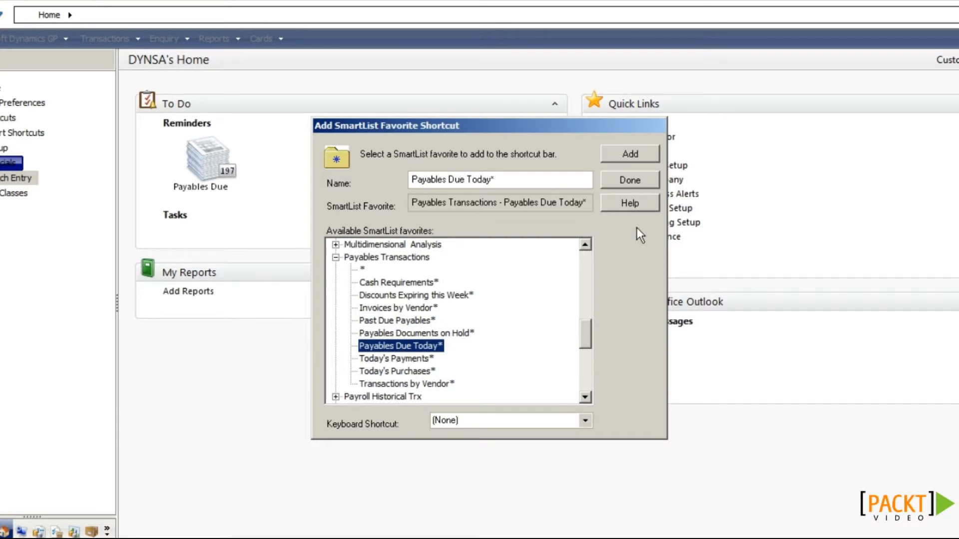
{"action": "left_click", "coordinate": [630, 154]}
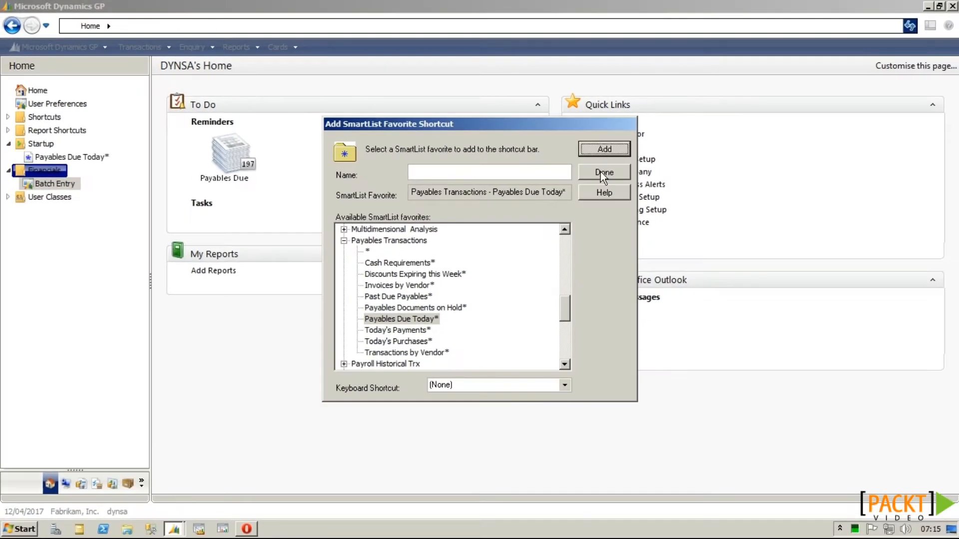
{"action": "left_click", "coordinate": [630, 179]}
{"action": "left_click", "coordinate": [50, 157]}
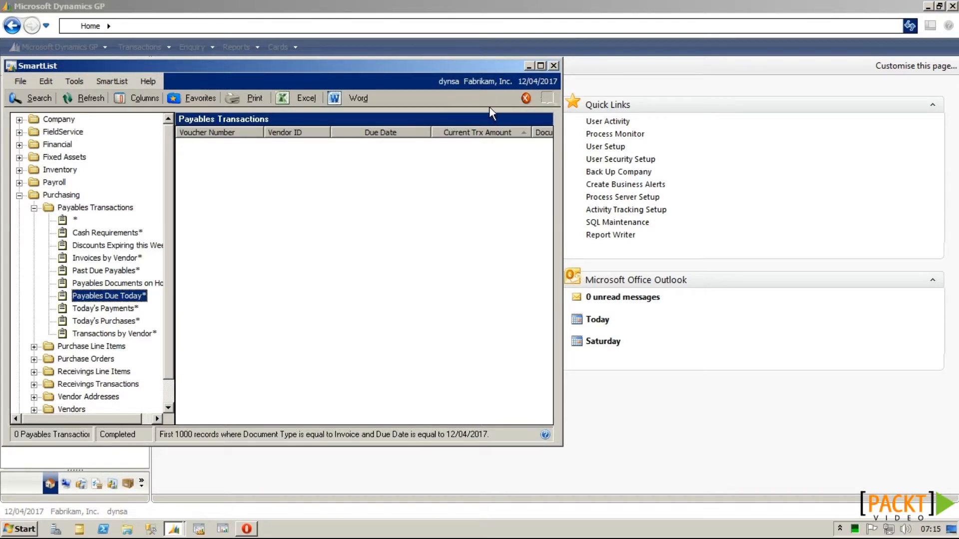
{"action": "left_click", "coordinate": [554, 67]}
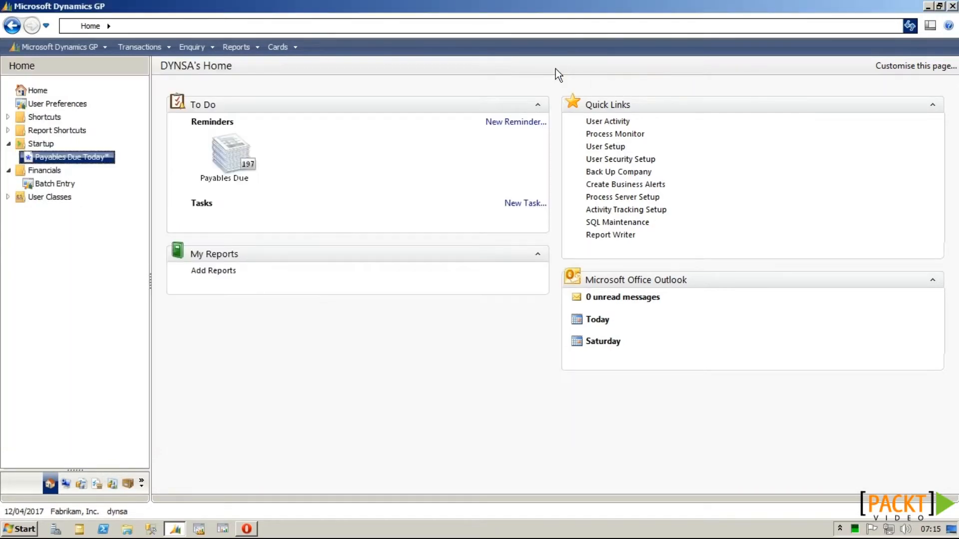
Step: Create an external shortcut named Management Reporter launching ReportDesigner.exe with no keyboard shortcut
{"action": "right_click", "coordinate": [64, 227]}
{"action": "mouse_move", "coordinate": [96, 235]}
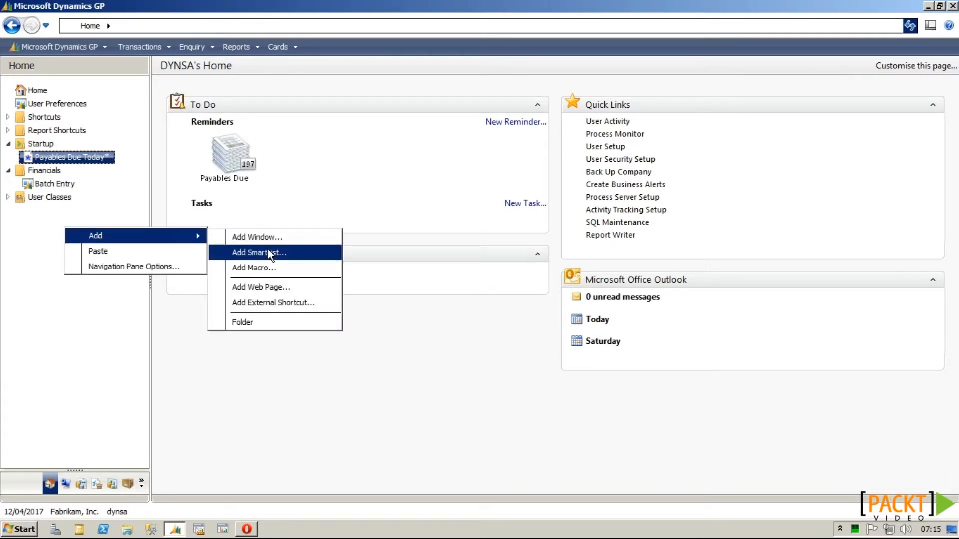
{"action": "left_click", "coordinate": [270, 304]}
{"action": "type", "text": "Manage"}
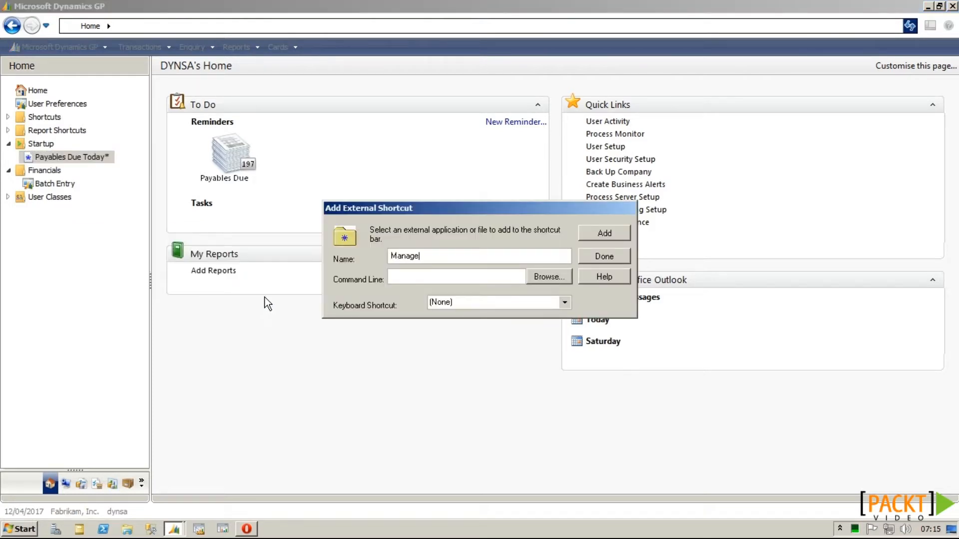
{"action": "type", "text": "ment Reporter"}
{"action": "left_click", "coordinate": [547, 277]}
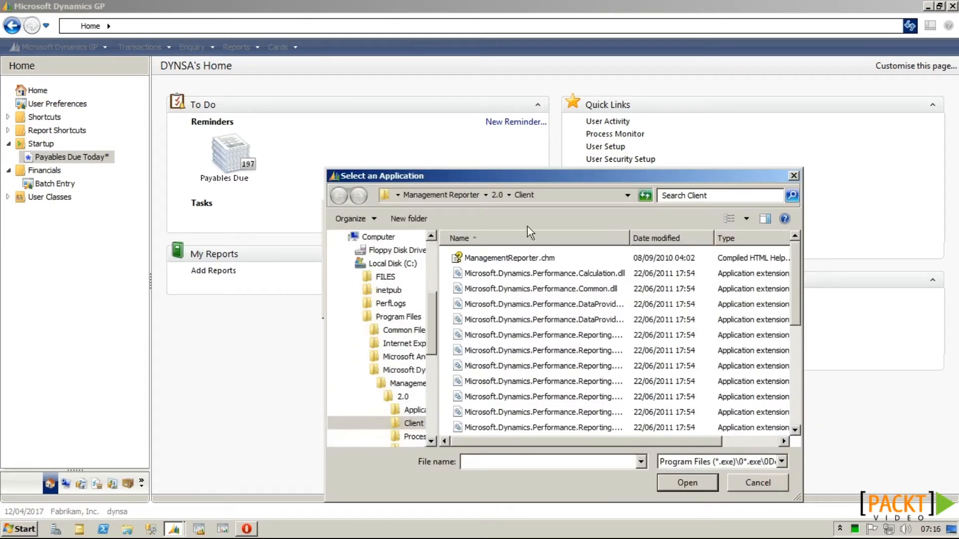
{"action": "scroll", "coordinate": [649, 279], "scroll_direction": "down", "scroll_amount": 3}
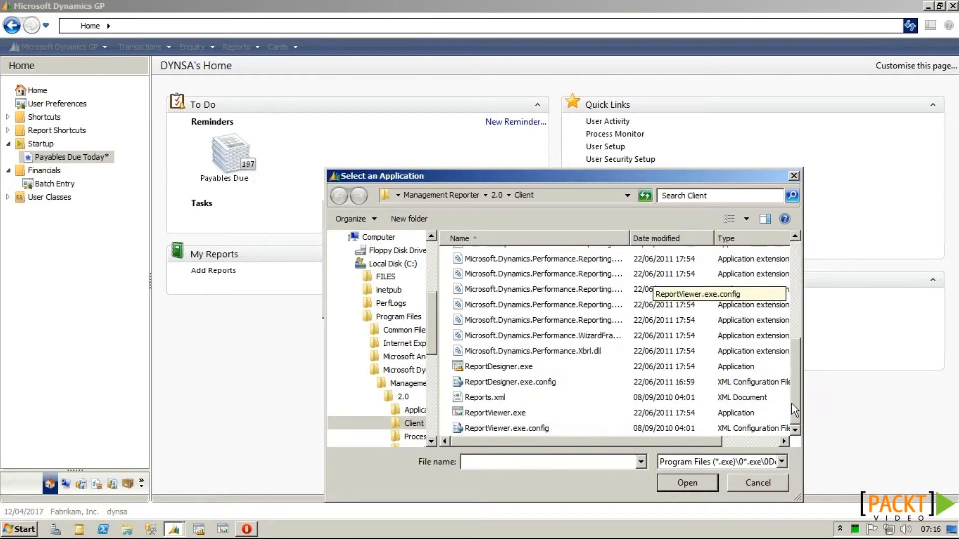
{"action": "double_click", "coordinate": [498, 367]}
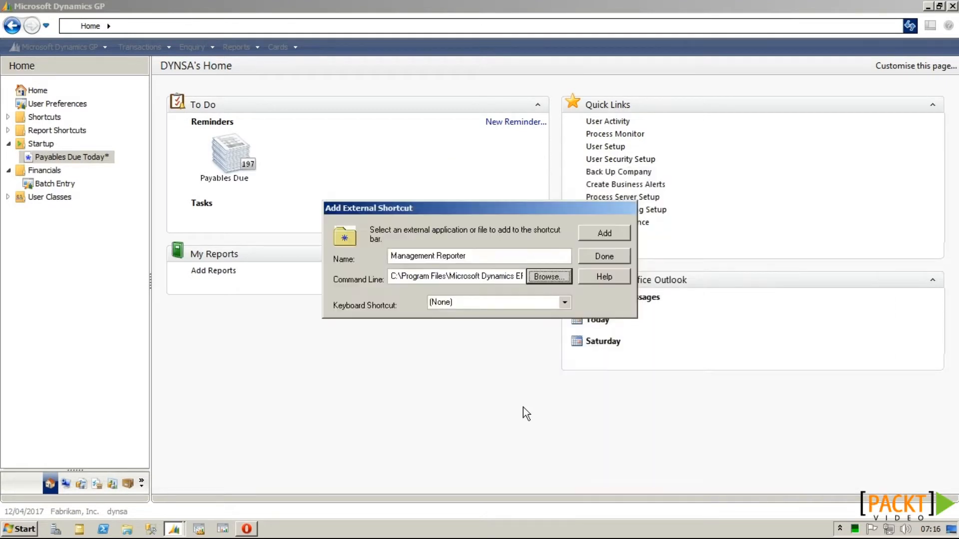
{"action": "left_click", "coordinate": [502, 305]}
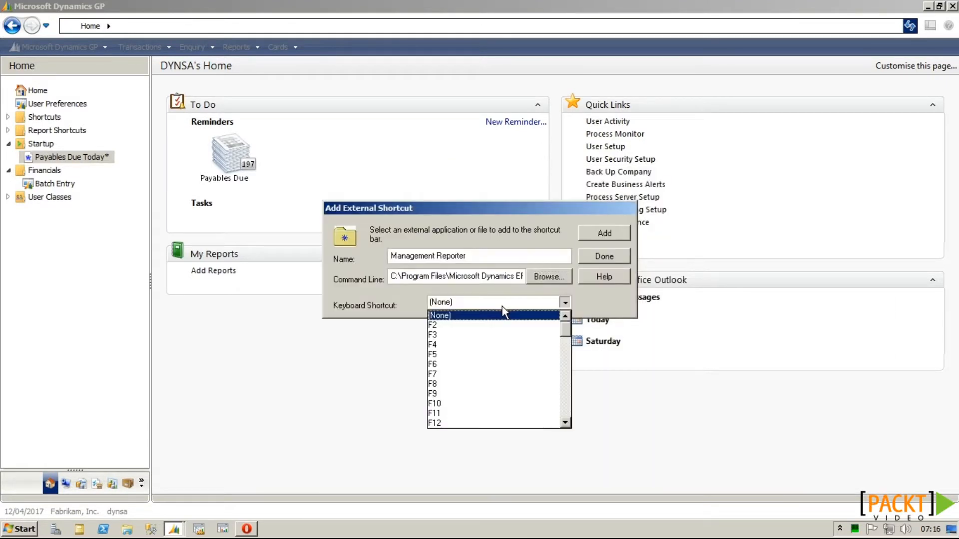
{"action": "left_click", "coordinate": [564, 302]}
{"action": "left_click", "coordinate": [602, 233]}
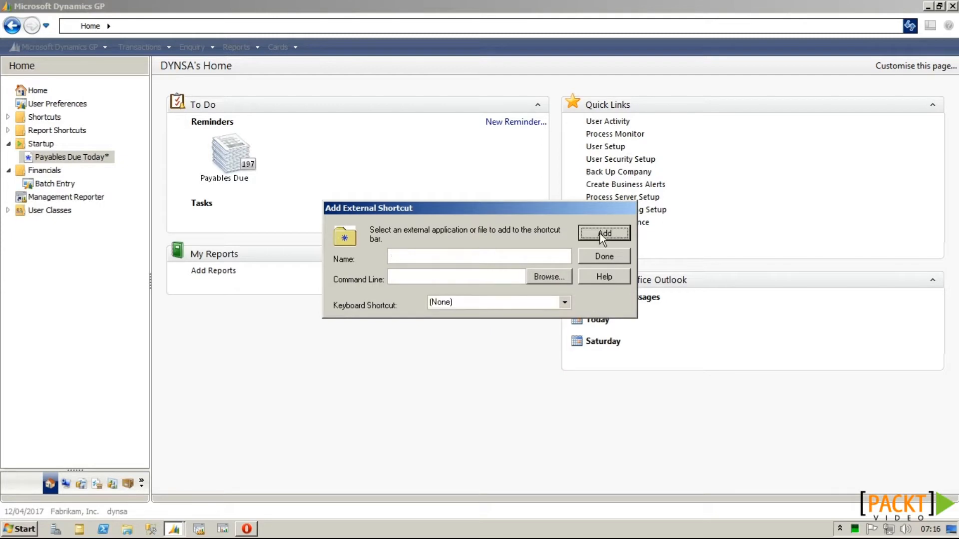
{"action": "left_click", "coordinate": [604, 257]}
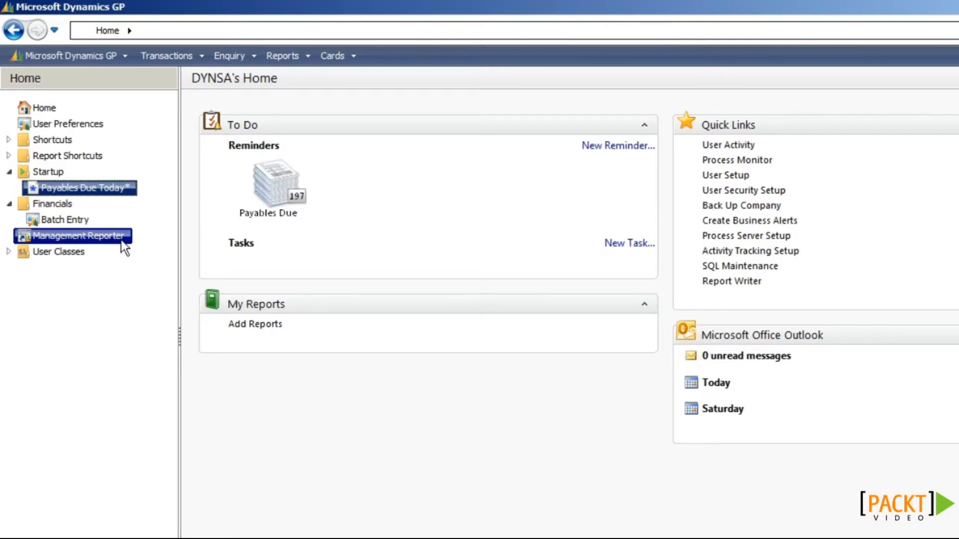
{"action": "right_click", "coordinate": [91, 284]}
{"action": "mouse_move", "coordinate": [114, 294]}
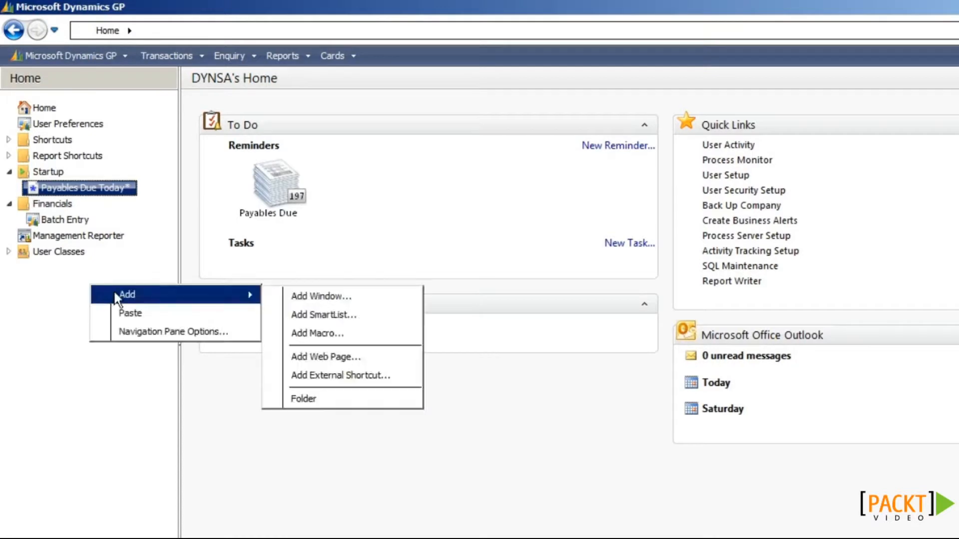
{"action": "left_click", "coordinate": [328, 356]}
{"action": "type", "text": "Dynamics Community"}
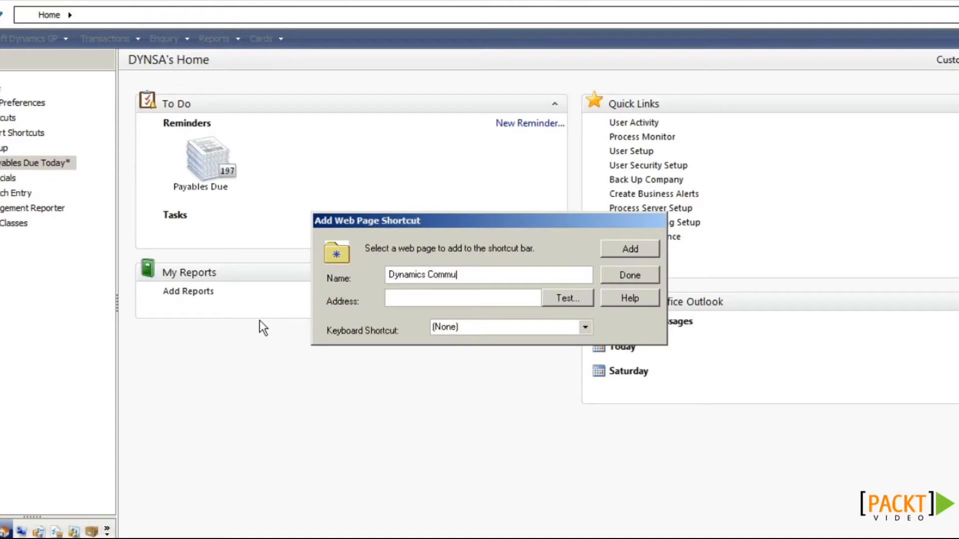
{"action": "key", "text": "Tab"}
{"action": "type", "text": "https://community.dynamics.com"}
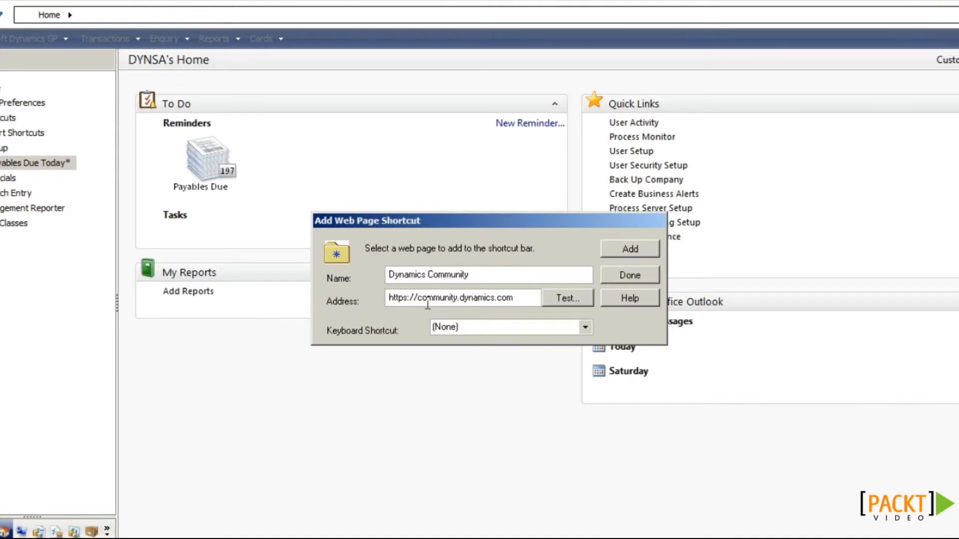
{"action": "left_click", "coordinate": [631, 250]}
{"action": "left_click", "coordinate": [631, 272]}
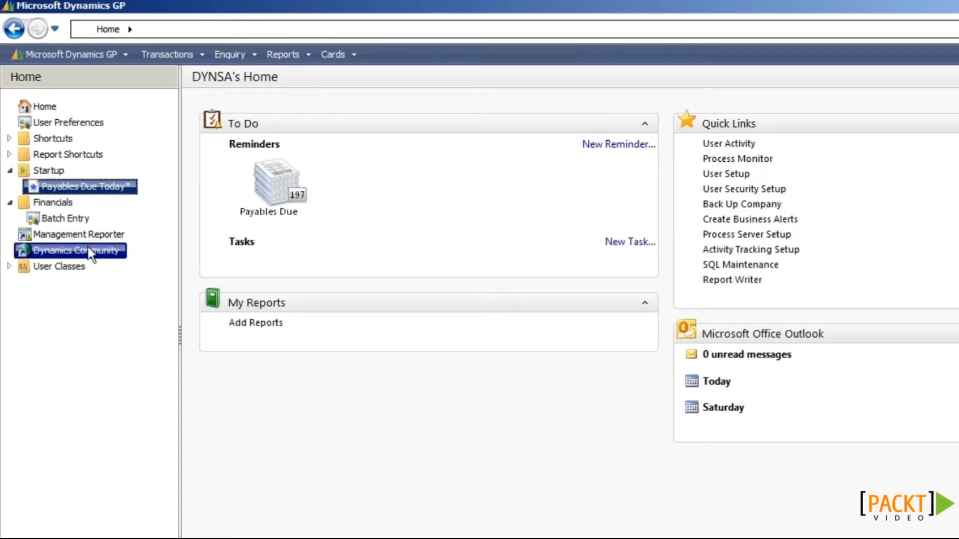
{"action": "left_click", "coordinate": [8, 266]}
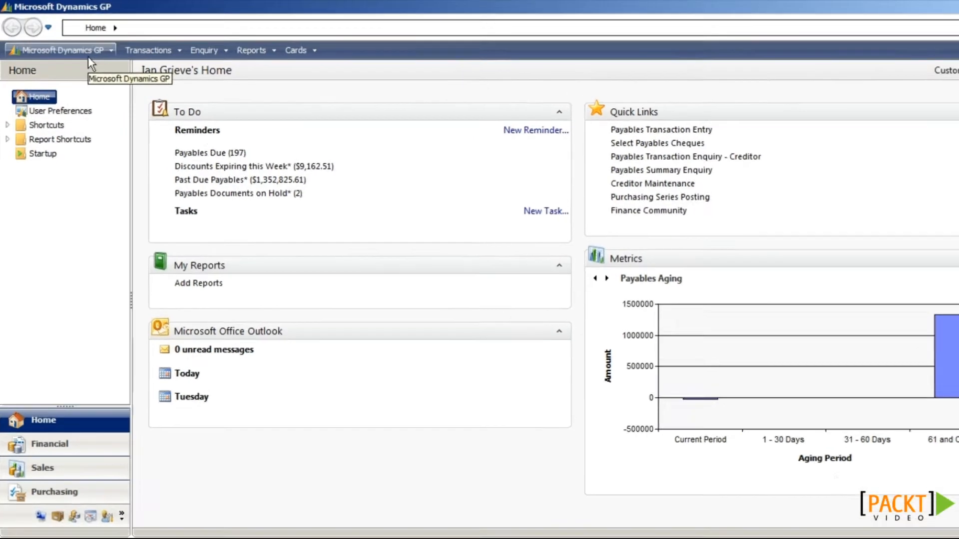
Step: Open User Preferences and change Default Sales Doc. Type from Quote to Invoice
{"action": "left_click", "coordinate": [88, 55]}
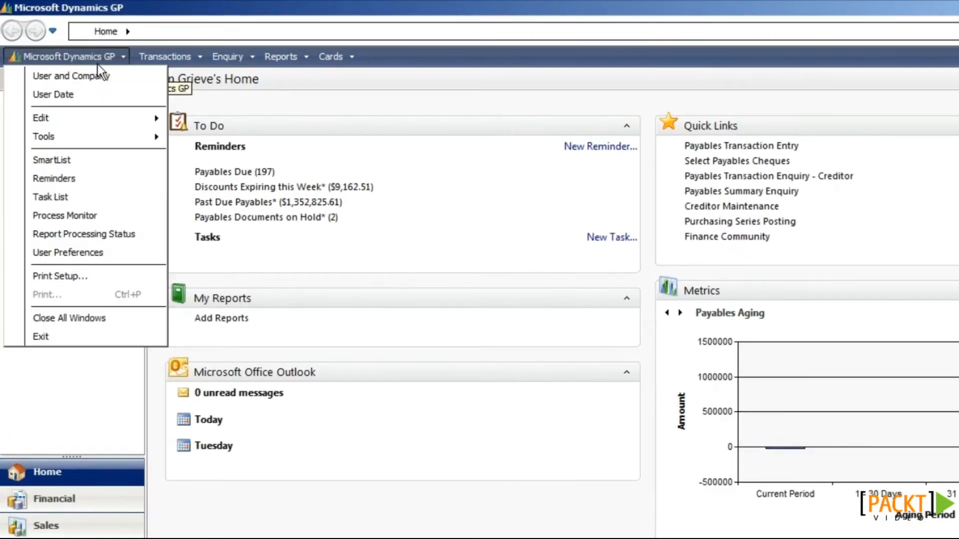
{"action": "left_click", "coordinate": [96, 250]}
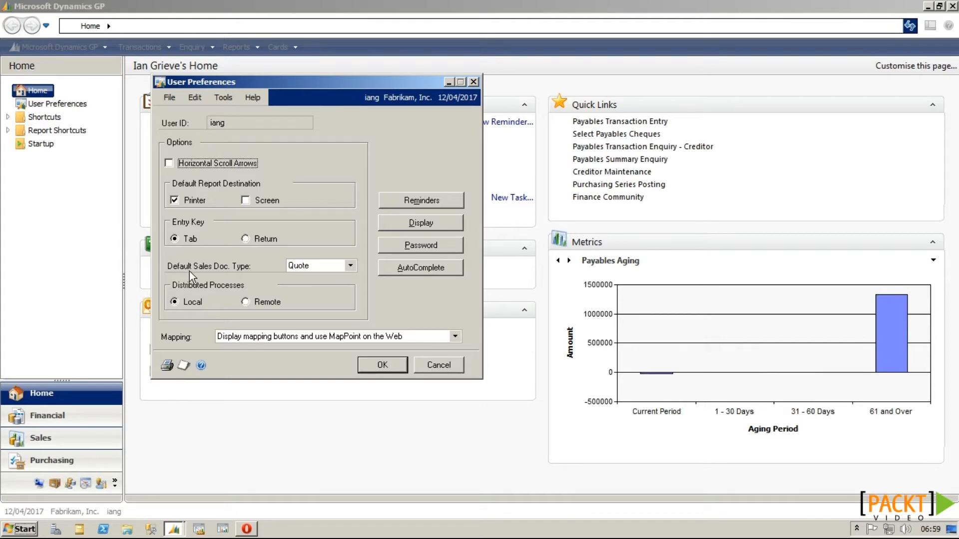
{"action": "left_click", "coordinate": [332, 265]}
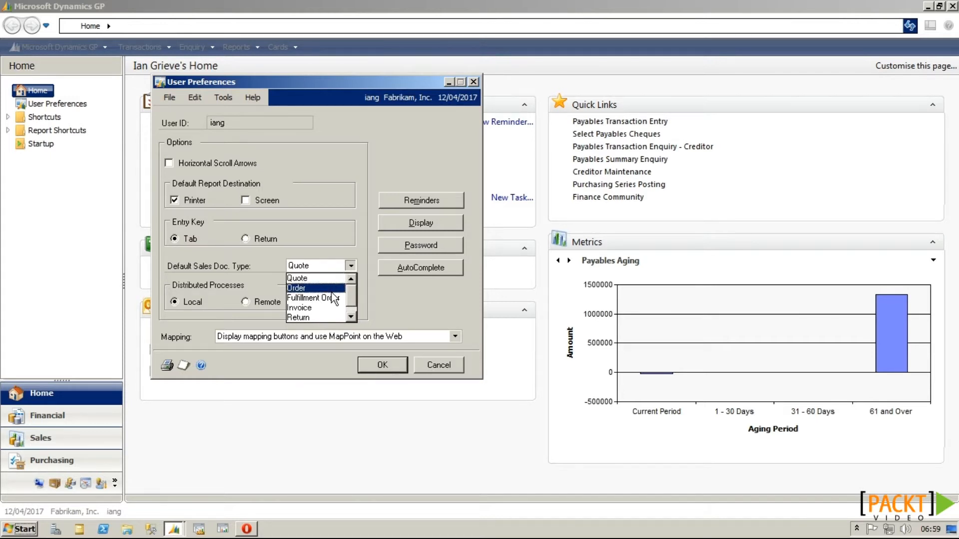
{"action": "left_click", "coordinate": [330, 308]}
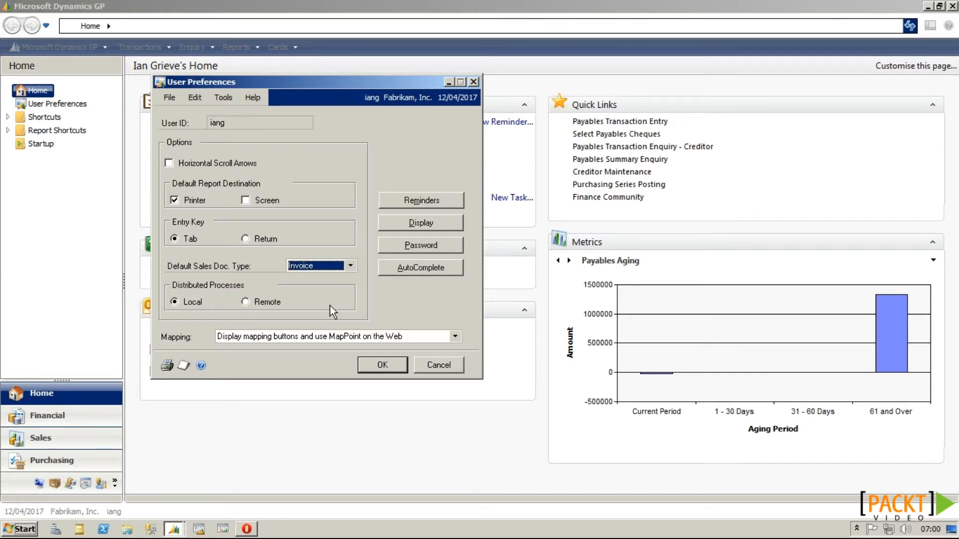
Step: Change the Required Fields font colour from Black to Red in User Display Preferences
{"action": "left_click", "coordinate": [416, 229]}
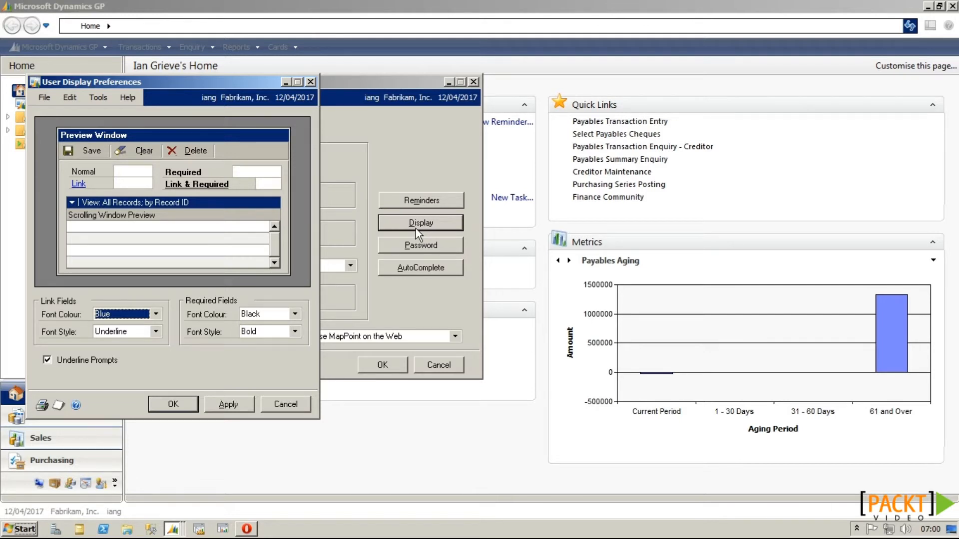
{"action": "left_click", "coordinate": [287, 318]}
{"action": "left_click", "coordinate": [278, 336]}
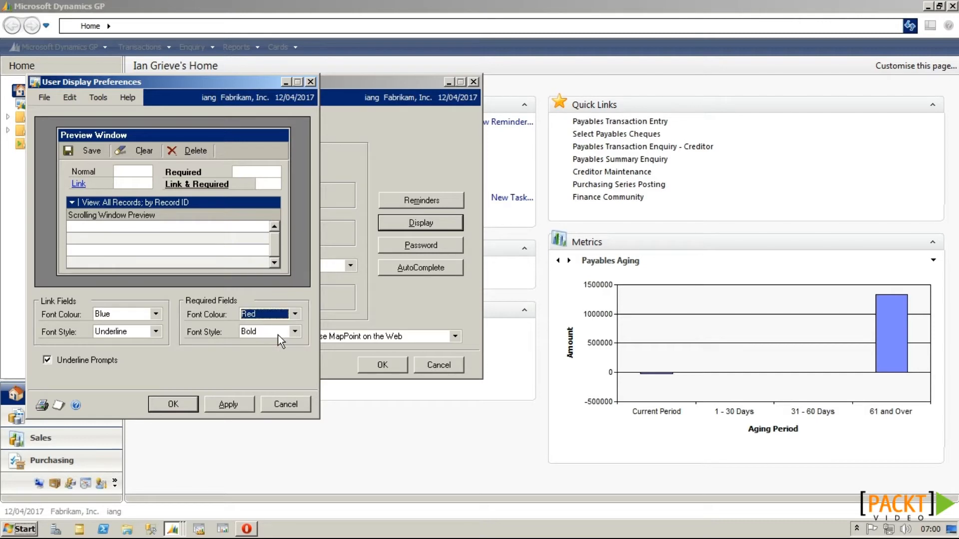
Step: Apply the red required-field colour and open Payables Transaction Entry from Purchasing
{"action": "left_click", "coordinate": [243, 405]}
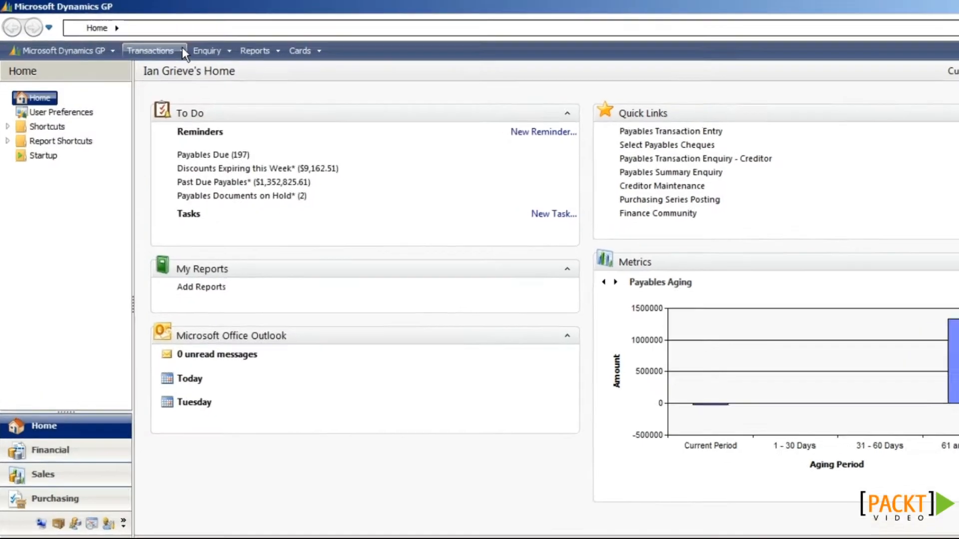
{"action": "left_click", "coordinate": [182, 47]}
{"action": "mouse_move", "coordinate": [198, 94]}
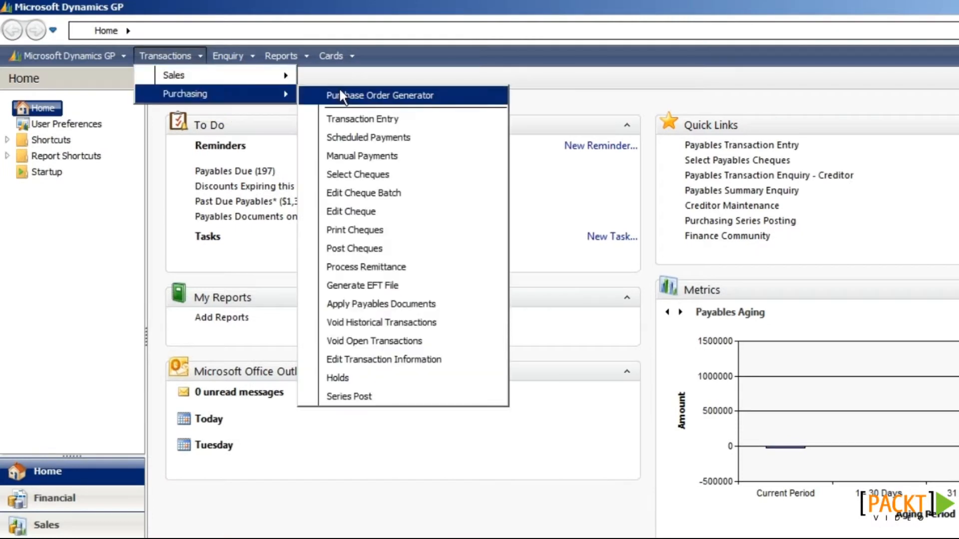
{"action": "left_click", "coordinate": [391, 111]}
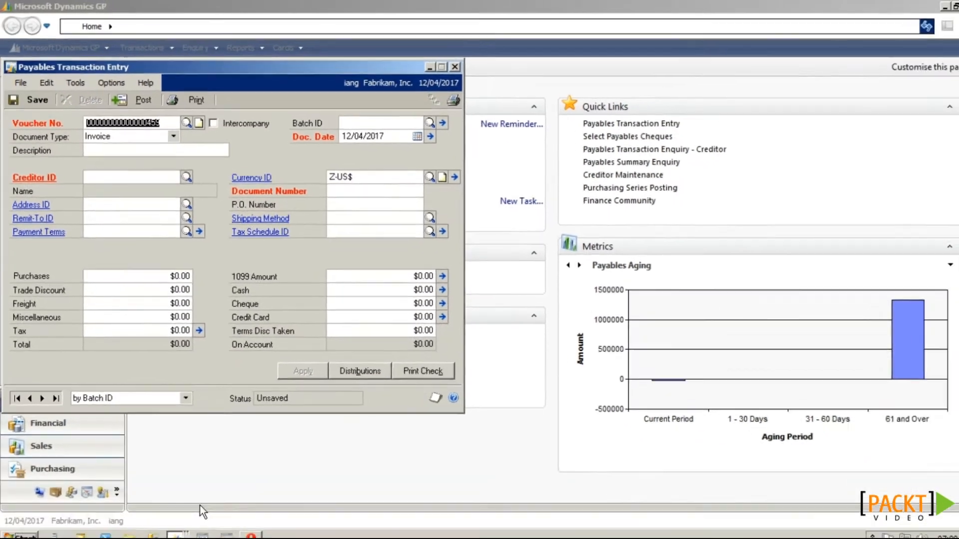
Step: Close User Display Preferences and bring User Preferences back to the front
{"action": "left_click", "coordinate": [172, 529]}
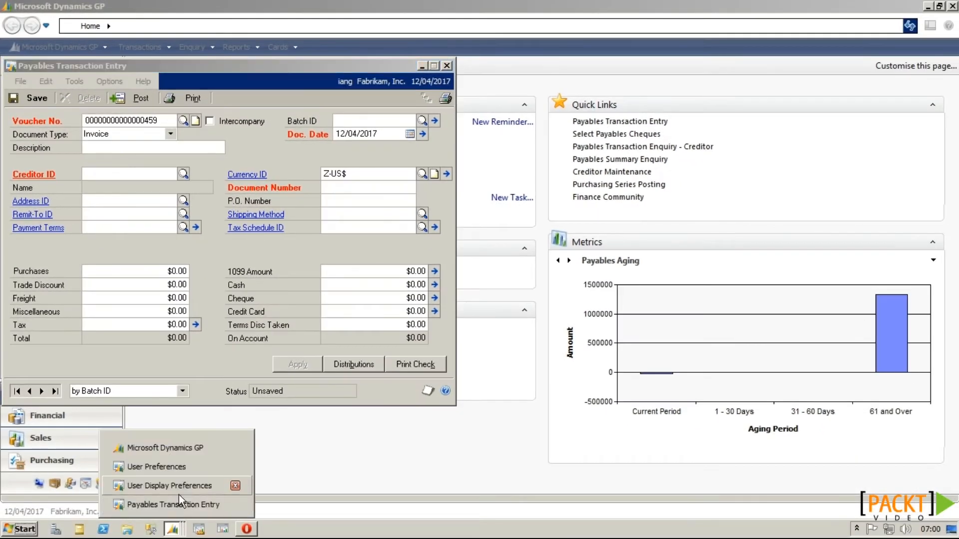
{"action": "left_click", "coordinate": [178, 487]}
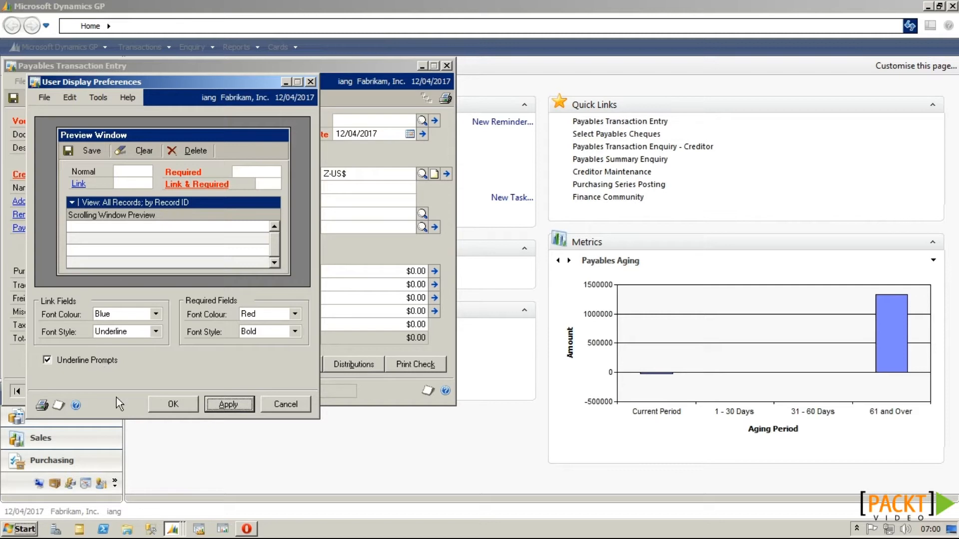
{"action": "left_click", "coordinate": [157, 411]}
{"action": "left_click", "coordinate": [172, 529]}
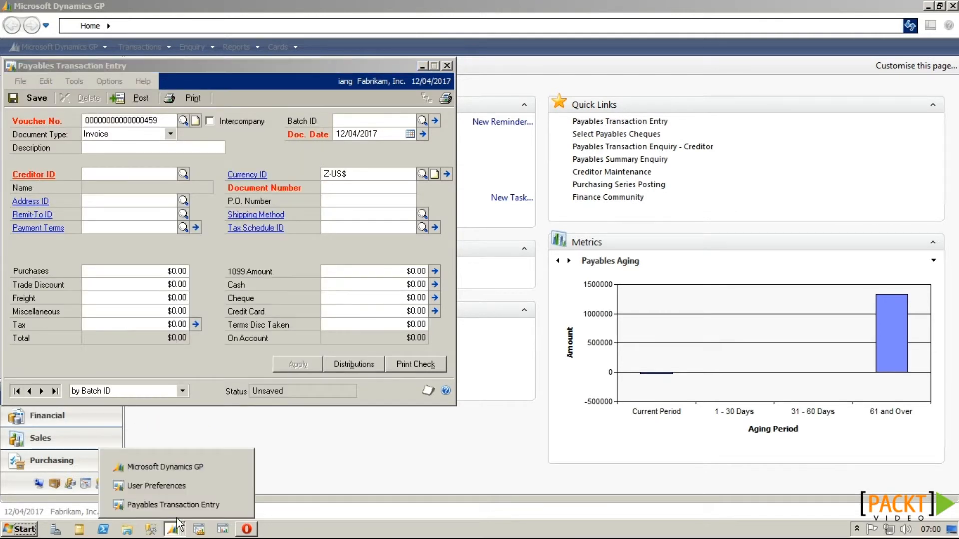
{"action": "left_click", "coordinate": [178, 487]}
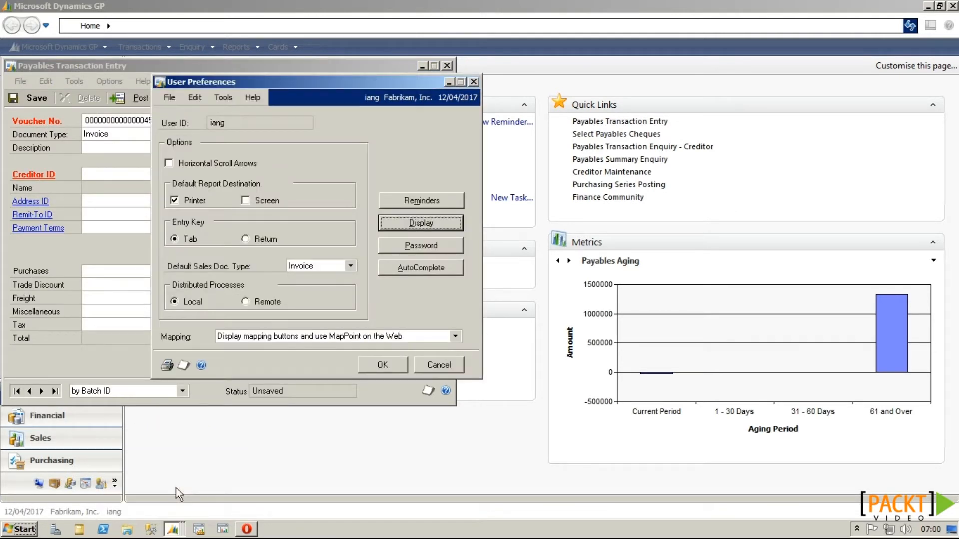
Step: Change the login password by entering the old password, then the new password twice
{"action": "left_click", "coordinate": [437, 249]}
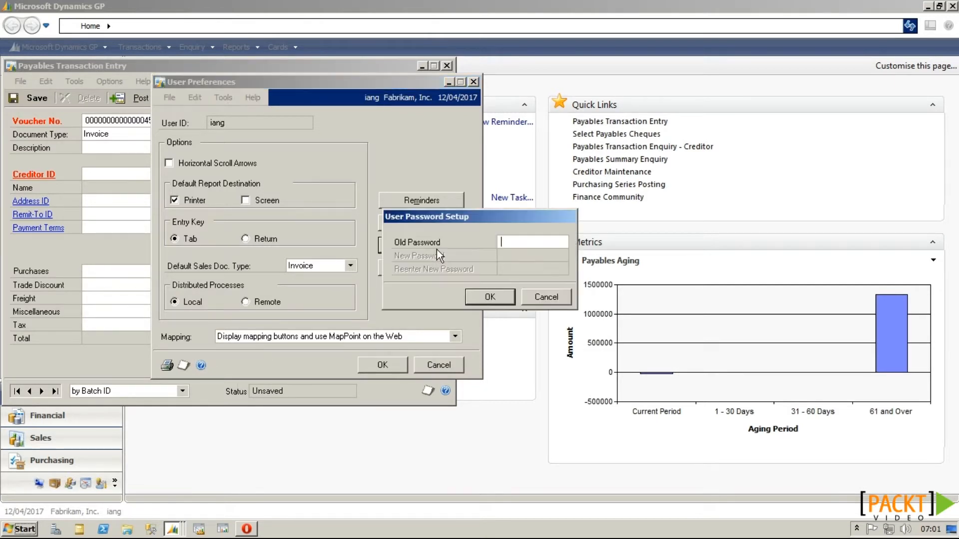
{"action": "type", "text": "•••"}
{"action": "key", "text": "Tab"}
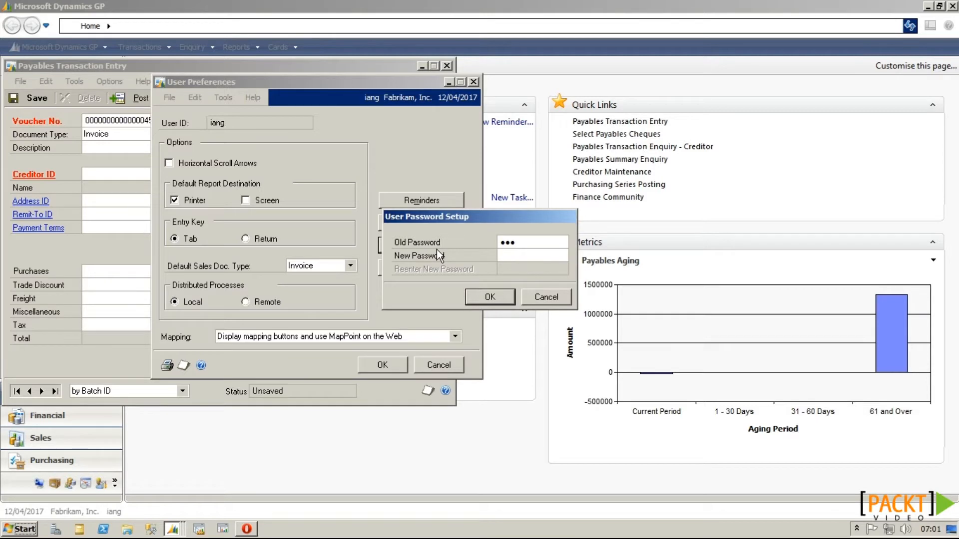
{"action": "type", "text": "•••"}
{"action": "key", "text": "Tab"}
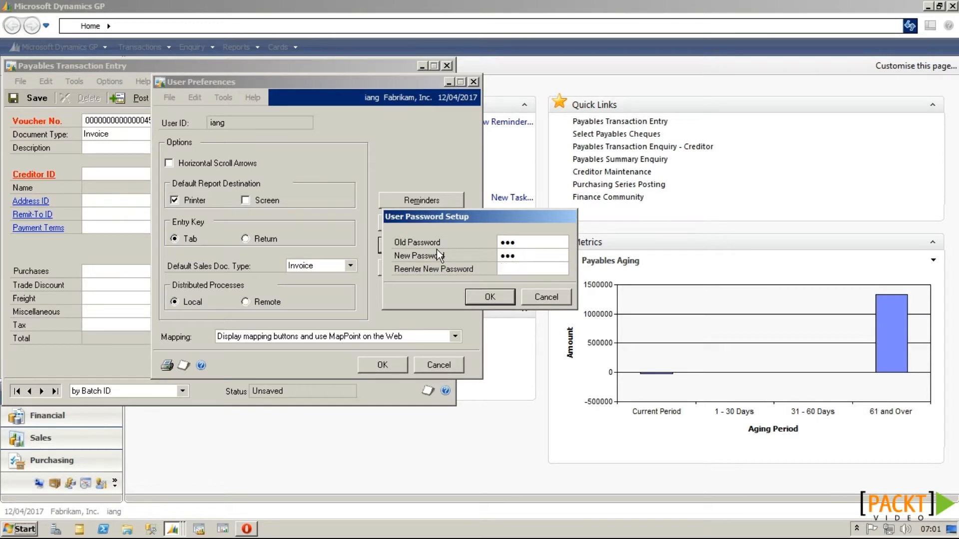
{"action": "type", "text": "•••"}
{"action": "left_click", "coordinate": [475, 296]}
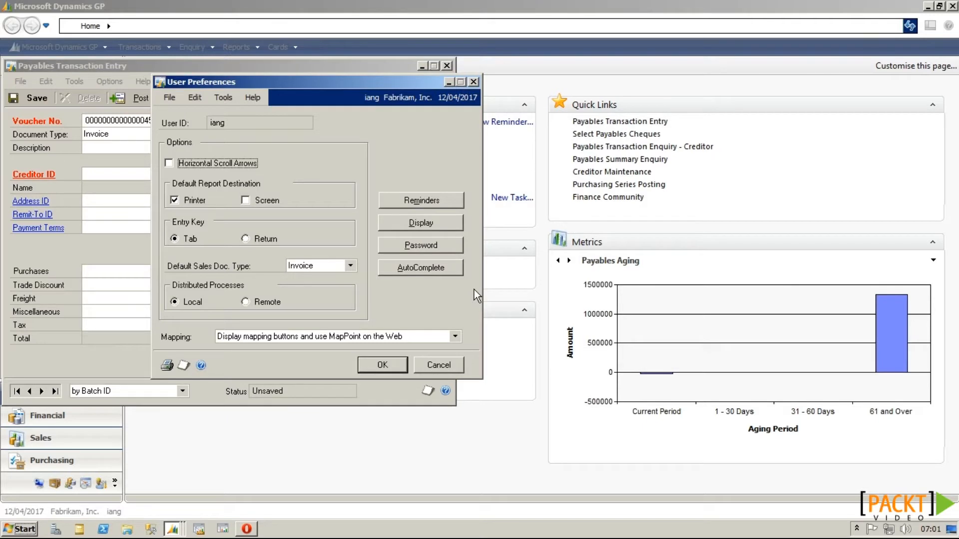
Step: Set AutoComplete to remove unused entries after 30 days, max 100 entries, and save preferences
{"action": "left_click", "coordinate": [447, 273]}
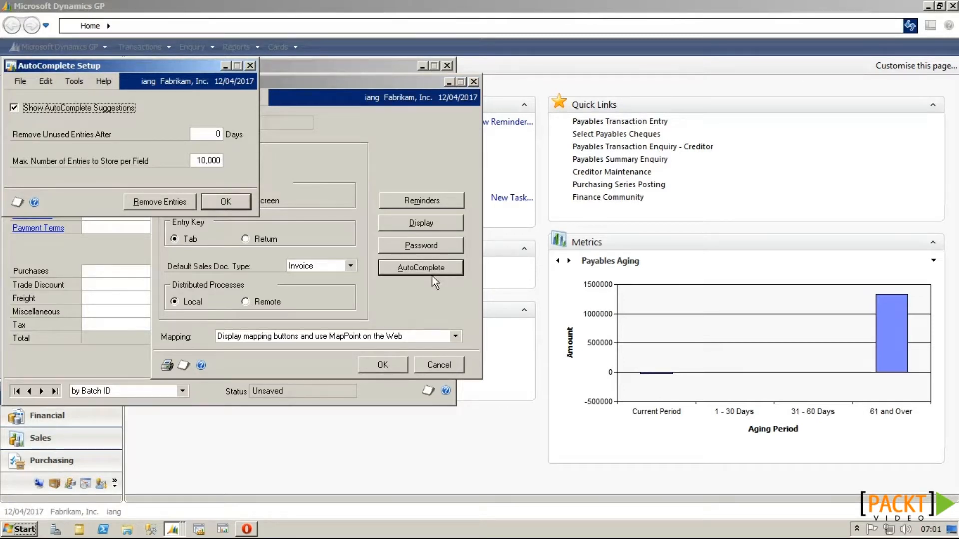
{"action": "left_click", "coordinate": [209, 137]}
{"action": "type", "text": "30"}
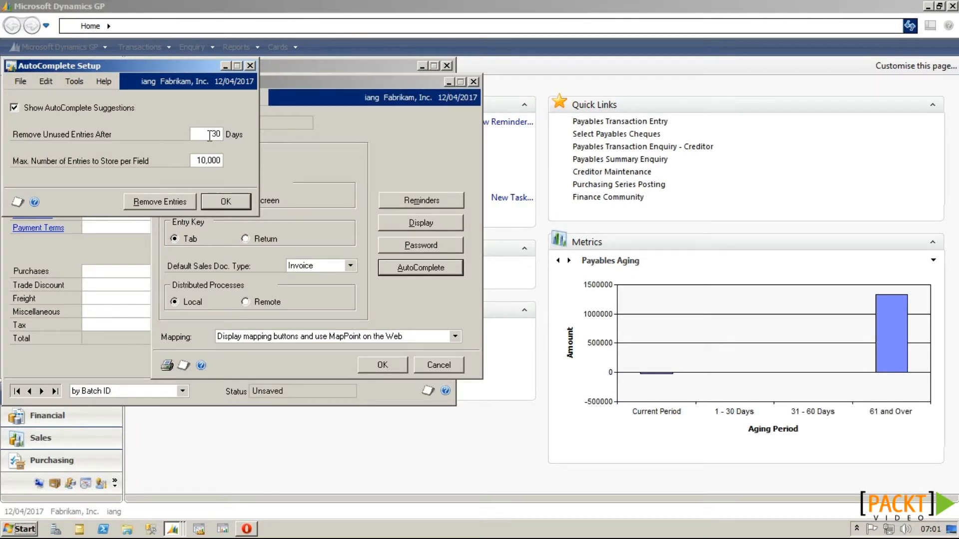
{"action": "left_click", "coordinate": [206, 160]}
{"action": "type", "text": "100"}
{"action": "left_click", "coordinate": [207, 199]}
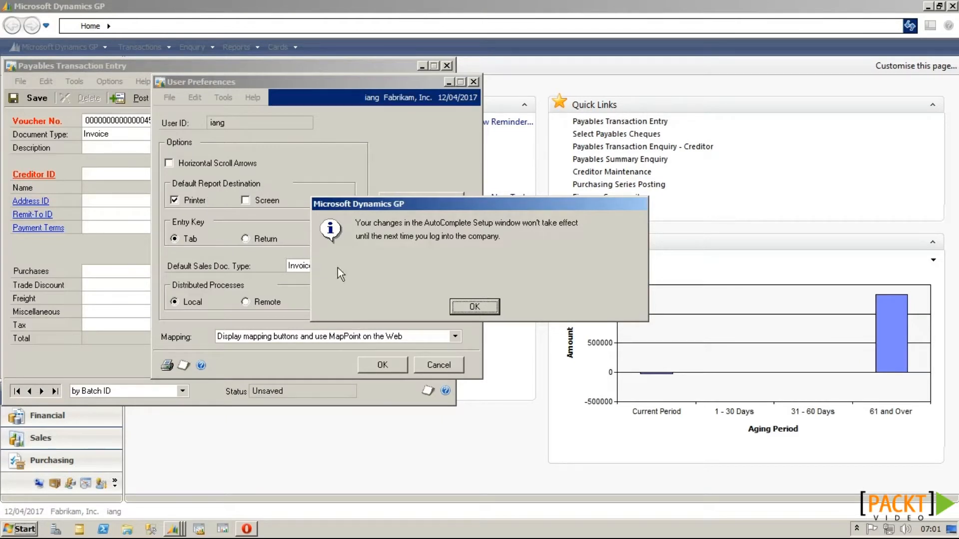
{"action": "left_click", "coordinate": [481, 306]}
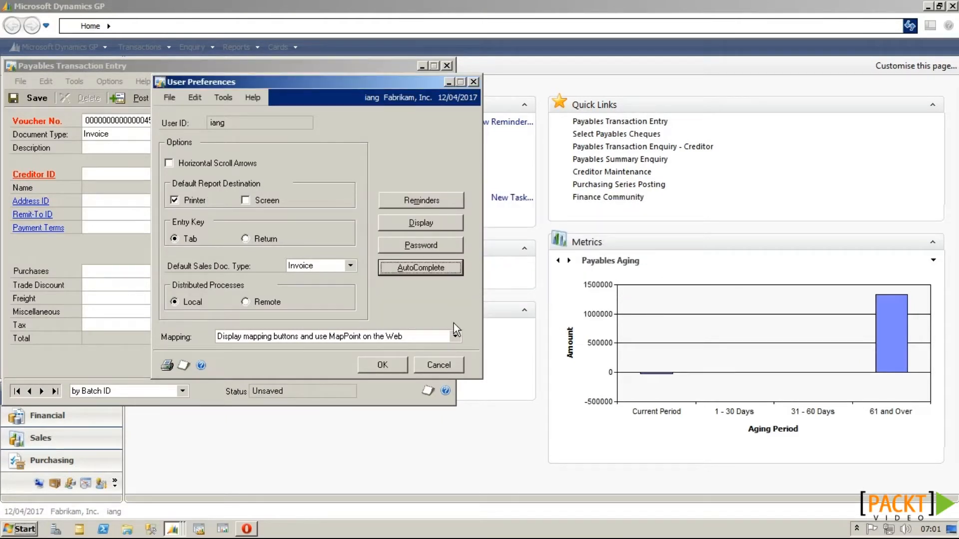
{"action": "left_click", "coordinate": [398, 363]}
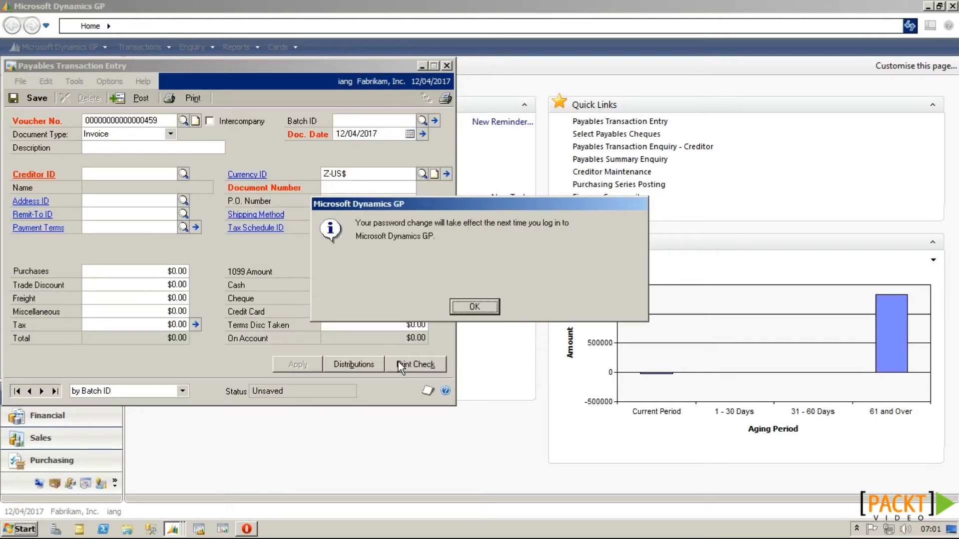
Step: Dismiss the password change notice
{"action": "left_click", "coordinate": [475, 307]}
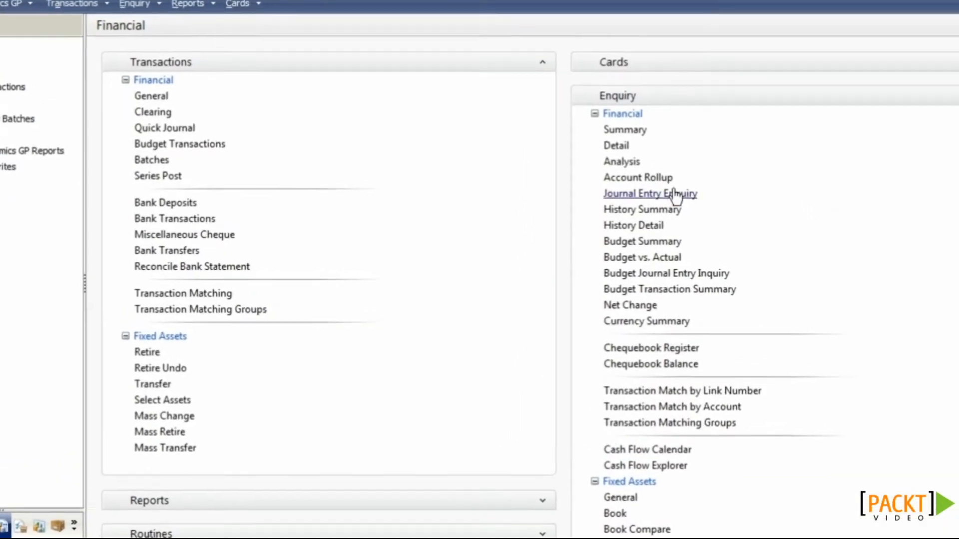
Step: Load the SALES Account Rollup option, sorted by Account with 2 columns
{"action": "left_click", "coordinate": [648, 180]}
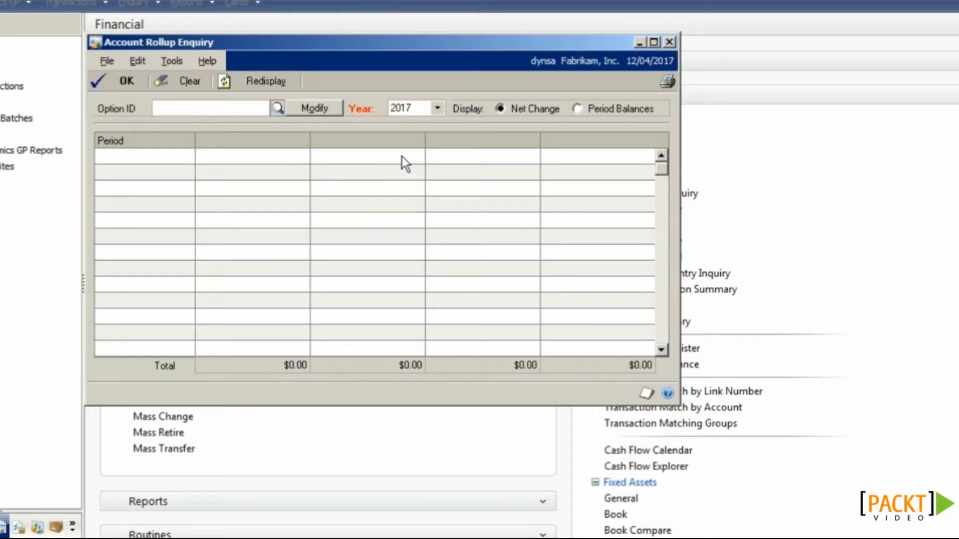
{"action": "left_click", "coordinate": [301, 108]}
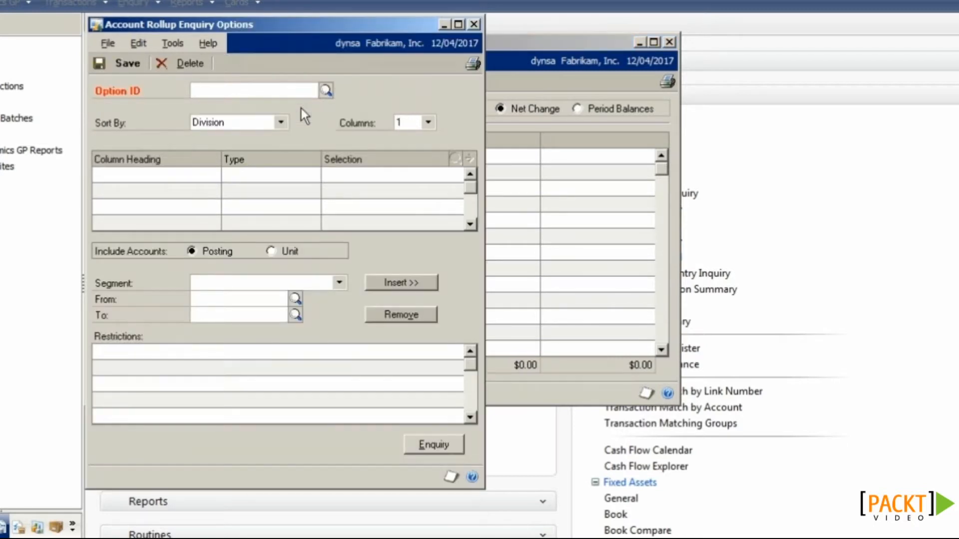
{"action": "type", "text": "SALES"}
{"action": "key", "text": "Tab"}
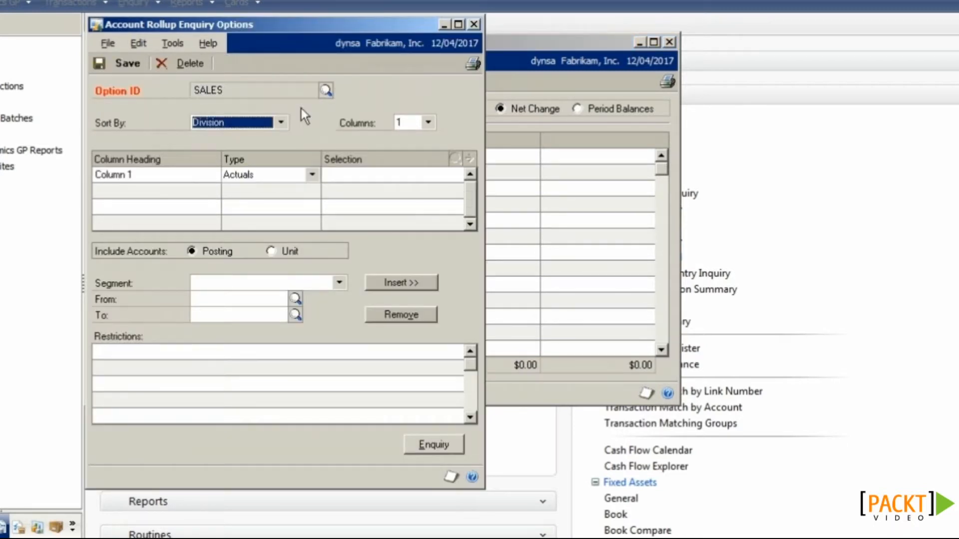
{"action": "left_click", "coordinate": [281, 122]}
{"action": "left_click", "coordinate": [275, 145]}
{"action": "left_click", "coordinate": [428, 122]}
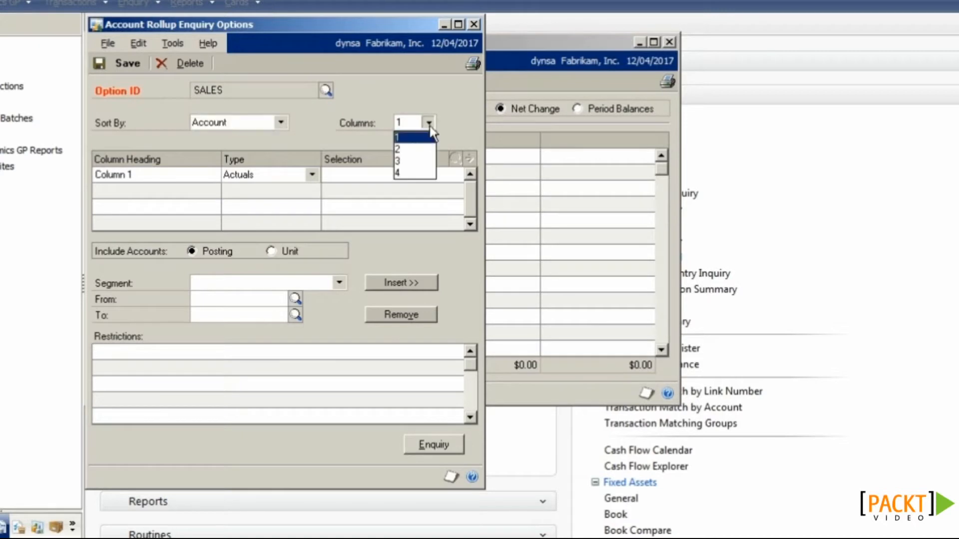
{"action": "left_click", "coordinate": [419, 150]}
Step: Name the columns Actuals and Previous, making Previous a Previous Year column
{"action": "left_click", "coordinate": [156, 171]}
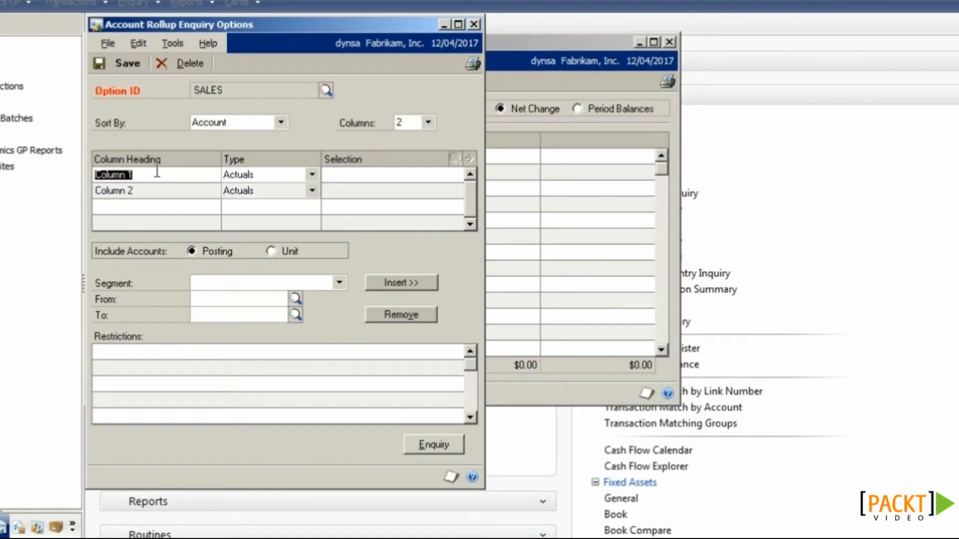
{"action": "type", "text": "Actuals"}
{"action": "left_click", "coordinate": [153, 191]}
{"action": "type", "text": "P"}
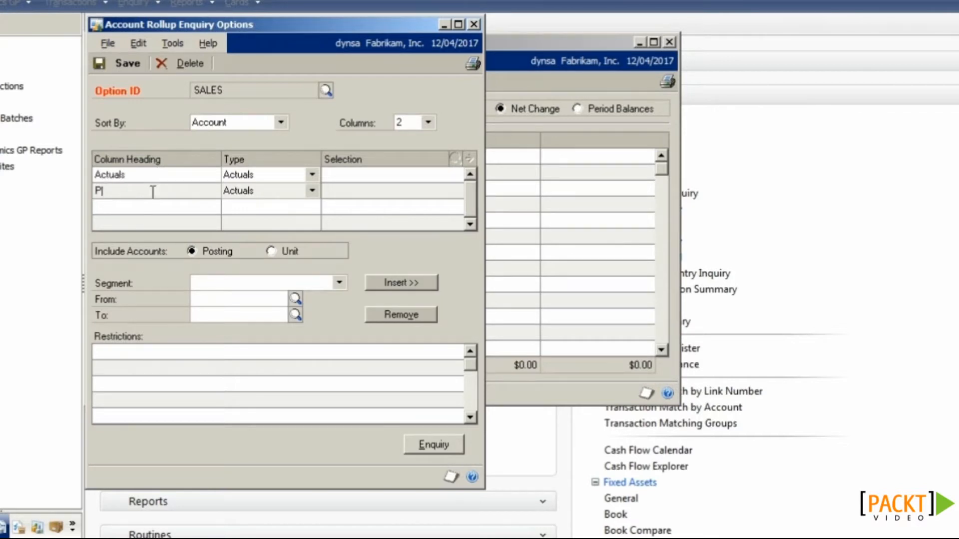
{"action": "type", "text": "revious"}
{"action": "left_click", "coordinate": [266, 191]}
{"action": "left_click", "coordinate": [270, 241]}
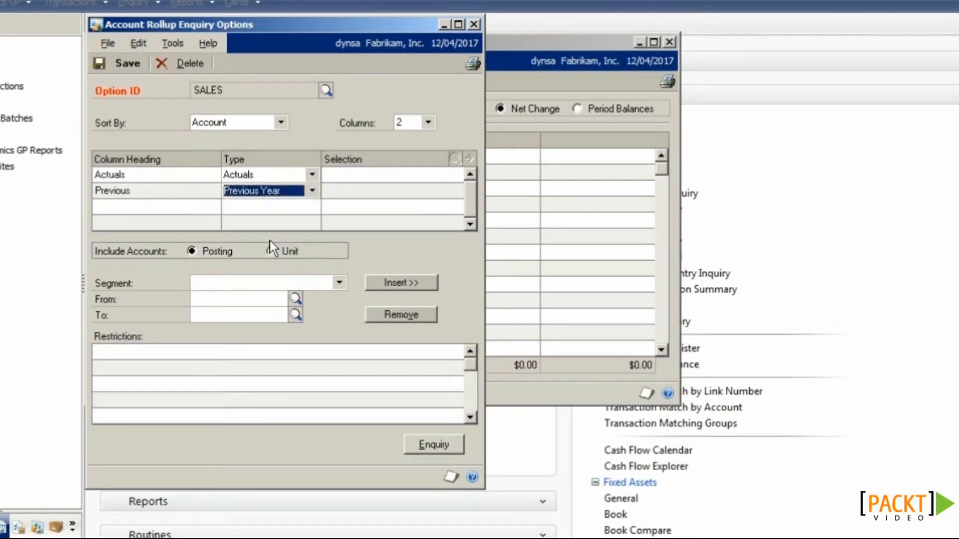
Step: Restrict the Account segment to 5110 through 6530 and save the SALES option
{"action": "left_click", "coordinate": [257, 279]}
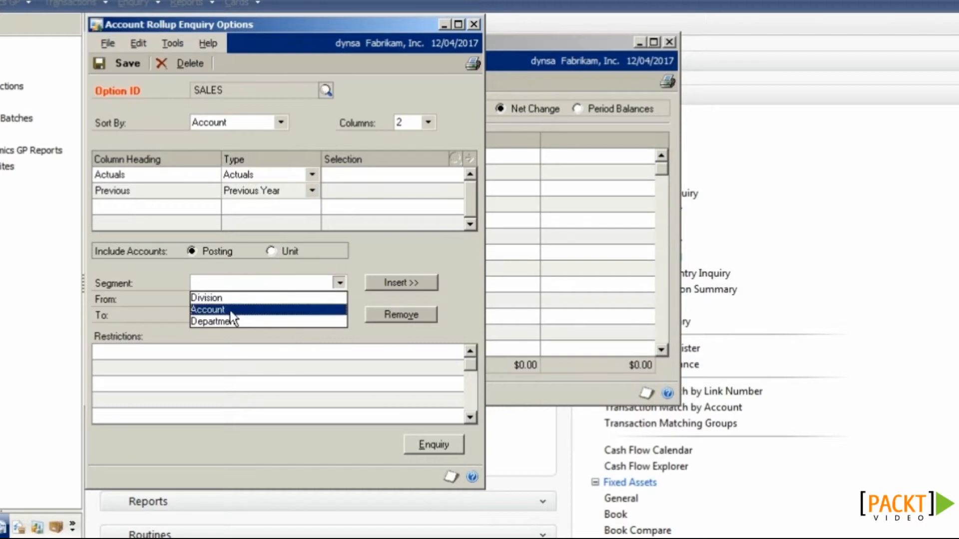
{"action": "left_click", "coordinate": [227, 310]}
{"action": "left_click", "coordinate": [222, 301]}
{"action": "type", "text": "5110"}
{"action": "key", "text": "Tab"}
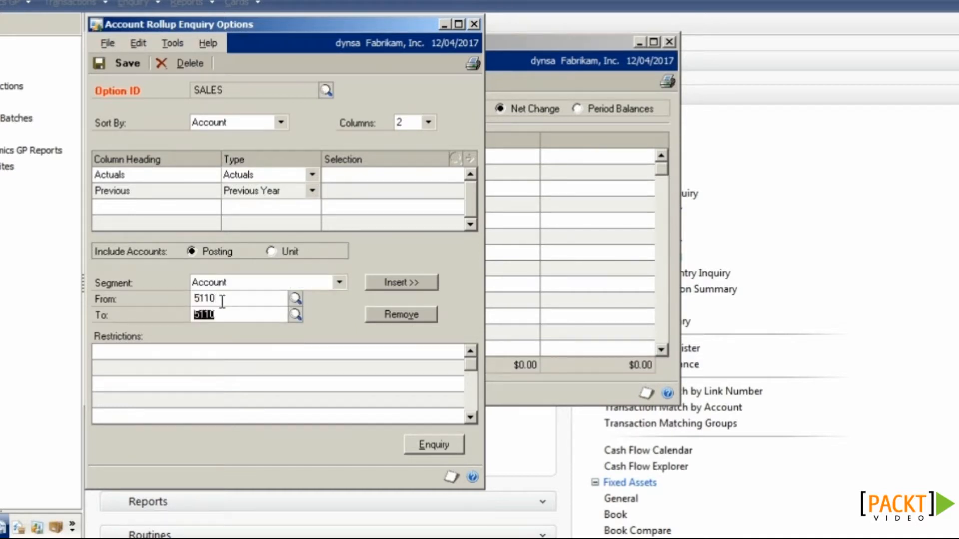
{"action": "type", "text": "6530"}
{"action": "key", "text": "Tab"}
{"action": "left_click", "coordinate": [382, 285]}
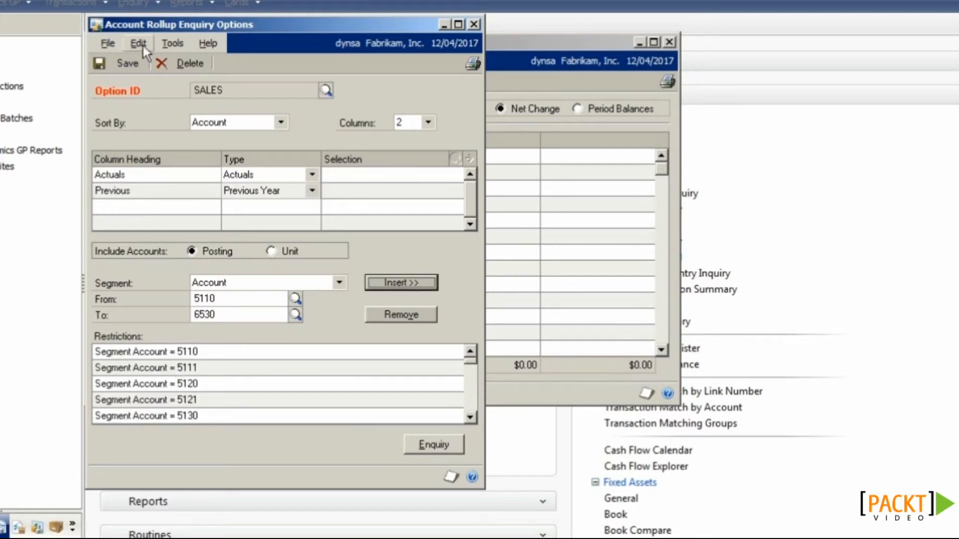
{"action": "left_click", "coordinate": [128, 62]}
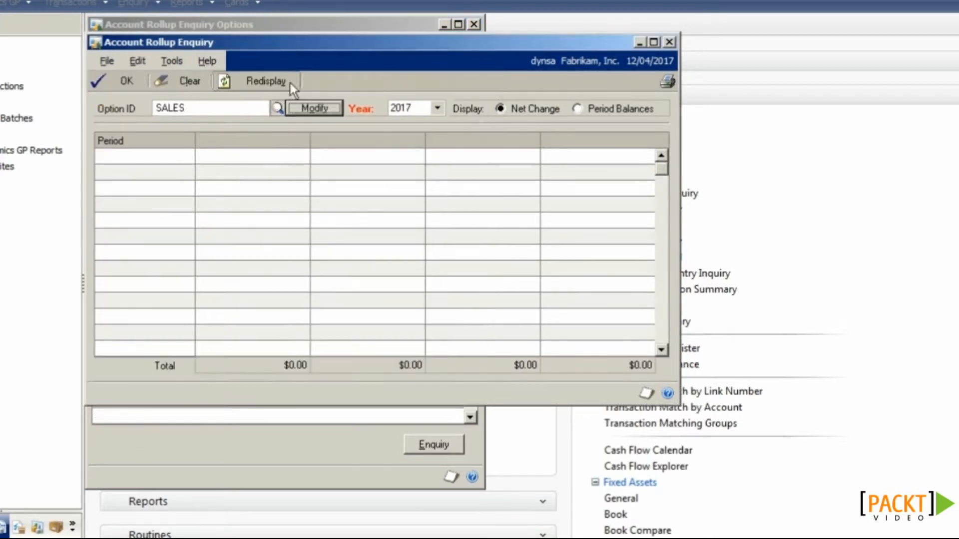
Step: Redisplay SALES as period balances and drill into Period 2's accounts shown as net change
{"action": "left_click", "coordinate": [274, 81]}
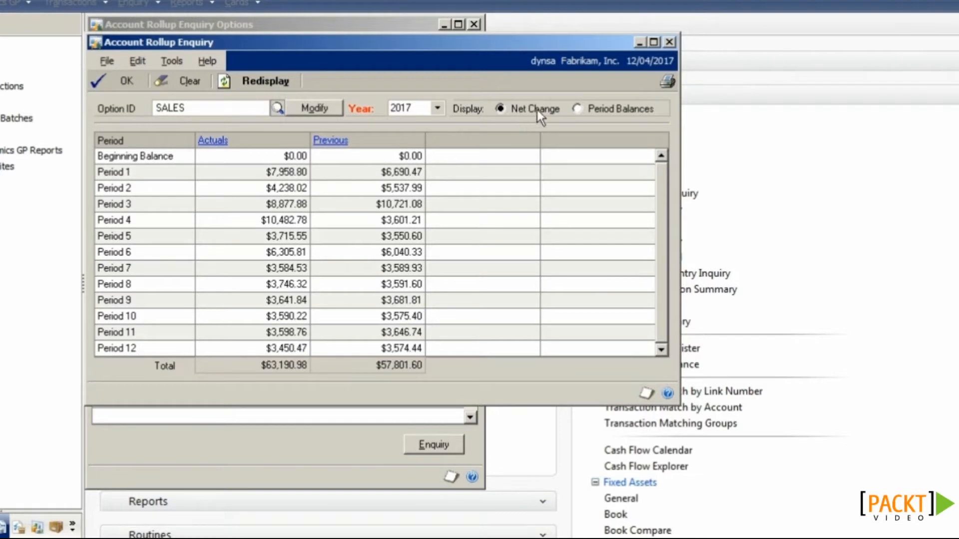
{"action": "left_click", "coordinate": [608, 108]}
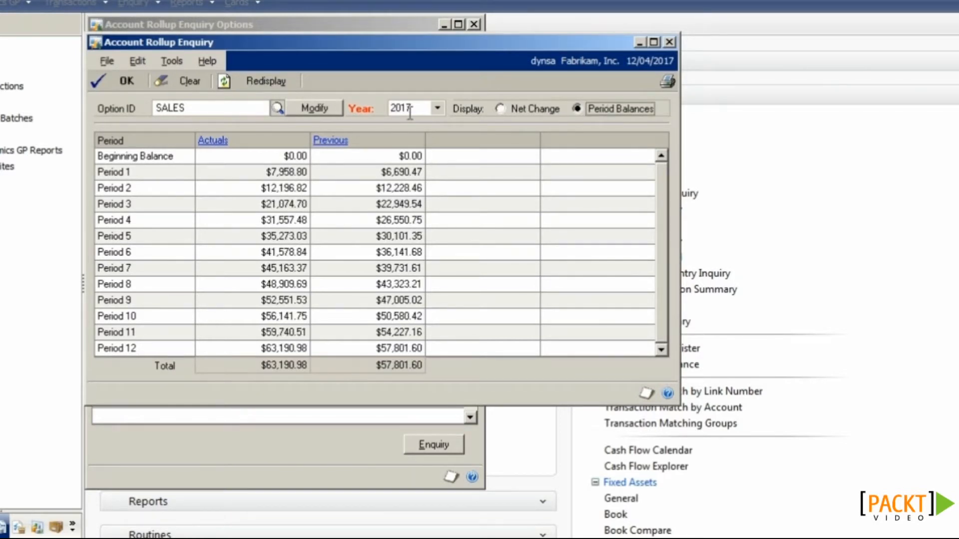
{"action": "left_click", "coordinate": [277, 189]}
{"action": "left_click", "coordinate": [227, 144]}
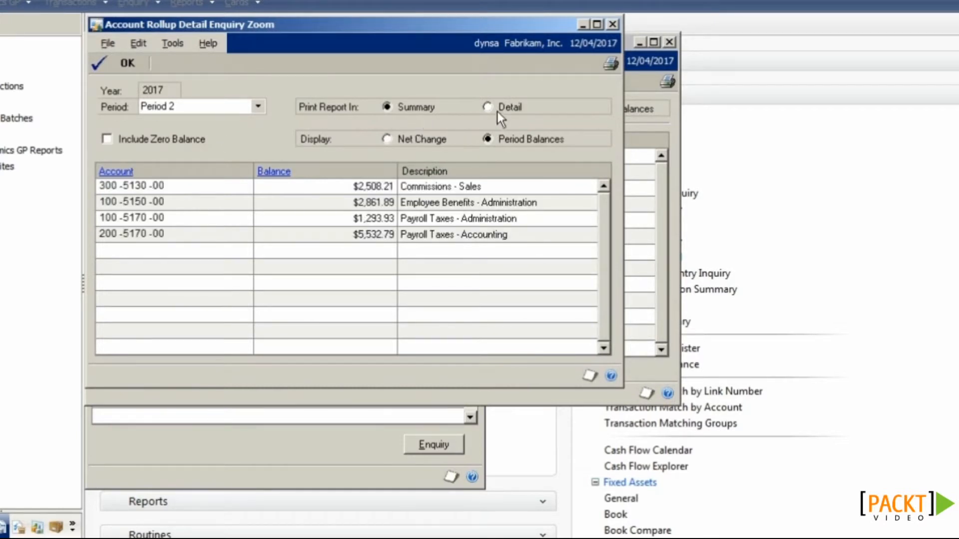
{"action": "left_click", "coordinate": [430, 139]}
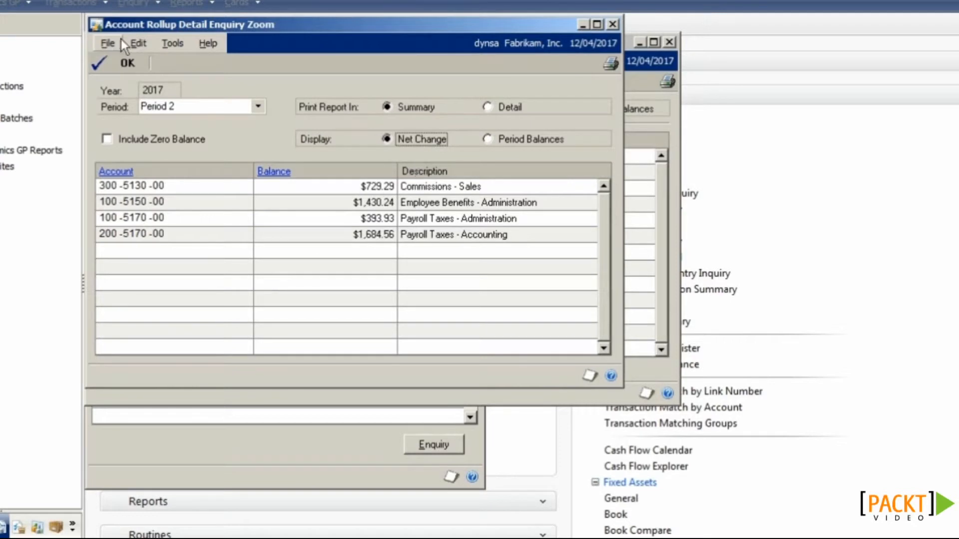
{"action": "left_click", "coordinate": [122, 62]}
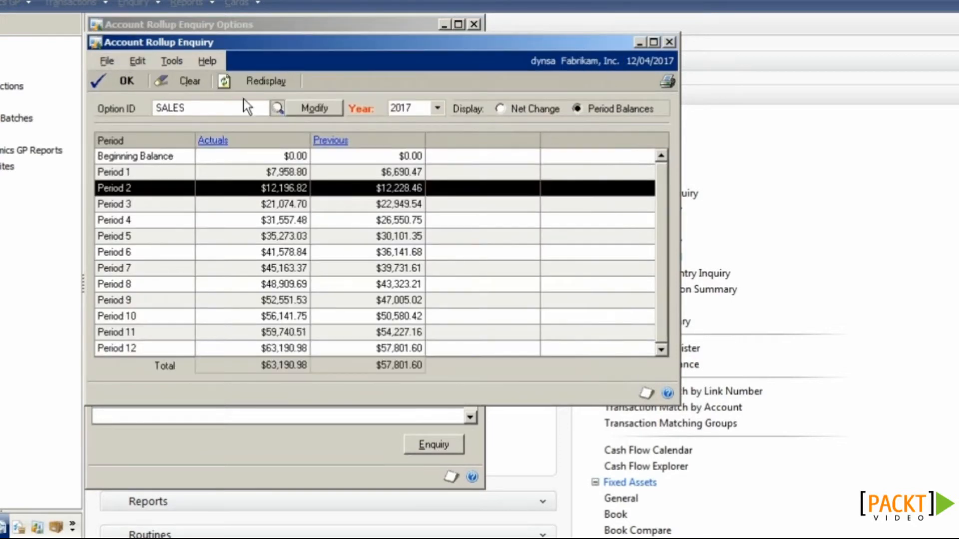
{"action": "left_click", "coordinate": [314, 108]}
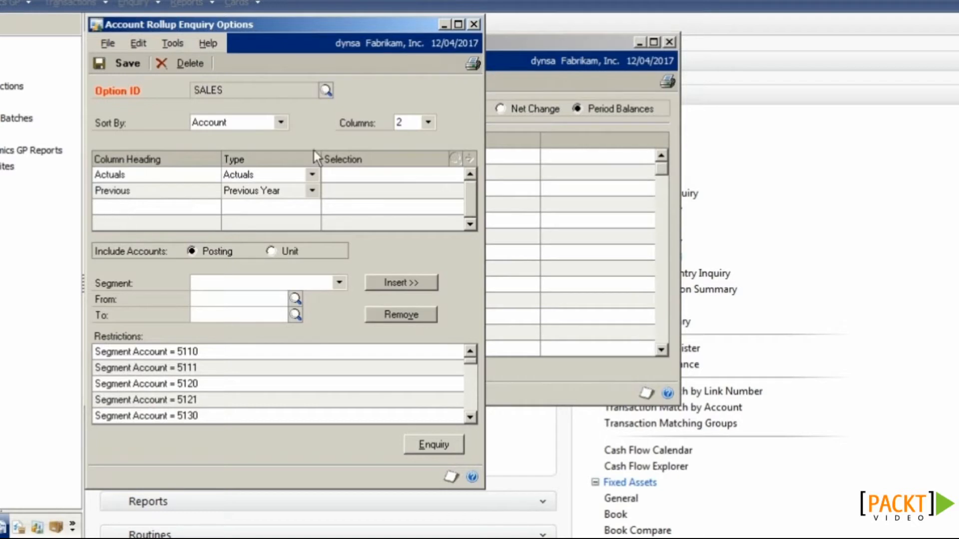
Step: Add a third Calculated column headed Difference
{"action": "left_click", "coordinate": [407, 121]}
{"action": "left_click", "coordinate": [408, 160]}
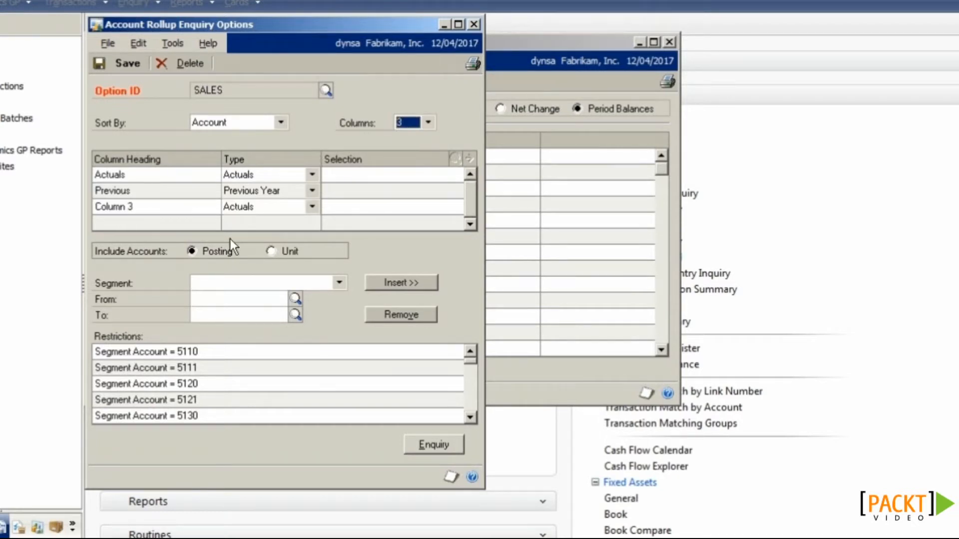
{"action": "left_click", "coordinate": [139, 212]}
{"action": "type", "text": "Difference"}
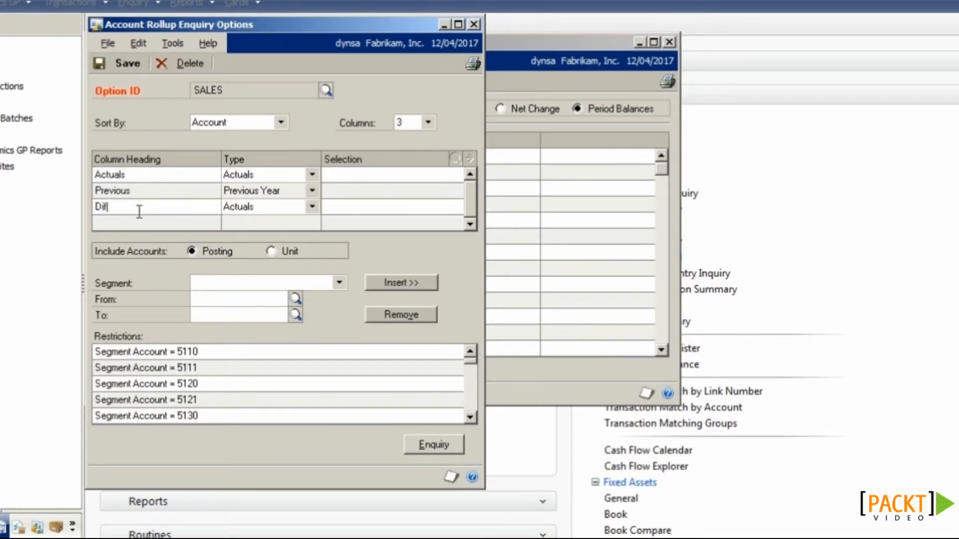
{"action": "left_click", "coordinate": [233, 205]}
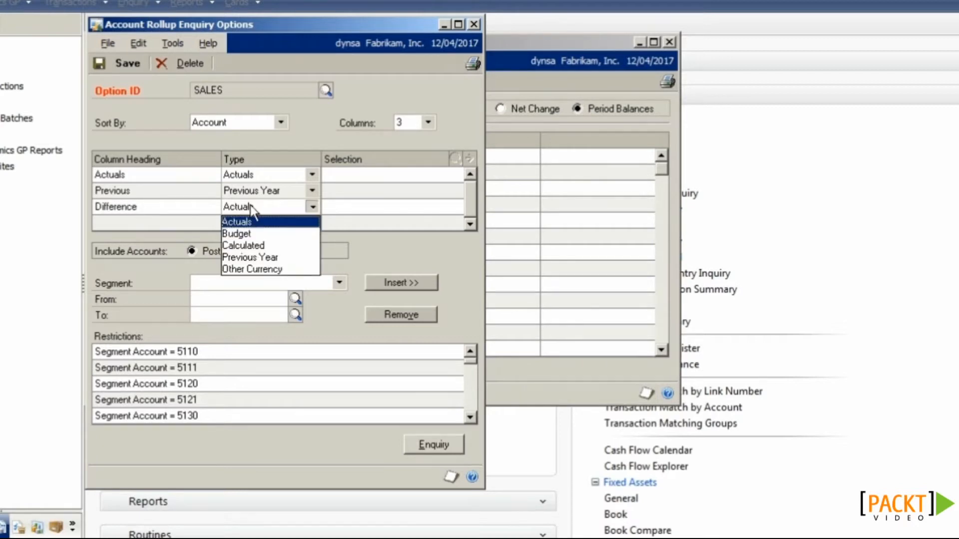
{"action": "left_click", "coordinate": [252, 244]}
Step: Define the Difference calculation as C1 - C2 (Actuals minus Previous)
{"action": "left_click", "coordinate": [469, 159]}
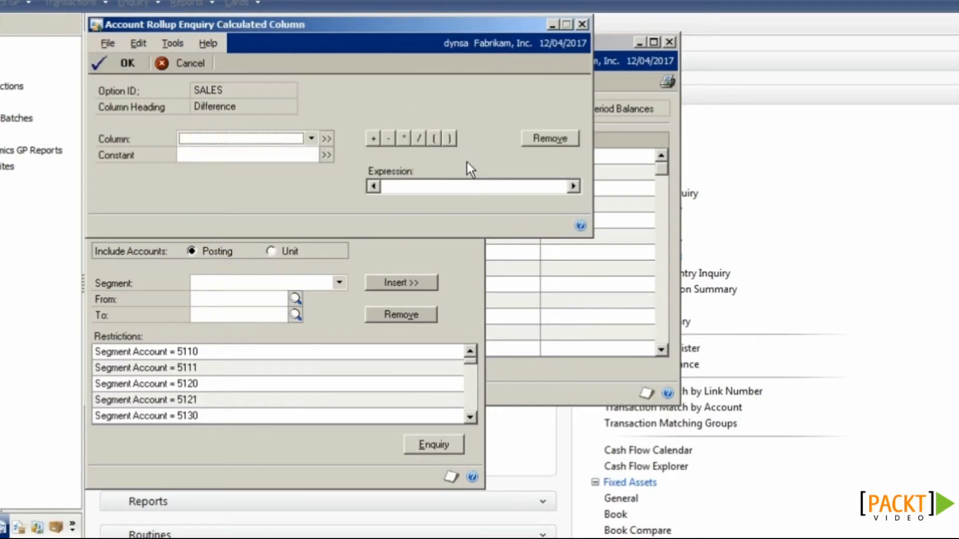
{"action": "left_click", "coordinate": [311, 139]}
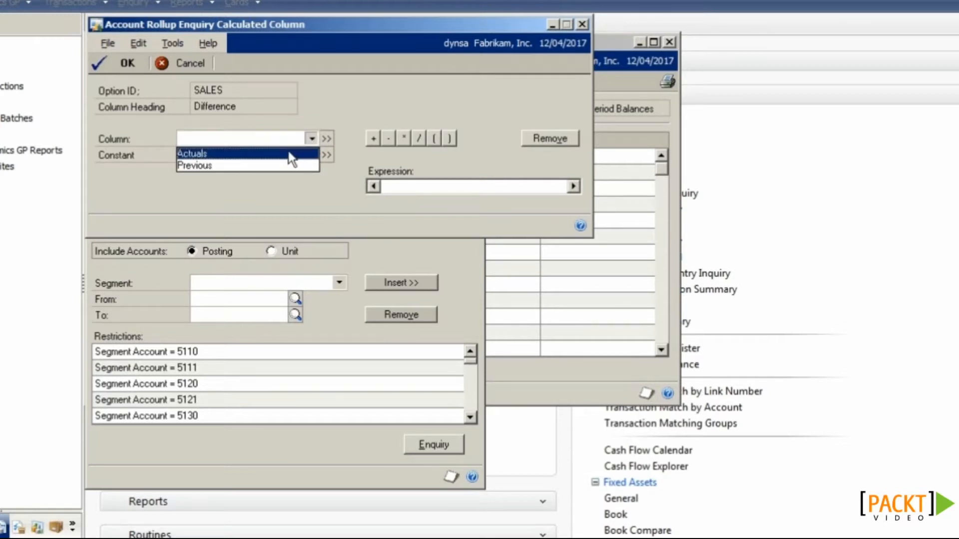
{"action": "left_click", "coordinate": [292, 155]}
{"action": "left_click", "coordinate": [327, 138]}
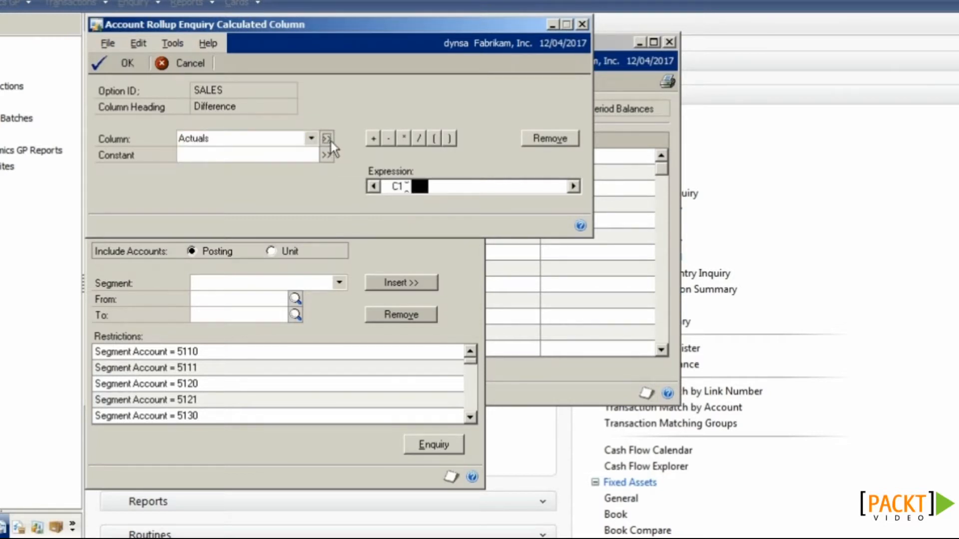
{"action": "left_click", "coordinate": [388, 138]}
{"action": "left_click", "coordinate": [311, 138]}
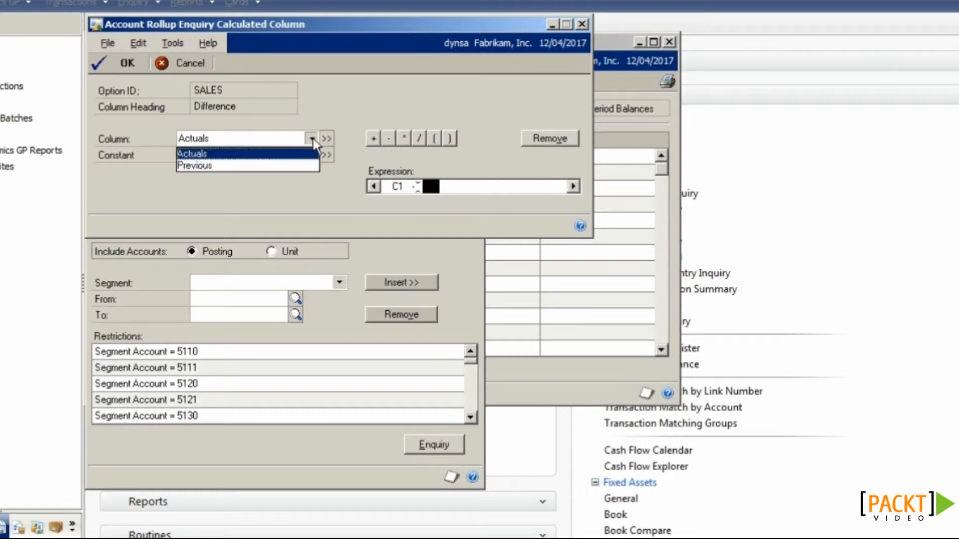
{"action": "left_click", "coordinate": [306, 166]}
{"action": "left_click", "coordinate": [327, 139]}
{"action": "left_click", "coordinate": [113, 60]}
Step: Save the SALES options and redisplay the enquiry with the Difference column
{"action": "left_click", "coordinate": [116, 62]}
{"action": "left_click", "coordinate": [493, 68]}
{"action": "left_click", "coordinate": [271, 81]}
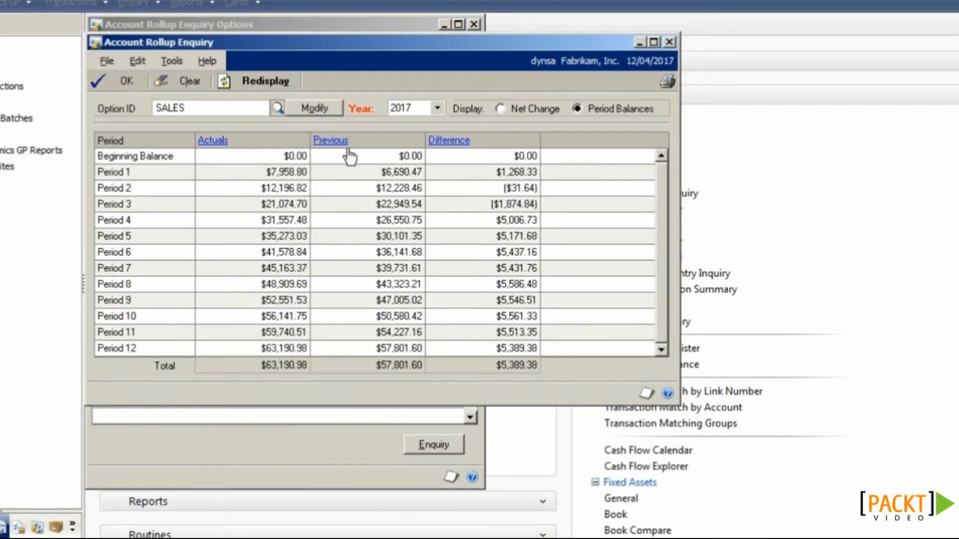
{"action": "left_click", "coordinate": [327, 110]}
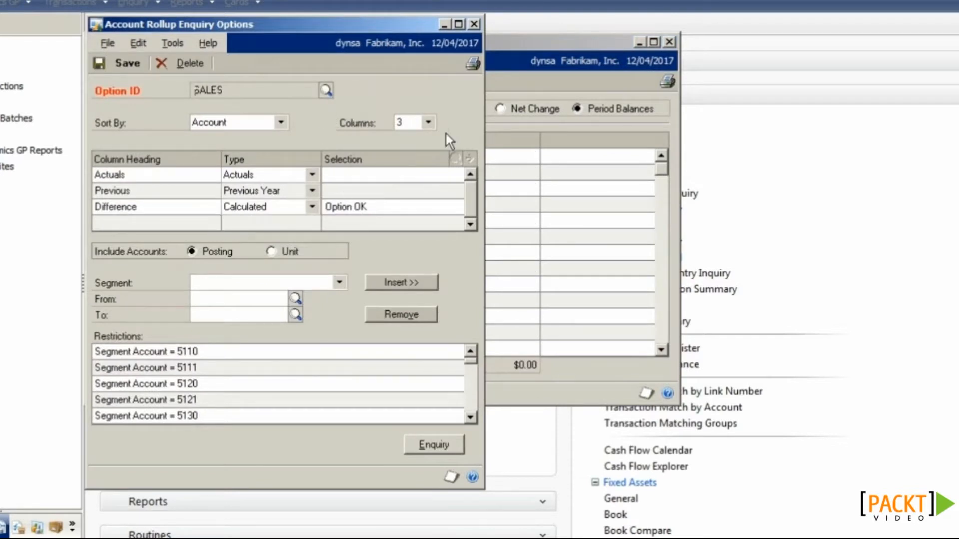
Step: Add a fourth column headed Budget with type Budget
{"action": "left_click", "coordinate": [429, 122]}
{"action": "left_click", "coordinate": [417, 171]}
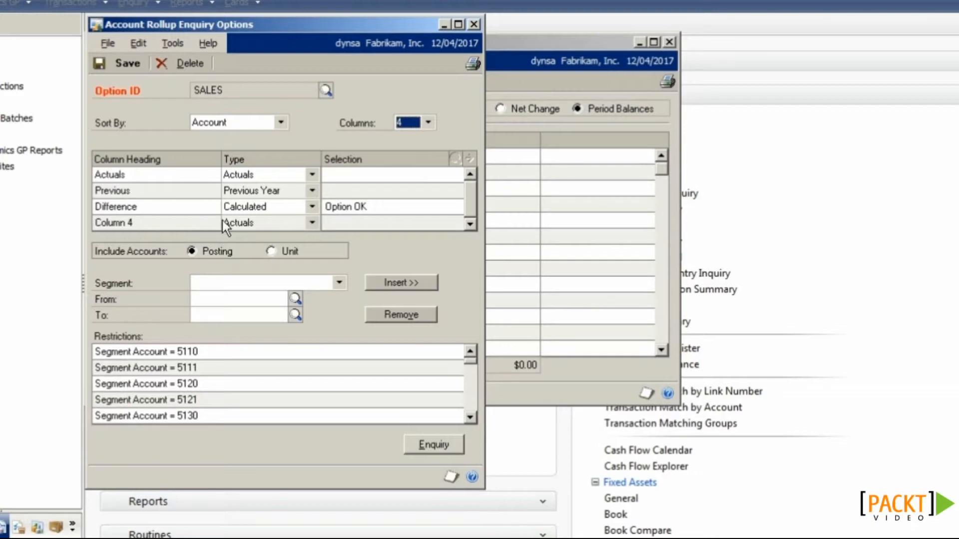
{"action": "left_click", "coordinate": [207, 223]}
{"action": "type", "text": "Budget"}
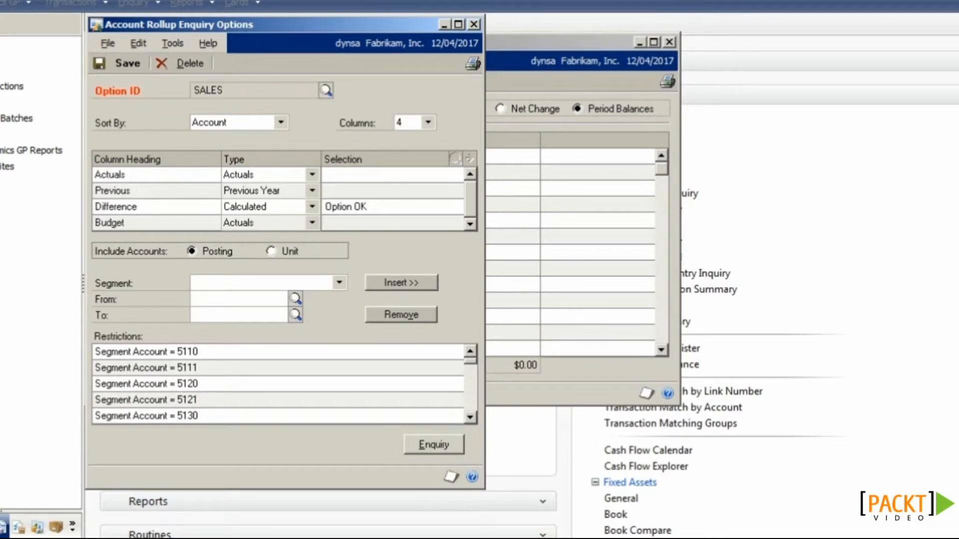
{"action": "left_click", "coordinate": [312, 223]}
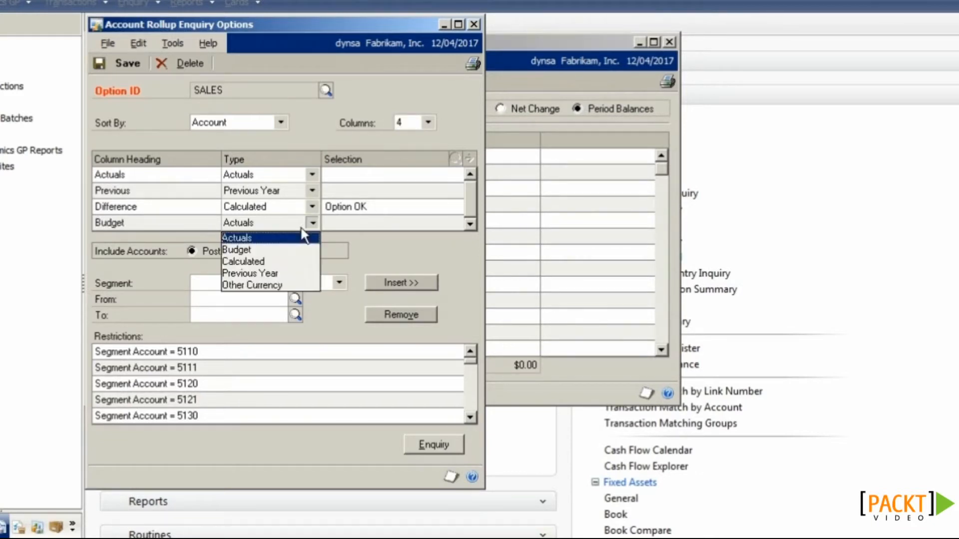
{"action": "left_click", "coordinate": [298, 248]}
Step: Select the MASTER 2017 budget for that column, save, and redisplay the enquiry
{"action": "left_click", "coordinate": [439, 225]}
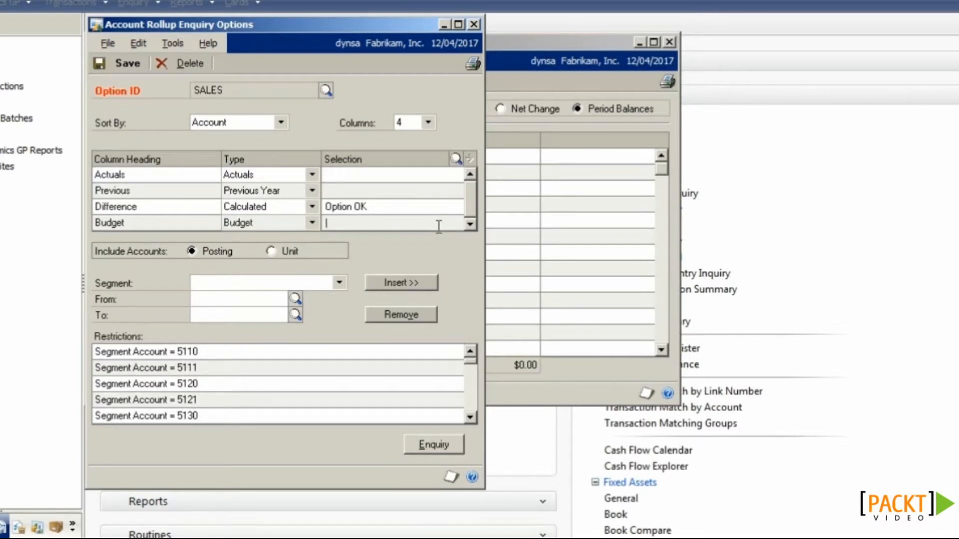
{"action": "left_click", "coordinate": [457, 163]}
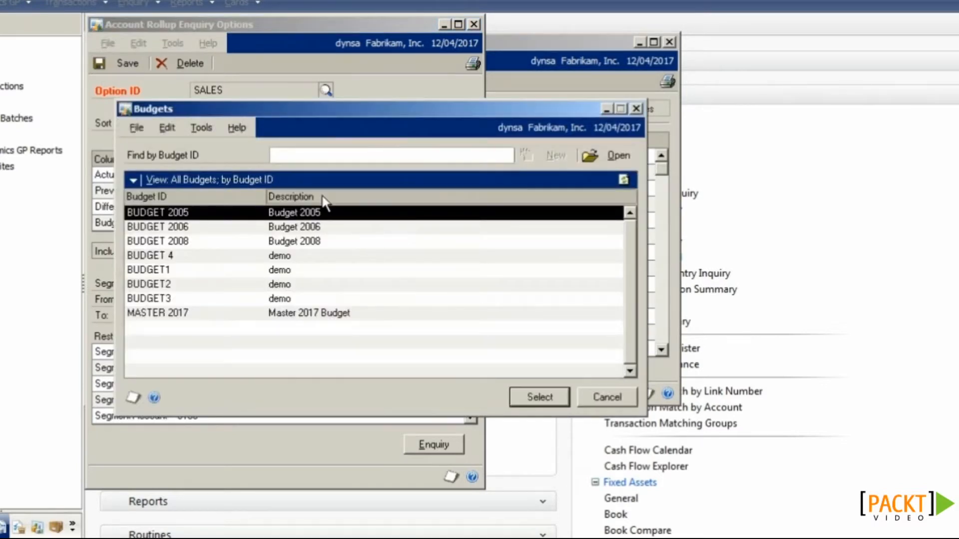
{"action": "left_click", "coordinate": [308, 314]}
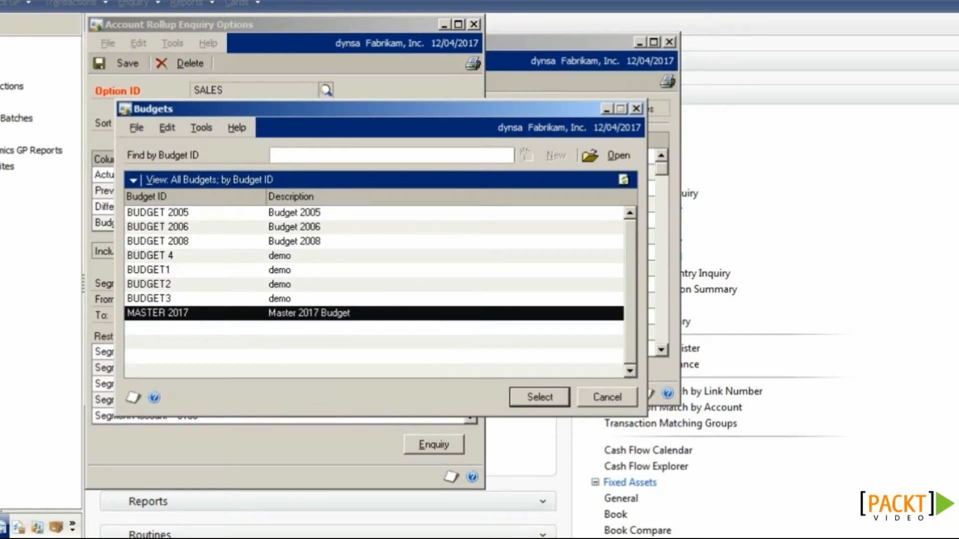
{"action": "left_click", "coordinate": [538, 401]}
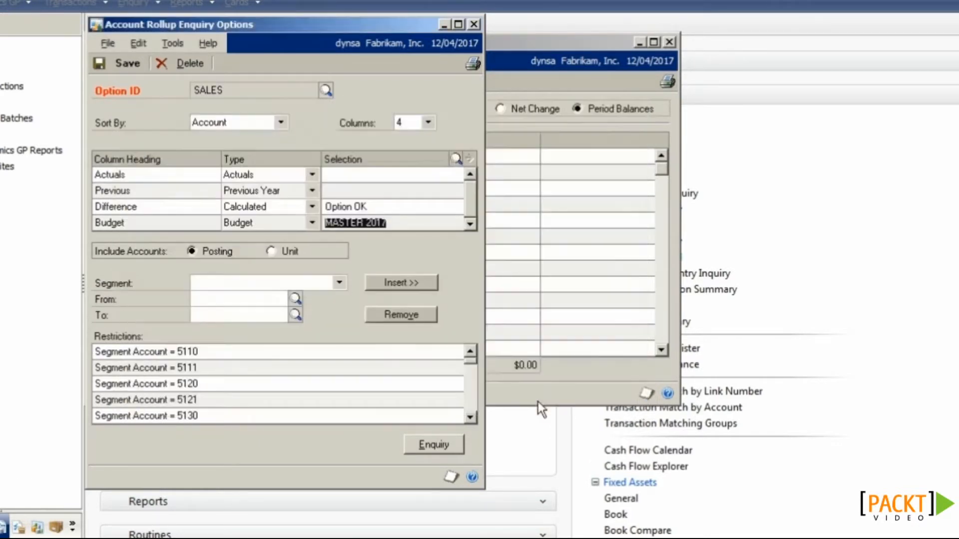
{"action": "left_click", "coordinate": [120, 63]}
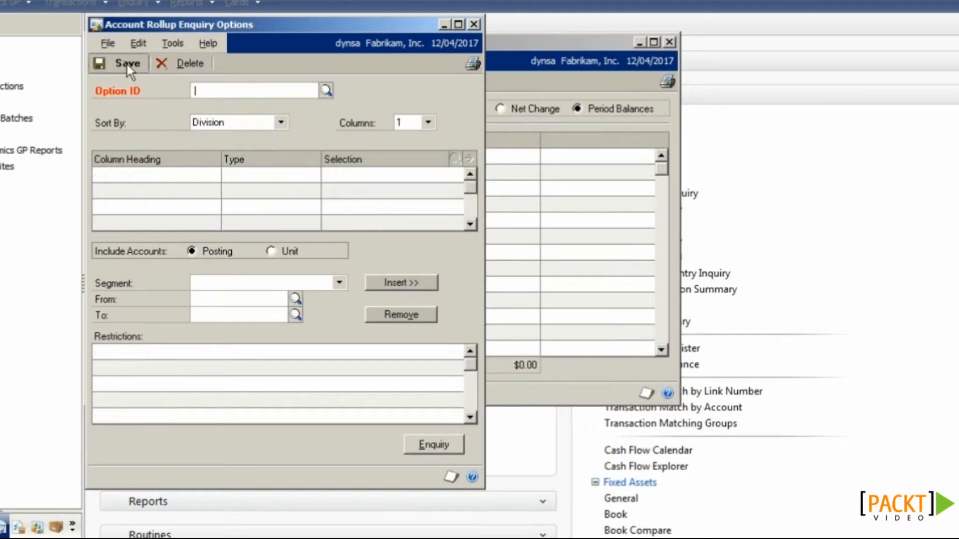
{"action": "left_click", "coordinate": [582, 106]}
{"action": "left_click", "coordinate": [252, 81]}
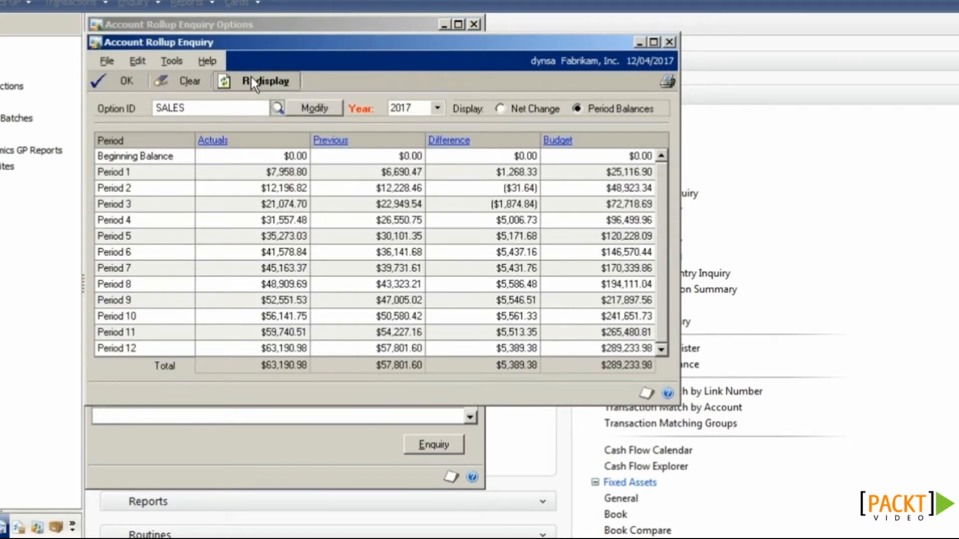
Step: Select the Period 1 row in the Account Rollup Enquiry
{"action": "left_click", "coordinate": [300, 173]}
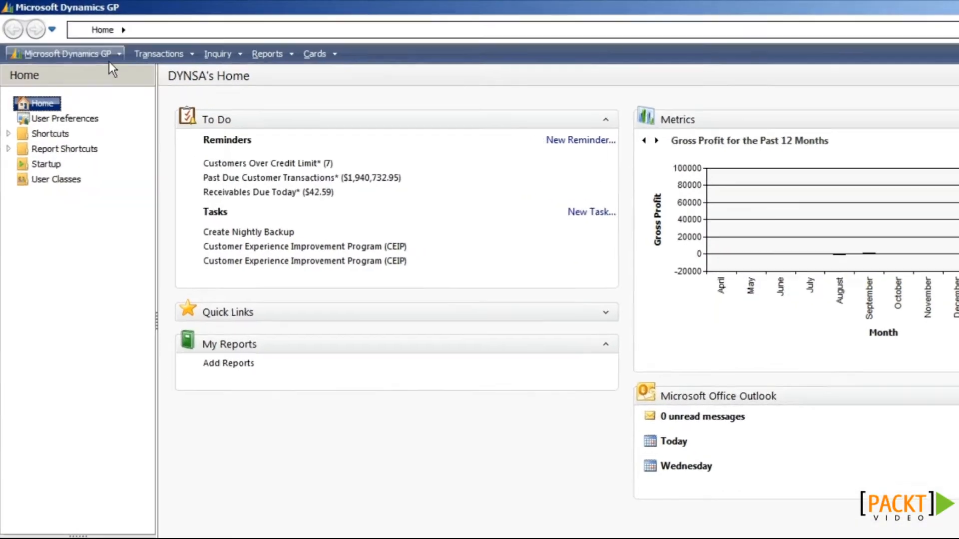
Step: Open SmartList from the Dynamics GP menu and maximize it
{"action": "left_click", "coordinate": [92, 49]}
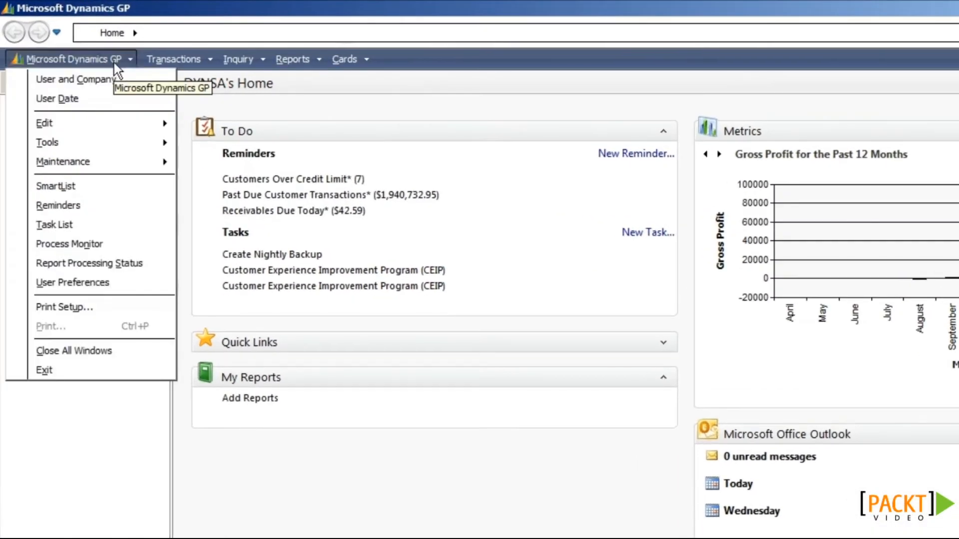
{"action": "left_click", "coordinate": [130, 188]}
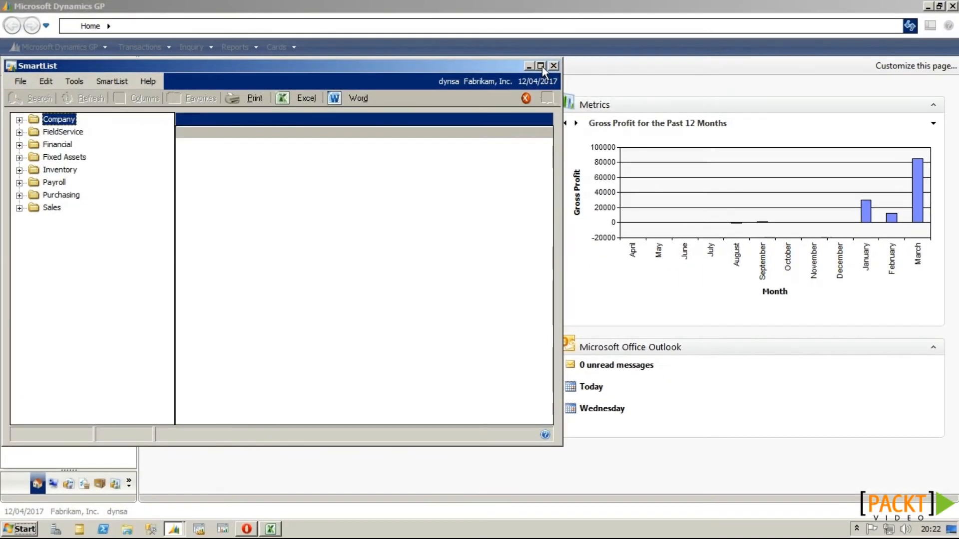
{"action": "left_click", "coordinate": [674, 83]}
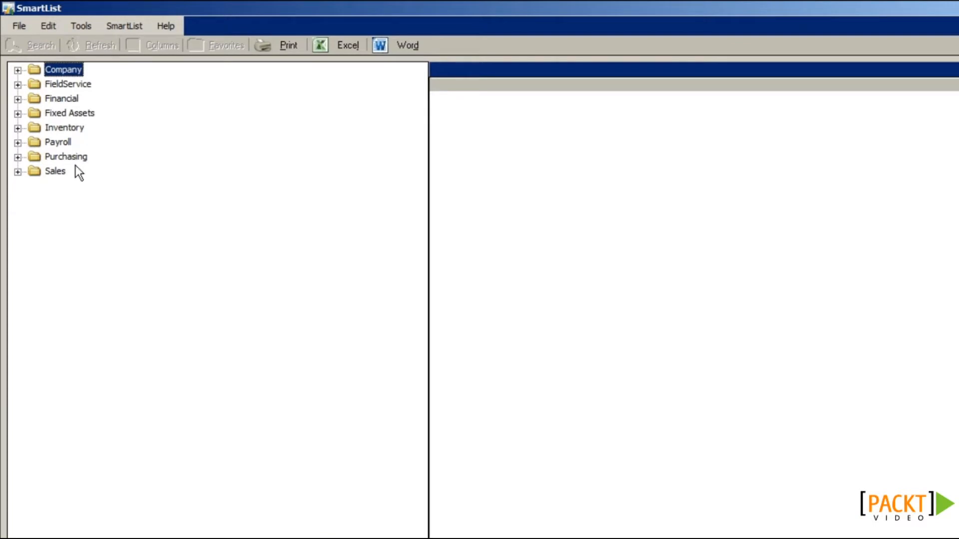
Step: Show the Purchasing > Vendors > Vendor Balance* list and bring up its vendor search
{"action": "left_click", "coordinate": [18, 157]}
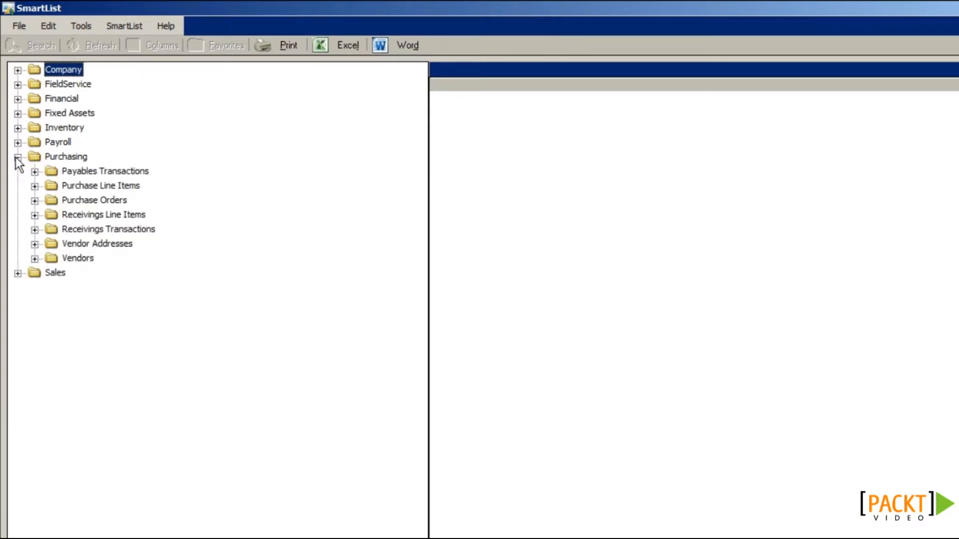
{"action": "left_click", "coordinate": [34, 258]}
{"action": "left_click", "coordinate": [82, 272]}
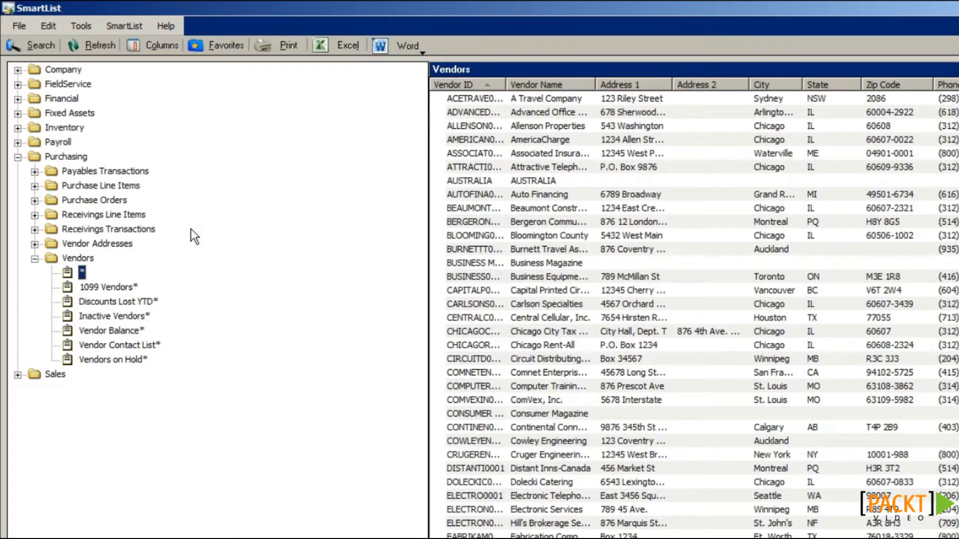
{"action": "left_click", "coordinate": [126, 327]}
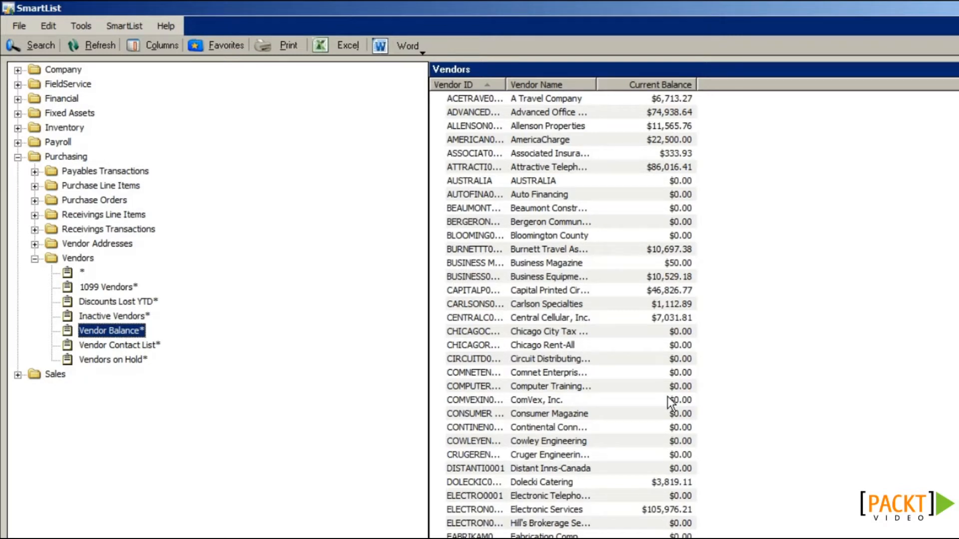
{"action": "left_click", "coordinate": [31, 50]}
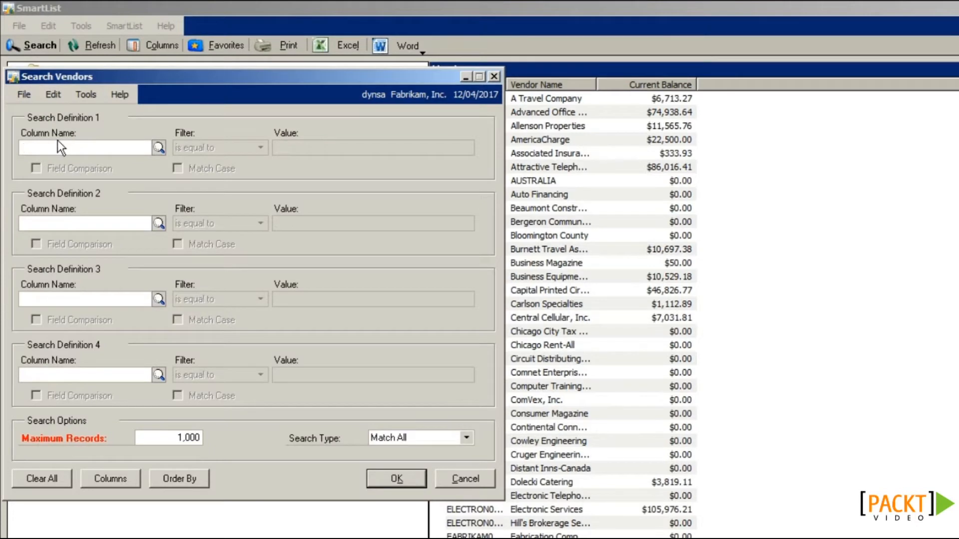
Step: Pick State from all vendor columns as the first search column
{"action": "left_click", "coordinate": [158, 148]}
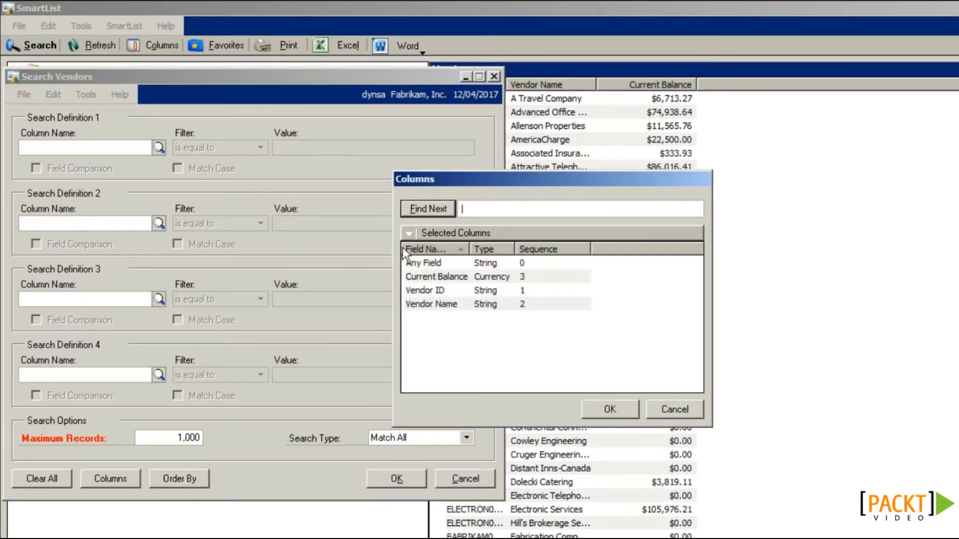
{"action": "left_click", "coordinate": [439, 235]}
{"action": "left_click", "coordinate": [438, 262]}
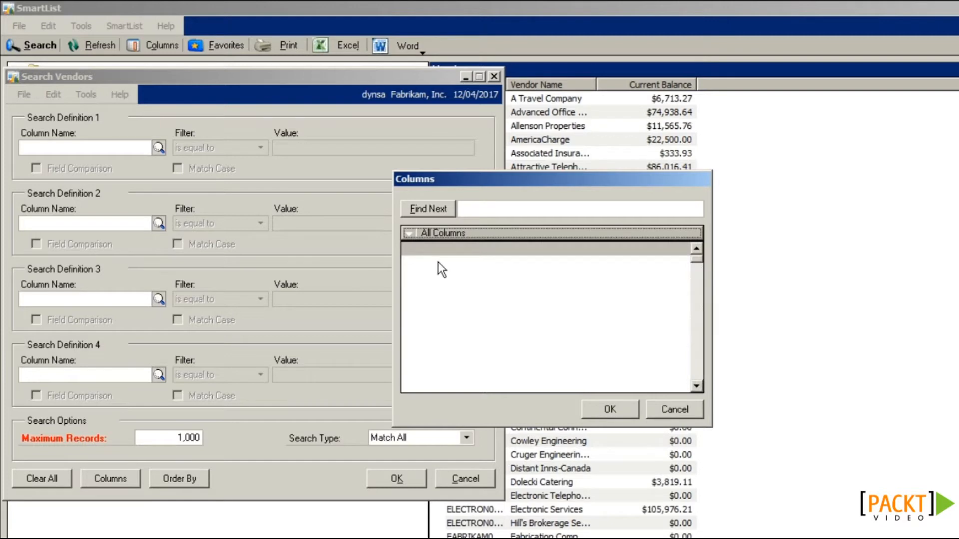
{"action": "left_click", "coordinate": [693, 306]}
{"action": "left_click", "coordinate": [695, 311]}
{"action": "left_click", "coordinate": [503, 209]}
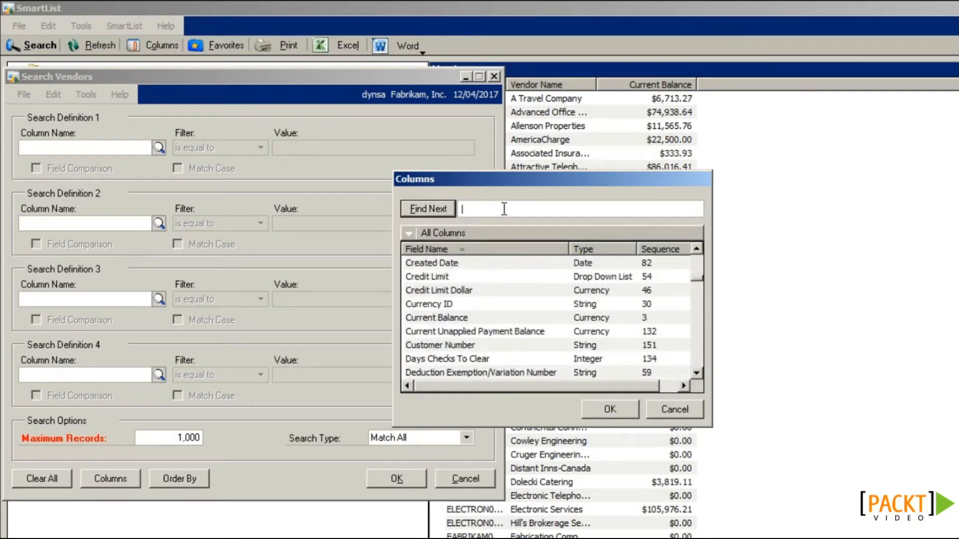
{"action": "type", "text": "state"}
{"action": "key", "text": "Return"}
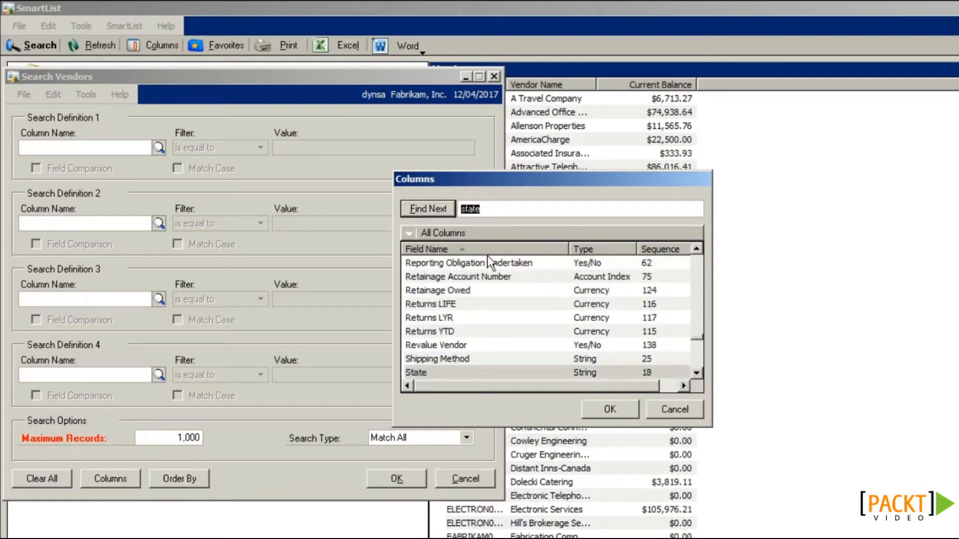
{"action": "left_click", "coordinate": [610, 409]}
Step: Filter State is equal to IL, Maximum Records 1,000,000,000, Match All, and apply
{"action": "left_click", "coordinate": [199, 148]}
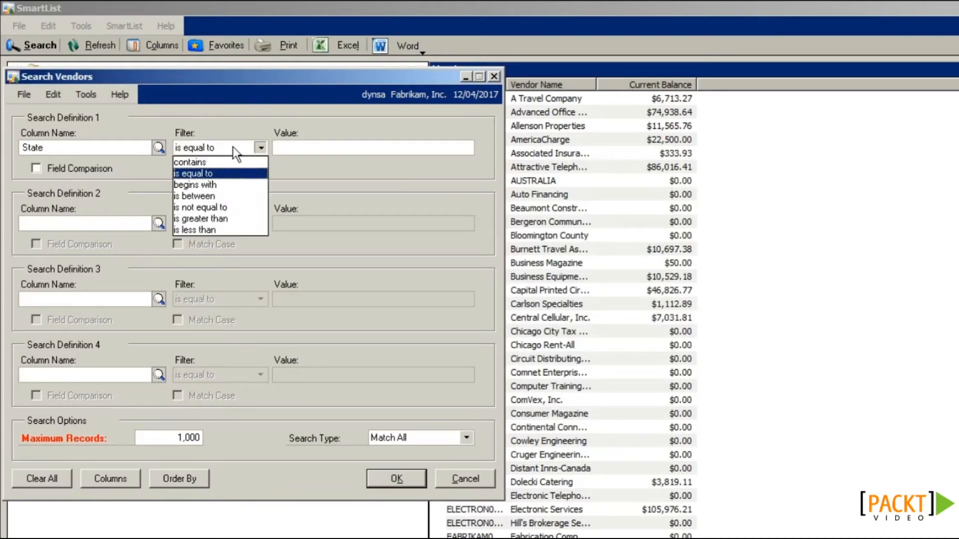
{"action": "left_click", "coordinate": [235, 178]}
{"action": "left_click", "coordinate": [291, 147]}
{"action": "type", "text": "IL"}
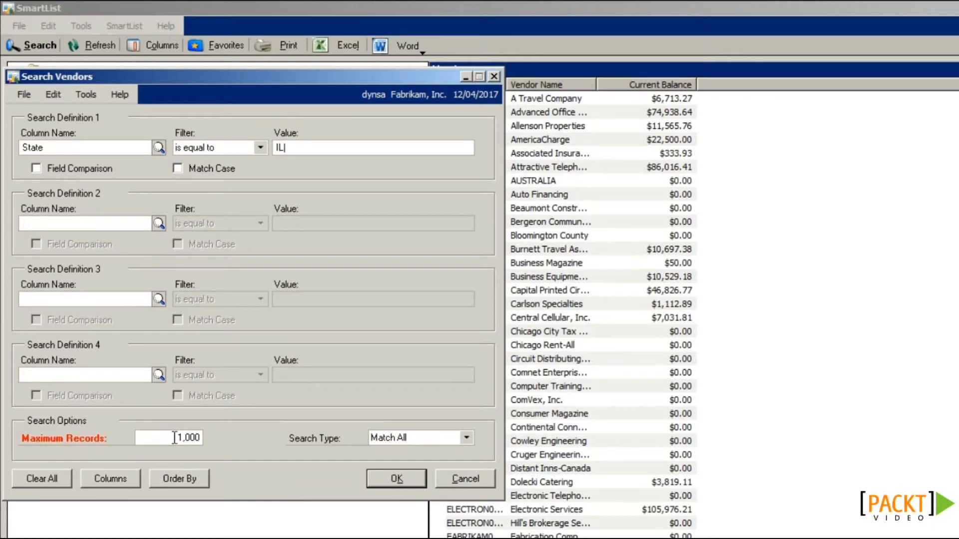
{"action": "double_click", "coordinate": [194, 439]}
{"action": "left_click", "coordinate": [201, 438]}
{"action": "type", "text": "0000000"}
{"action": "left_click", "coordinate": [395, 438]}
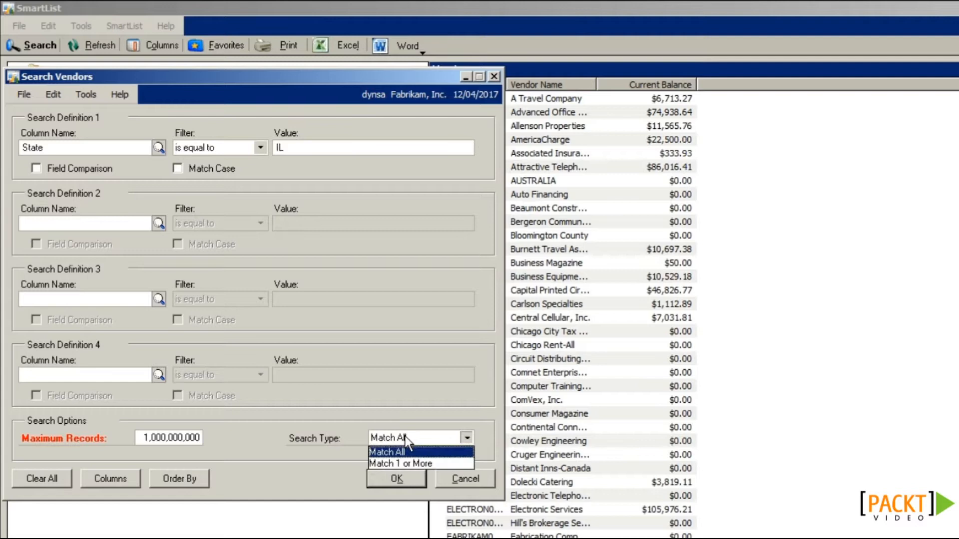
{"action": "left_click", "coordinate": [434, 455]}
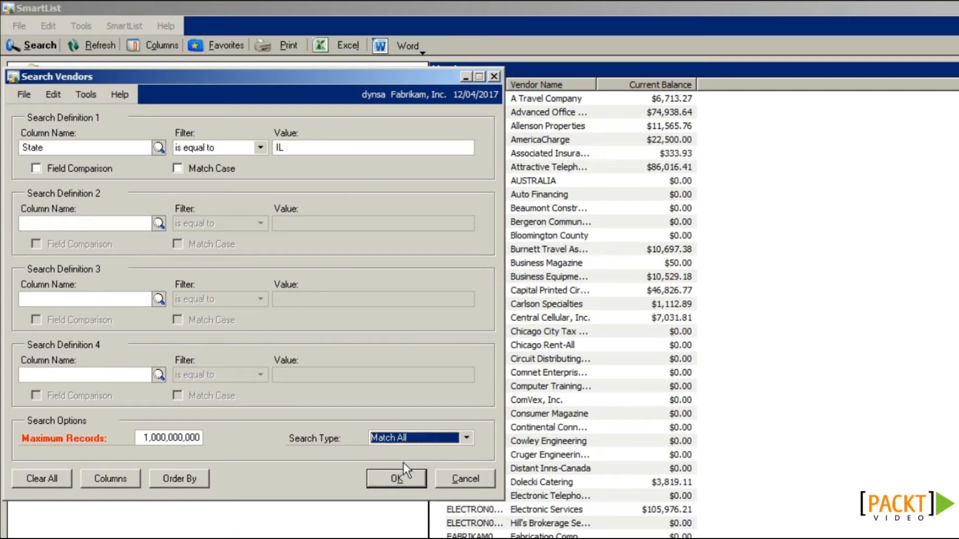
{"action": "left_click", "coordinate": [397, 479]}
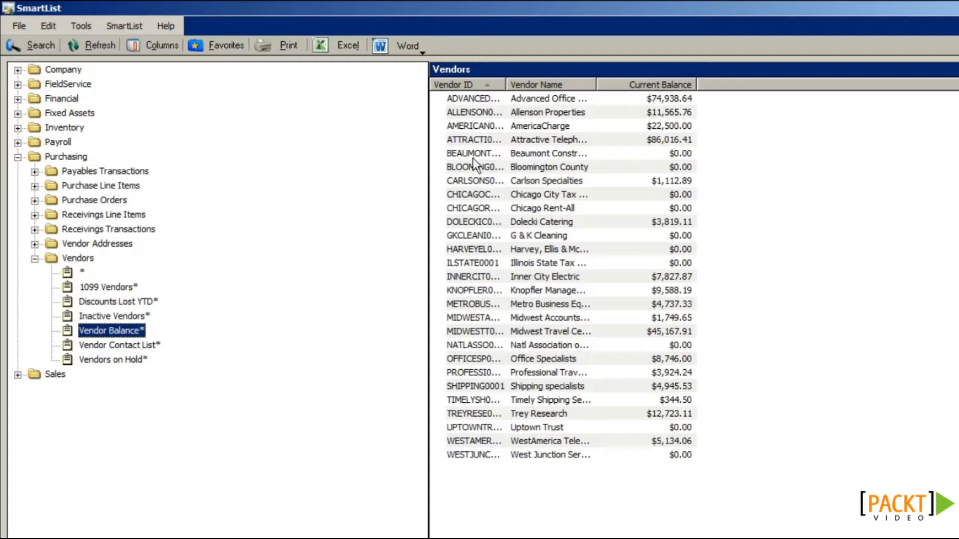
Step: Refresh the vendor list and add a State column to its layout
{"action": "left_click", "coordinate": [111, 50]}
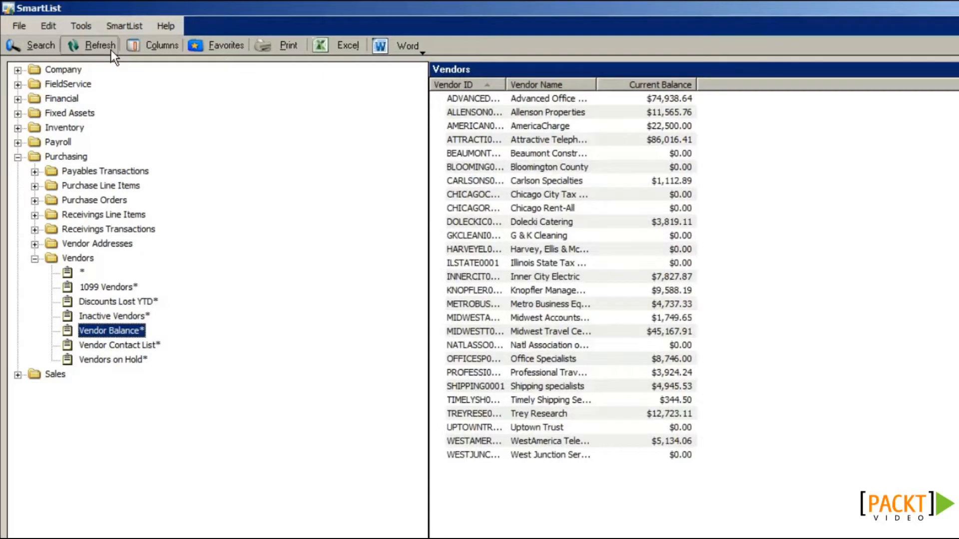
{"action": "left_click", "coordinate": [147, 49]}
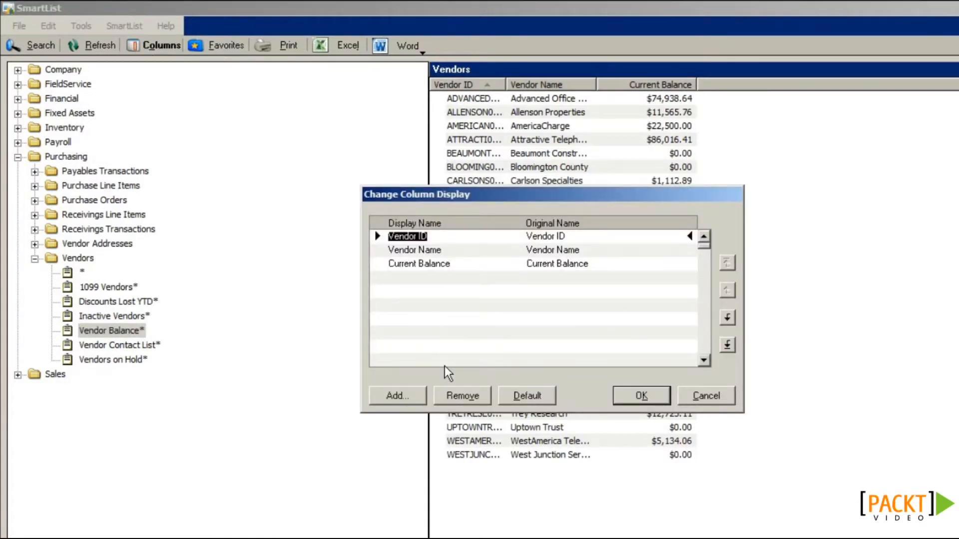
{"action": "left_click", "coordinate": [418, 392]}
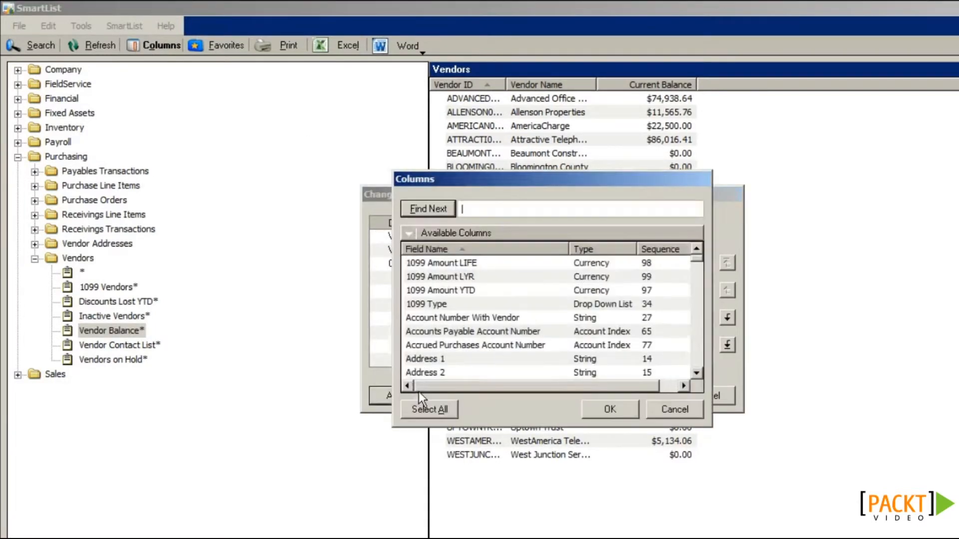
{"action": "type", "text": "state"}
{"action": "key", "text": "Return"}
{"action": "left_click", "coordinate": [447, 372]}
{"action": "left_click", "coordinate": [615, 411]}
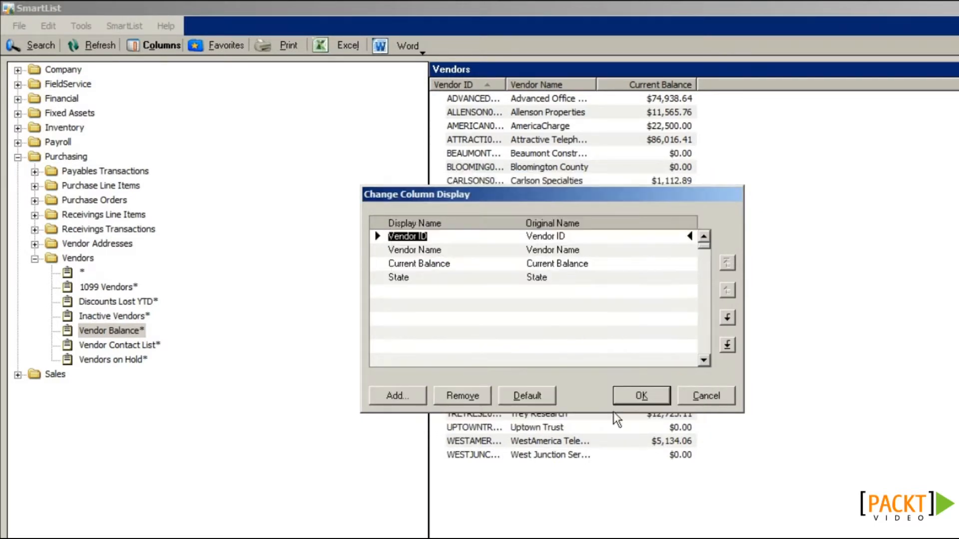
Step: Move State above Current Balance, rename Current Balance to 'Balance', and apply
{"action": "left_click", "coordinate": [407, 276]}
{"action": "left_click", "coordinate": [725, 290]}
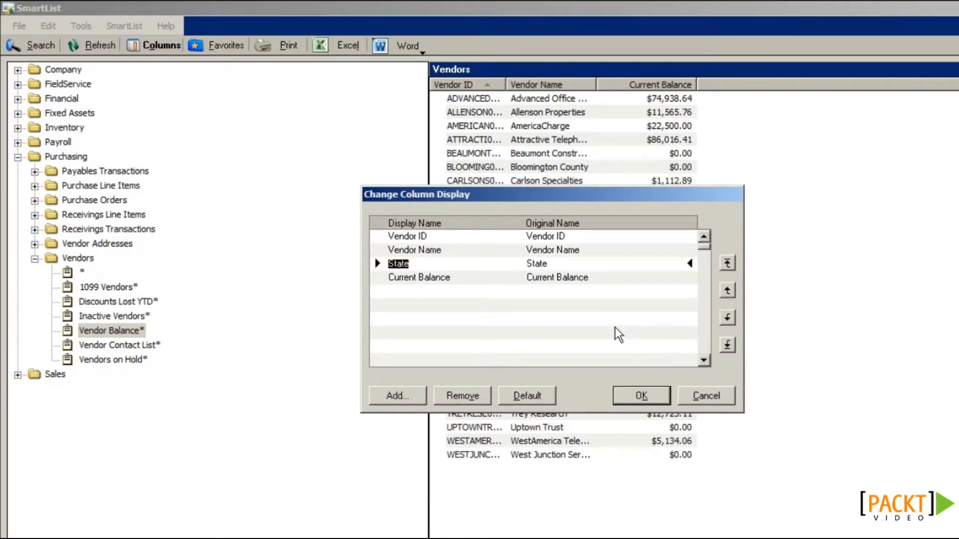
{"action": "left_click", "coordinate": [447, 278]}
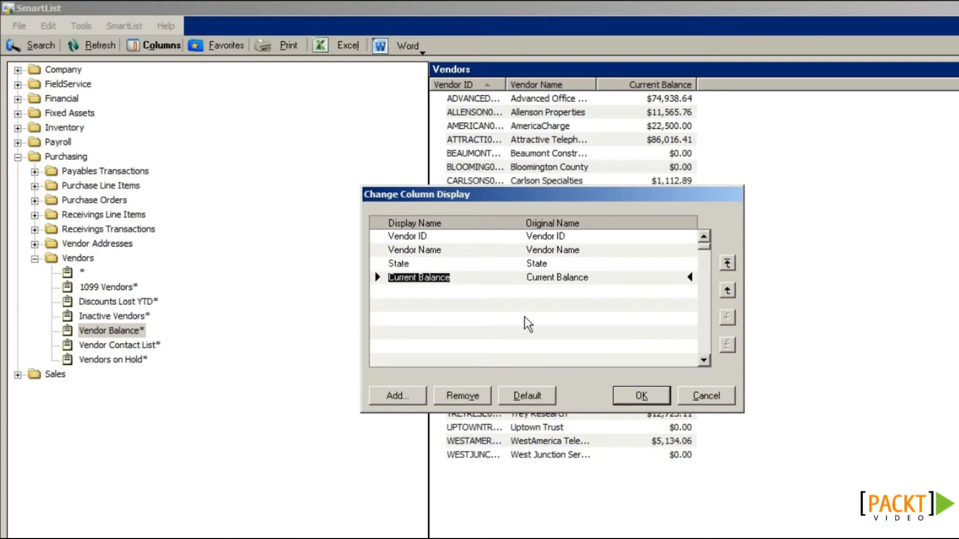
{"action": "type", "text": "Balance"}
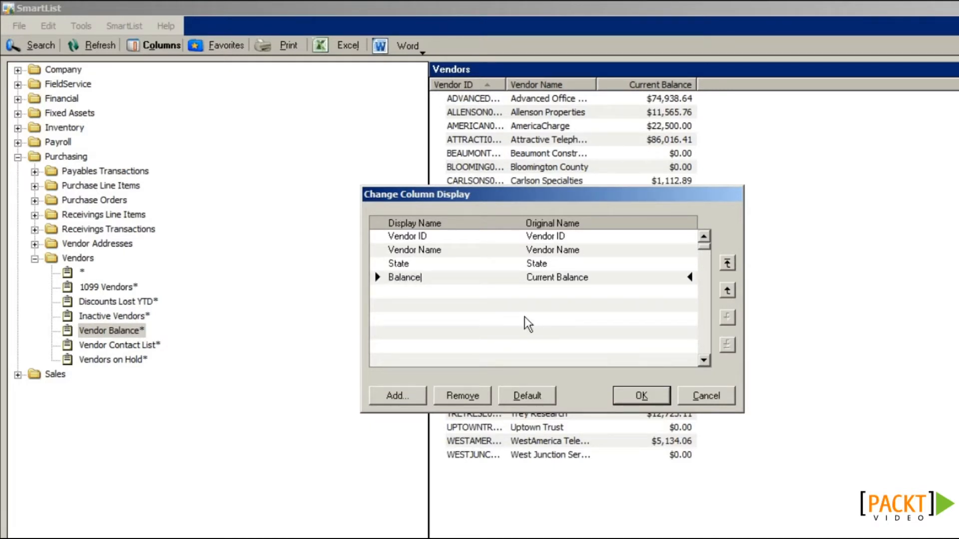
{"action": "left_click", "coordinate": [633, 395]}
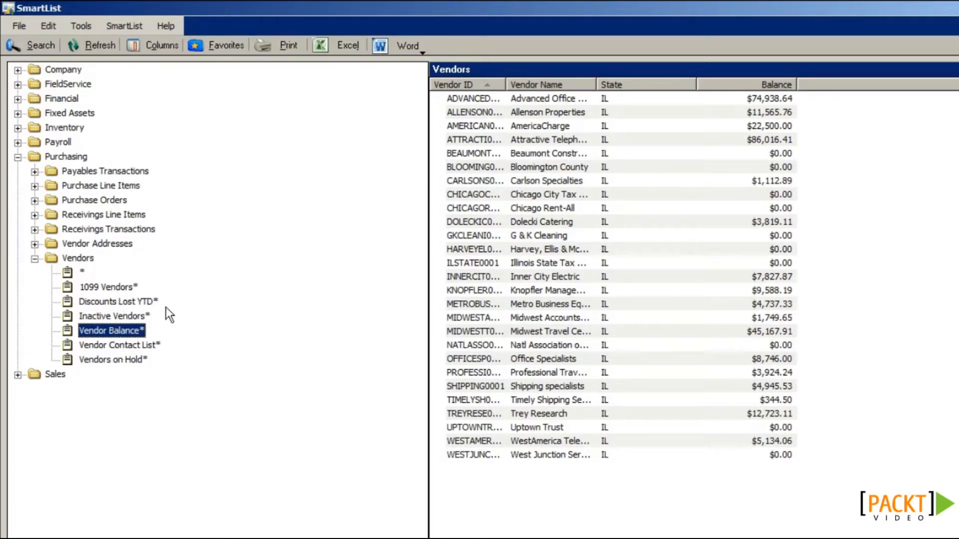
Step: Save the list as favorite 'Vendor Balance In IL', visible to System, with a reminder
{"action": "left_click", "coordinate": [236, 49]}
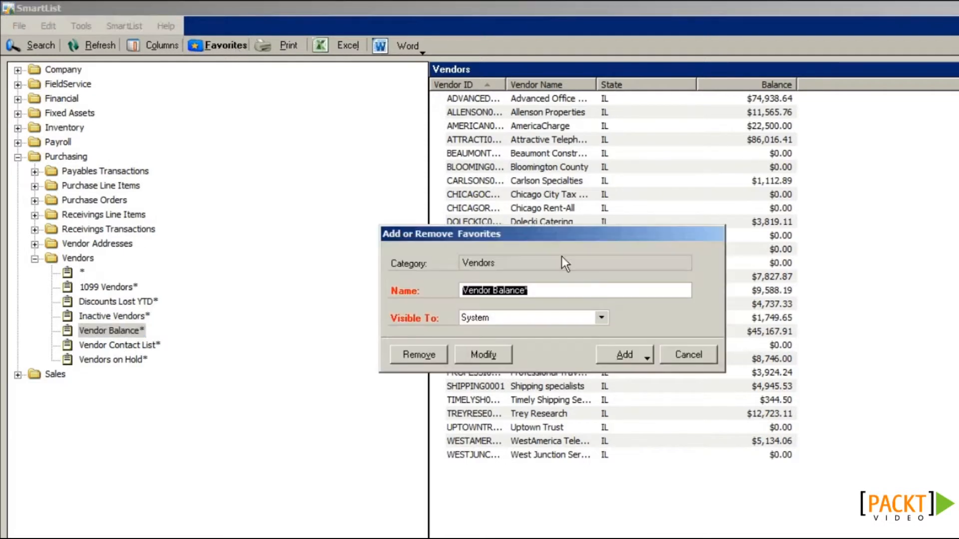
{"action": "left_click", "coordinate": [544, 290]}
{"action": "key", "text": "BackSpace"}
{"action": "type", "text": "In IL"}
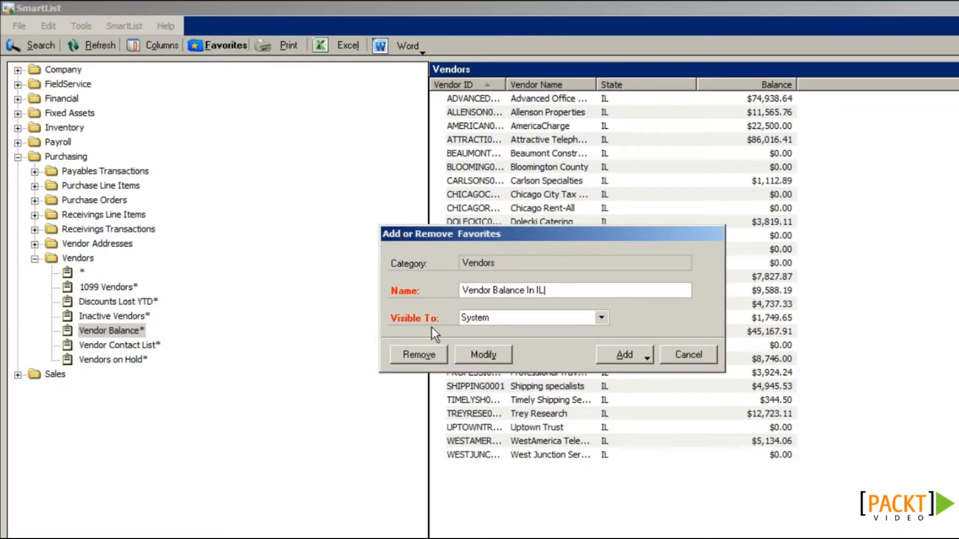
{"action": "left_click", "coordinate": [518, 316]}
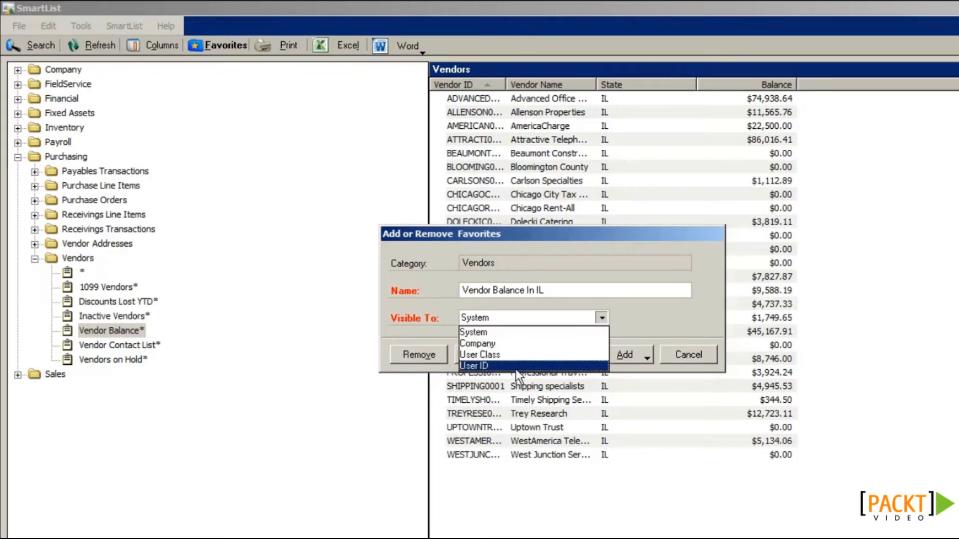
{"action": "left_click", "coordinate": [504, 334]}
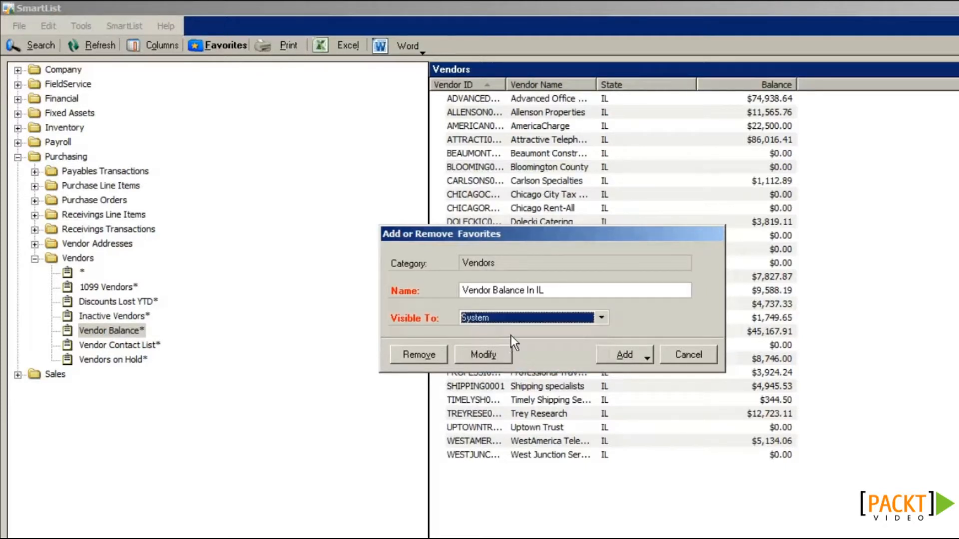
{"action": "left_click", "coordinate": [632, 357]}
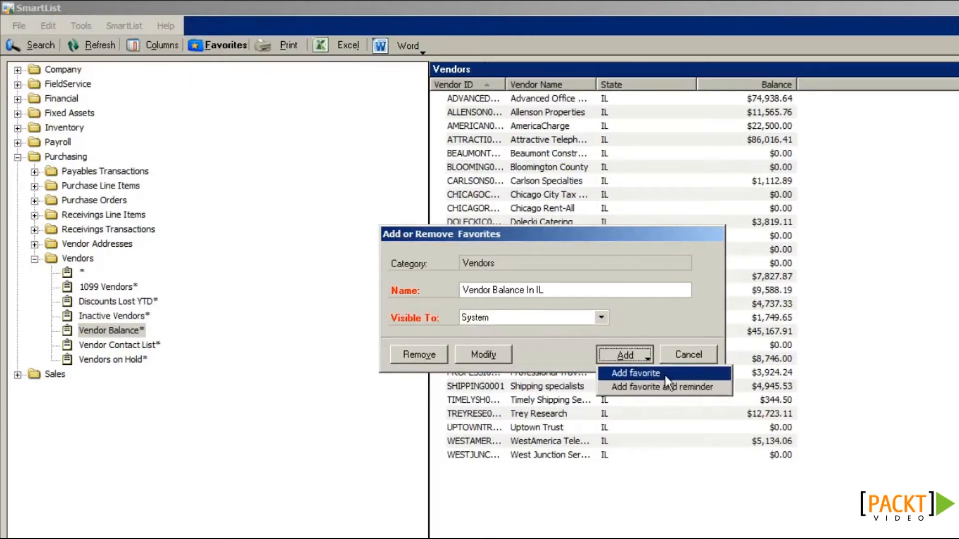
{"action": "left_click", "coordinate": [640, 387]}
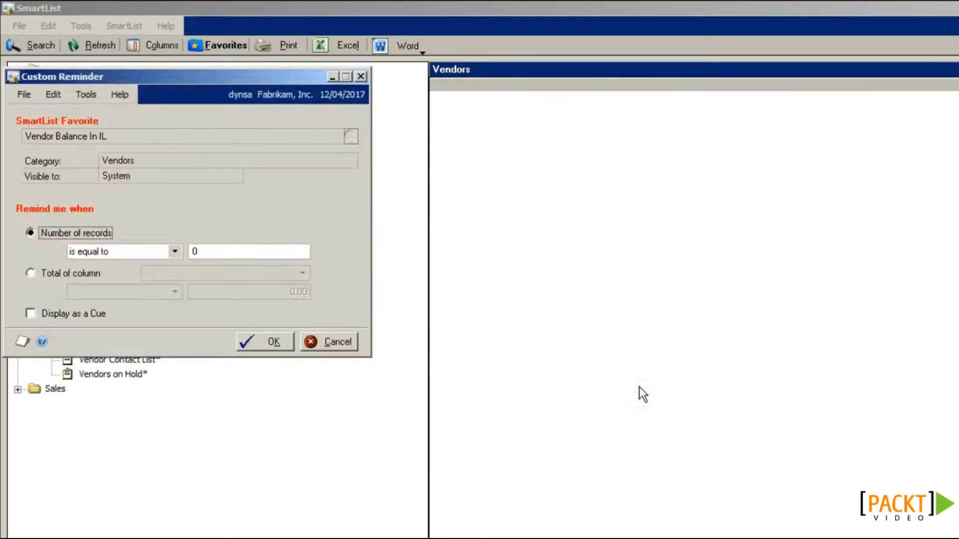
Step: Set the reminder for record count greater than 0, shown as a cue
{"action": "left_click_drag", "start_coordinate": [286, 79], "coordinate": [562, 147]}
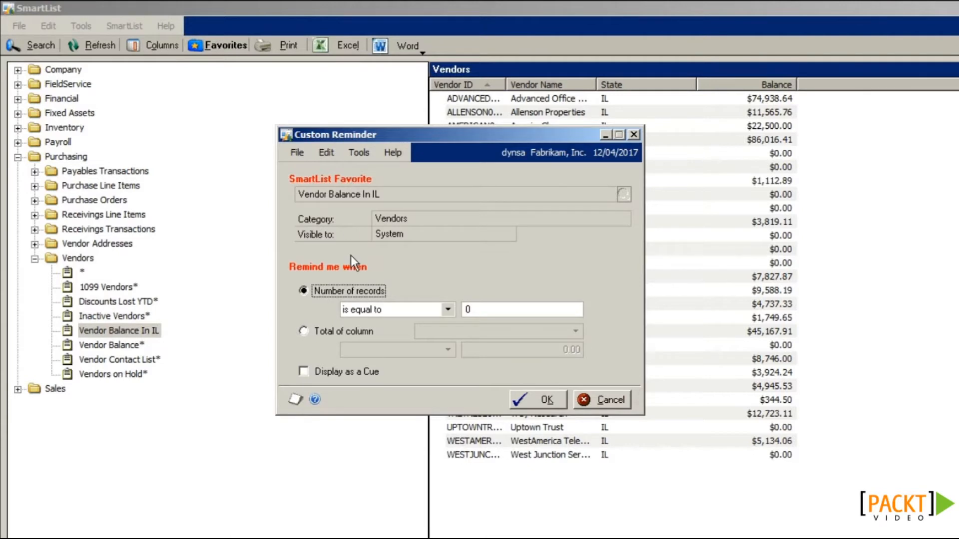
{"action": "left_click", "coordinate": [397, 309]}
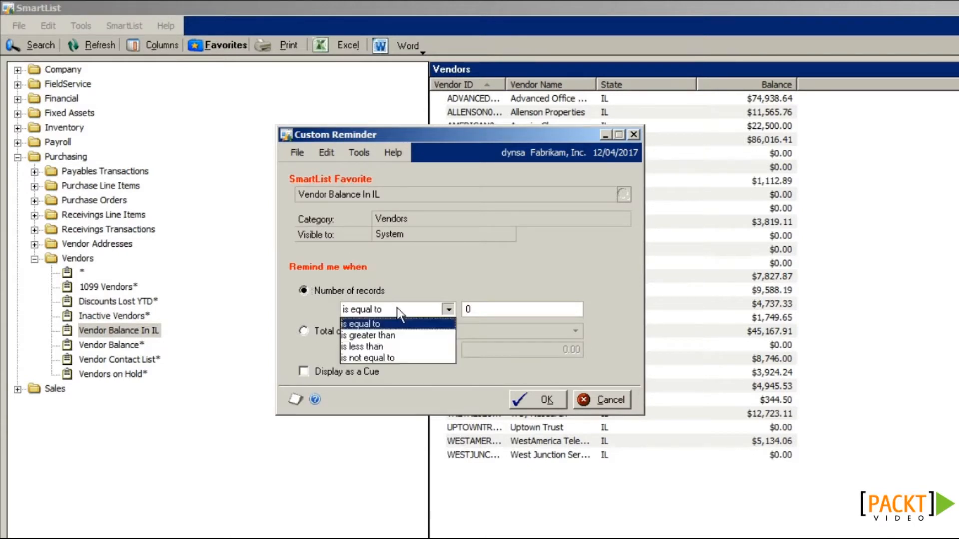
{"action": "left_click", "coordinate": [396, 336]}
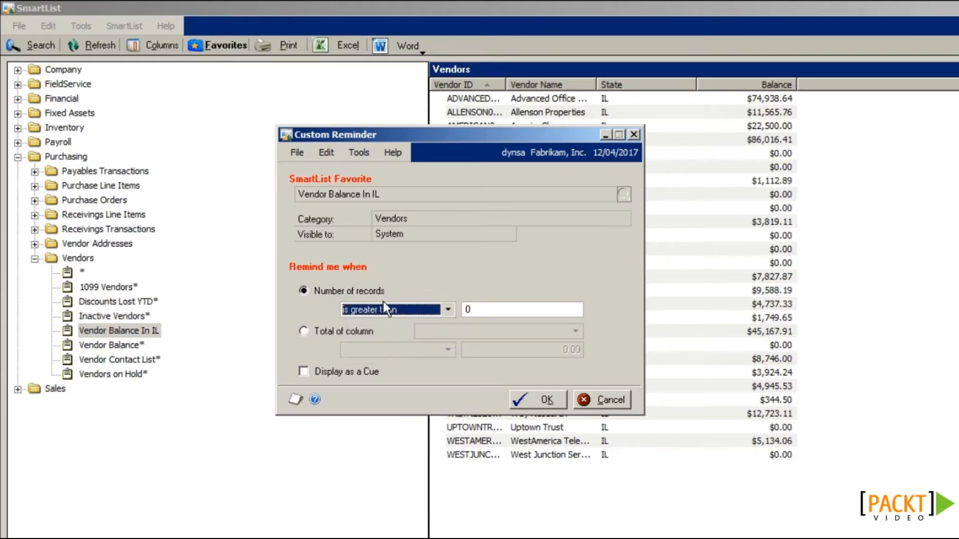
{"action": "left_click", "coordinate": [303, 371]}
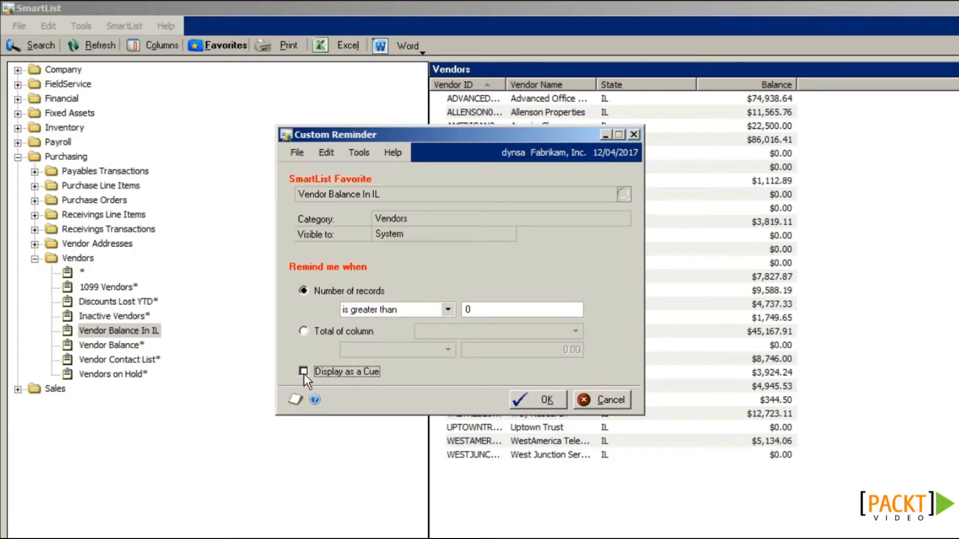
{"action": "left_click", "coordinate": [533, 400]}
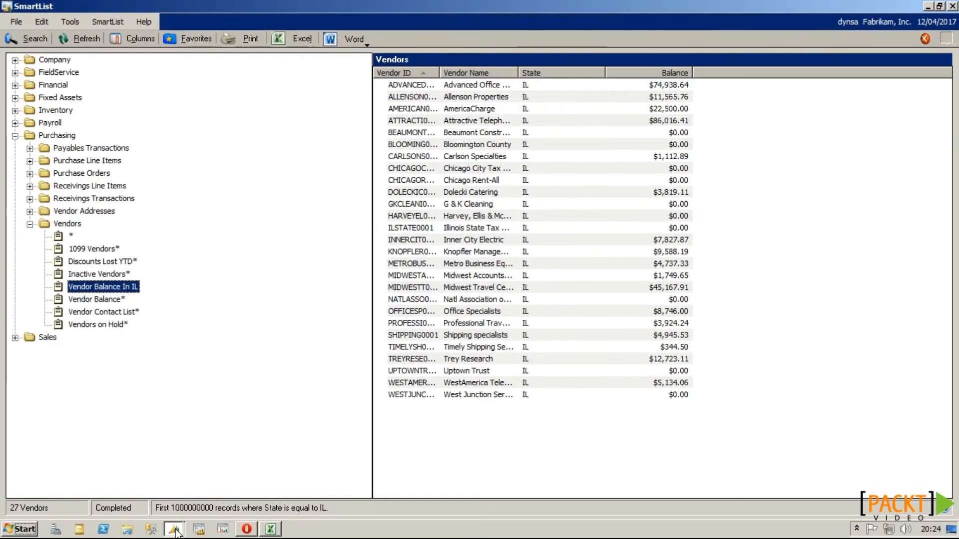
Step: Refresh the Dynamics GP home page and open Vendor Balance In IL from its reminder
{"action": "left_click", "coordinate": [174, 531]}
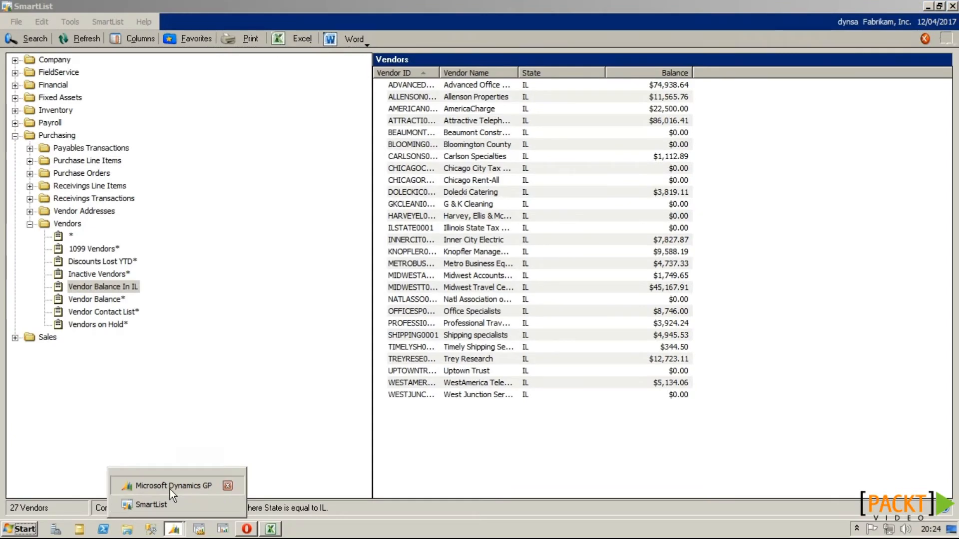
{"action": "left_click", "coordinate": [171, 488]}
{"action": "left_click", "coordinate": [909, 26]}
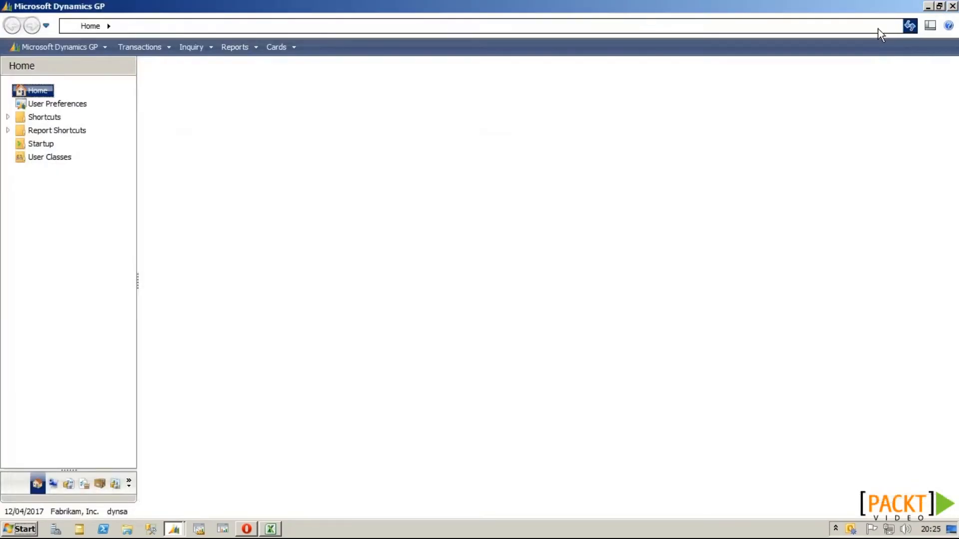
{"action": "left_click", "coordinate": [219, 154]}
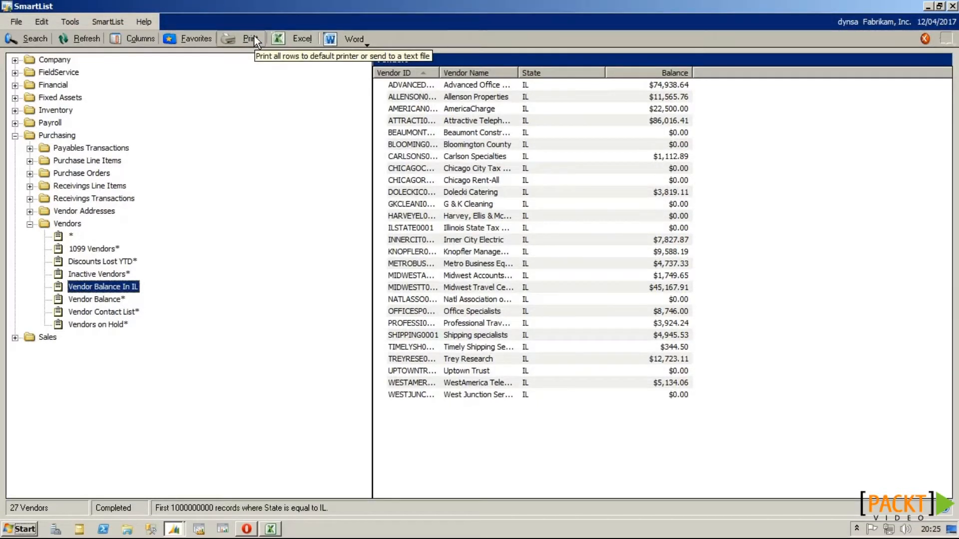
Step: Export the 27 IL vendors to Excel and return to SmartList
{"action": "left_click", "coordinate": [306, 36]}
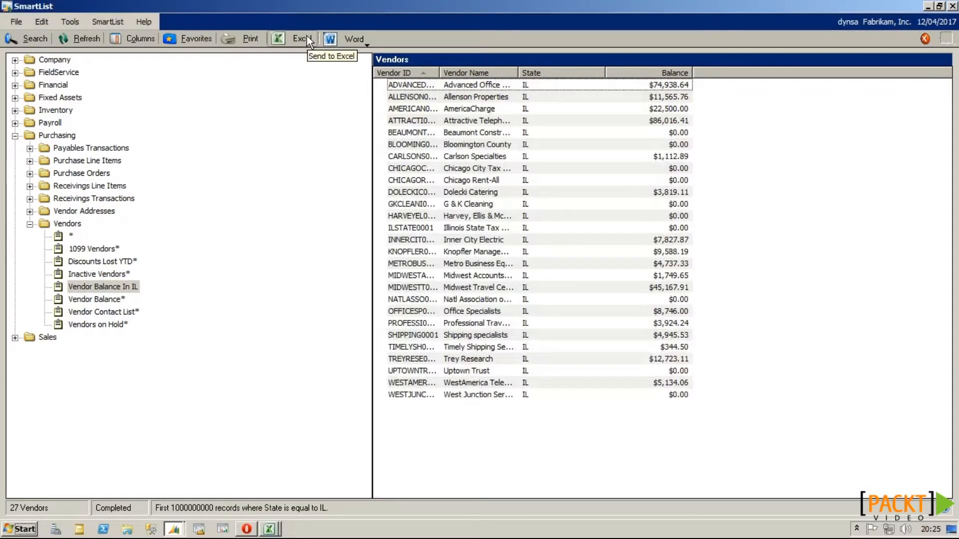
{"action": "key", "text": "alt+Tab"}
{"action": "key", "text": "alt+Tab"}
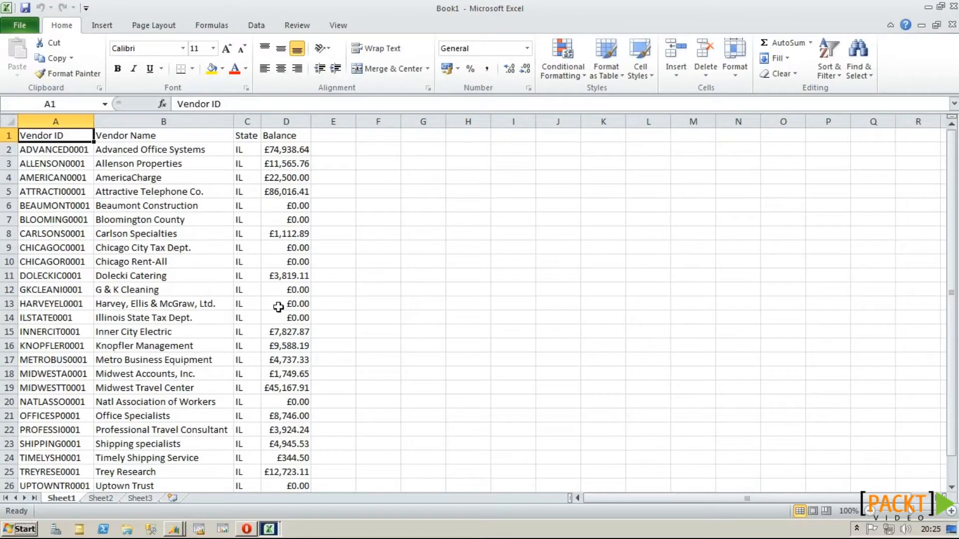
{"action": "key", "text": "alt+Tab"}
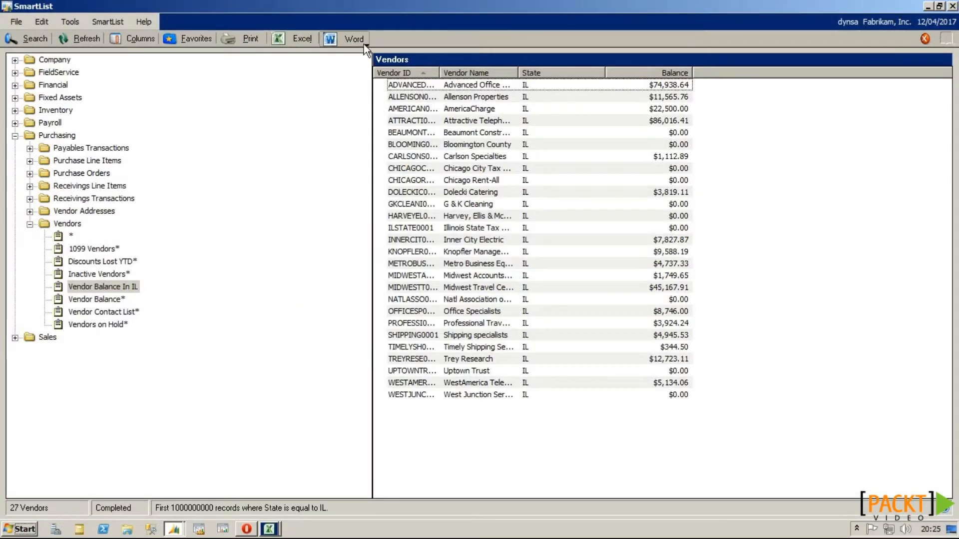
{"action": "left_click", "coordinate": [364, 44]}
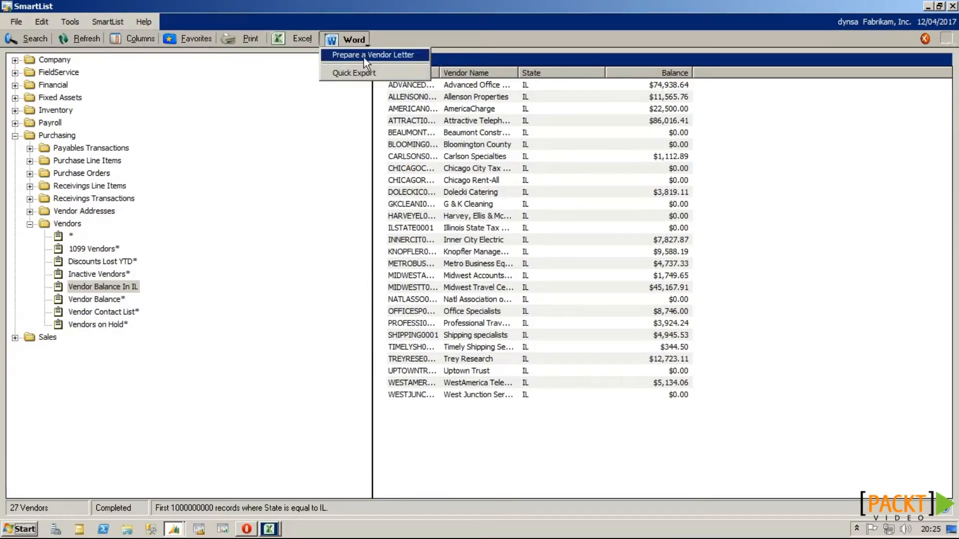
{"action": "left_click", "coordinate": [436, 40]}
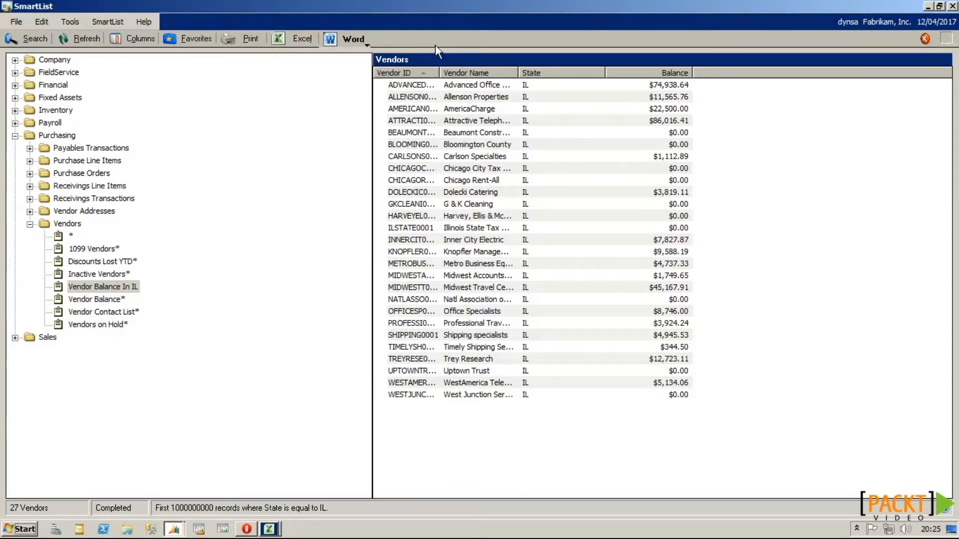
{"action": "left_click", "coordinate": [452, 157]}
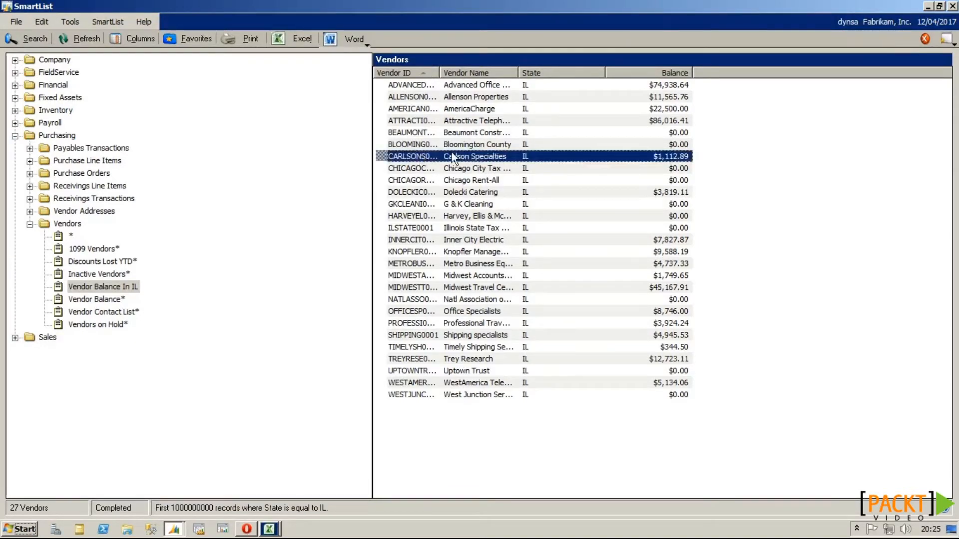
Step: Open and close the Vendor Inquiry for Carlson Specialties
{"action": "left_click", "coordinate": [948, 40]}
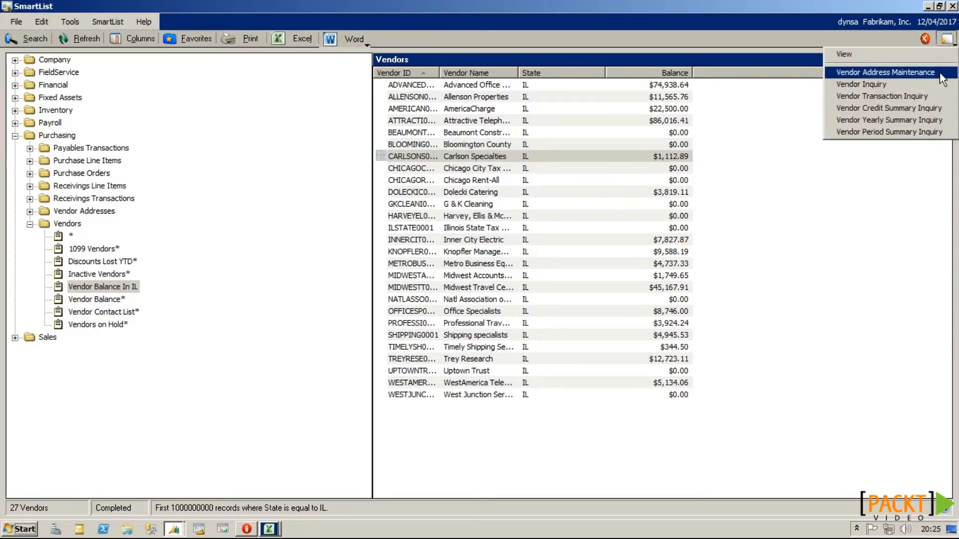
{"action": "left_click", "coordinate": [894, 83]}
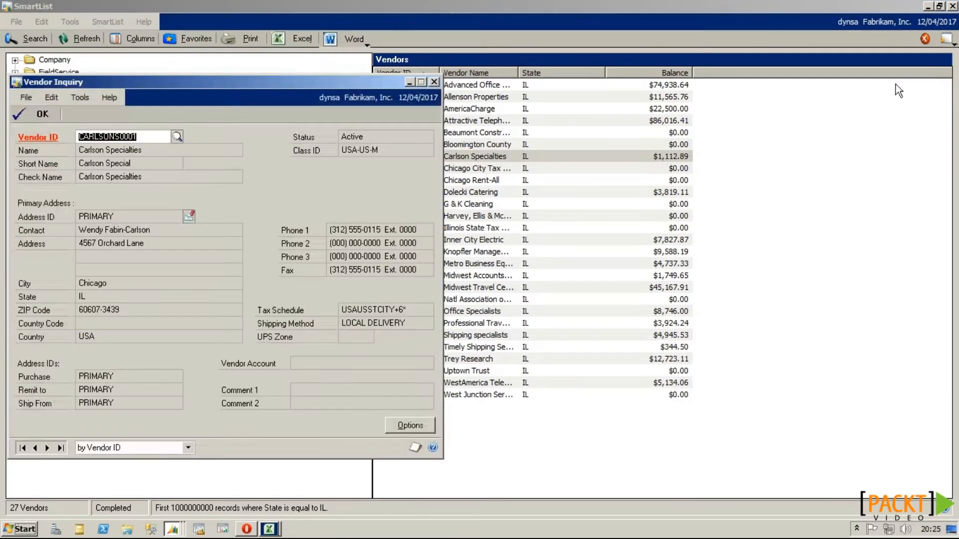
{"action": "left_click", "coordinate": [435, 82]}
Step: Review Carlson Specialties' credit summary, then expand the Payables Transactions lists
{"action": "left_click", "coordinate": [946, 39]}
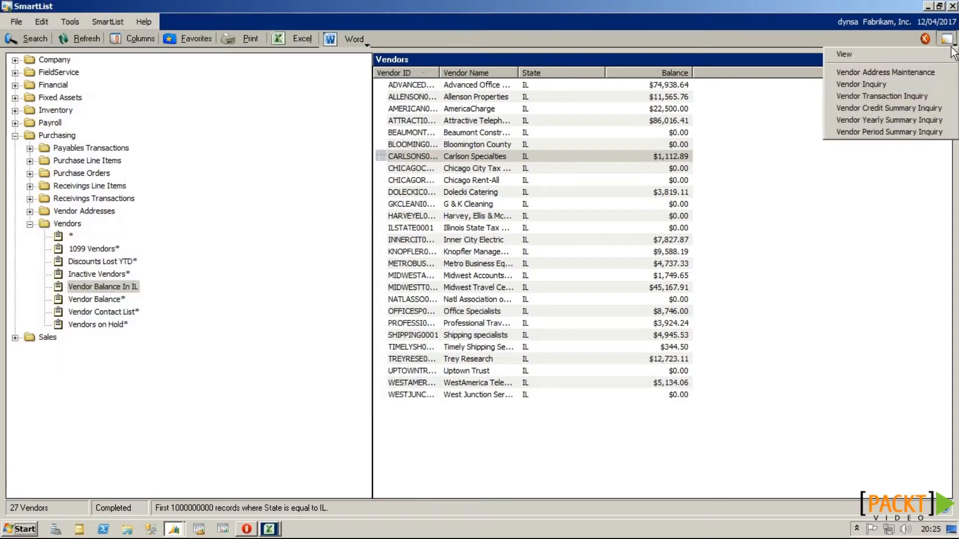
{"action": "left_click", "coordinate": [947, 107]}
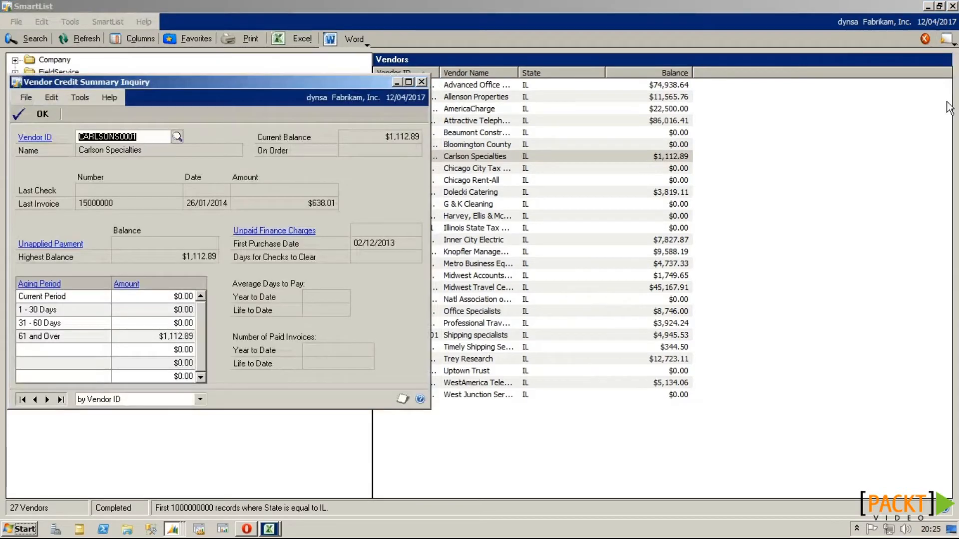
{"action": "left_click", "coordinate": [422, 81]}
{"action": "left_click", "coordinate": [30, 149]}
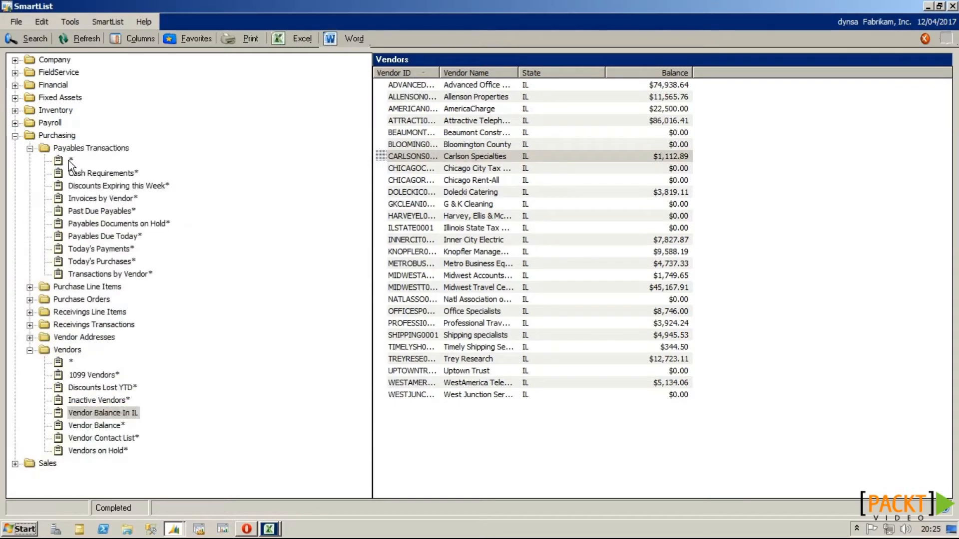
Step: List all payables transactions and view ACETRAVE0001's transaction inquiry for document 1003
{"action": "left_click", "coordinate": [71, 161]}
{"action": "left_click", "coordinate": [579, 144]}
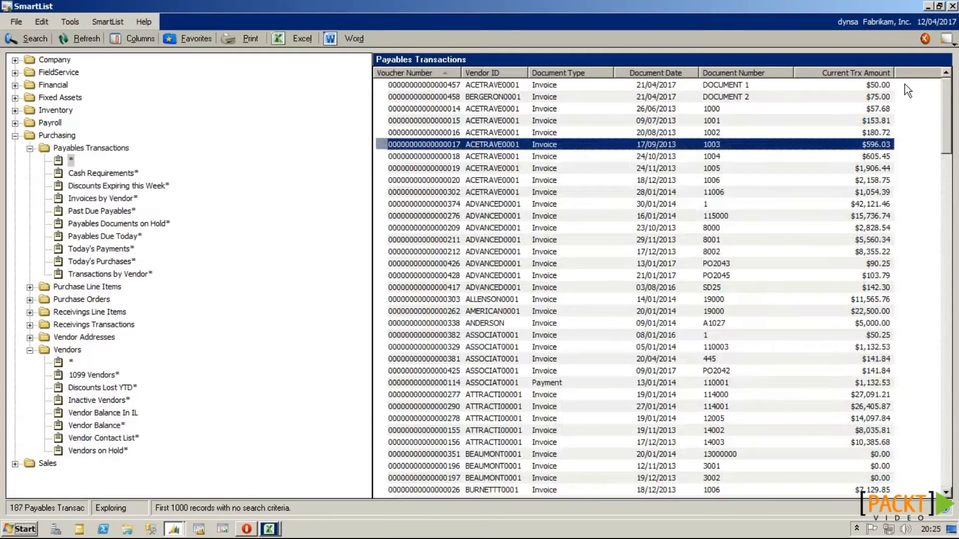
{"action": "left_click", "coordinate": [946, 38]}
{"action": "left_click", "coordinate": [924, 96]}
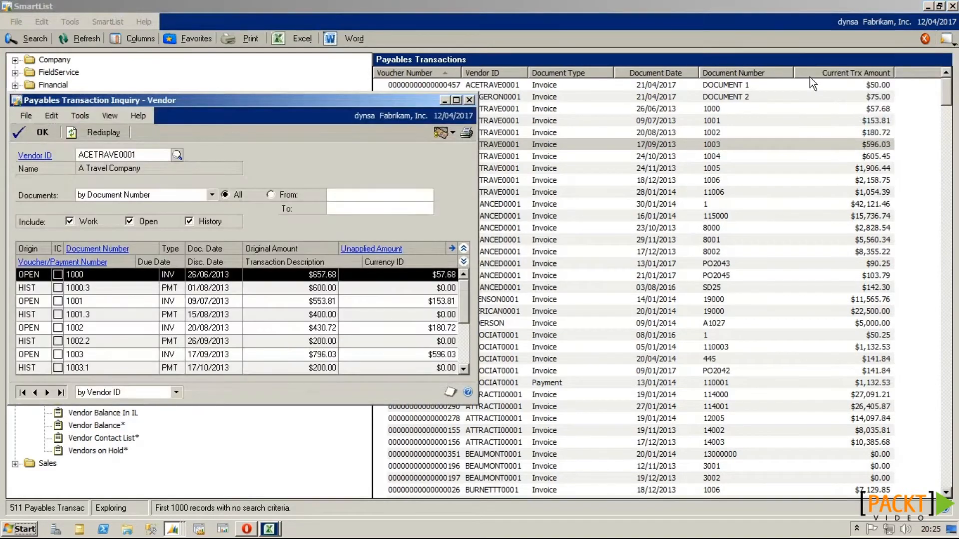
{"action": "left_click", "coordinate": [469, 100]}
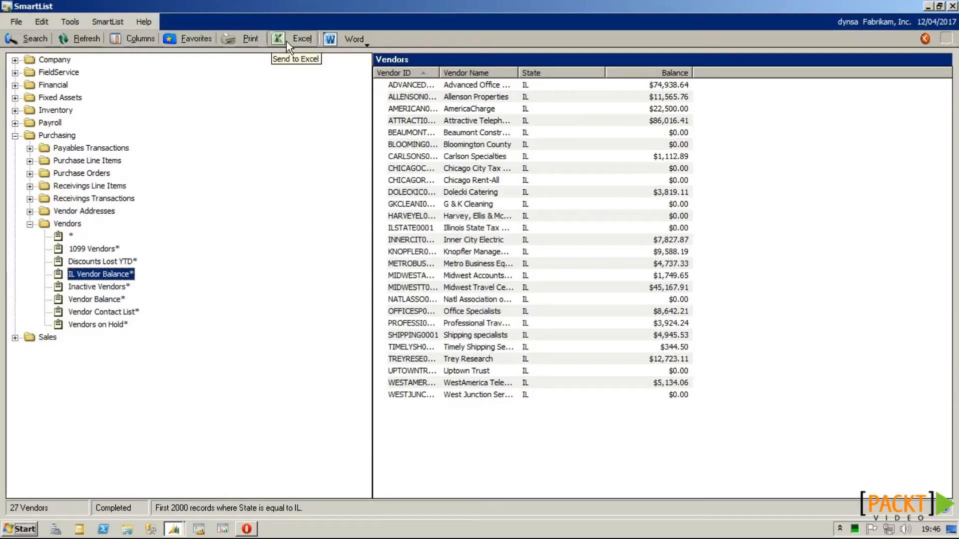
{"action": "left_click", "coordinate": [35, 40]}
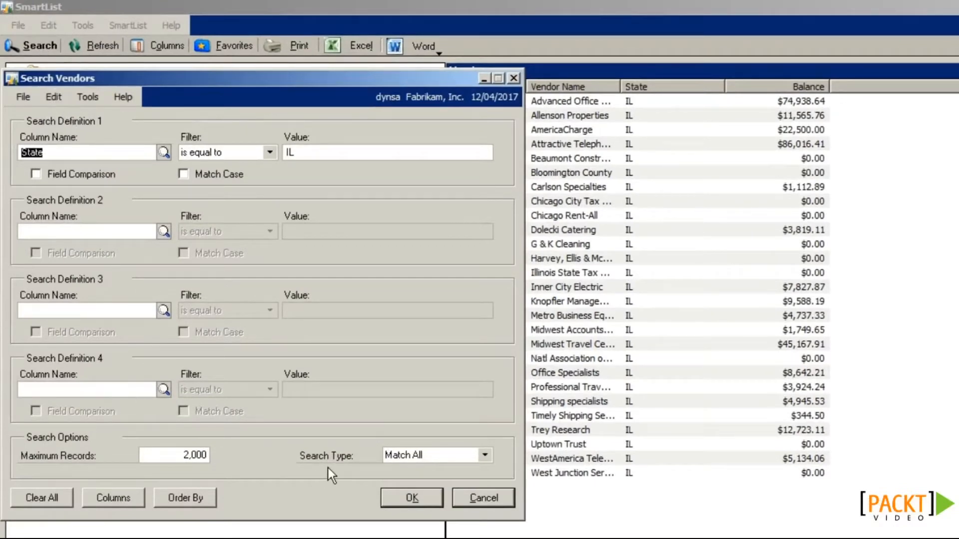
{"action": "left_click", "coordinate": [418, 453]}
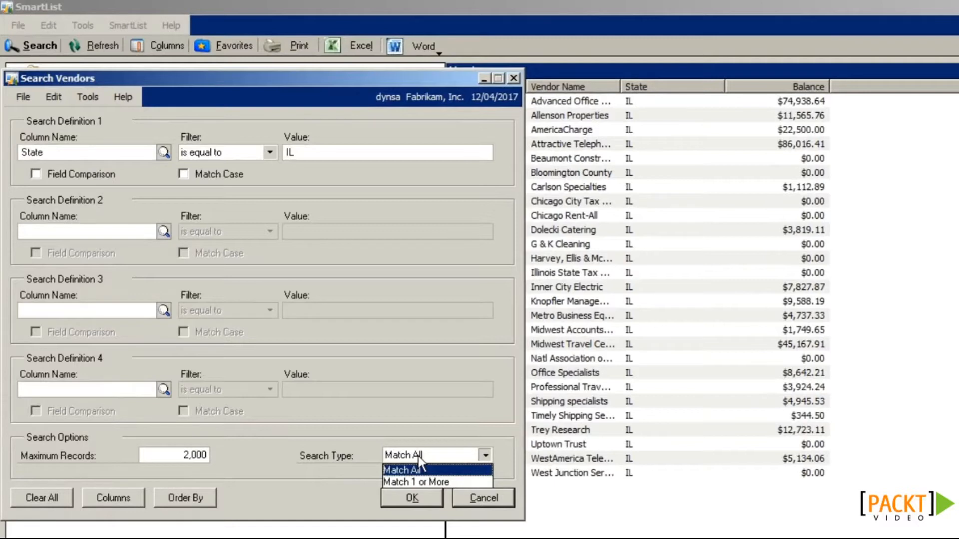
{"action": "left_click", "coordinate": [428, 433]}
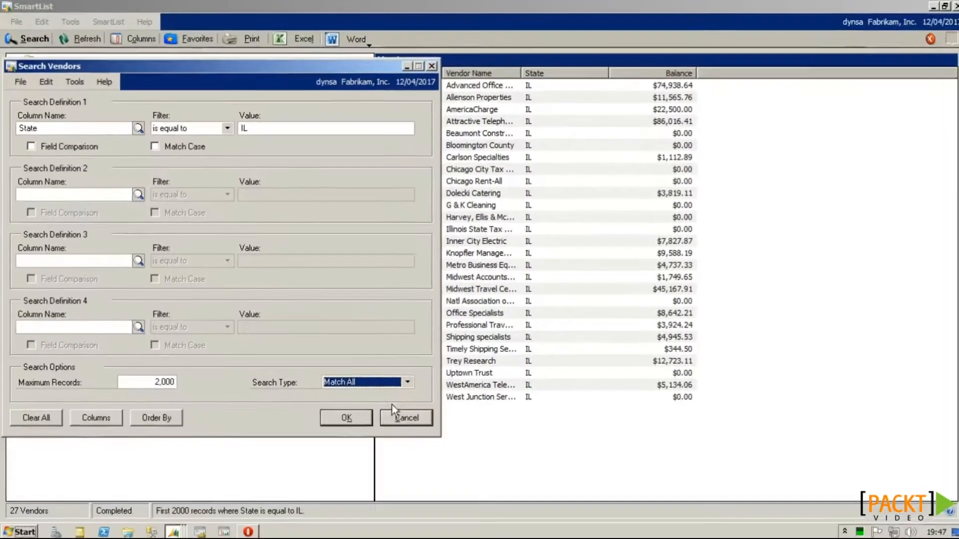
{"action": "left_click", "coordinate": [483, 498]}
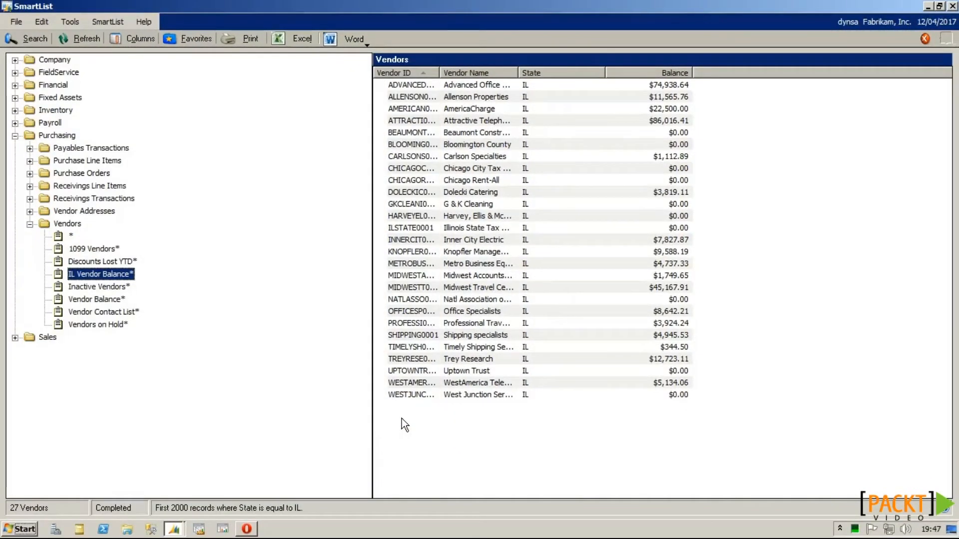
Step: Show the full Vendors list and filter it to Country equal to USA
{"action": "left_click", "coordinate": [71, 236]}
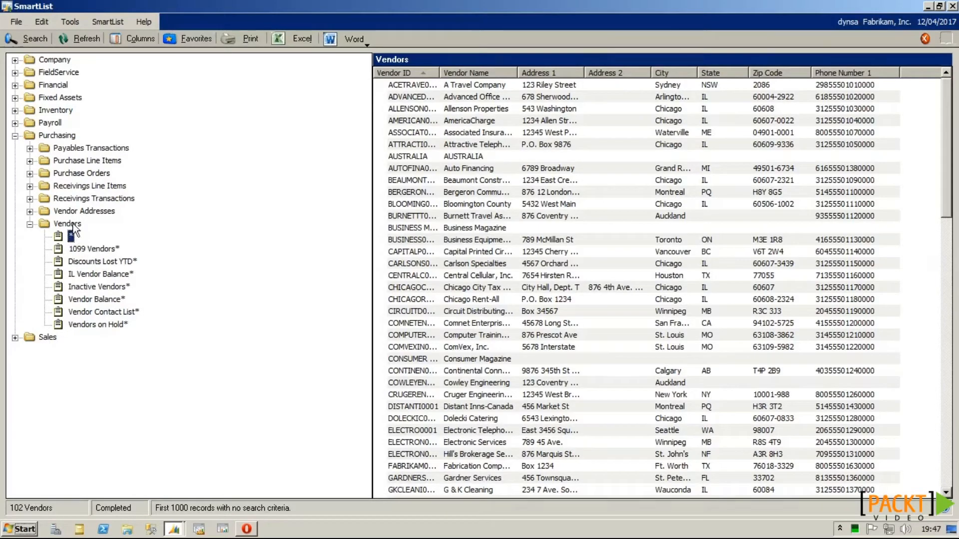
{"action": "left_click", "coordinate": [35, 36]}
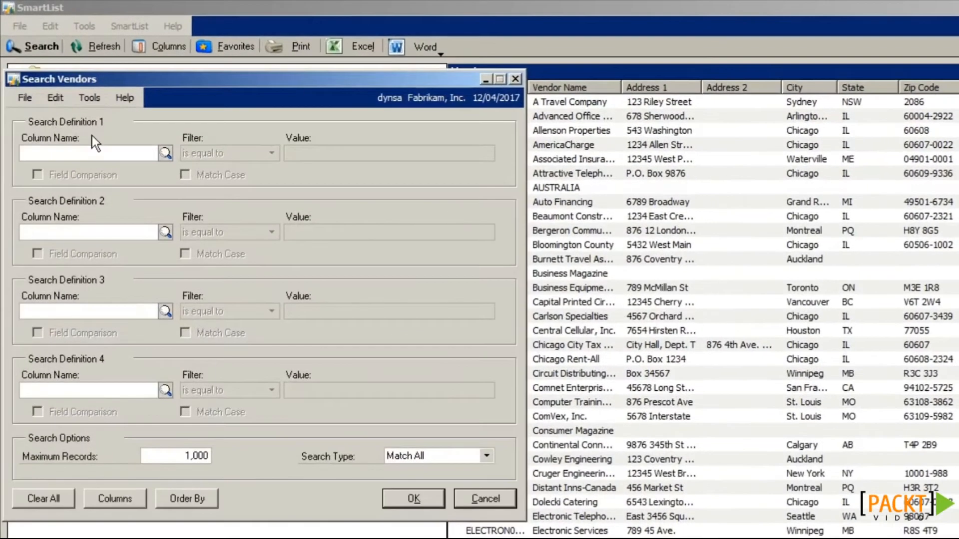
{"action": "type", "text": "Country"}
{"action": "key", "text": "Tab"}
{"action": "type", "text": "USA"}
{"action": "left_click", "coordinate": [411, 496]}
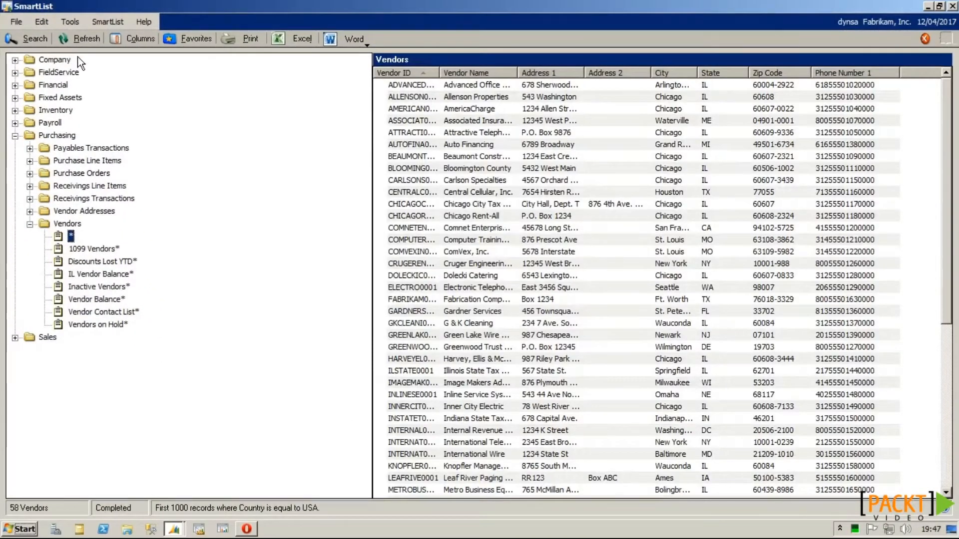
{"action": "left_click", "coordinate": [946, 358]}
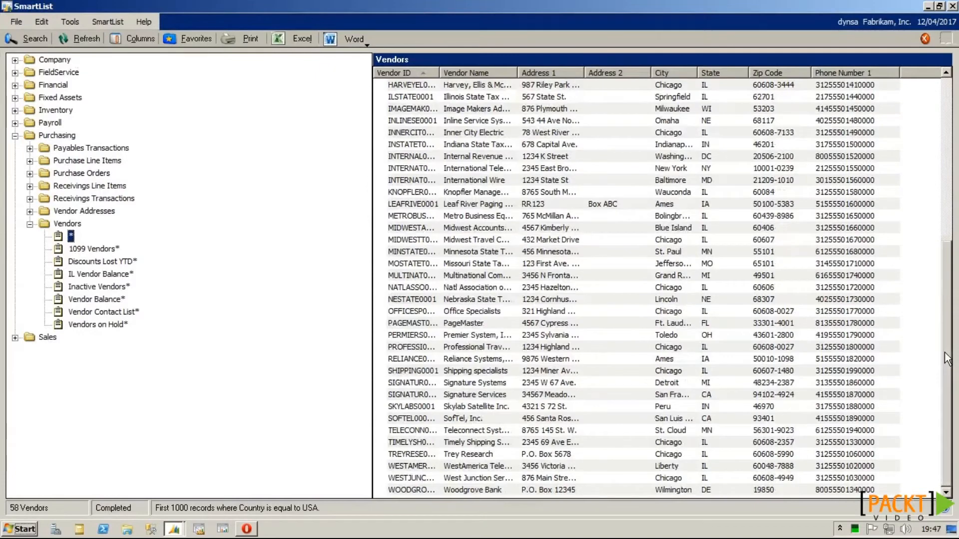
Step: Add a second condition, Vendor ID is between A and M, and rerun the search
{"action": "left_click", "coordinate": [32, 41]}
{"action": "left_click", "coordinate": [83, 193]}
{"action": "type", "text": "Vendor"}
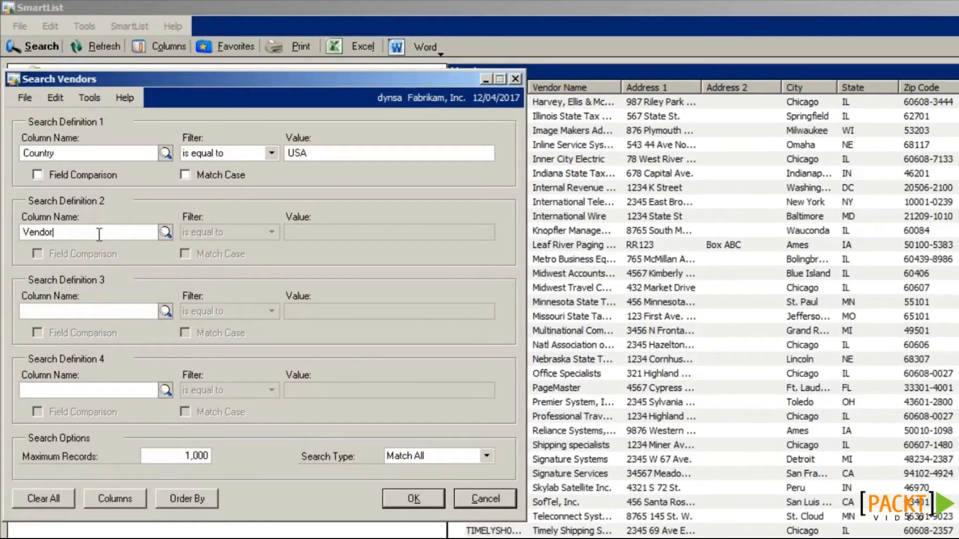
{"action": "type", "text": " ID"}
{"action": "key", "text": "Tab"}
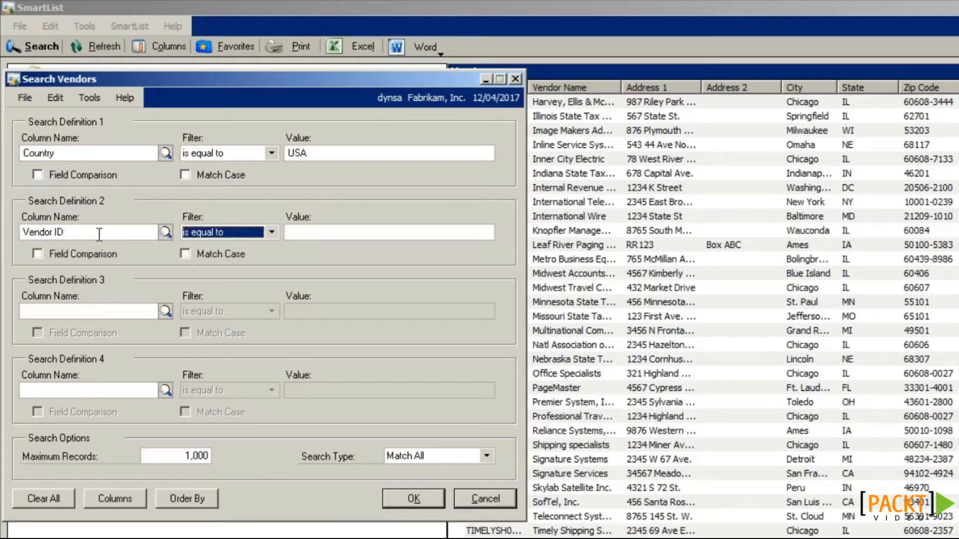
{"action": "left_click", "coordinate": [226, 234]}
{"action": "left_click", "coordinate": [221, 284]}
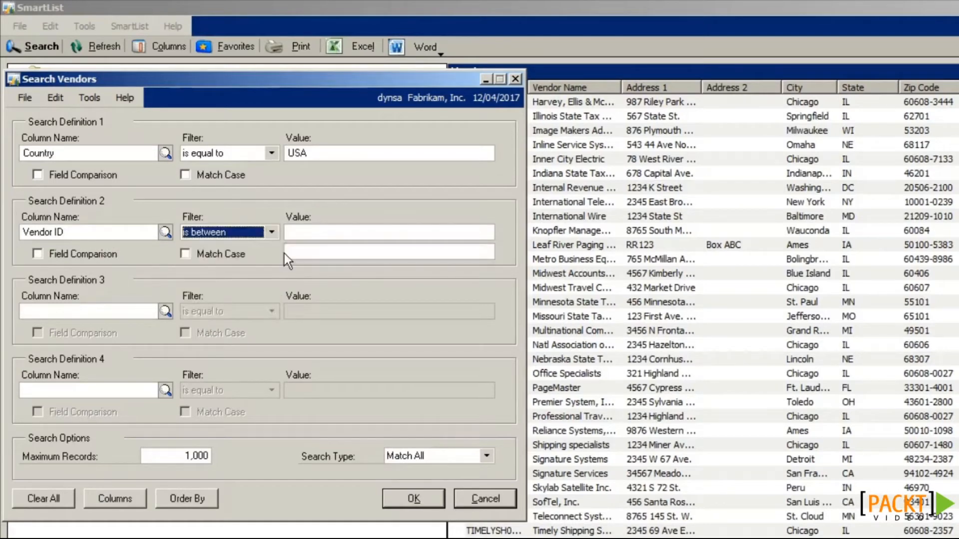
{"action": "left_click", "coordinate": [295, 233]}
{"action": "type", "text": "A"}
{"action": "left_click", "coordinate": [296, 251]}
{"action": "type", "text": "M"}
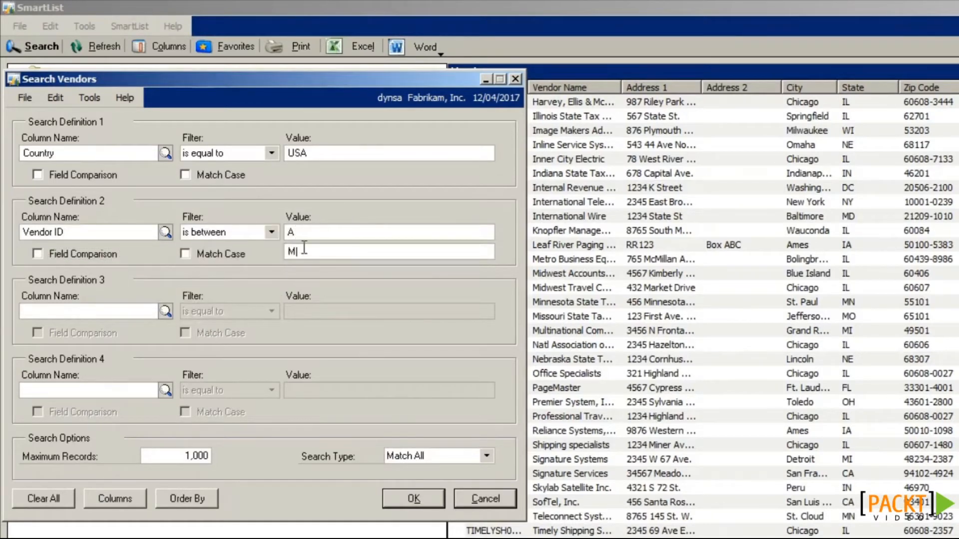
{"action": "left_click", "coordinate": [420, 499]}
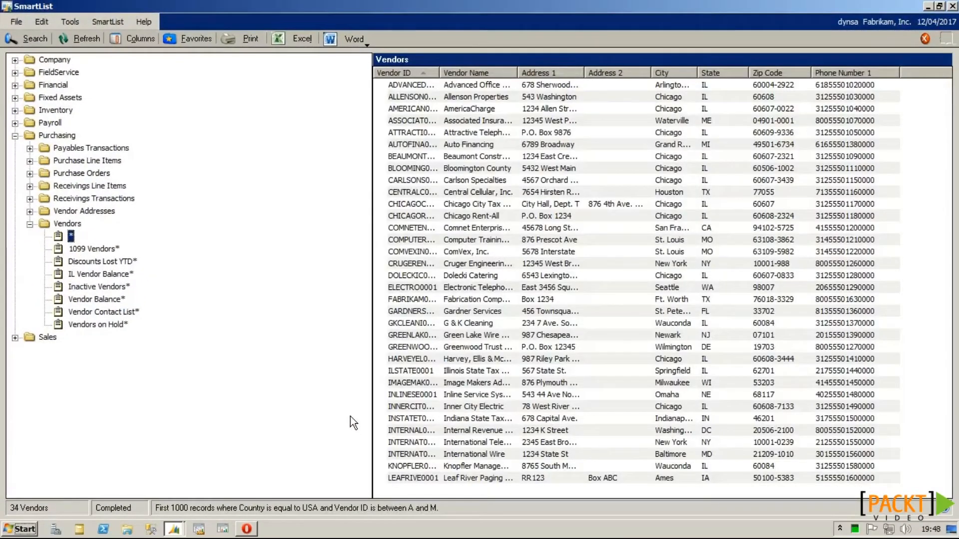
Step: Change the Vendor ID condition to begins with [A-CILK], rerun, and reopen the search
{"action": "left_click", "coordinate": [28, 40]}
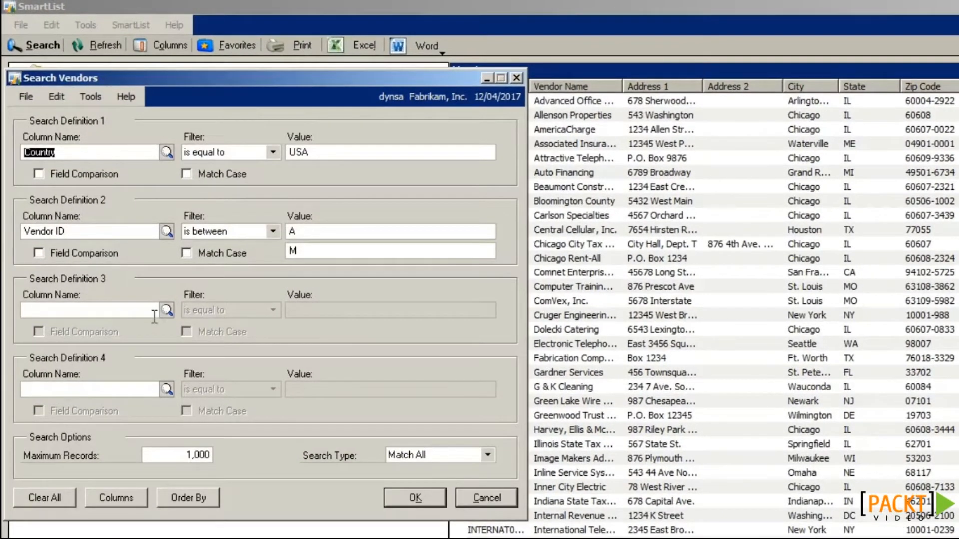
{"action": "left_click", "coordinate": [246, 233]}
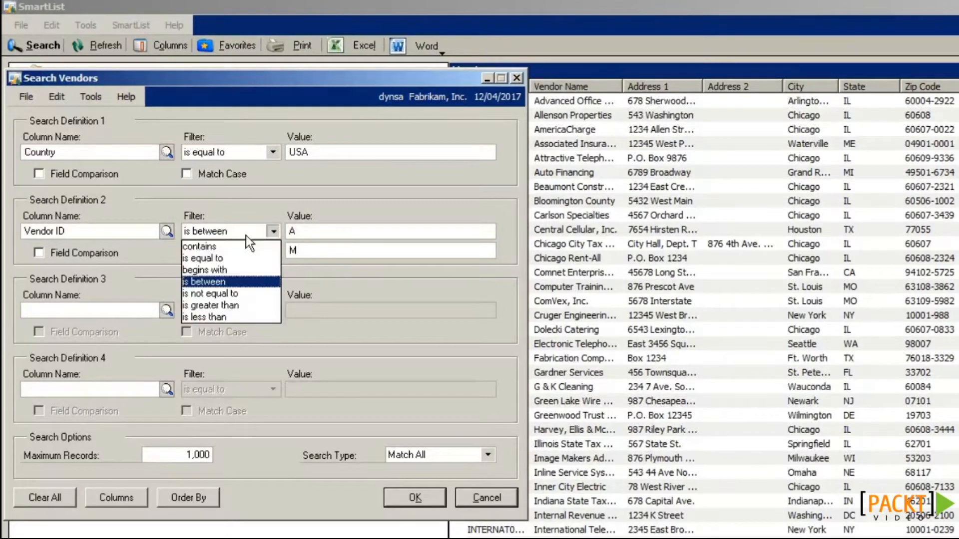
{"action": "left_click", "coordinate": [223, 266]}
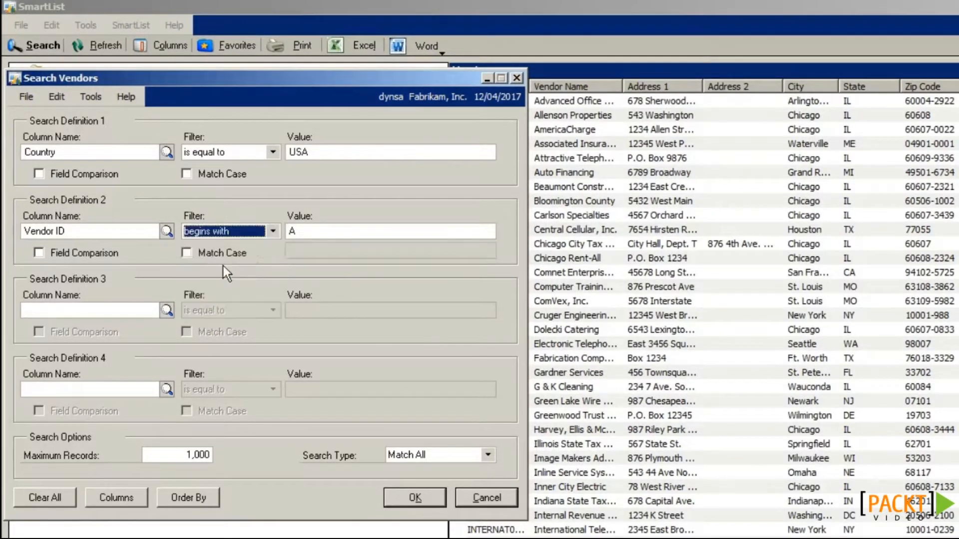
{"action": "double_click", "coordinate": [299, 231]}
{"action": "type", "text": "[]"}
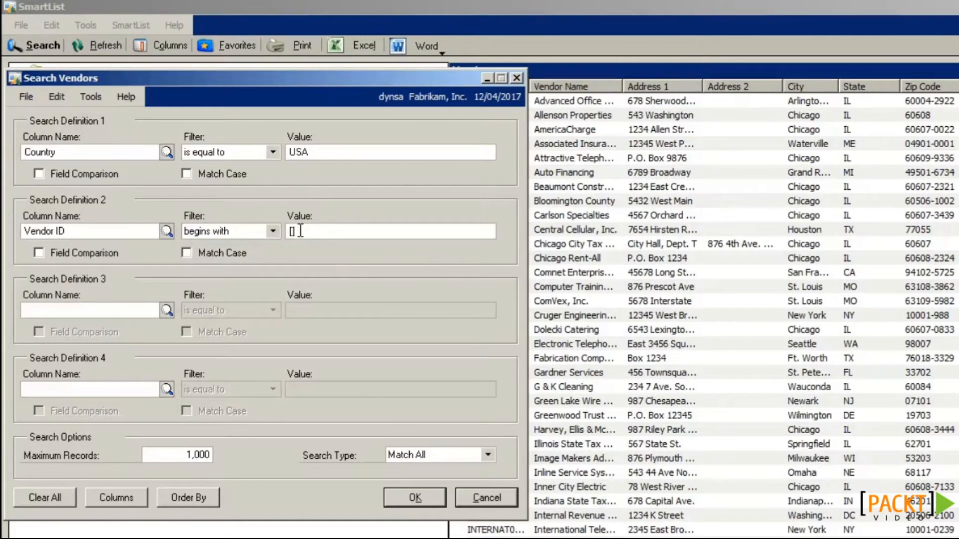
{"action": "key", "text": "Left"}
{"action": "type", "text": "A-C"}
{"action": "type", "text": "ILK"}
{"action": "left_click", "coordinate": [420, 499]}
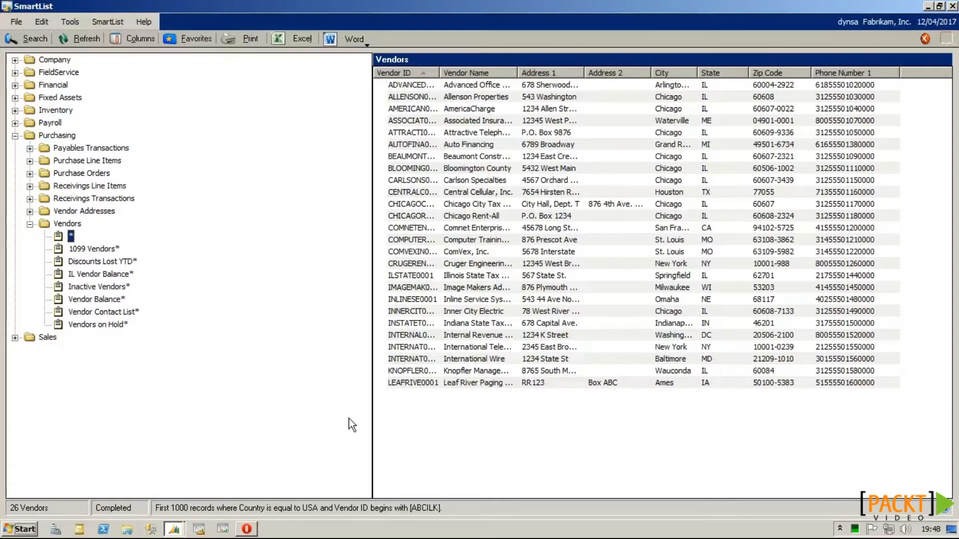
{"action": "left_click", "coordinate": [43, 42]}
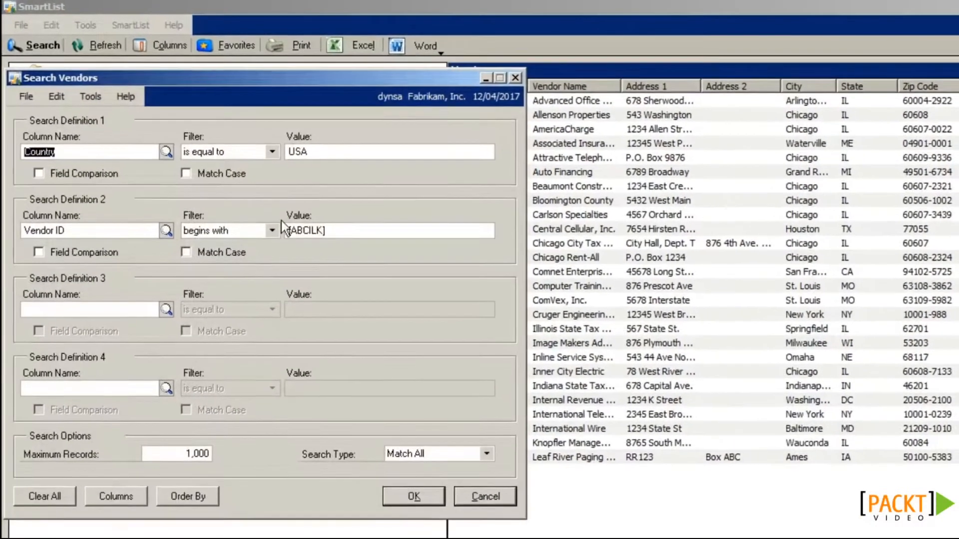
Step: Change the Vendor ID criterion to [^ABCILK] and rerun the search to exclude those starting letters
{"action": "double_click", "coordinate": [273, 193]}
{"action": "left_click", "coordinate": [328, 230]}
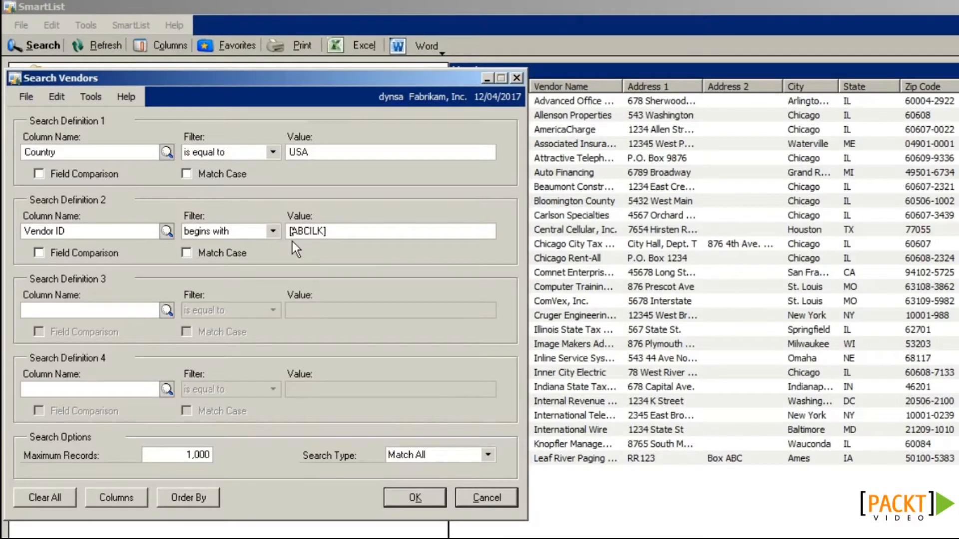
{"action": "type", "text": "^"}
{"action": "left_click", "coordinate": [424, 500]}
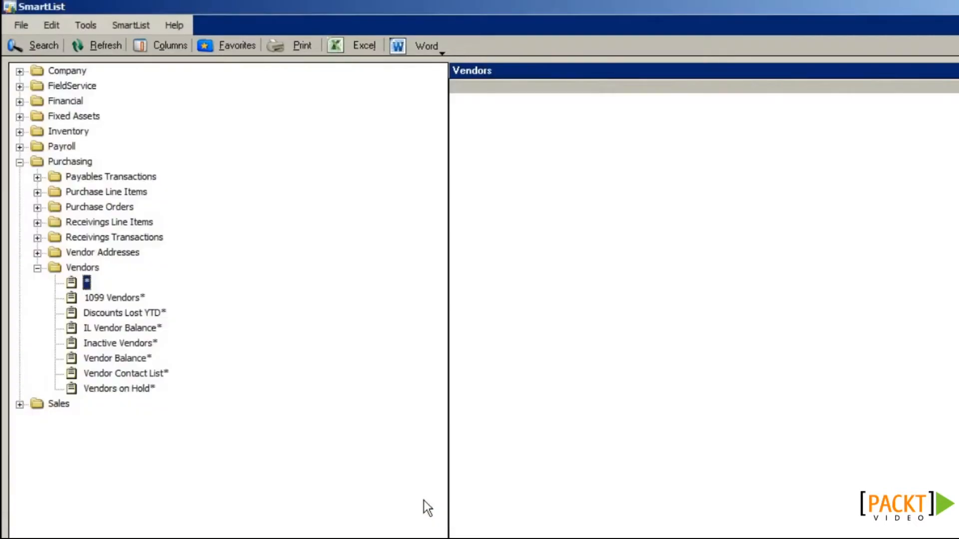
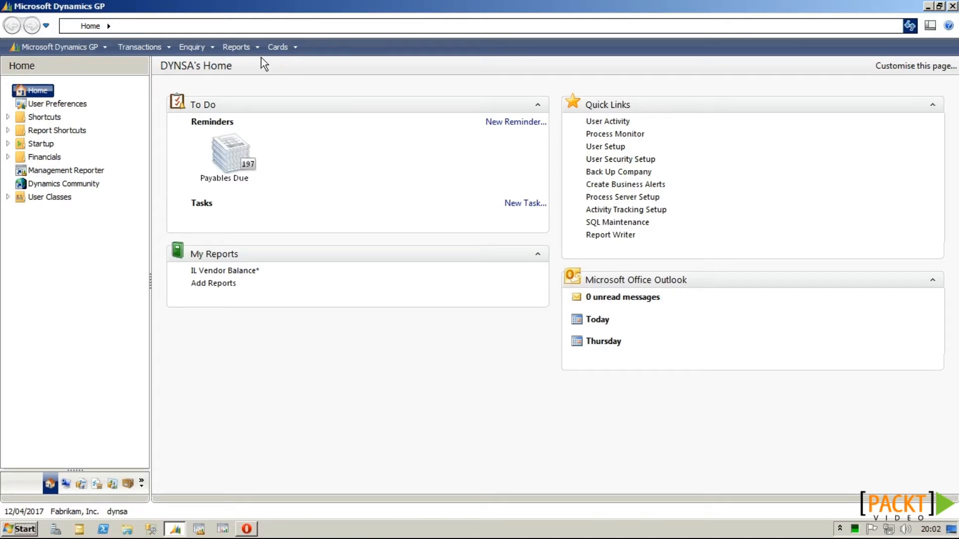
Step: Launch the Letter Writing Assistant to prepare Creditor letters from an existing letter
{"action": "left_click", "coordinate": [239, 47]}
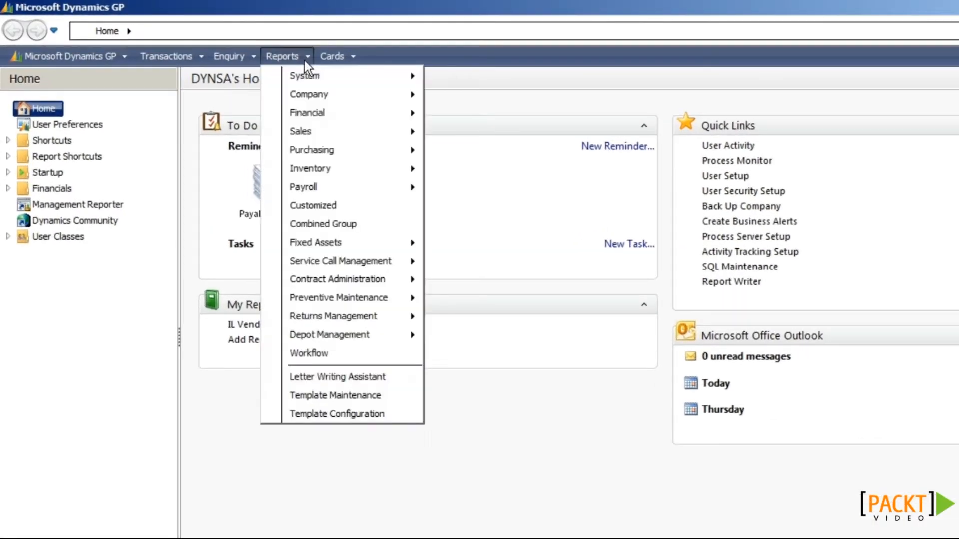
{"action": "left_click", "coordinate": [408, 377]}
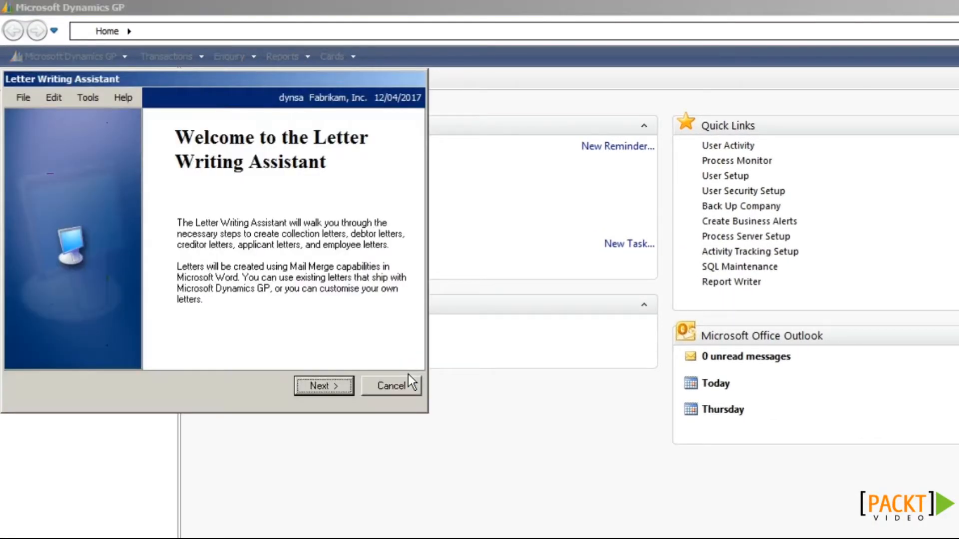
{"action": "left_click", "coordinate": [337, 382]}
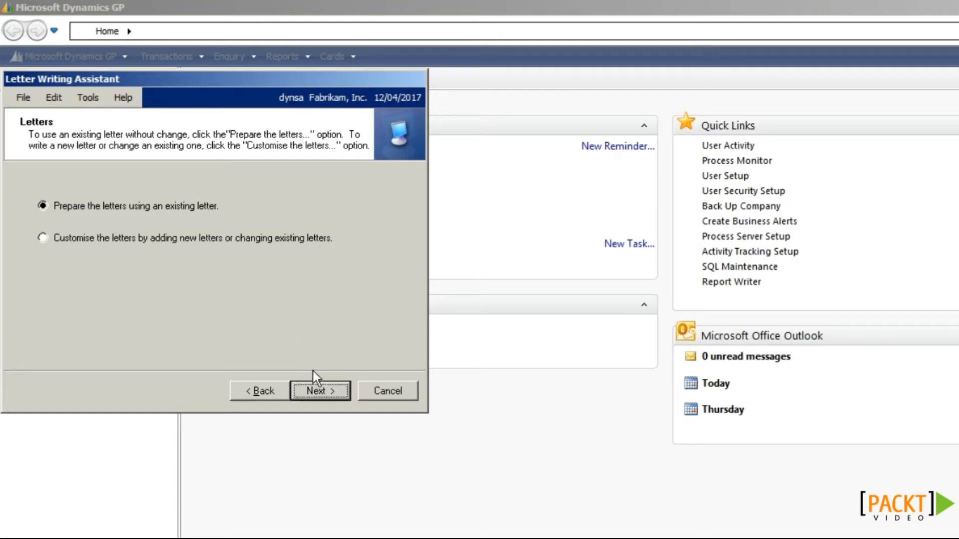
{"action": "left_click", "coordinate": [317, 390]}
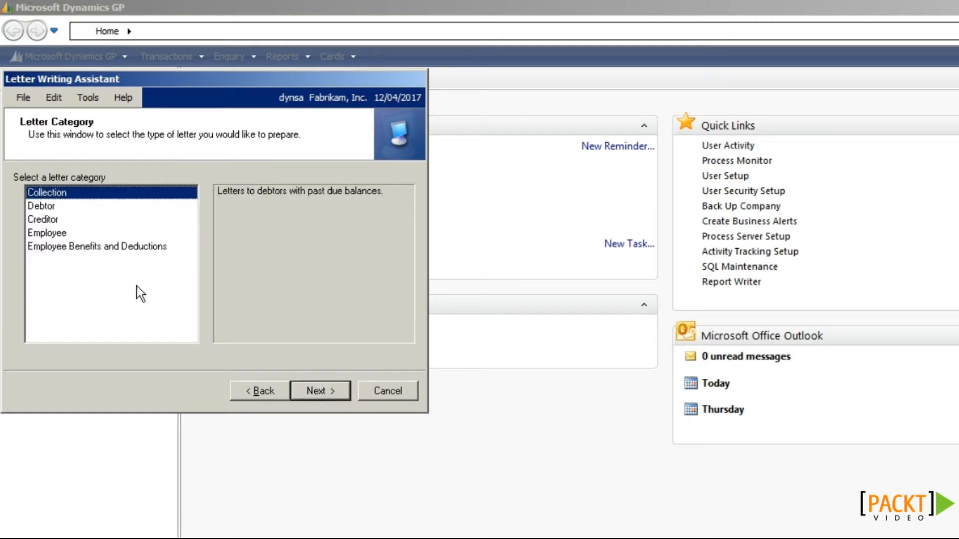
{"action": "left_click", "coordinate": [53, 222]}
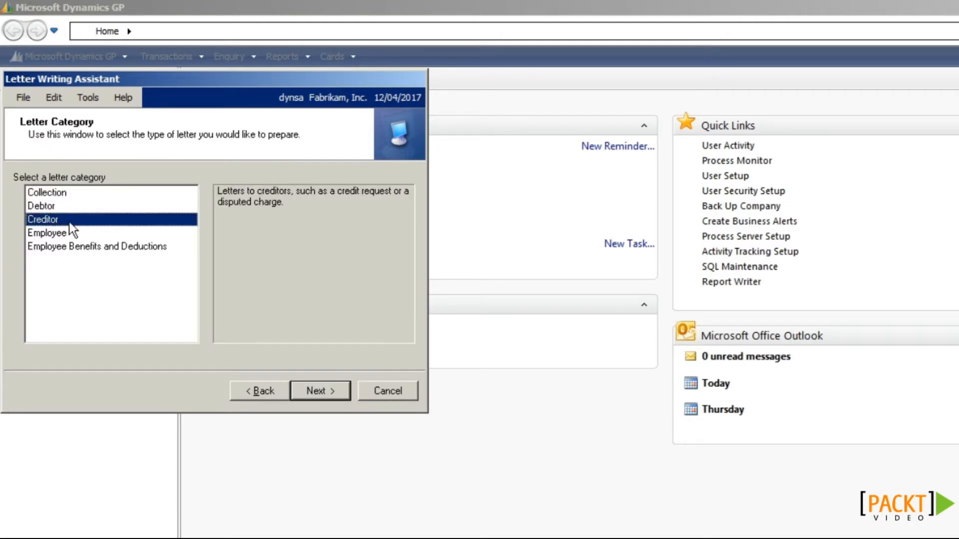
{"action": "left_click", "coordinate": [312, 390]}
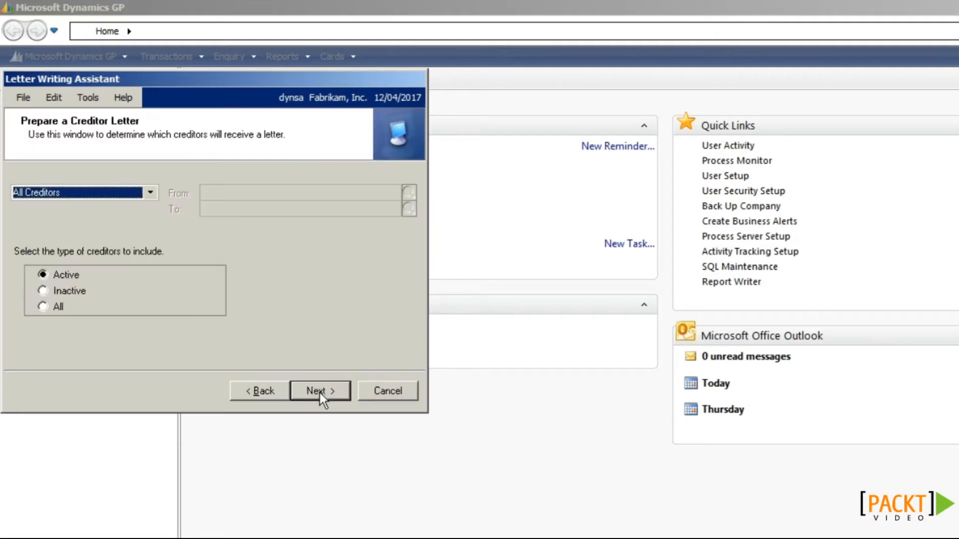
Step: Choose creditors from the IL Vendor Balance SmartList and pick the Credit Request template
{"action": "left_click", "coordinate": [109, 193]}
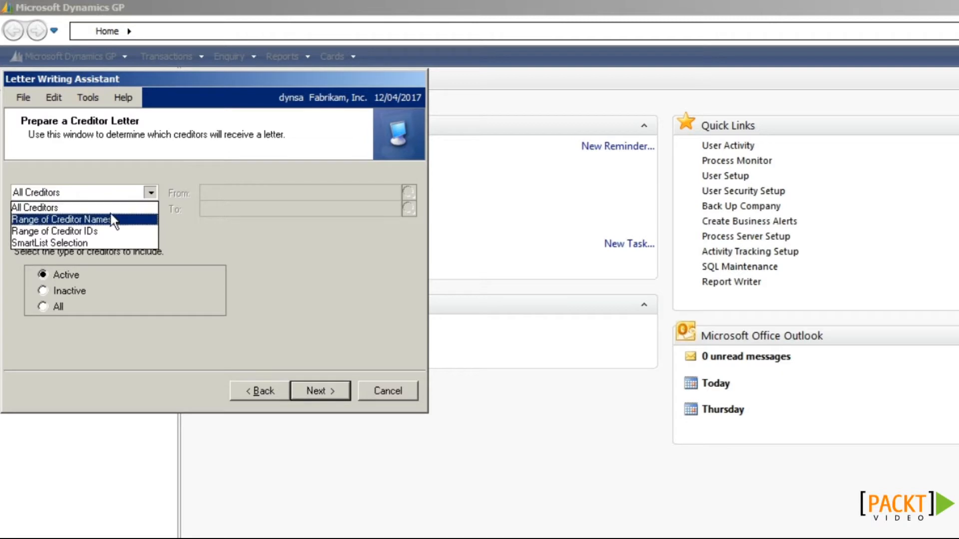
{"action": "left_click", "coordinate": [100, 244]}
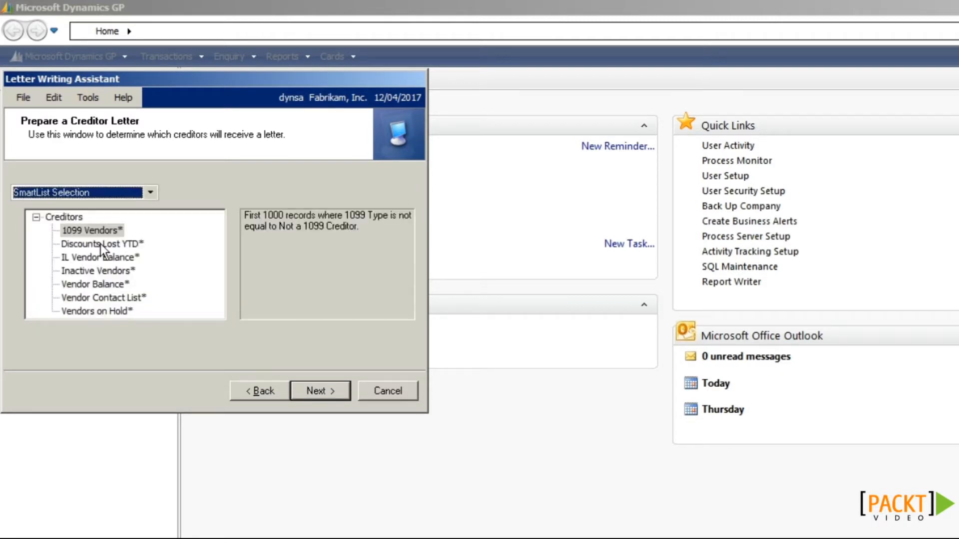
{"action": "left_click", "coordinate": [100, 257]}
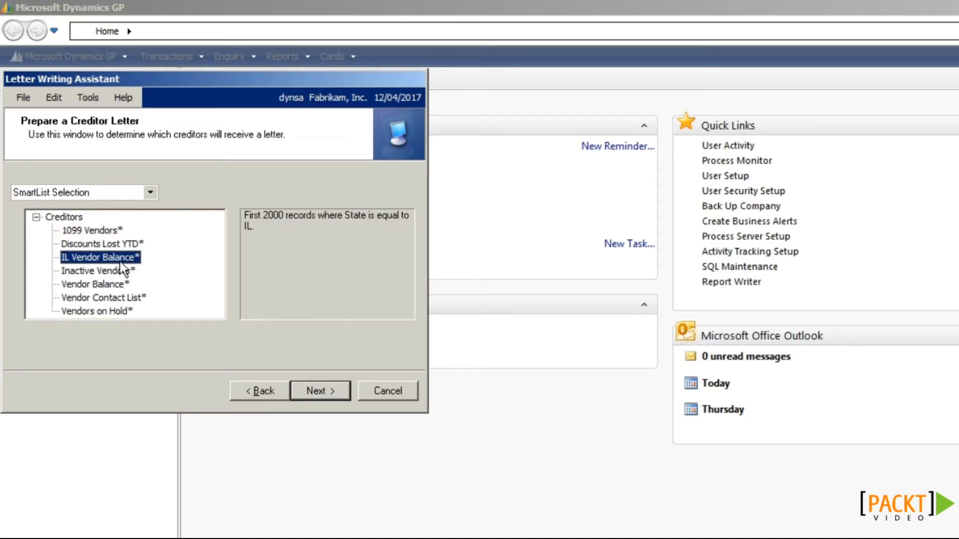
{"action": "left_click", "coordinate": [330, 390]}
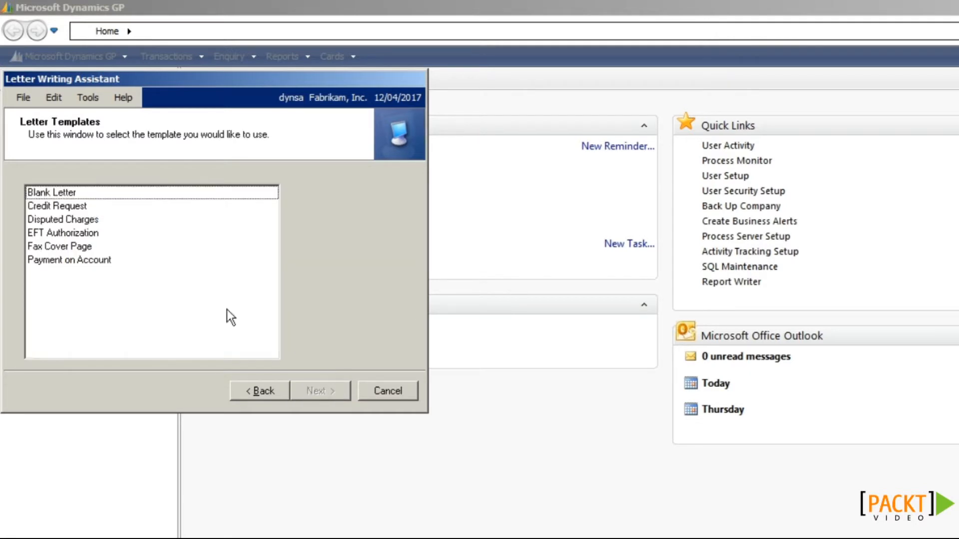
{"action": "left_click", "coordinate": [76, 207]}
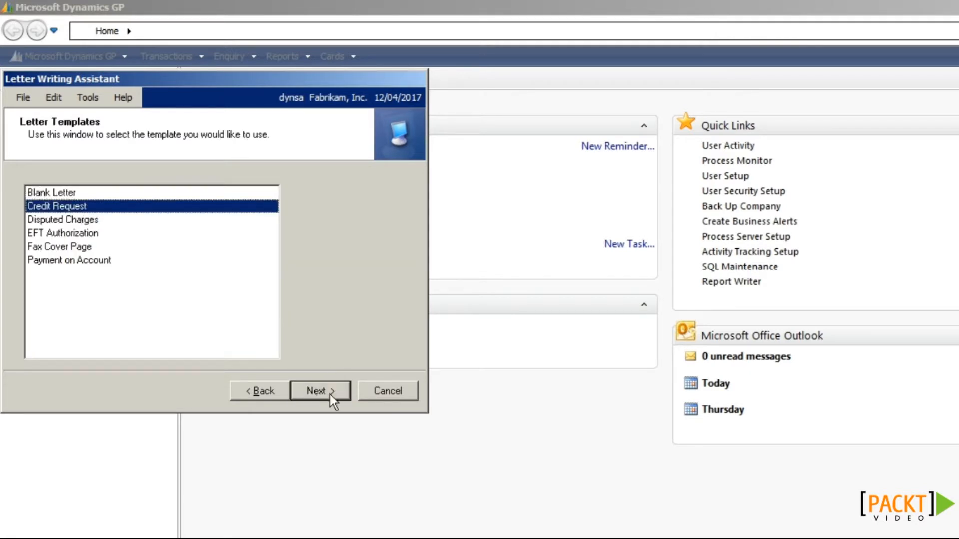
{"action": "left_click", "coordinate": [330, 393]}
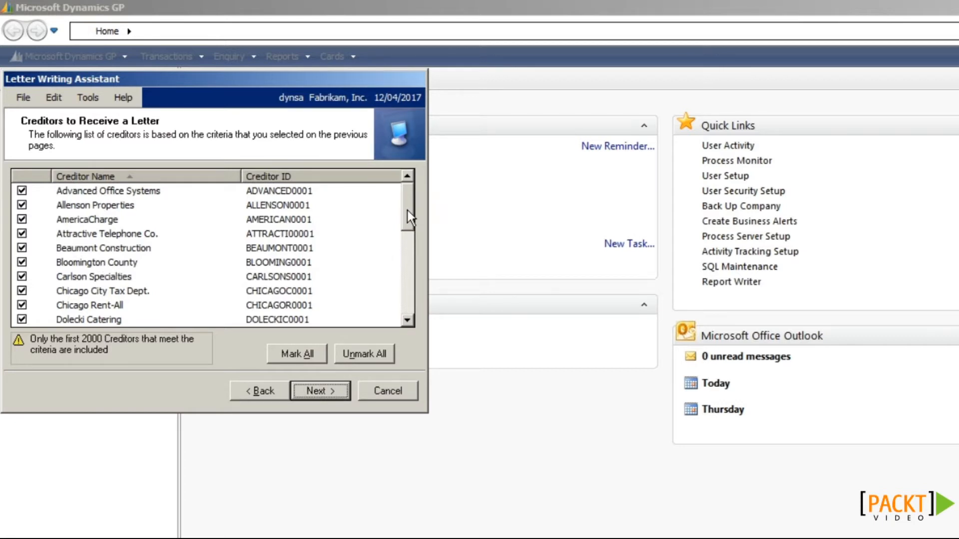
Step: Mark only Advanced Office Systems, Allenson Properties, AmericaCharge and Attractive Telephone Co. as recipients
{"action": "left_click_drag", "start_coordinate": [407, 210], "coordinate": [412, 184]}
{"action": "left_click", "coordinate": [372, 357]}
{"action": "left_click", "coordinate": [21, 190]}
{"action": "left_click", "coordinate": [22, 204]}
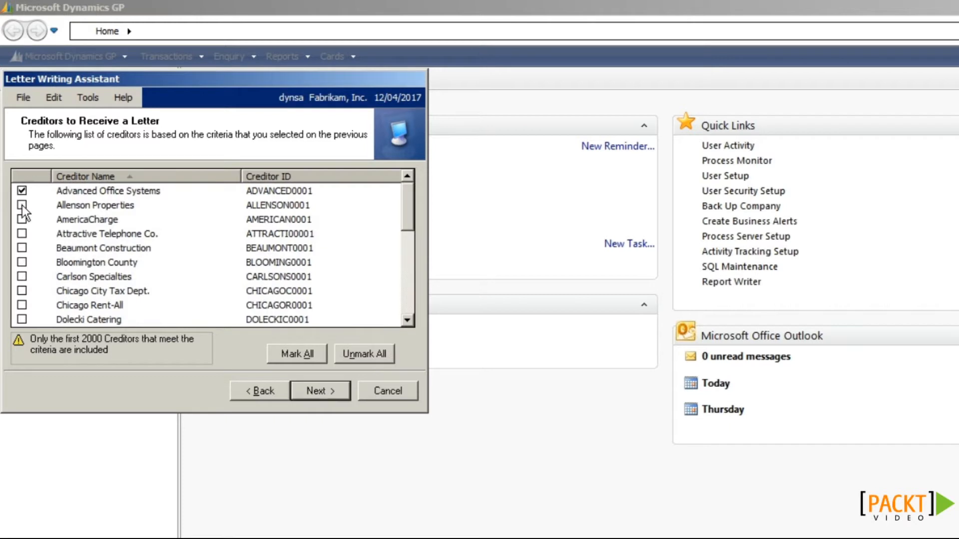
{"action": "left_click", "coordinate": [21, 219]}
{"action": "left_click", "coordinate": [22, 233]}
{"action": "left_click", "coordinate": [321, 392]}
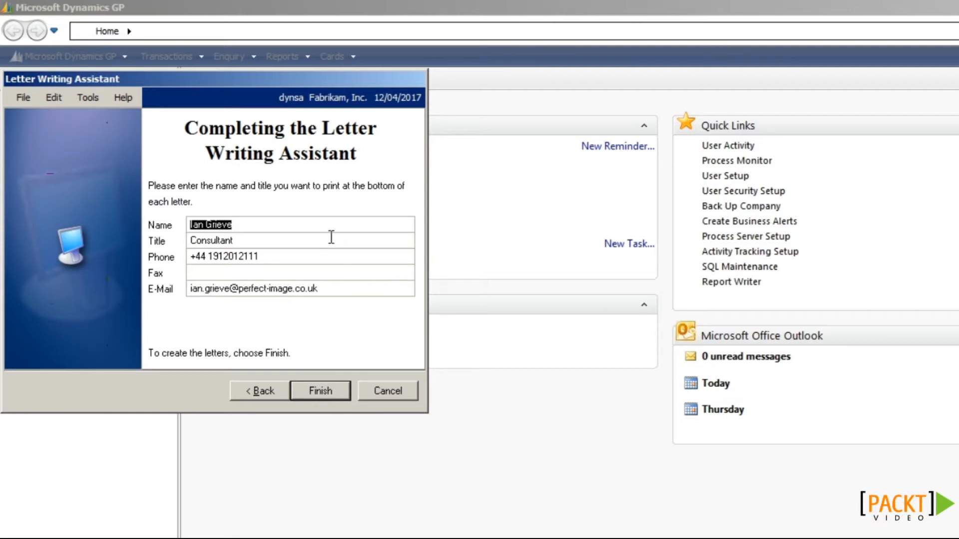
Step: Keep the signer's name, title, phone and e-mail and generate the Credit Request letters
{"action": "left_click", "coordinate": [317, 226]}
{"action": "key", "text": "Tab"}
{"action": "key", "text": "Tab"}
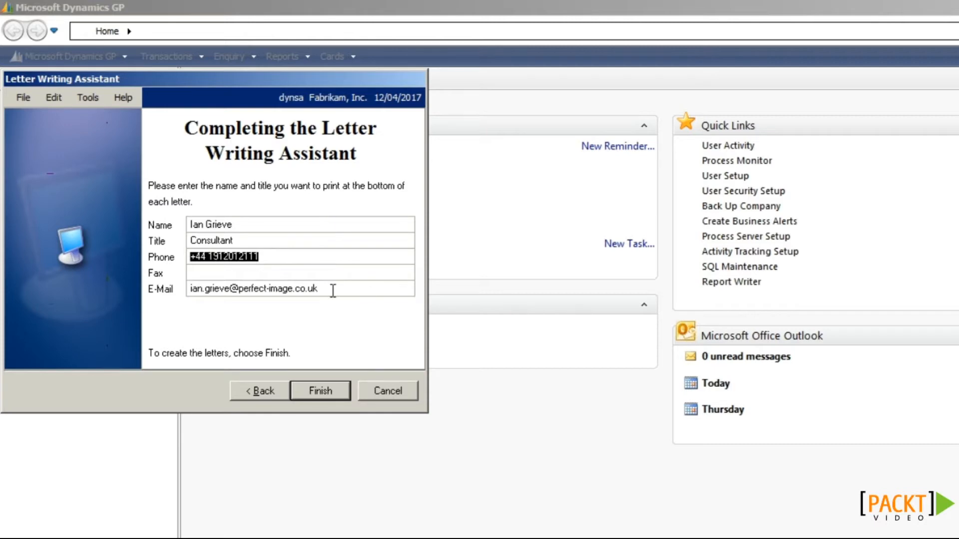
{"action": "key", "text": "Tab"}
{"action": "key", "text": "Tab"}
{"action": "left_click", "coordinate": [337, 392]}
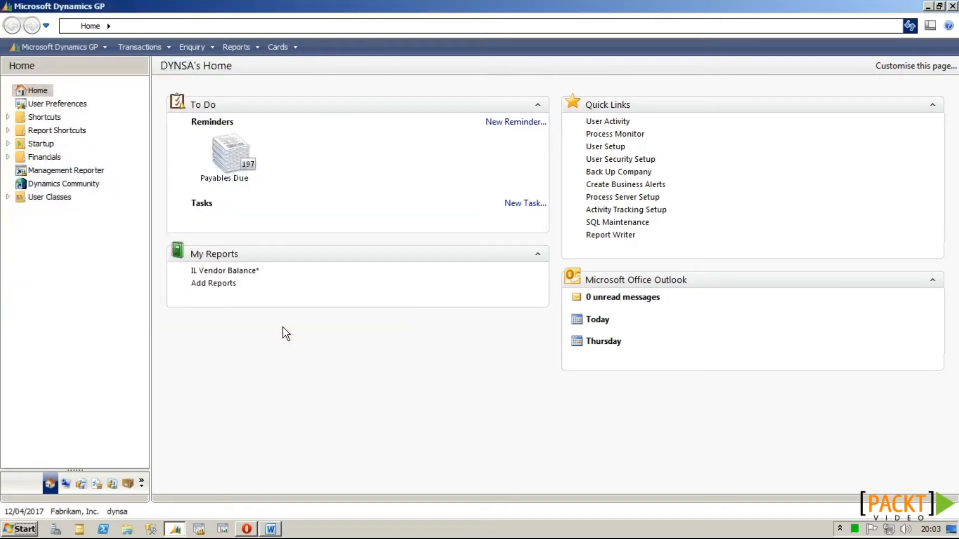
Step: Scroll through the four Form Letters1 Credit Request letters in Word, then close without saving
{"action": "left_click", "coordinate": [272, 529]}
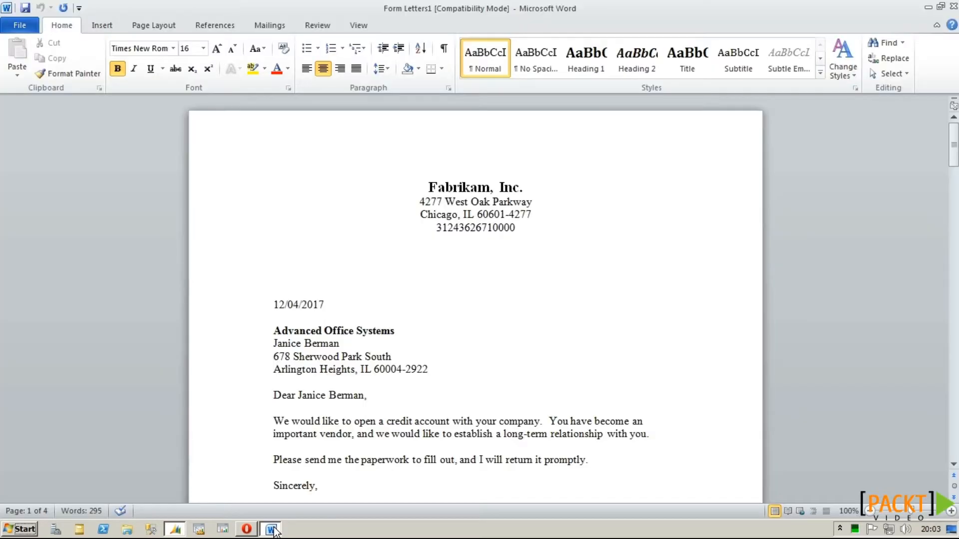
{"action": "left_click", "coordinate": [552, 264]}
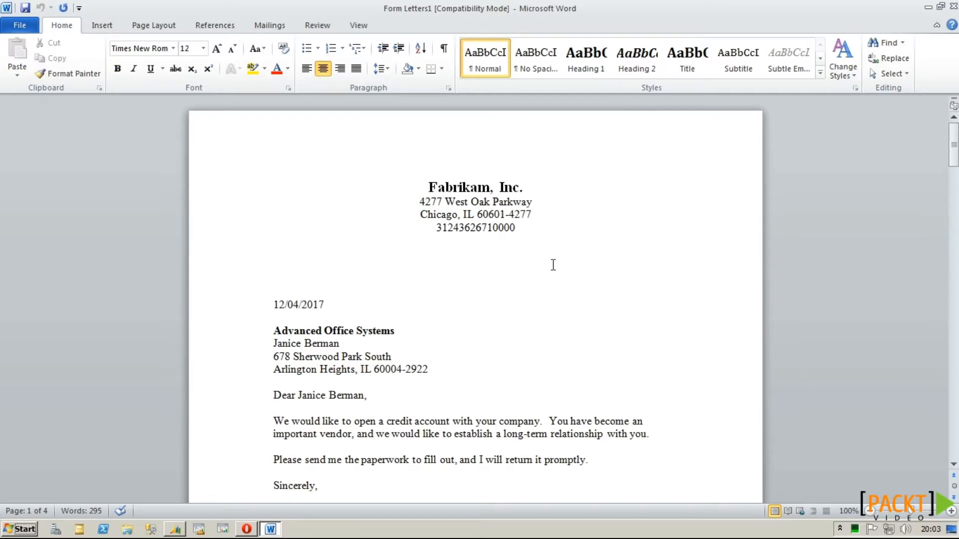
{"action": "scroll", "coordinate": [553, 265], "scroll_direction": "down", "scroll_amount": 2}
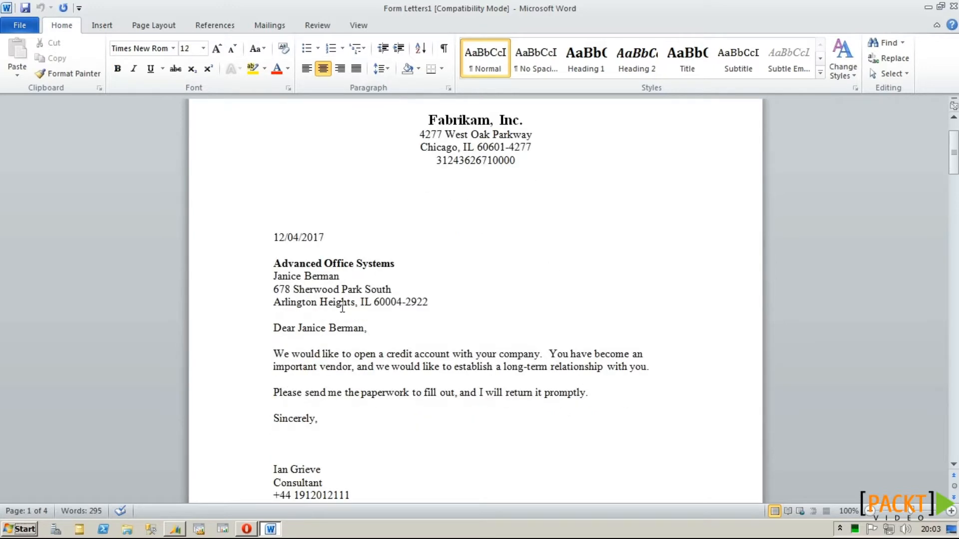
{"action": "scroll", "coordinate": [354, 303], "scroll_direction": "down", "scroll_amount": 15}
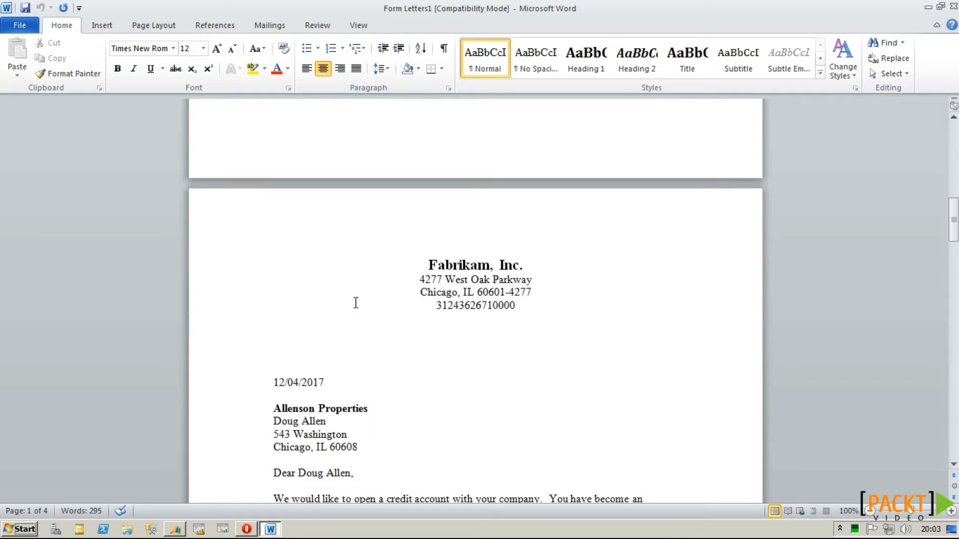
{"action": "scroll", "coordinate": [355, 303], "scroll_direction": "down", "scroll_amount": 5}
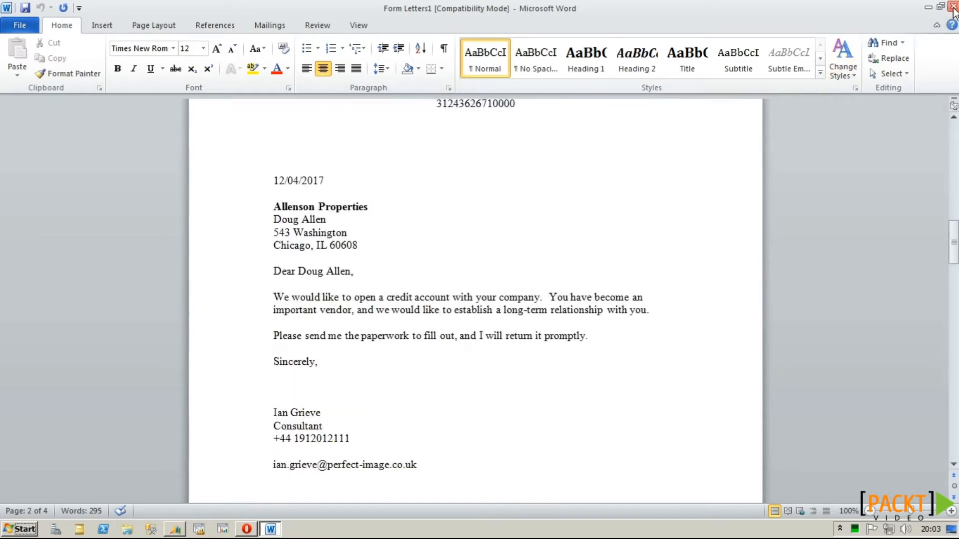
{"action": "left_click", "coordinate": [953, 7]}
{"action": "left_click", "coordinate": [483, 276]}
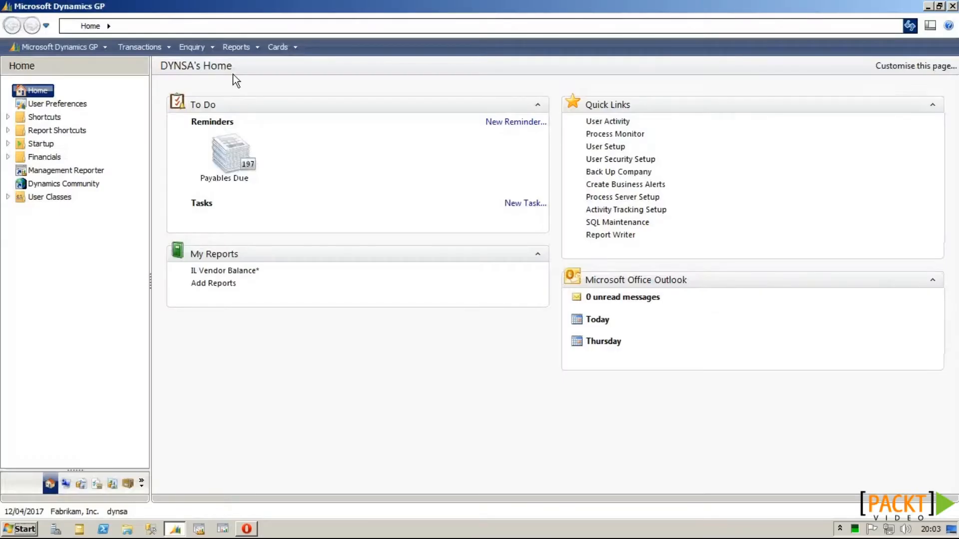
Step: Reopen the Letter Writing Assistant in customise mode and edit the Creditor 'Credit Request' letter
{"action": "left_click", "coordinate": [260, 48]}
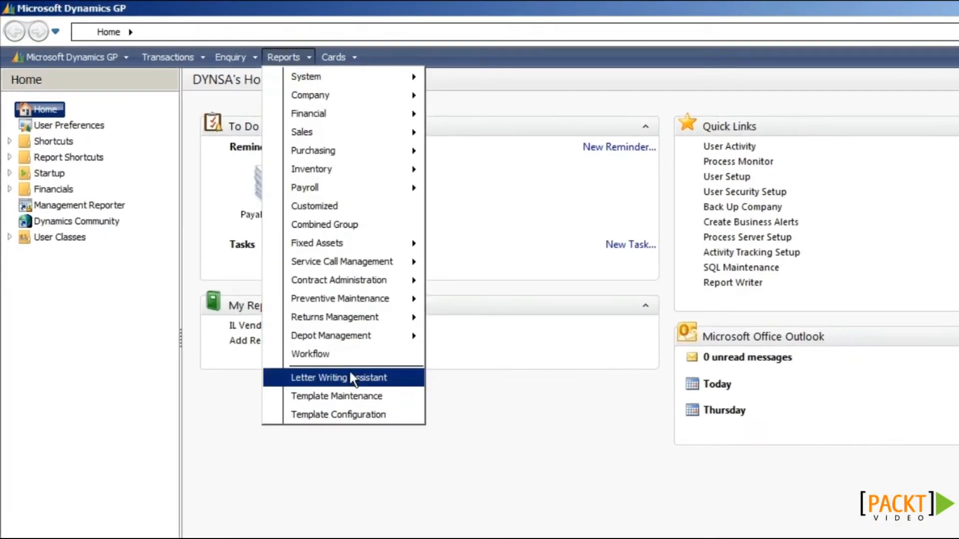
{"action": "left_click", "coordinate": [291, 311]}
{"action": "left_click", "coordinate": [341, 386]}
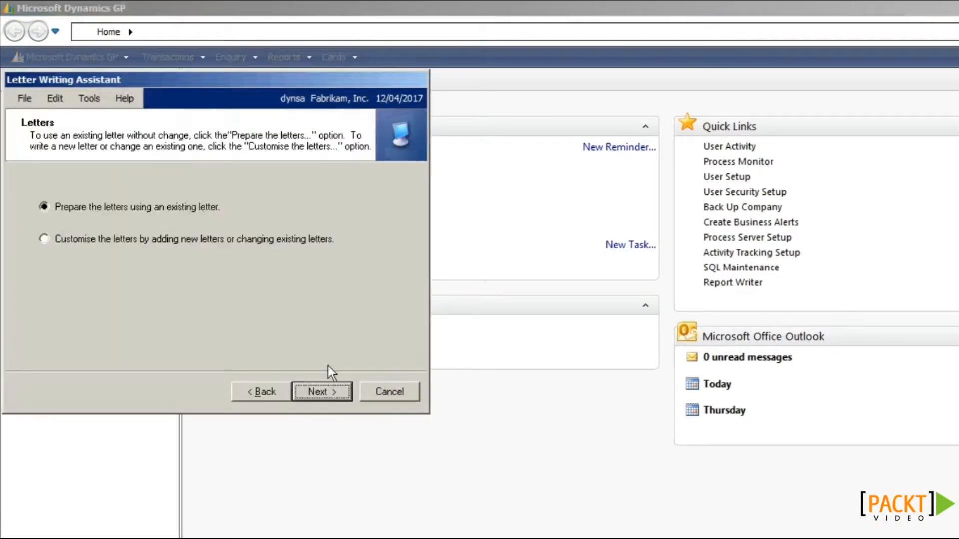
{"action": "left_click", "coordinate": [164, 240]}
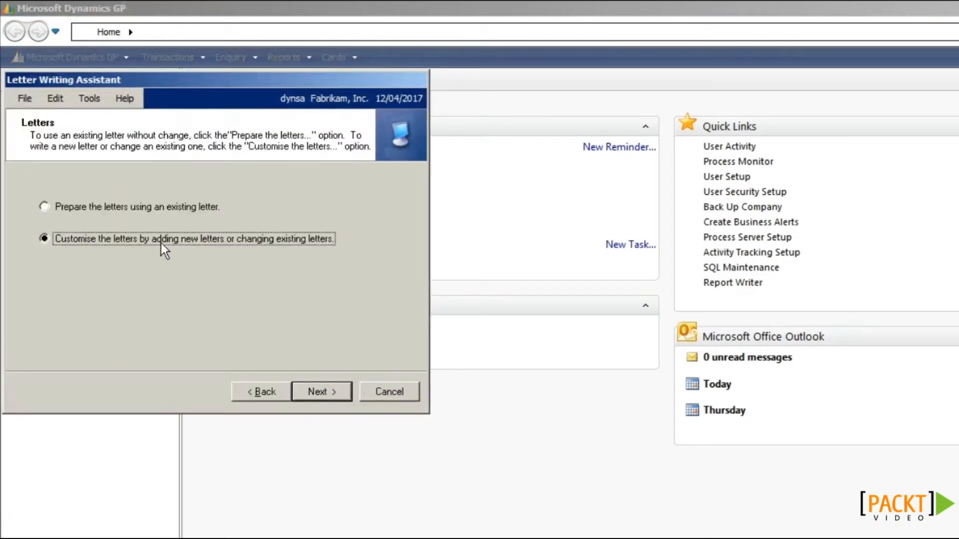
{"action": "left_click", "coordinate": [320, 395]}
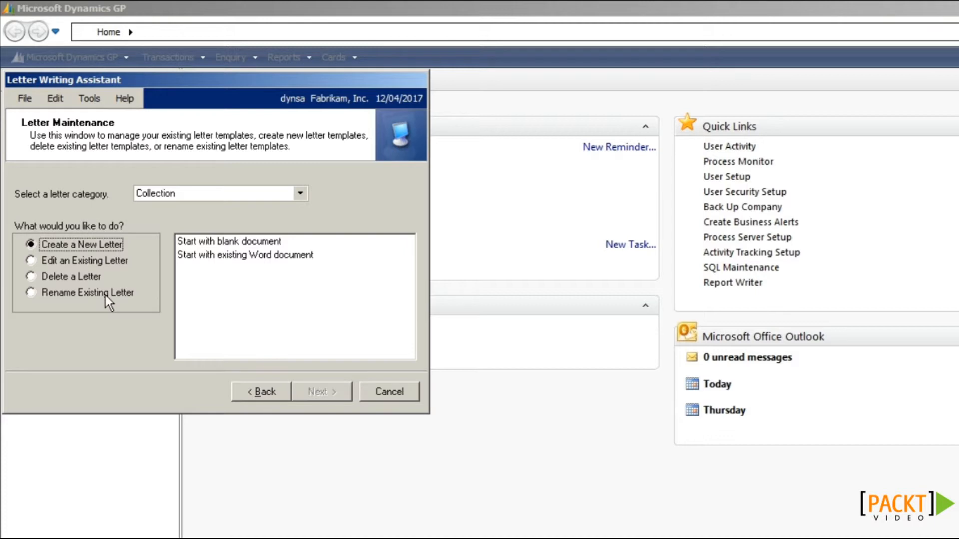
{"action": "left_click", "coordinate": [299, 193]}
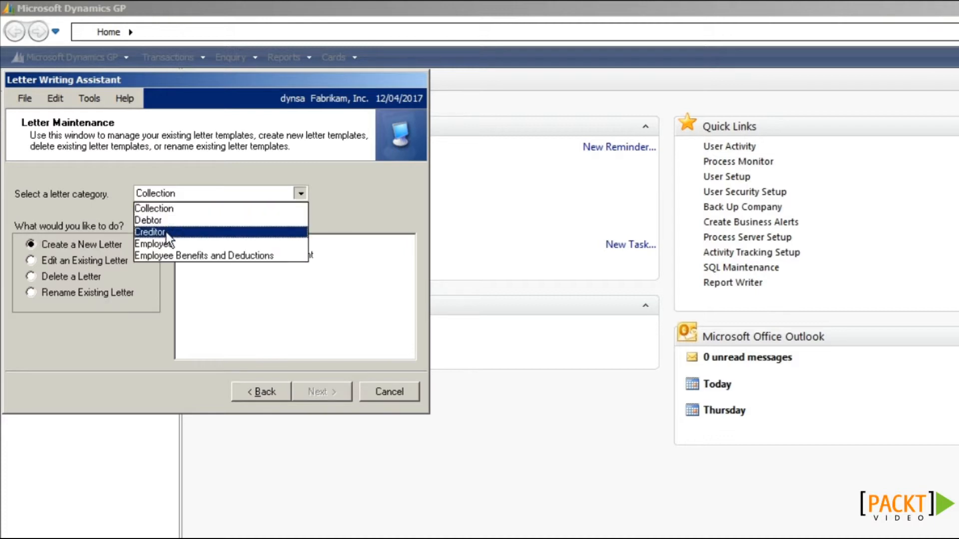
{"action": "left_click", "coordinate": [180, 231]}
{"action": "left_click", "coordinate": [73, 261]}
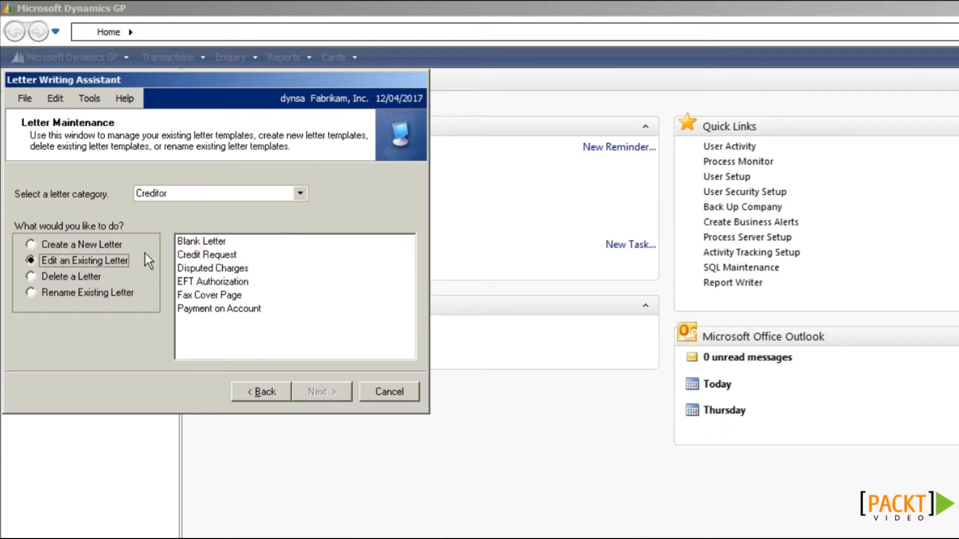
{"action": "left_click", "coordinate": [247, 253]}
{"action": "left_click", "coordinate": [310, 393]}
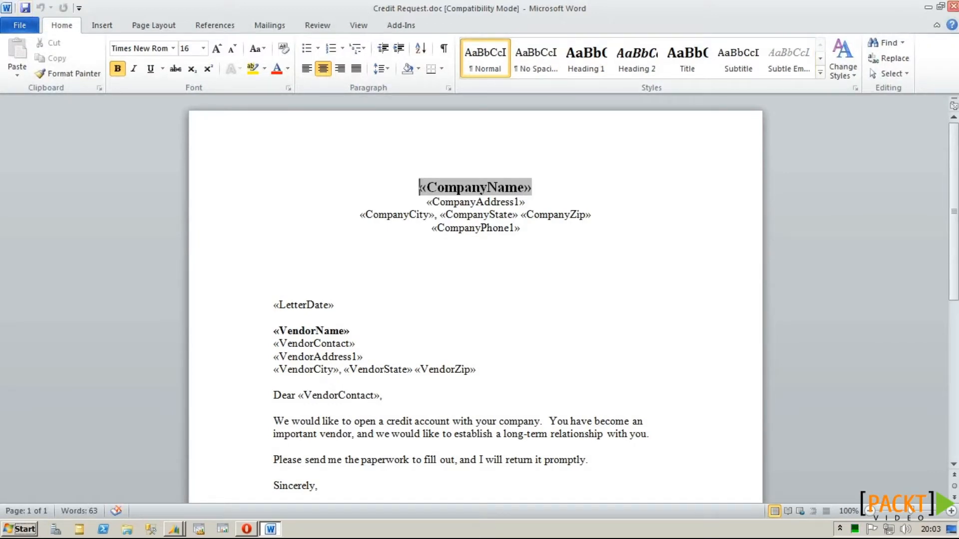
{"action": "left_click", "coordinate": [952, 6]}
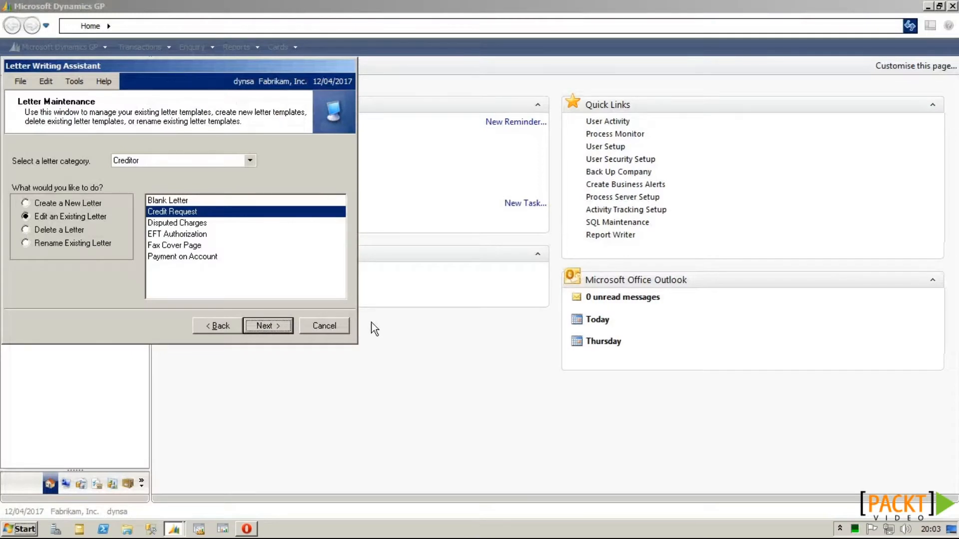
Step: Exit the Letter Writing Assistant and load the Purchasing > Vendors > IL Vendor Balance SmartList
{"action": "left_click", "coordinate": [335, 326]}
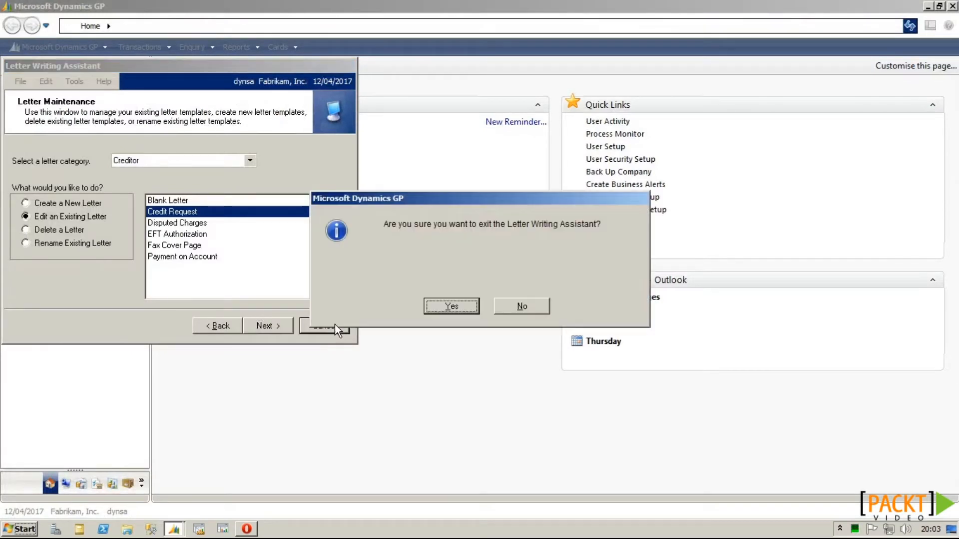
{"action": "left_click", "coordinate": [451, 306]}
{"action": "left_click", "coordinate": [77, 51]}
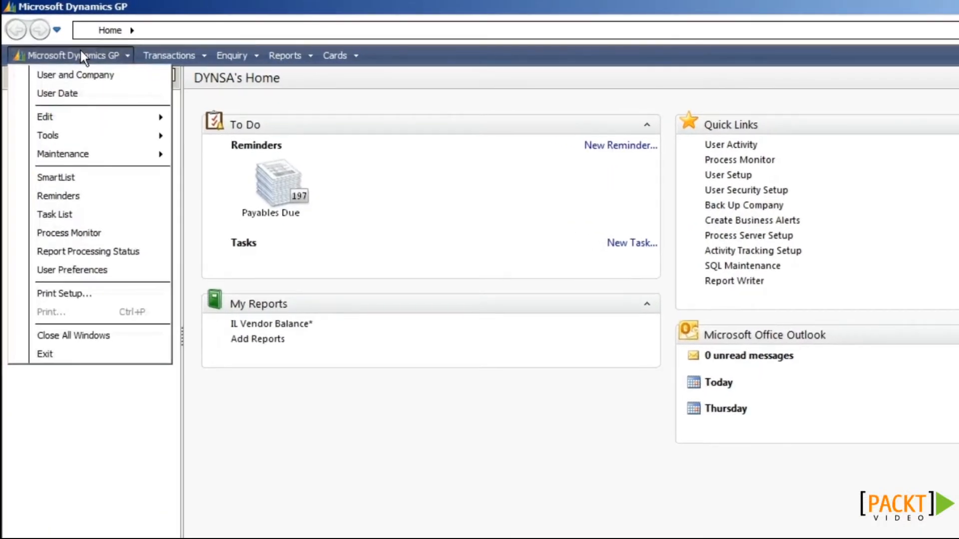
{"action": "left_click", "coordinate": [77, 164]}
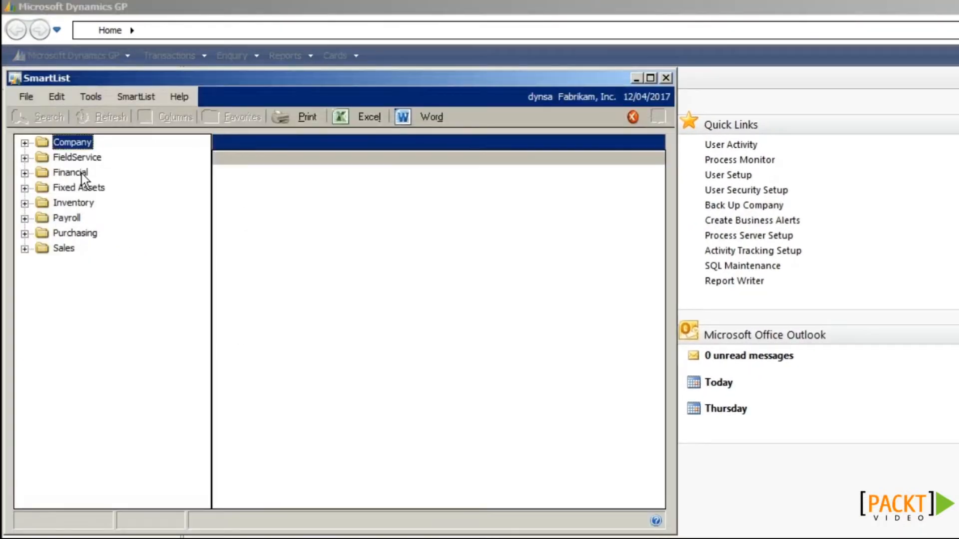
{"action": "left_click", "coordinate": [25, 233]}
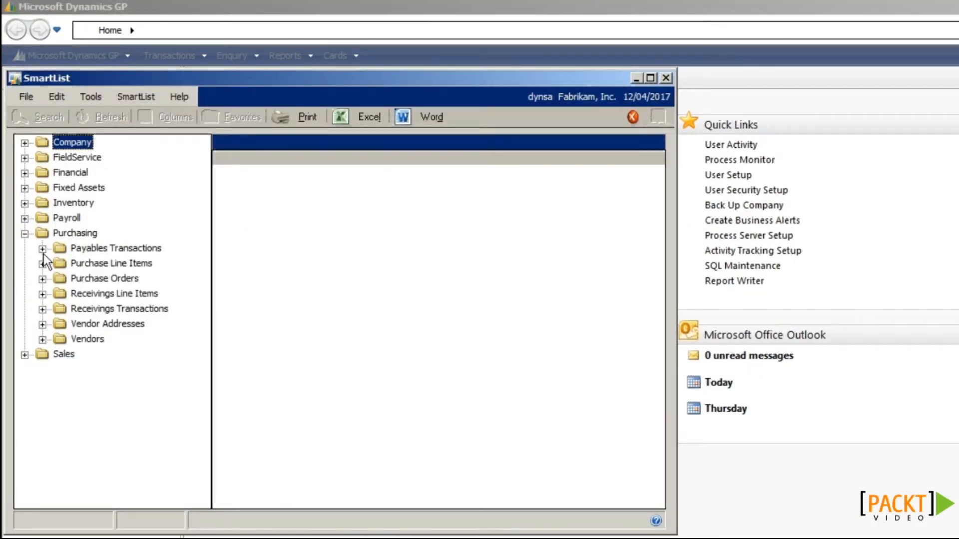
{"action": "left_click", "coordinate": [43, 339]}
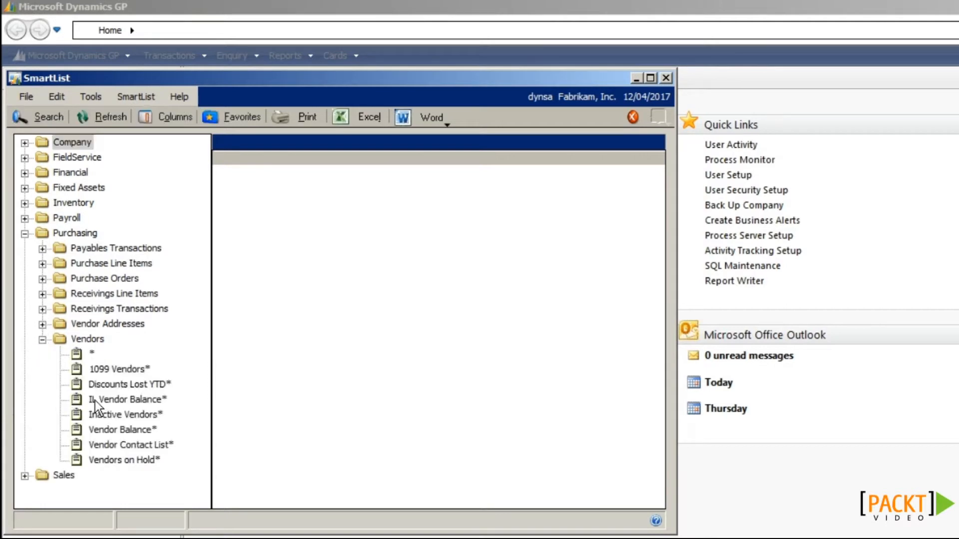
{"action": "left_click", "coordinate": [95, 401]}
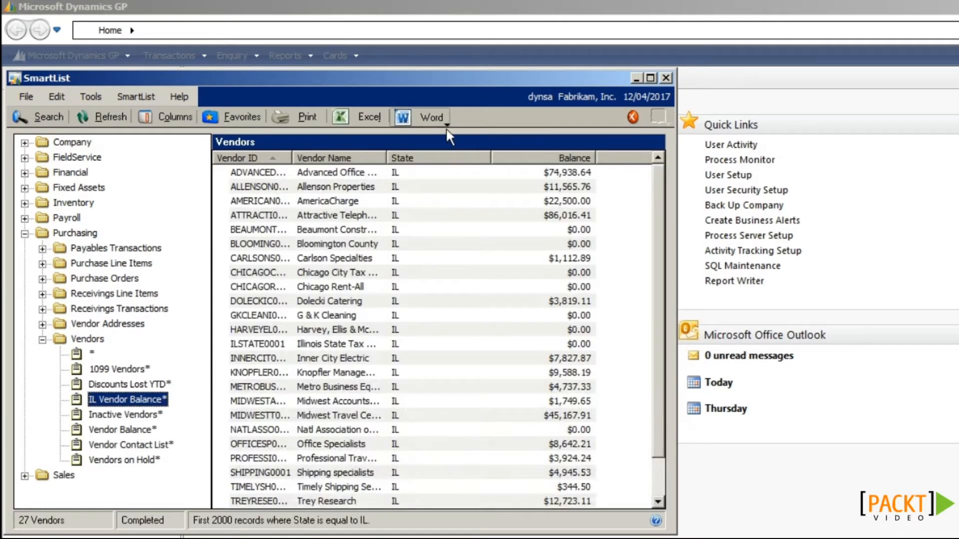
Step: Prepare a Credit Request creditor letter in Word for only the marked creditors
{"action": "left_click", "coordinate": [447, 125]}
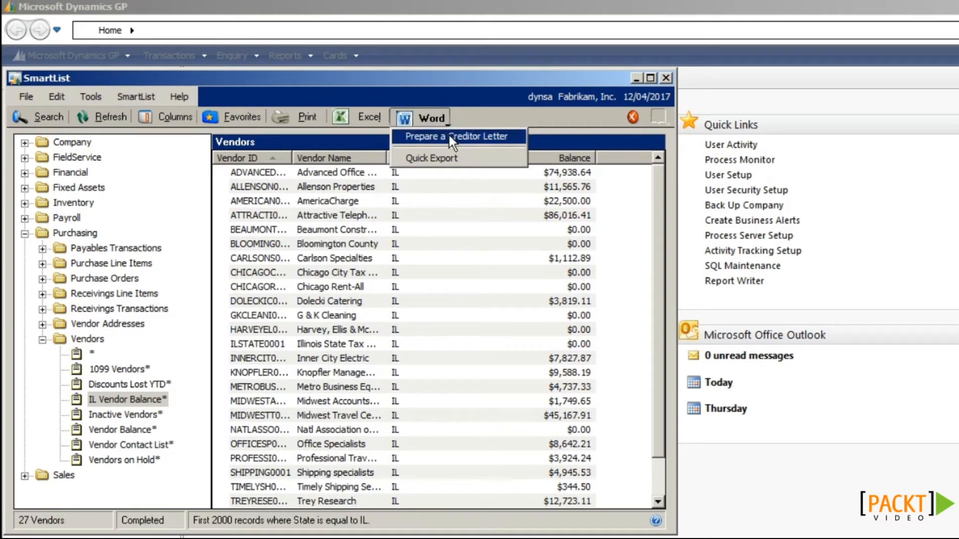
{"action": "left_click", "coordinate": [470, 135]}
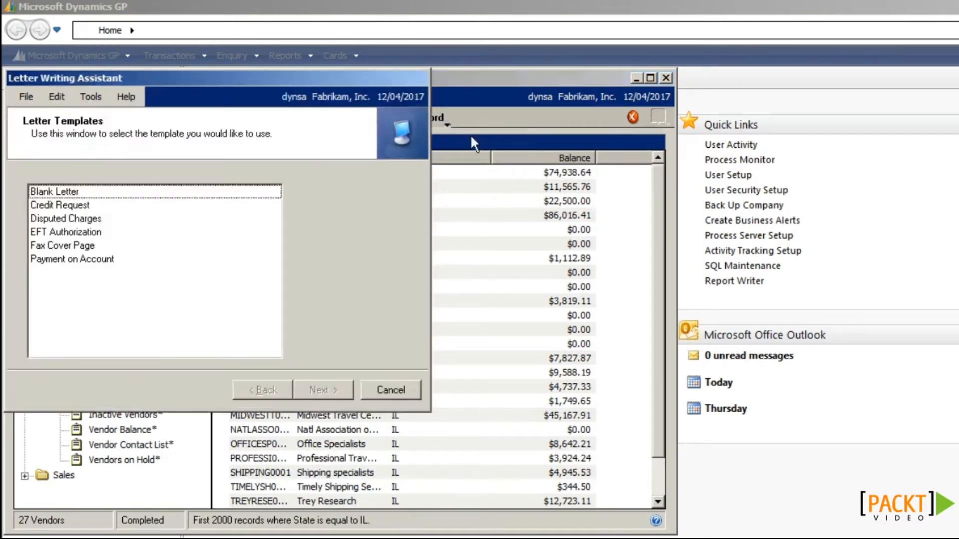
{"action": "key", "text": "Down"}
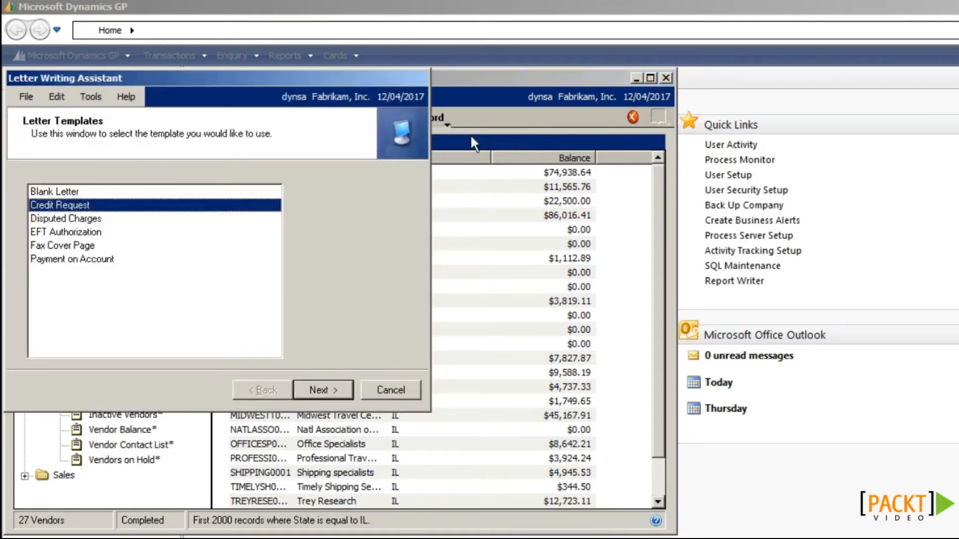
{"action": "key", "text": "Return"}
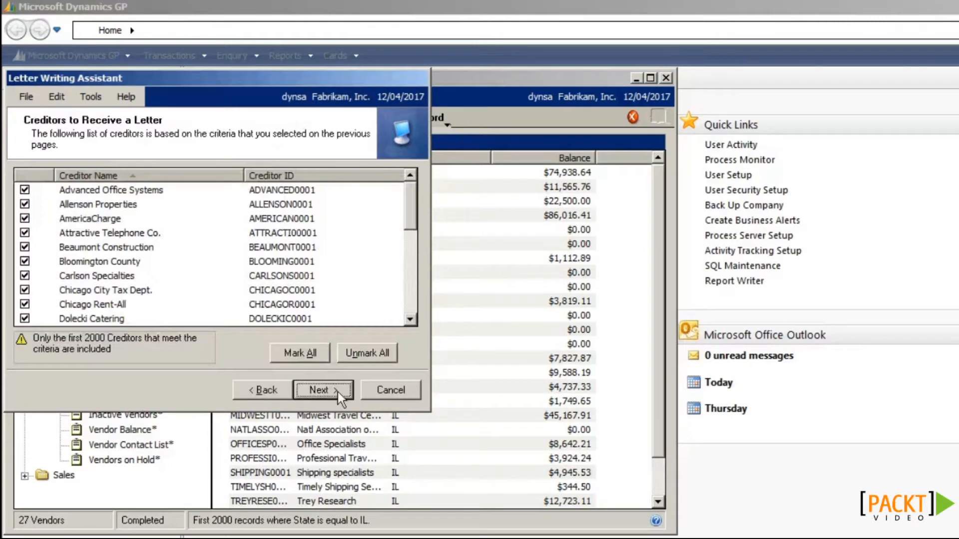
{"action": "left_click", "coordinate": [367, 352]}
{"action": "left_click", "coordinate": [24, 189]}
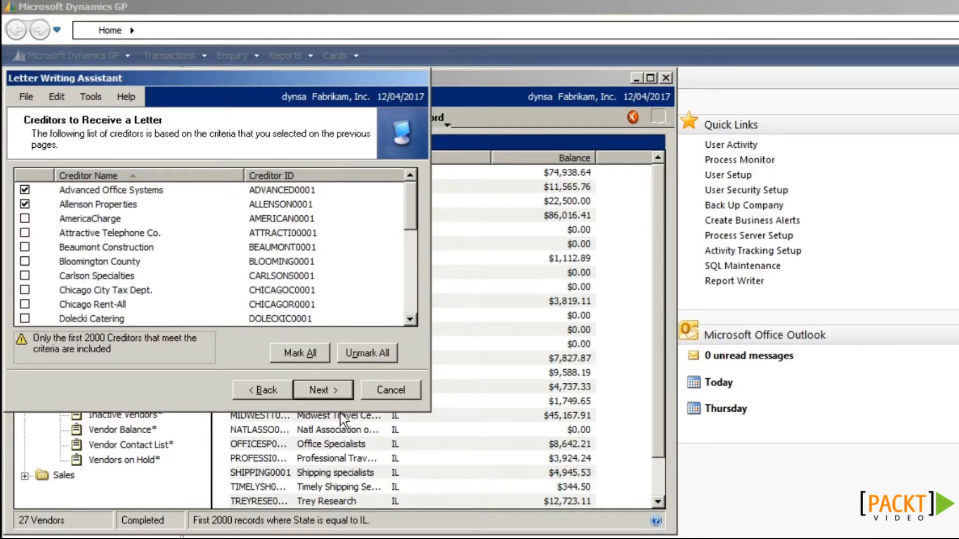
{"action": "left_click", "coordinate": [330, 390]}
{"action": "left_click", "coordinate": [331, 385]}
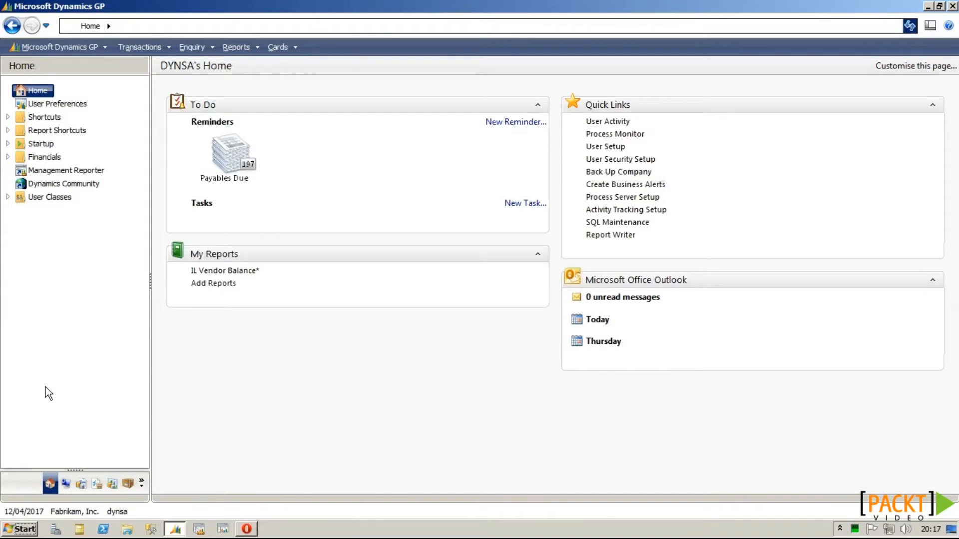
Step: Open Purchasing's Payables Transactions list and preview the 11/04/2017 invoice details
{"action": "left_click", "coordinate": [96, 483]}
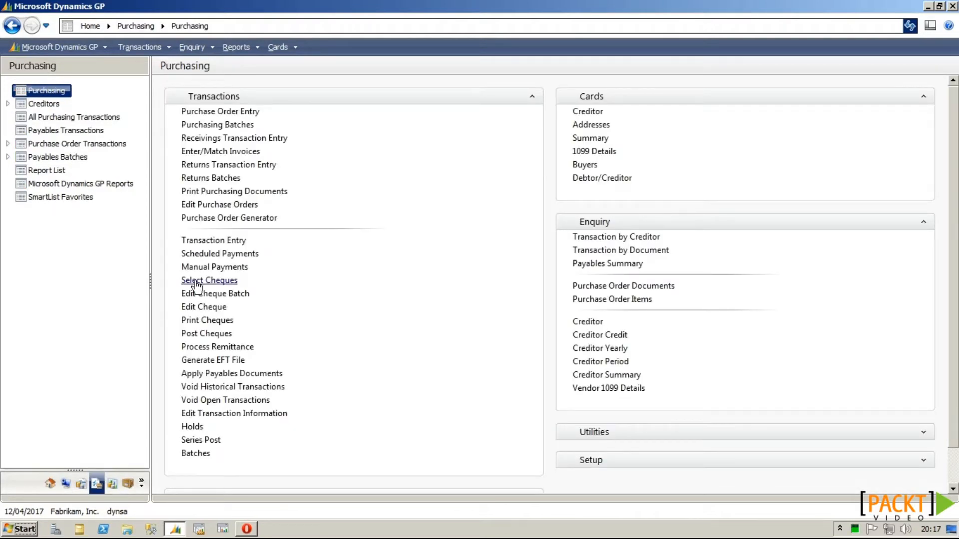
{"action": "left_click", "coordinate": [91, 131]}
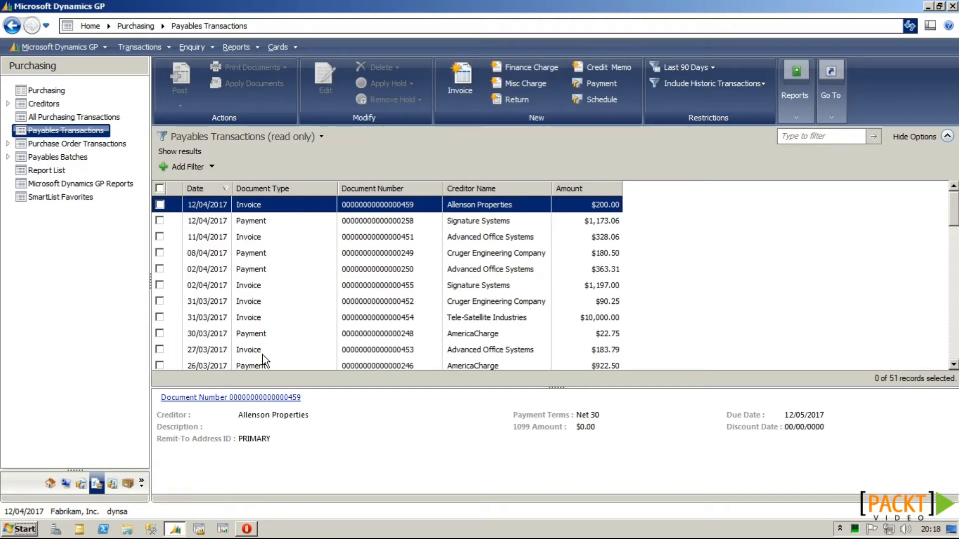
{"action": "left_click", "coordinate": [255, 238]}
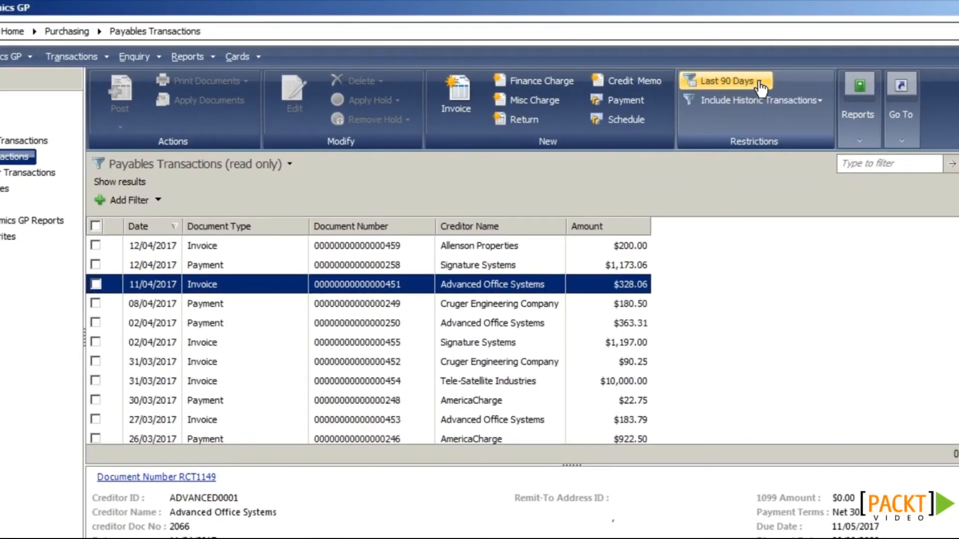
Step: Set the list to Exclude Historic Transactions, leaving only the 4 open invoices
{"action": "left_click", "coordinate": [759, 84]}
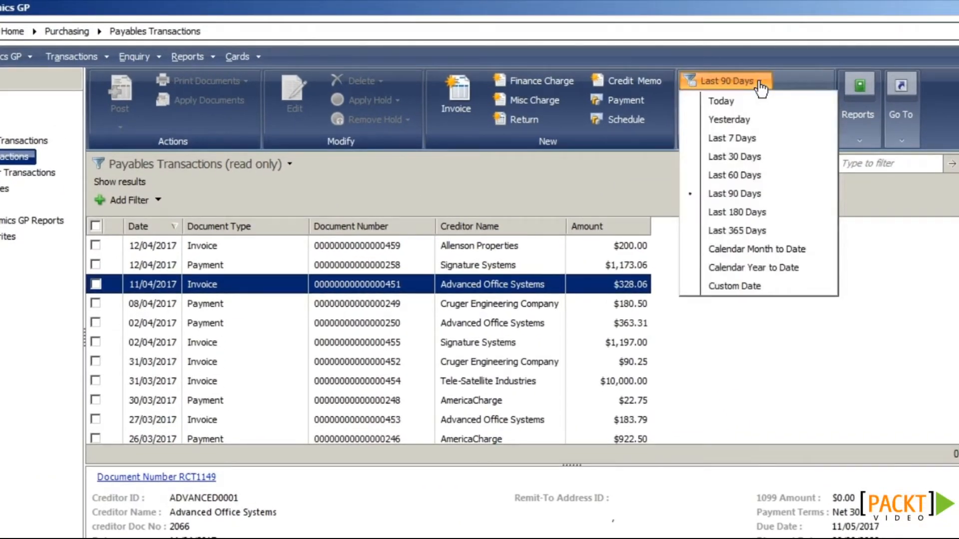
{"action": "left_click", "coordinate": [761, 86]}
{"action": "left_click", "coordinate": [754, 105]}
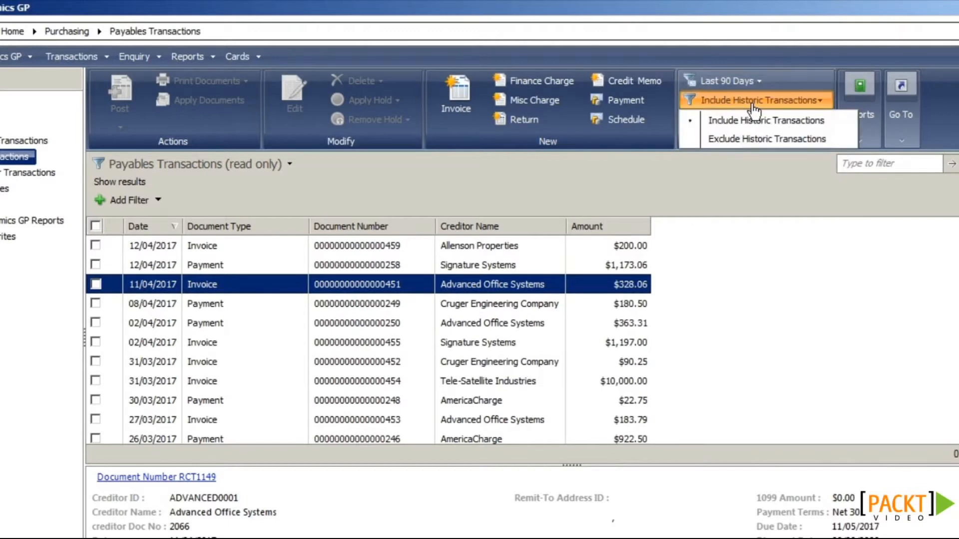
{"action": "left_click", "coordinate": [749, 140]}
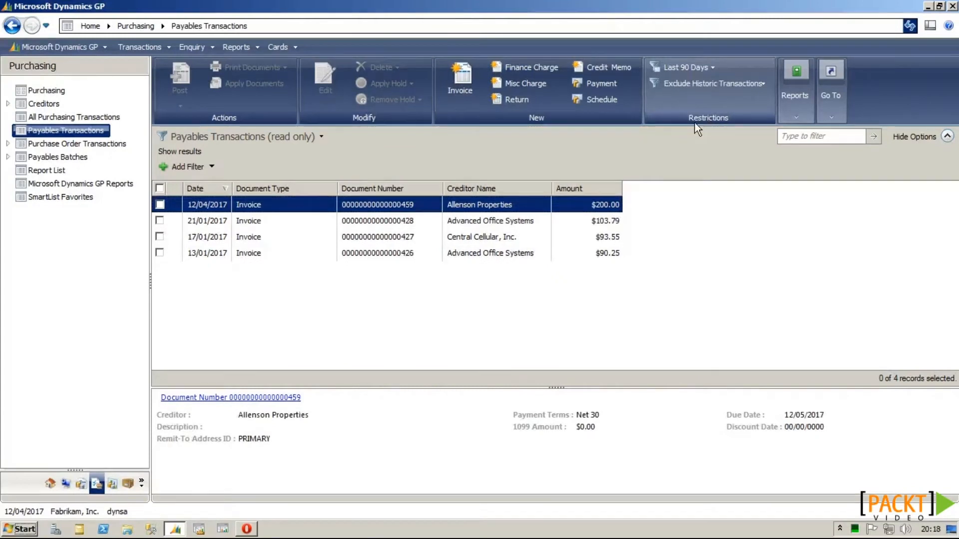
Step: Tick and untick the 12/04/2017 invoice's checkbox
{"action": "left_click", "coordinate": [160, 205]}
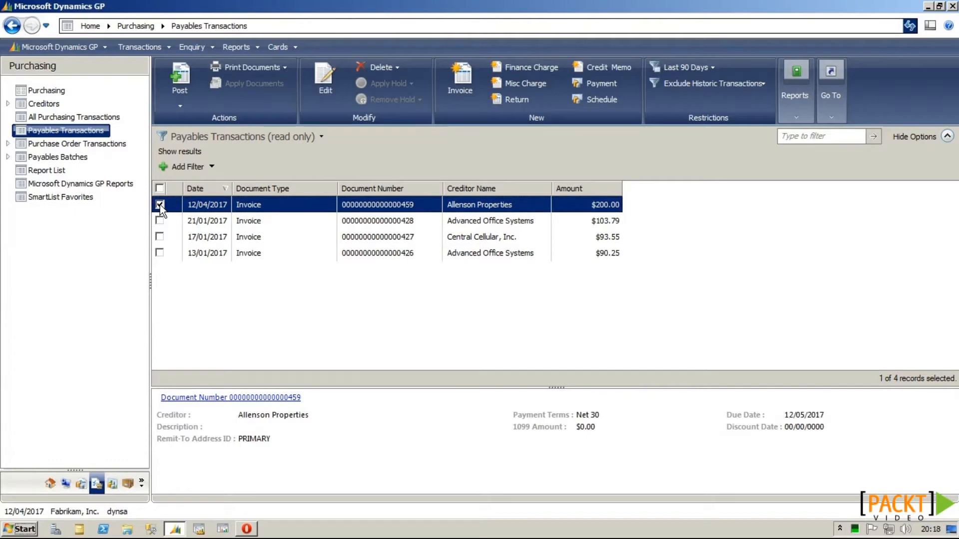
{"action": "left_click", "coordinate": [160, 205]}
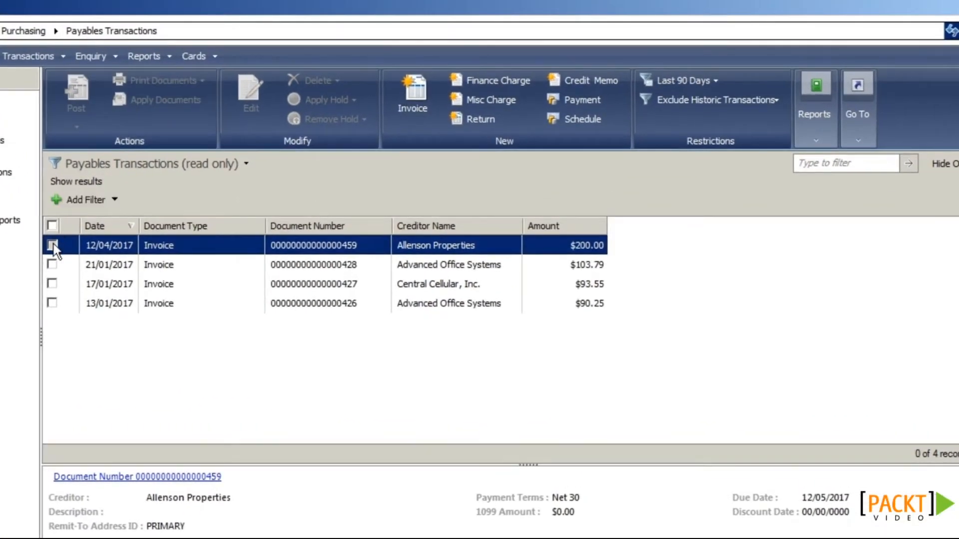
{"action": "left_click", "coordinate": [53, 245]}
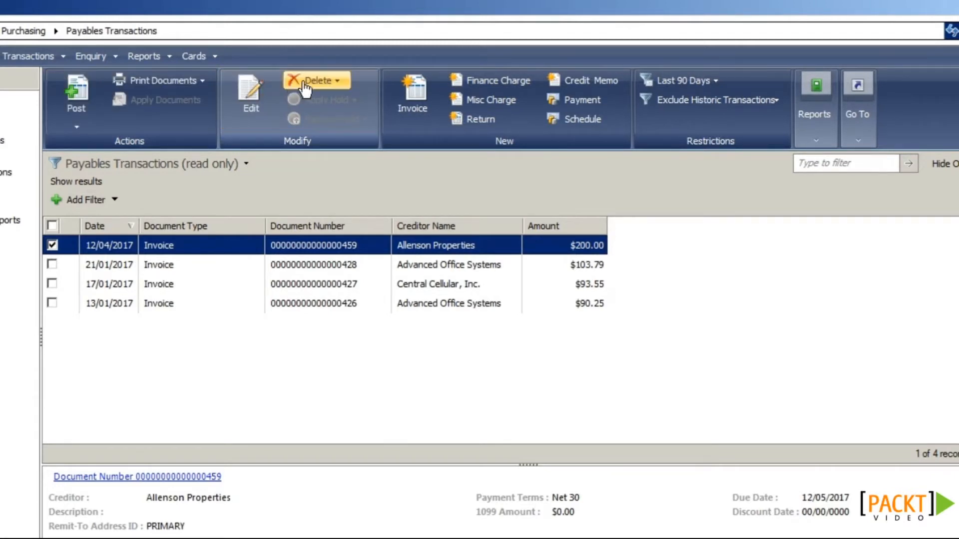
{"action": "left_click", "coordinate": [52, 245]}
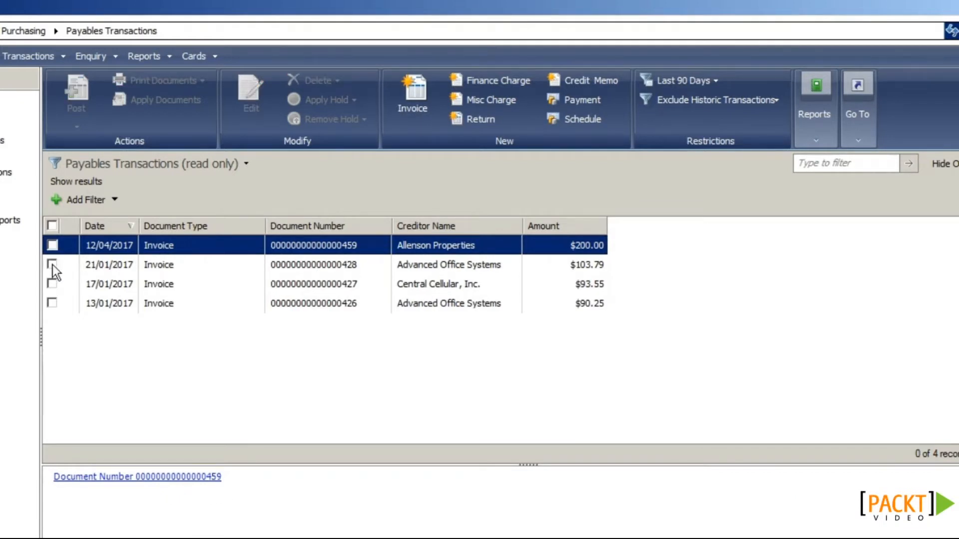
Step: Put the 21/01/2017 Advanced Office Systems invoice on hold and refresh the list
{"action": "left_click", "coordinate": [52, 265]}
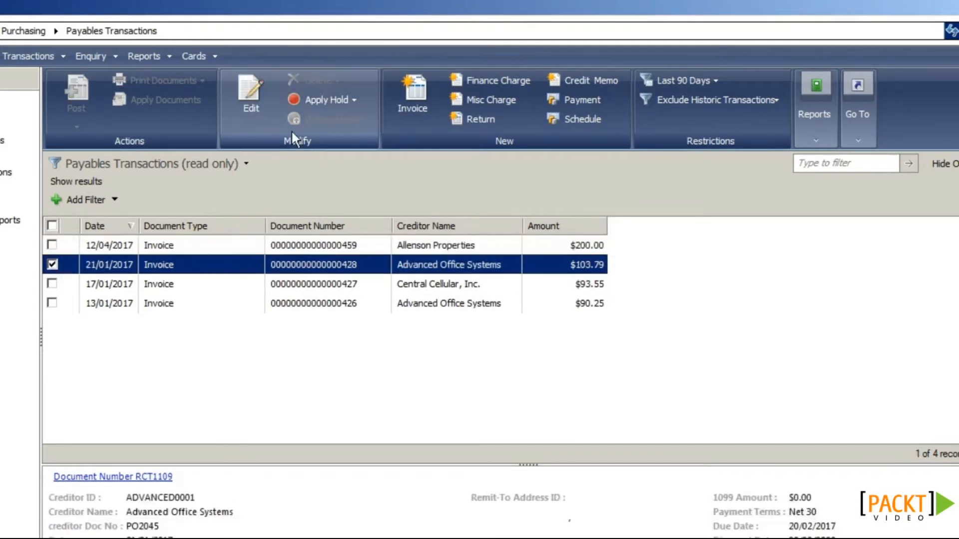
{"action": "left_click", "coordinate": [325, 106]}
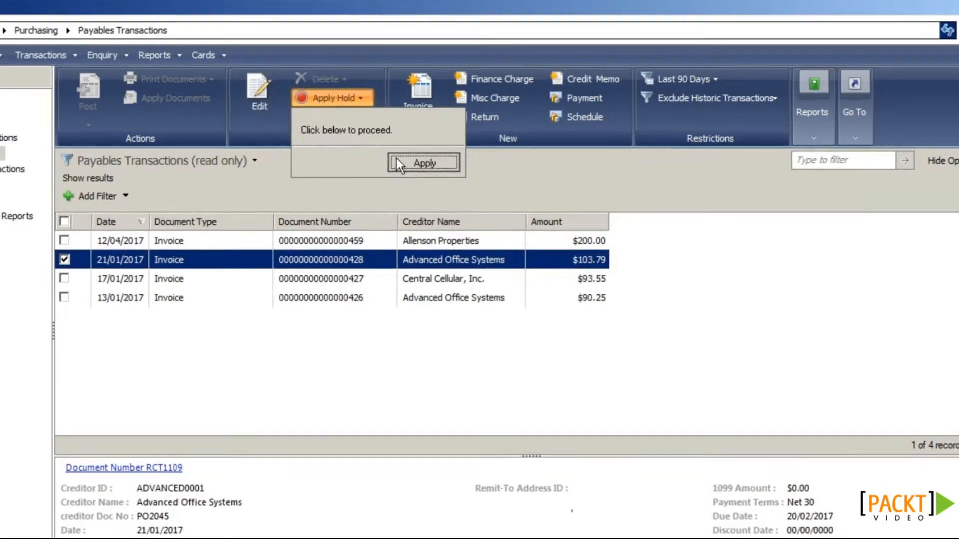
{"action": "left_click", "coordinate": [407, 164]}
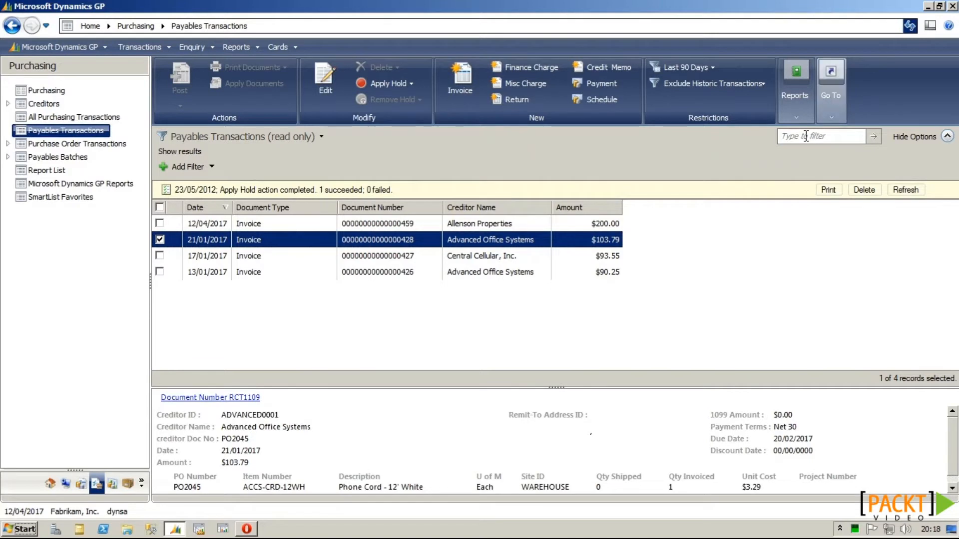
{"action": "left_click", "coordinate": [913, 29]}
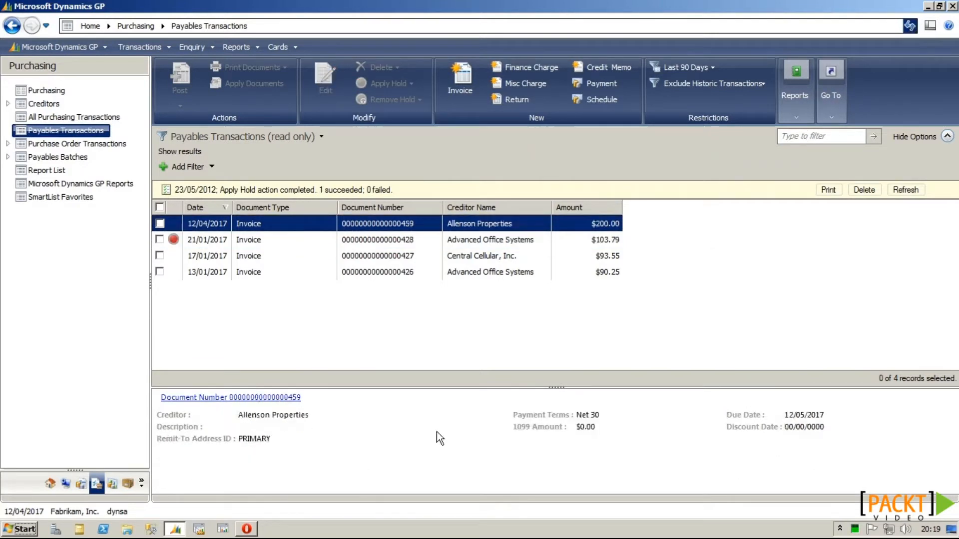
Step: Remove the hold from that $103.79 invoice and refresh to confirm it is released
{"action": "left_click", "coordinate": [172, 240]}
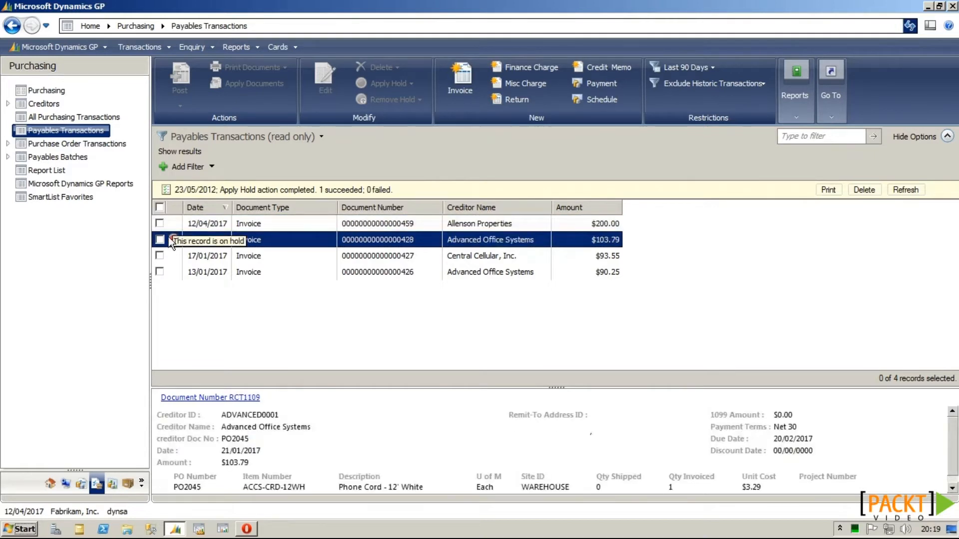
{"action": "left_click", "coordinate": [160, 240]}
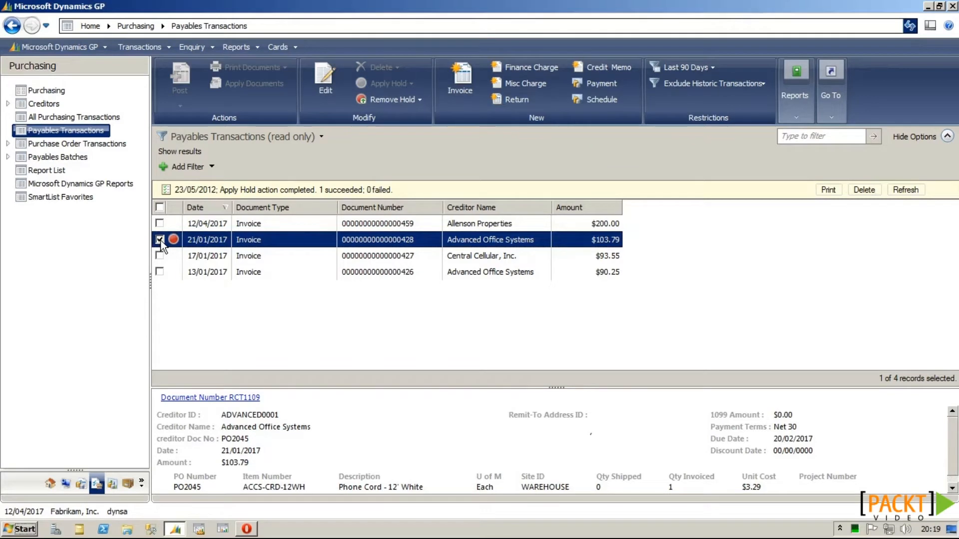
{"action": "left_click", "coordinate": [418, 100]}
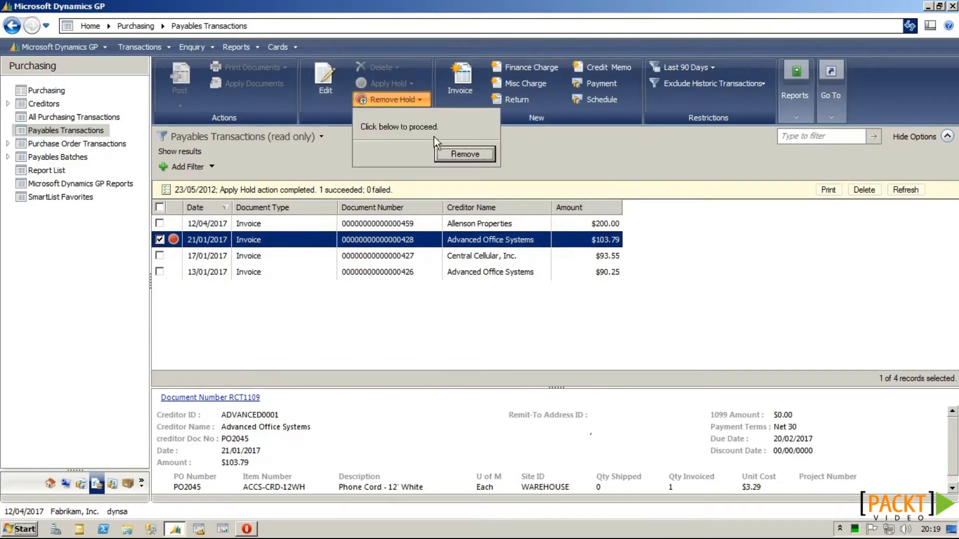
{"action": "left_click", "coordinate": [455, 156]}
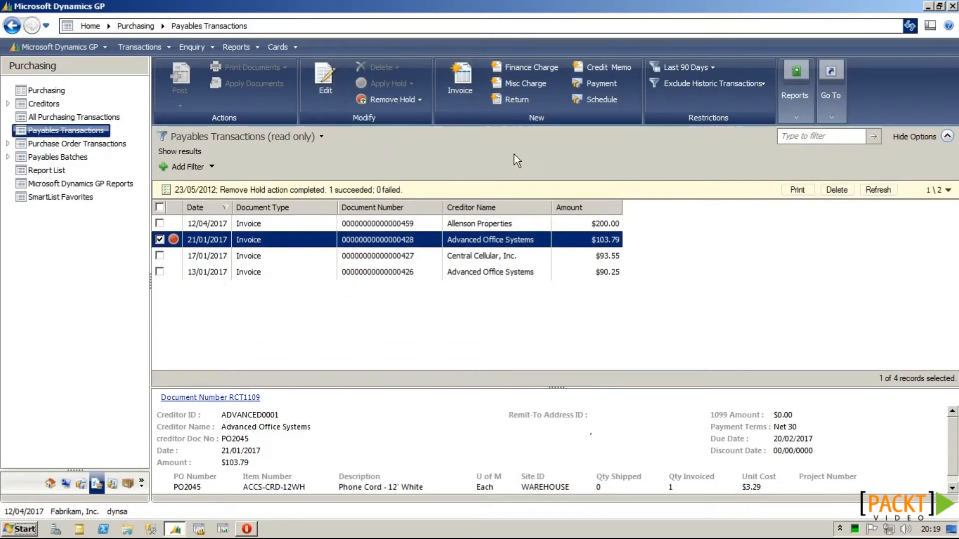
{"action": "left_click", "coordinate": [910, 26]}
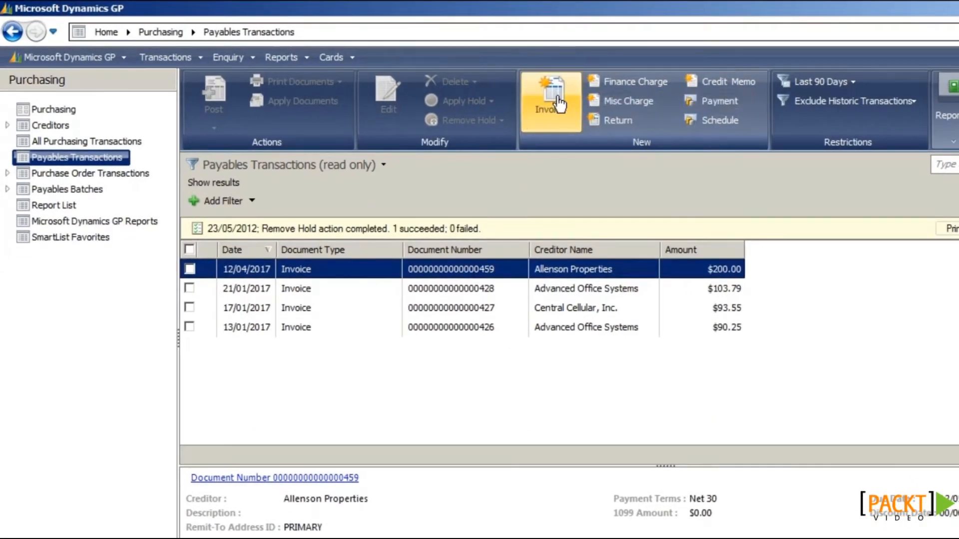
Step: Open and close the manual payment window, then mark the 12/04/2017 invoice and browse related actions
{"action": "left_click", "coordinate": [714, 104]}
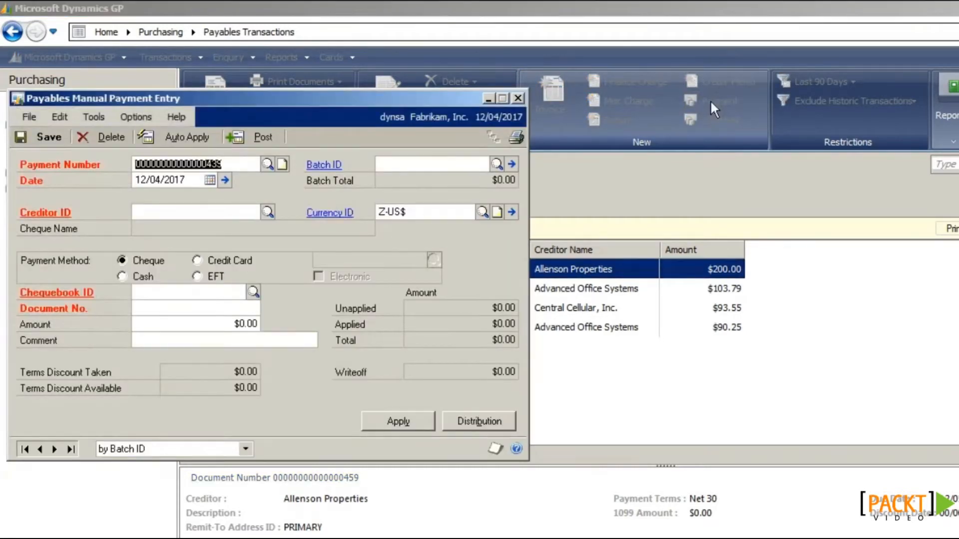
{"action": "left_click", "coordinate": [518, 99]}
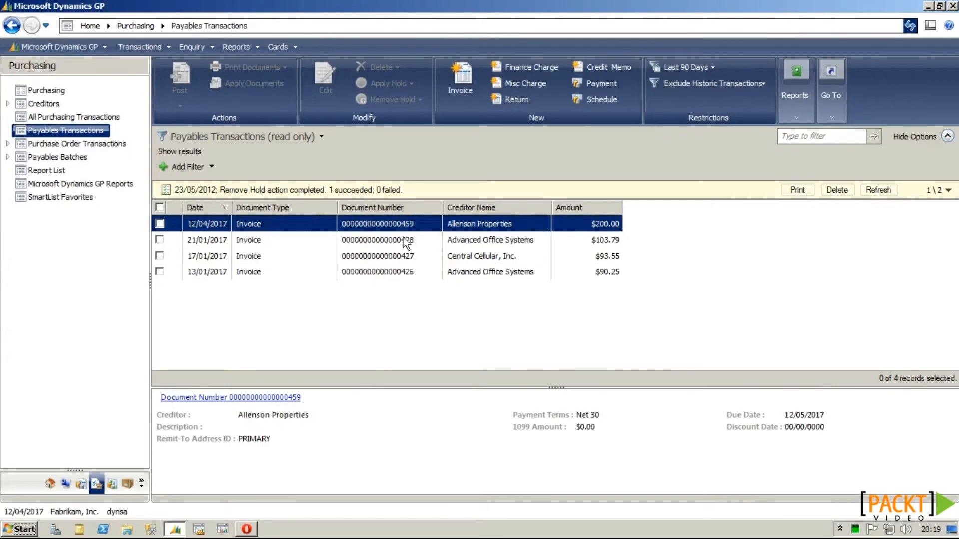
{"action": "left_click", "coordinate": [162, 227]}
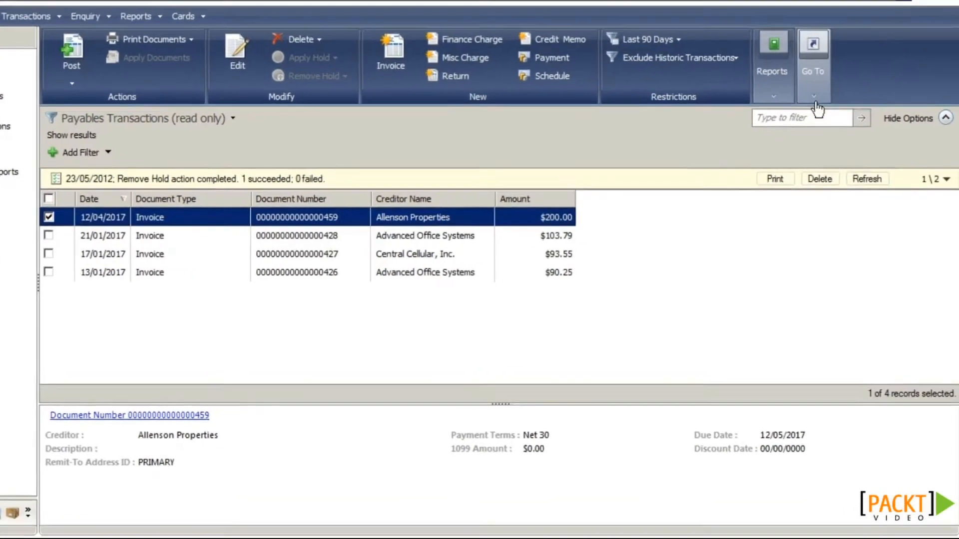
{"action": "left_click", "coordinate": [831, 117]}
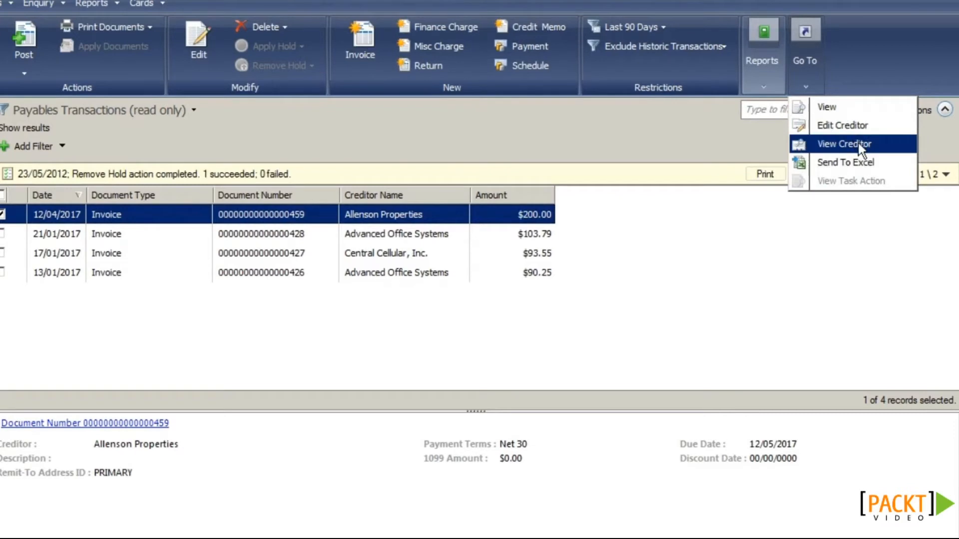
{"action": "left_click", "coordinate": [4, 197]}
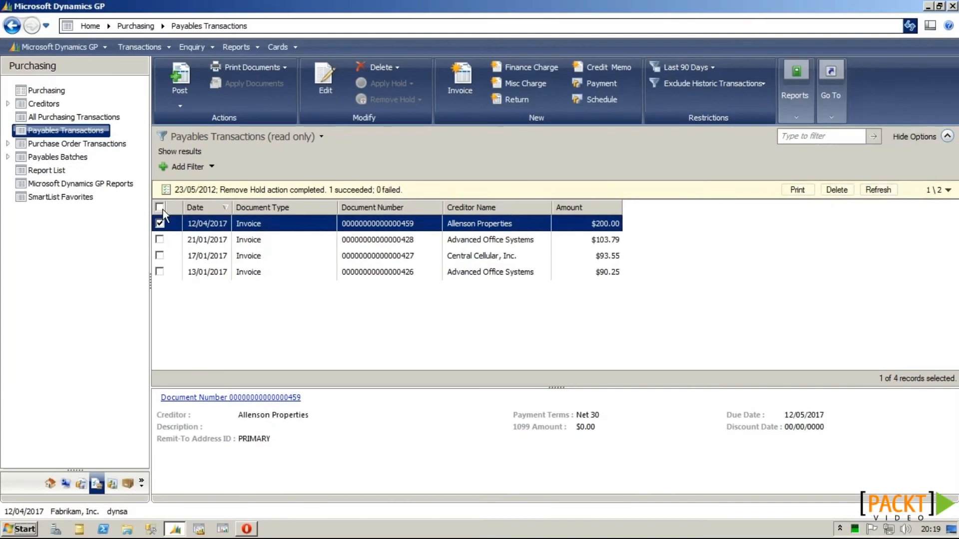
Step: Select all four invoices and send them to Excel
{"action": "left_click", "coordinate": [159, 207]}
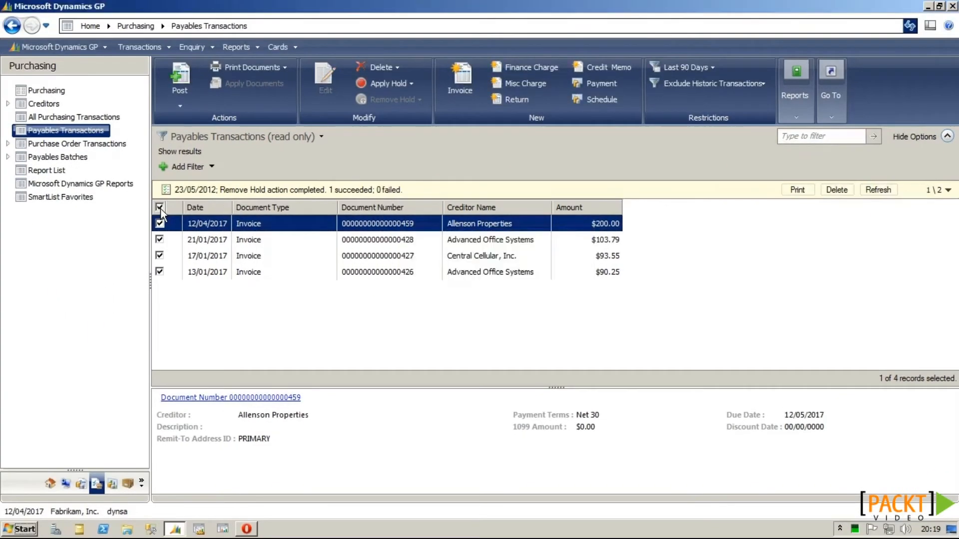
{"action": "left_click", "coordinate": [823, 124]}
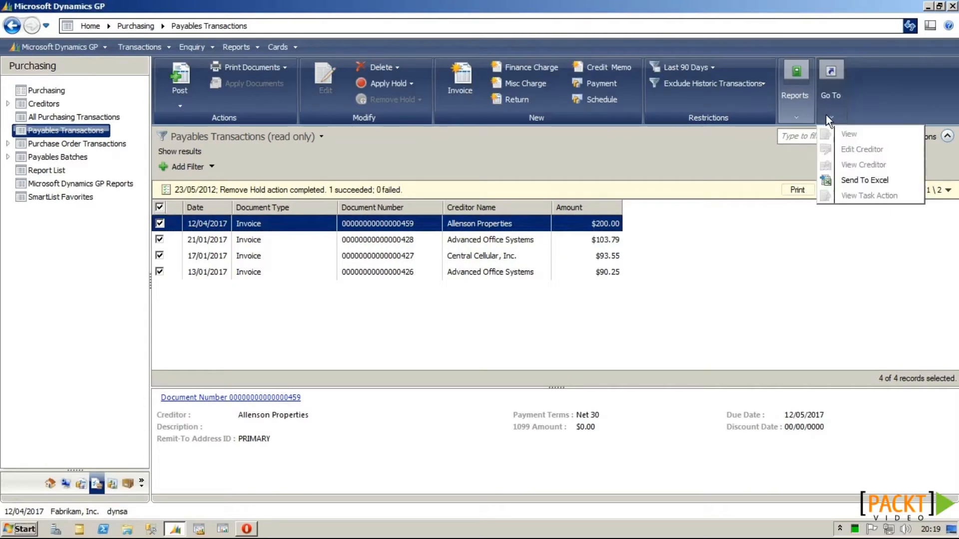
{"action": "left_click", "coordinate": [849, 182]}
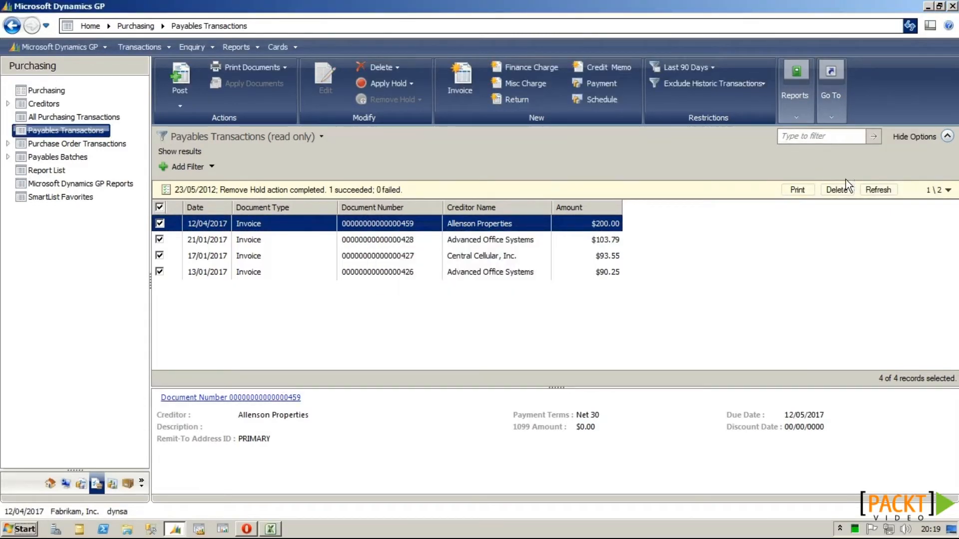
Step: Close the exported four-invoice Excel workbook without saving and return to Payables Transactions
{"action": "left_click", "coordinate": [270, 528]}
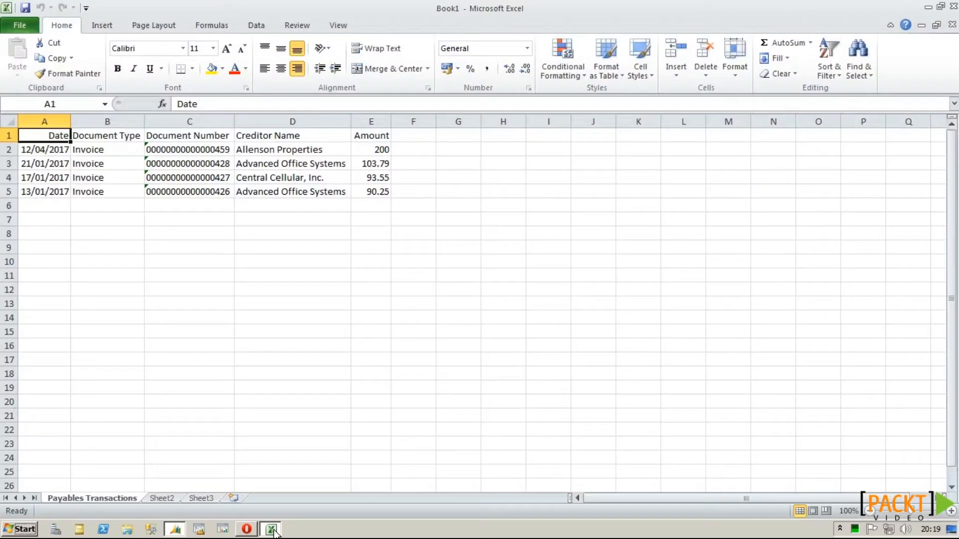
{"action": "left_click", "coordinate": [954, 7]}
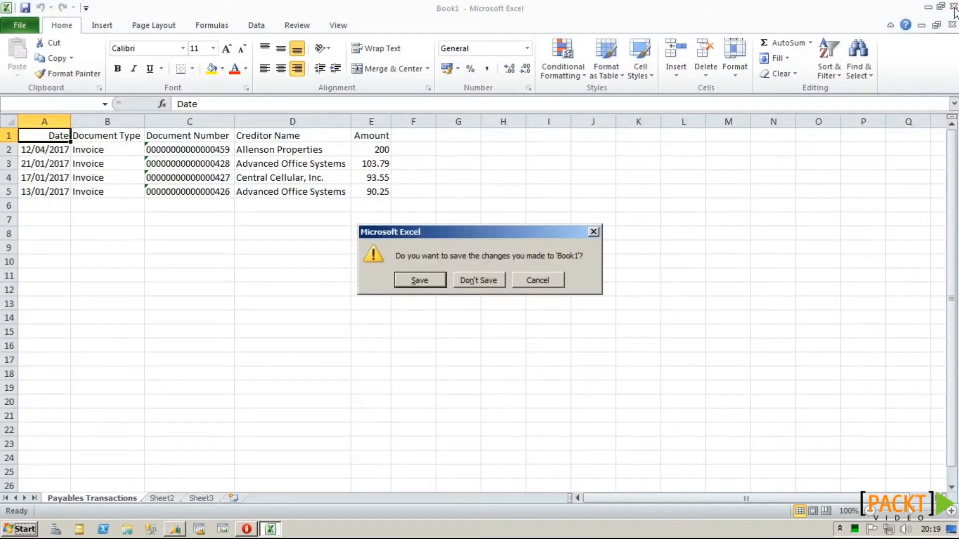
{"action": "left_click", "coordinate": [480, 280]}
{"action": "left_click", "coordinate": [791, 117]}
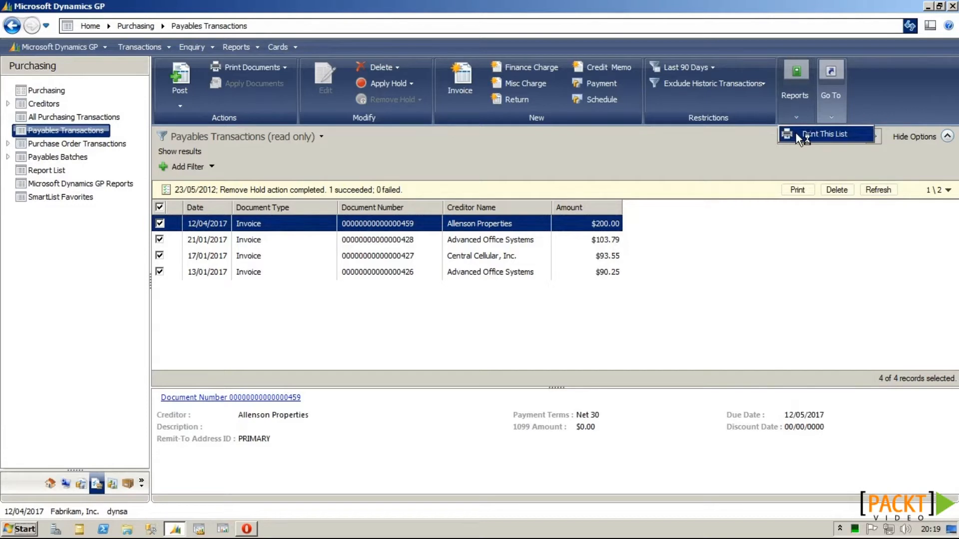
Step: Clear the invoice selection and include historic transactions in the payables list
{"action": "left_click", "coordinate": [160, 207]}
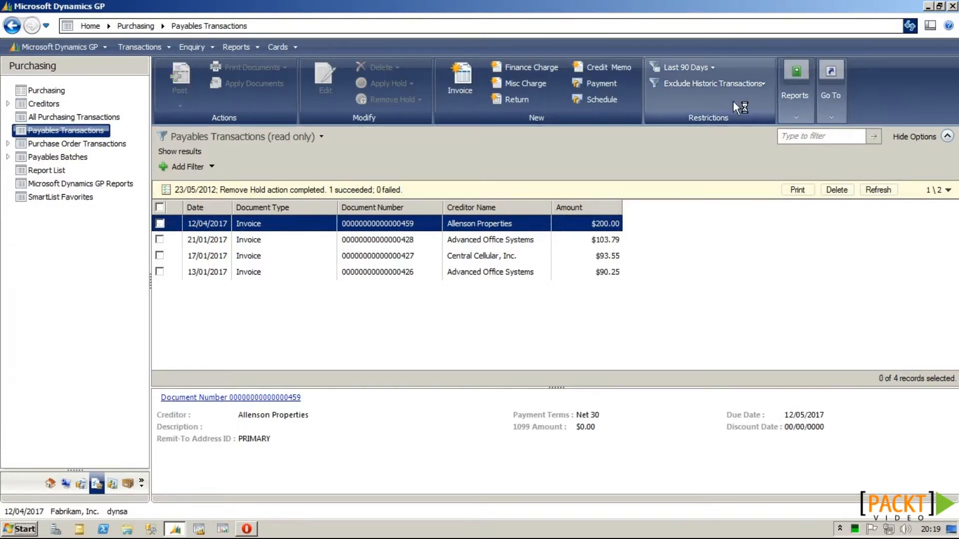
{"action": "left_click", "coordinate": [713, 83]}
{"action": "left_click", "coordinate": [732, 100]}
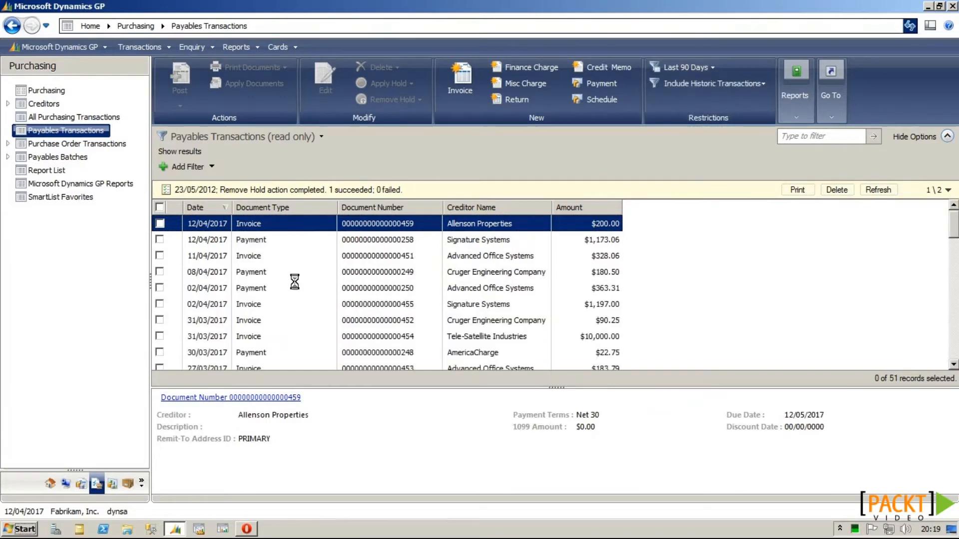
Step: Filter the list to Document Type Invoice, Return and Credit Memo
{"action": "left_click", "coordinate": [191, 167]}
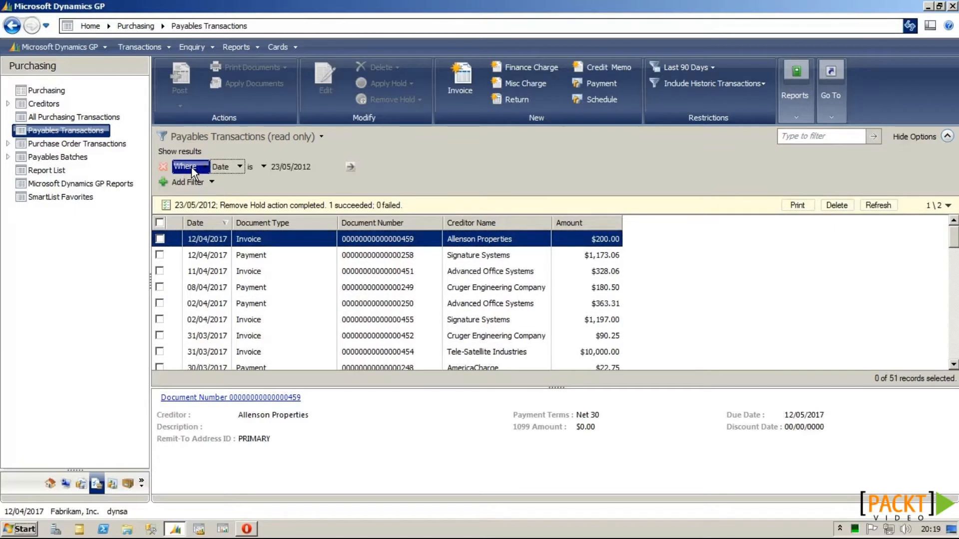
{"action": "left_click", "coordinate": [238, 166]}
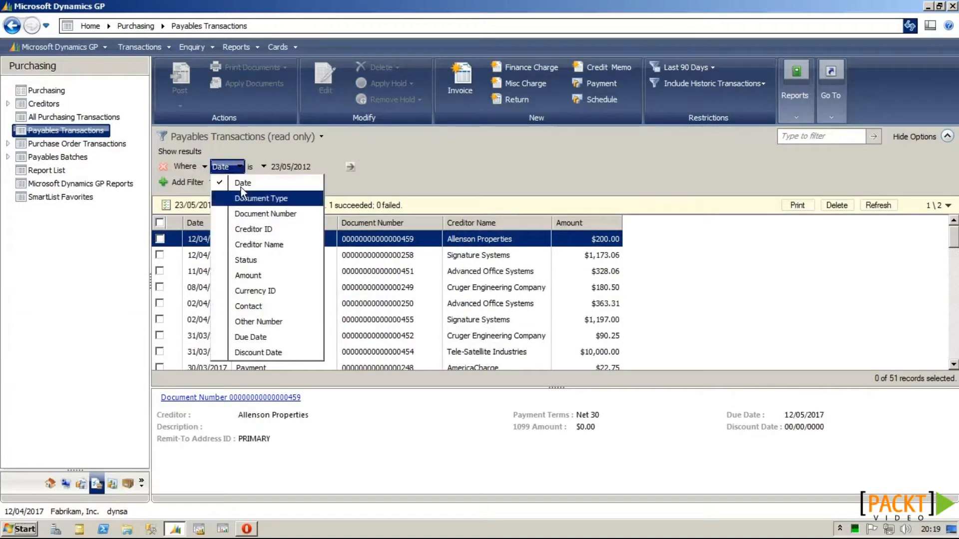
{"action": "left_click", "coordinate": [261, 199]}
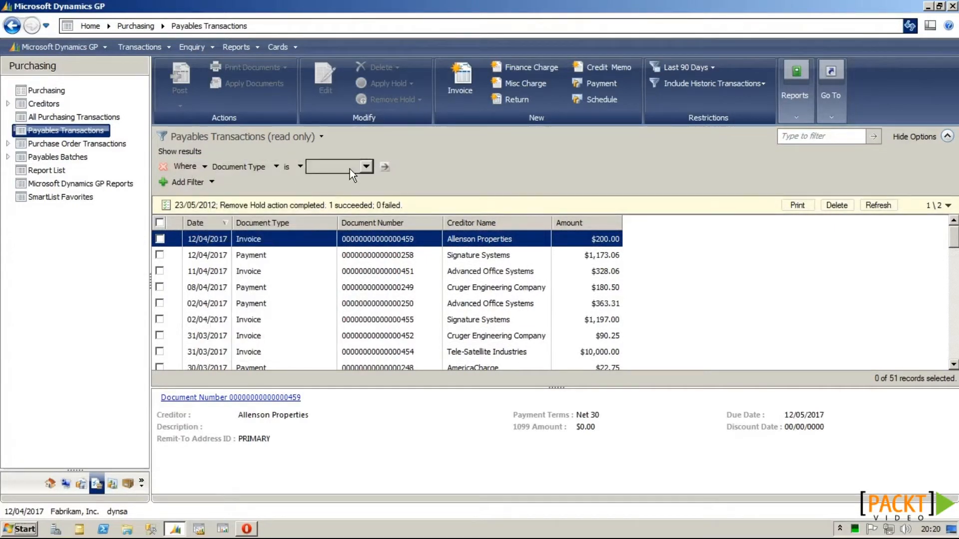
{"action": "left_click", "coordinate": [367, 167]}
{"action": "left_click", "coordinate": [334, 181]}
{"action": "left_click", "coordinate": [334, 215]}
{"action": "left_click", "coordinate": [334, 226]}
{"action": "left_click", "coordinate": [436, 185]}
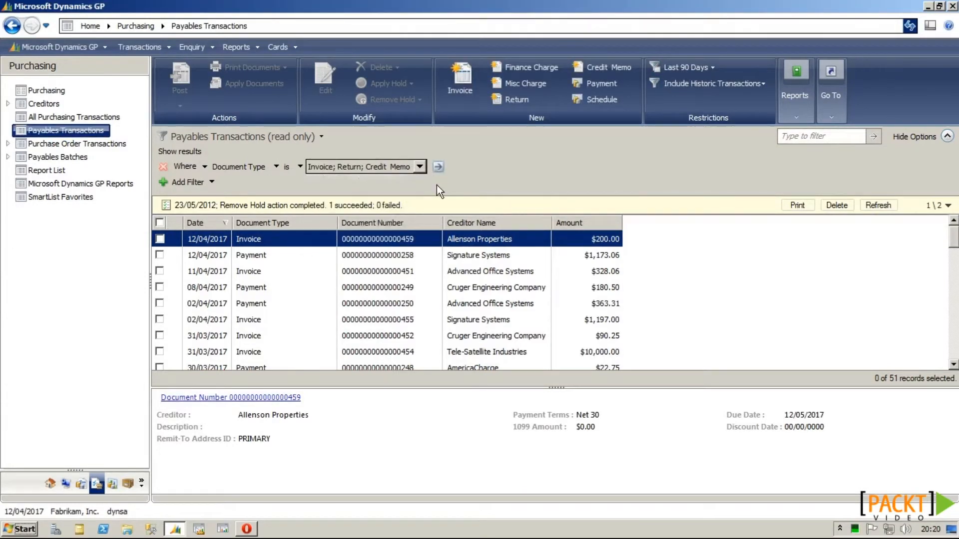
{"action": "left_click", "coordinate": [441, 169]}
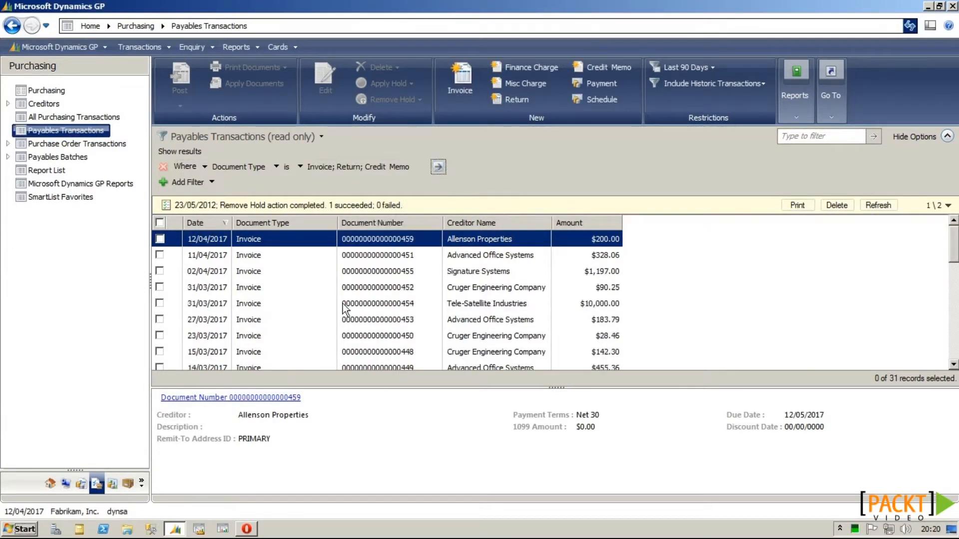
{"action": "mouse_move", "coordinate": [953, 259]}
{"action": "left_mouse_down"}
{"action": "mouse_move", "coordinate": [953, 362]}
{"action": "mouse_move", "coordinate": [951, 241]}
{"action": "left_mouse_up"}
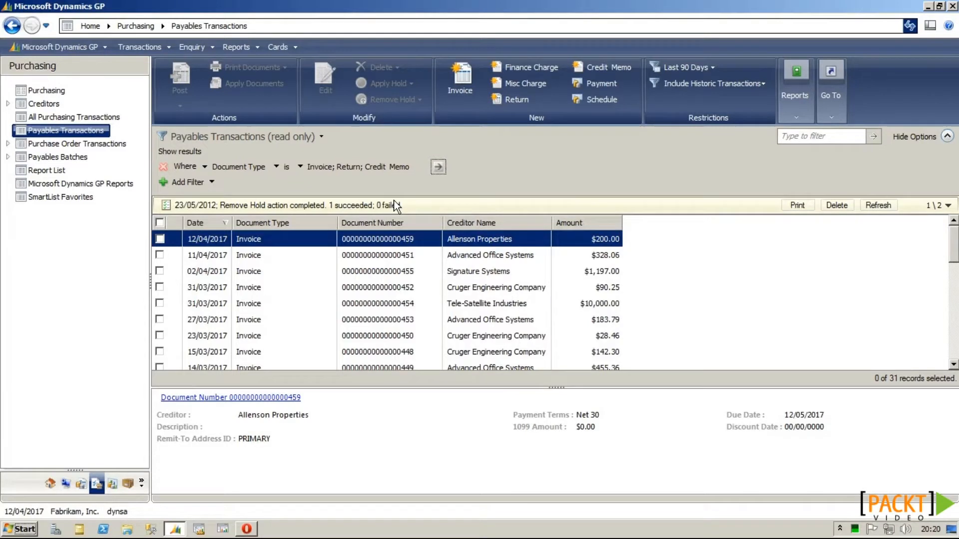
Step: Add a second filter for Creditor Name beginning with 'A' and apply both filters
{"action": "left_click", "coordinate": [186, 181]}
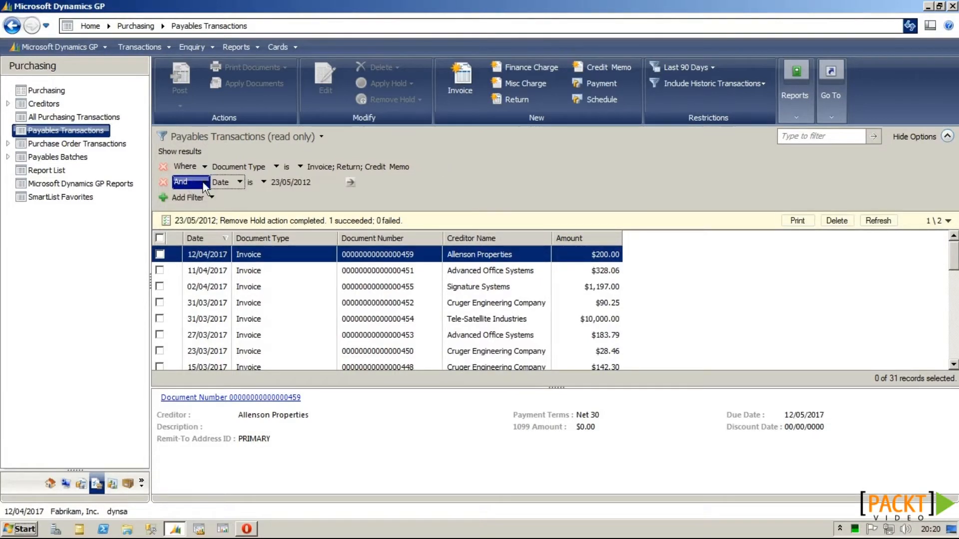
{"action": "left_click", "coordinate": [239, 182]}
{"action": "left_click", "coordinate": [248, 256]}
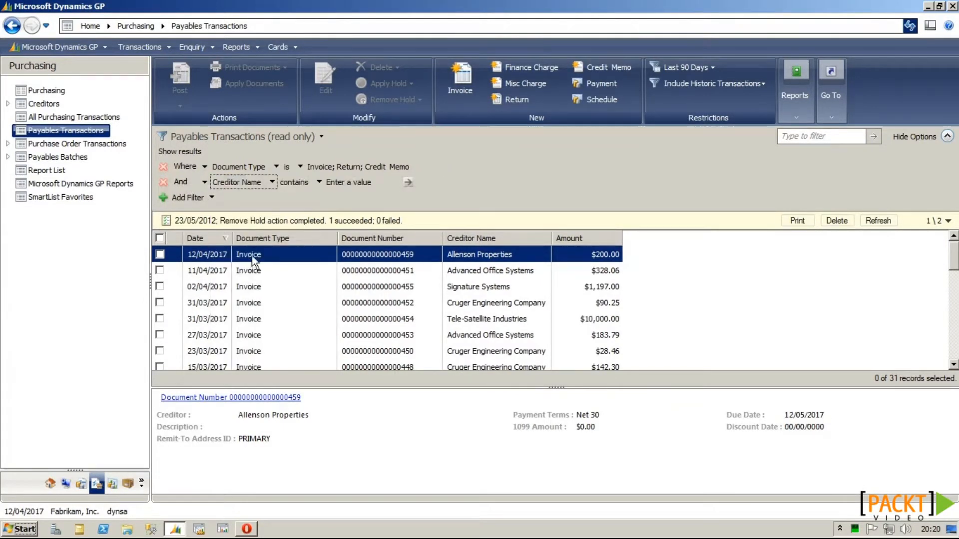
{"action": "left_click", "coordinate": [305, 182]}
{"action": "left_click", "coordinate": [309, 213]}
{"action": "left_click", "coordinate": [348, 183]}
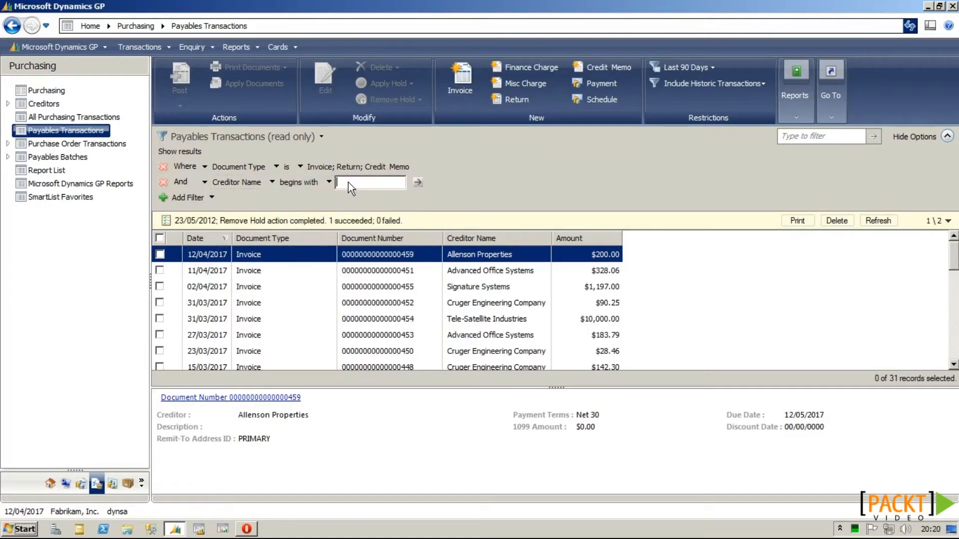
{"action": "type", "text": "A"}
{"action": "left_click", "coordinate": [417, 181]}
{"action": "left_click", "coordinate": [437, 167]}
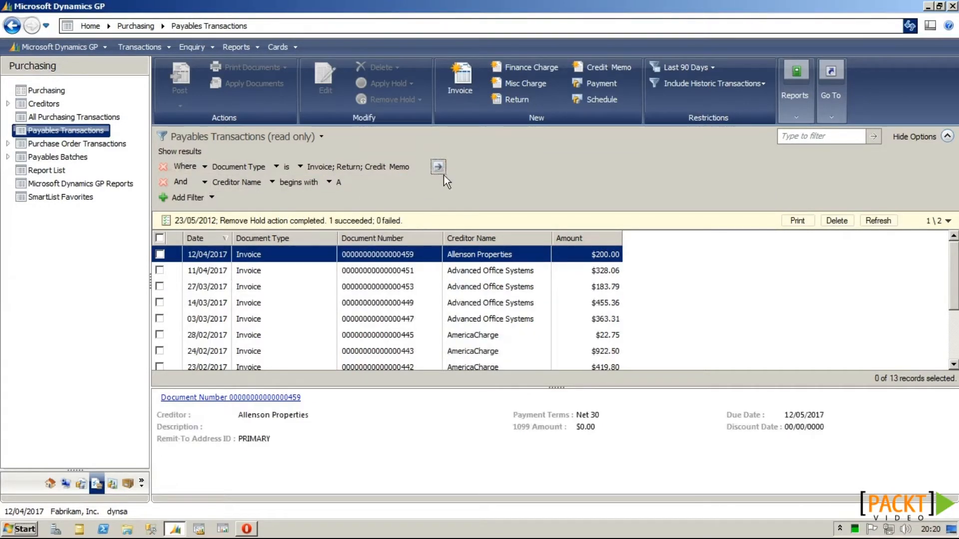
{"action": "left_click_drag", "start_coordinate": [955, 271], "coordinate": [949, 242]}
Step: Open the Financial Account Transactions list and tick the first two journal lines
{"action": "left_click", "coordinate": [82, 484]}
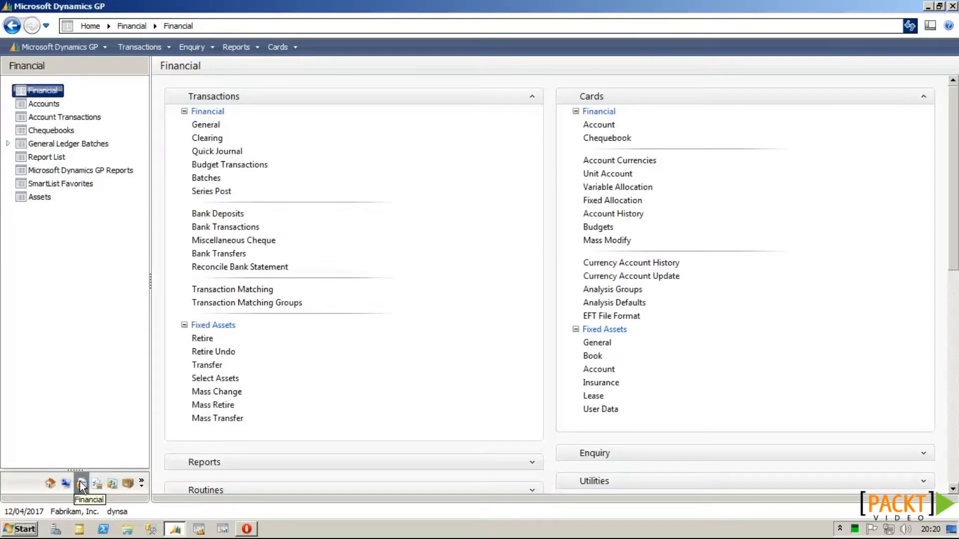
{"action": "left_click", "coordinate": [65, 117]}
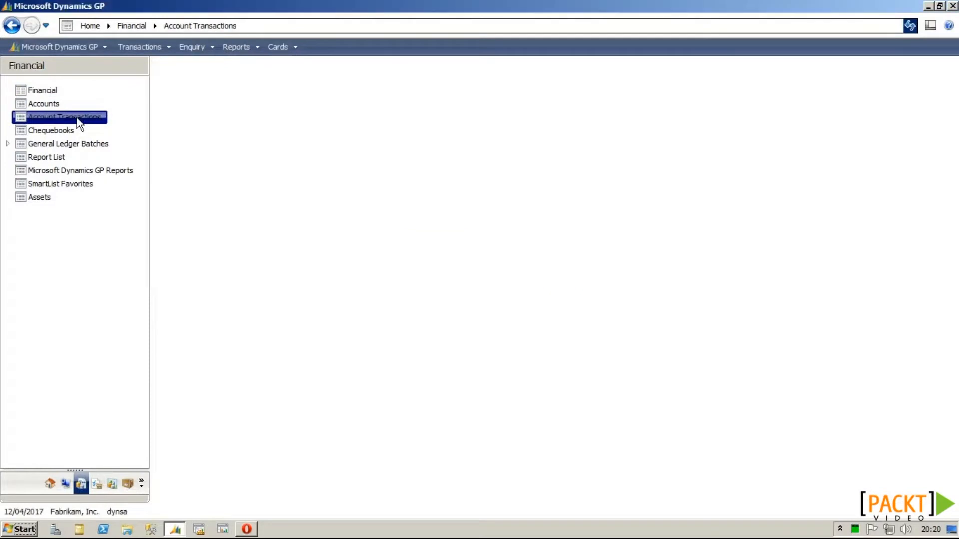
{"action": "left_click", "coordinate": [160, 204]}
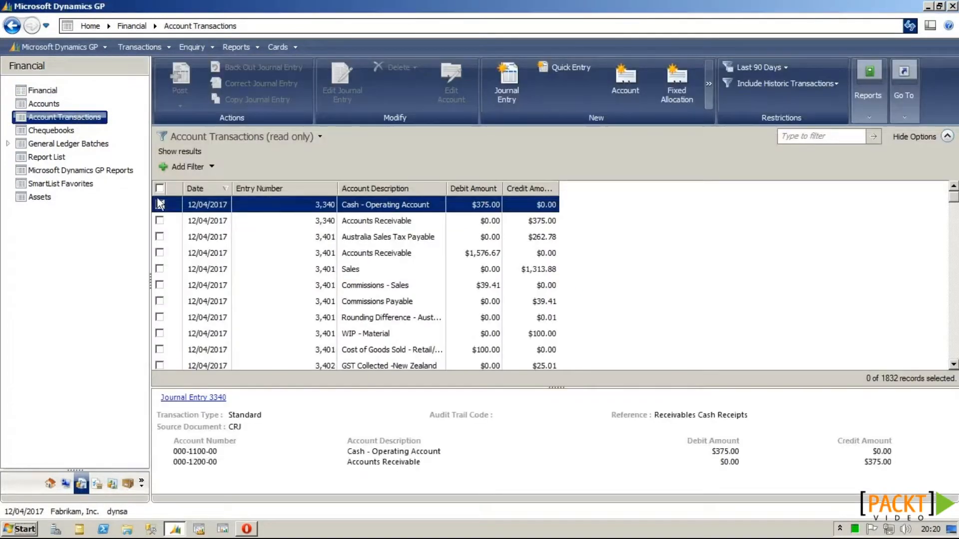
{"action": "left_click", "coordinate": [160, 220]}
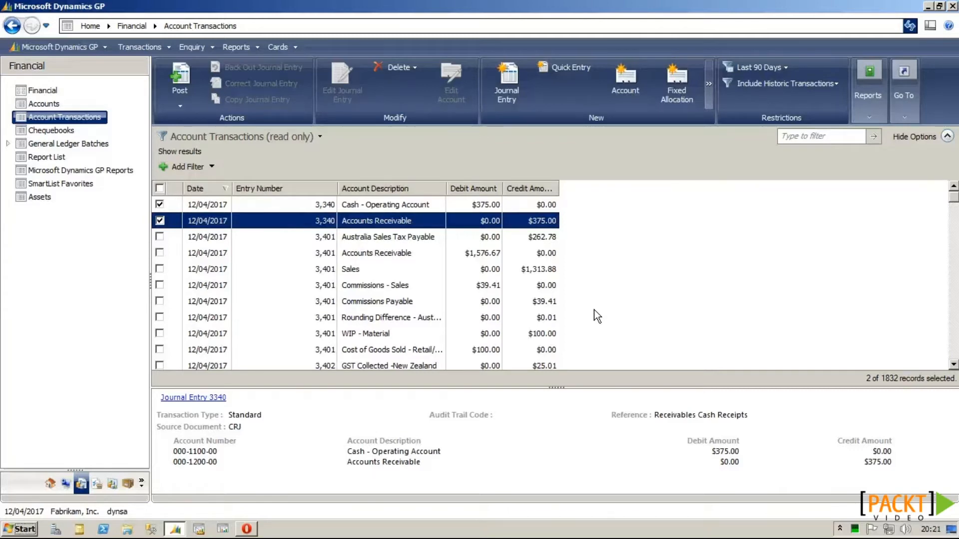
{"action": "key", "text": "alt"}
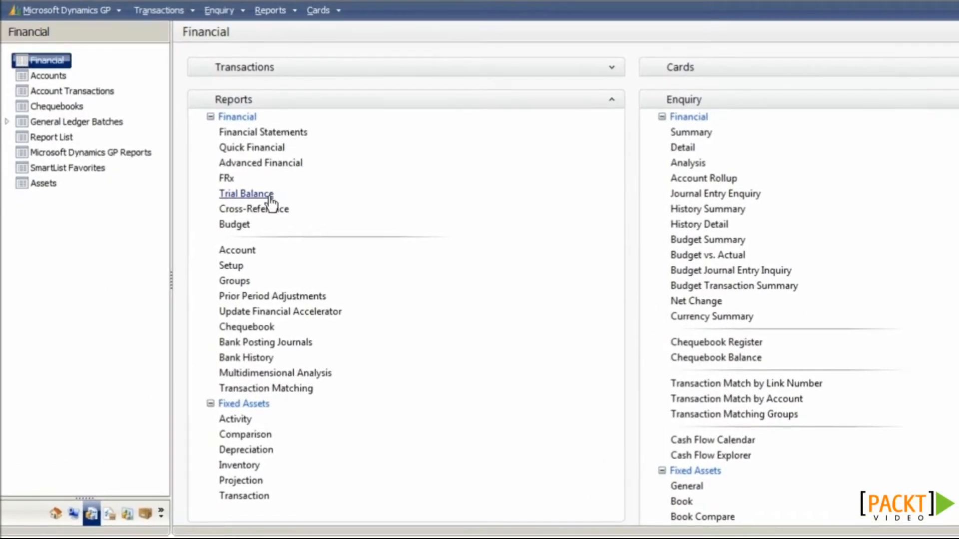
Step: Create a Summary trial balance option 'PERIOD END' with posting accounts, previous-period date range
{"action": "left_click", "coordinate": [270, 197]}
{"action": "left_click", "coordinate": [225, 184]}
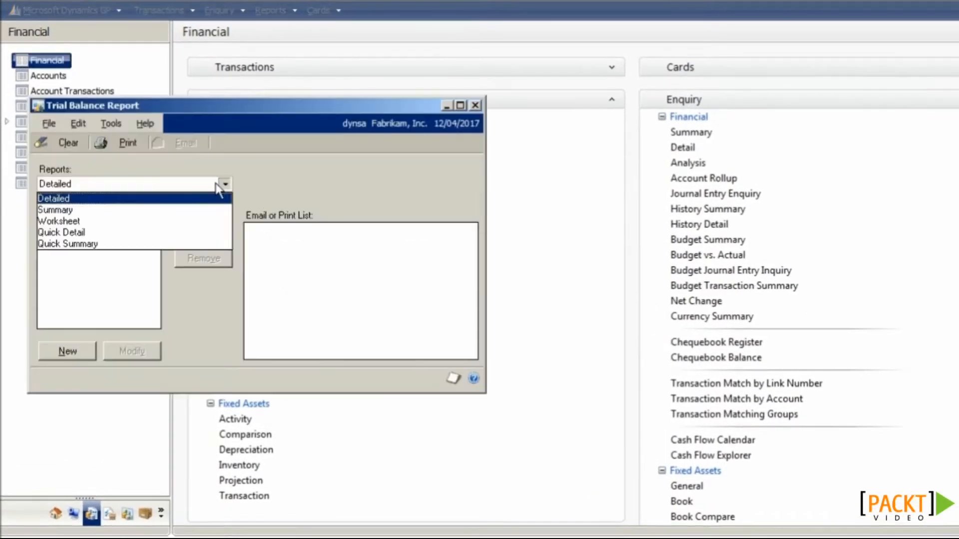
{"action": "left_click", "coordinate": [170, 211]}
{"action": "left_click", "coordinate": [88, 352]}
{"action": "type", "text": "PERIOD END"}
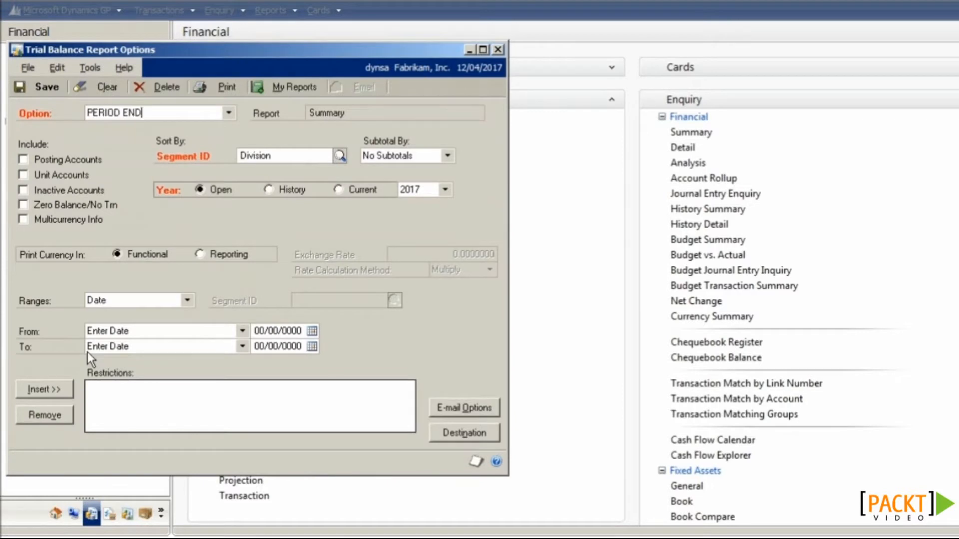
{"action": "left_click", "coordinate": [88, 162]}
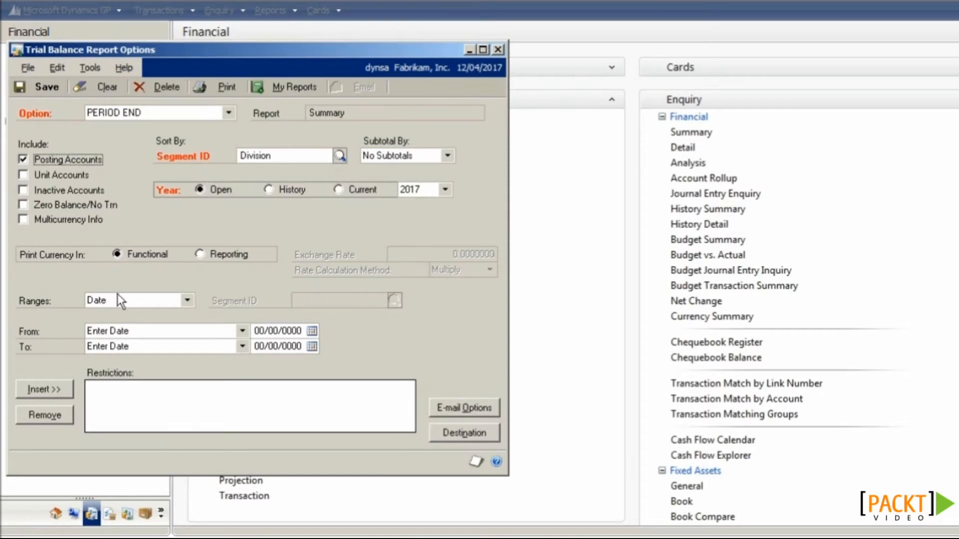
{"action": "left_click", "coordinate": [115, 331]}
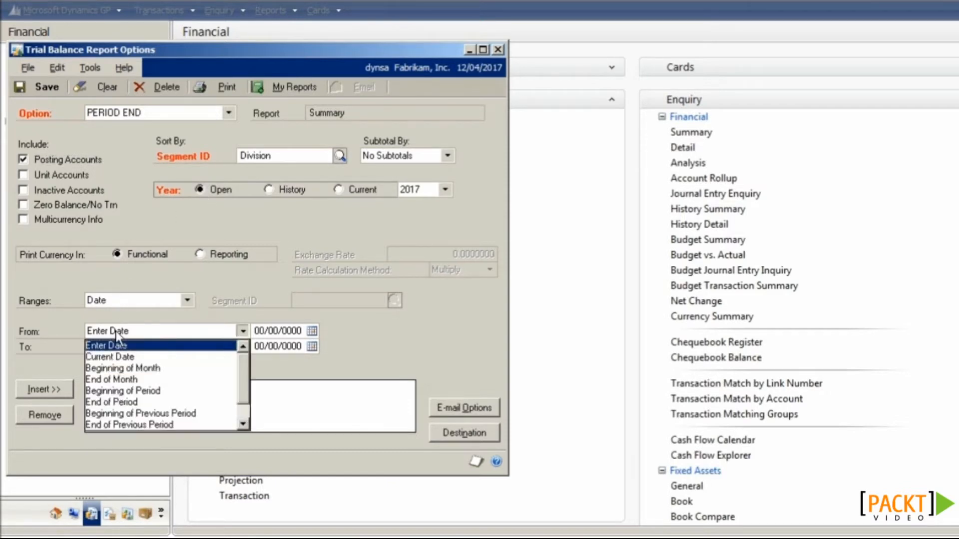
{"action": "left_click", "coordinate": [159, 412]}
{"action": "left_click", "coordinate": [145, 349]}
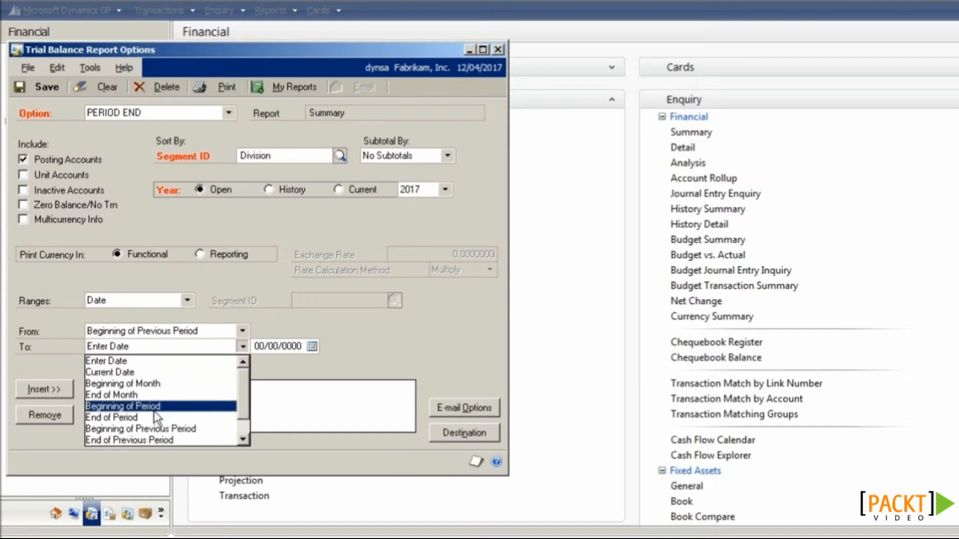
{"action": "left_click", "coordinate": [151, 439]}
{"action": "left_click", "coordinate": [60, 390]}
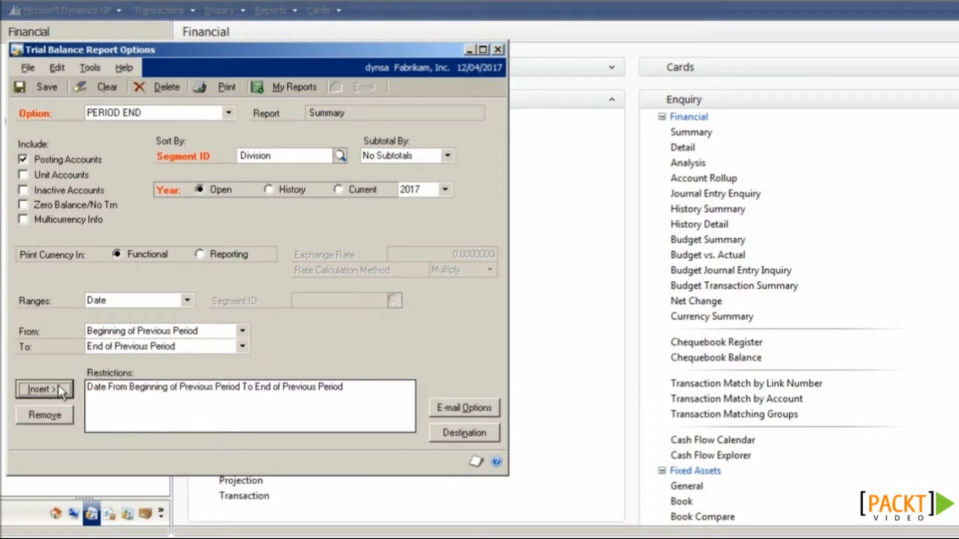
Step: Send the report to screen only, save the option, and close both trial balance windows
{"action": "left_click", "coordinate": [457, 438]}
{"action": "left_click", "coordinate": [425, 270]}
{"action": "left_click", "coordinate": [425, 286]}
{"action": "left_click", "coordinate": [622, 389]}
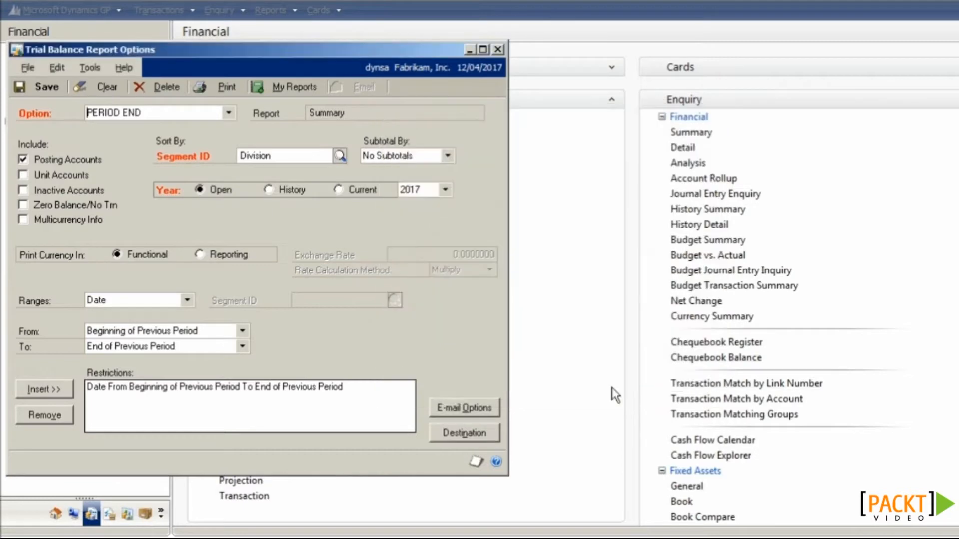
{"action": "left_click", "coordinate": [39, 85]}
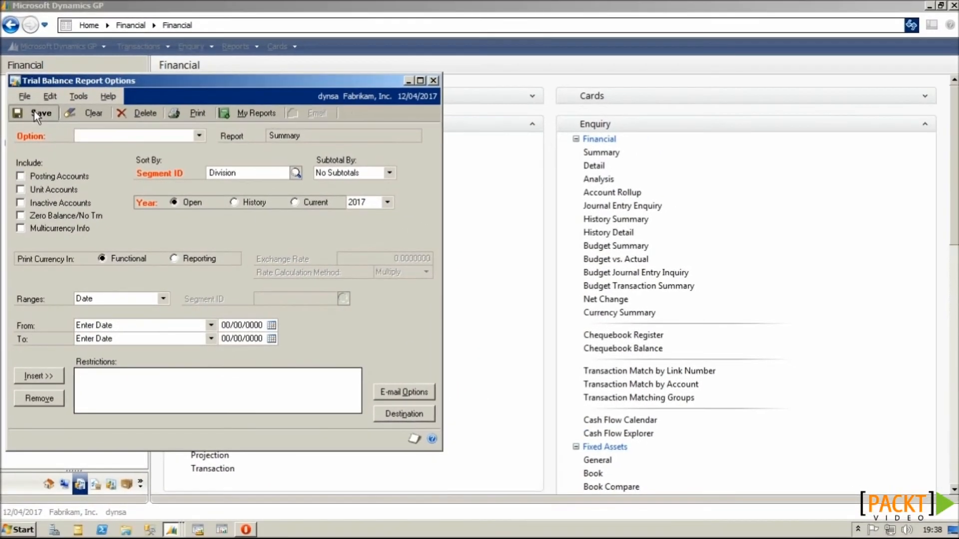
{"action": "left_click", "coordinate": [470, 62]}
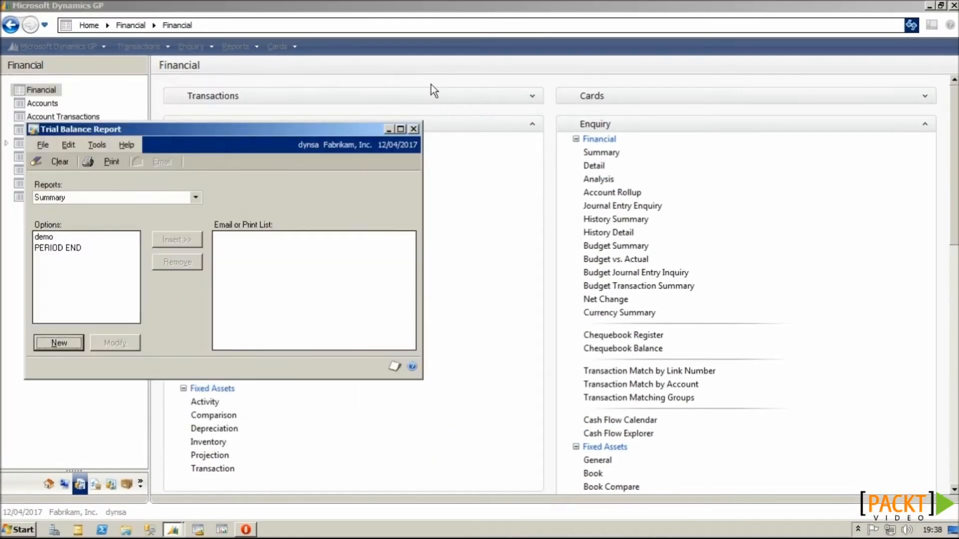
{"action": "left_click", "coordinate": [414, 130]}
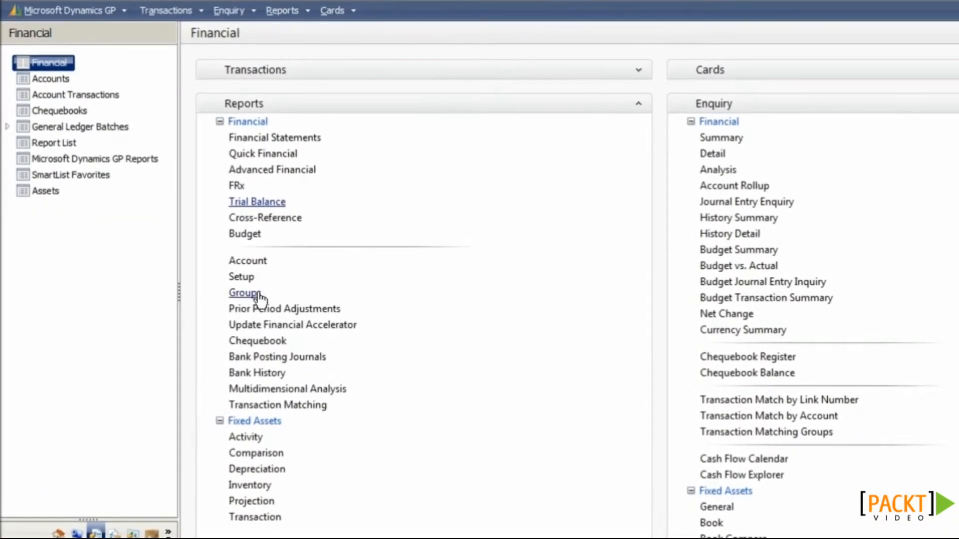
Step: Add the Trial Balance Summary-PERIOD END option as a member of a new financial group
{"action": "left_click", "coordinate": [227, 287]}
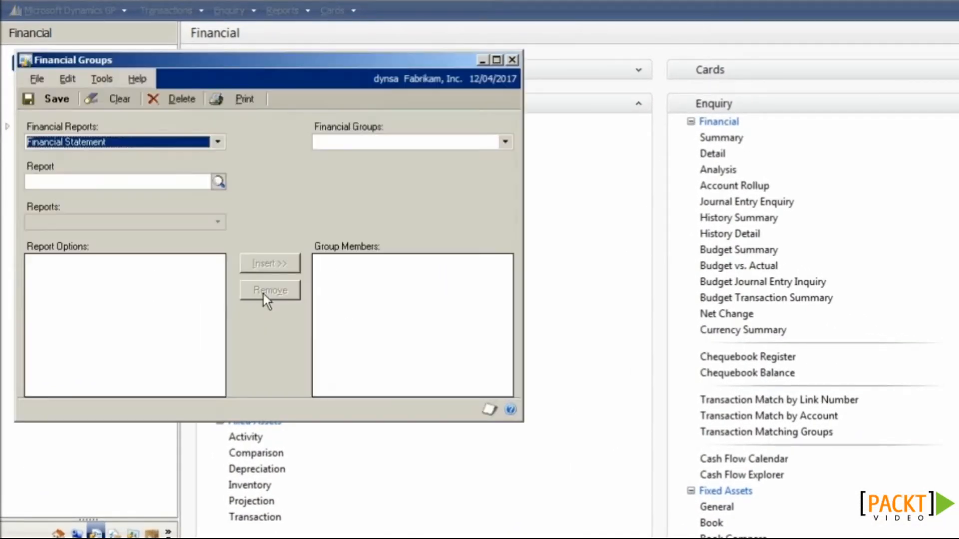
{"action": "left_click", "coordinate": [126, 148]}
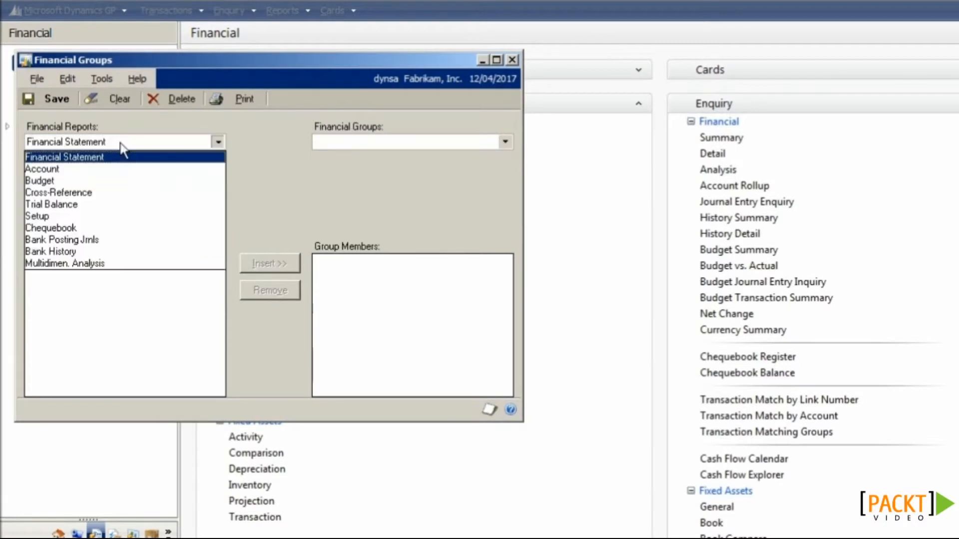
{"action": "left_click", "coordinate": [129, 205]}
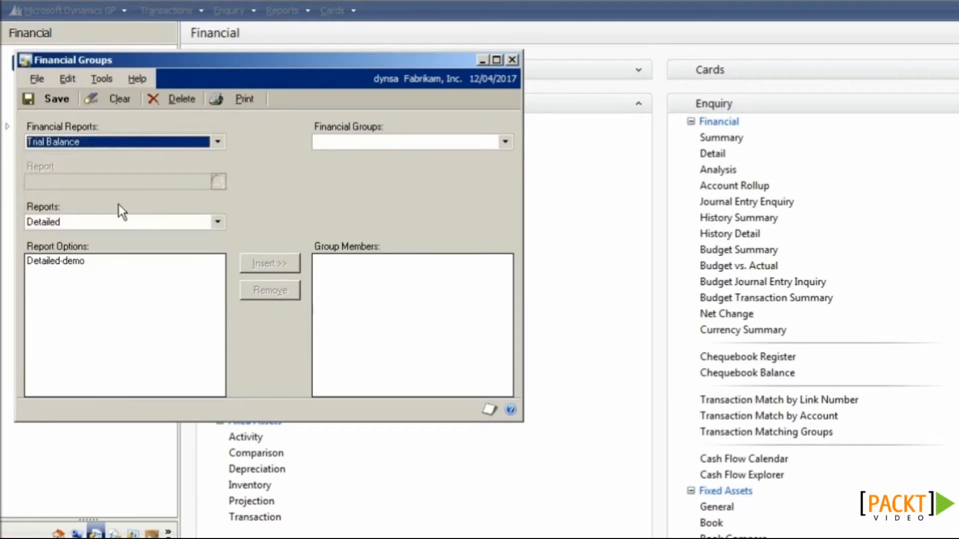
{"action": "left_click", "coordinate": [103, 221]}
{"action": "left_click", "coordinate": [93, 245]}
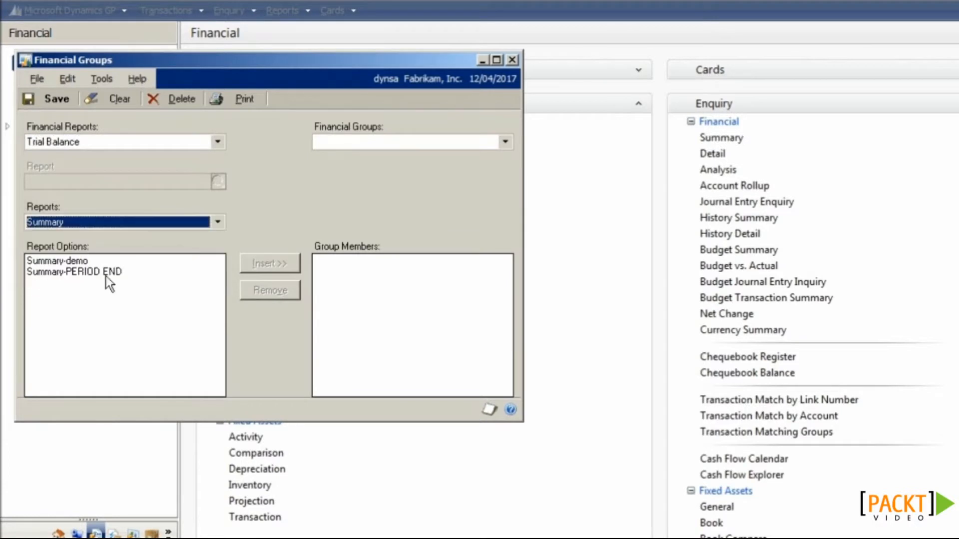
{"action": "left_click", "coordinate": [64, 272]}
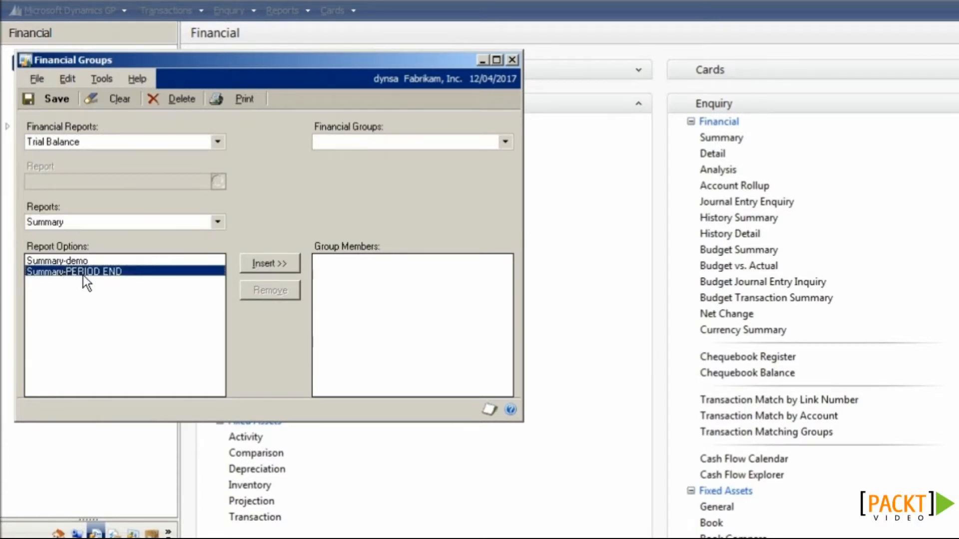
{"action": "left_click", "coordinate": [259, 264]}
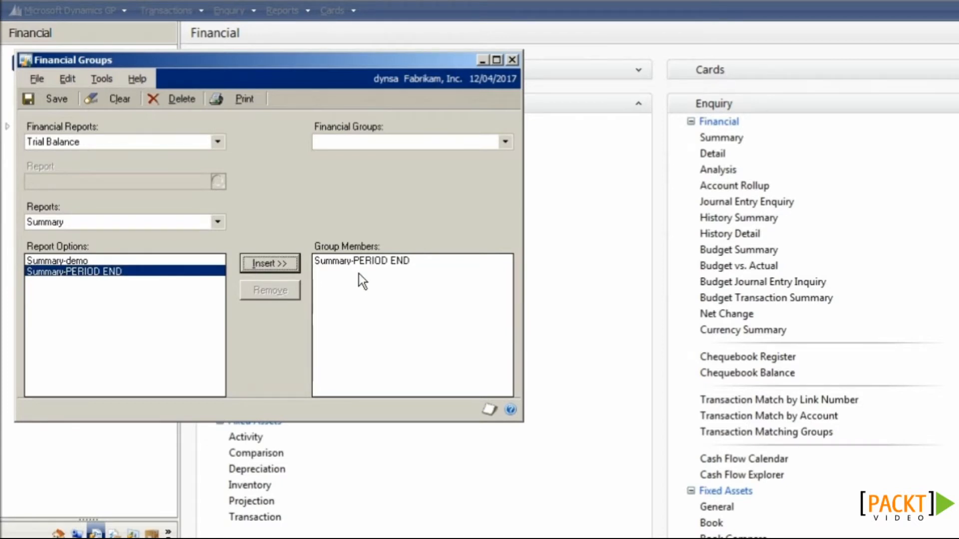
Step: Save the financial group as 'FIN PERIOD END' and close the Financial Groups window
{"action": "left_click", "coordinate": [54, 99]}
{"action": "type", "text": "FIN"}
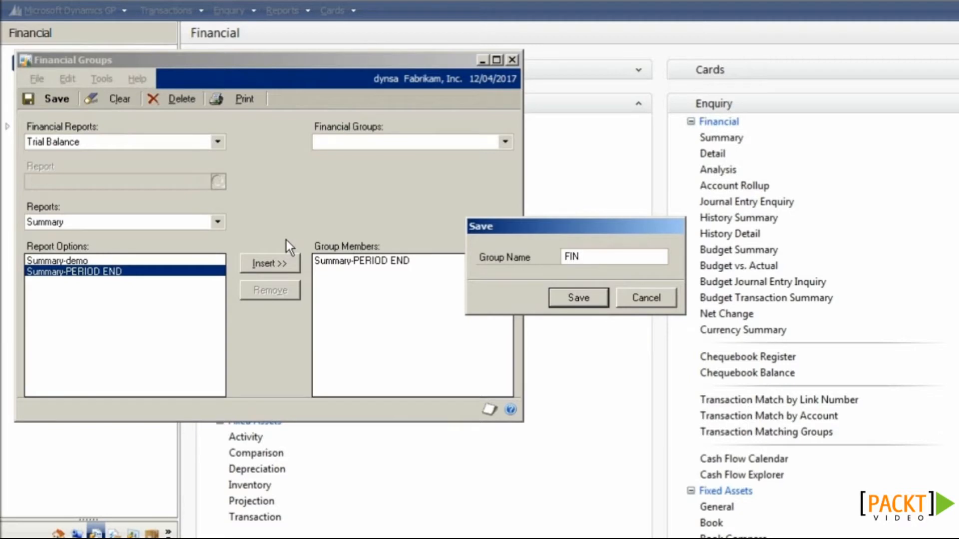
{"action": "type", "text": " PERIOD END"}
{"action": "left_click", "coordinate": [574, 297]}
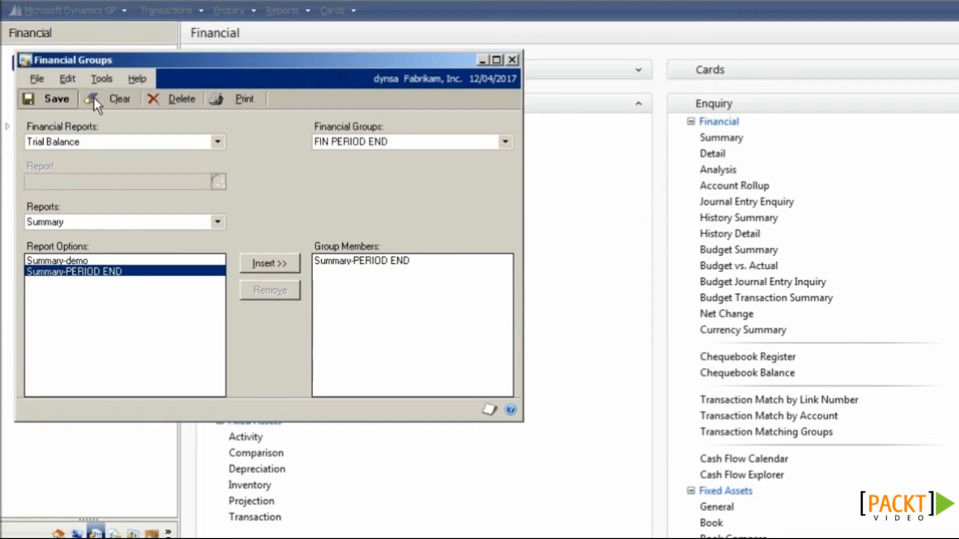
{"action": "left_click", "coordinate": [52, 99]}
{"action": "left_click", "coordinate": [658, 296]}
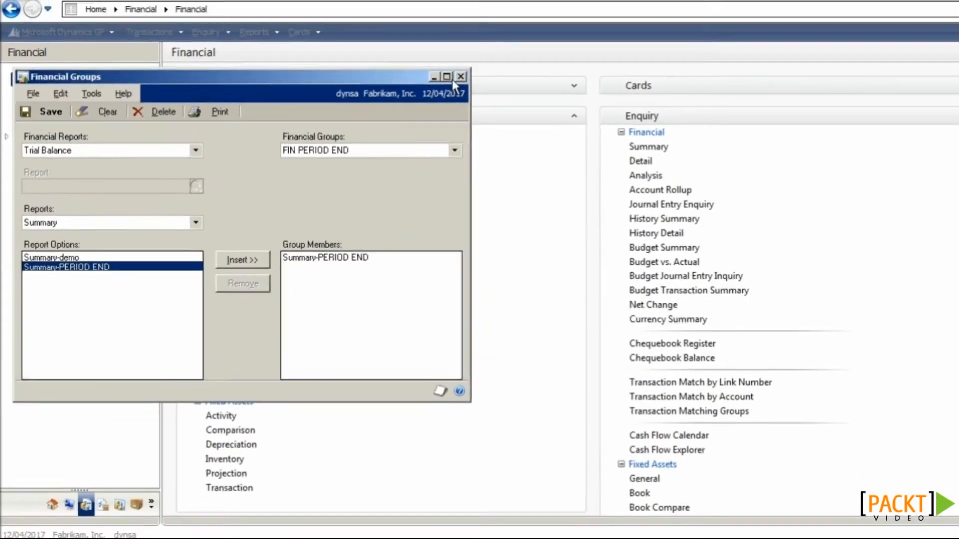
{"action": "left_click", "coordinate": [460, 76]}
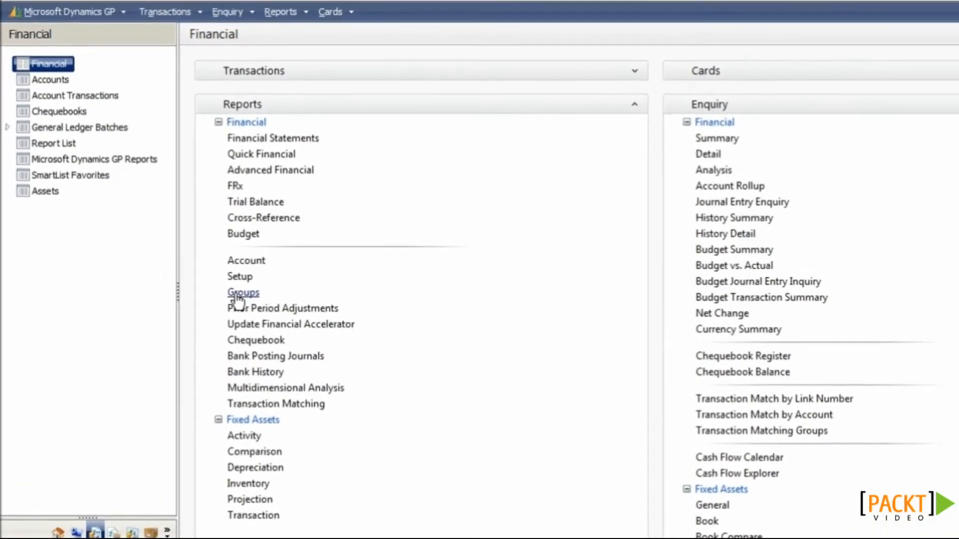
Step: Reopen Financial Groups, load FIN PERIOD END to verify it, then close it
{"action": "left_click", "coordinate": [204, 281]}
{"action": "left_click", "coordinate": [377, 144]}
{"action": "left_click", "coordinate": [377, 157]}
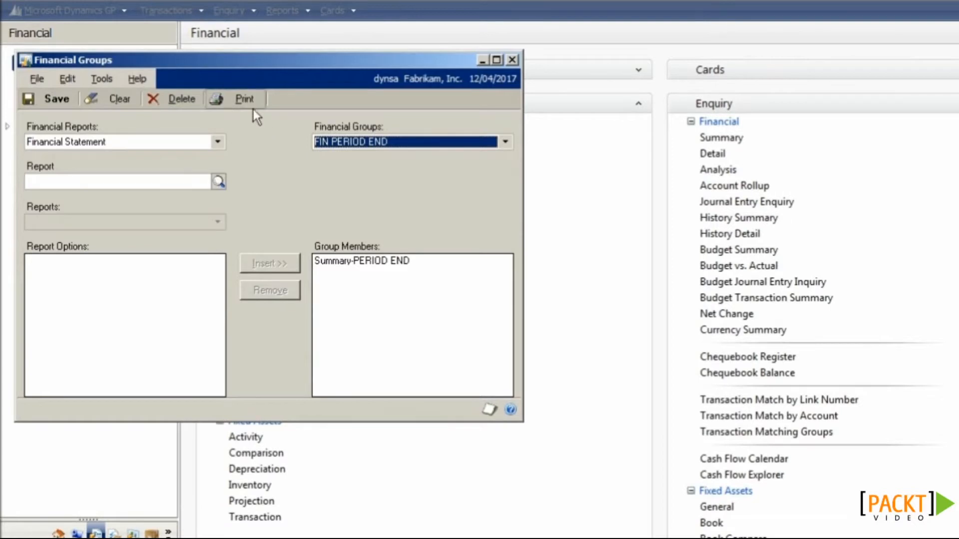
{"action": "left_click", "coordinate": [511, 60]}
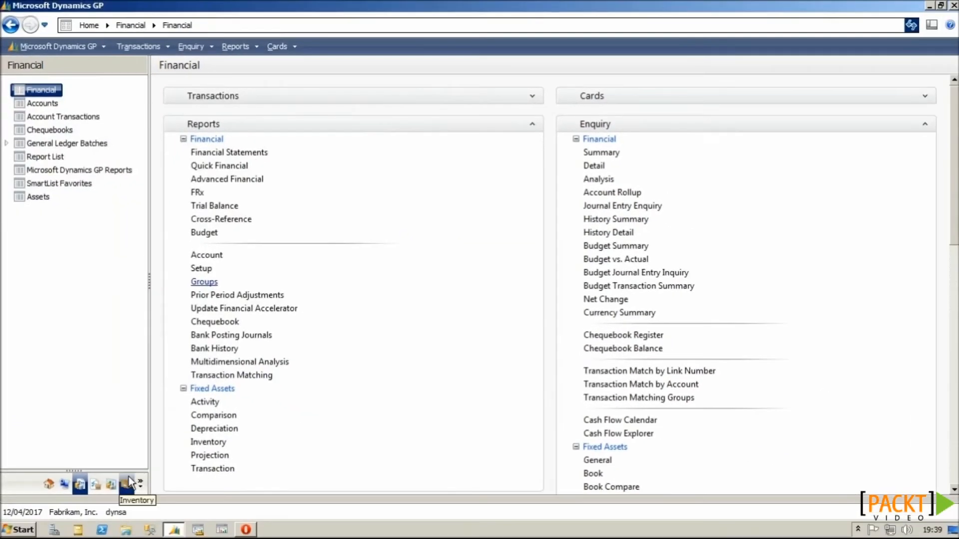
Step: Load the INV PERIOD END group in the Inventory report groups window
{"action": "left_click", "coordinate": [128, 481]}
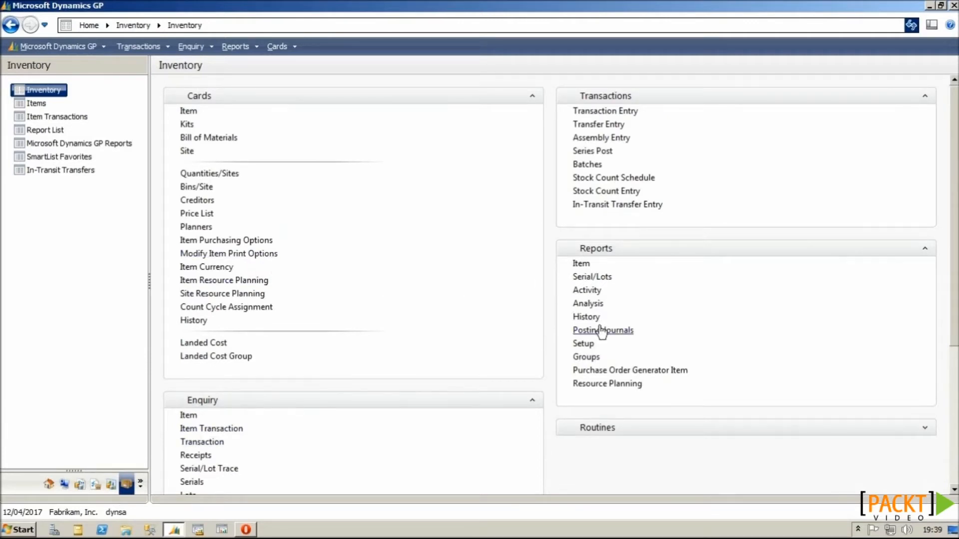
{"action": "left_click", "coordinate": [586, 356]}
{"action": "left_click", "coordinate": [384, 142]}
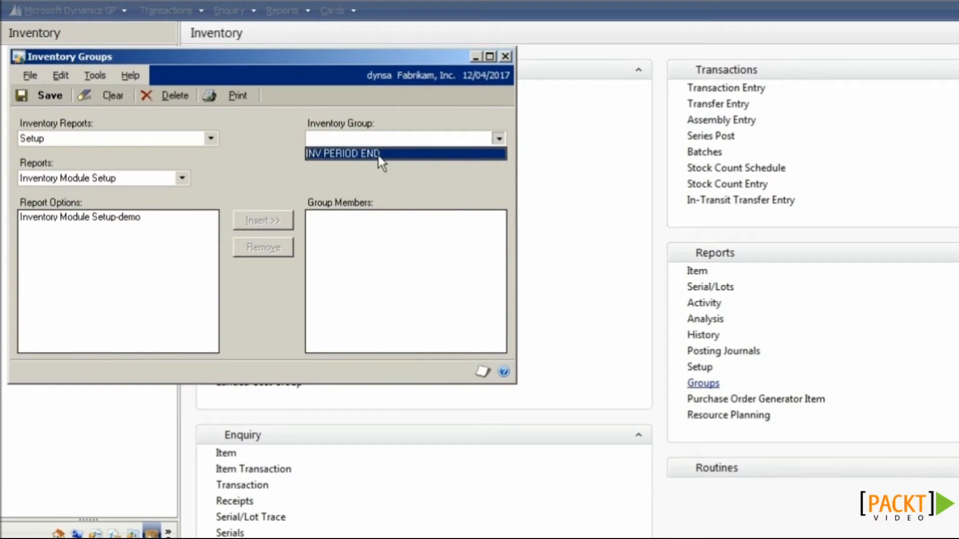
{"action": "left_click", "coordinate": [379, 155]}
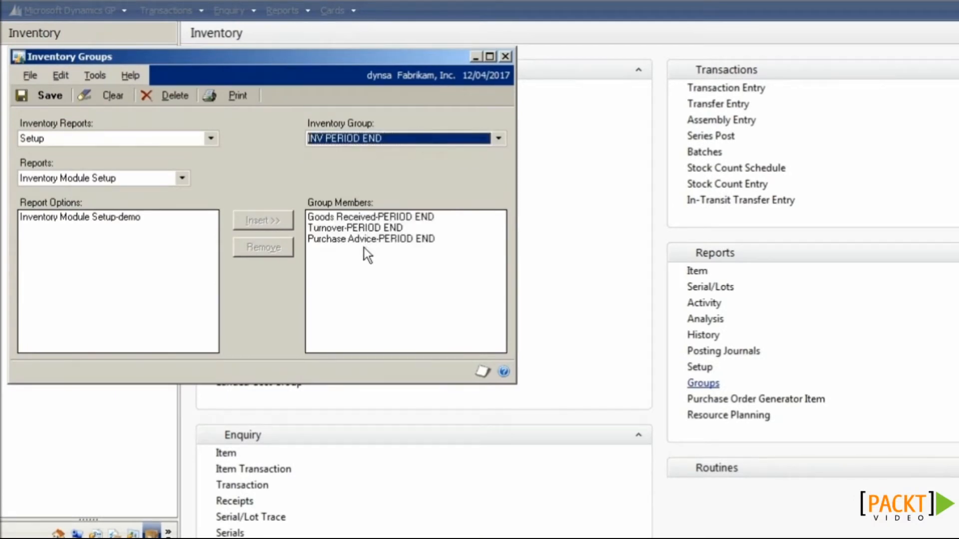
Step: Insert the Activity Stock Status-PERIOD END option into INV PERIOD END and save the group
{"action": "left_click", "coordinate": [152, 181]}
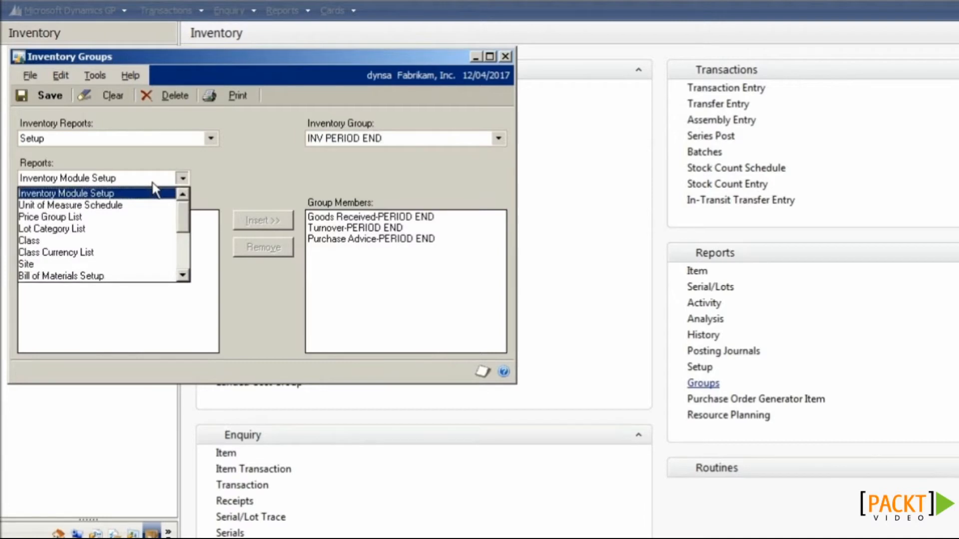
{"action": "left_click", "coordinate": [152, 185]}
{"action": "left_click", "coordinate": [161, 140]}
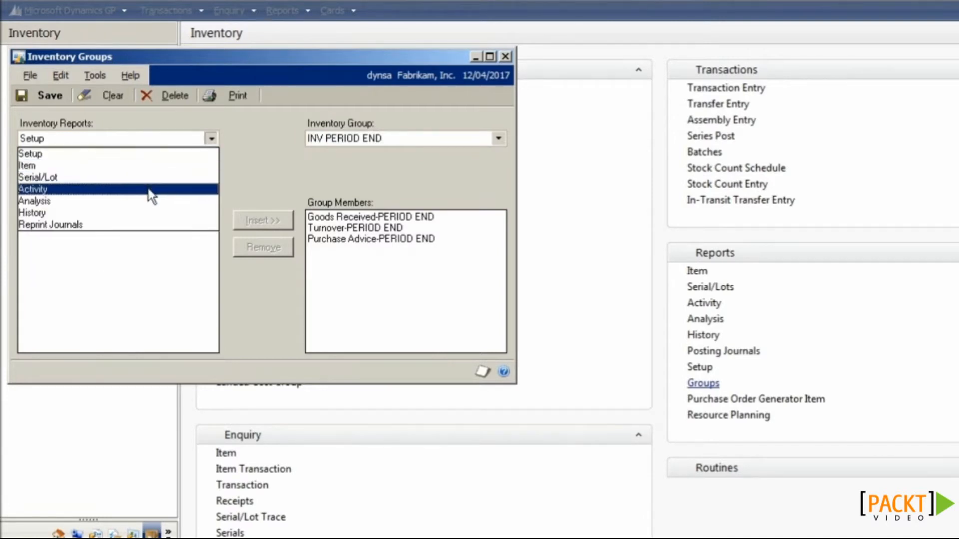
{"action": "left_click", "coordinate": [150, 188]}
{"action": "left_click", "coordinate": [138, 183]}
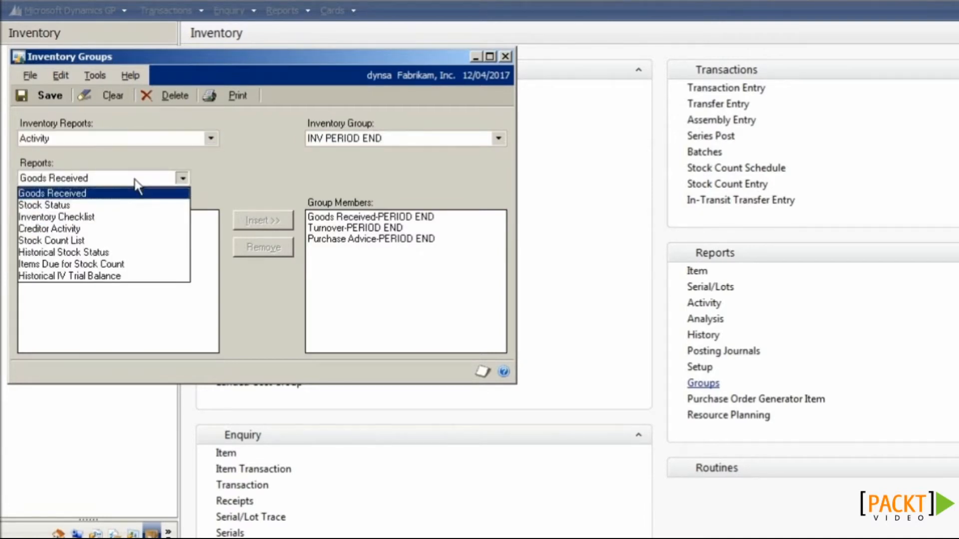
{"action": "left_click", "coordinate": [125, 205]}
{"action": "left_click", "coordinate": [120, 231]}
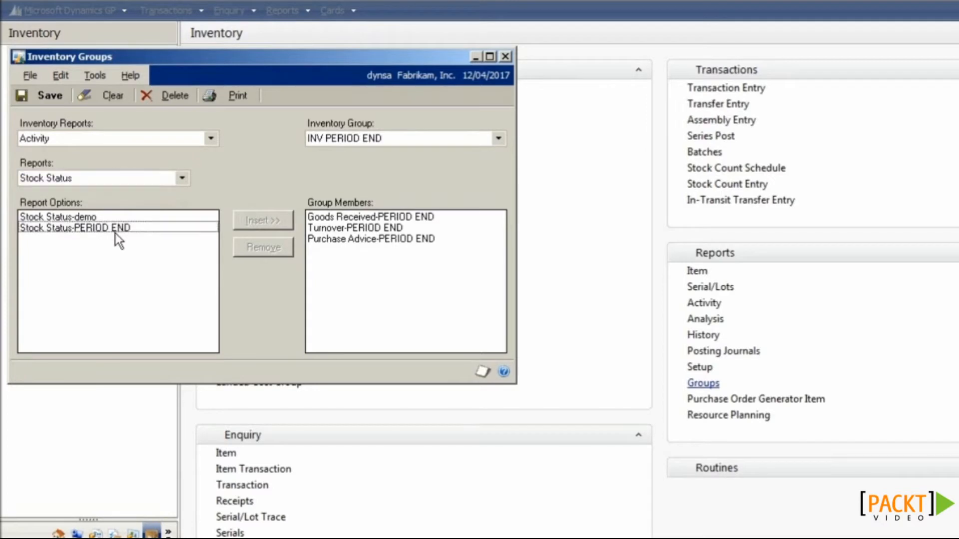
{"action": "left_click", "coordinate": [253, 221]}
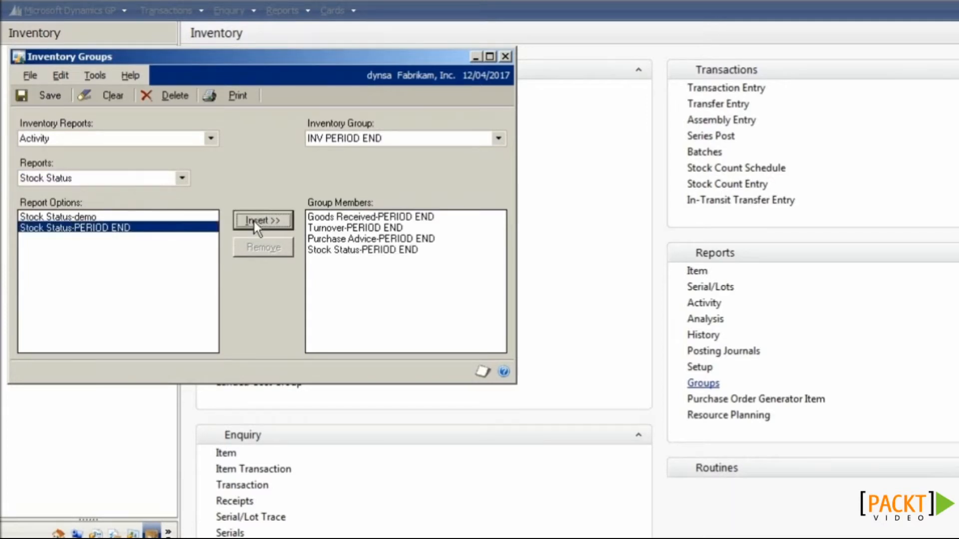
{"action": "left_click", "coordinate": [59, 101]}
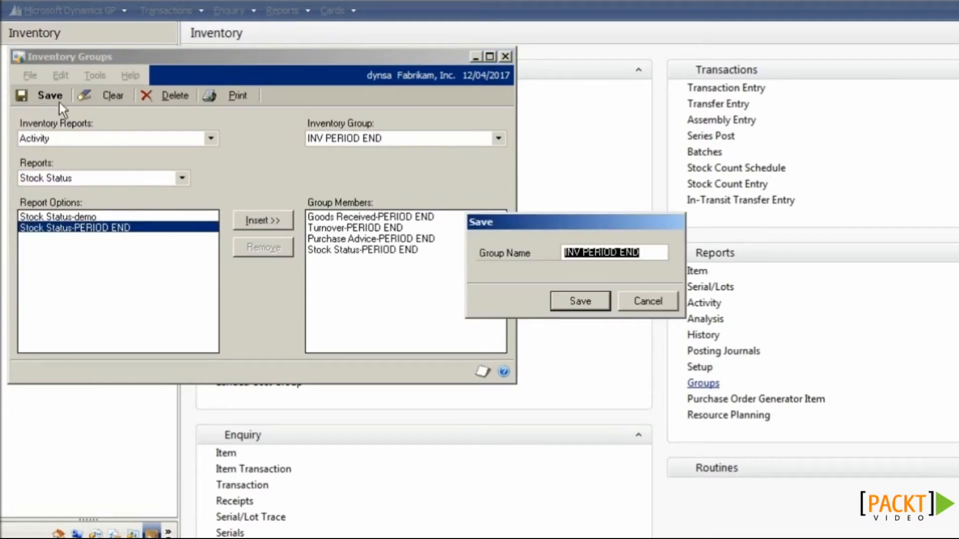
{"action": "left_click", "coordinate": [574, 302]}
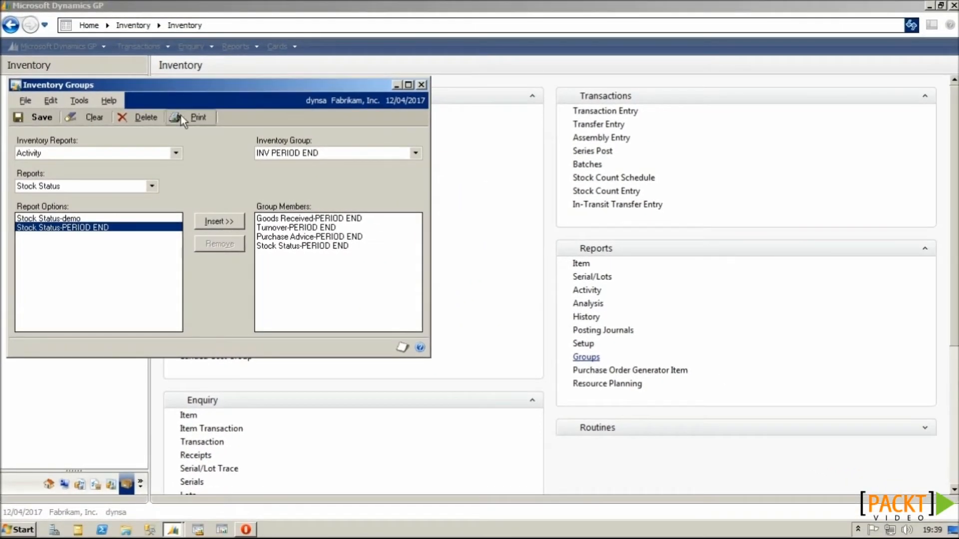
Step: Print the INV PERIOD END reports and close each output and the Inventory Groups window
{"action": "left_click", "coordinate": [181, 115]}
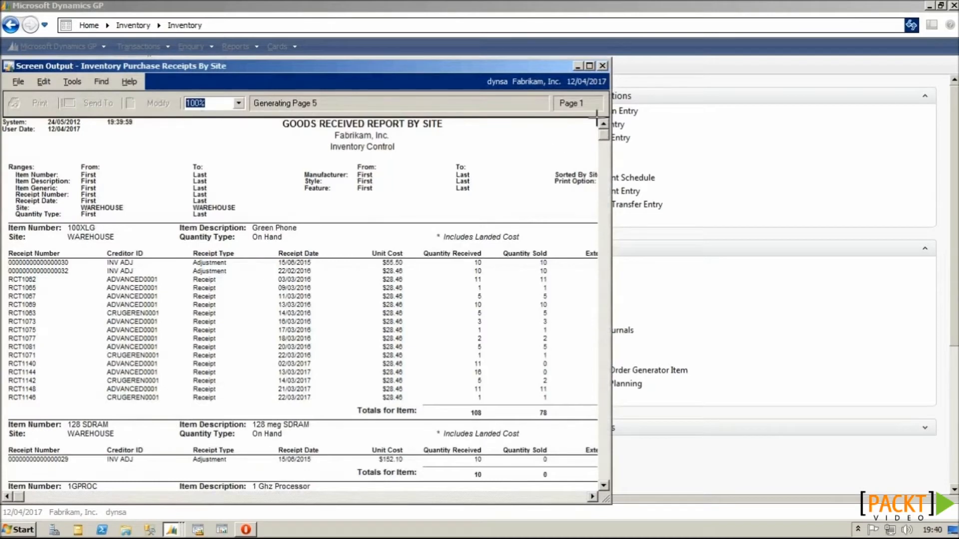
{"action": "left_click", "coordinate": [603, 66]}
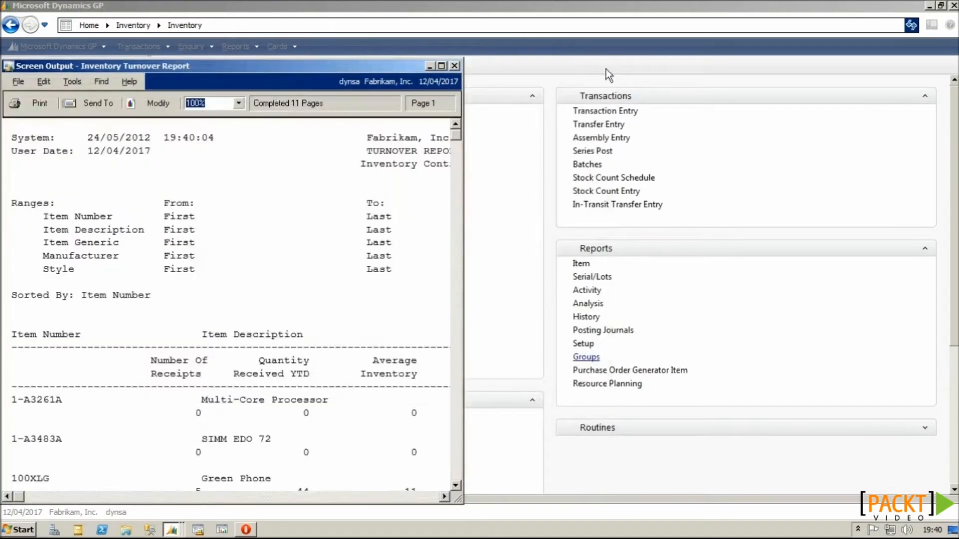
{"action": "left_click", "coordinate": [457, 66]}
{"action": "left_click", "coordinate": [453, 66]}
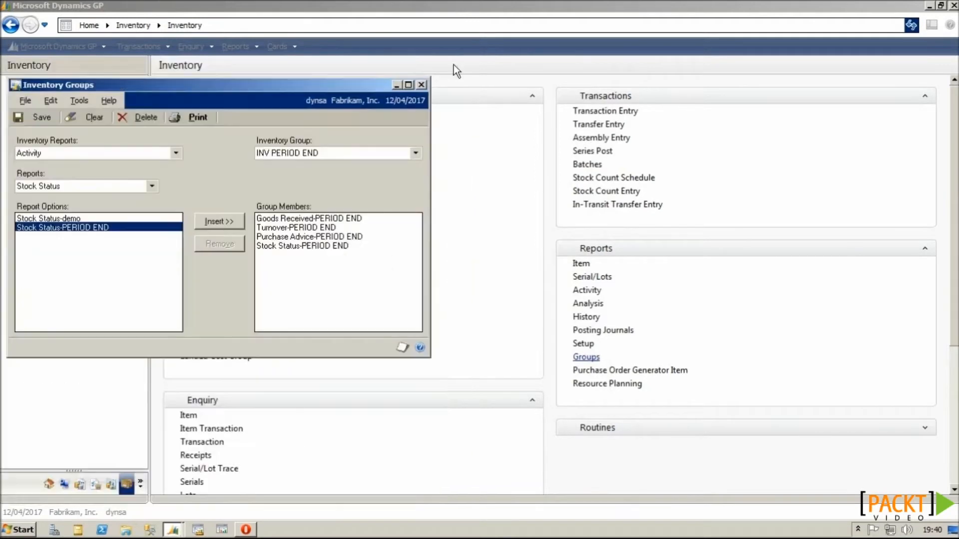
{"action": "left_click", "coordinate": [422, 84]}
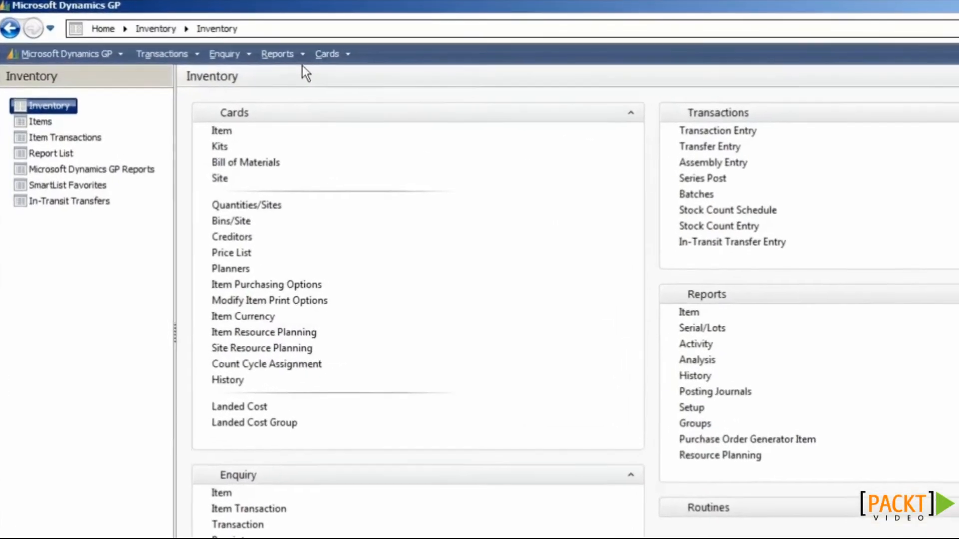
Step: Add FIN PERIOD END and SALES PERIOD END to a new combined report group
{"action": "left_click", "coordinate": [252, 46]}
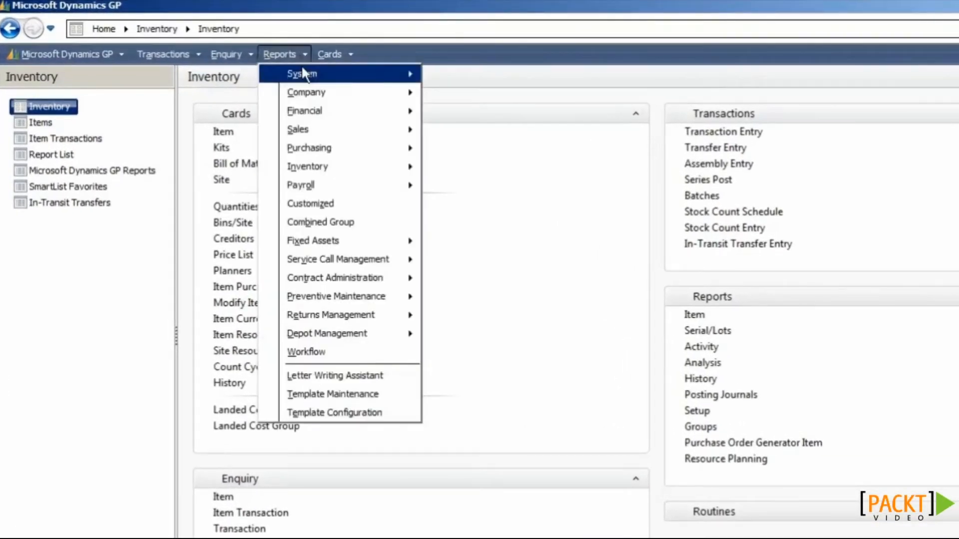
{"action": "left_click", "coordinate": [345, 226]}
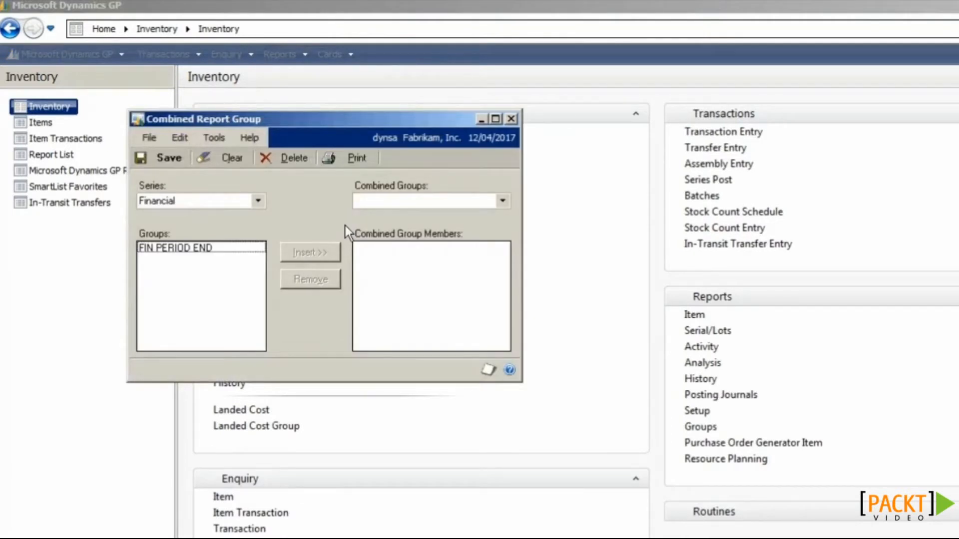
{"action": "left_click", "coordinate": [223, 246]}
{"action": "left_click", "coordinate": [295, 250]}
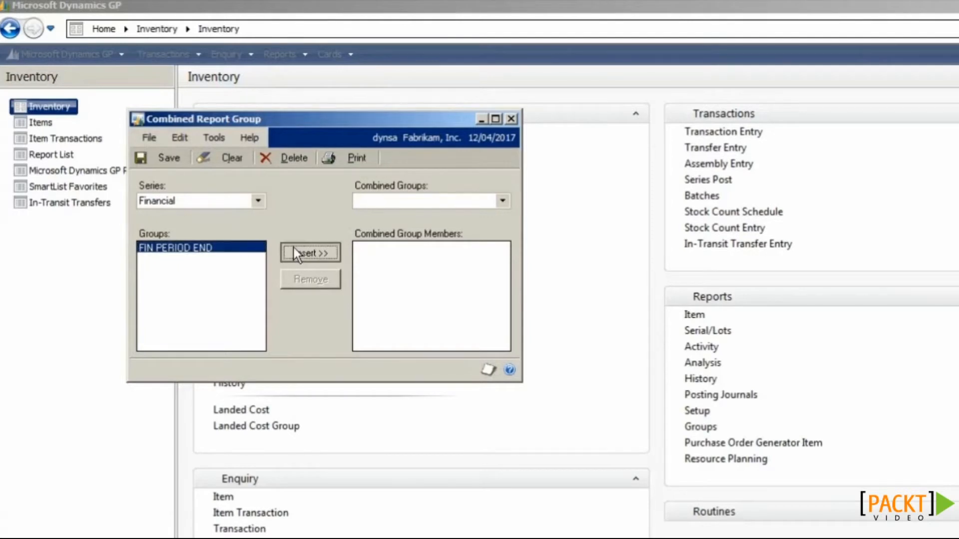
{"action": "left_click", "coordinate": [256, 201]}
{"action": "left_click", "coordinate": [240, 224]}
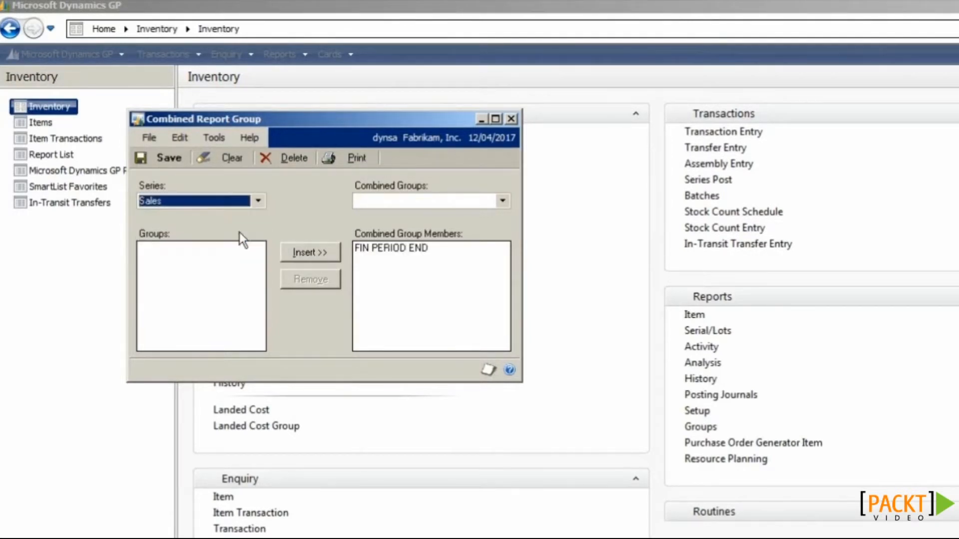
{"action": "left_click", "coordinate": [232, 247]}
{"action": "left_click", "coordinate": [296, 250]}
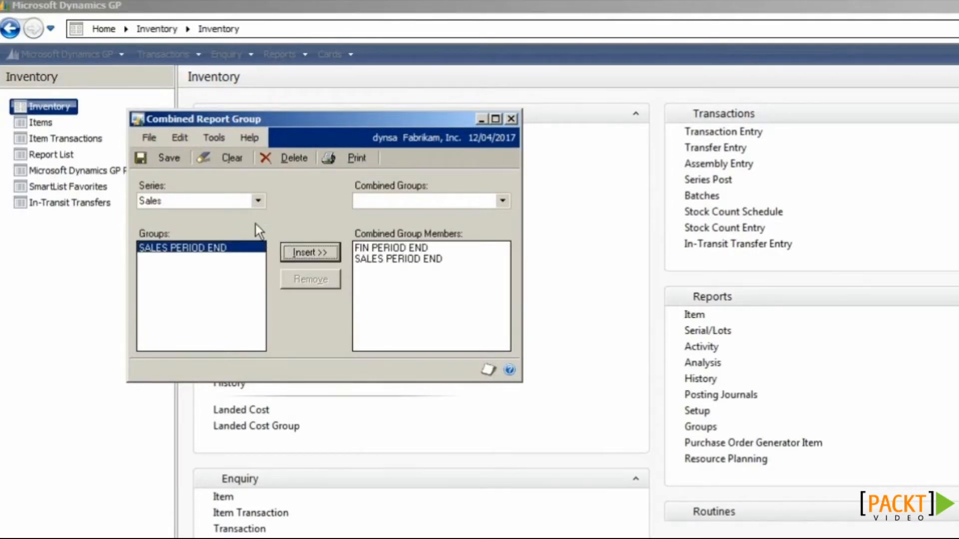
Step: Add PURCH PERIOD END and INV PERIOD END, then name the combined group 'PERIOD END'
{"action": "left_click", "coordinate": [257, 201]}
{"action": "left_click", "coordinate": [229, 241]}
{"action": "left_click", "coordinate": [302, 248]}
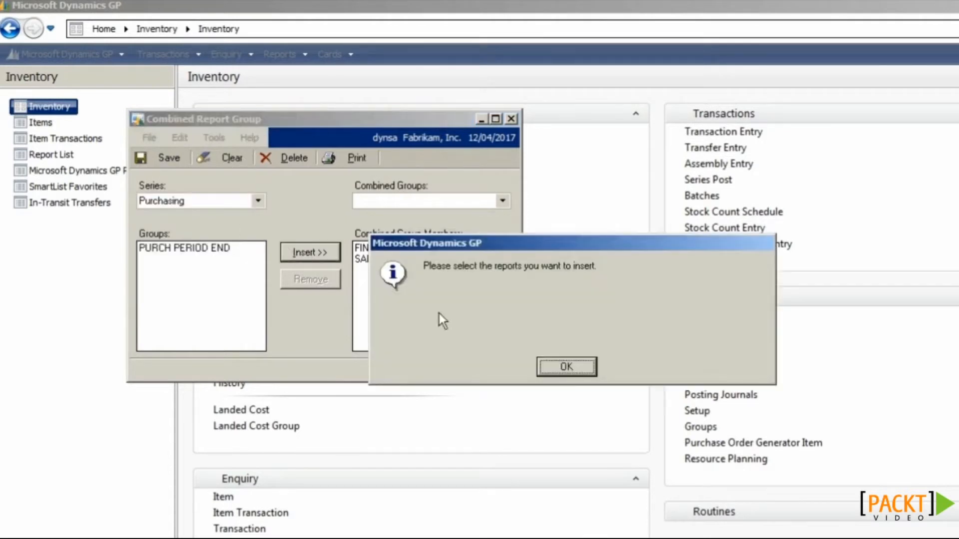
{"action": "left_click", "coordinate": [570, 366]}
{"action": "double_click", "coordinate": [231, 252]}
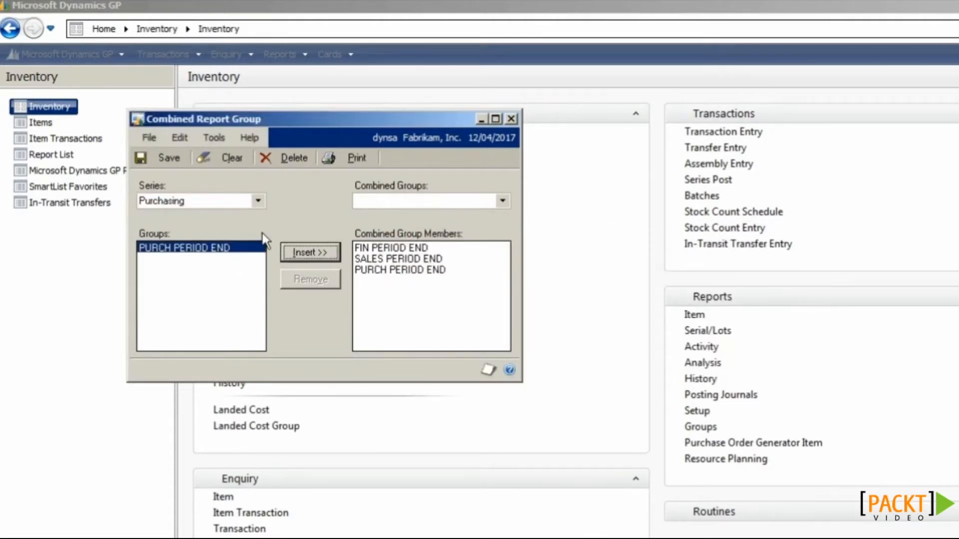
{"action": "left_click", "coordinate": [258, 200]}
{"action": "left_click", "coordinate": [233, 249]}
{"action": "left_click", "coordinate": [232, 249]}
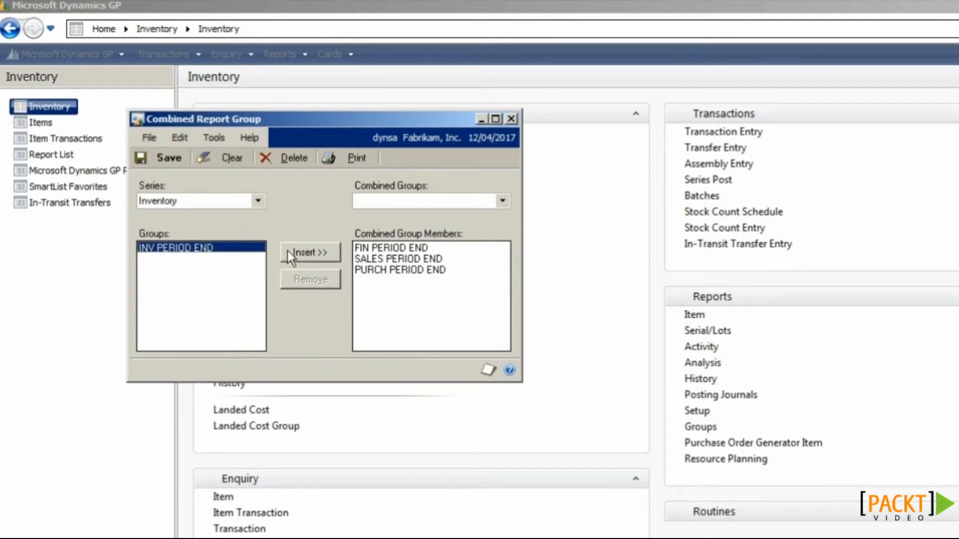
{"action": "left_click", "coordinate": [300, 252]}
{"action": "left_click", "coordinate": [159, 158]}
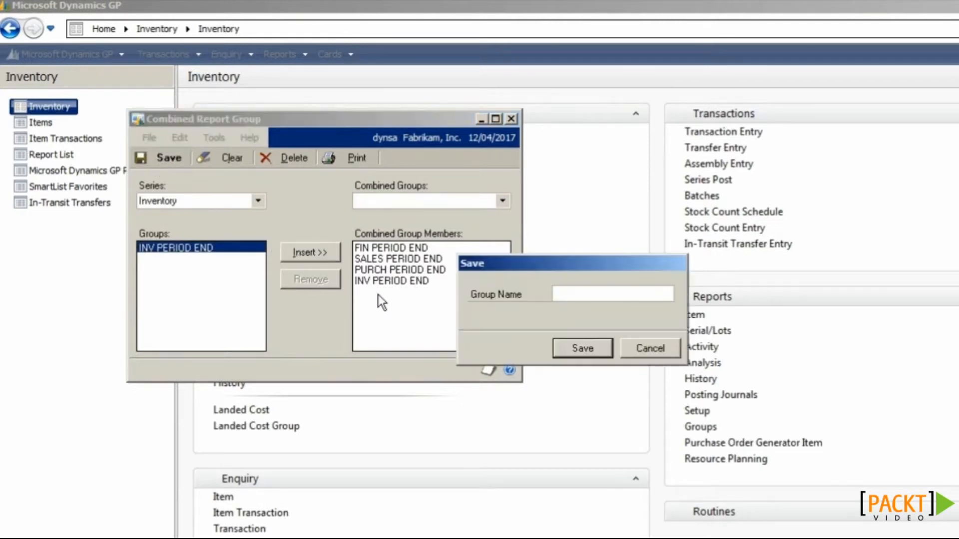
{"action": "type", "text": "PERIOD END"}
Step: Save the PERIOD END combined group, print it, and close the six report screen outputs
{"action": "left_click", "coordinate": [561, 346]}
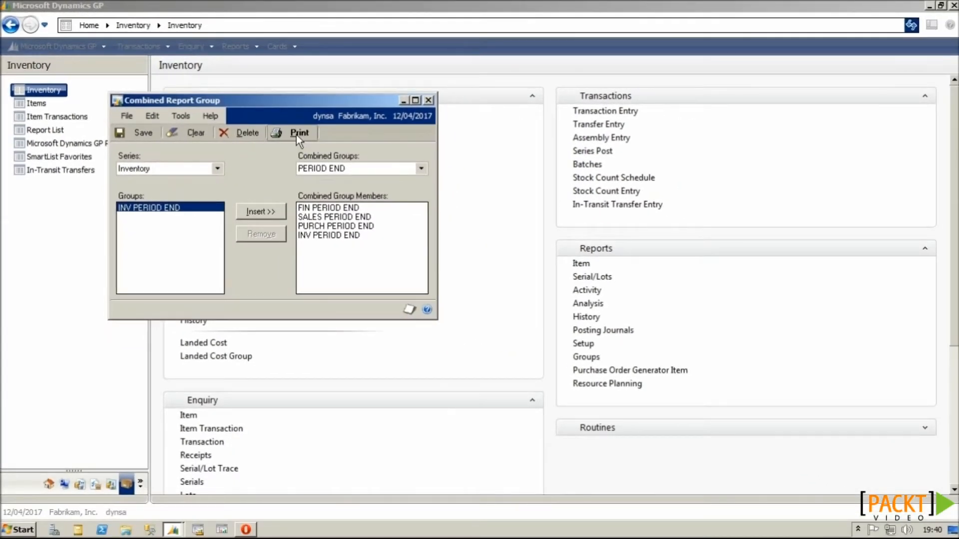
{"action": "left_click", "coordinate": [296, 133]}
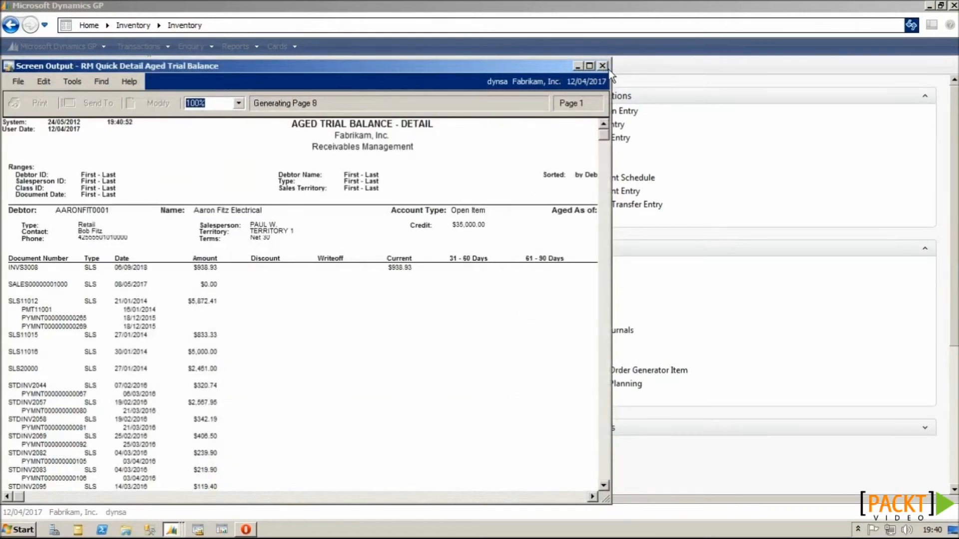
{"action": "left_click", "coordinate": [603, 66]}
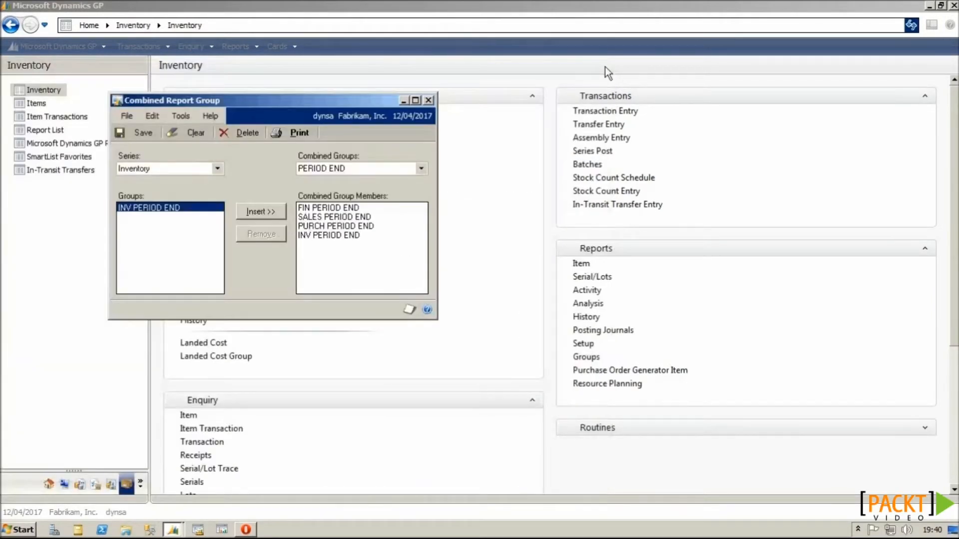
{"action": "left_click", "coordinate": [605, 67]}
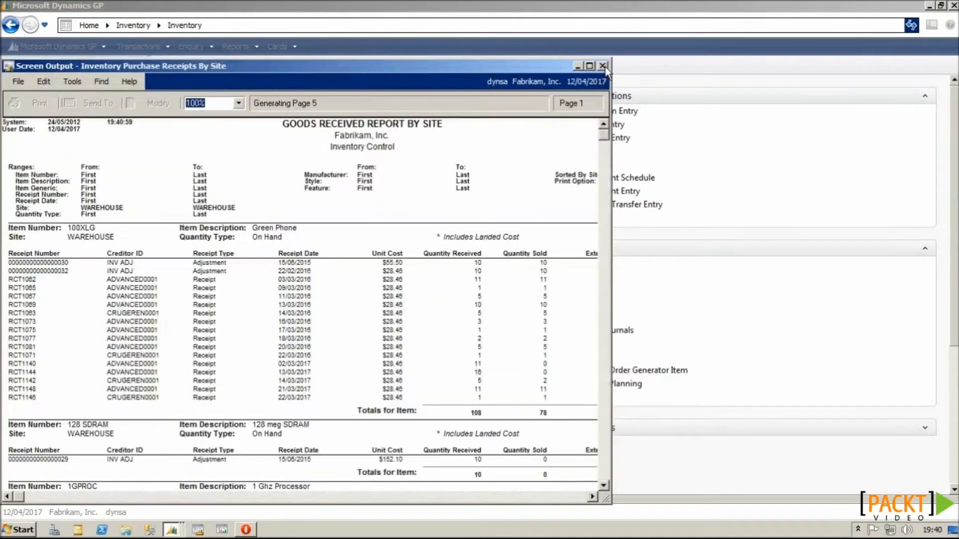
{"action": "left_click", "coordinate": [602, 66]}
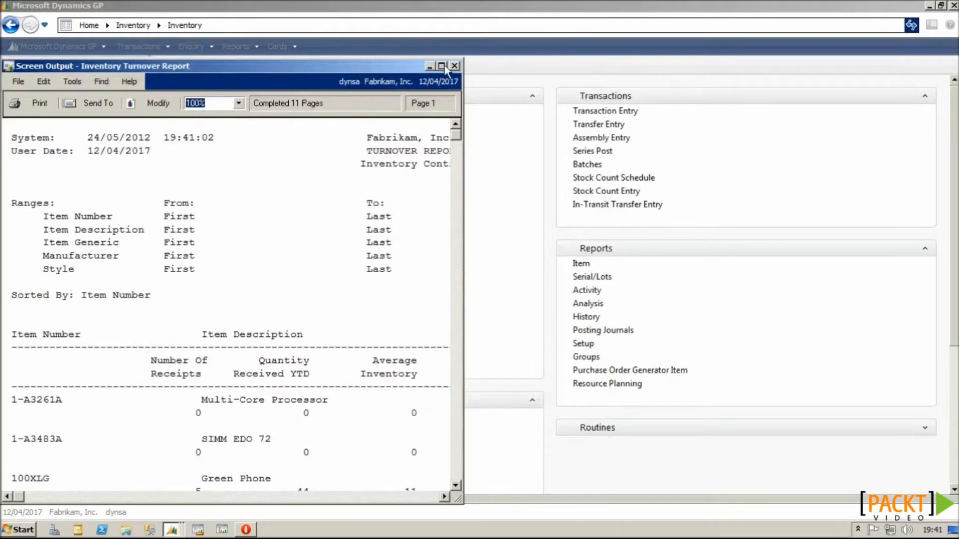
{"action": "left_click", "coordinate": [455, 65]}
{"action": "left_click", "coordinate": [454, 65]}
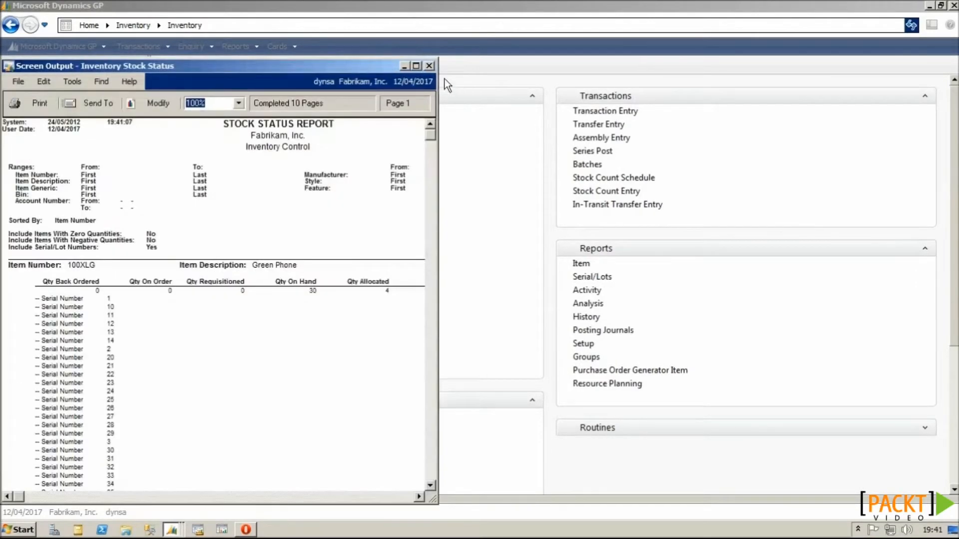
{"action": "left_click", "coordinate": [429, 65]}
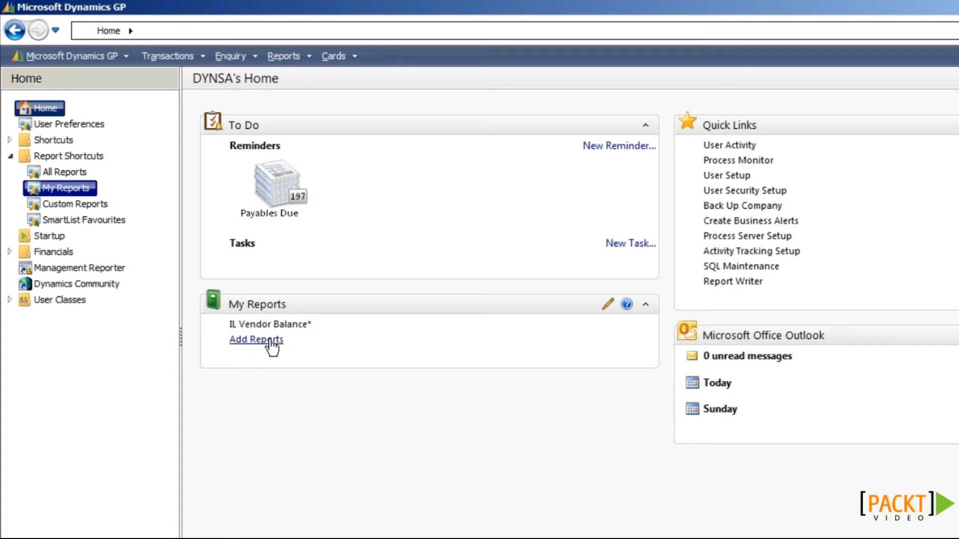
Step: Choose to add reports to My Reports manually, opening the 629-report GP Reports list
{"action": "left_click", "coordinate": [264, 342]}
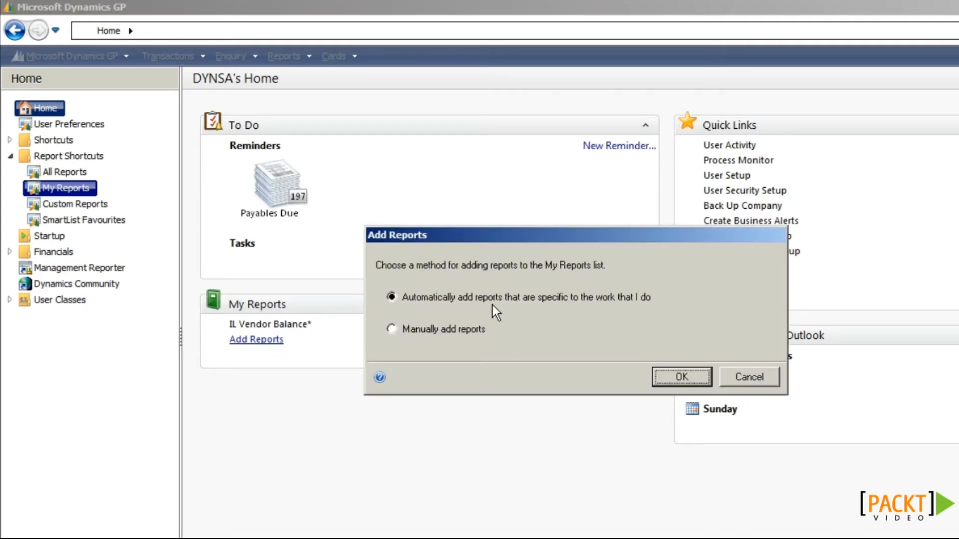
{"action": "left_click", "coordinate": [472, 330]}
{"action": "left_click", "coordinate": [683, 380]}
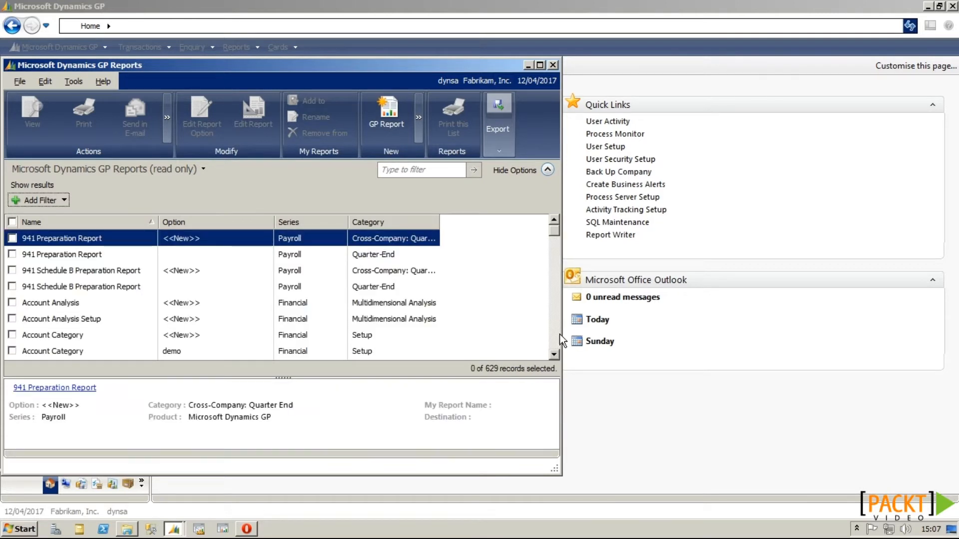
Step: Filter the reports list to Option containing 'period'
{"action": "left_click", "coordinate": [555, 340]}
{"action": "left_click", "coordinate": [556, 339]}
{"action": "left_click", "coordinate": [556, 340]}
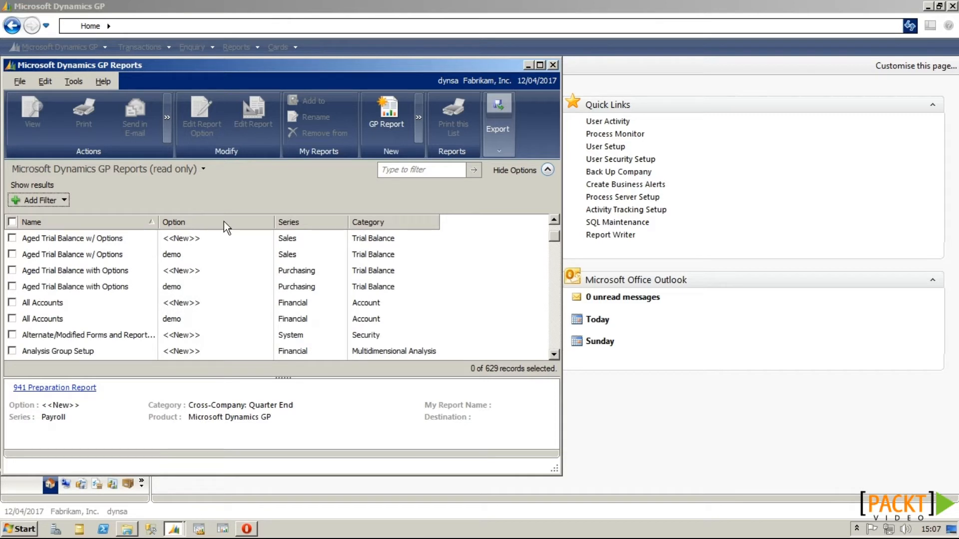
{"action": "left_click", "coordinate": [66, 201]}
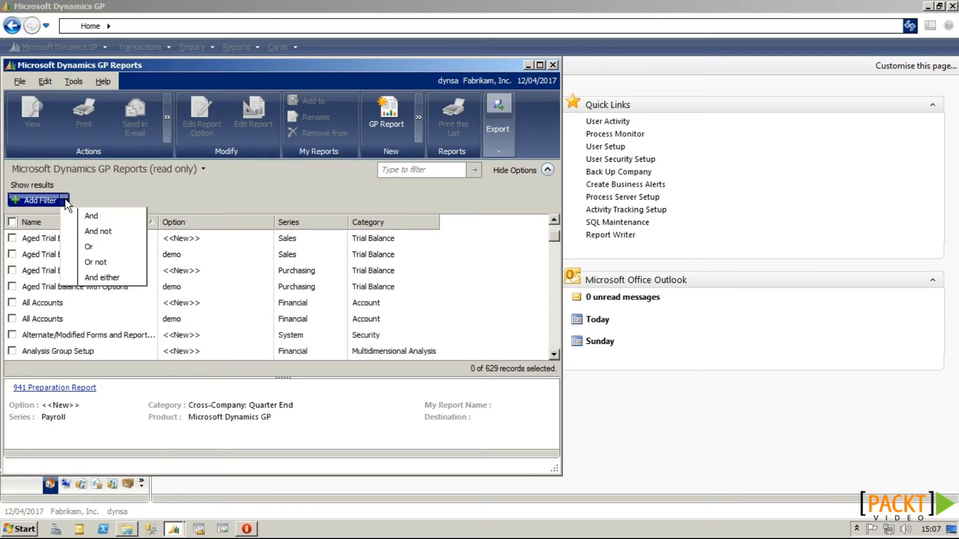
{"action": "left_click", "coordinate": [91, 215]}
{"action": "left_click", "coordinate": [80, 200]}
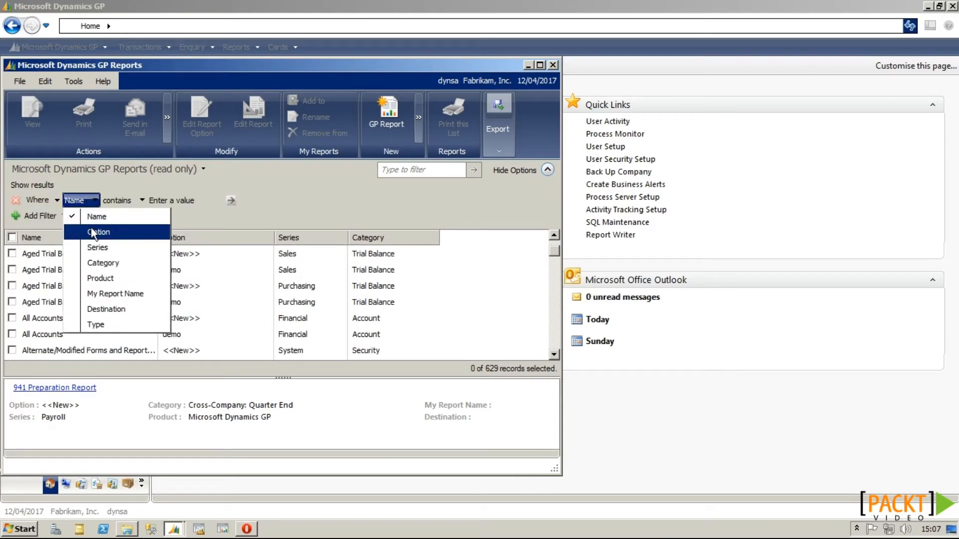
{"action": "left_click", "coordinate": [91, 231]}
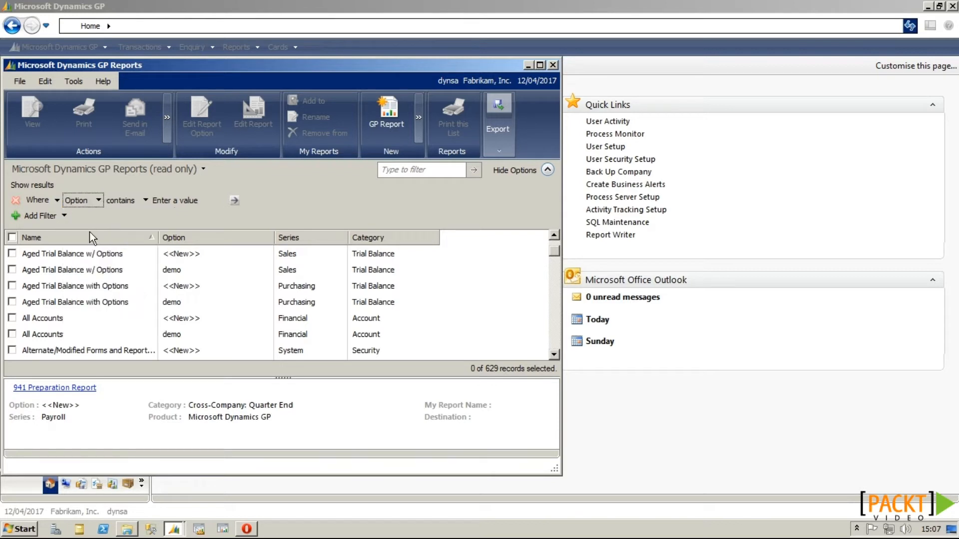
{"action": "left_click", "coordinate": [172, 200]}
{"action": "type", "text": "period"}
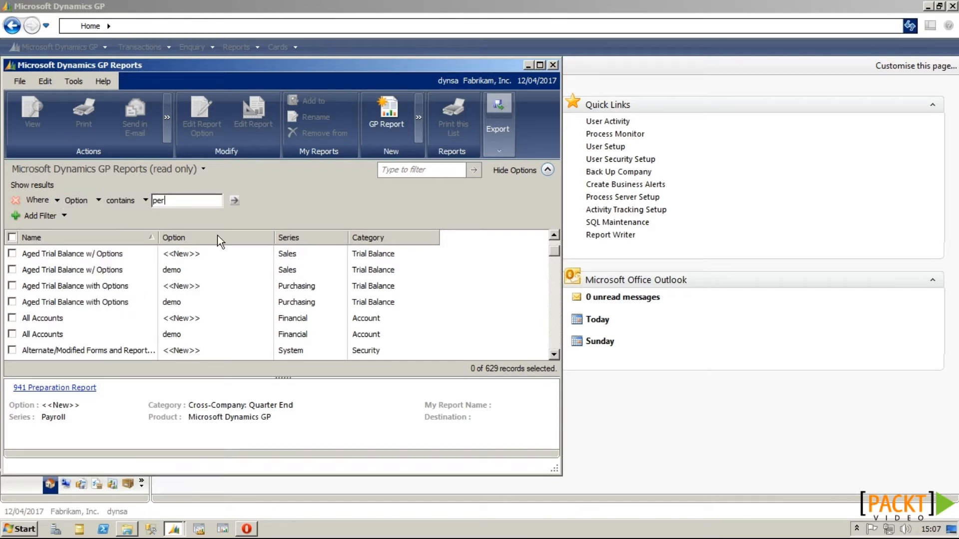
{"action": "left_click", "coordinate": [235, 201]}
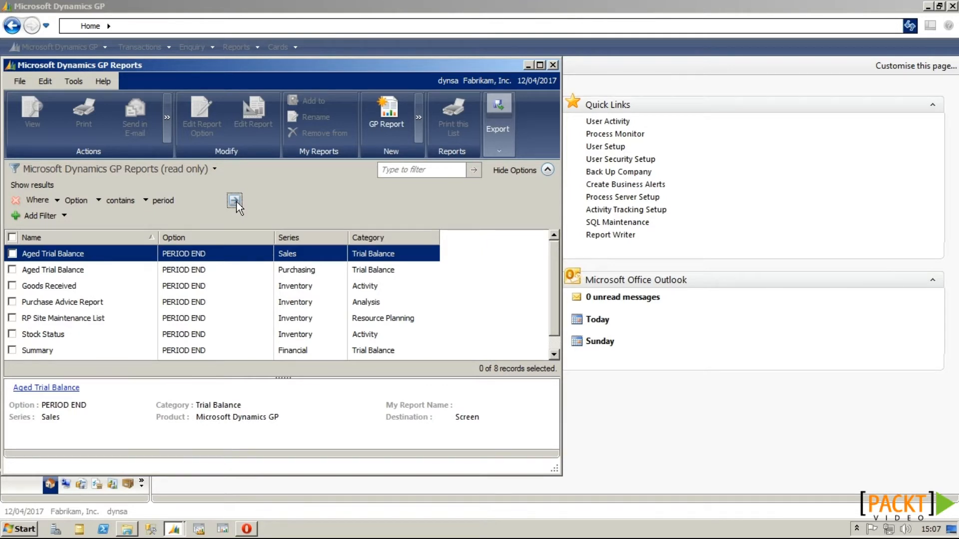
Step: Add the sales Aged Trial Balance to My Reports as 'SalesAged Trial Balance-PERIOD END'
{"action": "left_click", "coordinate": [12, 253]}
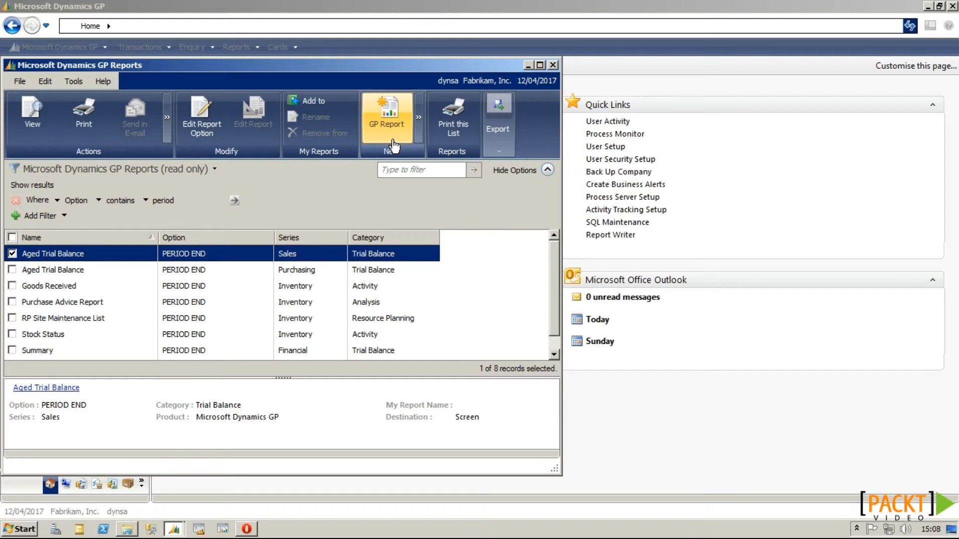
{"action": "left_click", "coordinate": [315, 101]}
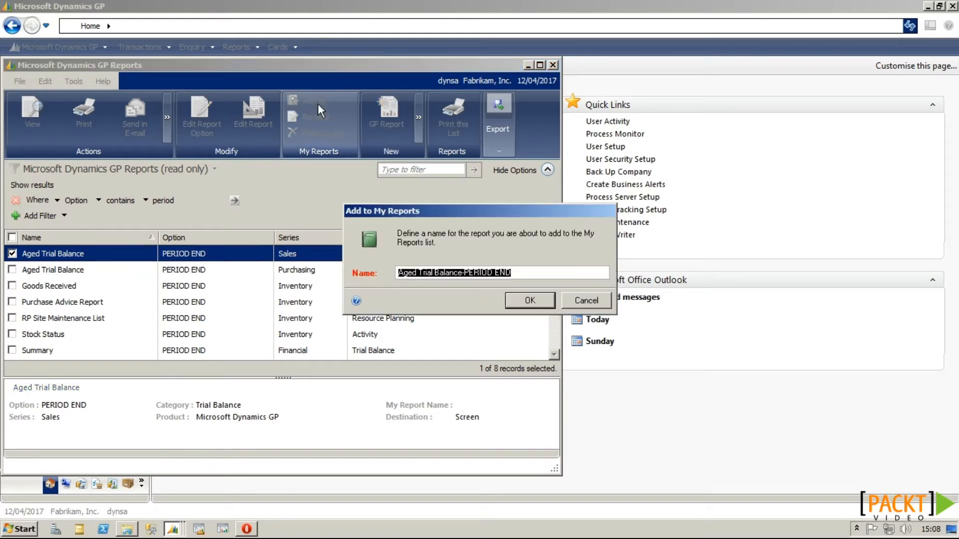
{"action": "left_click", "coordinate": [398, 273]}
{"action": "type", "text": "Sales"}
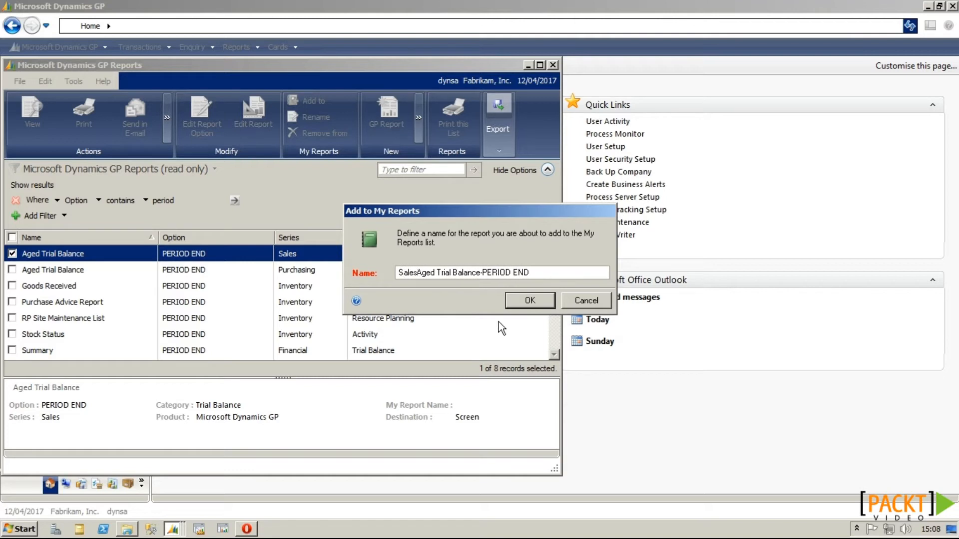
{"action": "left_click", "coordinate": [520, 302]}
Step: Add Stock Status-PERIOD END to My Reports and close the reports list
{"action": "left_click", "coordinate": [12, 253]}
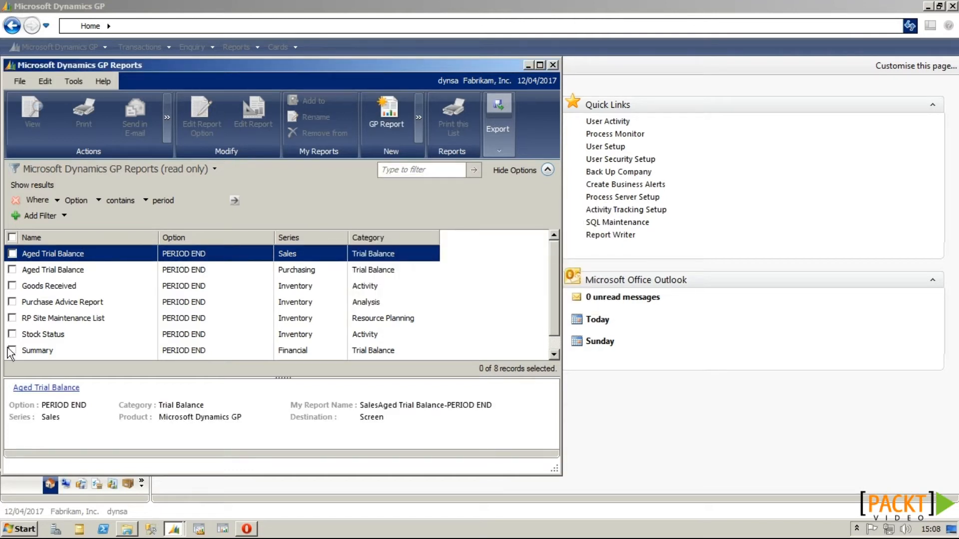
{"action": "left_click", "coordinate": [13, 334]}
{"action": "left_click", "coordinate": [302, 101]}
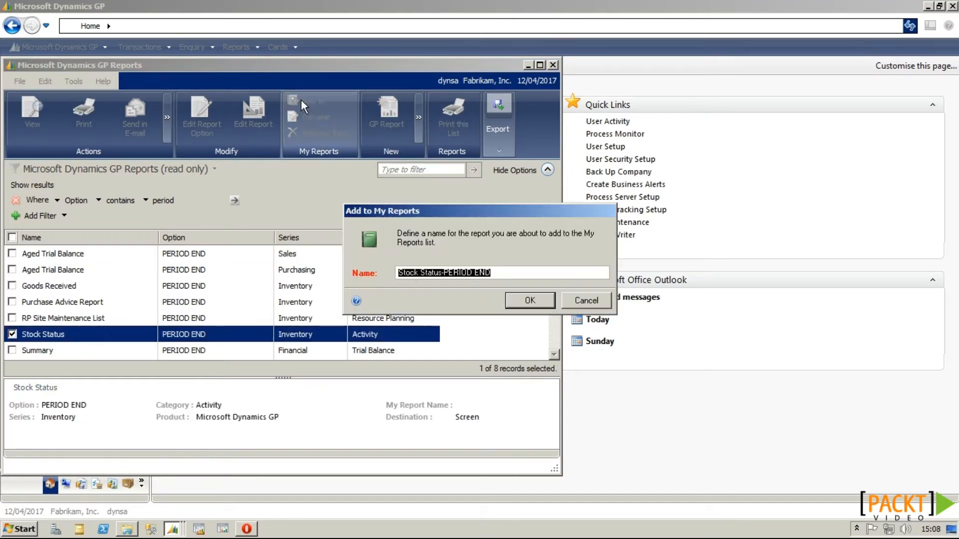
{"action": "left_click", "coordinate": [526, 302]}
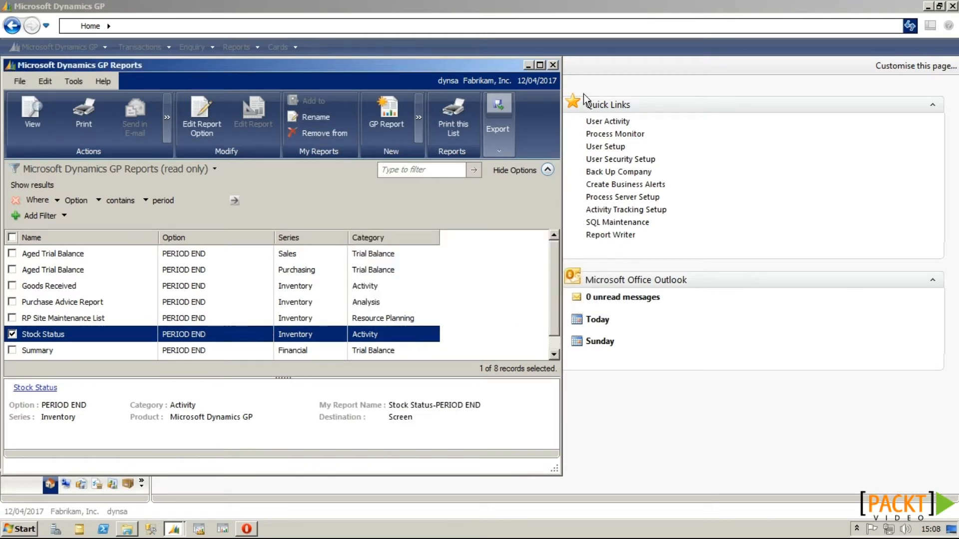
{"action": "left_click", "coordinate": [553, 66]}
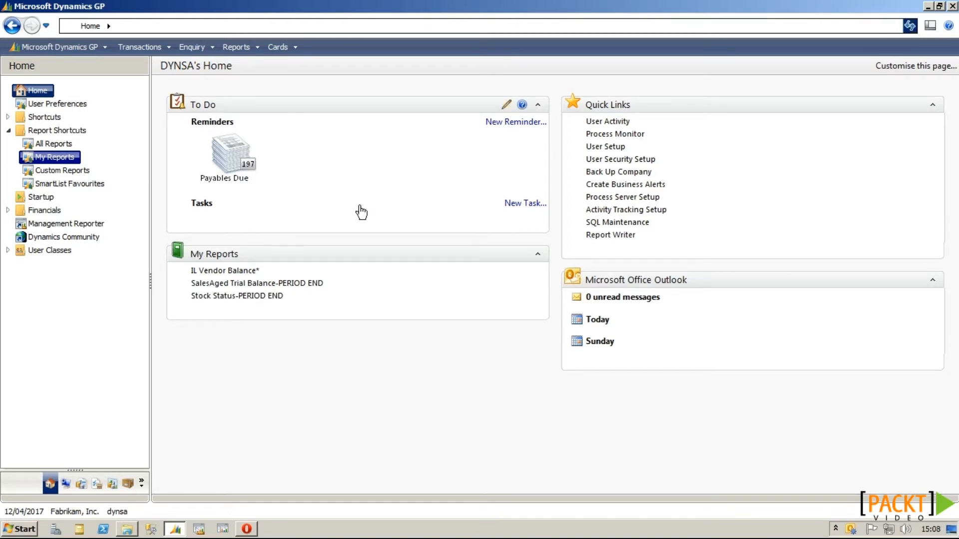
Step: Clear the check from the Aged Trial Balance entry in the My Reports list
{"action": "left_click", "coordinate": [50, 130]}
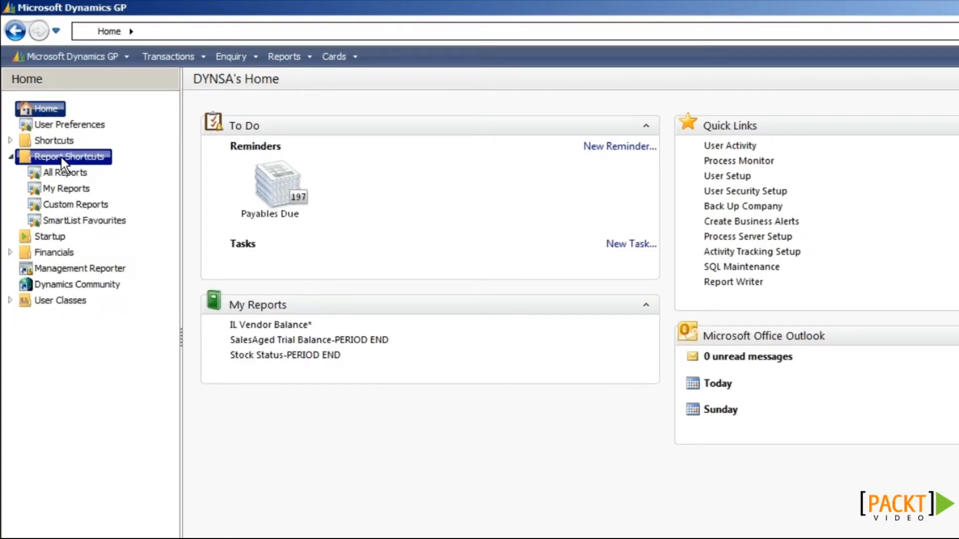
{"action": "left_click", "coordinate": [67, 172]}
{"action": "left_click", "coordinate": [72, 190]}
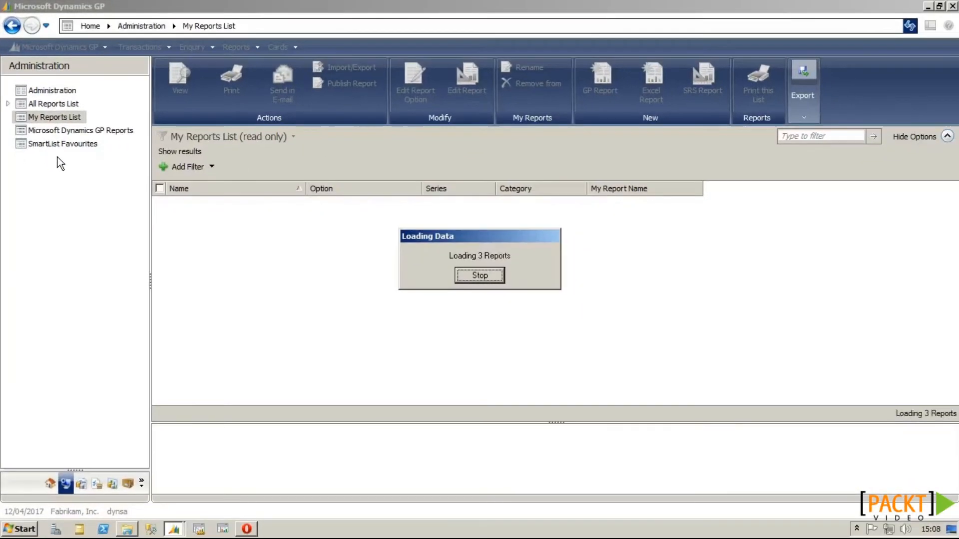
{"action": "left_click", "coordinate": [160, 204]}
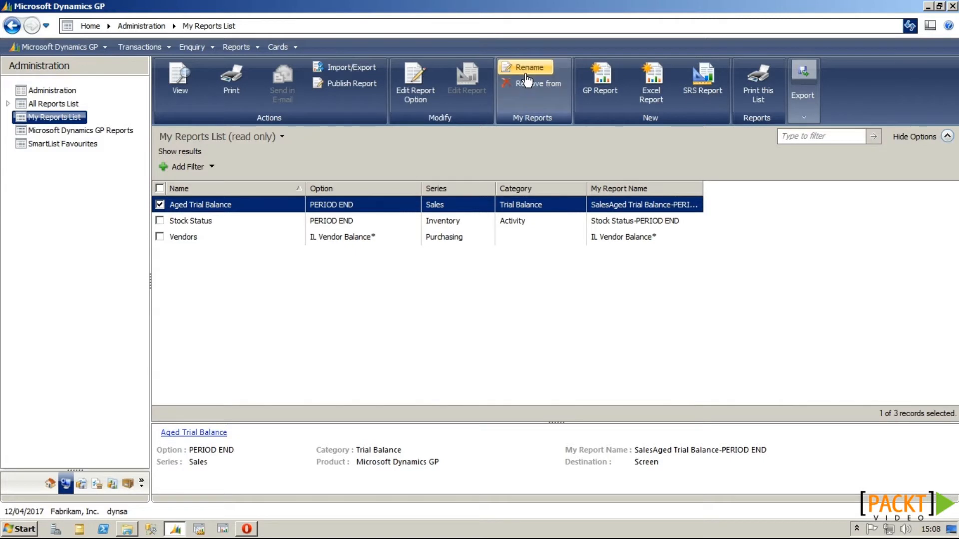
{"action": "left_click", "coordinate": [159, 204]}
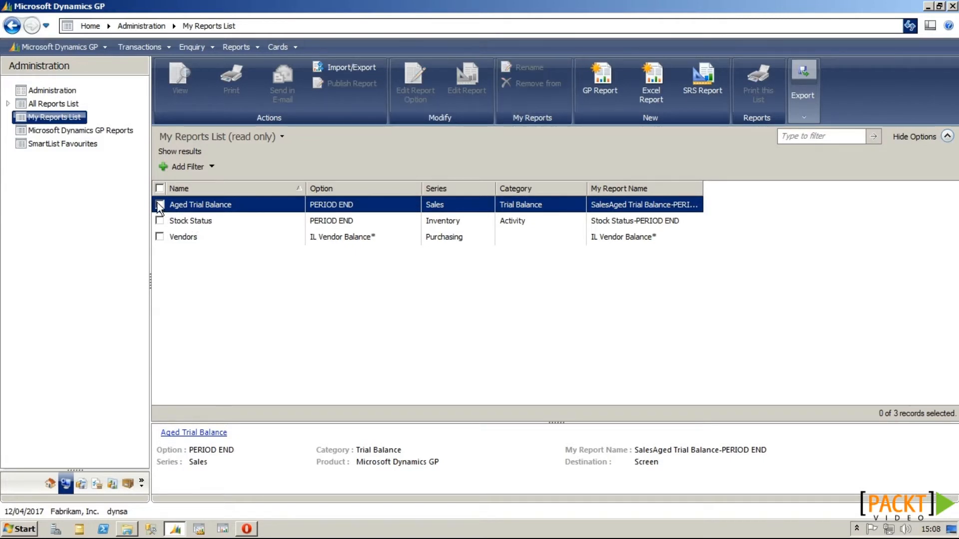
Step: Add the Account Category (demo) report to My Reports as Account Category-demo and return home
{"action": "left_click", "coordinate": [40, 129]}
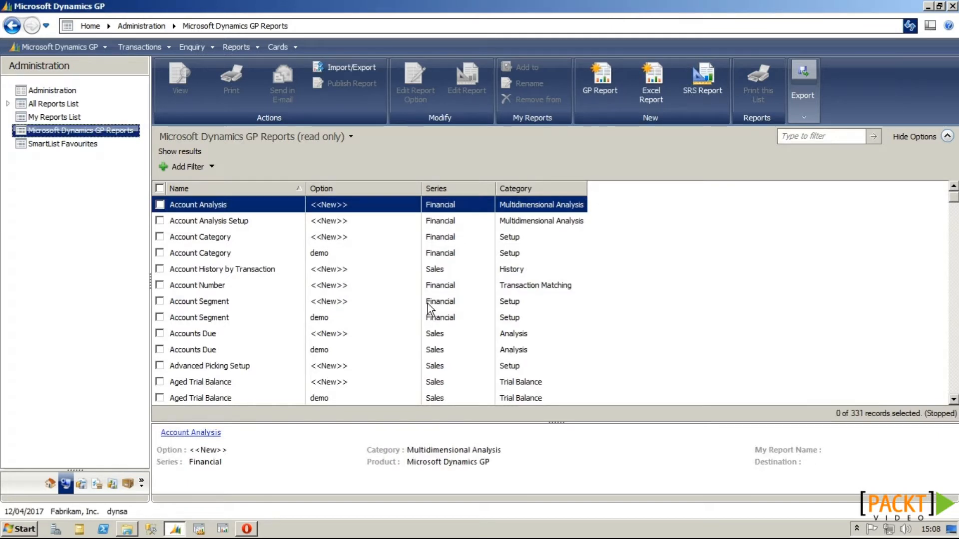
{"action": "left_click", "coordinate": [159, 253]}
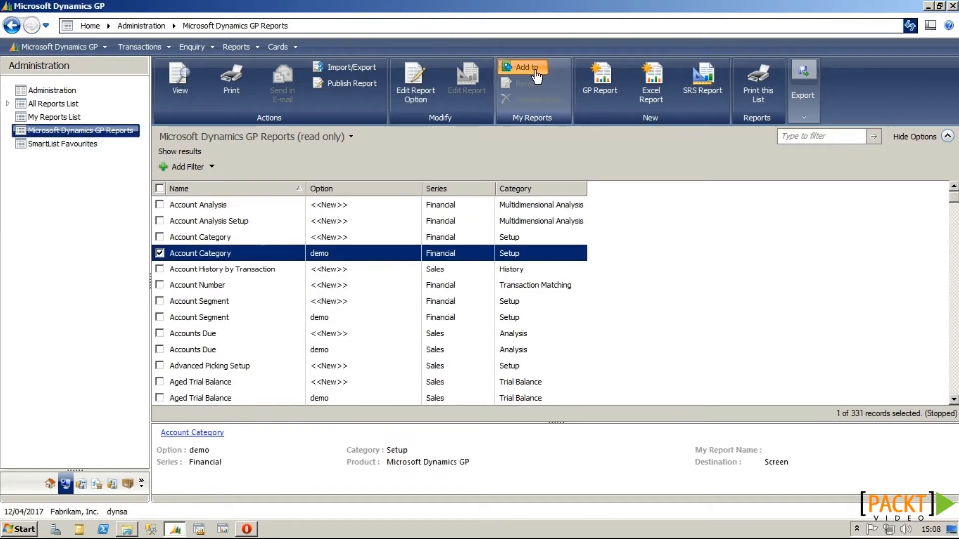
{"action": "left_click", "coordinate": [536, 73]}
{"action": "left_click", "coordinate": [540, 299]}
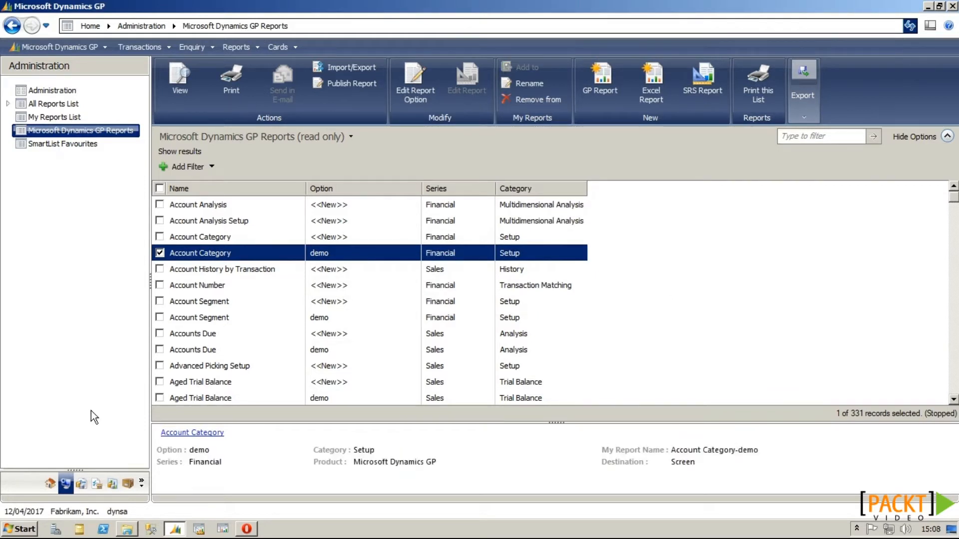
{"action": "left_click", "coordinate": [51, 483]}
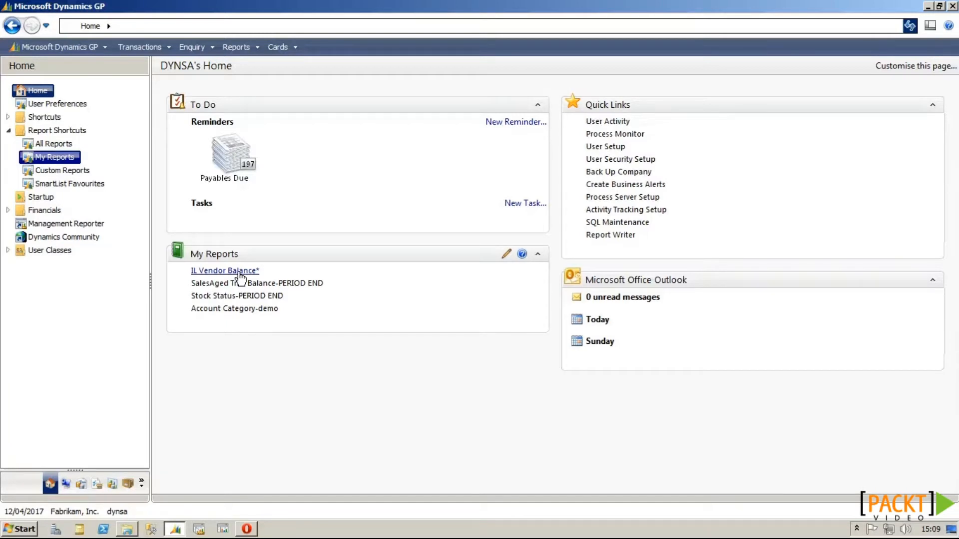
Step: Log back in as the administrator to reach the Administration area page
{"action": "left_click", "coordinate": [240, 273]}
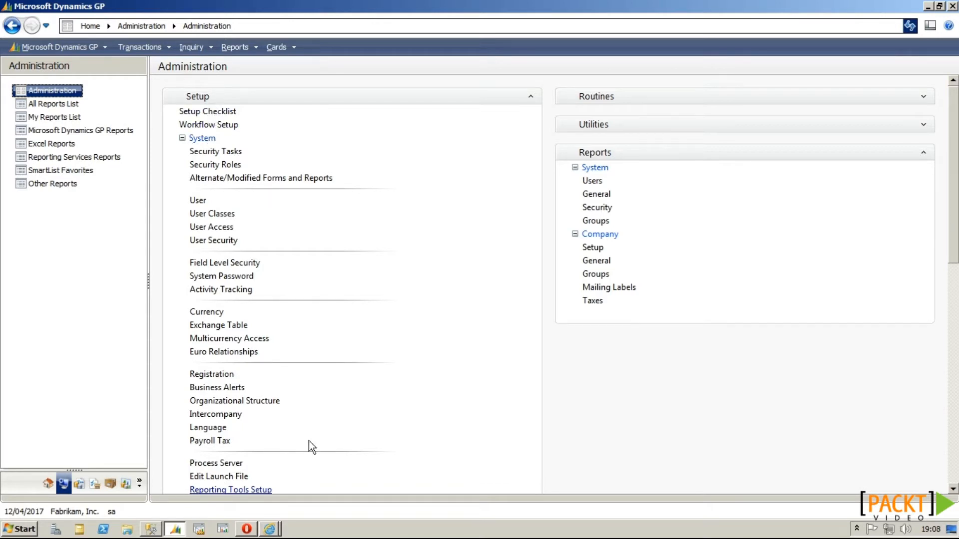
Step: In Reporting Tools Setup, keep Report Server Mode as Native and review the server URLs
{"action": "left_click", "coordinate": [263, 490]}
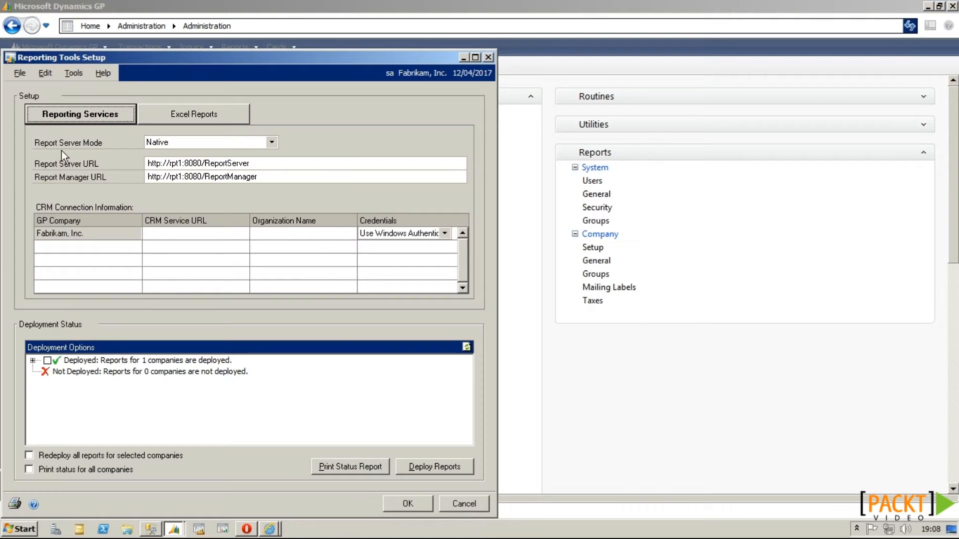
{"action": "left_click", "coordinate": [165, 143]}
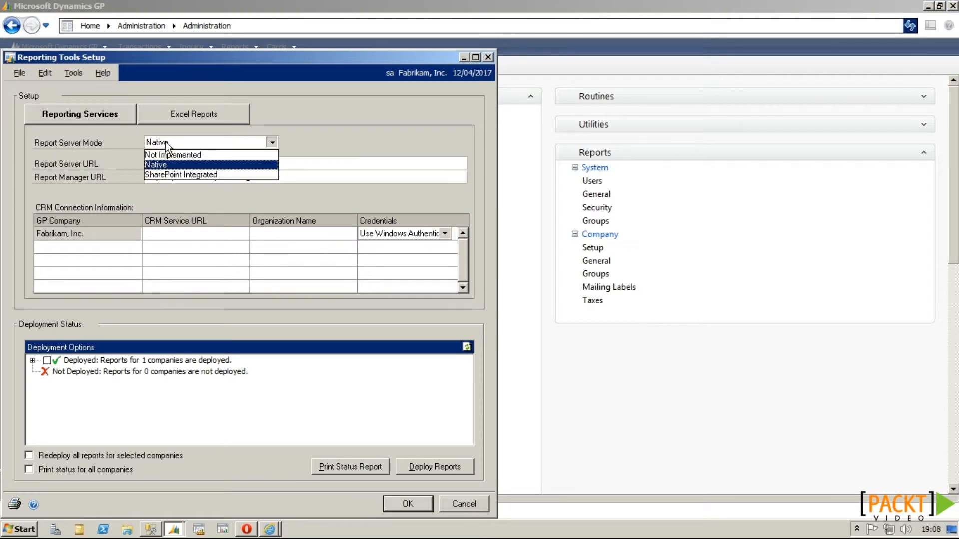
{"action": "left_click", "coordinate": [177, 166]}
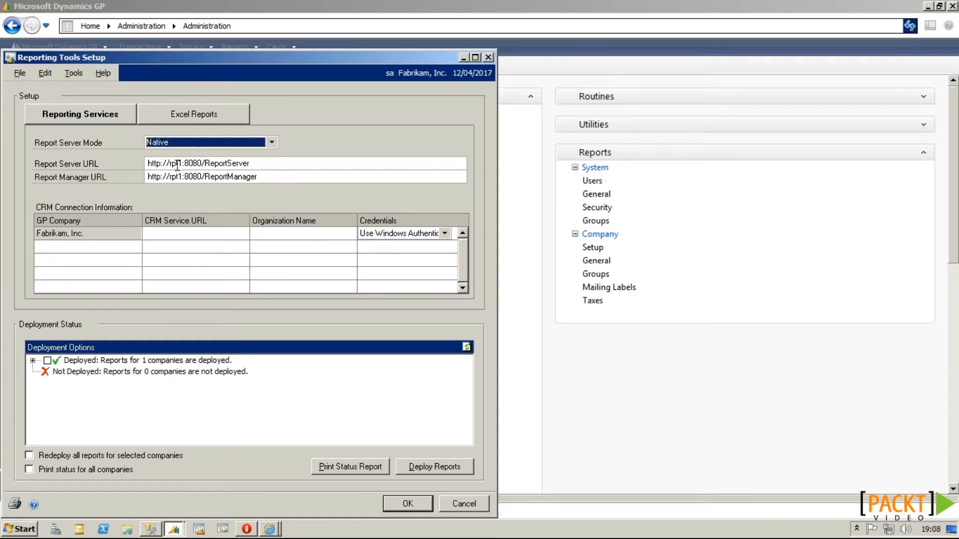
{"action": "left_click", "coordinate": [263, 165]}
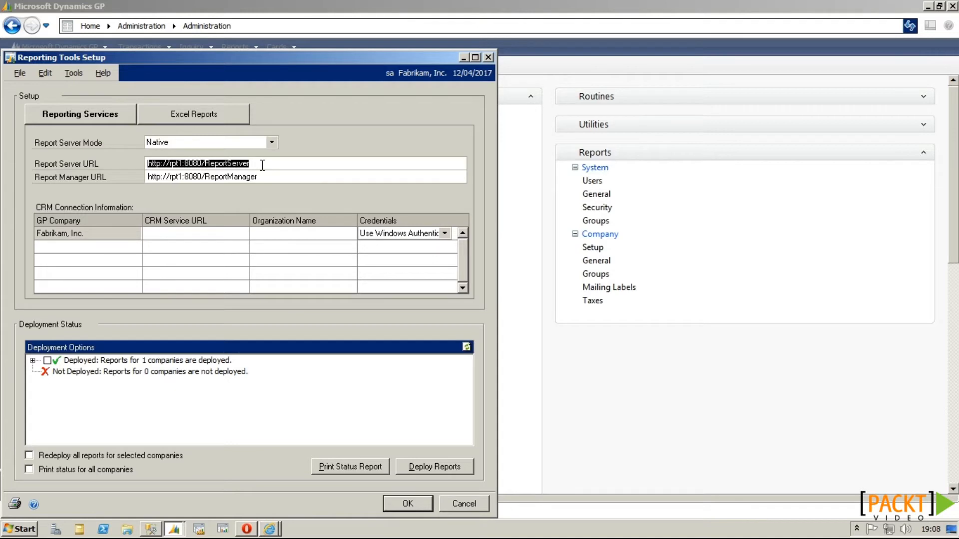
{"action": "left_click", "coordinate": [272, 177]}
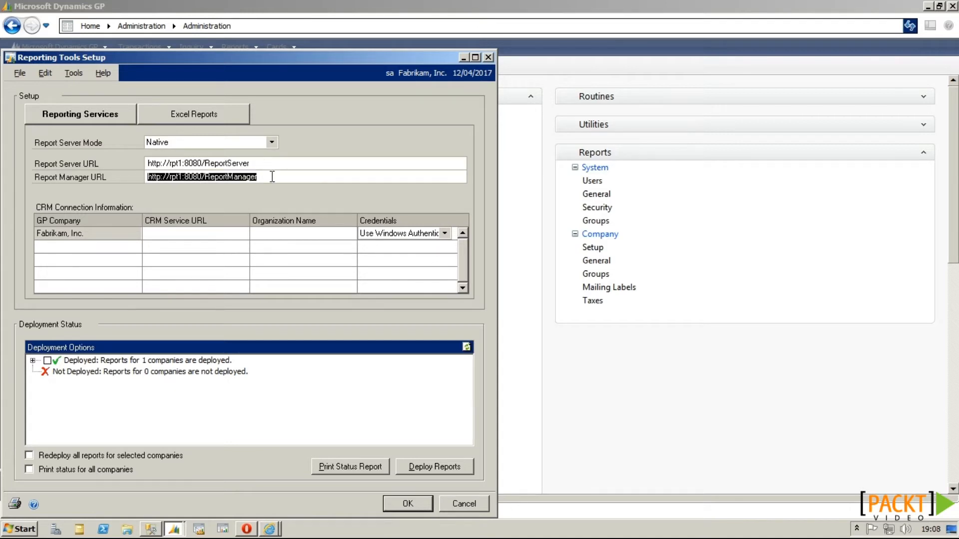
{"action": "left_click", "coordinate": [272, 177]}
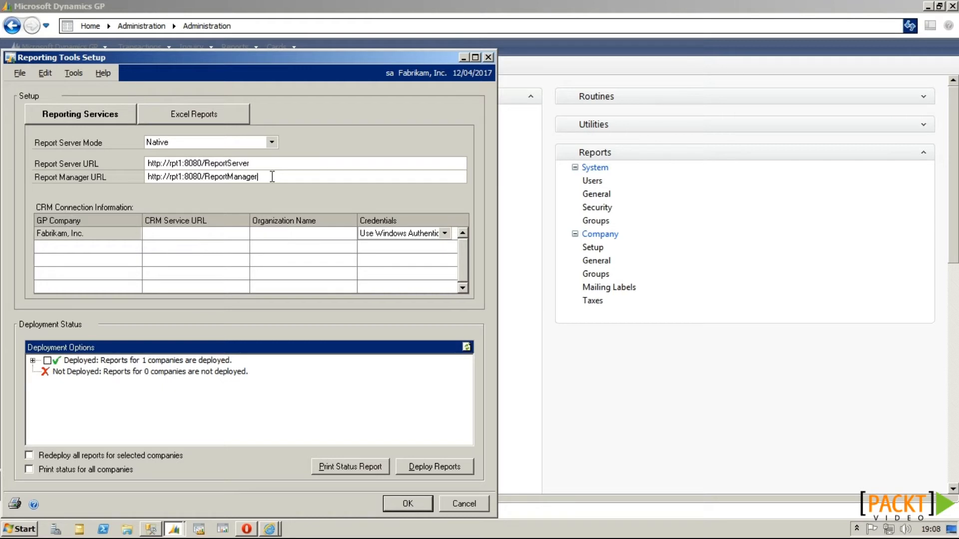
Step: Mark Fabrikam's SRS reports for deployment, then view the Excel report settings
{"action": "left_click", "coordinate": [32, 360]}
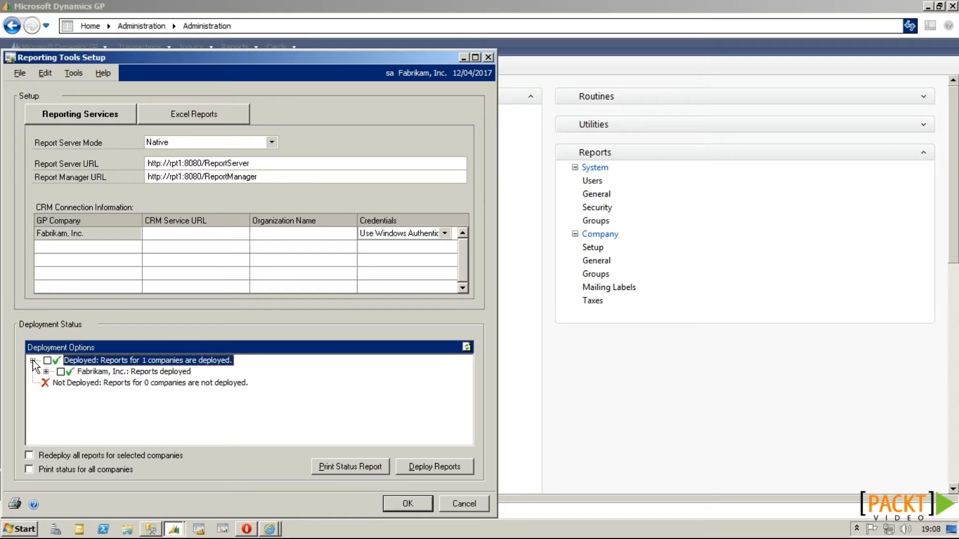
{"action": "left_click", "coordinate": [46, 372]}
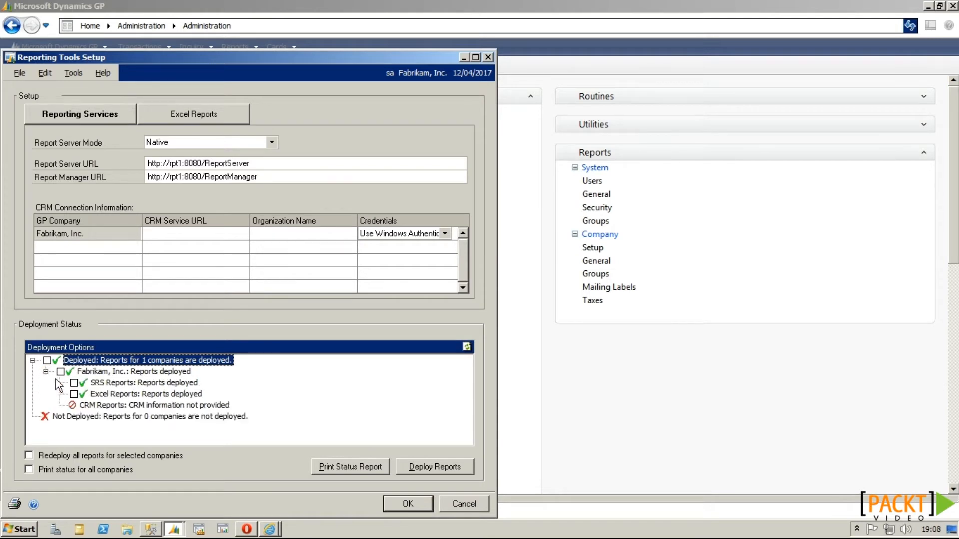
{"action": "left_click", "coordinate": [74, 383]}
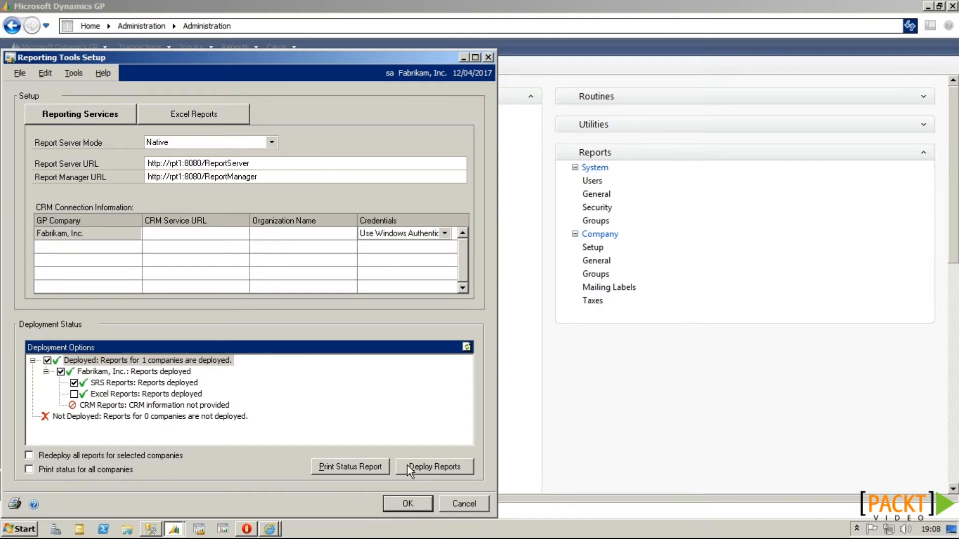
{"action": "left_click", "coordinate": [216, 115]}
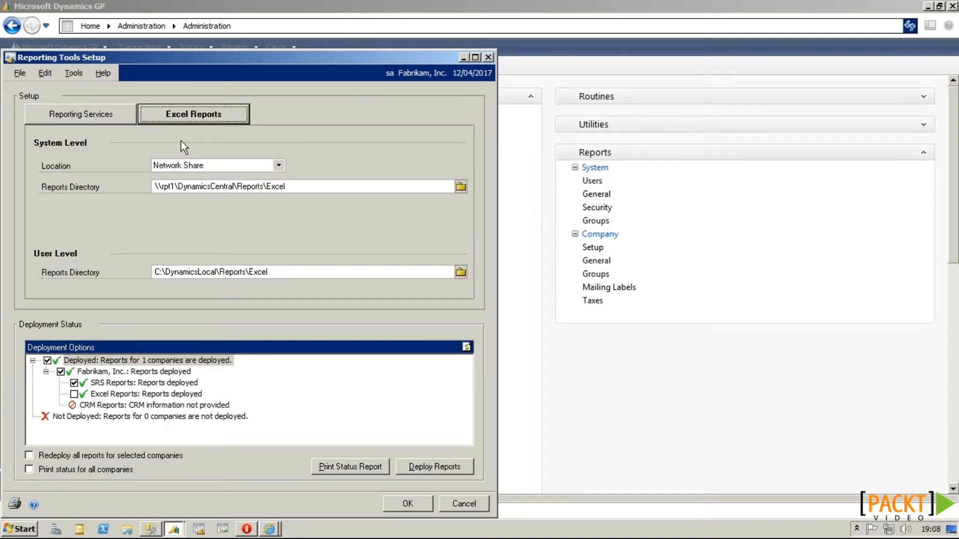
Step: Keep the Excel reports location as Network Share, review the Reports Directory, and mark Excel Reports
{"action": "left_click", "coordinate": [186, 169]}
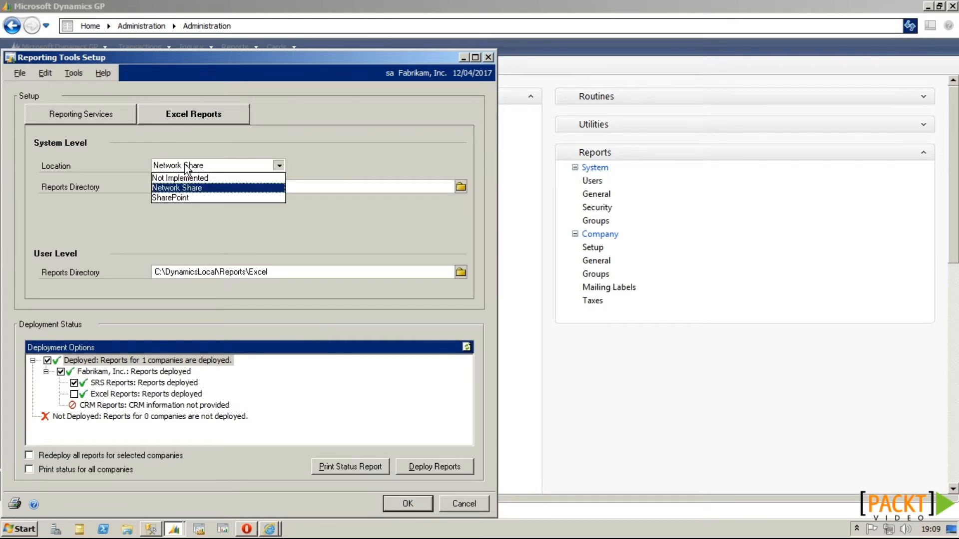
{"action": "left_click", "coordinate": [203, 188]}
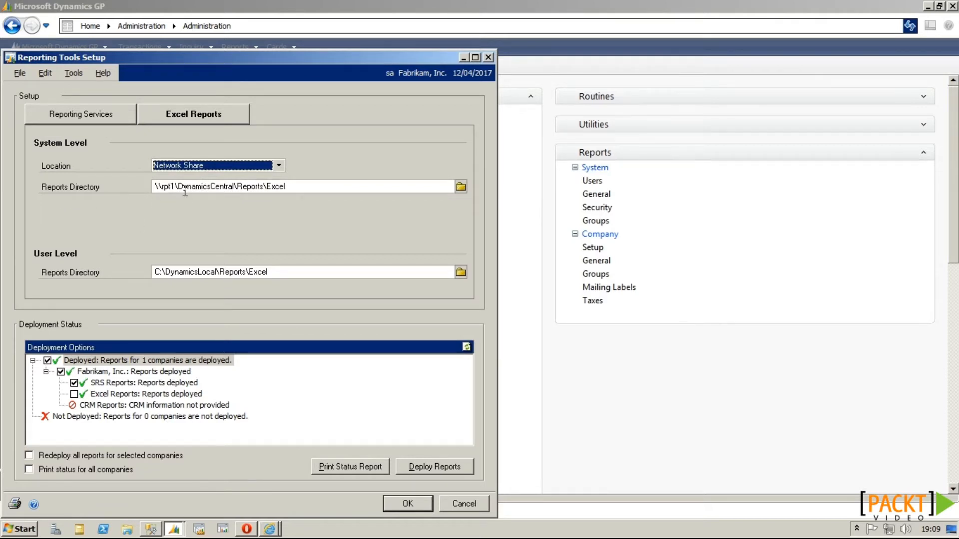
{"action": "left_click", "coordinate": [302, 189]}
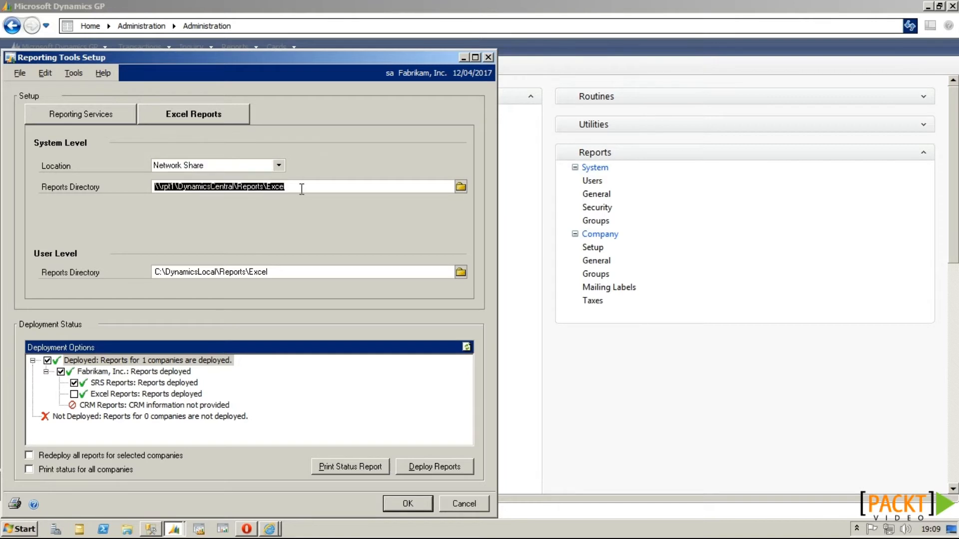
{"action": "left_click", "coordinate": [301, 189]}
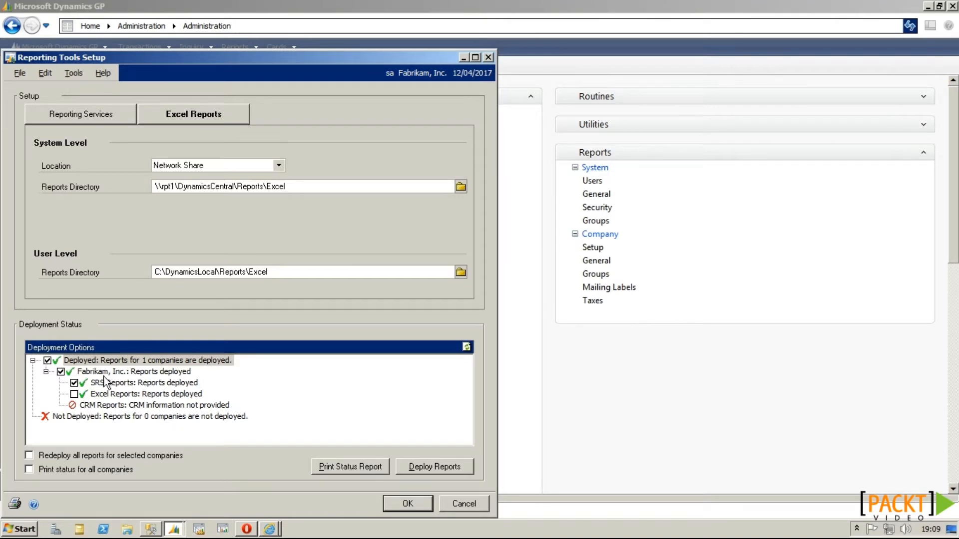
{"action": "left_click", "coordinate": [74, 394]}
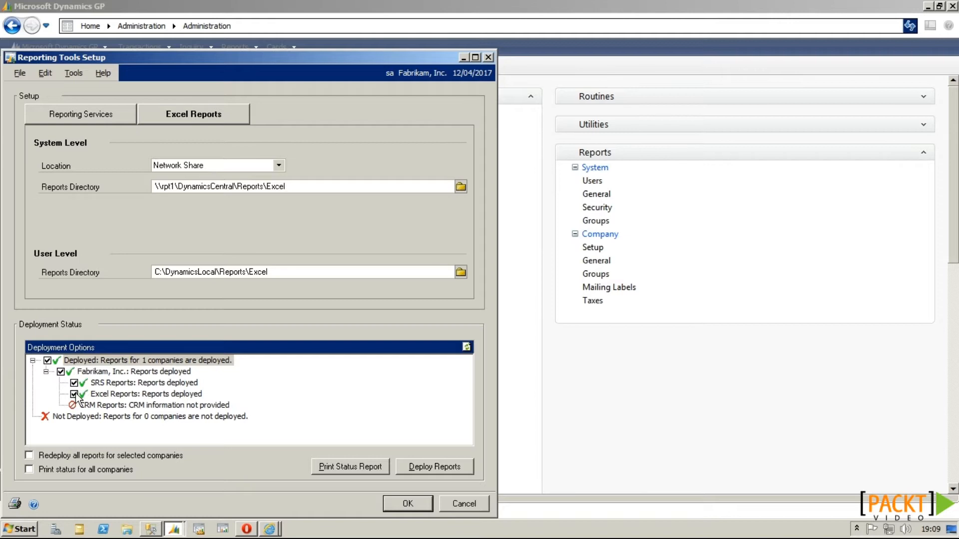
Step: Close Reporting Tools Setup without saving and bring up the Report Manager home page
{"action": "left_click", "coordinate": [451, 502]}
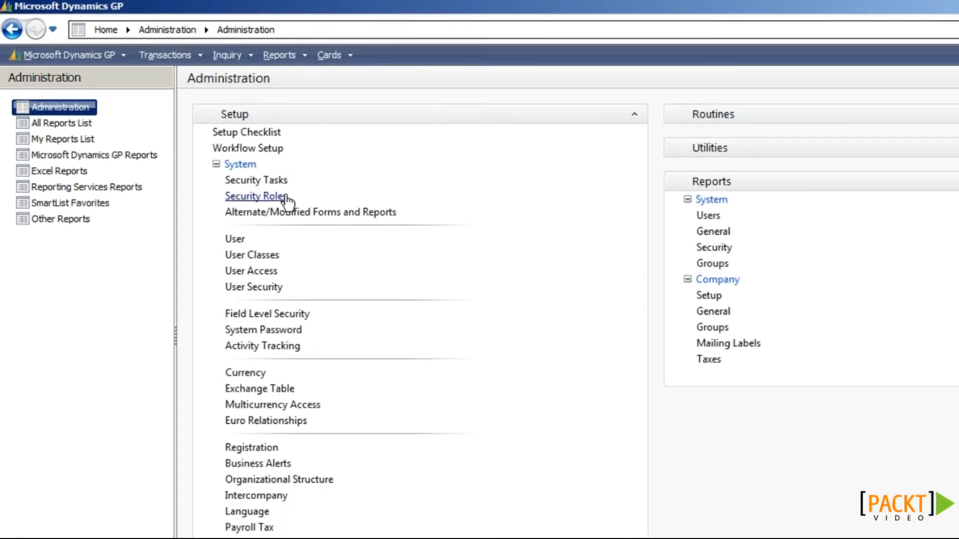
{"action": "left_click", "coordinate": [270, 529]}
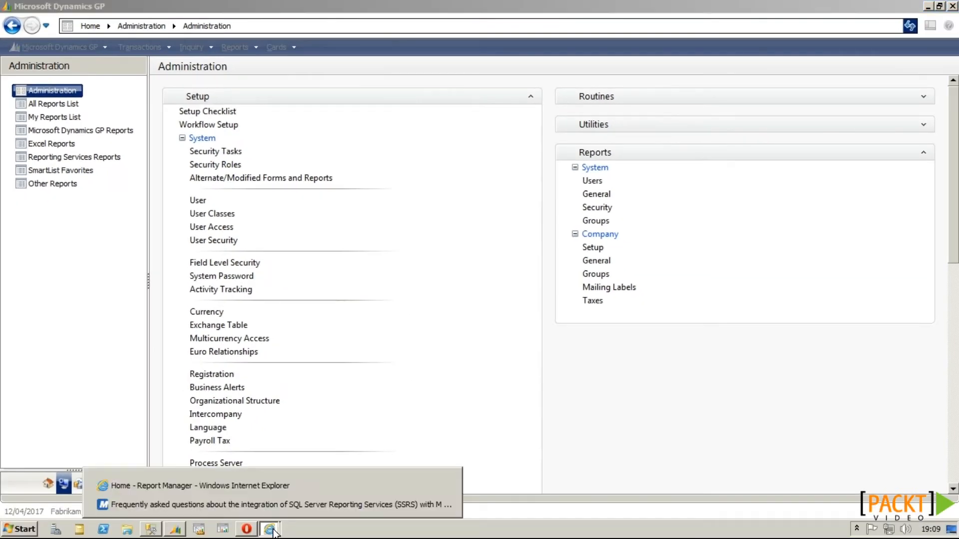
{"action": "left_click", "coordinate": [200, 485]}
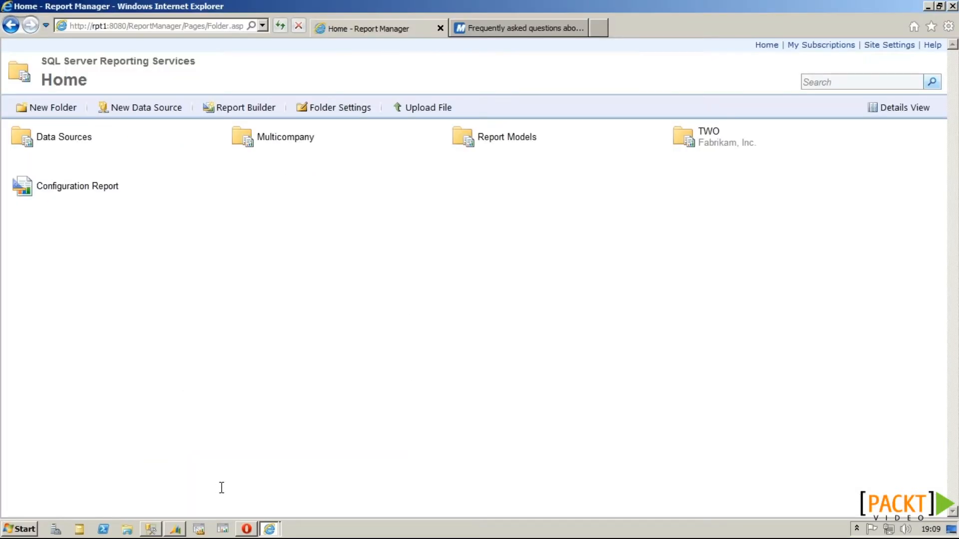
Step: Review the Home folder's security roles, open the TWO folder, then go to Management Studio
{"action": "left_click", "coordinate": [388, 131]}
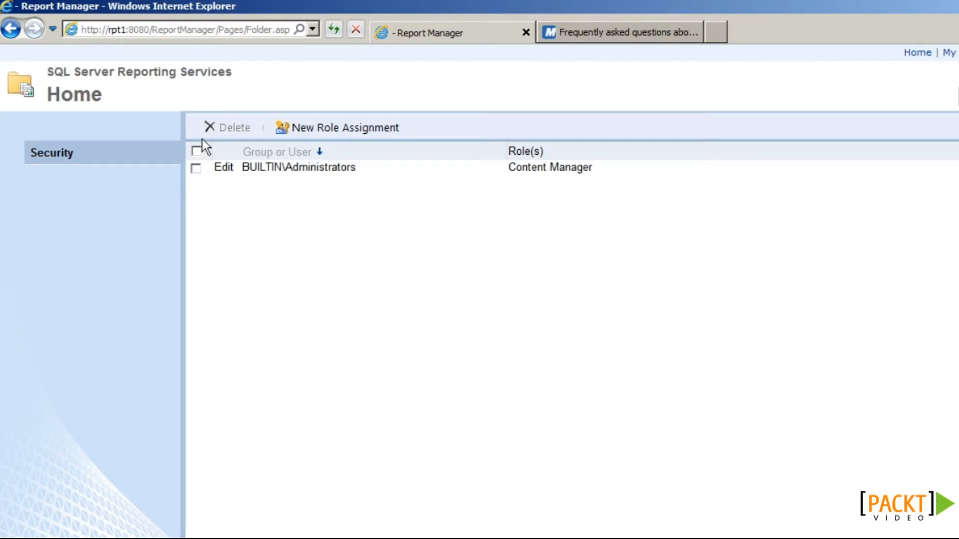
{"action": "left_click", "coordinate": [907, 54]}
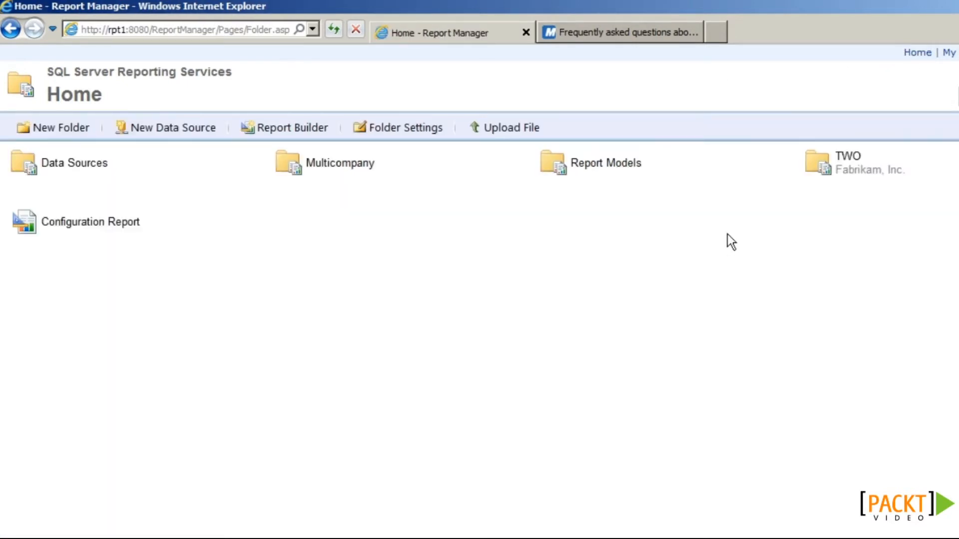
{"action": "left_click", "coordinate": [847, 159]}
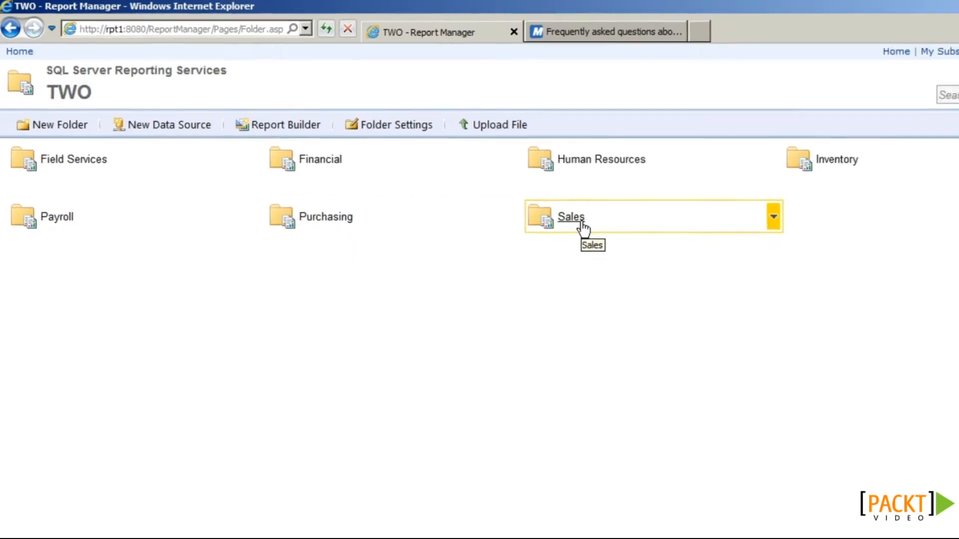
{"action": "left_click", "coordinate": [152, 529]}
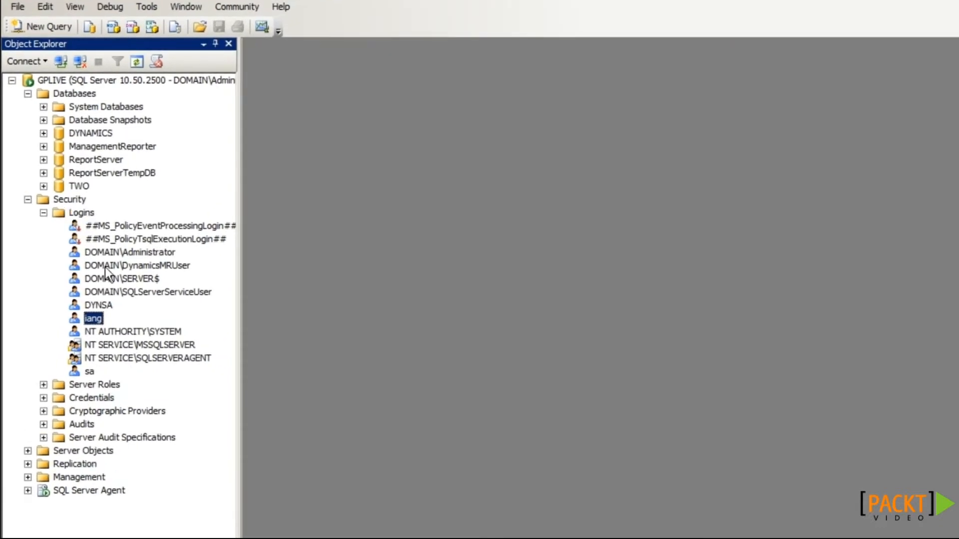
Step: Map the user's login to the rpt_all role in the DYNAMICS database
{"action": "double_click", "coordinate": [94, 319]}
{"action": "left_click", "coordinate": [320, 94]}
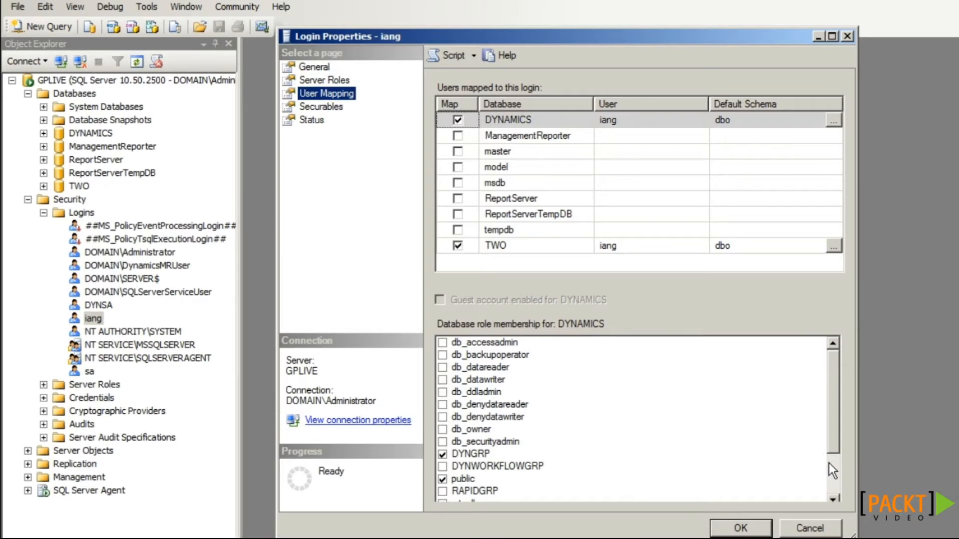
{"action": "left_click", "coordinate": [829, 464]}
{"action": "left_click", "coordinate": [443, 442]}
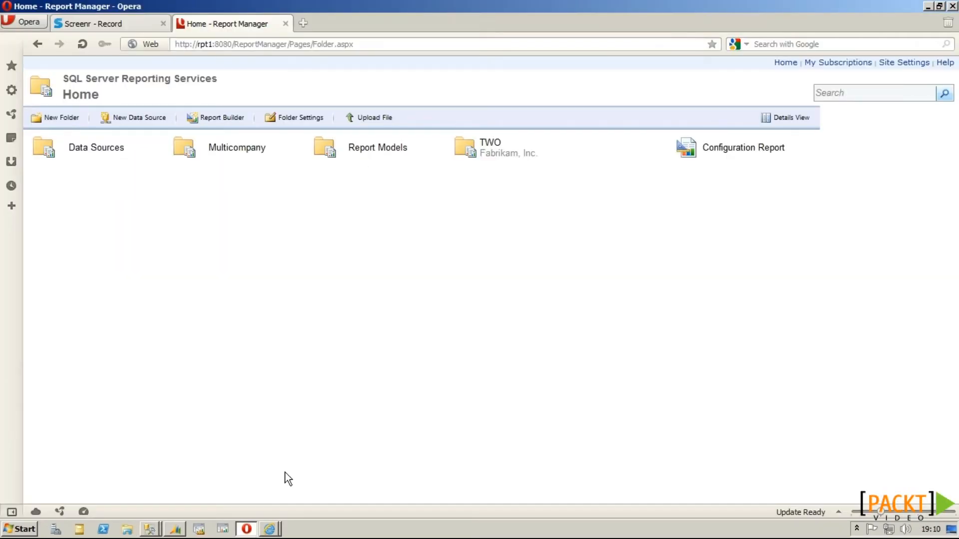
Step: Open Purchasing's Reporting Services Reports list and select Aged Trial Balance - by Document Date
{"action": "left_click", "coordinate": [175, 529]}
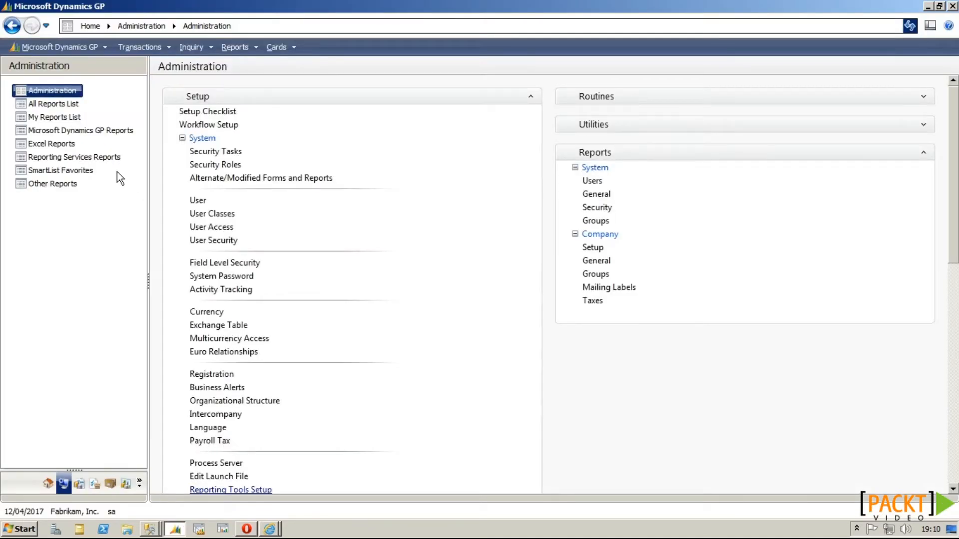
{"action": "left_click", "coordinate": [55, 144]}
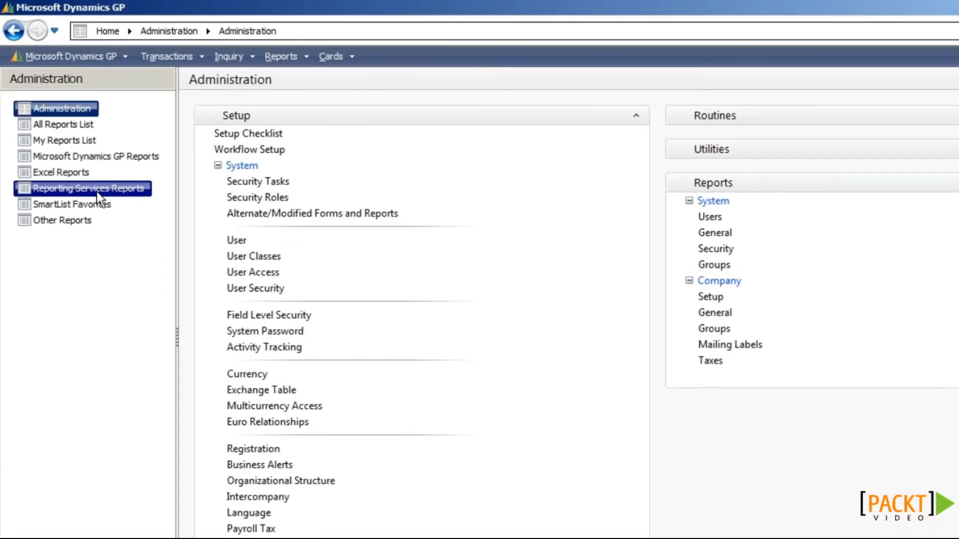
{"action": "left_click", "coordinate": [59, 189]}
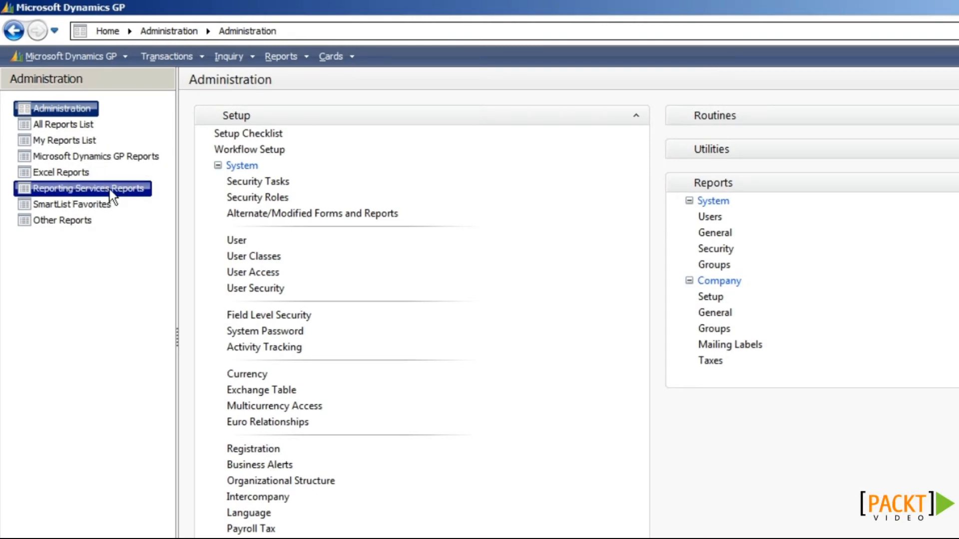
{"action": "left_click", "coordinate": [94, 482]}
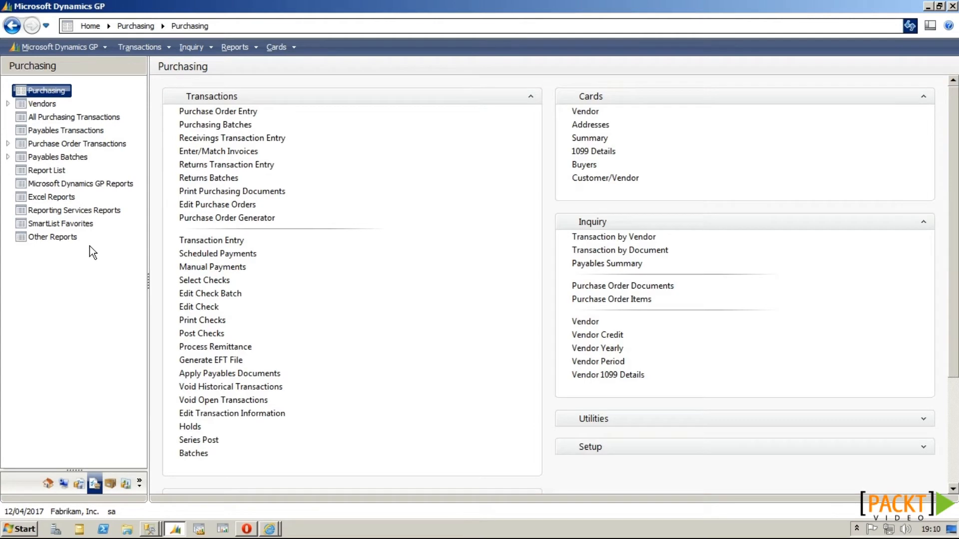
{"action": "left_click", "coordinate": [60, 213]}
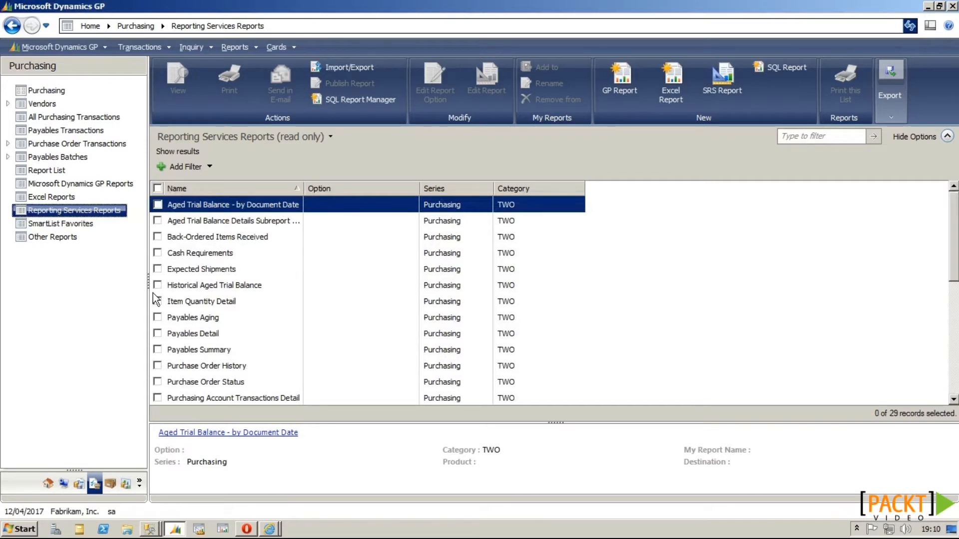
{"action": "left_click", "coordinate": [157, 204]}
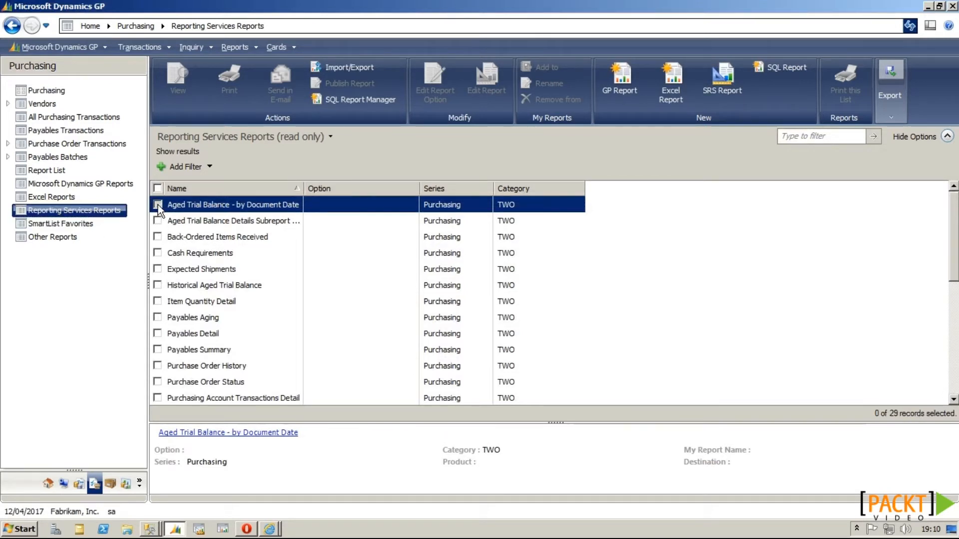
Step: Run the Aged Trial Balance - by Document Date report sorted by Vendor ID
{"action": "left_click", "coordinate": [178, 88]}
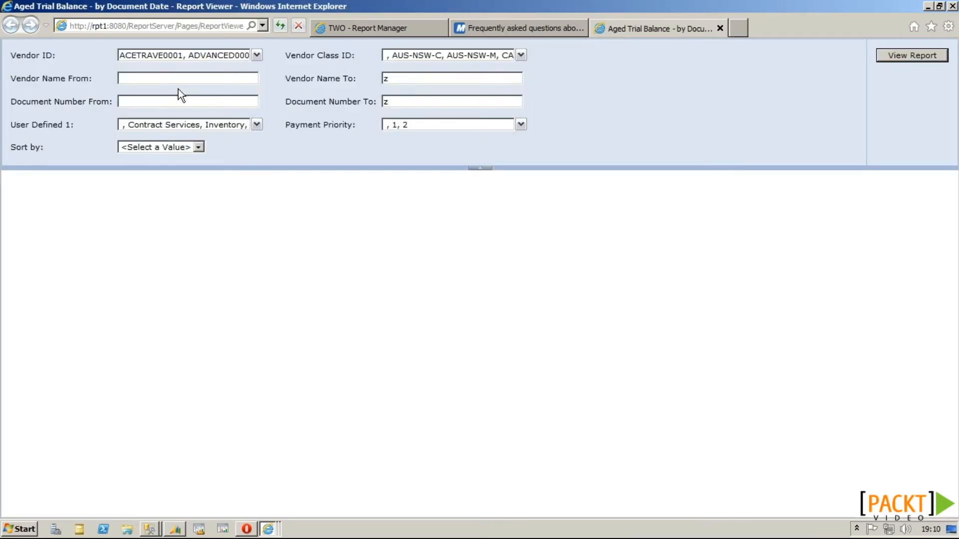
{"action": "left_click", "coordinate": [198, 147]}
{"action": "left_click", "coordinate": [191, 168]}
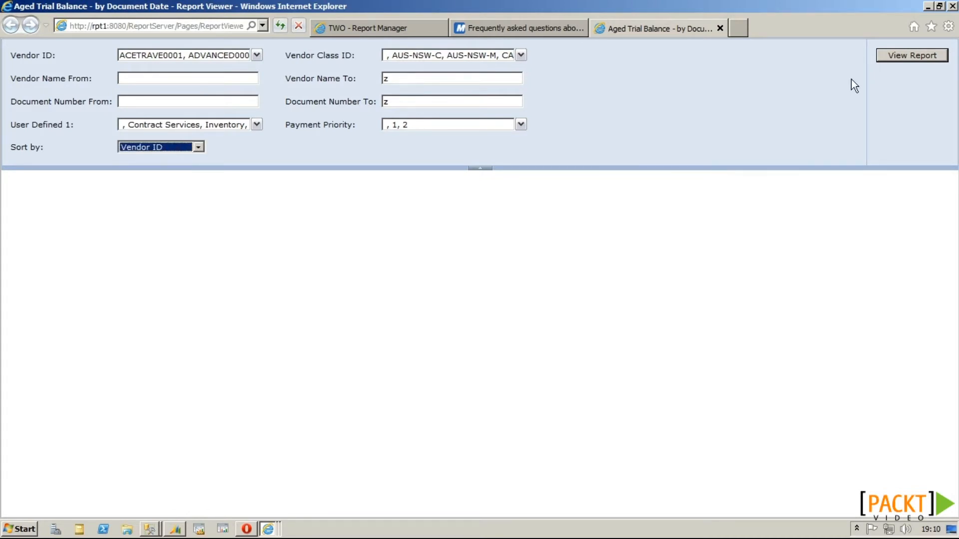
{"action": "left_click", "coordinate": [932, 55]}
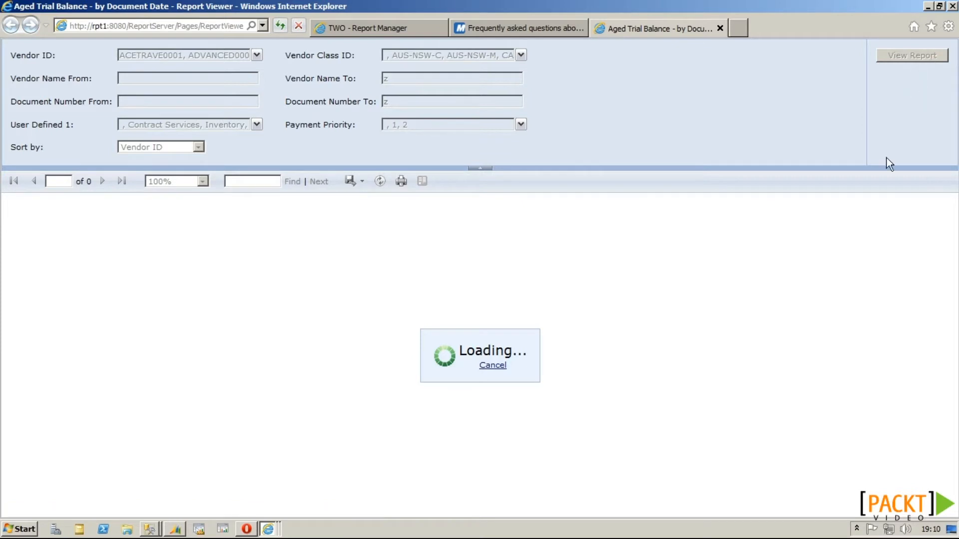
{"action": "left_click", "coordinate": [176, 529]}
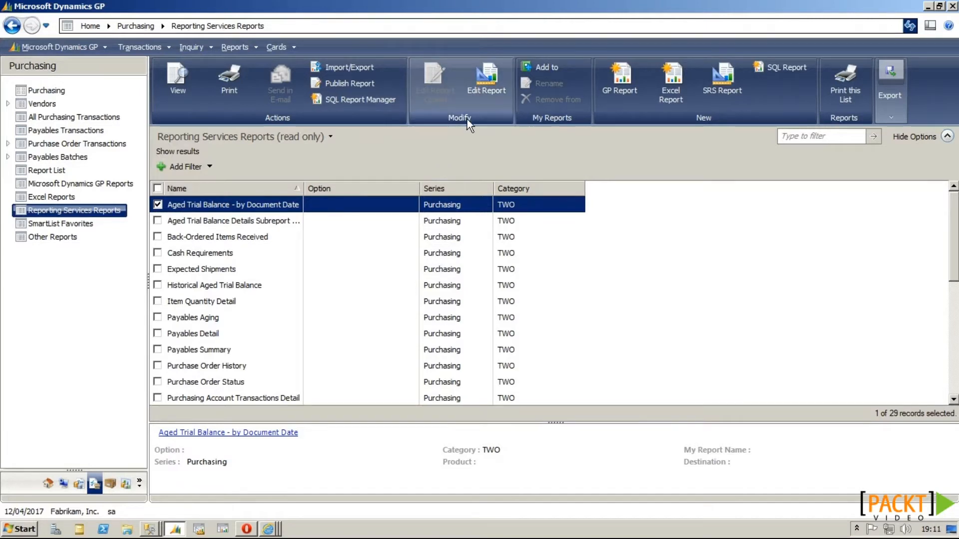
Step: Open the Aged Trial Balance - by Document Date report in a maximized Report Builder window
{"action": "left_click", "coordinate": [488, 100]}
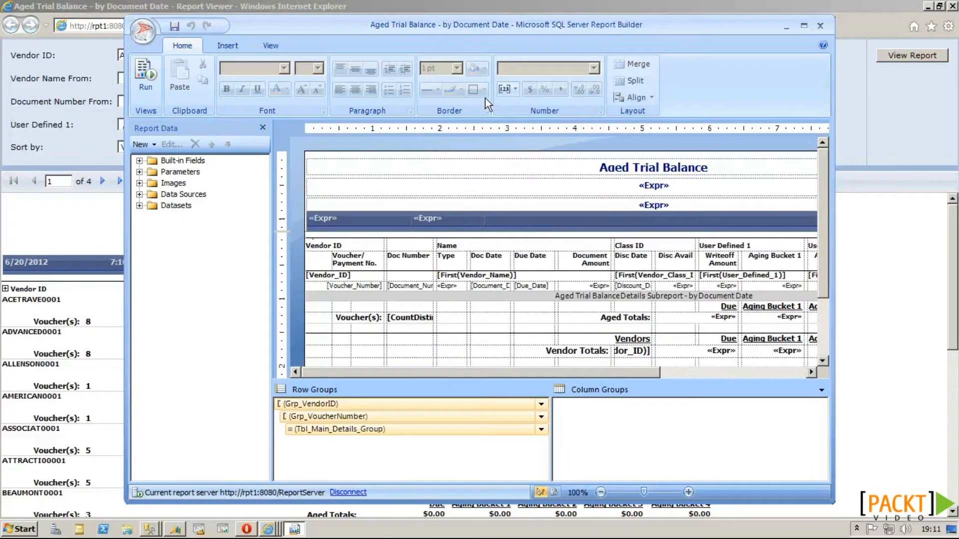
{"action": "left_click", "coordinate": [803, 25]}
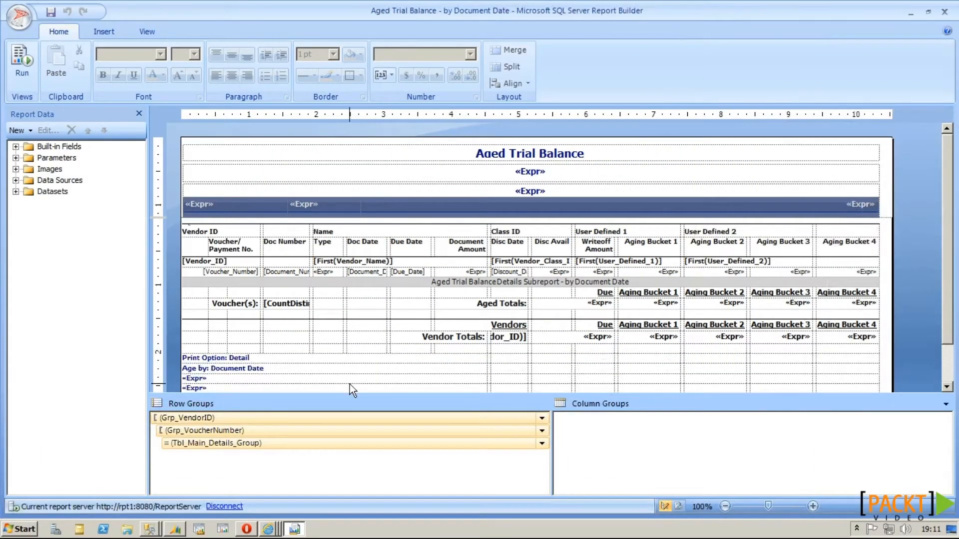
{"action": "left_click", "coordinate": [175, 529]}
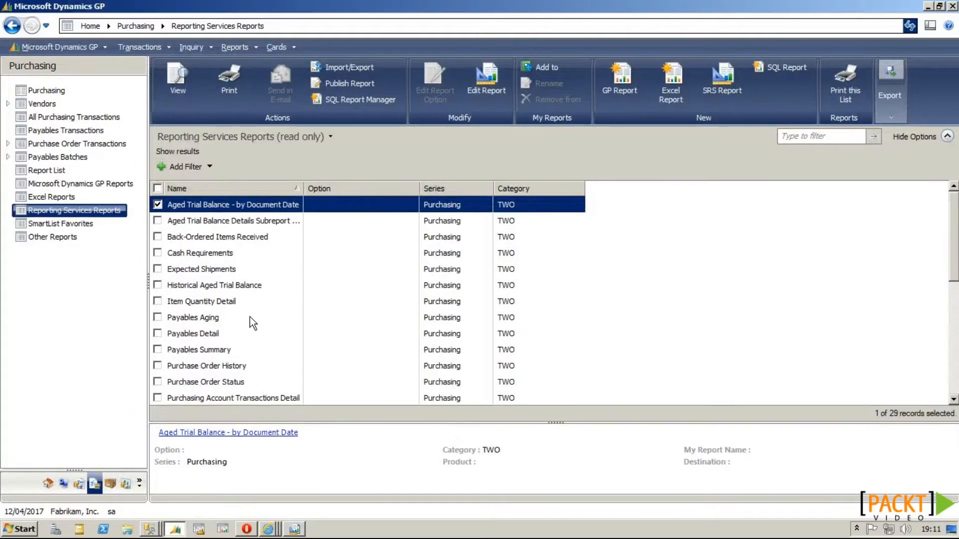
Step: Open TWO PayablesTransactions from GP's Excel Reports and enable its data connection
{"action": "left_click", "coordinate": [49, 198]}
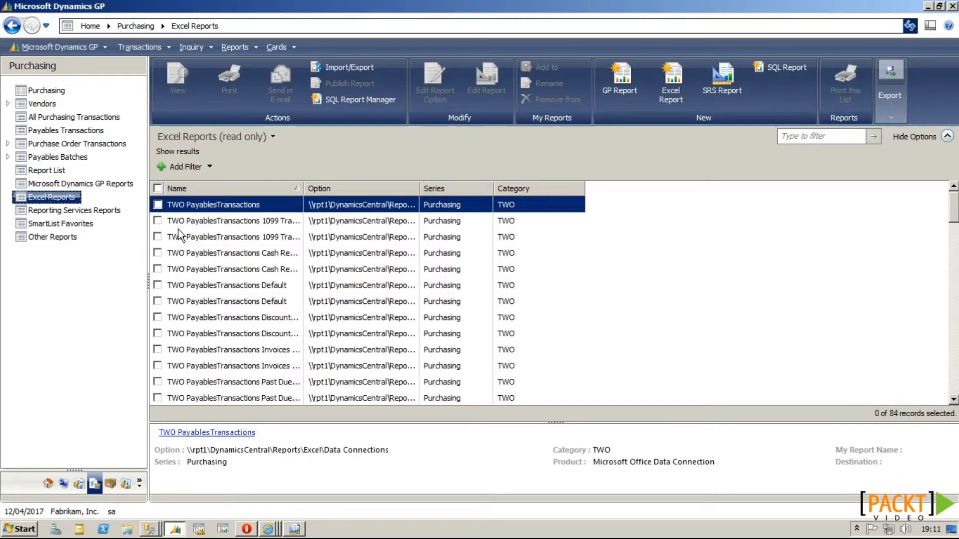
{"action": "left_click", "coordinate": [157, 205]}
{"action": "double_click", "coordinate": [229, 208]}
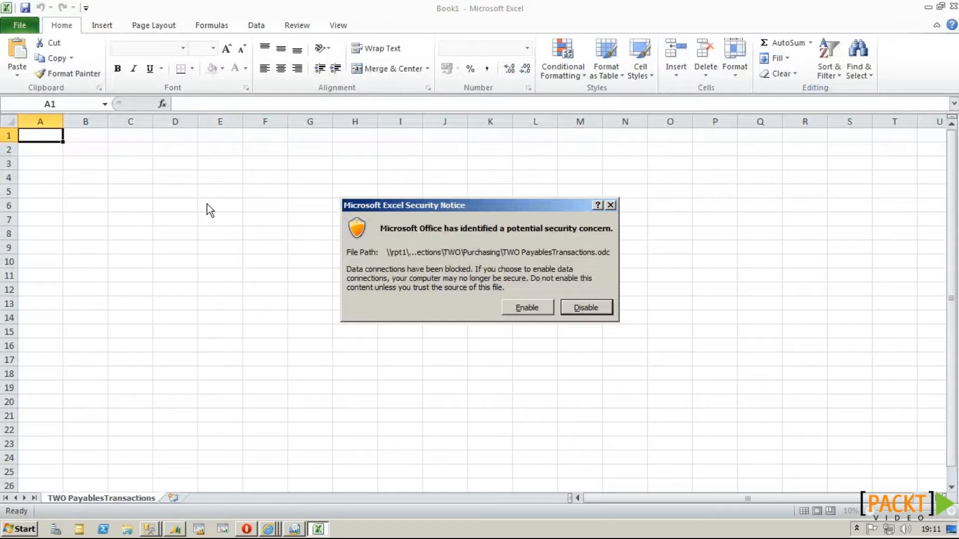
{"action": "left_click", "coordinate": [523, 306]}
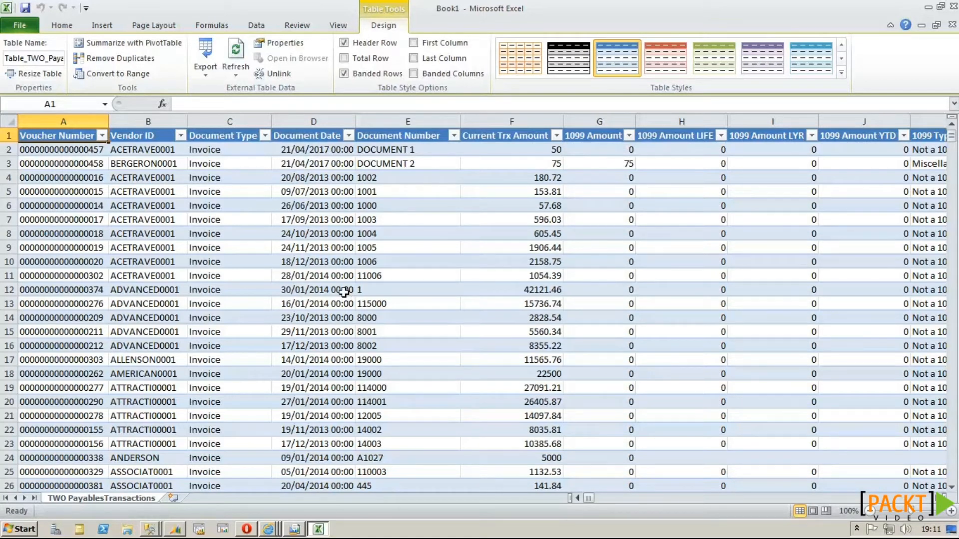
{"action": "left_click", "coordinate": [179, 529]}
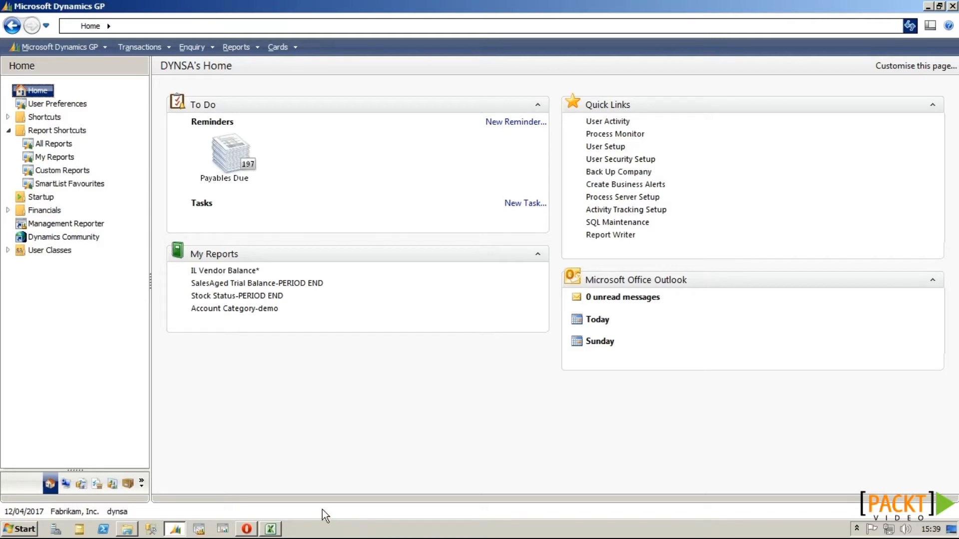
Step: Set up Reconcile to GL for Payables Management through 30/04/2017, expanding accounts to show 000-2100-00 Accounts Payable
{"action": "left_click", "coordinate": [80, 484]}
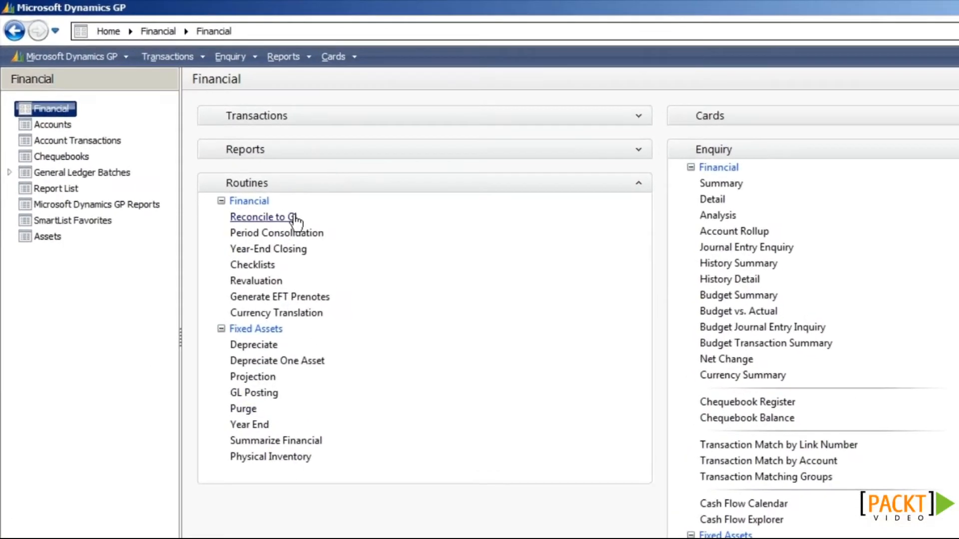
{"action": "left_click", "coordinate": [294, 215]}
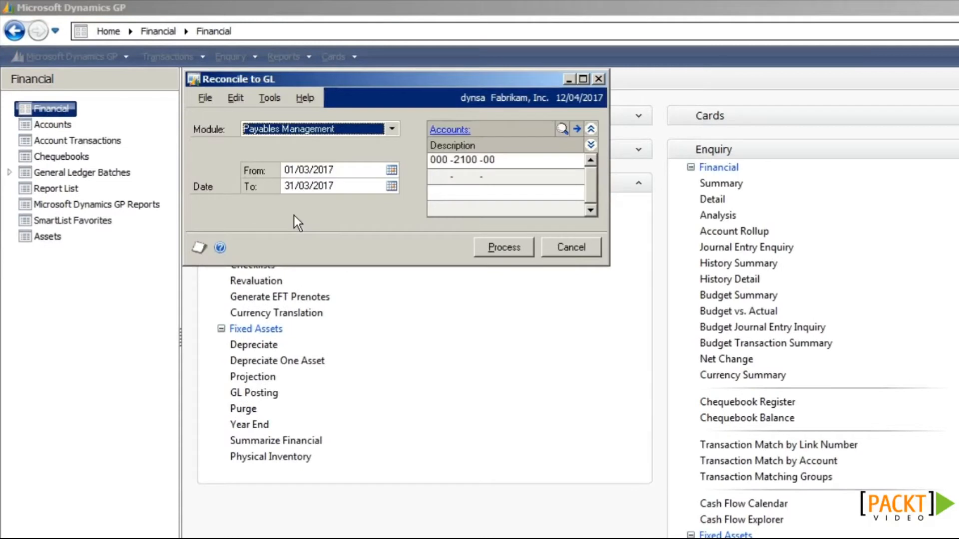
{"action": "left_click", "coordinate": [286, 131]}
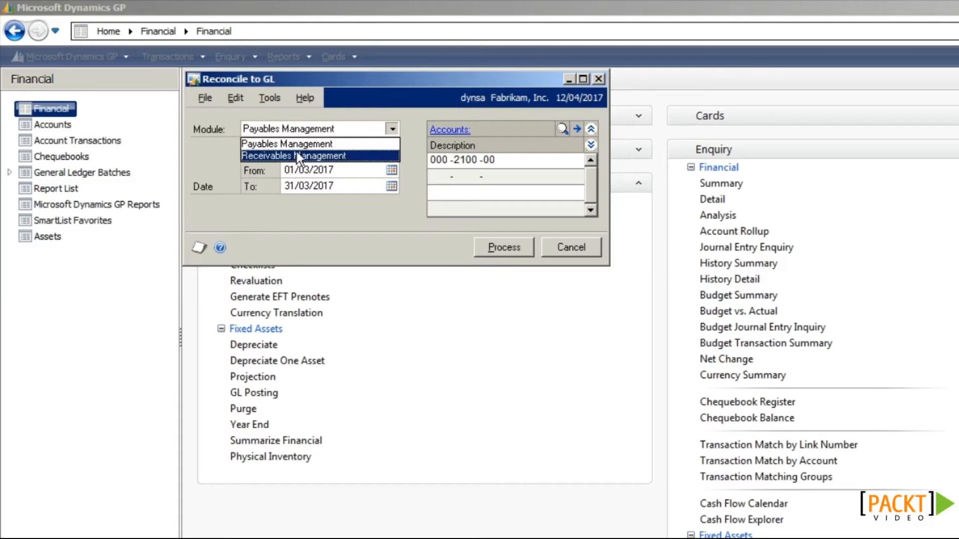
{"action": "left_click", "coordinate": [305, 145]}
{"action": "left_click", "coordinate": [392, 187]}
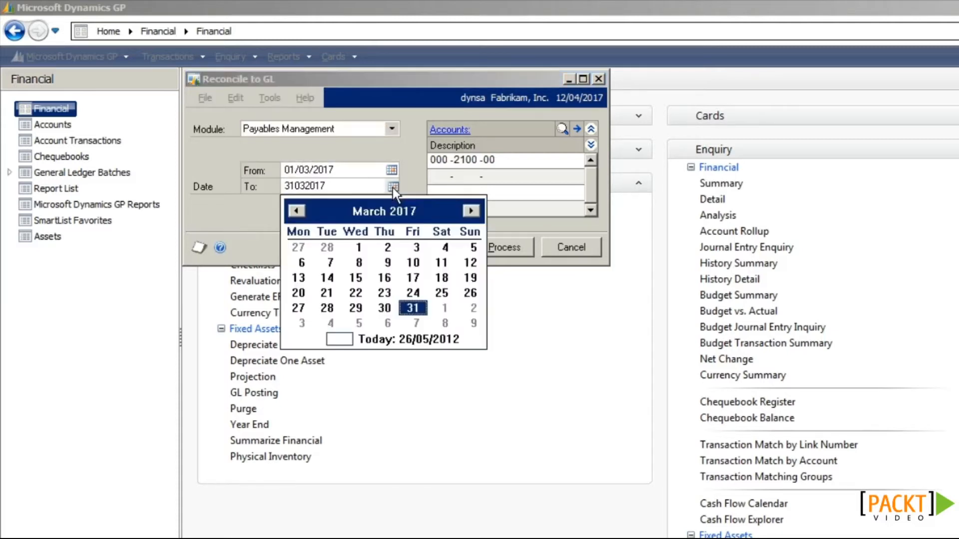
{"action": "left_click", "coordinate": [471, 211]}
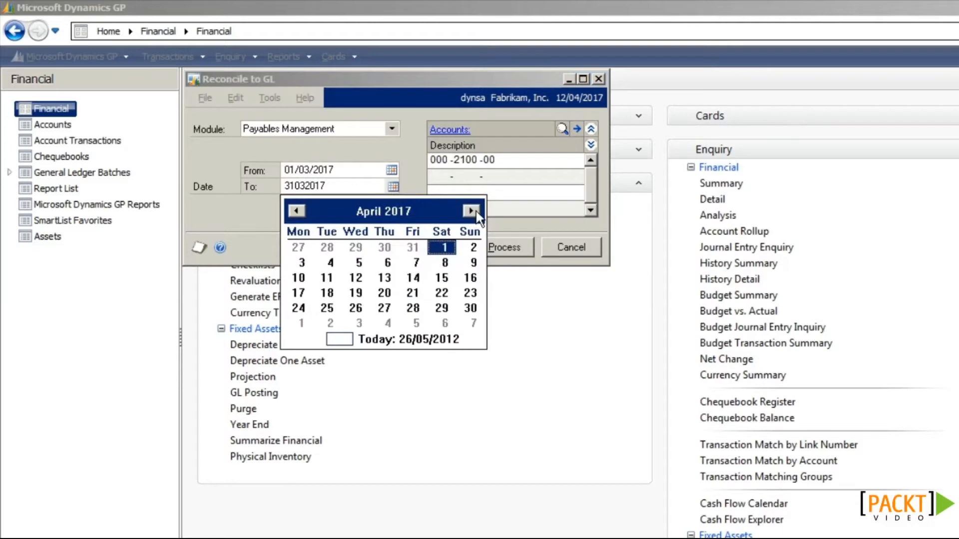
{"action": "left_click", "coordinate": [470, 307]}
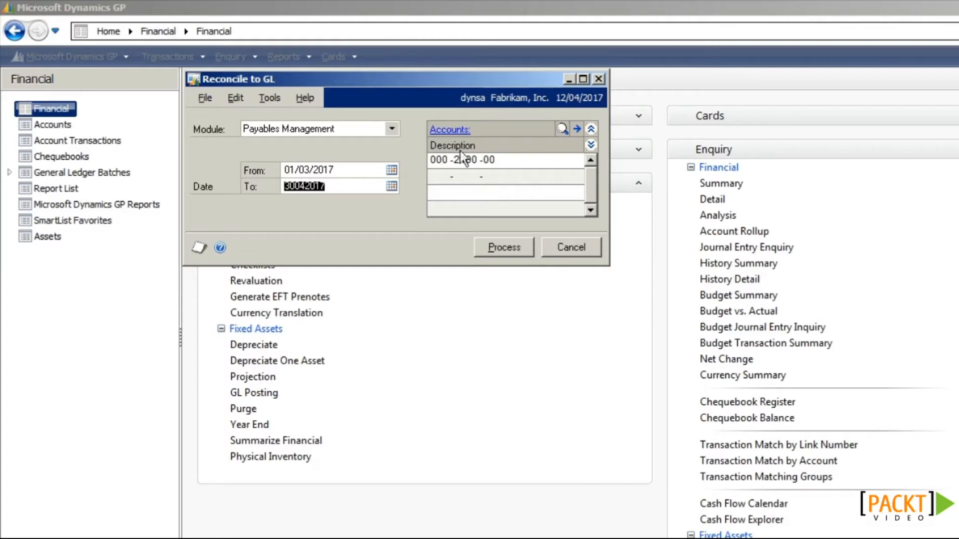
{"action": "left_click", "coordinate": [438, 160]}
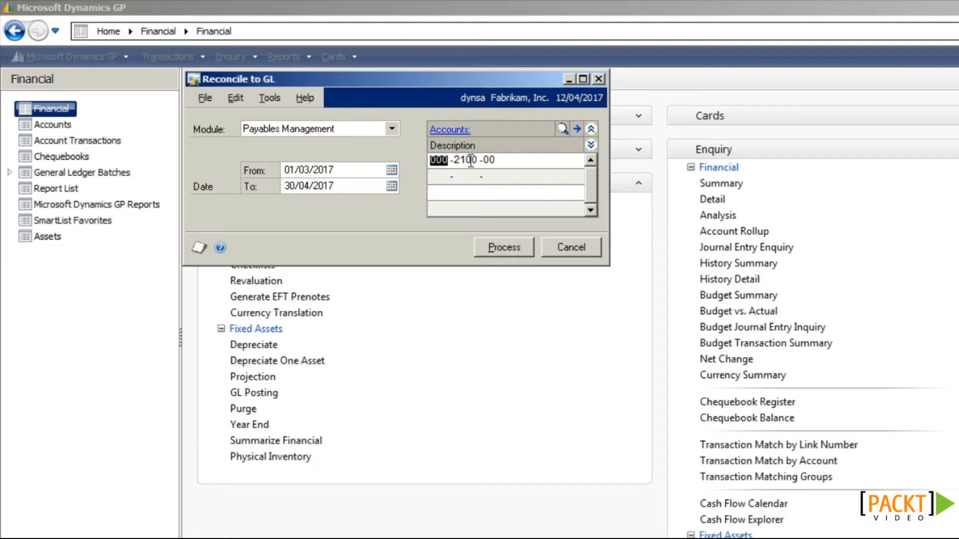
{"action": "left_click", "coordinate": [591, 144]}
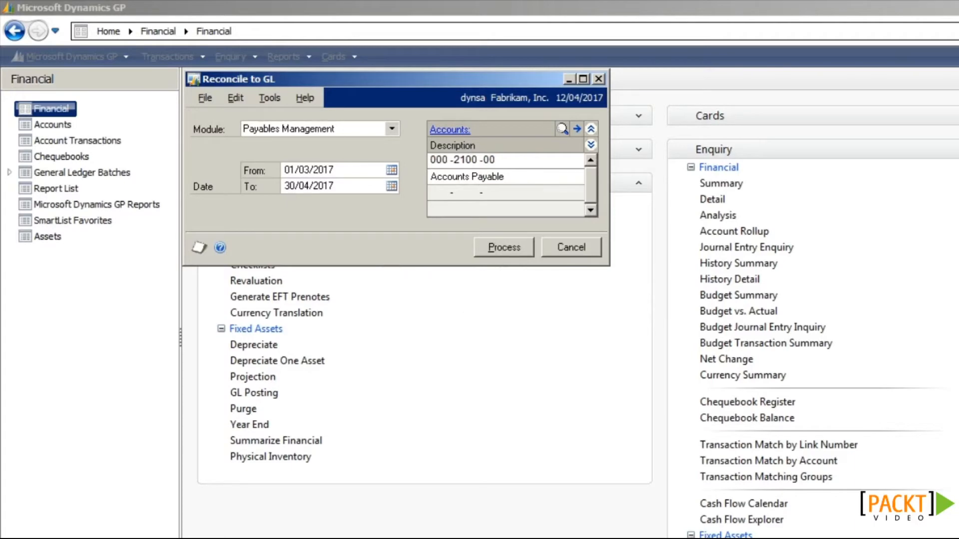
{"action": "mouse_move", "coordinate": [272, 532]}
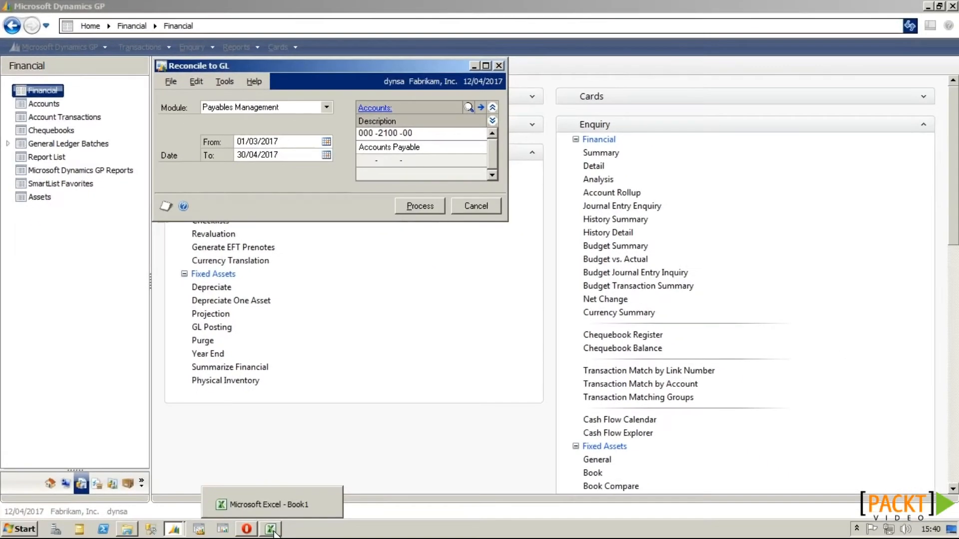
Step: In Excel, review the unmatched vouchers D8:D20, potentially matched transactions and the 1,319,370.13 balance difference
{"action": "left_click", "coordinate": [274, 532]}
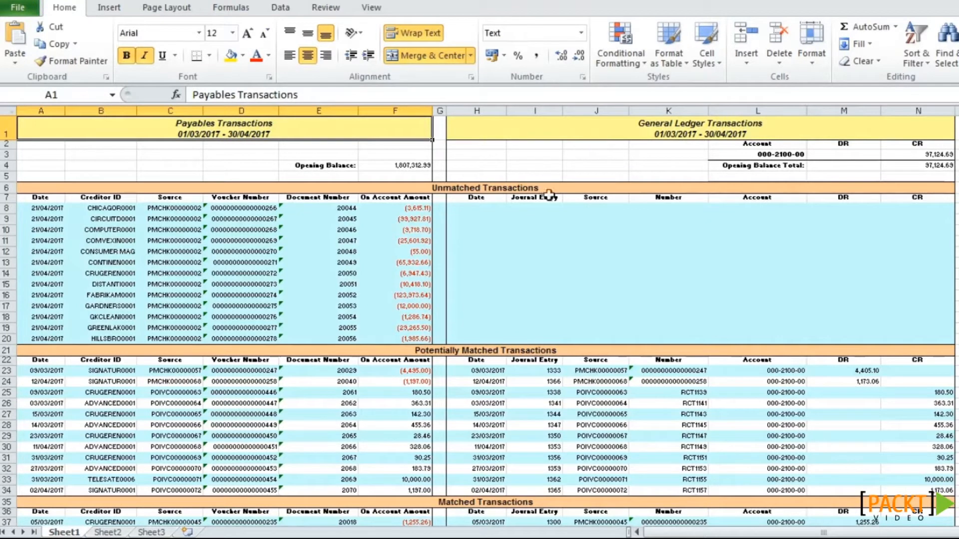
{"action": "left_click", "coordinate": [480, 187]}
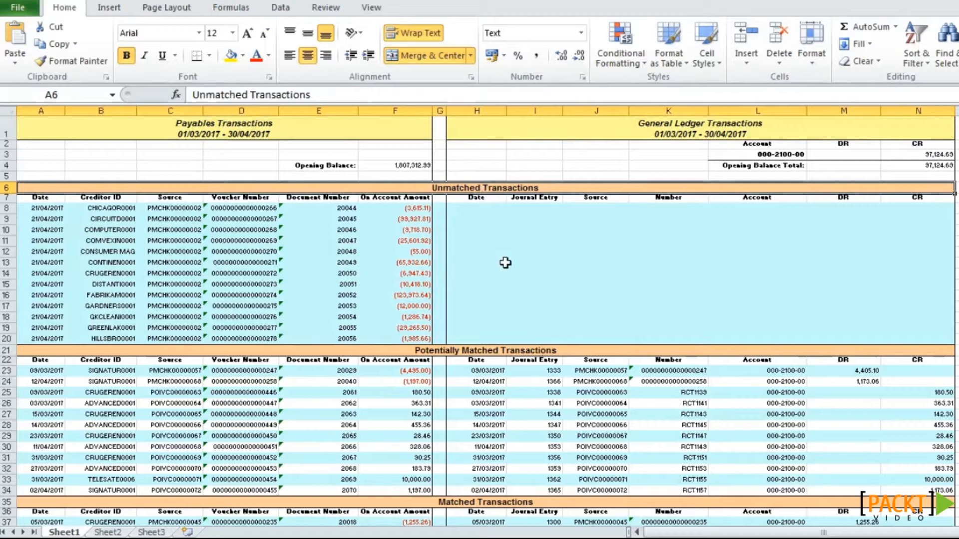
{"action": "left_click_drag", "start_coordinate": [272, 209], "coordinate": [272, 340]}
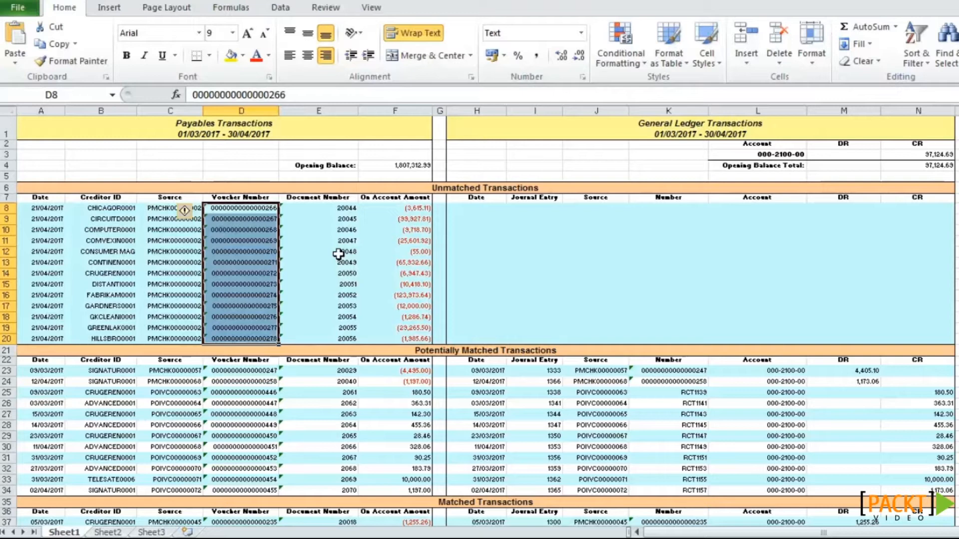
{"action": "scroll", "coordinate": [345, 252], "scroll_direction": "down", "scroll_amount": 4}
{"action": "left_click", "coordinate": [403, 210]}
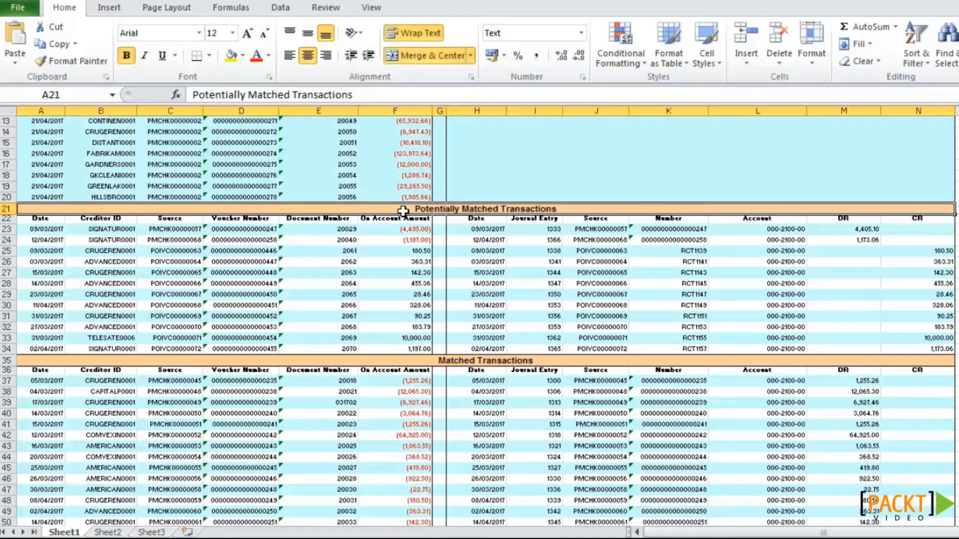
{"action": "scroll", "coordinate": [403, 210], "scroll_direction": "down", "scroll_amount": 6}
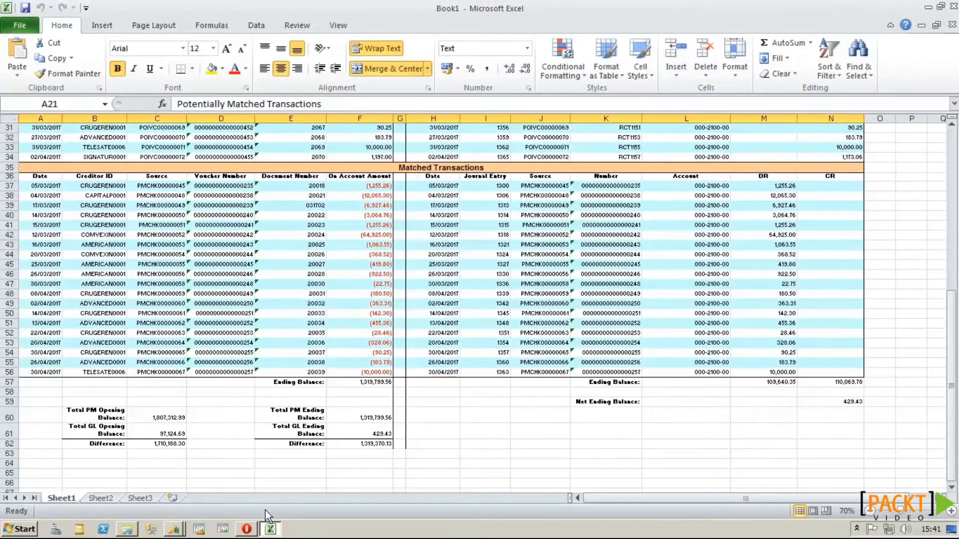
Step: Process Reconcile to GL for Receivables Management against 000-1200-00, producing the Excel reconciliation workbook
{"action": "left_click", "coordinate": [177, 528]}
{"action": "left_click", "coordinate": [160, 504]}
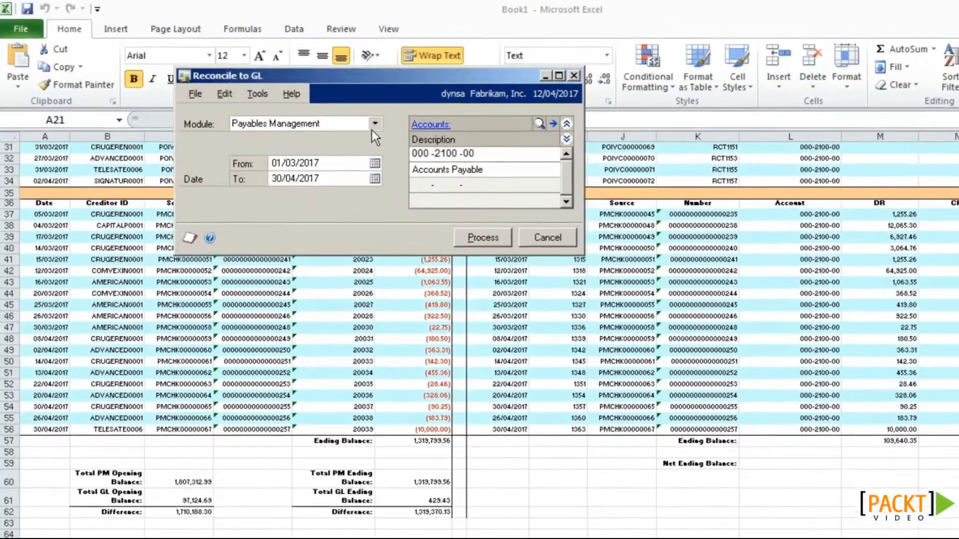
{"action": "left_click", "coordinate": [327, 107]}
{"action": "left_click", "coordinate": [365, 155]}
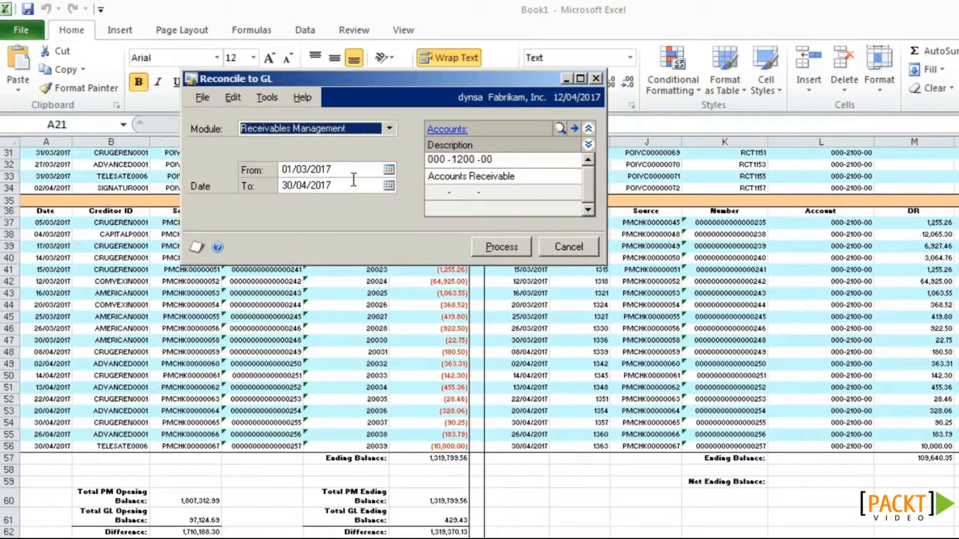
{"action": "left_click", "coordinate": [481, 247]}
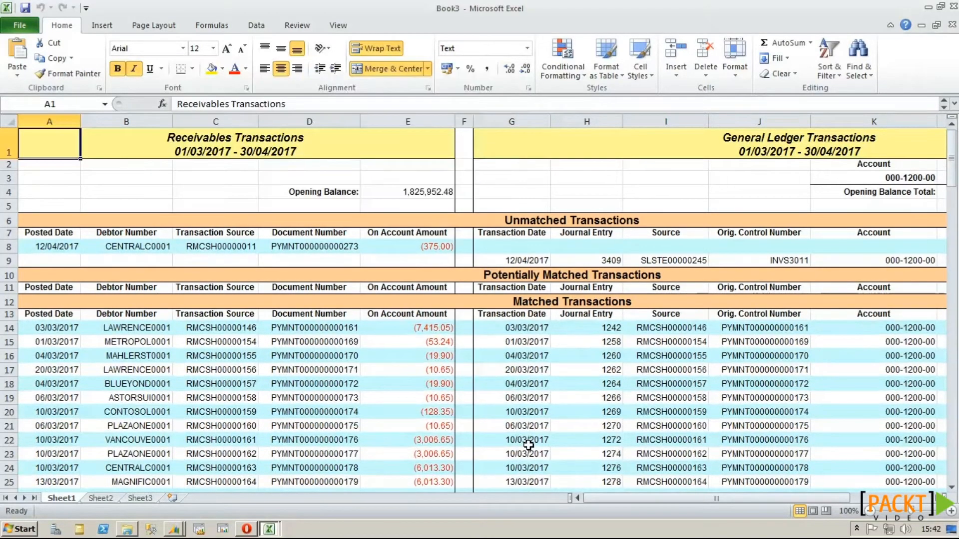
{"action": "scroll", "coordinate": [528, 445], "scroll_direction": "down", "scroll_amount": 20}
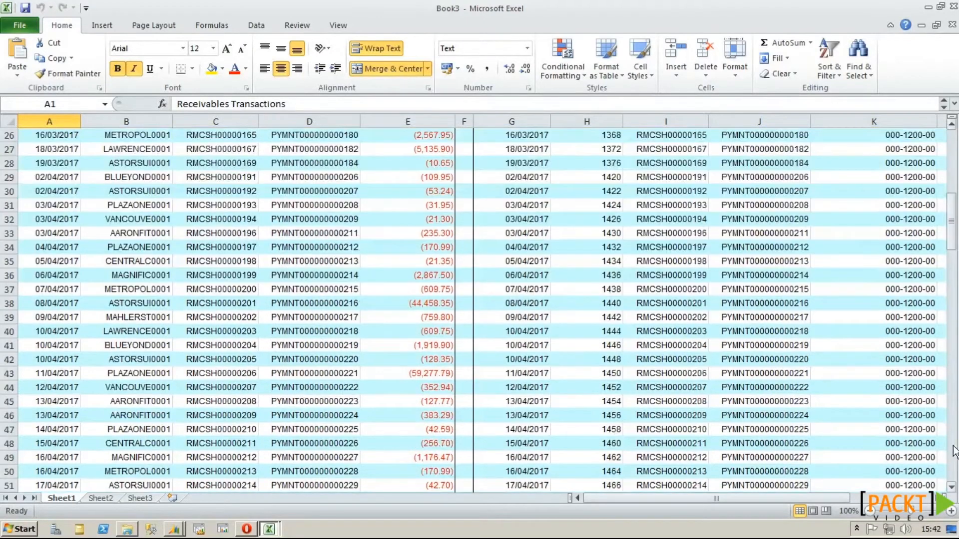
{"action": "left_click_drag", "start_coordinate": [953, 442], "coordinate": [953, 448]}
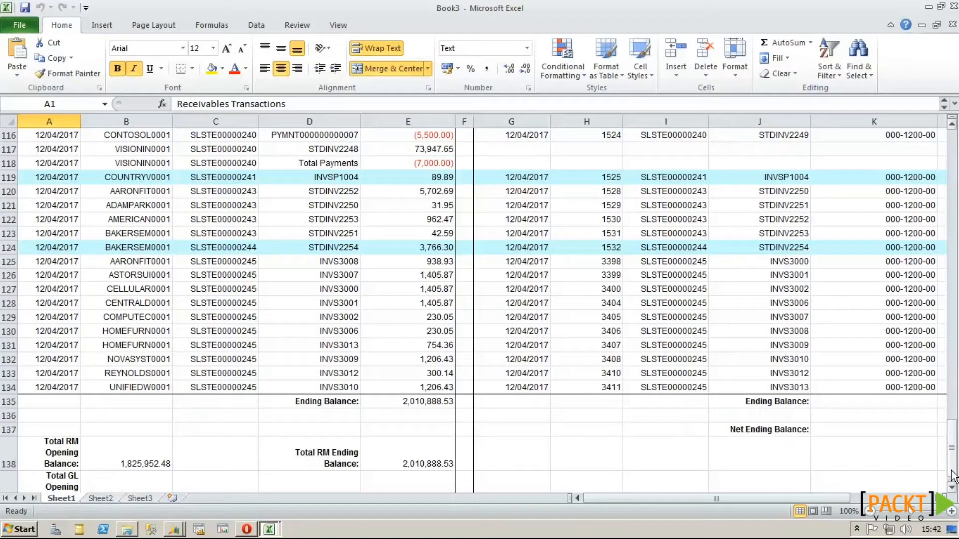
{"action": "key", "text": "alt+h"}
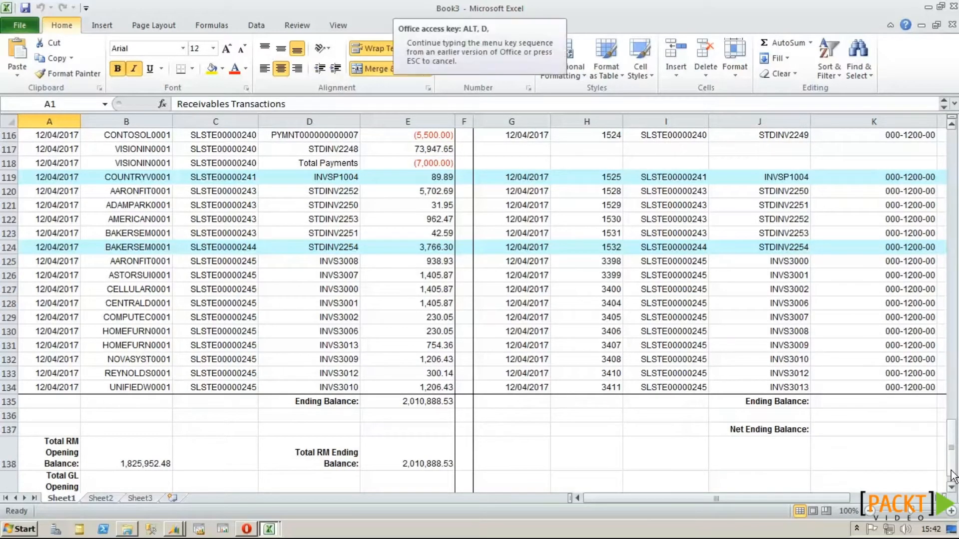
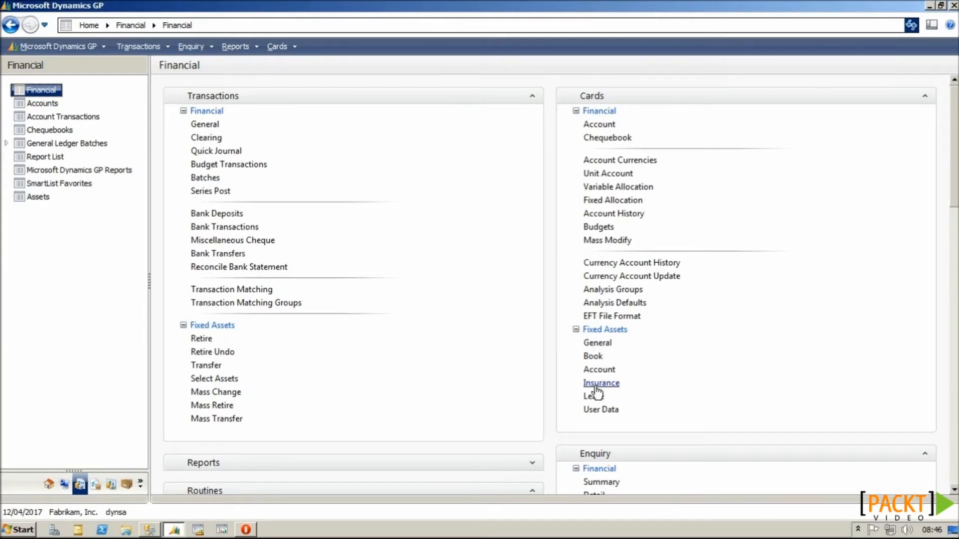
Step: Start account 888 on a new account card, leave its new segment undescribed, and retype the segment as 77
{"action": "left_click", "coordinate": [608, 129]}
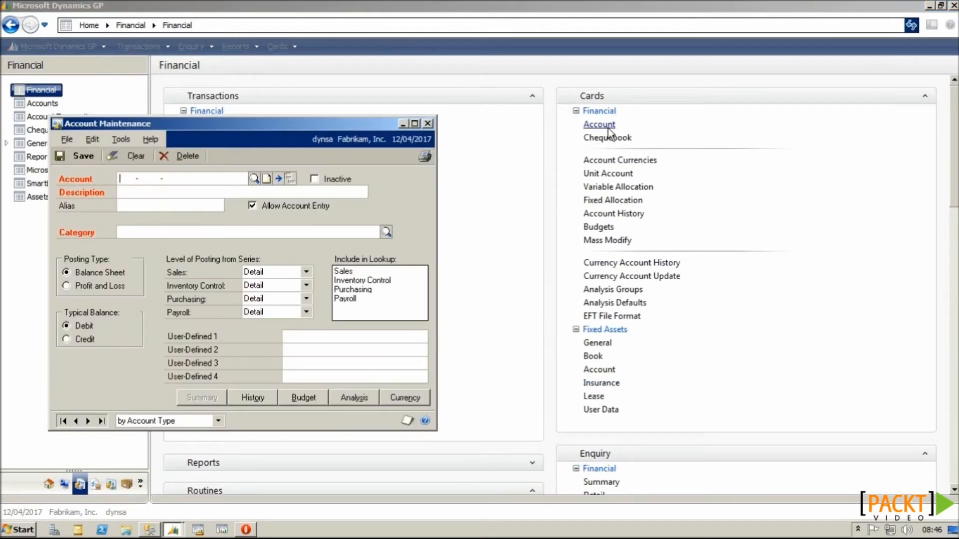
{"action": "type", "text": "888"}
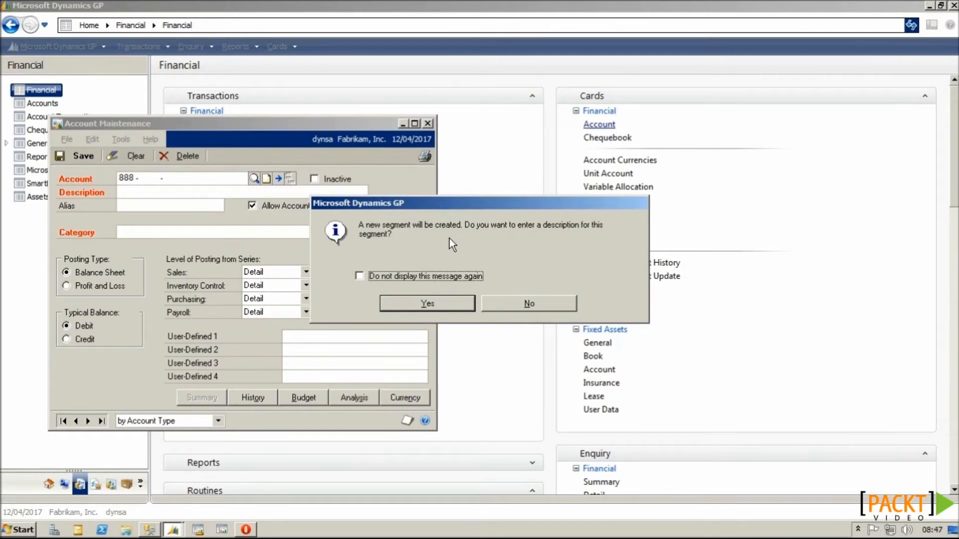
{"action": "left_click", "coordinate": [430, 282]}
{"action": "left_click", "coordinate": [427, 302]}
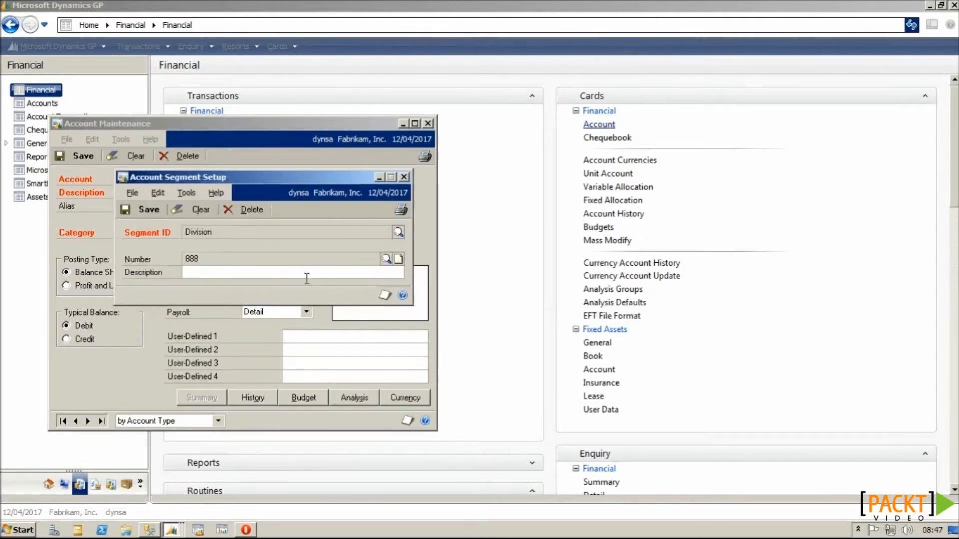
{"action": "left_click", "coordinate": [403, 176]}
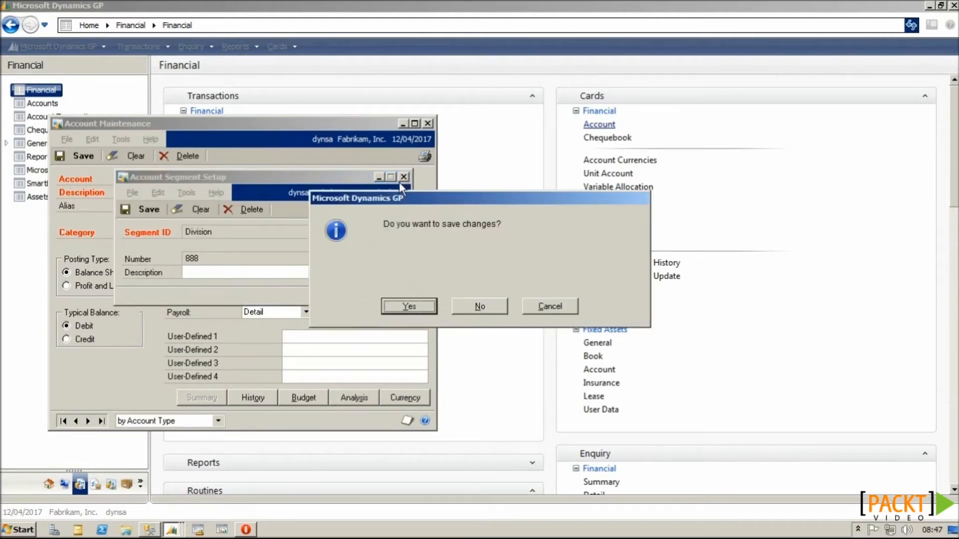
{"action": "left_click", "coordinate": [479, 306]}
{"action": "double_click", "coordinate": [129, 179]}
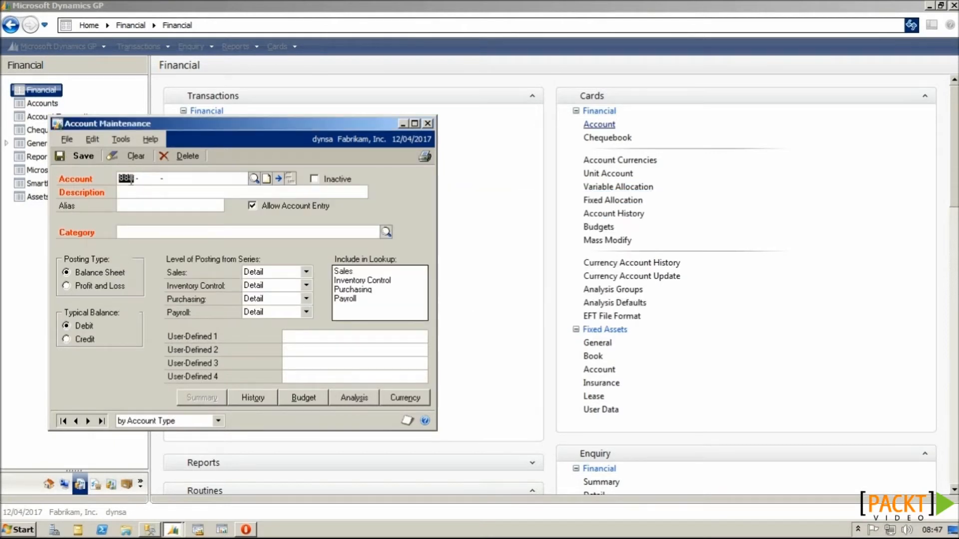
{"action": "type", "text": "77"}
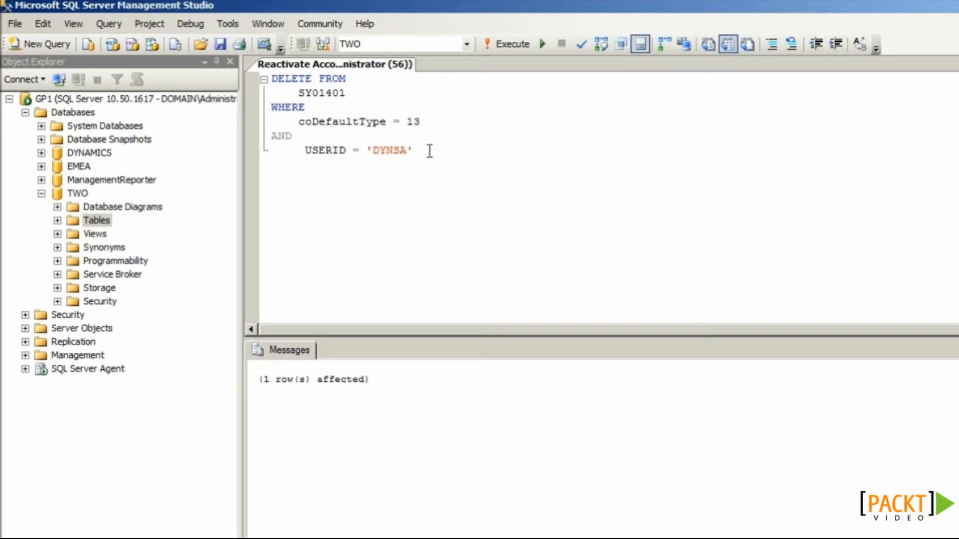
Step: Run only DELETE FROM SY01401 WHERE coDefaultType = 13, without the user filter, then return to Dynamics GP
{"action": "left_click_drag", "start_coordinate": [428, 125], "coordinate": [260, 81]}
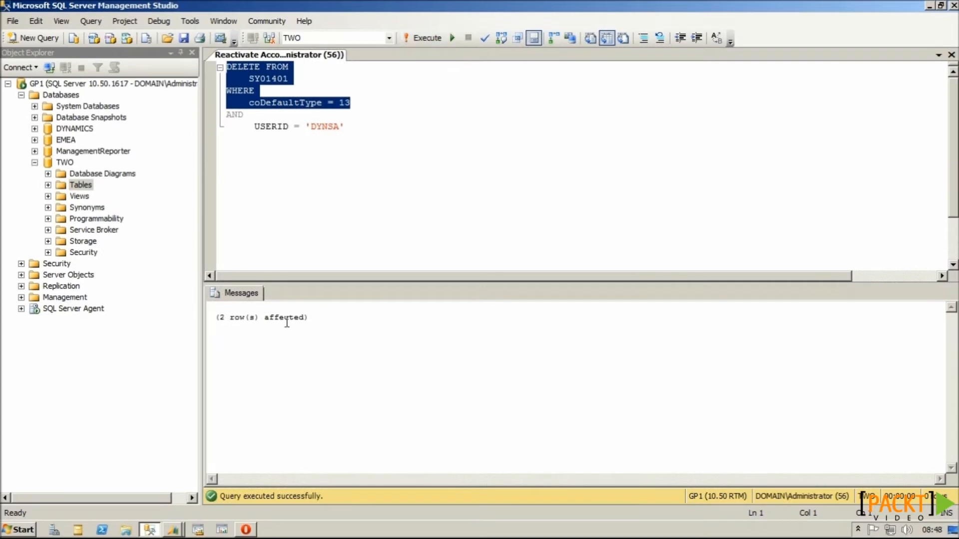
{"action": "left_click", "coordinate": [175, 529]}
Step: Create the new Division segment 777 with the description Newcastle
{"action": "left_click", "coordinate": [183, 509]}
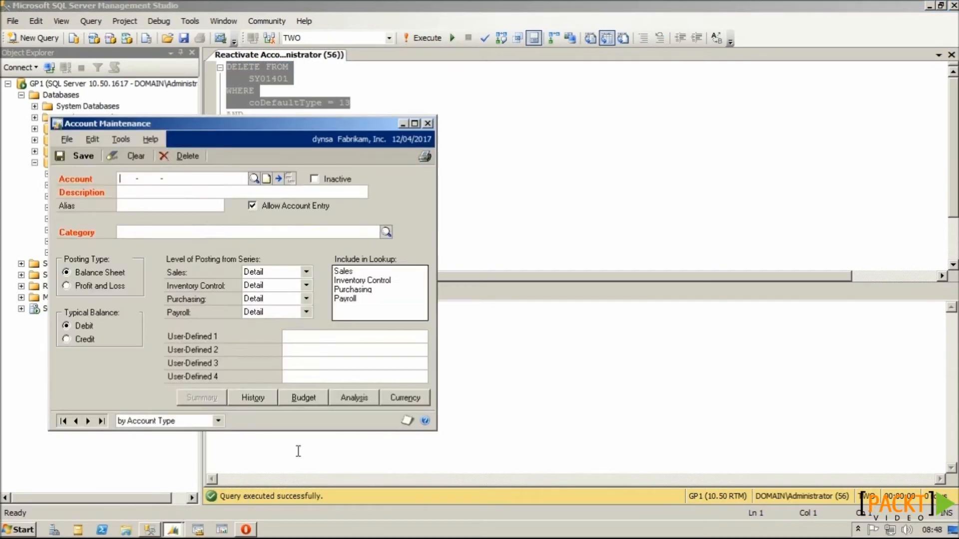
{"action": "type", "text": "777"}
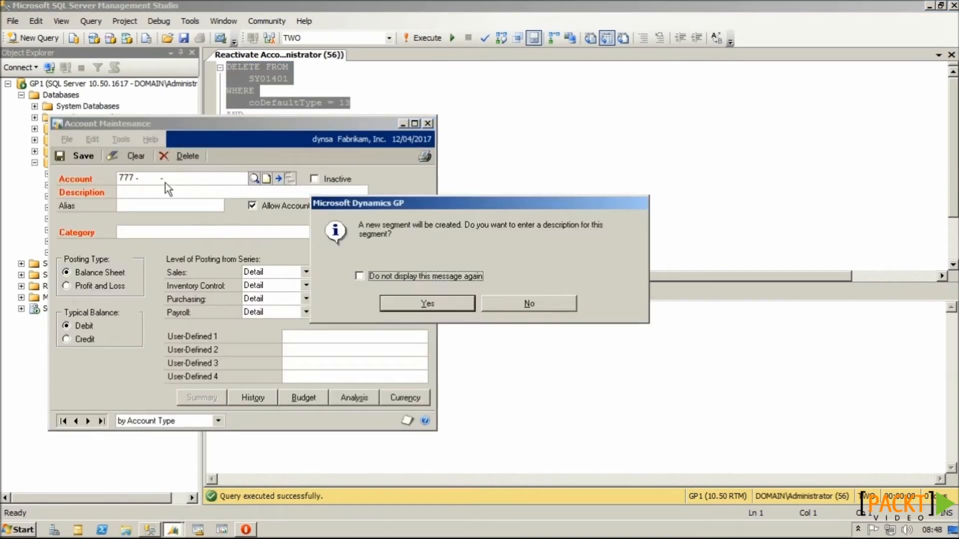
{"action": "left_click", "coordinate": [419, 305]}
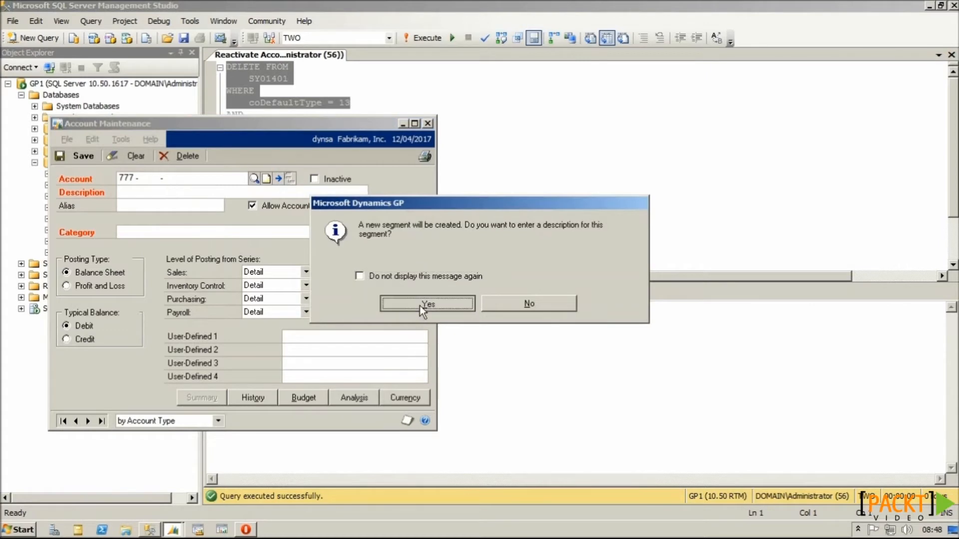
{"action": "type", "text": "Newcastle"}
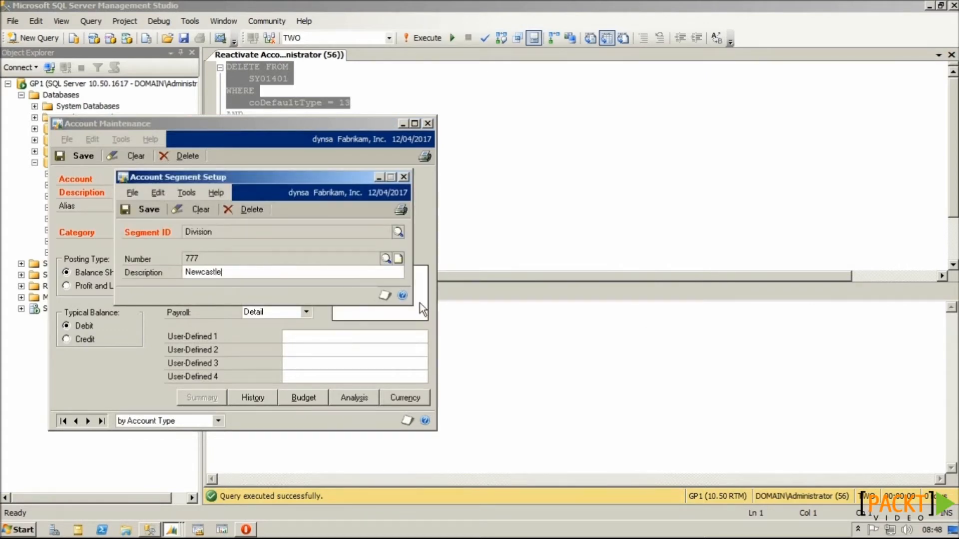
{"action": "left_click", "coordinate": [144, 209]}
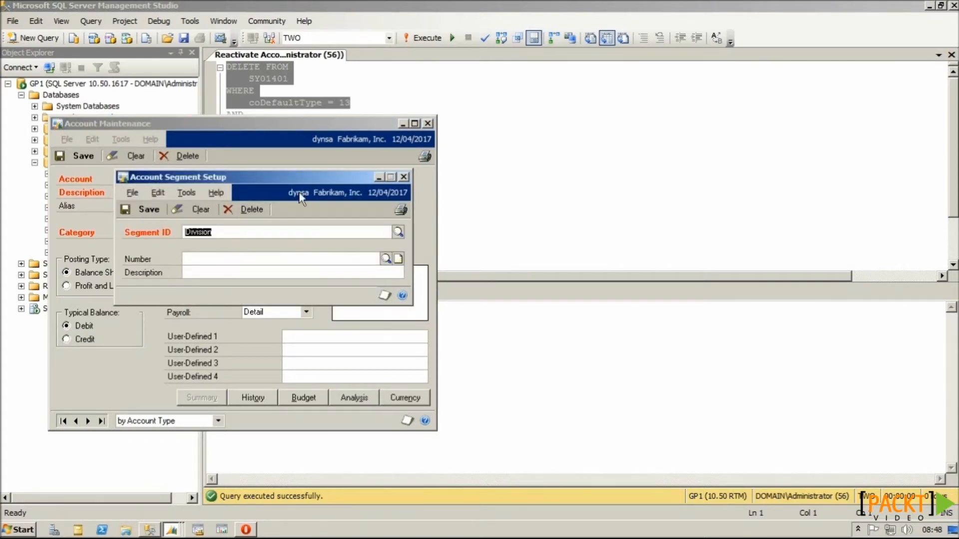
{"action": "left_click", "coordinate": [403, 176]}
Step: Complete account 777-1100-00 and insert Cash into its description to read Newcastle-Cash-
{"action": "type", "text": "110000"}
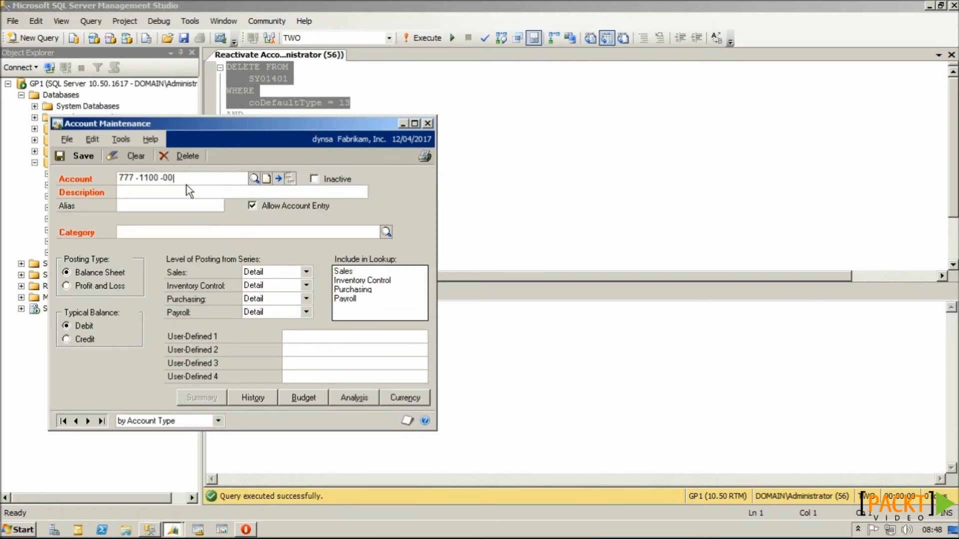
{"action": "key", "text": "Tab"}
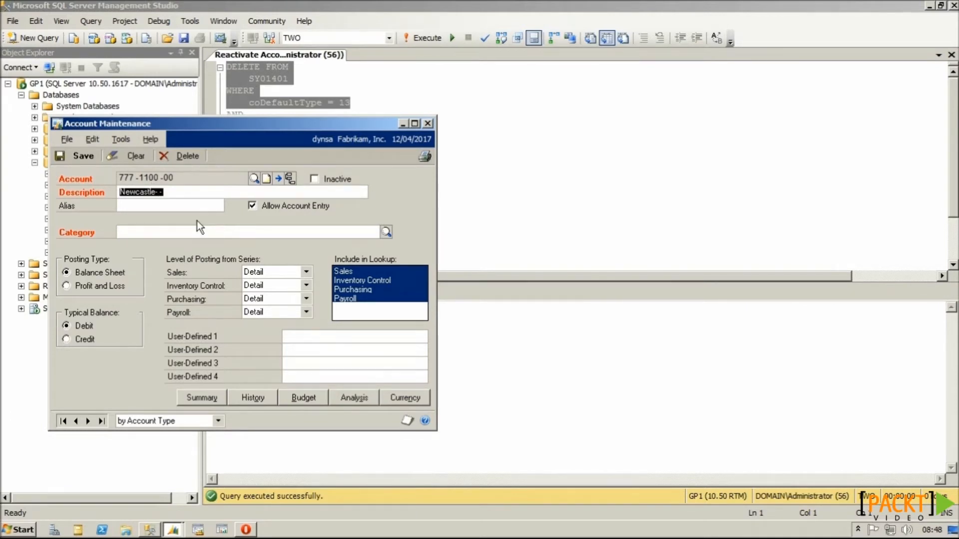
{"action": "left_click", "coordinate": [159, 192]}
{"action": "type", "text": "Cash"}
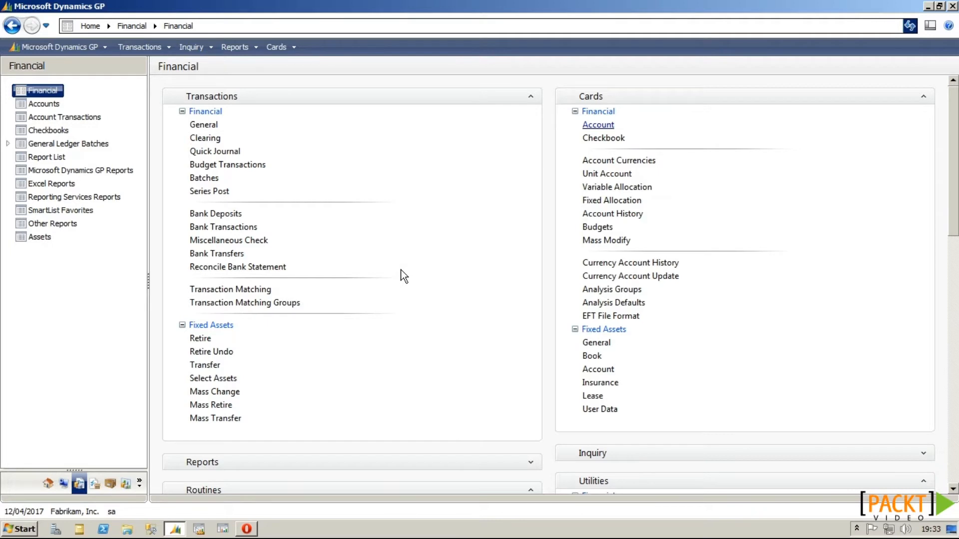
Step: Give account 000-1200-00 the alias AR and save it
{"action": "left_click", "coordinate": [608, 125]}
{"action": "type", "text": "000 -1200 -00"}
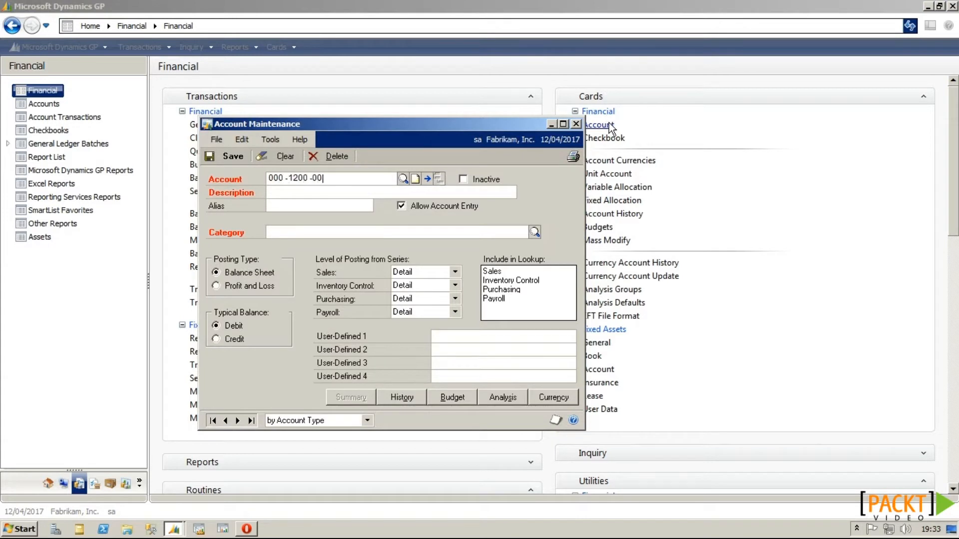
{"action": "key", "text": "Tab"}
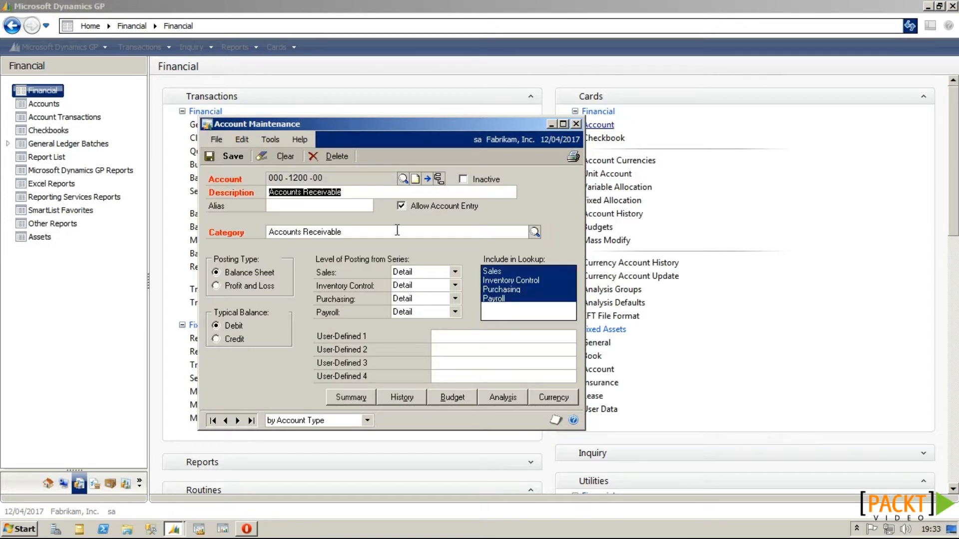
{"action": "left_click", "coordinate": [334, 206]}
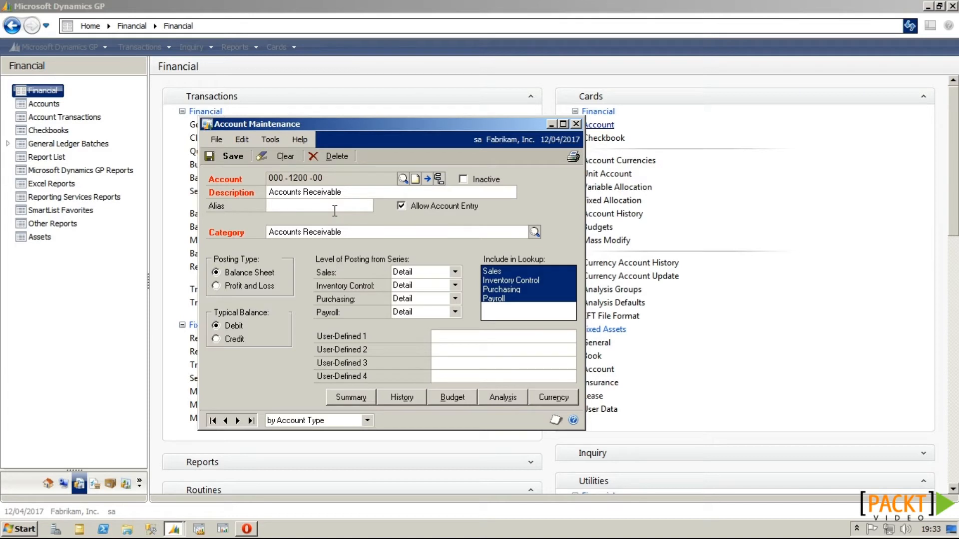
{"action": "type", "text": "AR"}
{"action": "left_click", "coordinate": [240, 157]}
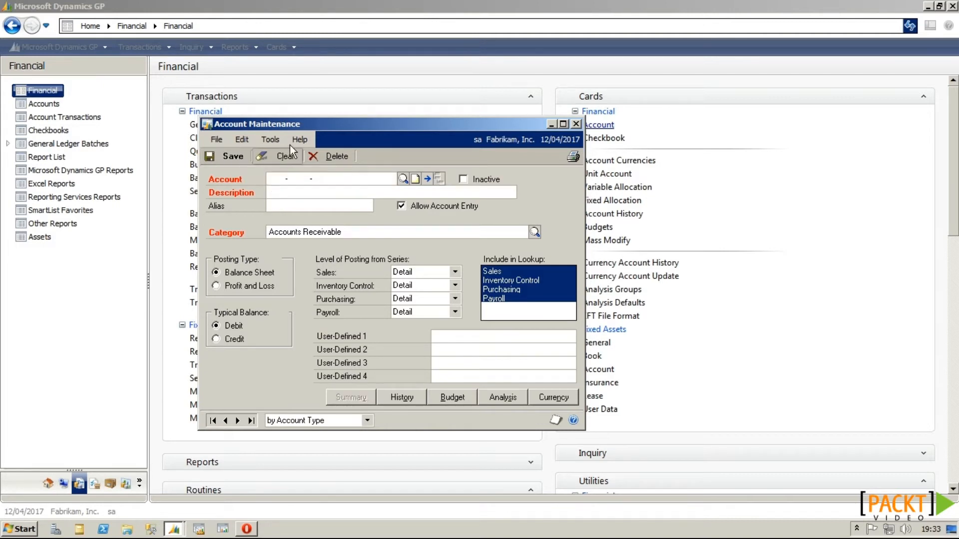
Step: Start a general journal entry with the reference 'Correcting Journal'
{"action": "left_click", "coordinate": [302, 114]}
{"action": "left_click", "coordinate": [226, 124]}
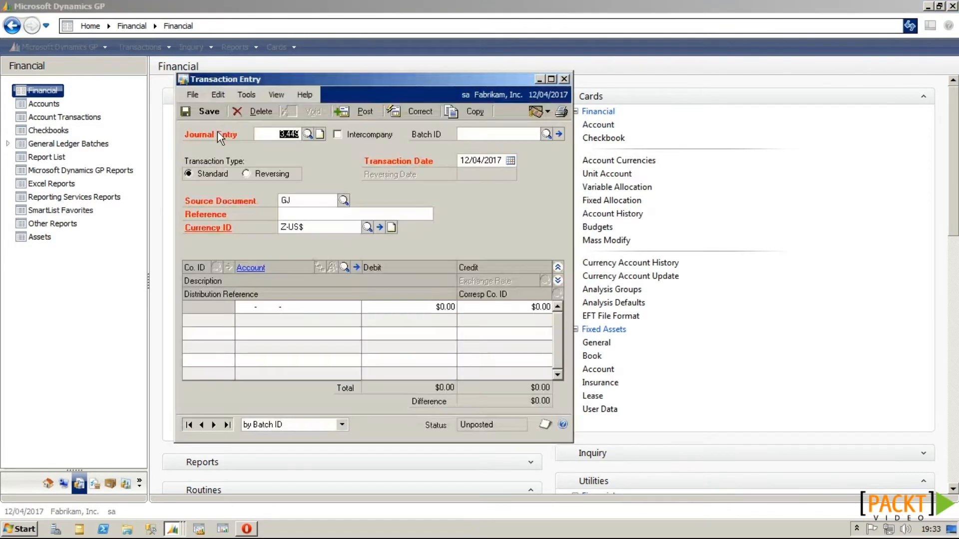
{"action": "left_click", "coordinate": [298, 215]}
{"action": "type", "text": "Correcting Journal"}
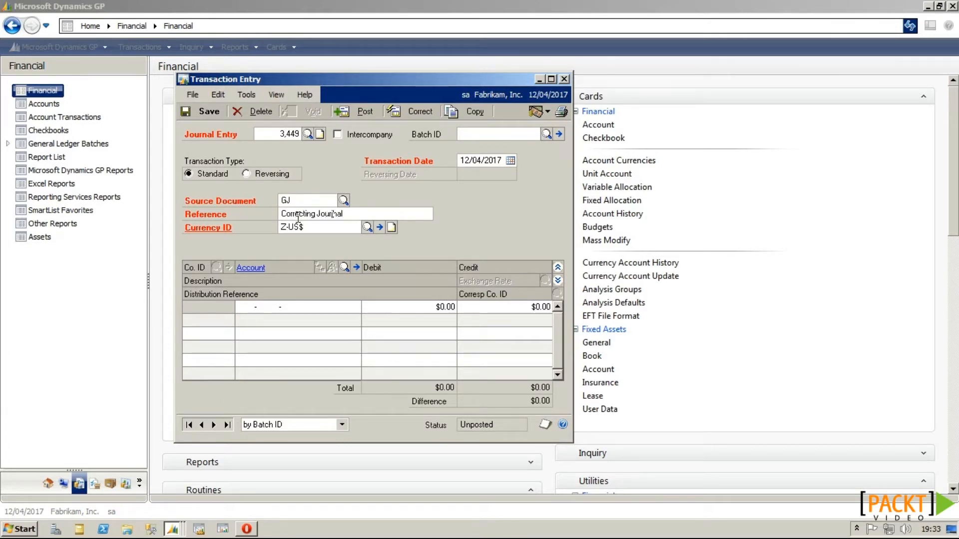
{"action": "left_click", "coordinate": [251, 305]}
Step: Fill the first journal line's account using alias ar, then close the journal unsaved
{"action": "left_click", "coordinate": [358, 271]}
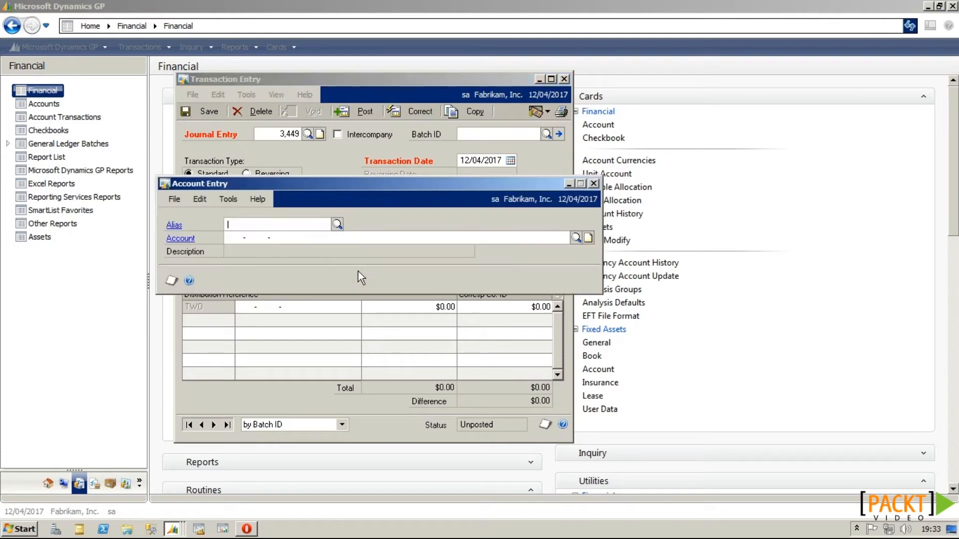
{"action": "left_click", "coordinate": [593, 184]}
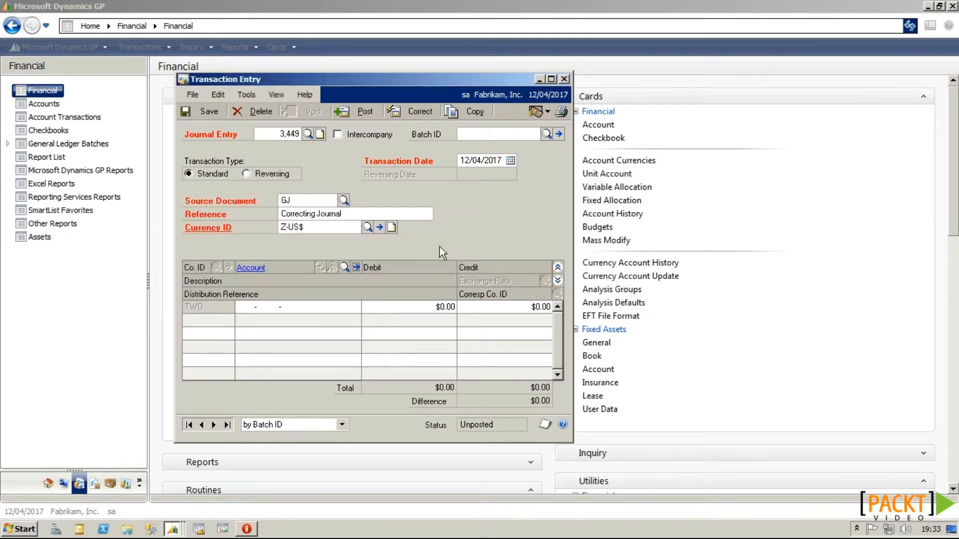
{"action": "left_click", "coordinate": [263, 307]}
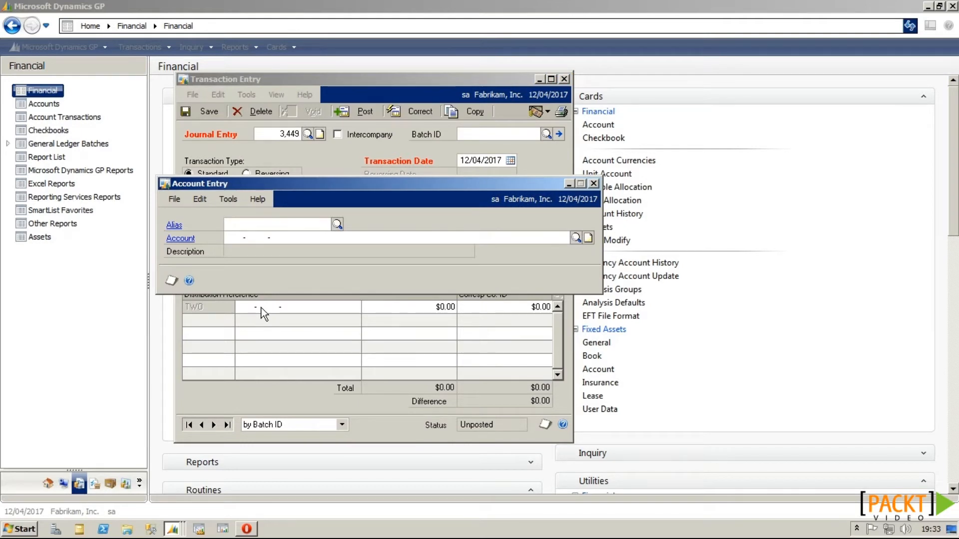
{"action": "type", "text": "ar"}
{"action": "key", "text": "Tab"}
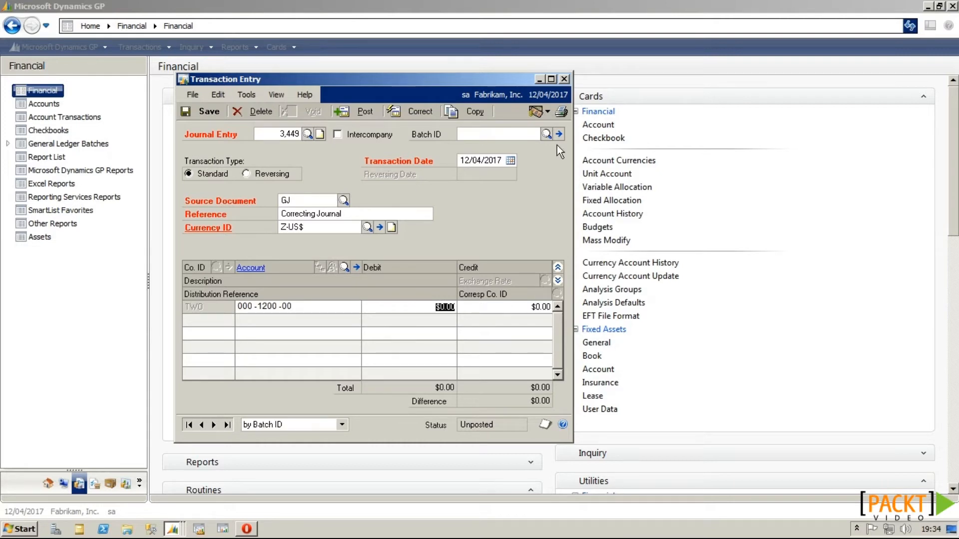
{"action": "left_click", "coordinate": [564, 79]}
{"action": "left_click", "coordinate": [489, 305]}
{"action": "left_click", "coordinate": [596, 123]}
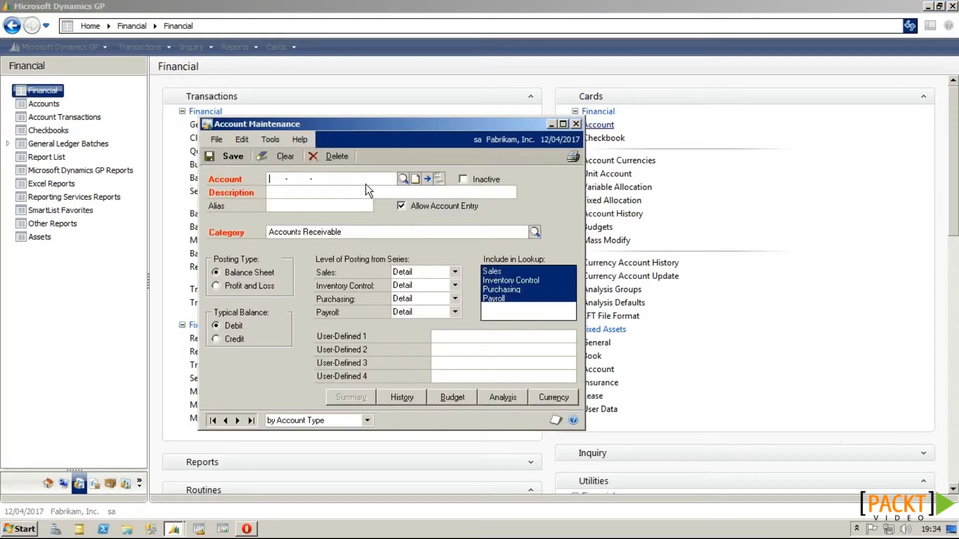
Step: Give account 000-2100-00 the alias AP and save it
{"action": "type", "text": "000 -2100 -00"}
{"action": "key", "text": "Tab"}
{"action": "key", "text": "Tab"}
{"action": "type", "text": "AR"}
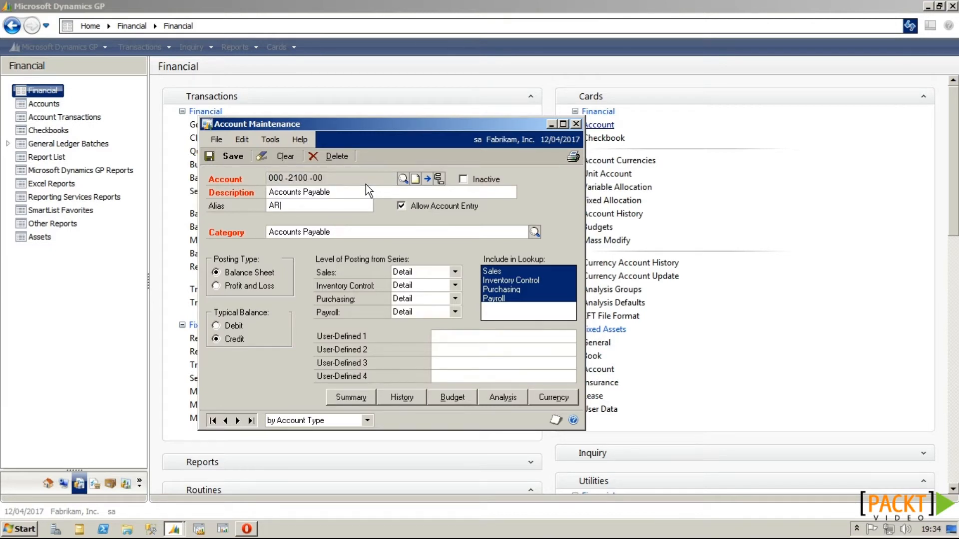
{"action": "key", "text": "BackSpace"}
{"action": "type", "text": "P"}
{"action": "left_click", "coordinate": [227, 155]}
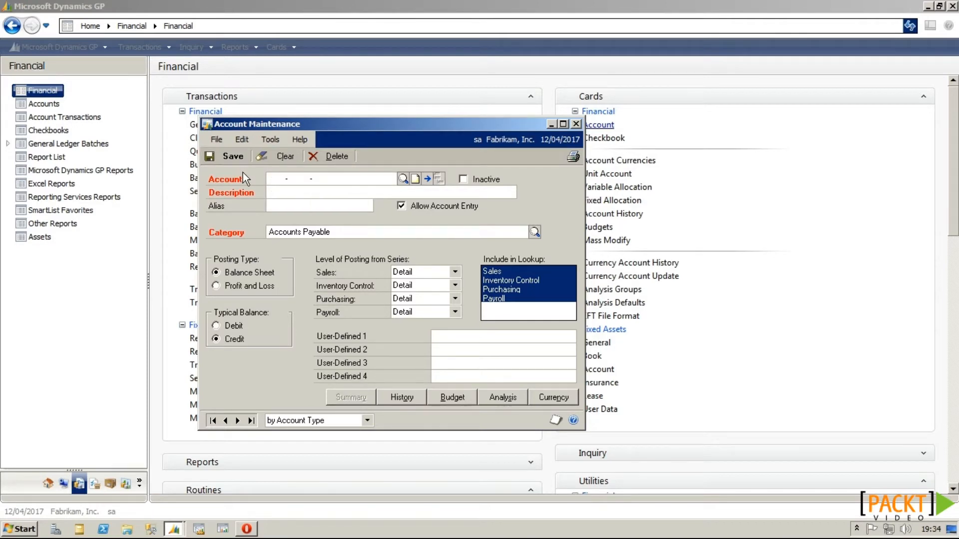
Step: Turn off Allow Account Entry for account 000-1200-00 and save the change
{"action": "type", "text": "000 -1200 -00"}
{"action": "key", "text": "Tab"}
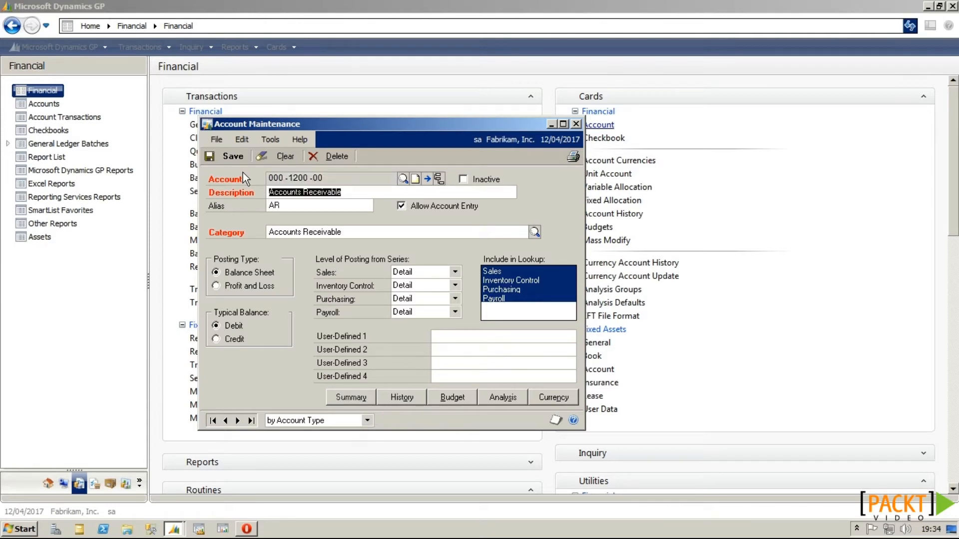
{"action": "left_click", "coordinate": [409, 206]}
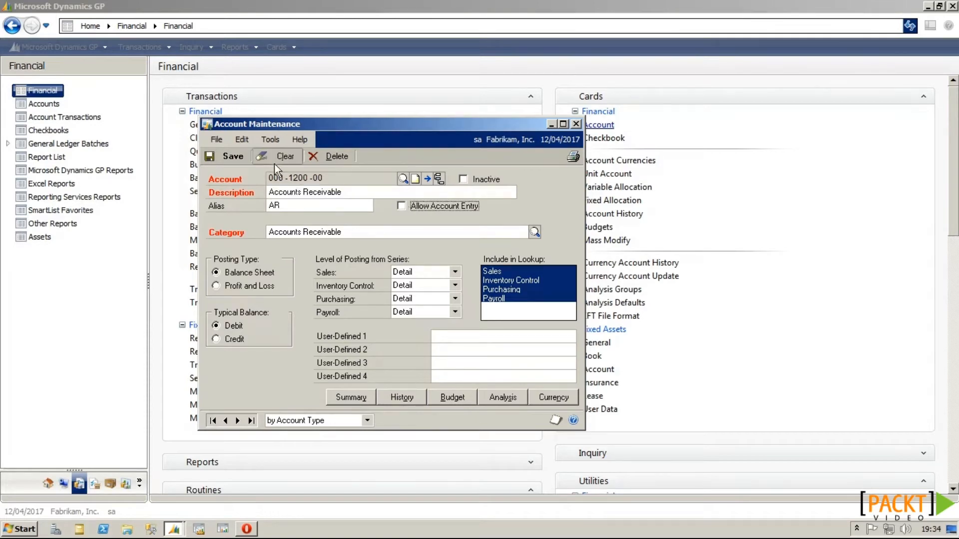
{"action": "left_click", "coordinate": [238, 159]}
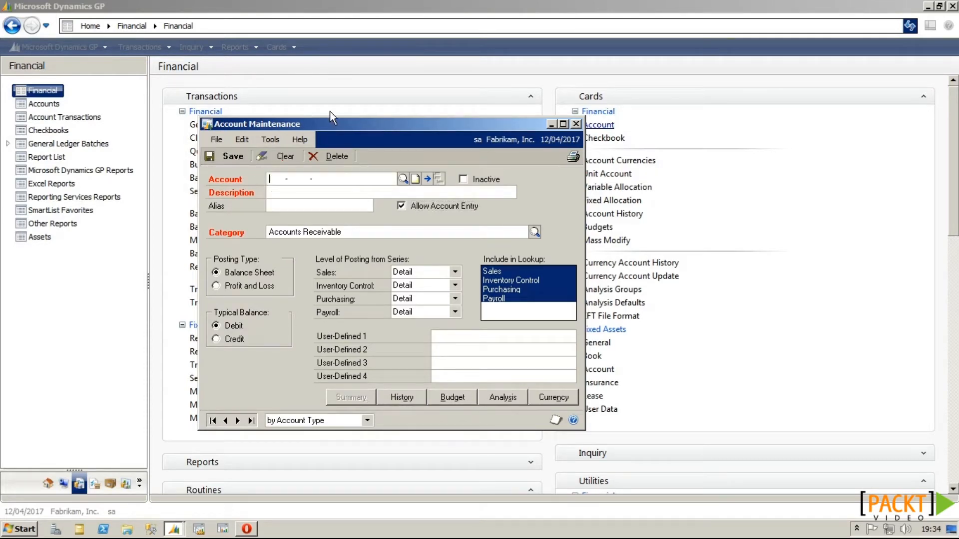
{"action": "left_click", "coordinate": [576, 124]}
Step: Confirm a 'Correcting Journal' entry rejects account 000-1200-00, then delete the test journal
{"action": "left_click", "coordinate": [213, 126]}
{"action": "left_click", "coordinate": [292, 215]}
{"action": "type", "text": "Correc"}
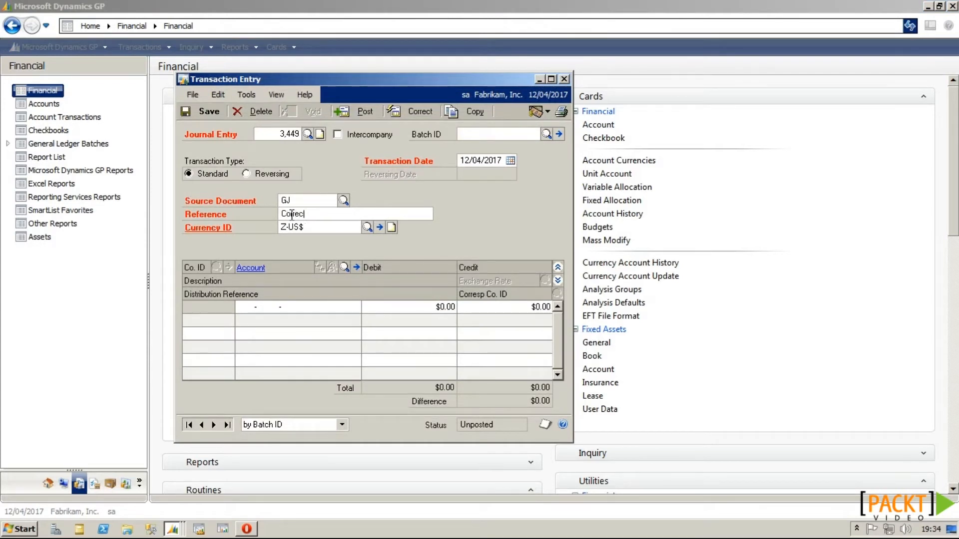
{"action": "type", "text": "ting Journal"}
{"action": "left_click", "coordinate": [244, 308]}
{"action": "type", "text": "000 -1200 -"}
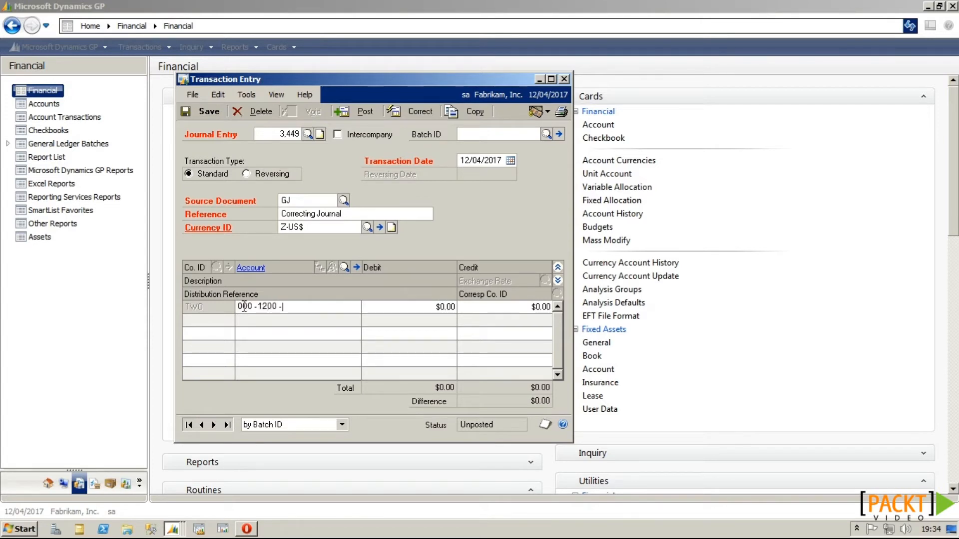
{"action": "type", "text": "00"}
{"action": "key", "text": "Tab"}
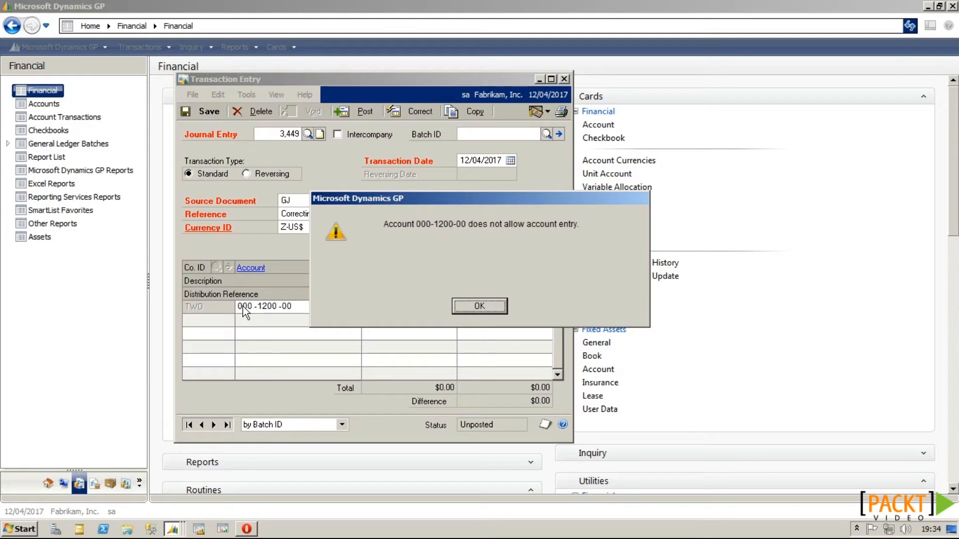
{"action": "left_click", "coordinate": [466, 302]}
{"action": "left_click", "coordinate": [568, 78]}
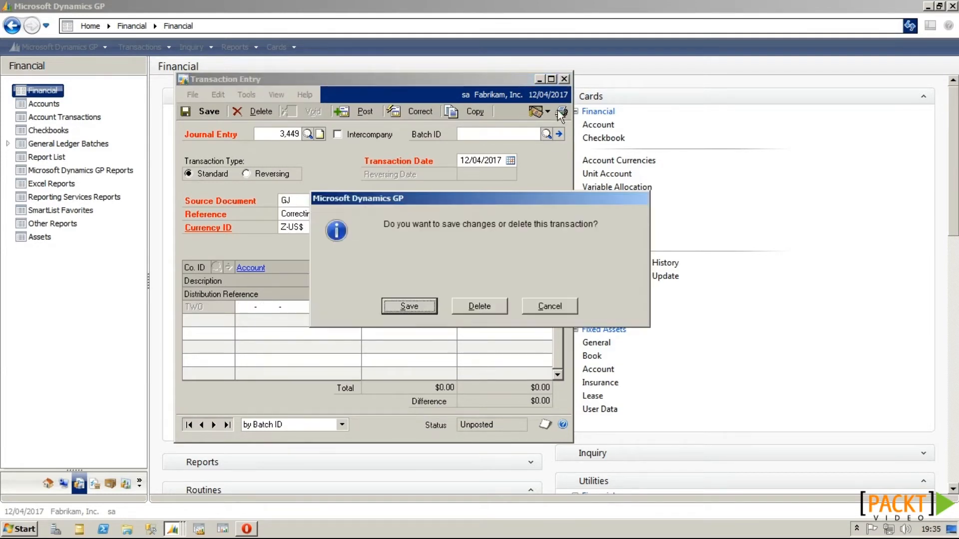
{"action": "left_click", "coordinate": [493, 306]}
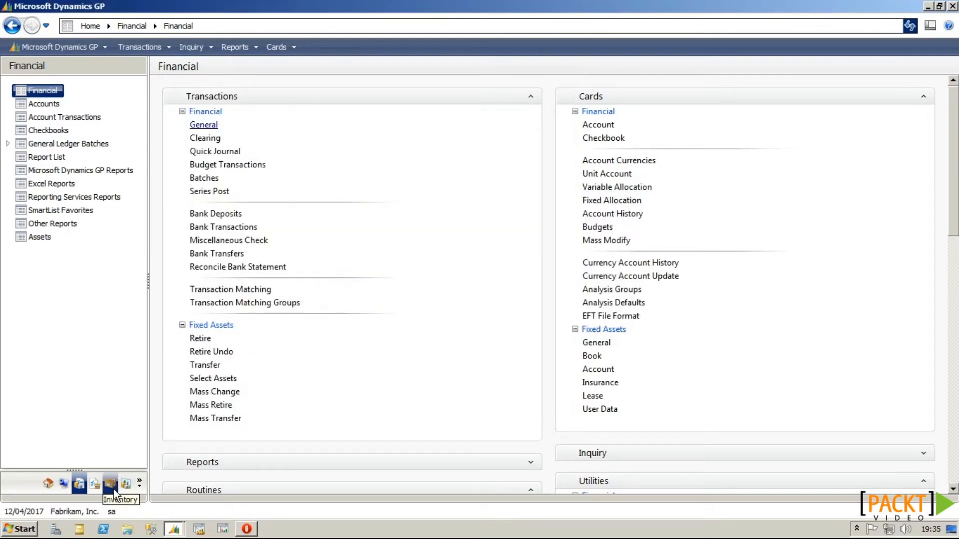
Step: Start a receivables sales invoice for a customer with a Sales amount of 100
{"action": "left_click", "coordinate": [126, 483]}
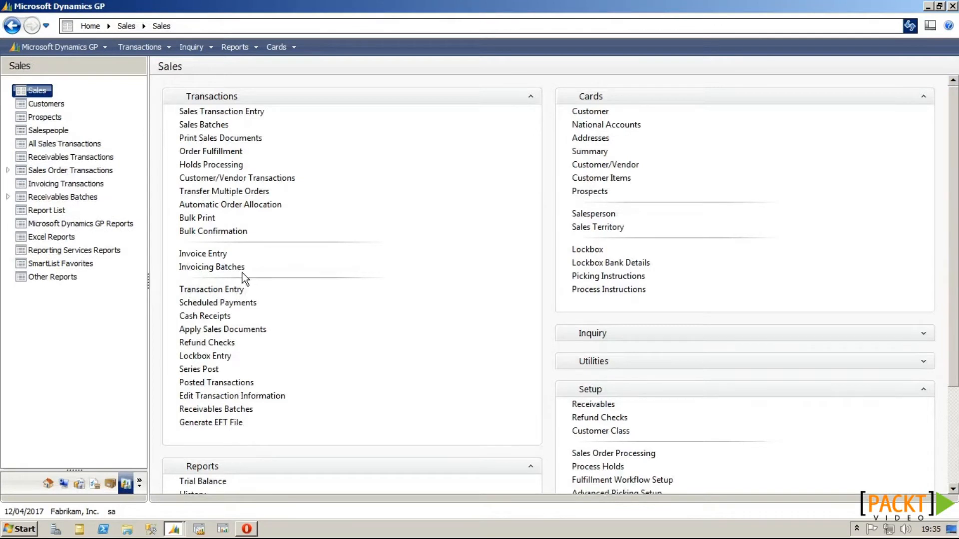
{"action": "left_click", "coordinate": [234, 289]}
{"action": "left_click", "coordinate": [266, 199]}
{"action": "type", "text": "AA"}
{"action": "left_click", "coordinate": [274, 211]}
{"action": "left_click", "coordinate": [310, 294]}
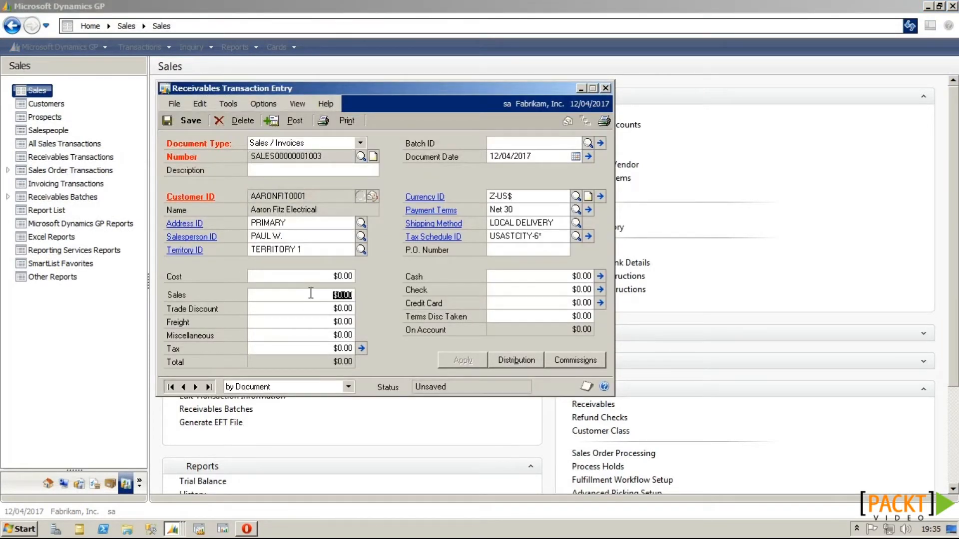
{"action": "type", "text": "100"}
{"action": "key", "text": "Tab"}
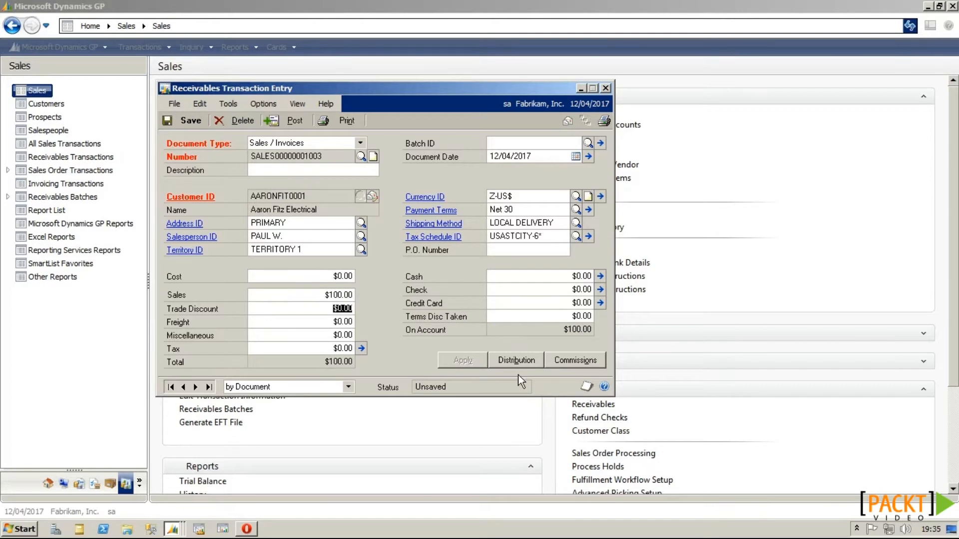
Step: Review the invoice distribution showing $107.00 still posting to 000-1200-00
{"action": "left_click", "coordinate": [517, 359]}
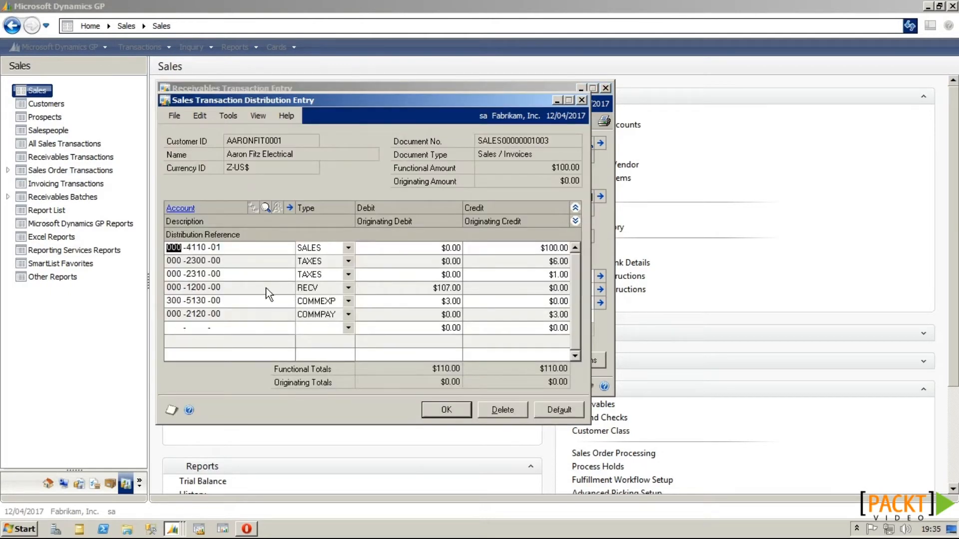
{"action": "double_click", "coordinate": [206, 289]}
{"action": "key", "text": "alt+d"}
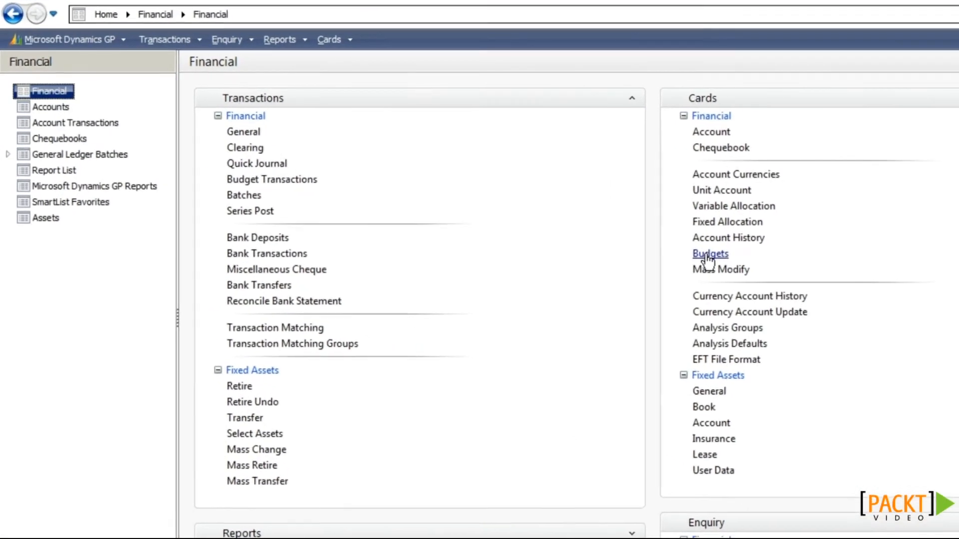
Step: Open the MASTER 2017 budget in Dynamics GP, set a password on it, and save
{"action": "left_click", "coordinate": [714, 256]}
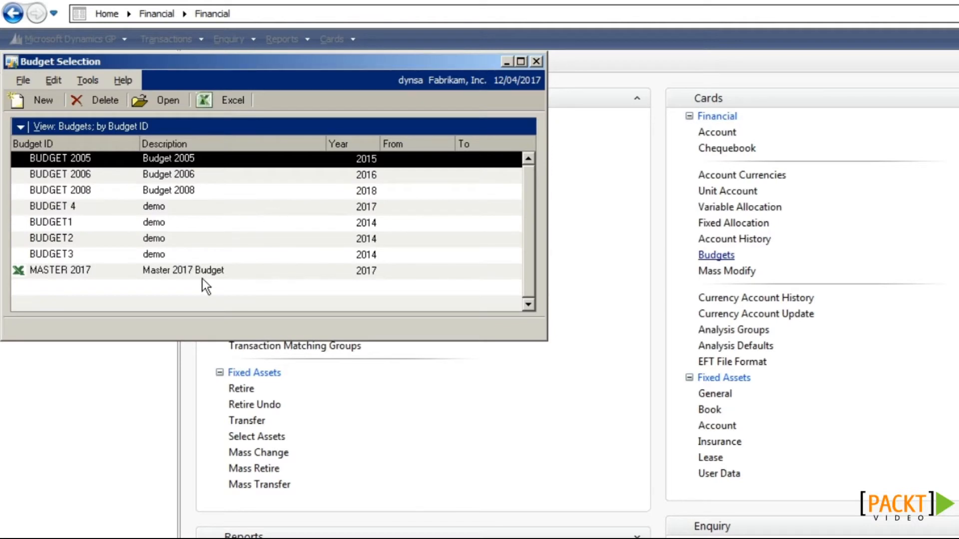
{"action": "left_click", "coordinate": [206, 274]}
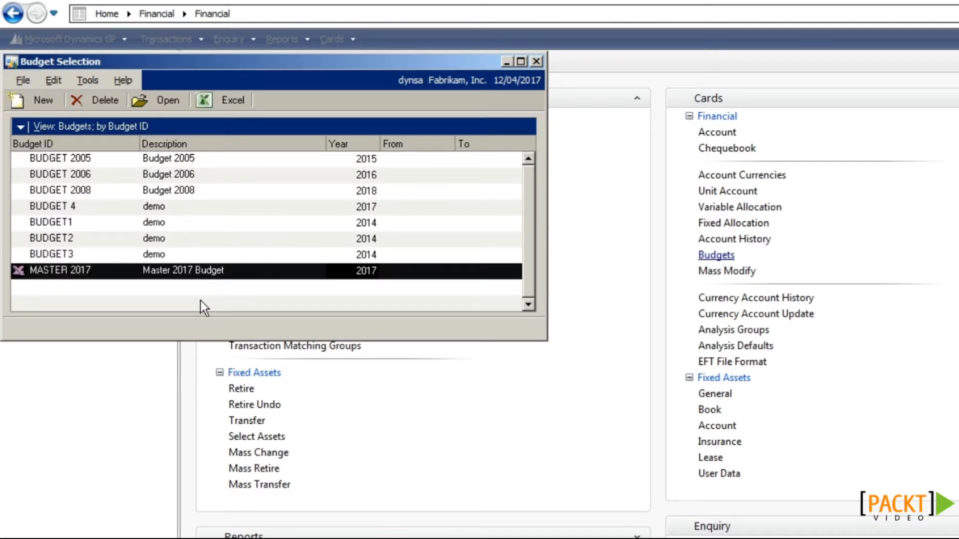
{"action": "left_click", "coordinate": [166, 103]}
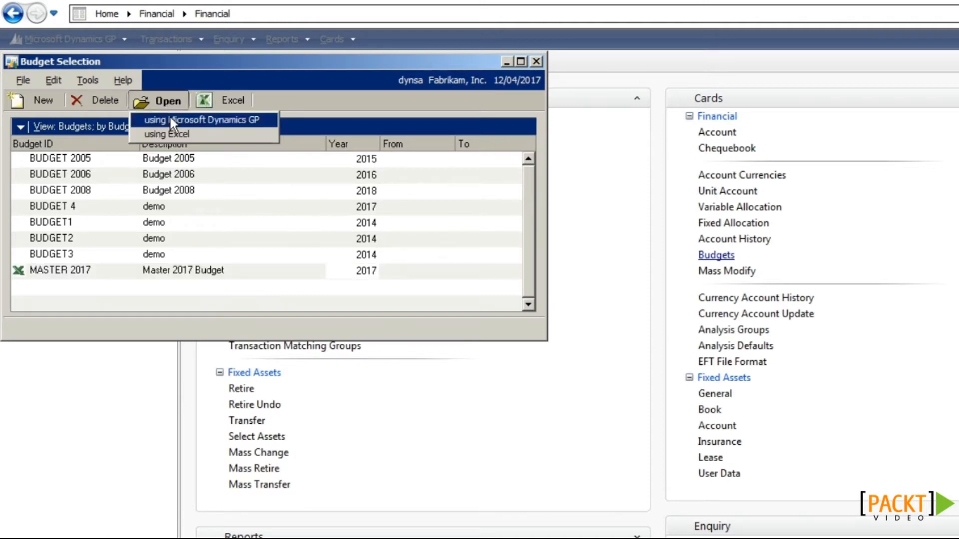
{"action": "left_click", "coordinate": [171, 119]}
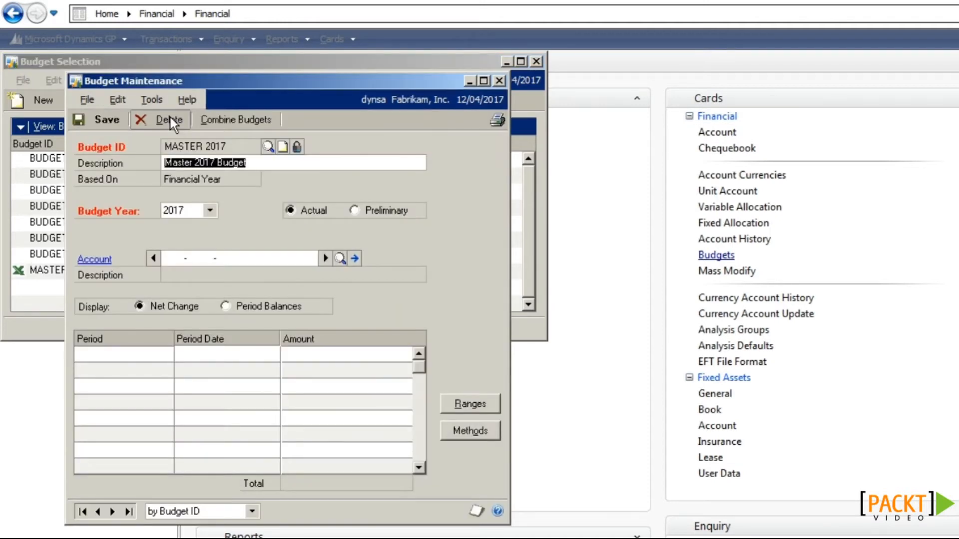
{"action": "left_click", "coordinate": [296, 148]}
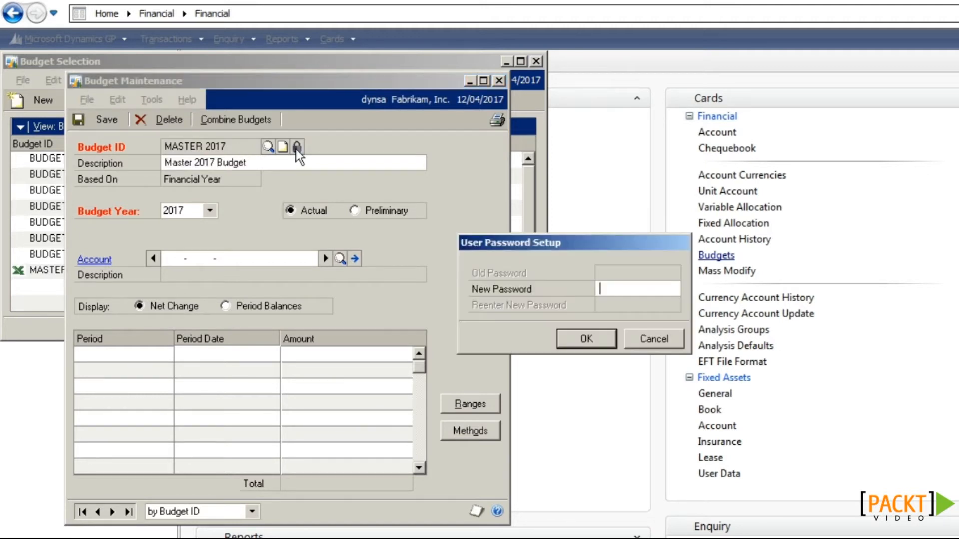
{"action": "type", "text": "******"}
{"action": "key", "text": "Tab"}
{"action": "type", "text": "******"}
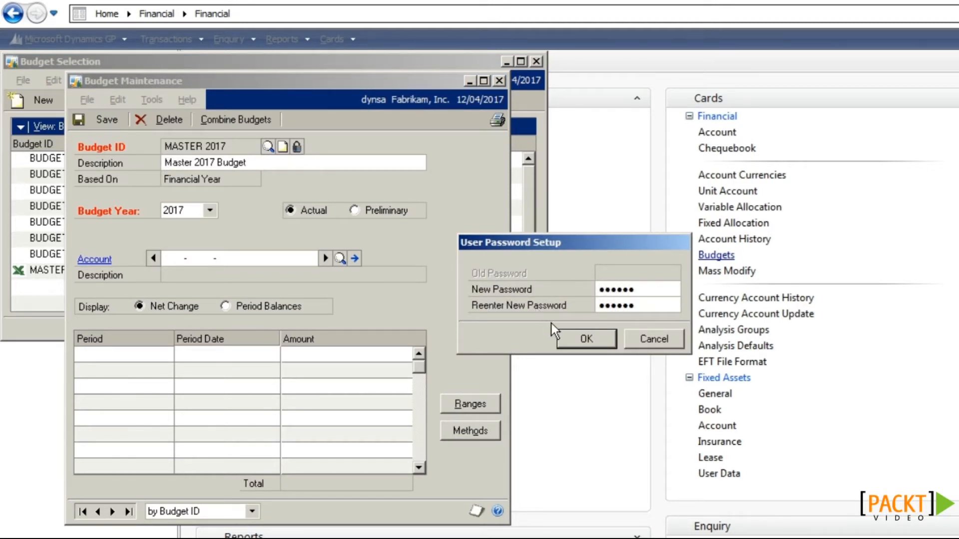
{"action": "left_click", "coordinate": [581, 341]}
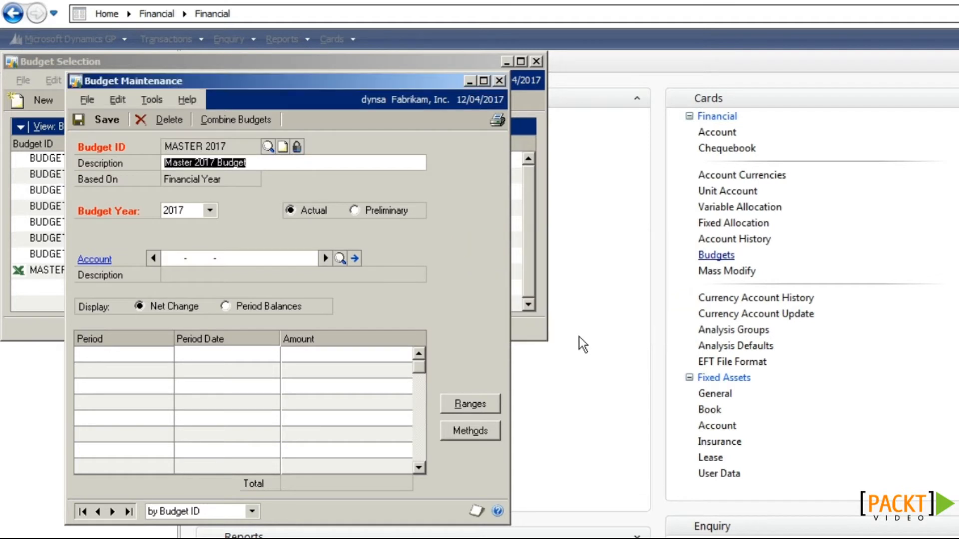
{"action": "left_click", "coordinate": [101, 122]}
{"action": "left_click", "coordinate": [500, 81]}
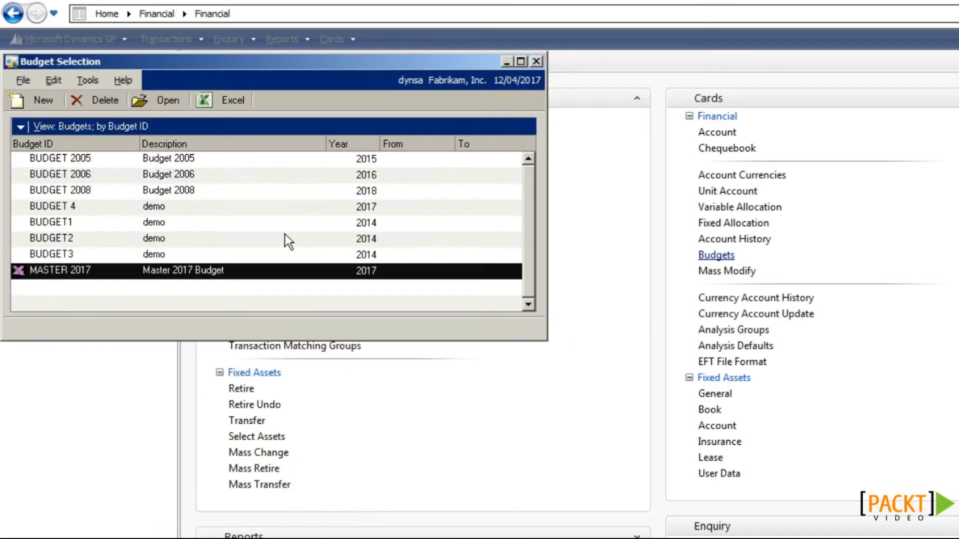
Step: Reopen MASTER 2017 to confirm it asks for the password, then cancel and close the budget windows
{"action": "left_click", "coordinate": [181, 98]}
{"action": "left_click", "coordinate": [179, 121]}
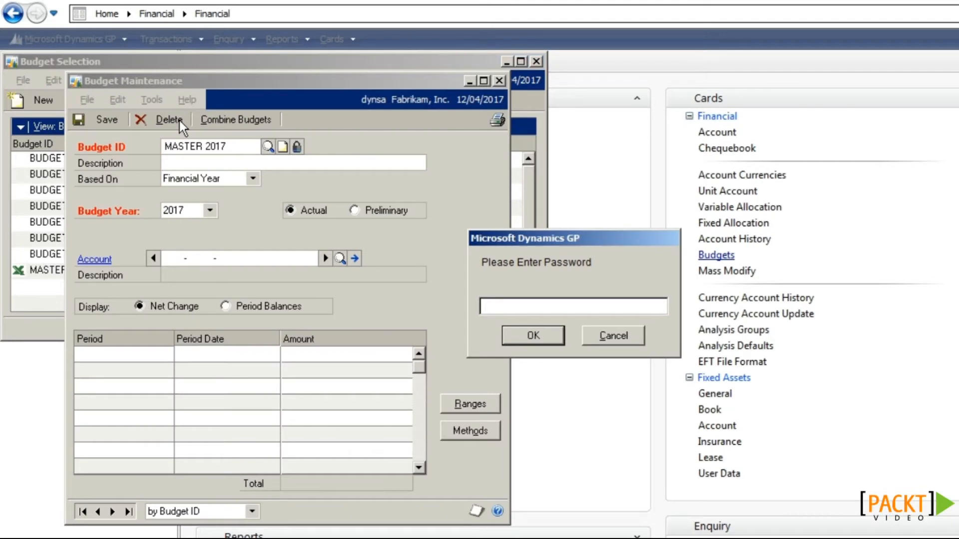
{"action": "left_click", "coordinate": [599, 338]}
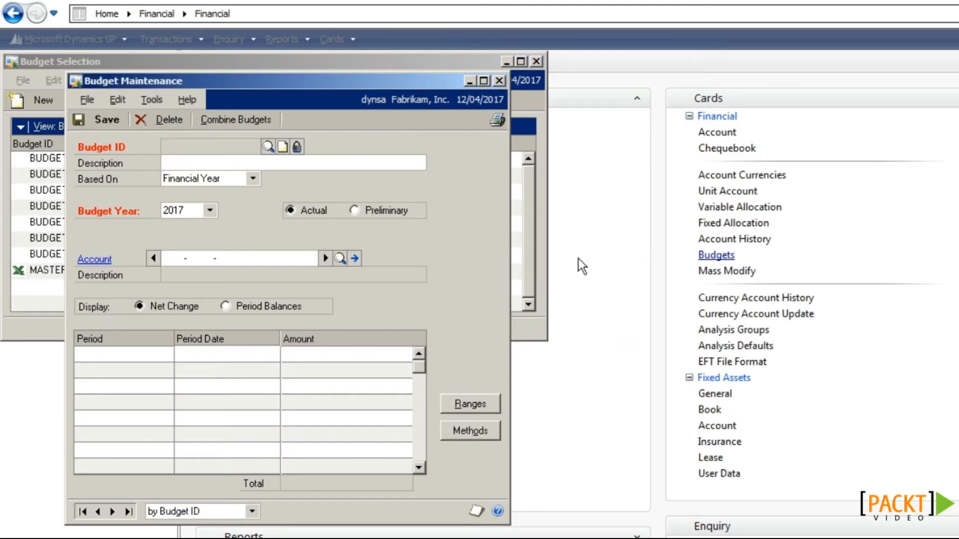
{"action": "left_click", "coordinate": [498, 81]}
{"action": "left_click", "coordinate": [536, 61]}
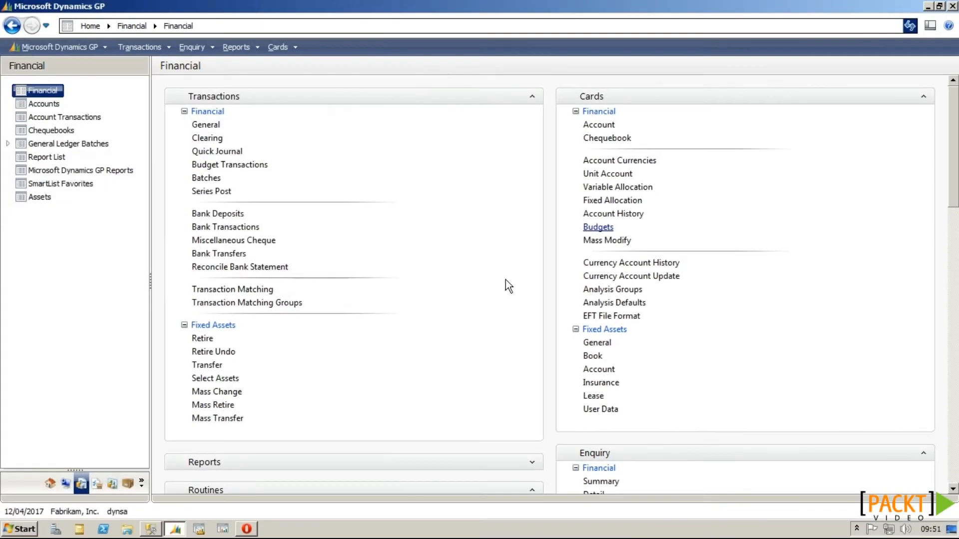
{"action": "scroll", "coordinate": [505, 279], "scroll_direction": "down", "scroll_amount": 3}
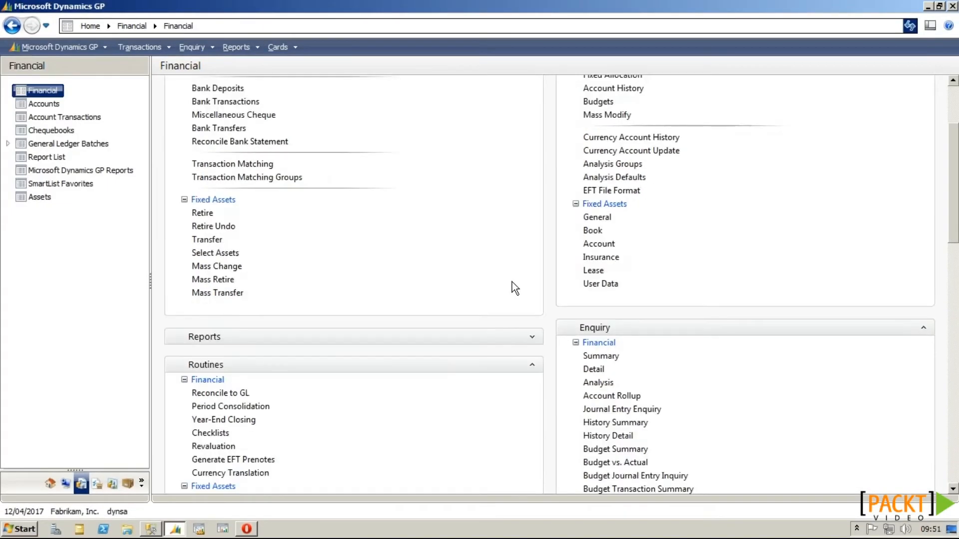
{"action": "left_click", "coordinate": [594, 397]}
{"action": "left_click", "coordinate": [162, 135]}
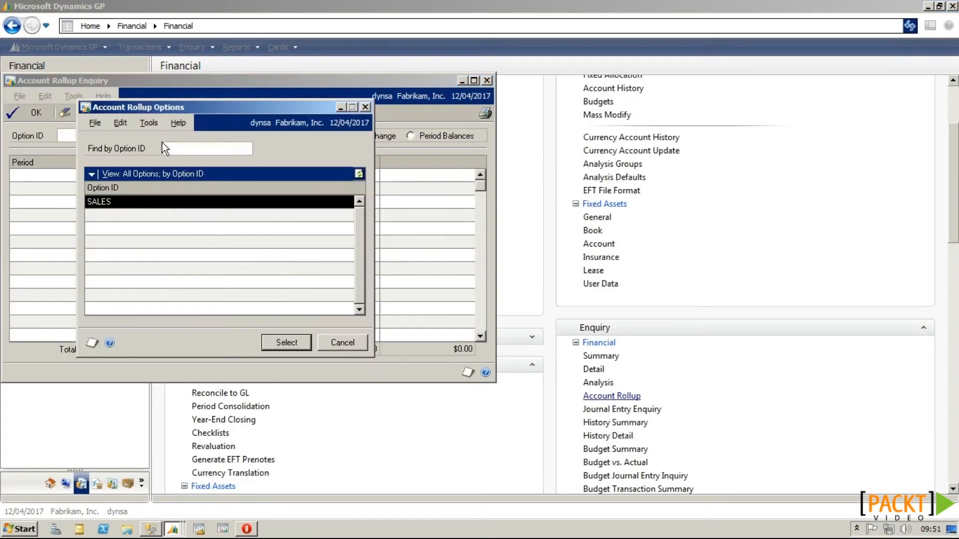
{"action": "double_click", "coordinate": [119, 203]}
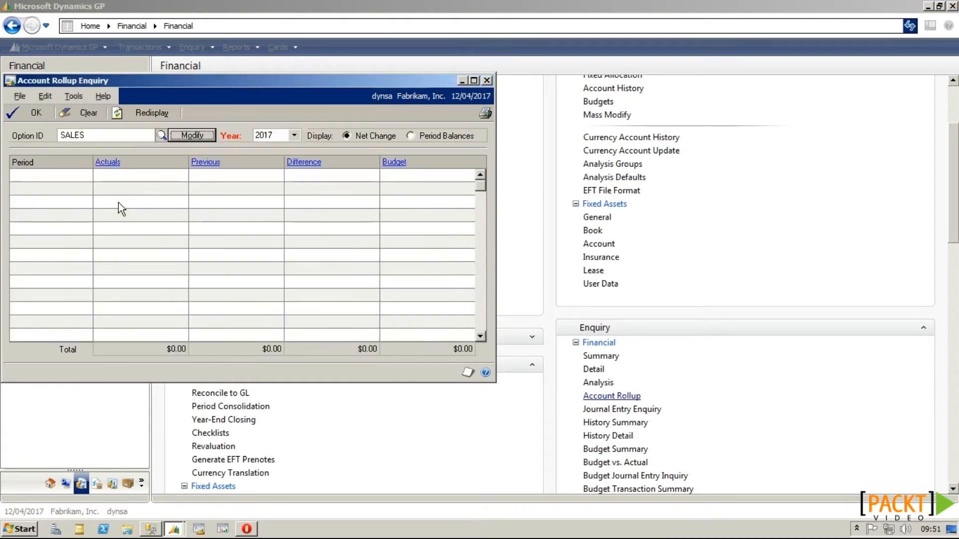
{"action": "left_click", "coordinate": [148, 114]}
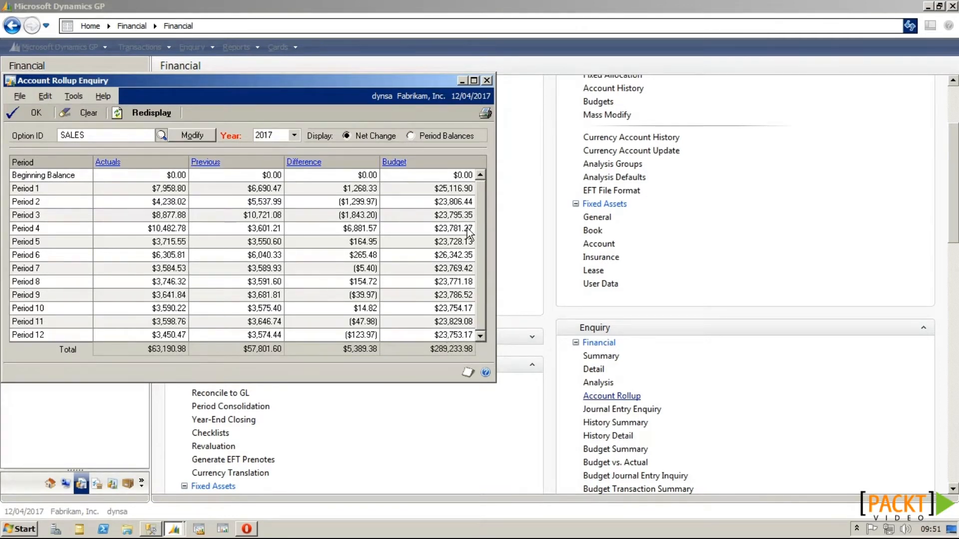
{"action": "left_click", "coordinate": [487, 80]}
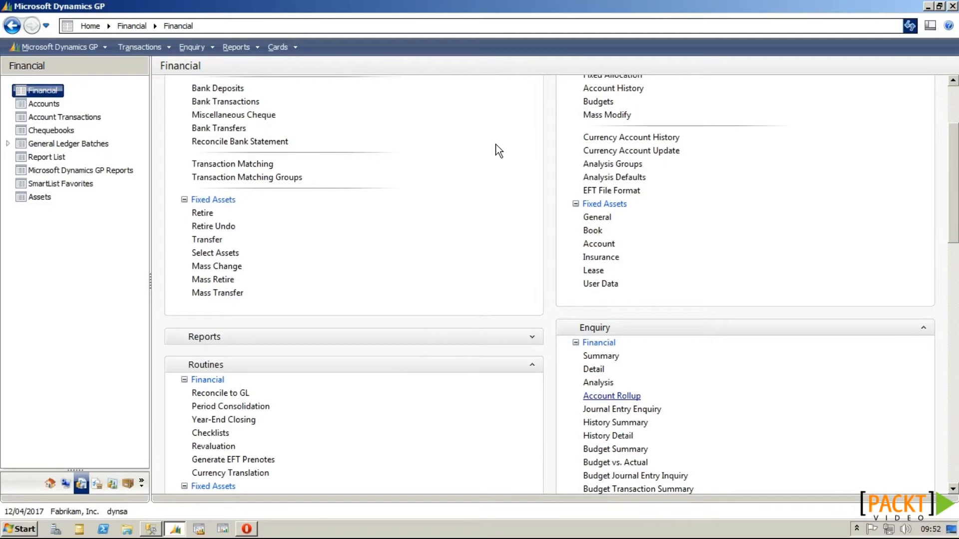
Step: Open the MASTER 2017 budget in Dynamics GP by entering its current password
{"action": "scroll", "coordinate": [514, 168], "scroll_direction": "up", "scroll_amount": 3}
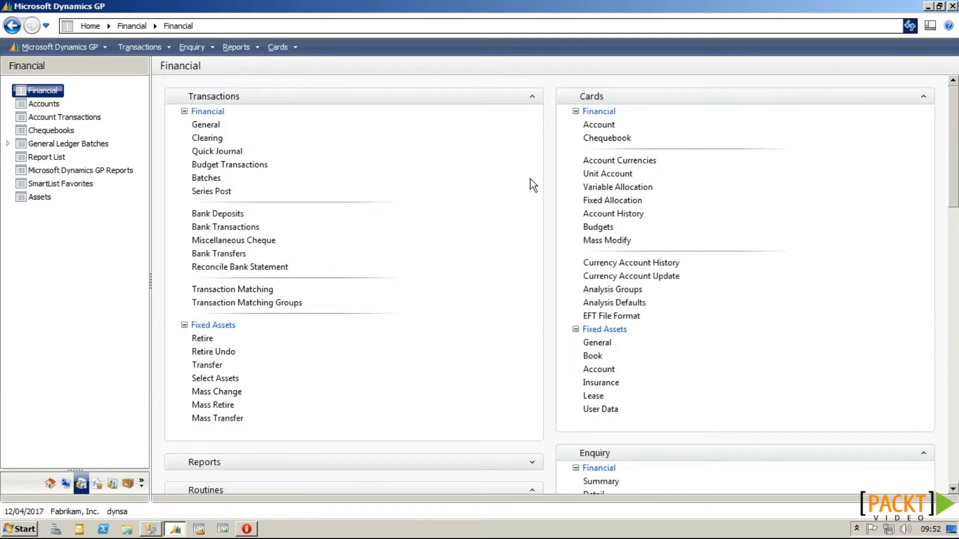
{"action": "left_click", "coordinate": [600, 231]}
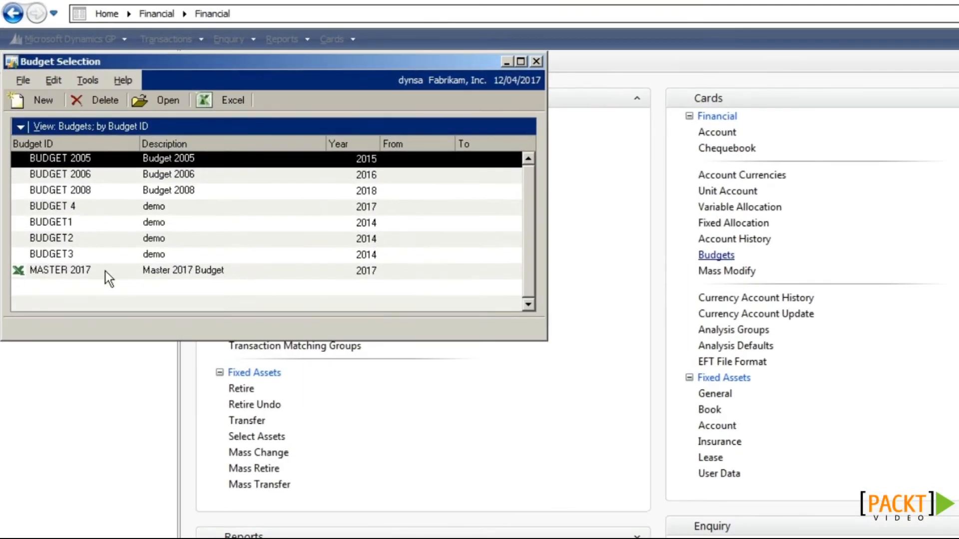
{"action": "left_click", "coordinate": [109, 278]}
{"action": "left_click", "coordinate": [173, 100]}
{"action": "left_click", "coordinate": [176, 115]}
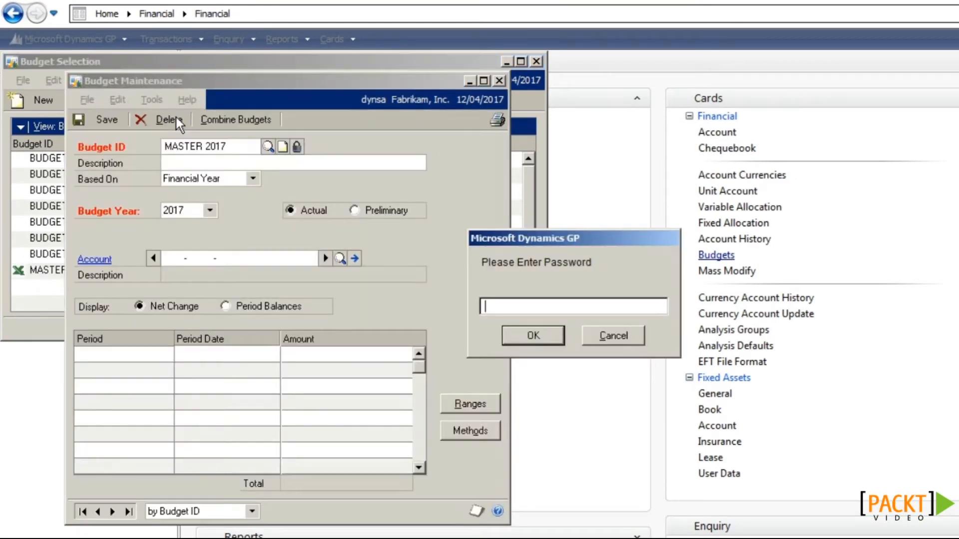
{"action": "key", "text": "Tab"}
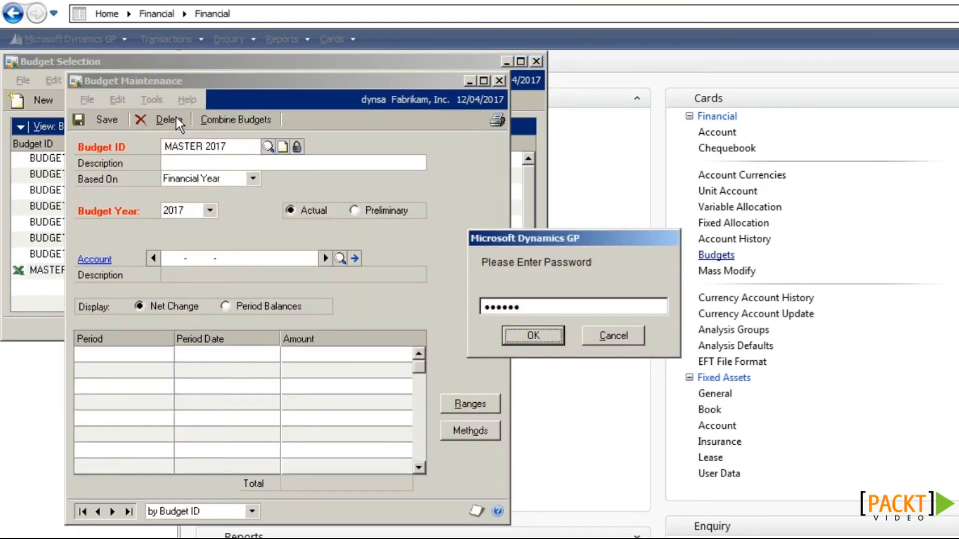
{"action": "key", "text": "Return"}
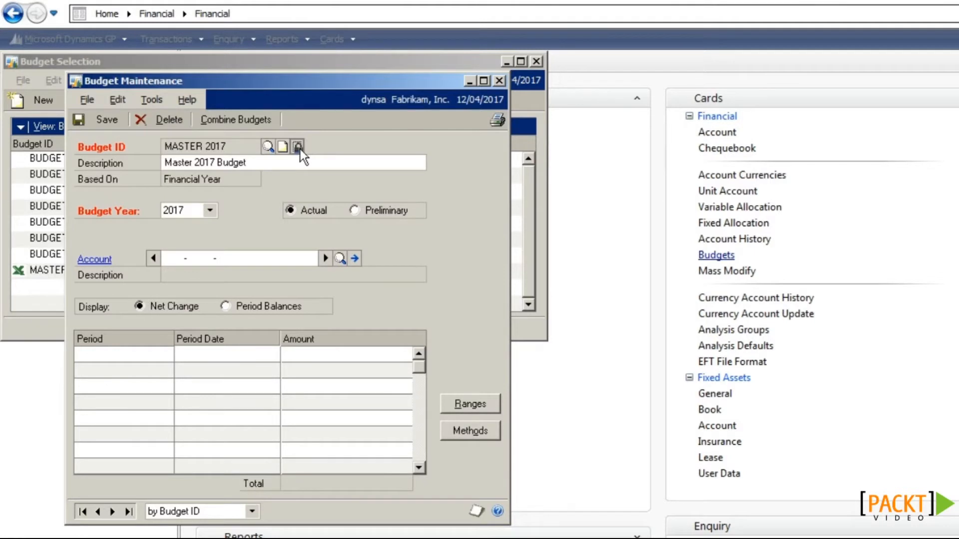
Step: Change the MASTER 2017 budget password from the old one to a new one and save
{"action": "left_click", "coordinate": [298, 147]}
{"action": "type", "text": "••••••"}
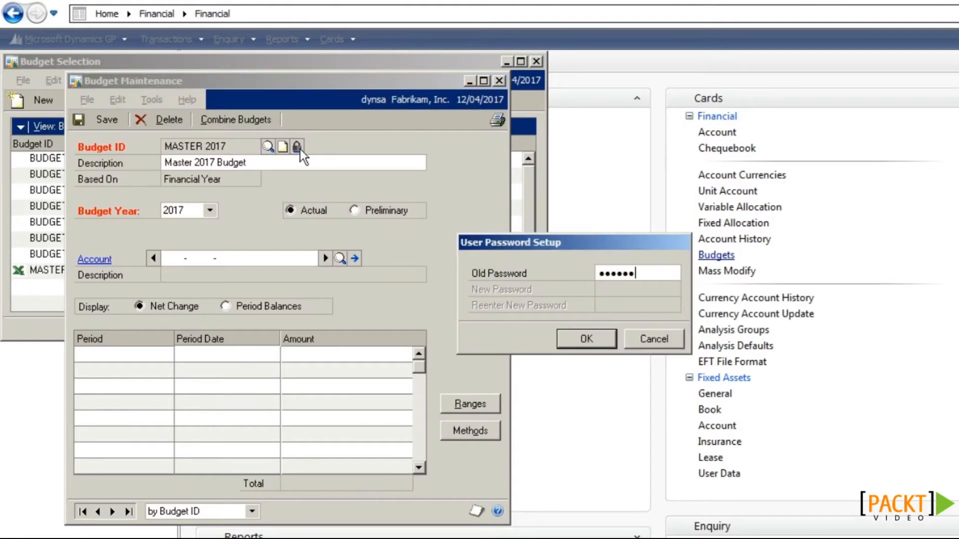
{"action": "key", "text": "Tab"}
{"action": "type", "text": "•••"}
{"action": "key", "text": "Tab"}
{"action": "type", "text": "•••"}
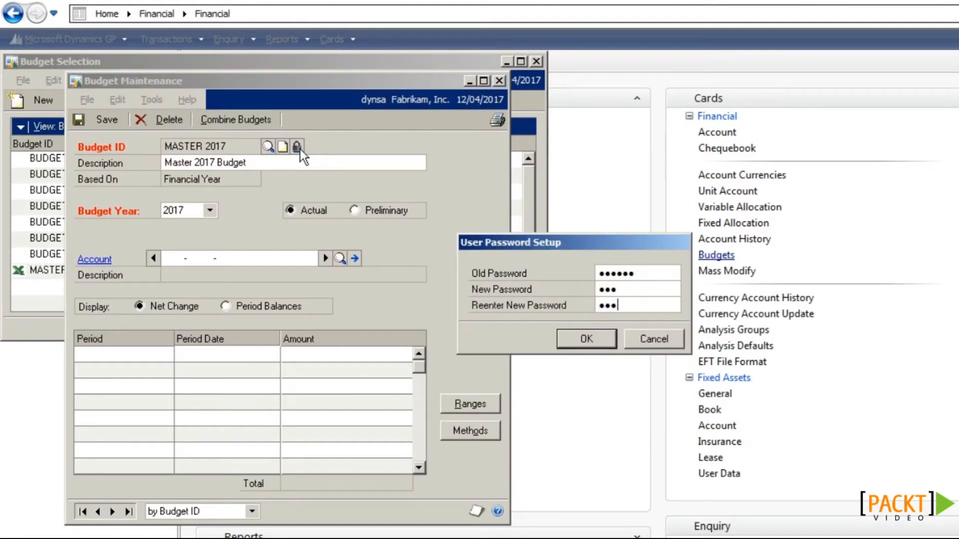
{"action": "left_click", "coordinate": [570, 338]}
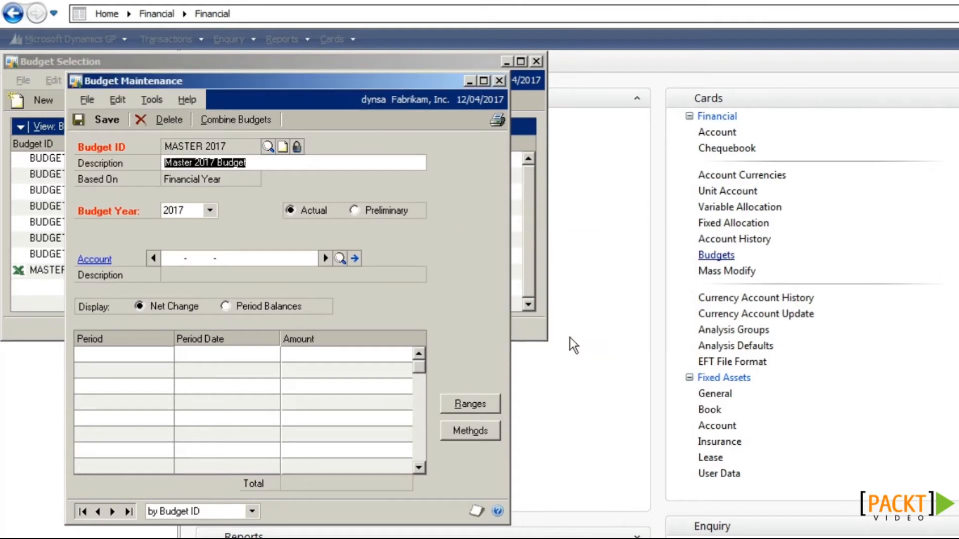
{"action": "left_click", "coordinate": [100, 124]}
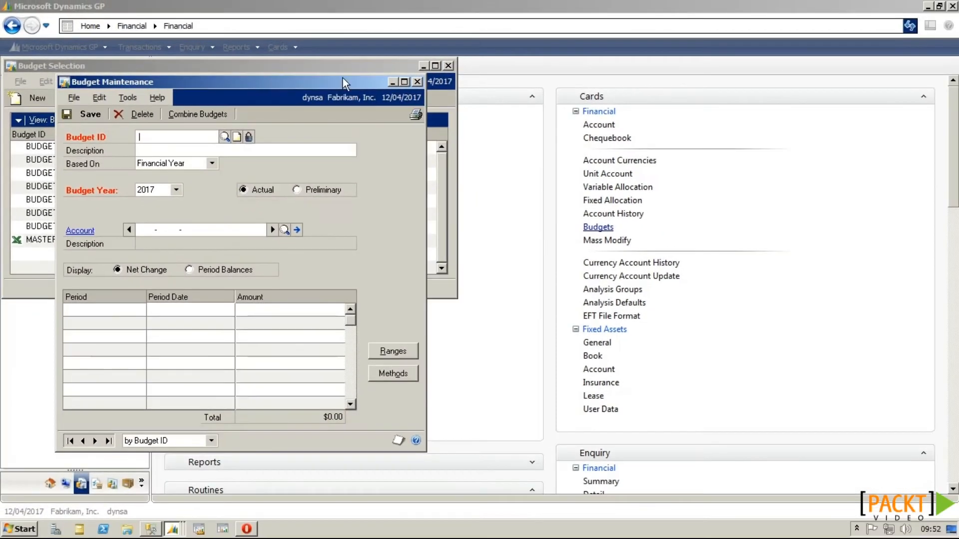
{"action": "left_click", "coordinate": [416, 82]}
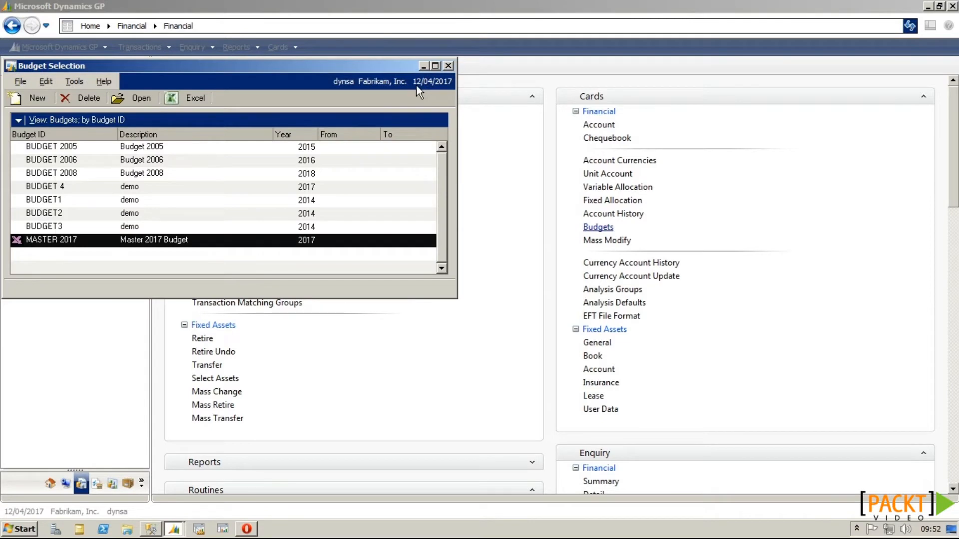
Step: Try reopening MASTER 2017 with a wrong password, see it refused, then close the budget windows
{"action": "left_click", "coordinate": [143, 103]}
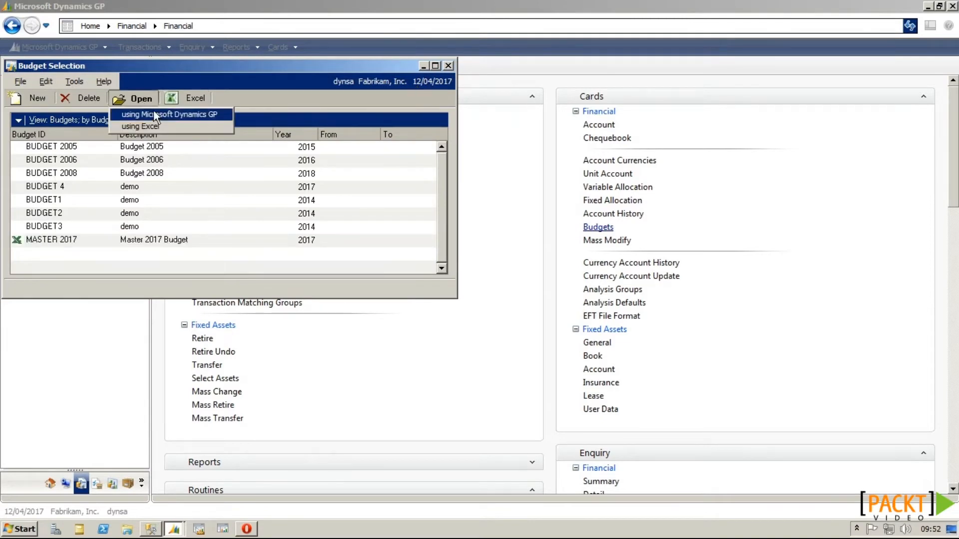
{"action": "left_click", "coordinate": [156, 115]}
{"action": "type", "text": "••"}
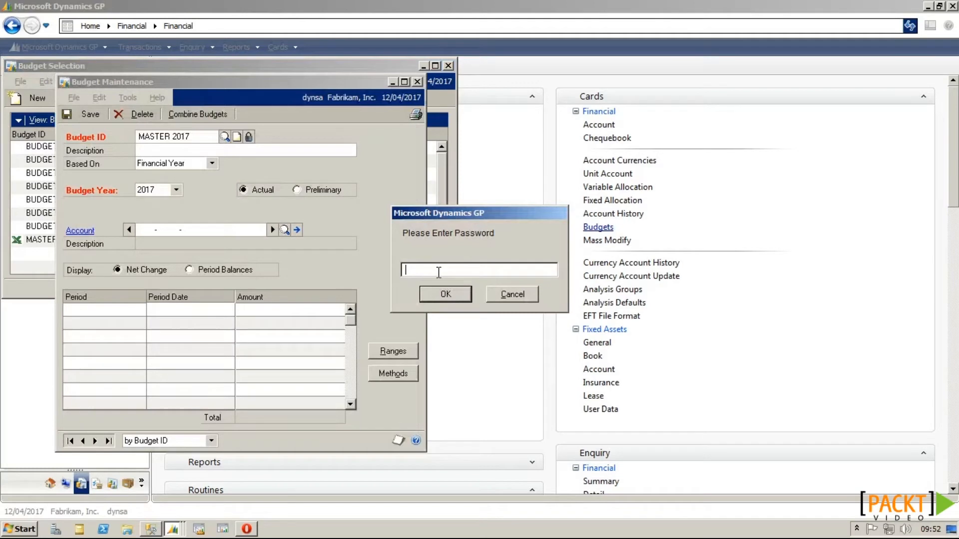
{"action": "key", "text": "Return"}
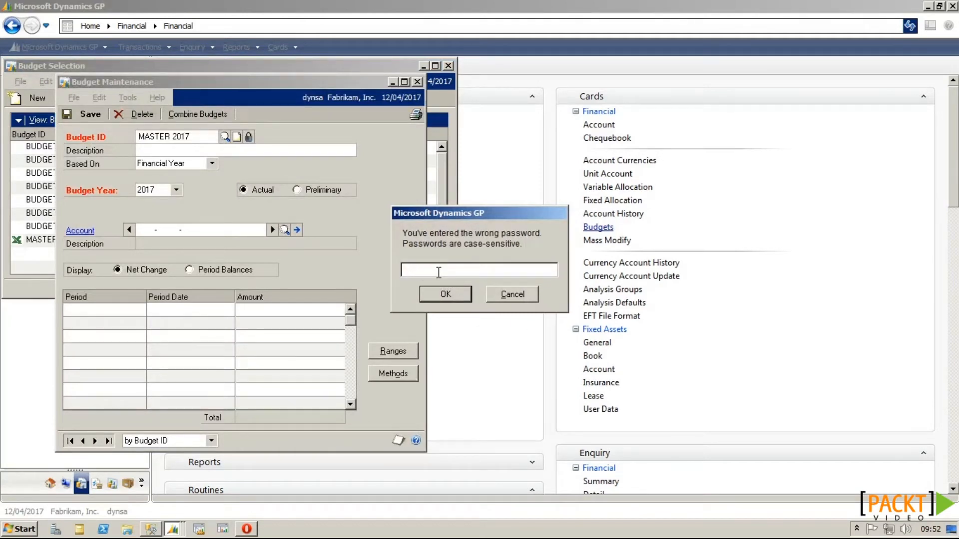
{"action": "left_click", "coordinate": [517, 298]}
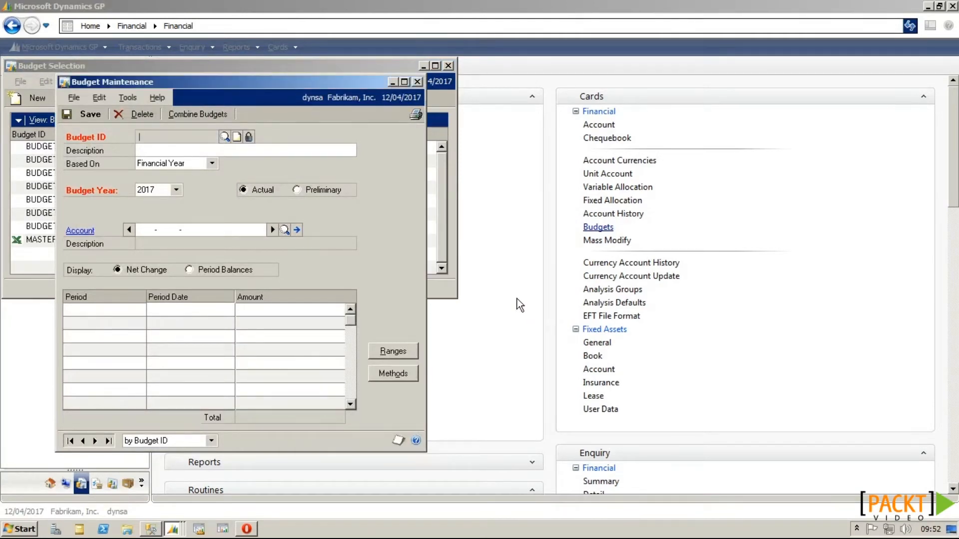
{"action": "left_click", "coordinate": [419, 82]}
{"action": "left_click", "coordinate": [445, 65]}
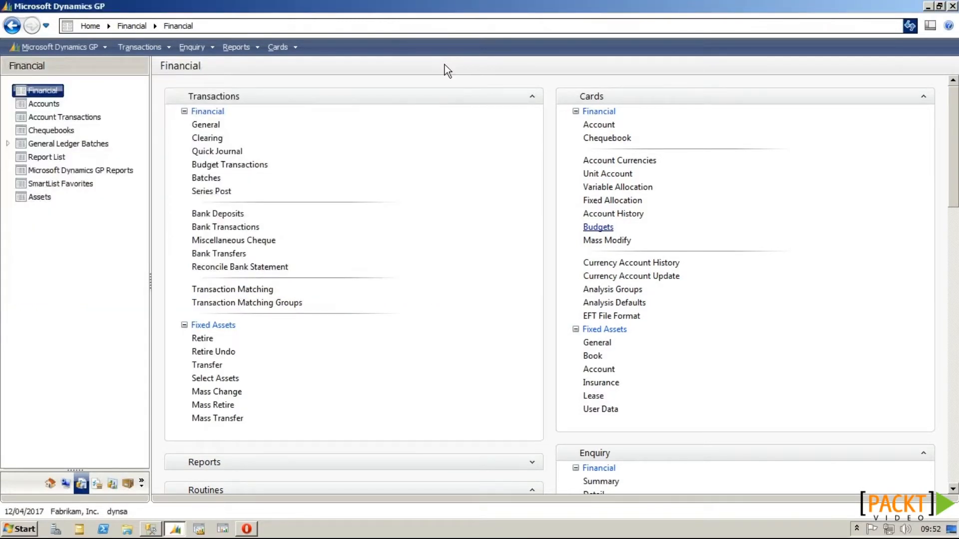
Step: Add WHERE BUDGETID = 'MASTER 2017' to the UPDATE GL00200 query and run it
{"action": "left_click", "coordinate": [151, 528]}
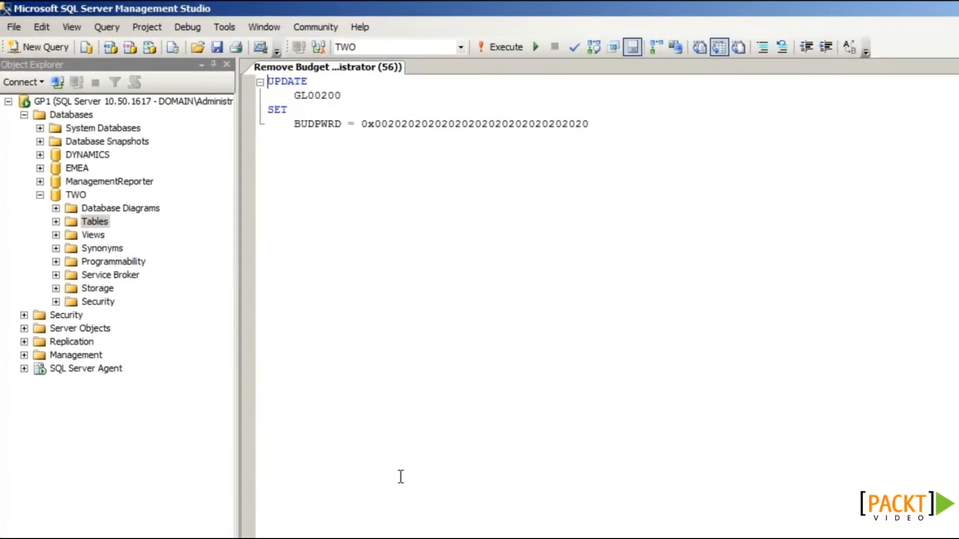
{"action": "key", "text": "Return"}
{"action": "type", "text": "where"}
{"action": "key", "text": "Return"}
{"action": "key", "text": "Tab"}
{"action": "type", "text": "BUD"}
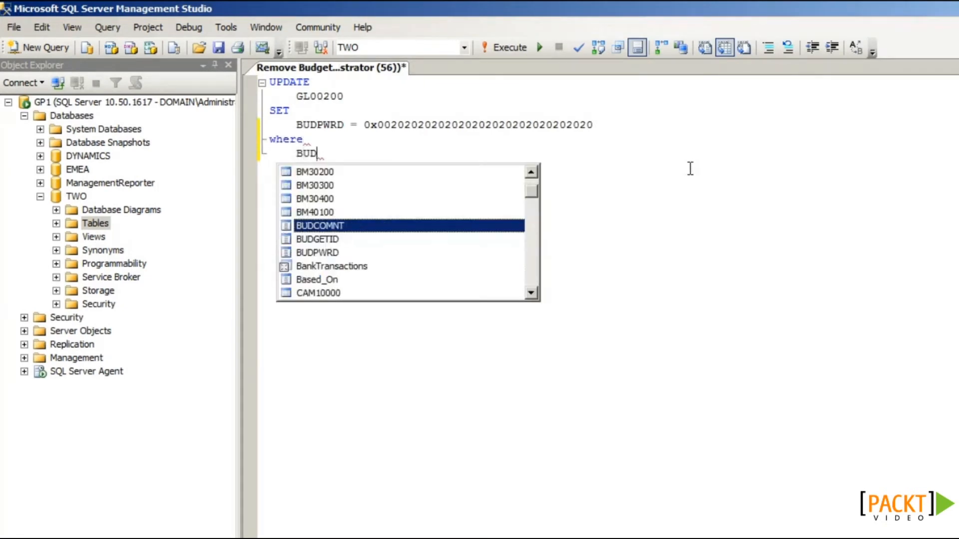
{"action": "type", "text": "GETID = 'MASTE"}
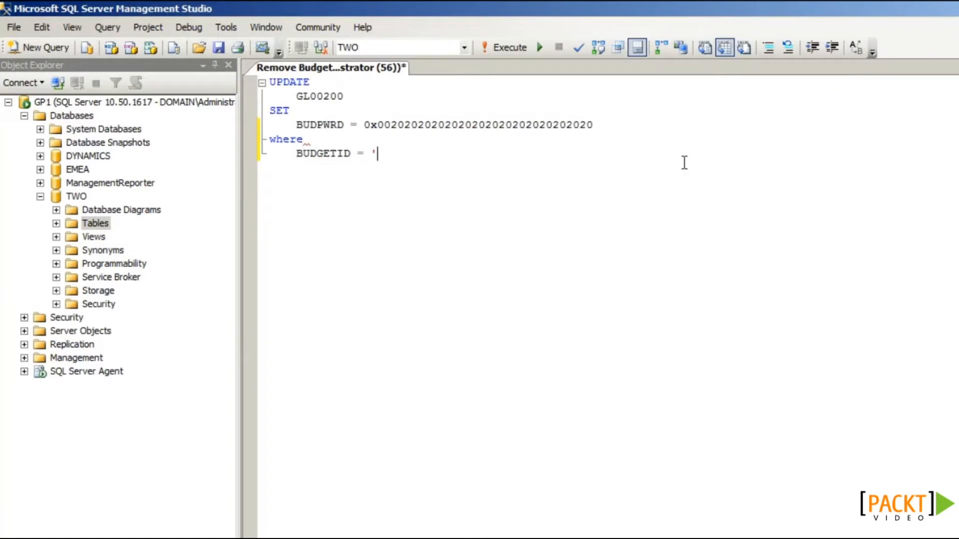
{"action": "type", "text": "R 2017'"}
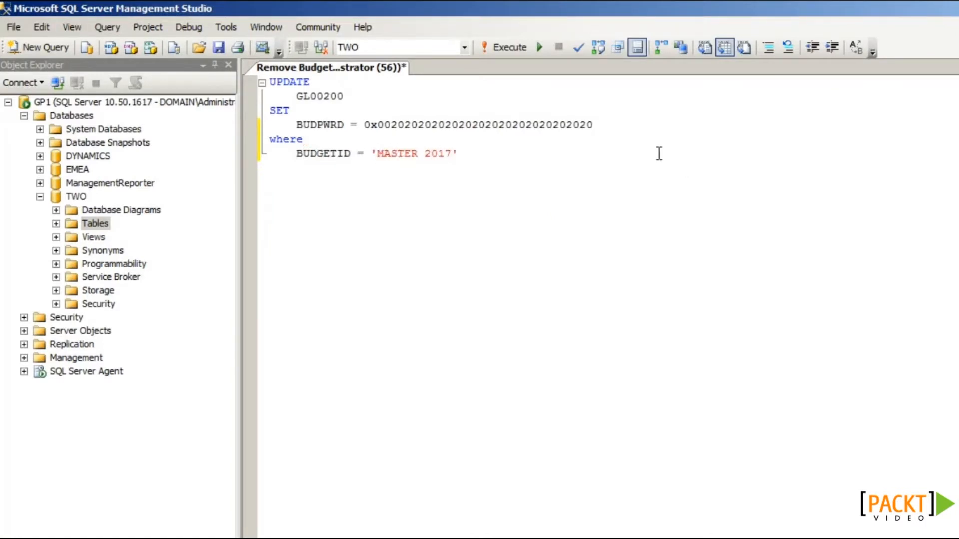
{"action": "key", "text": "F5"}
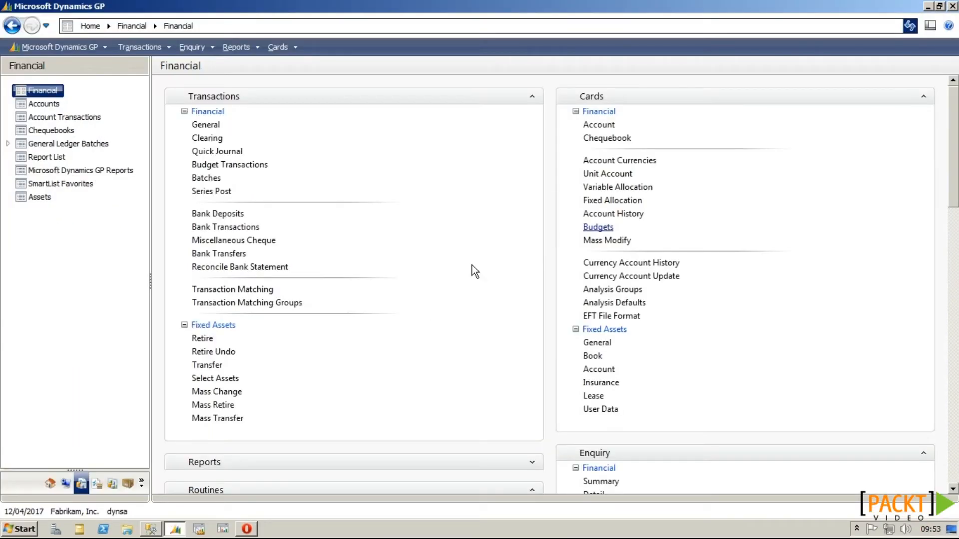
Step: Open the reset MASTER 2017 budget and assign it a new password
{"action": "left_click", "coordinate": [598, 227]}
{"action": "left_click", "coordinate": [167, 238]}
{"action": "left_click", "coordinate": [148, 101]}
{"action": "left_click", "coordinate": [159, 111]}
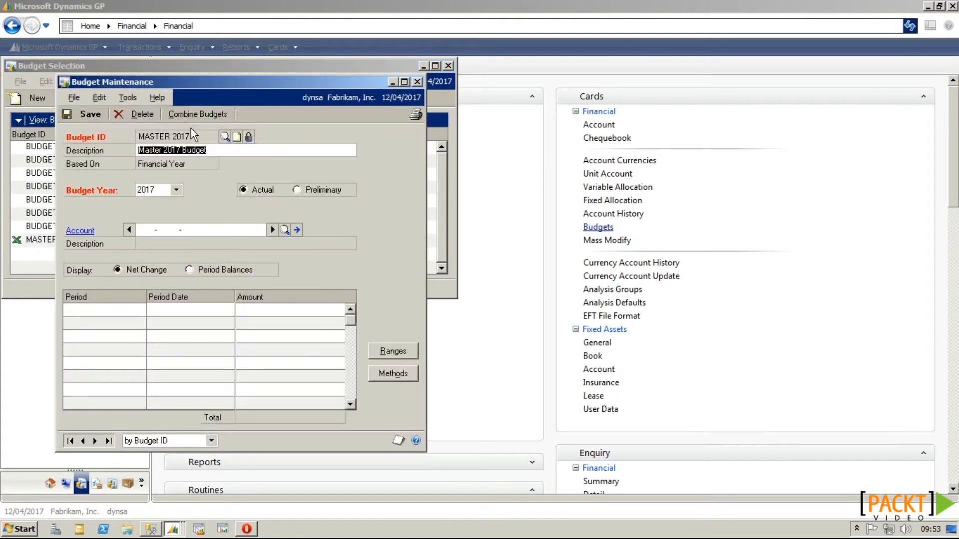
{"action": "left_click", "coordinate": [249, 136]}
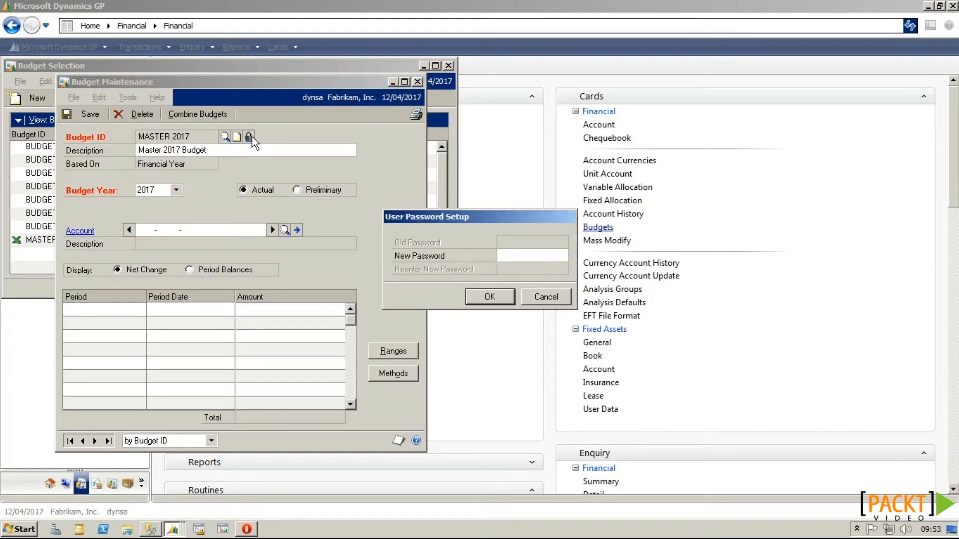
{"action": "type", "text": "***"}
{"action": "key", "text": "Tab"}
{"action": "type", "text": "***"}
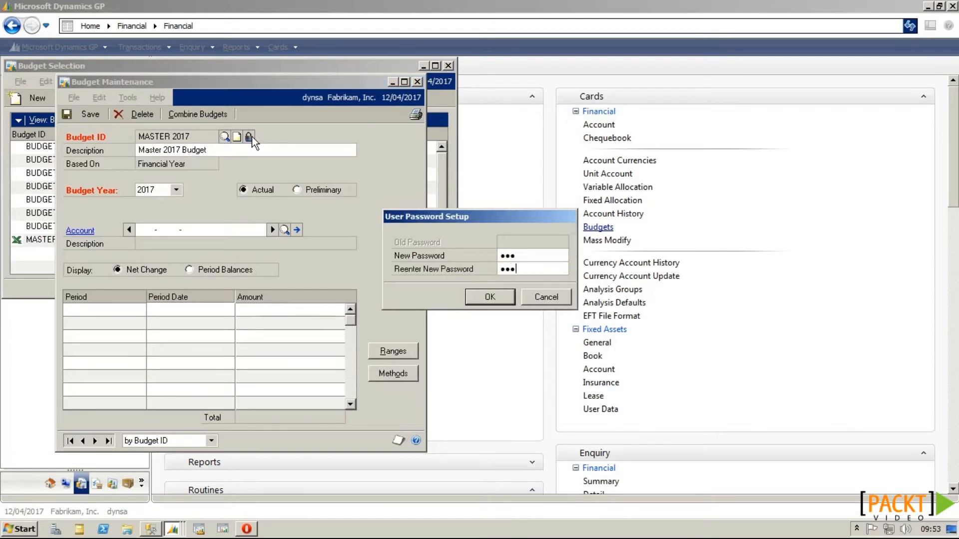
{"action": "left_click", "coordinate": [470, 297]}
Step: Reopen MASTER 2017 from the budget lookup using the new password
{"action": "left_click", "coordinate": [225, 139]}
{"action": "double_click", "coordinate": [172, 309]}
{"action": "type", "text": "***"}
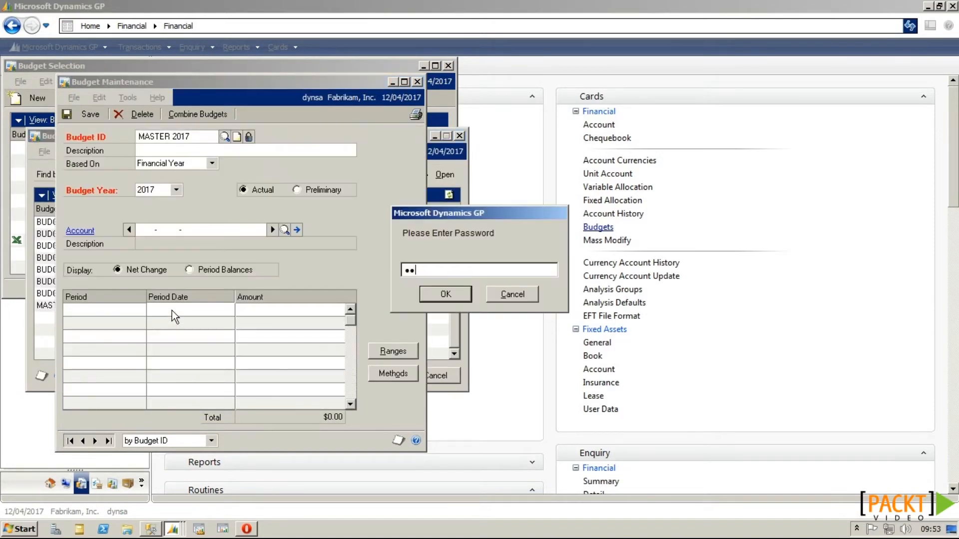
{"action": "key", "text": "Return"}
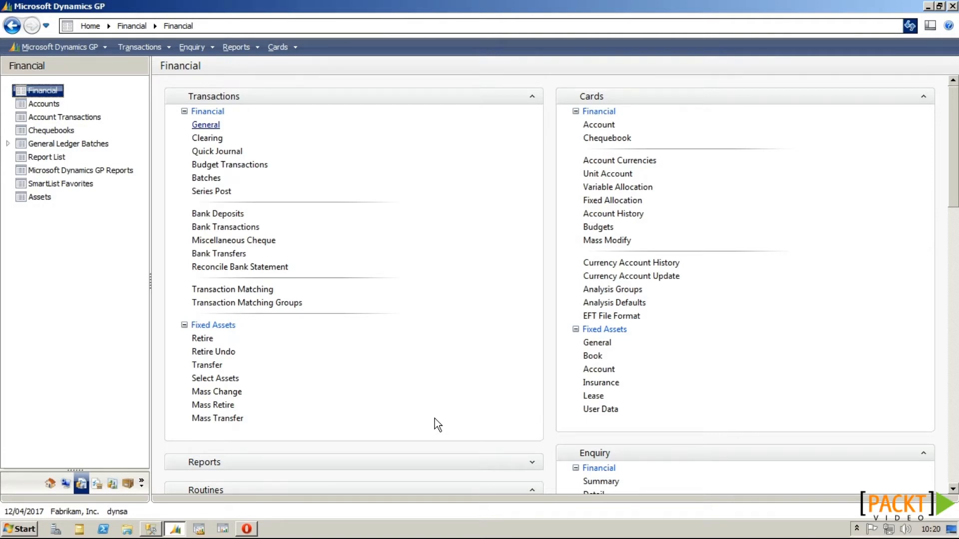
Step: Back out original journal entry 3,457 and create a correcting entry, generating backout entry 3,458
{"action": "left_click", "coordinate": [214, 129]}
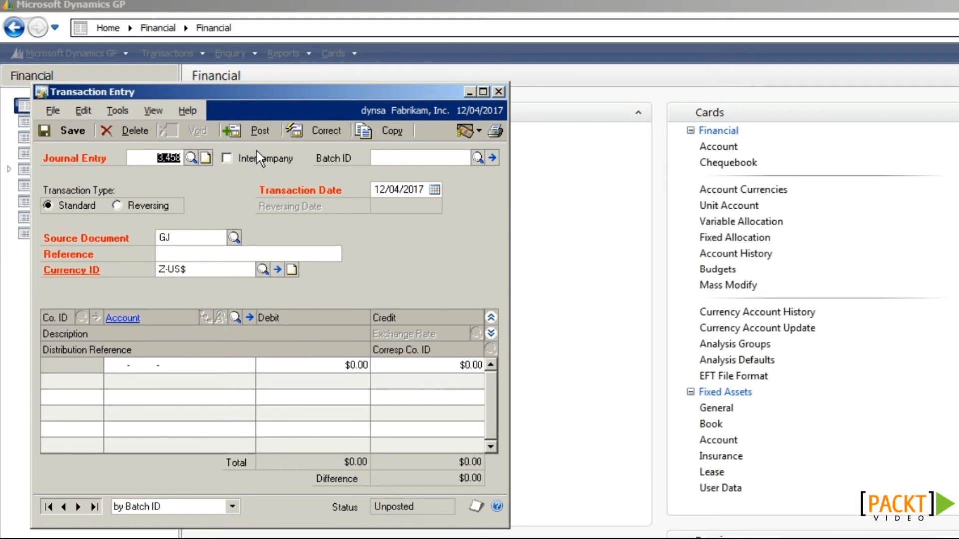
{"action": "left_click", "coordinate": [323, 131]}
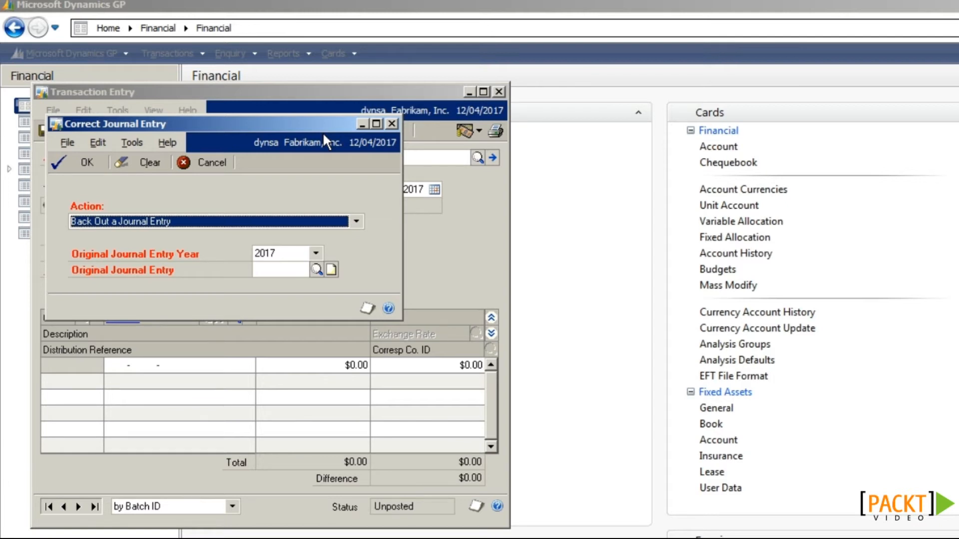
{"action": "left_click", "coordinate": [142, 225]}
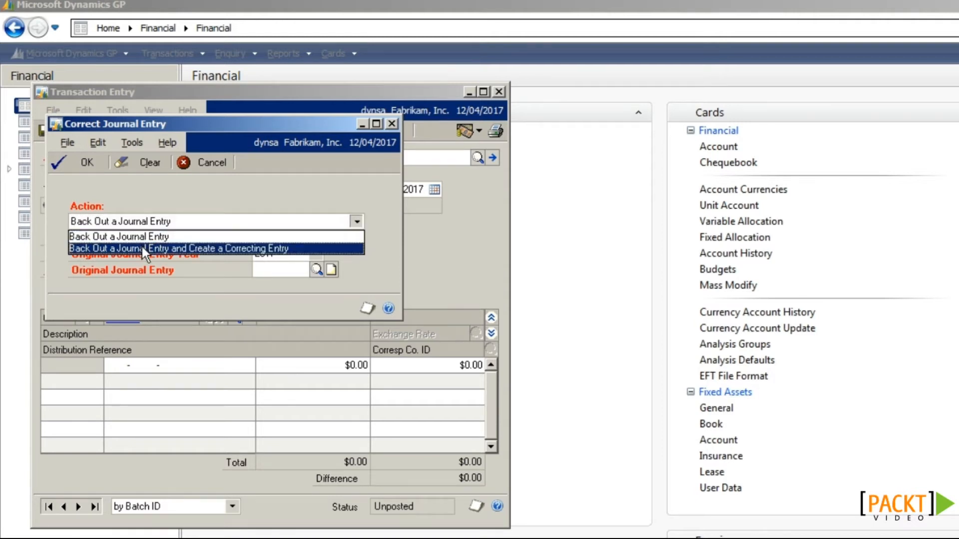
{"action": "left_click", "coordinate": [199, 248]}
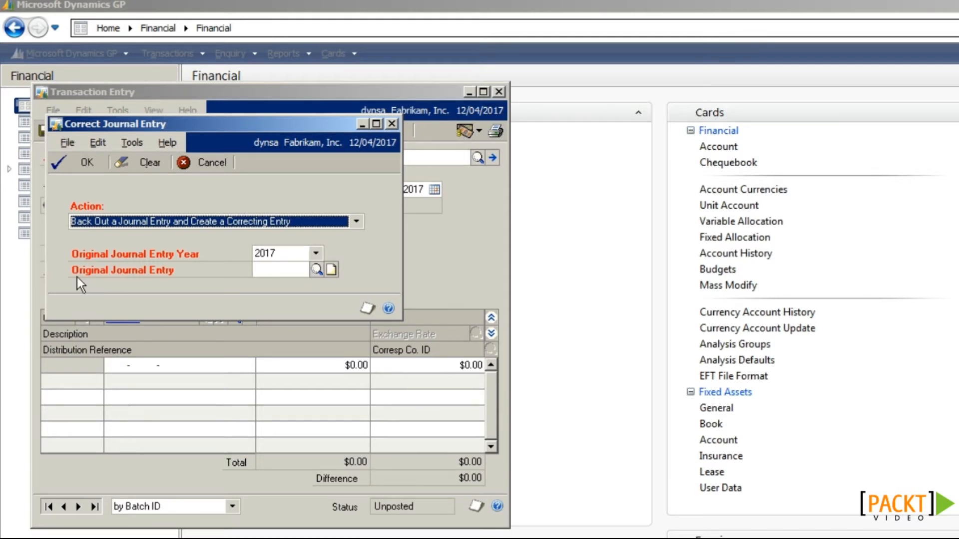
{"action": "left_click", "coordinate": [316, 270]}
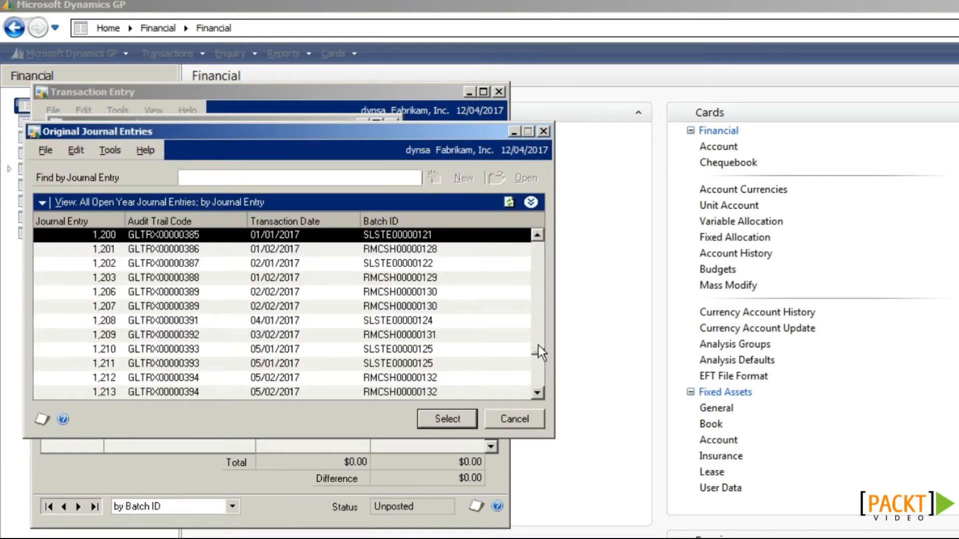
{"action": "left_click", "coordinate": [539, 389]}
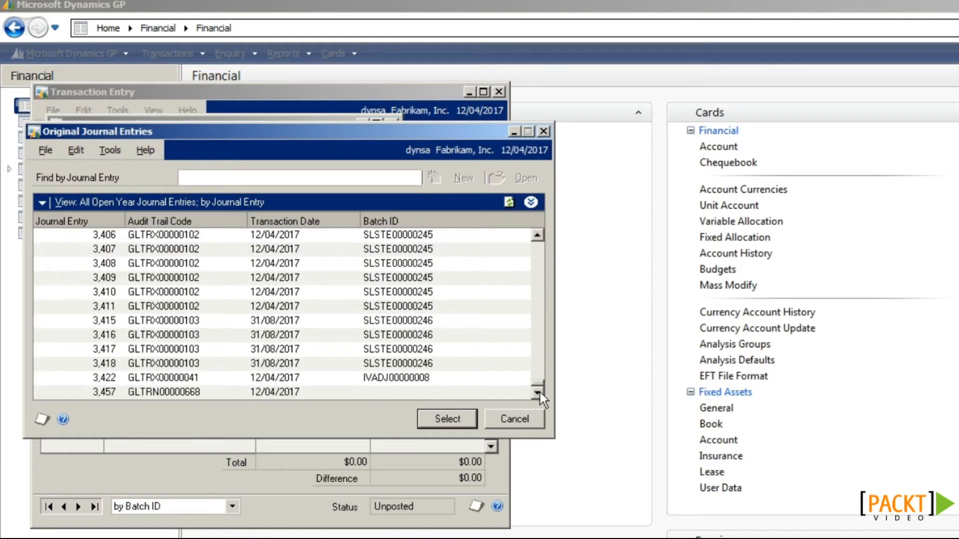
{"action": "left_click", "coordinate": [179, 394]}
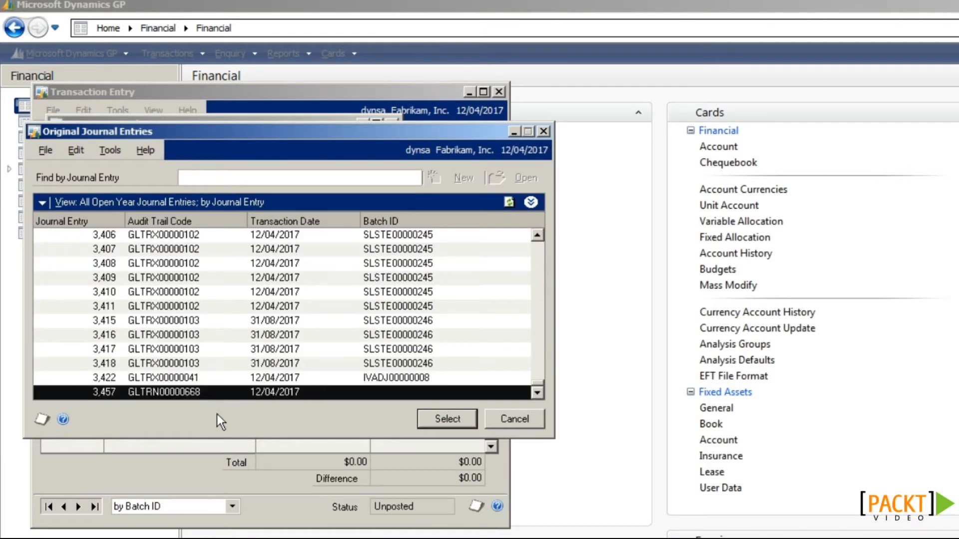
{"action": "left_click", "coordinate": [468, 423]}
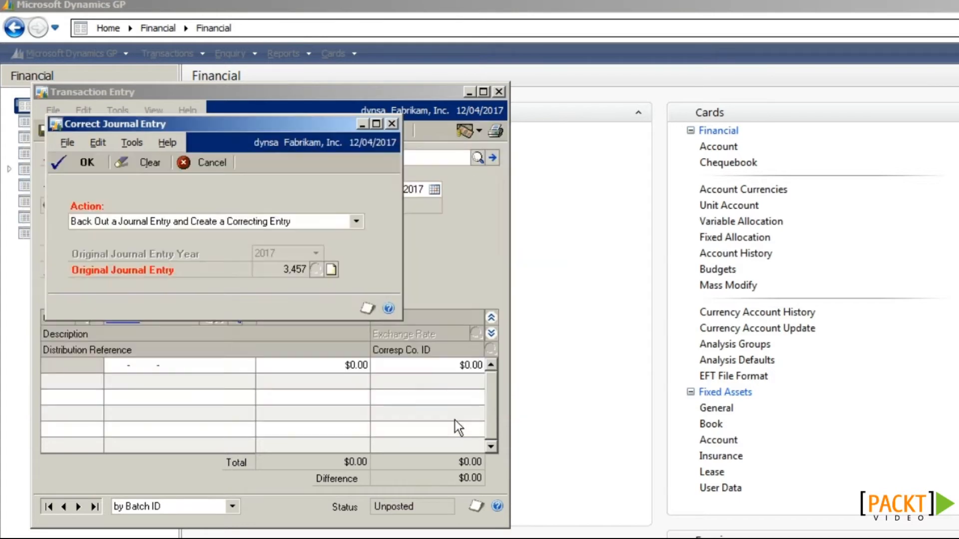
{"action": "left_click", "coordinate": [87, 163]}
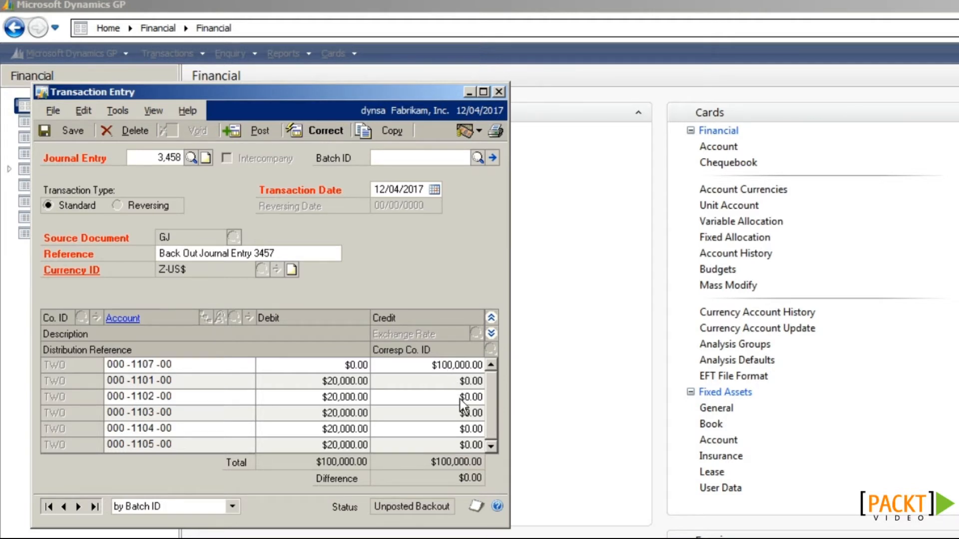
Step: Post the backout journal entry 3,458
{"action": "left_click", "coordinate": [399, 190]}
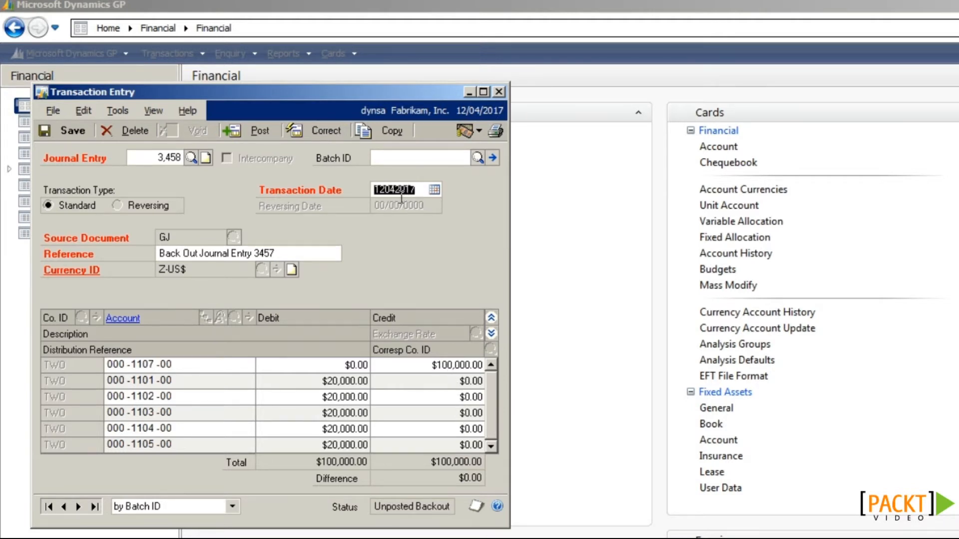
{"action": "left_click", "coordinate": [312, 250]}
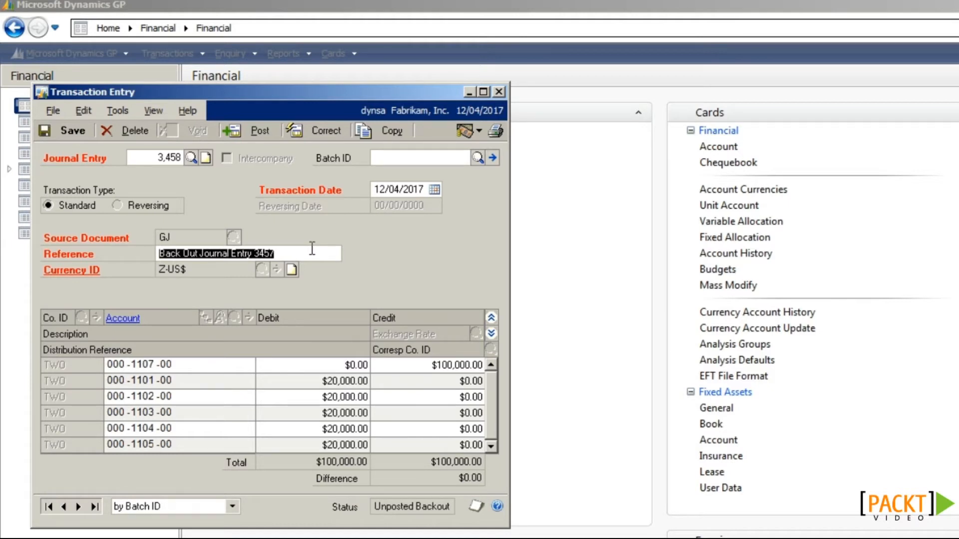
{"action": "left_click", "coordinate": [270, 134]}
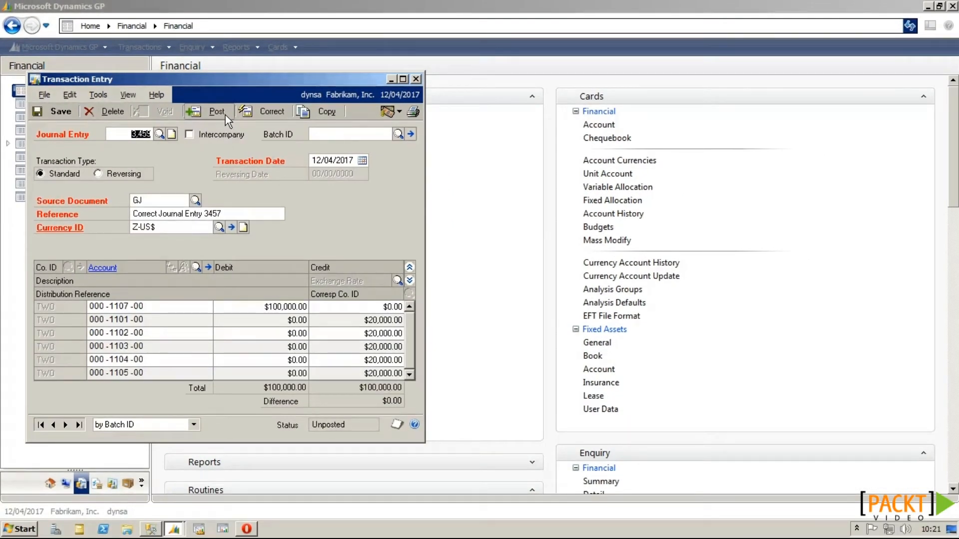
Step: Change correcting entry 3,459's first-line account to 000-1100-00 and post it
{"action": "double_click", "coordinate": [127, 306]}
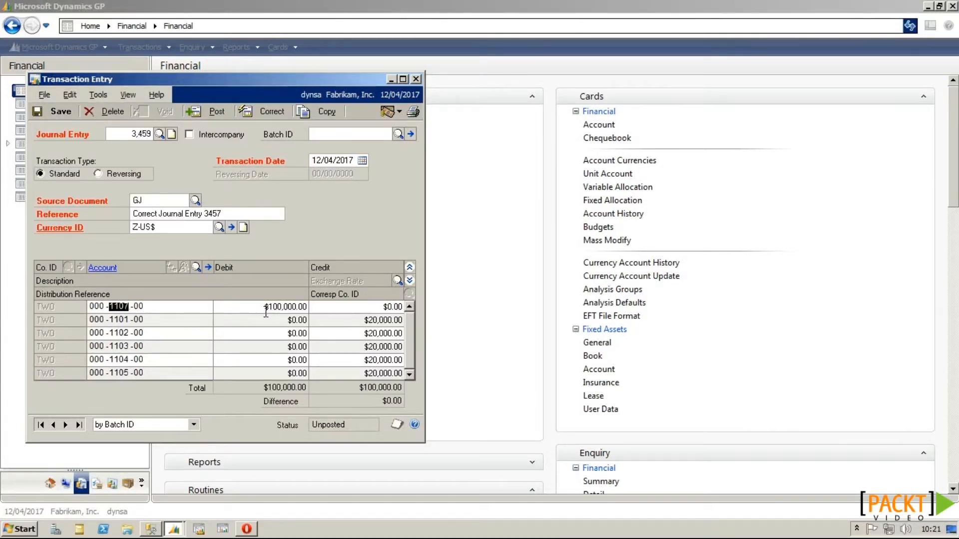
{"action": "left_click", "coordinate": [196, 267]}
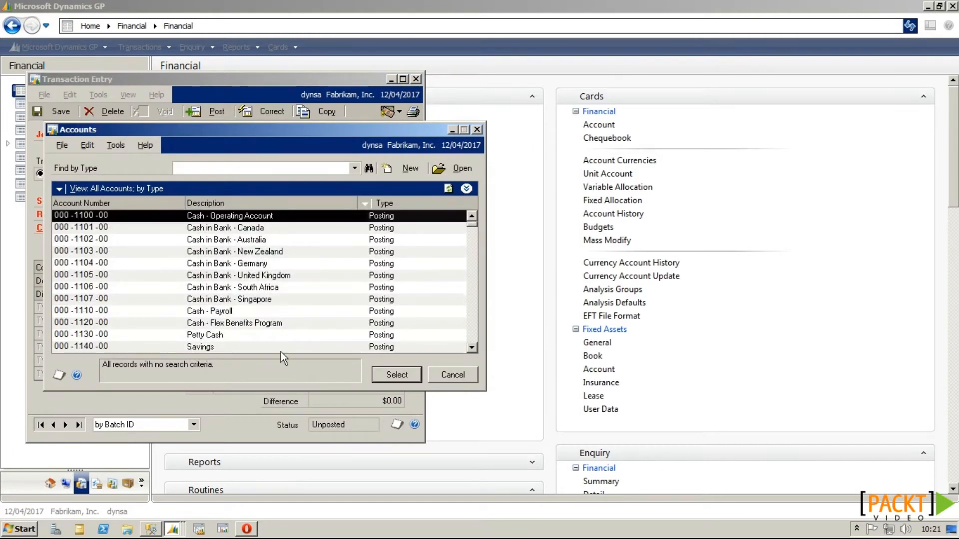
{"action": "left_click", "coordinate": [394, 375]}
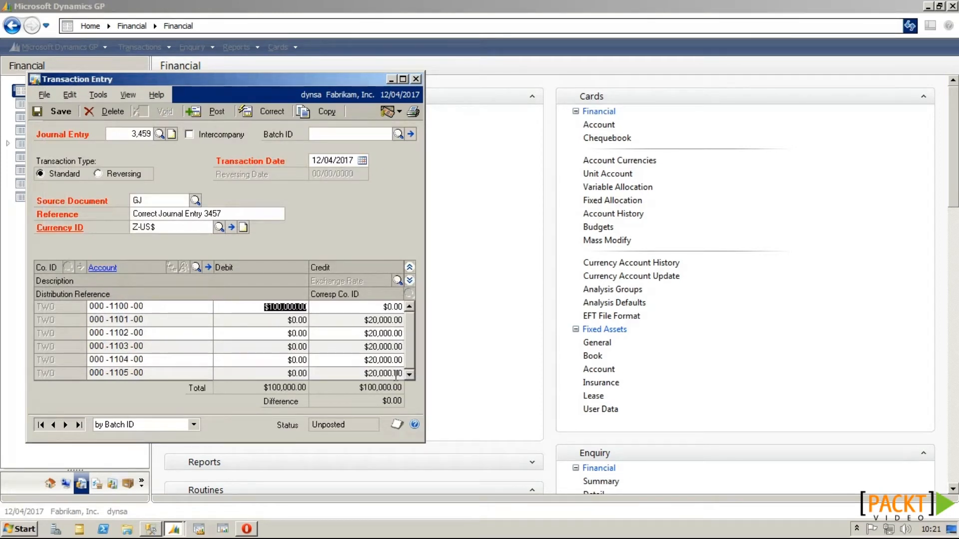
{"action": "left_click", "coordinate": [210, 115]}
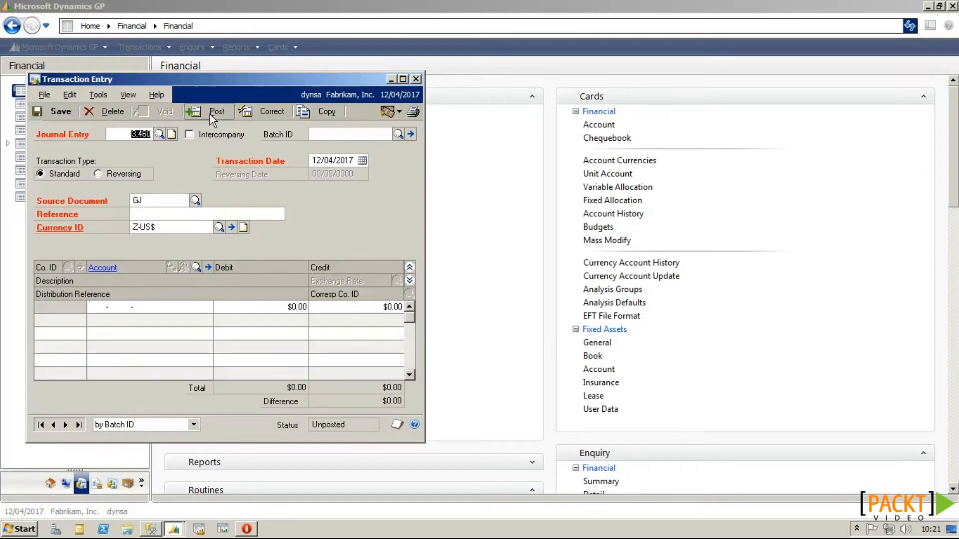
Step: Try to back out journal entry 1,202 and dismiss the Sales Order Processing refusal
{"action": "left_click", "coordinate": [251, 111]}
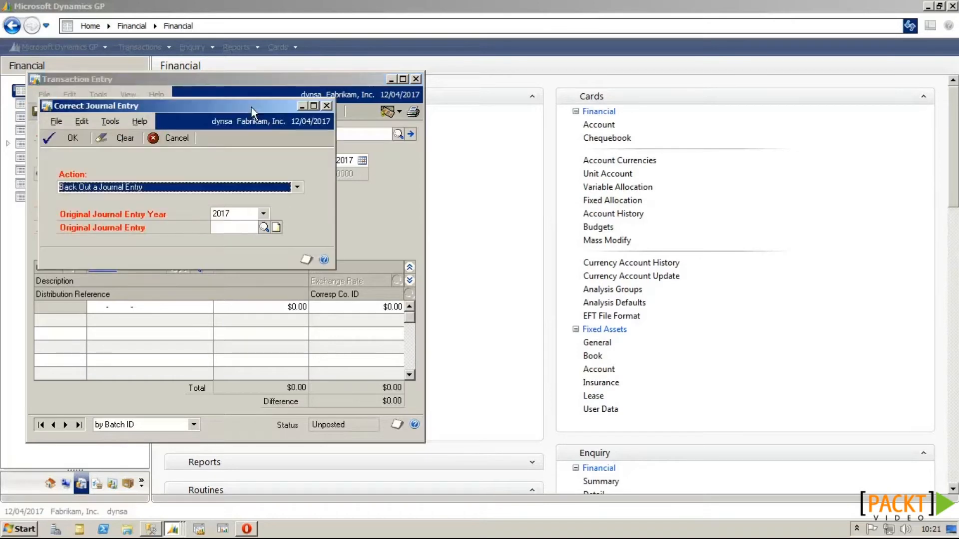
{"action": "left_click", "coordinate": [264, 228]}
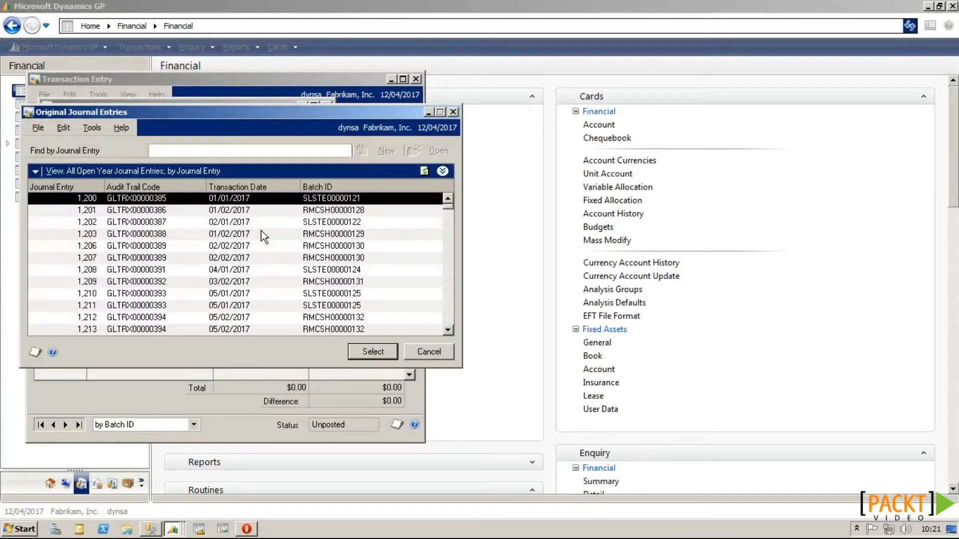
{"action": "left_click", "coordinate": [252, 226]}
{"action": "left_click", "coordinate": [354, 351]}
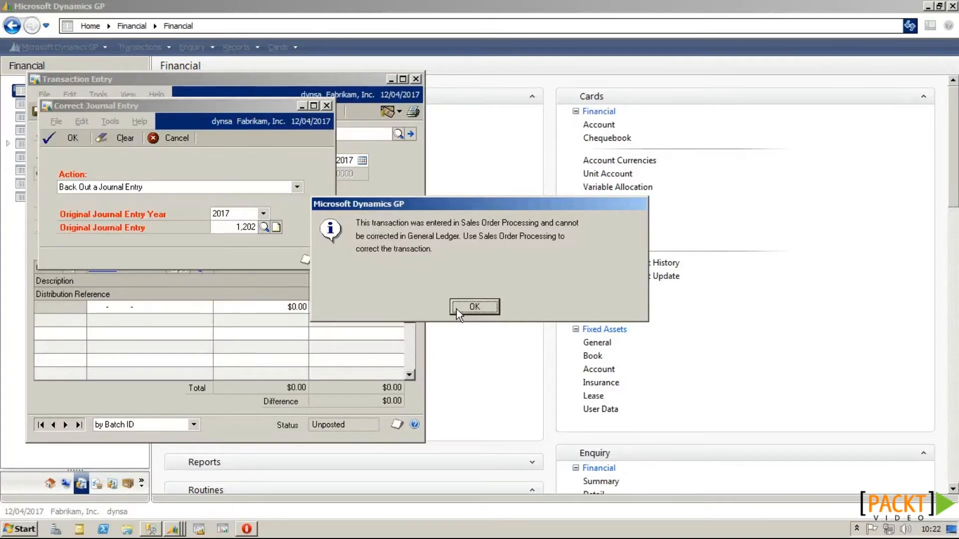
{"action": "left_click", "coordinate": [474, 307]}
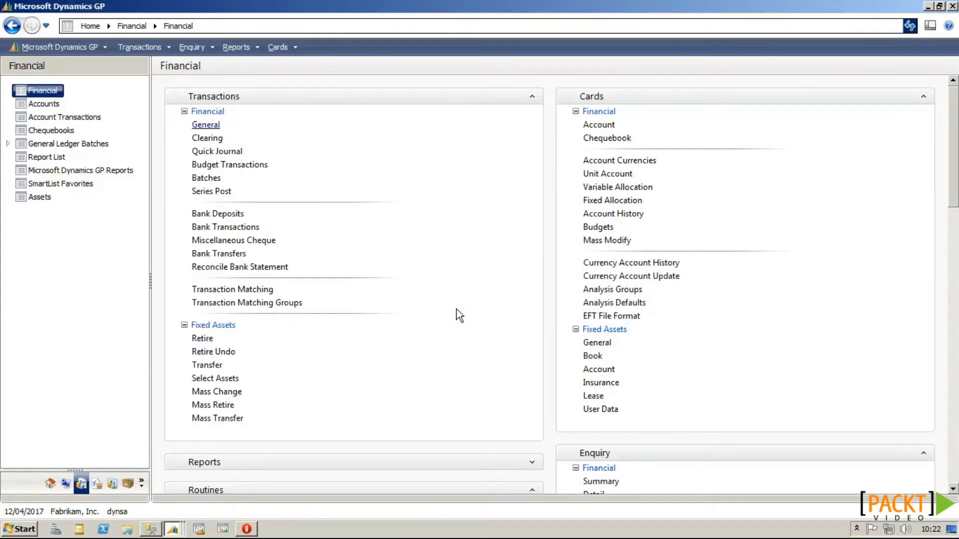
Step: Enable Voiding/Correcting of Subsidiary Transactions in General Ledger Setup and save
{"action": "scroll", "coordinate": [936, 406], "scroll_direction": "down", "scroll_amount": 15}
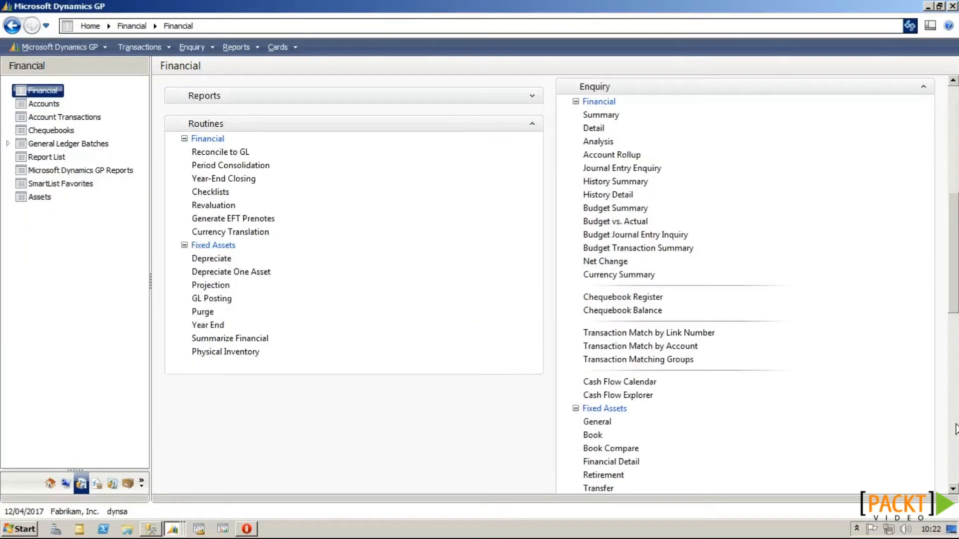
{"action": "left_click", "coordinate": [627, 274]}
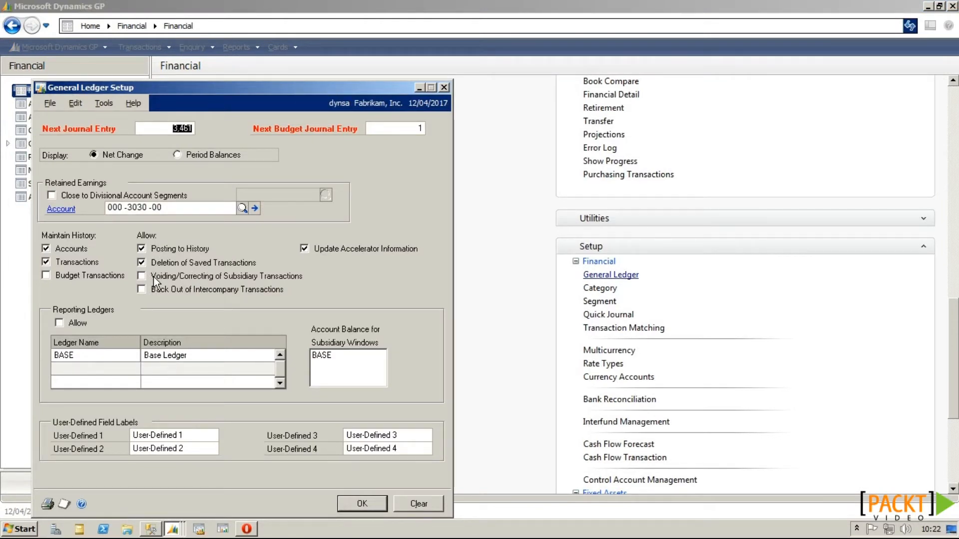
{"action": "left_click", "coordinate": [166, 279]}
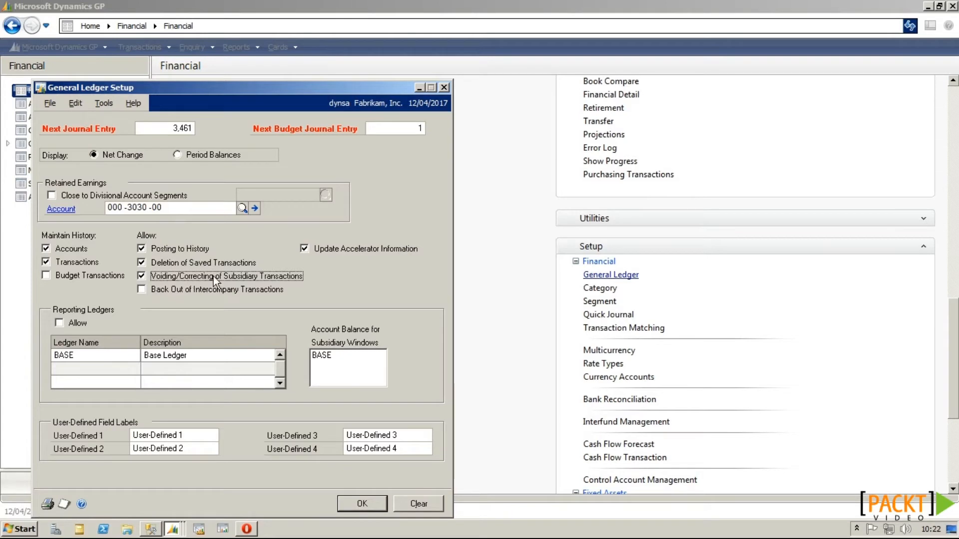
{"action": "left_click", "coordinate": [362, 503]}
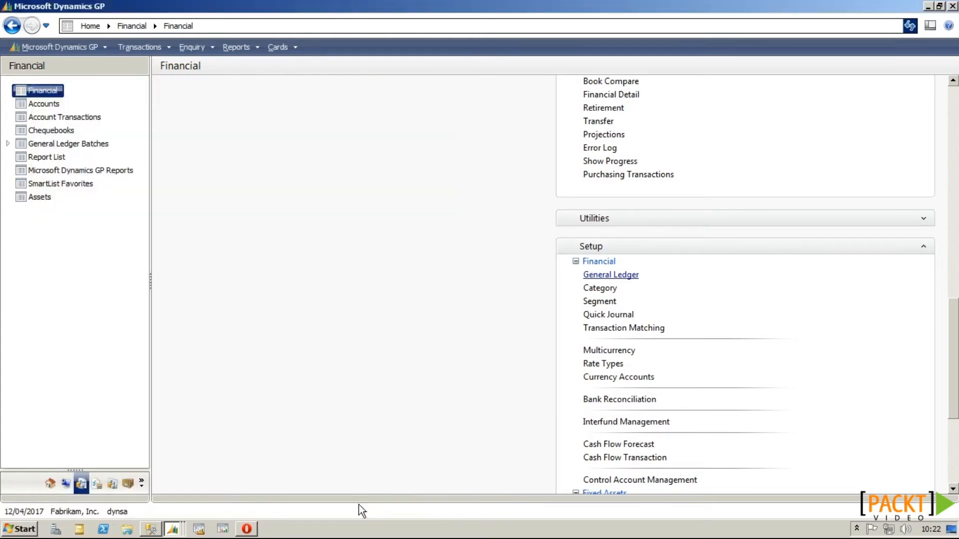
Step: Return to Correct Journal Entry and select entry 1,202, accepting the Sales Order Processing warning
{"action": "left_click", "coordinate": [173, 529]}
{"action": "left_click", "coordinate": [170, 505]}
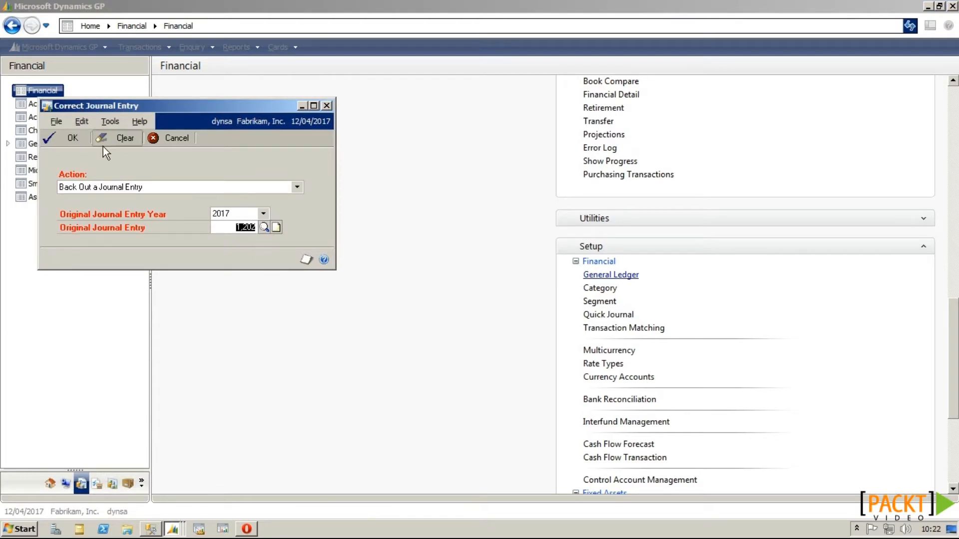
{"action": "left_click", "coordinate": [262, 227]}
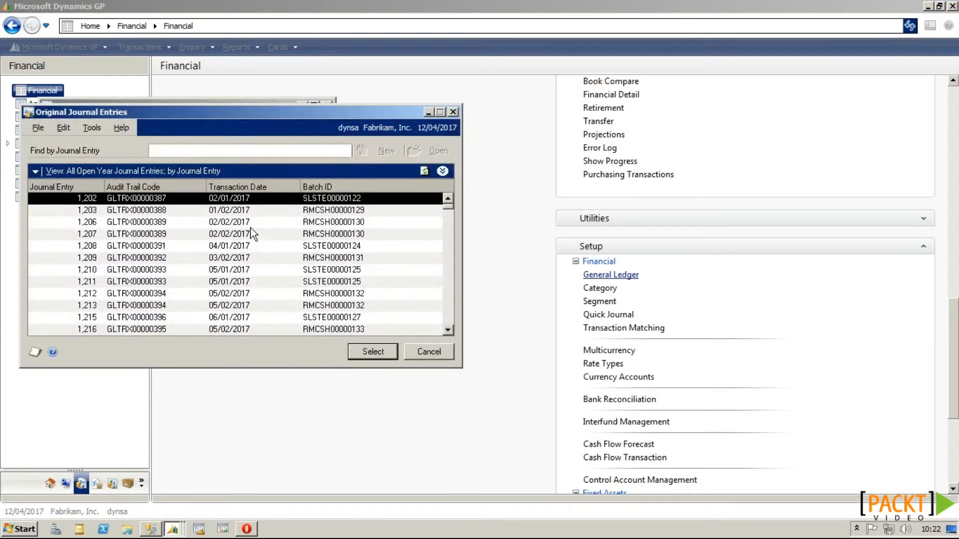
{"action": "double_click", "coordinate": [244, 204]}
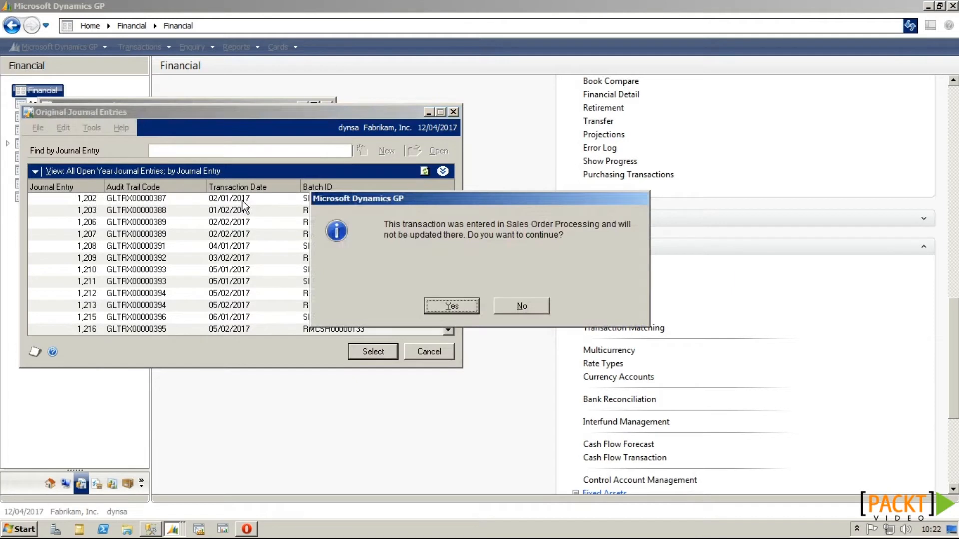
{"action": "left_click", "coordinate": [452, 307]}
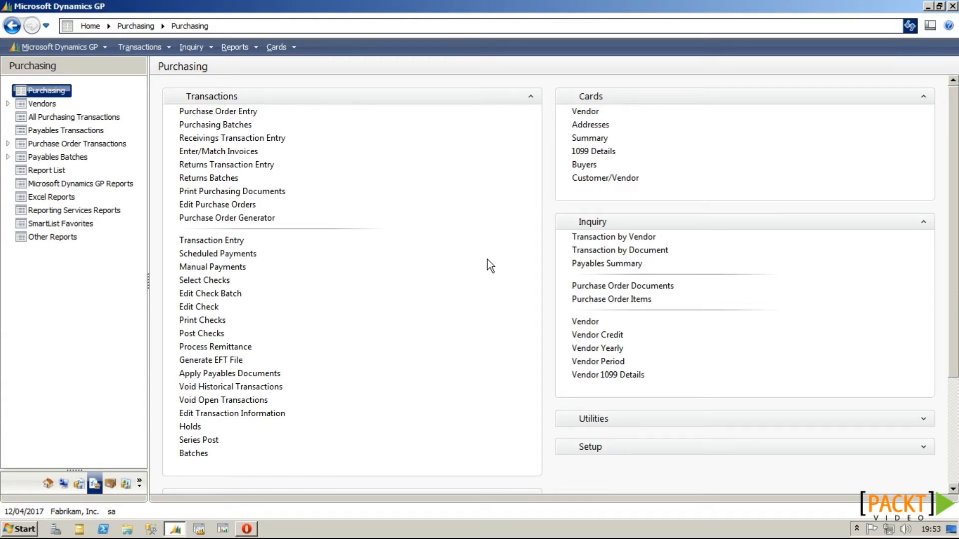
Step: Filter Purchase Order Document Inquiry to the chosen vendor's open purchase orders and received receipts
{"action": "left_click", "coordinate": [605, 287]}
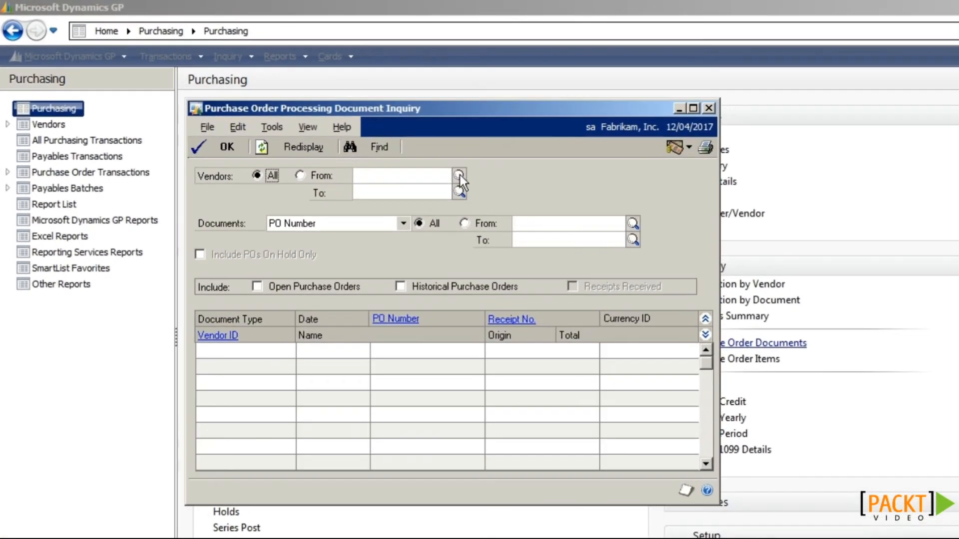
{"action": "left_click", "coordinate": [385, 147]}
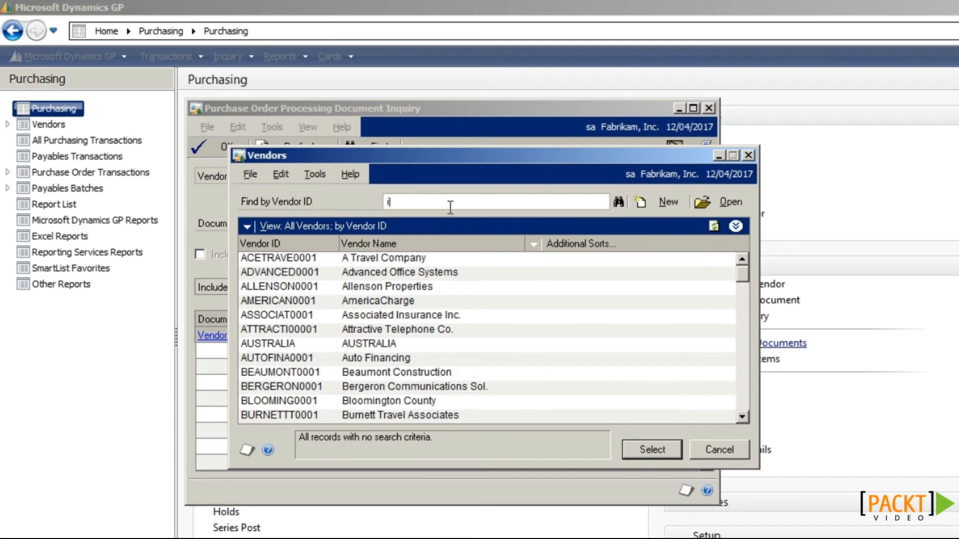
{"action": "scroll", "coordinate": [515, 329], "scroll_direction": "down", "scroll_amount": 10}
{"action": "left_click", "coordinate": [635, 452]}
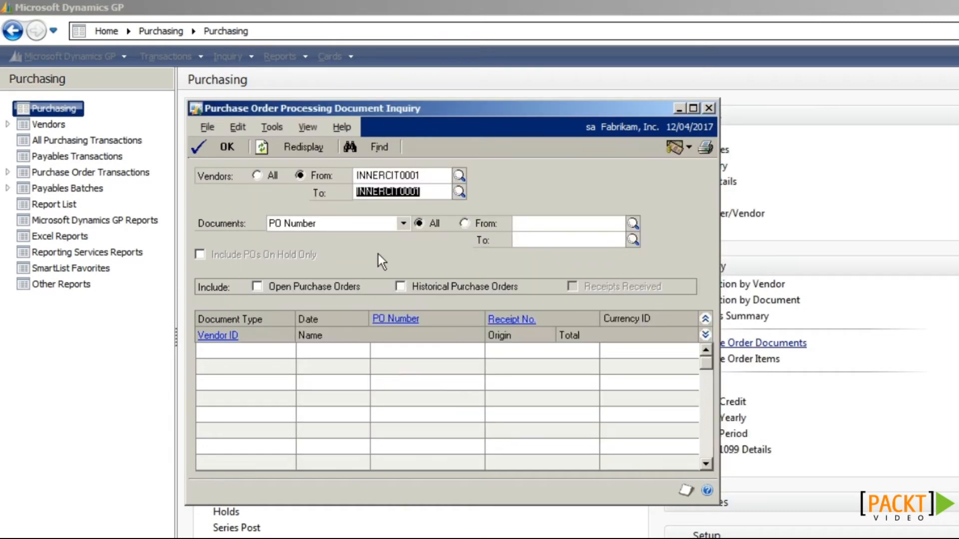
{"action": "left_click", "coordinate": [330, 289]}
{"action": "left_click", "coordinate": [595, 289]}
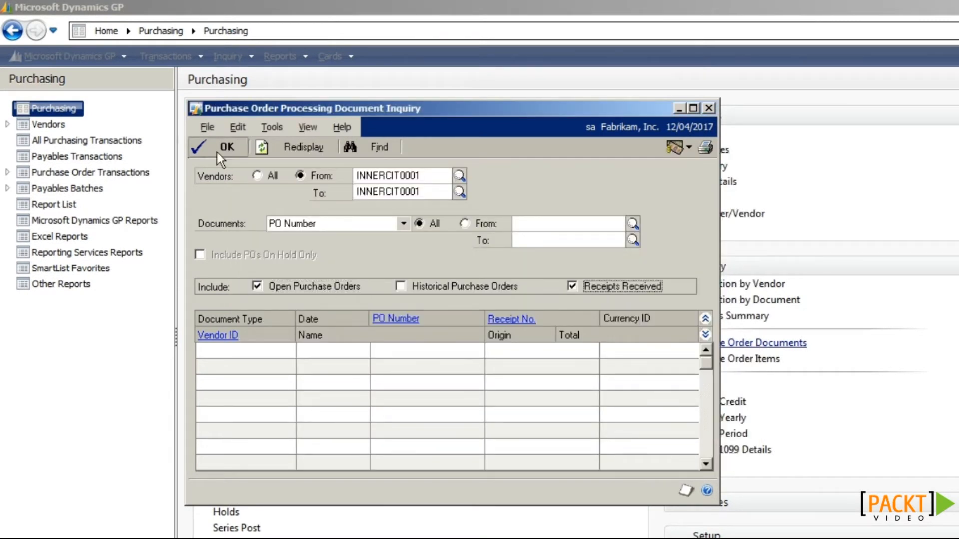
{"action": "left_click", "coordinate": [288, 148]}
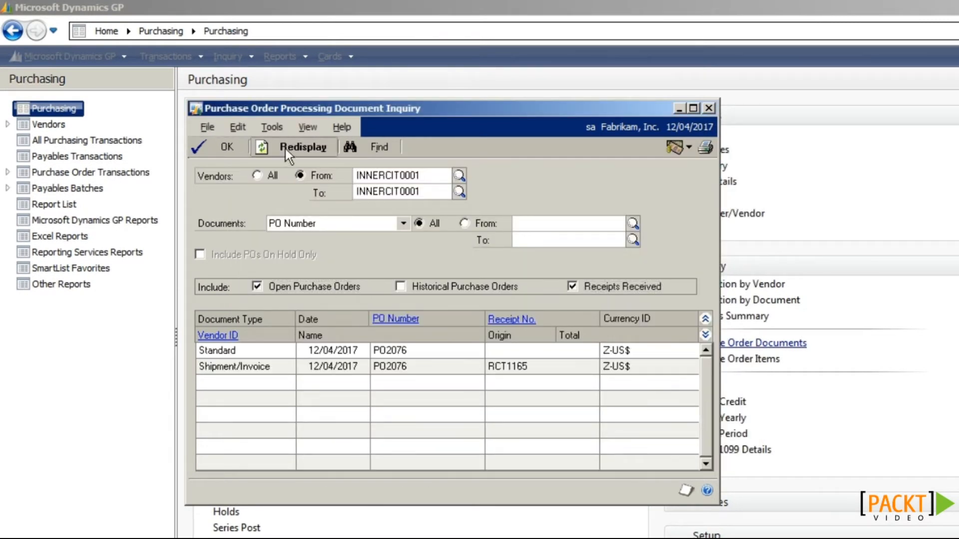
Step: Review PO2076's full details with the item lines expanded
{"action": "left_click", "coordinate": [421, 353]}
{"action": "left_click", "coordinate": [399, 320]}
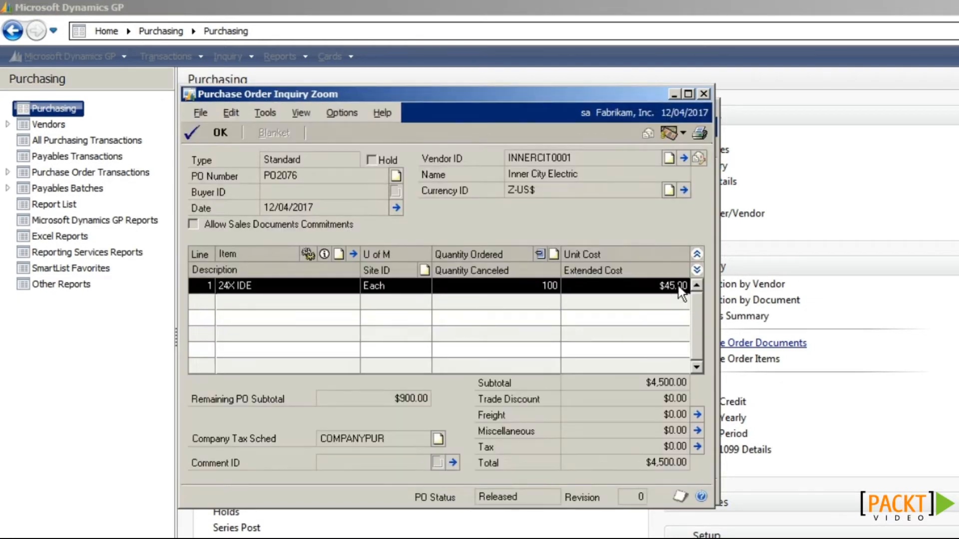
{"action": "left_click", "coordinate": [697, 270]}
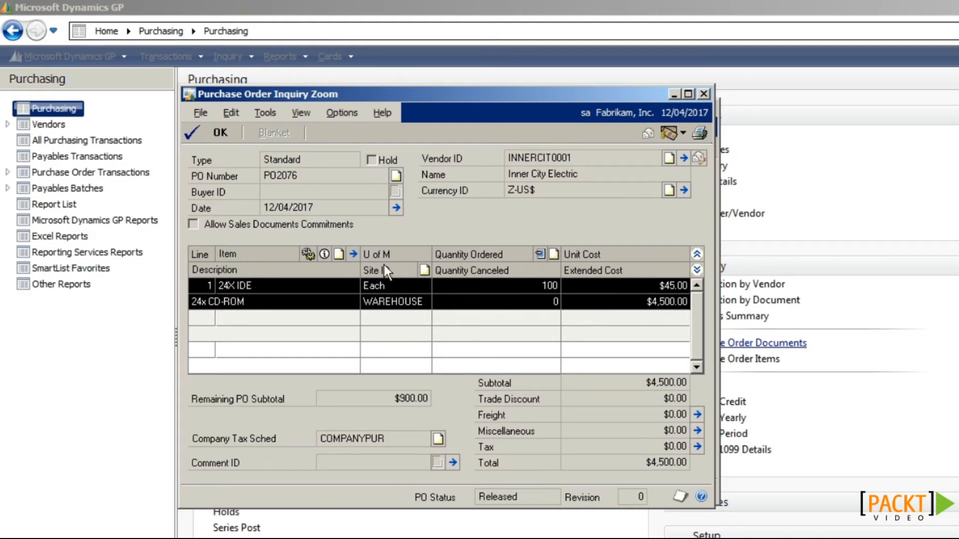
{"action": "left_click", "coordinate": [705, 95]}
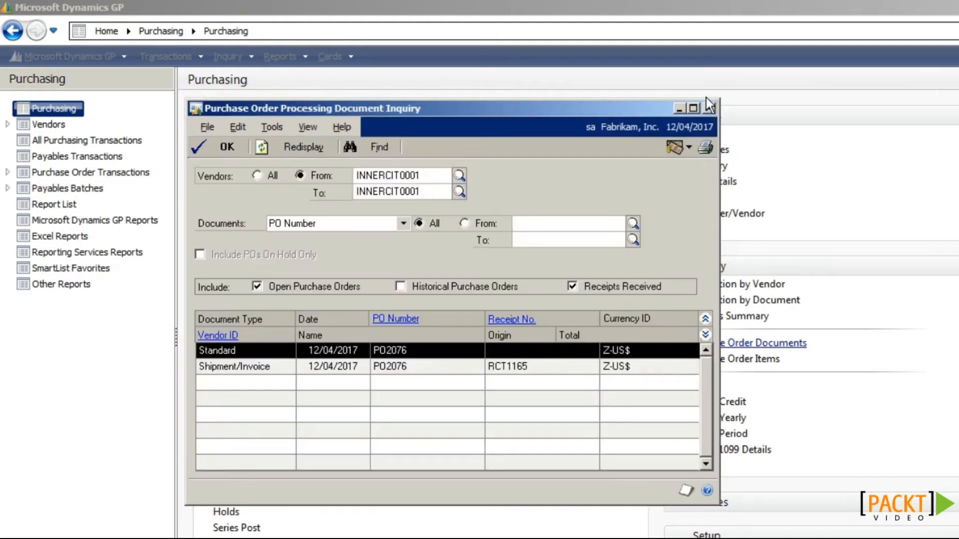
Step: Review receipt RCT1165 (80 of 100 units, $3,600.00) and close the inquiry windows
{"action": "left_click", "coordinate": [471, 364]}
{"action": "left_click", "coordinate": [506, 322]}
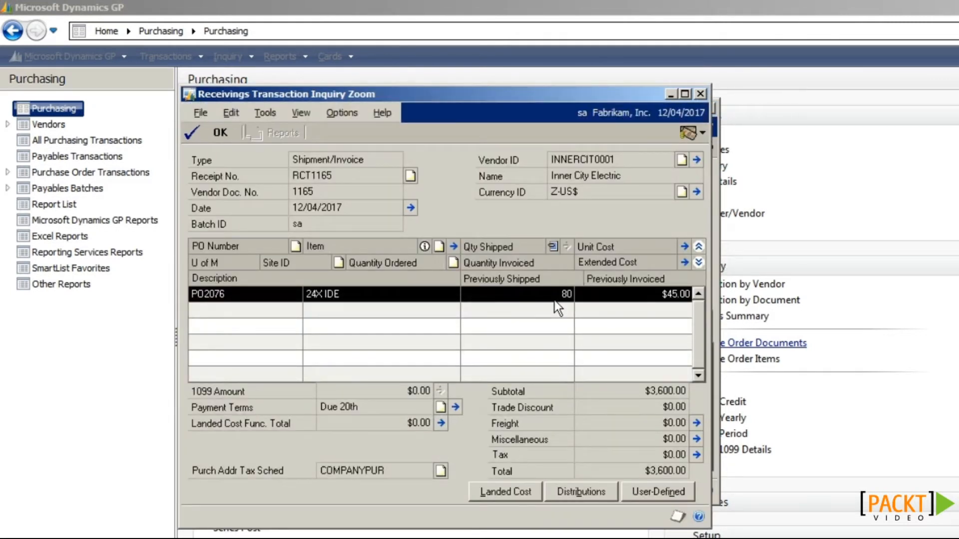
{"action": "left_click", "coordinate": [701, 95]}
{"action": "left_click", "coordinate": [702, 102]}
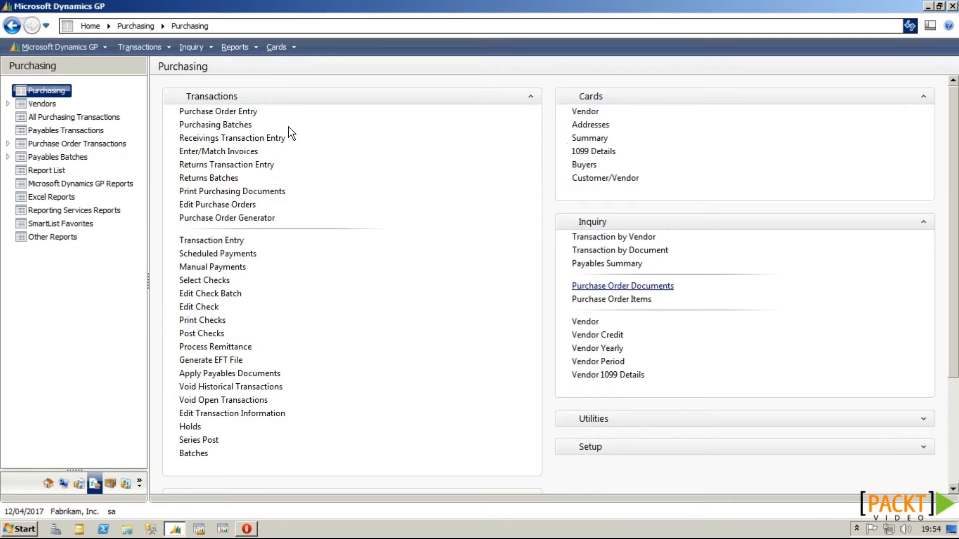
{"action": "left_click", "coordinate": [224, 111]}
{"action": "left_click", "coordinate": [261, 139]}
{"action": "left_click", "coordinate": [277, 152]}
{"action": "left_click", "coordinate": [319, 153]}
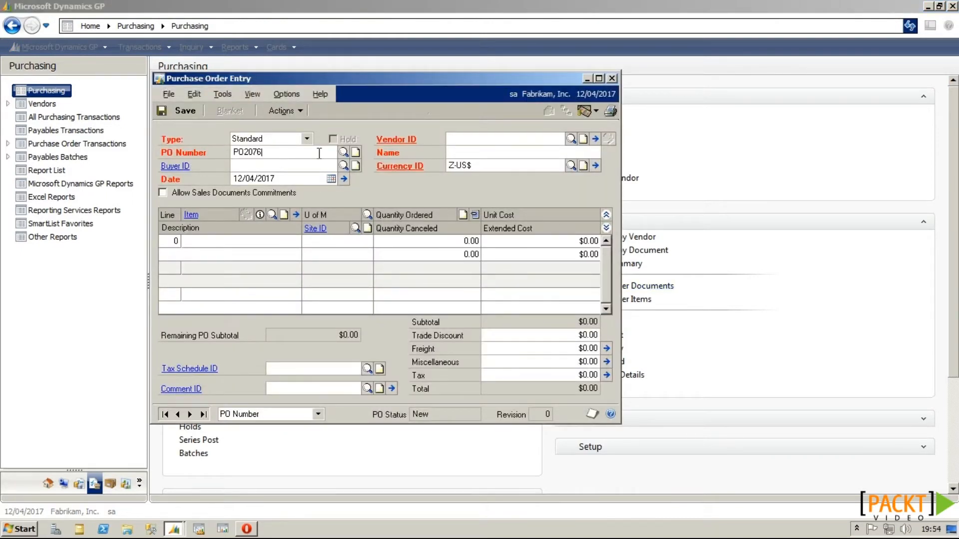
{"action": "key", "text": "Tab"}
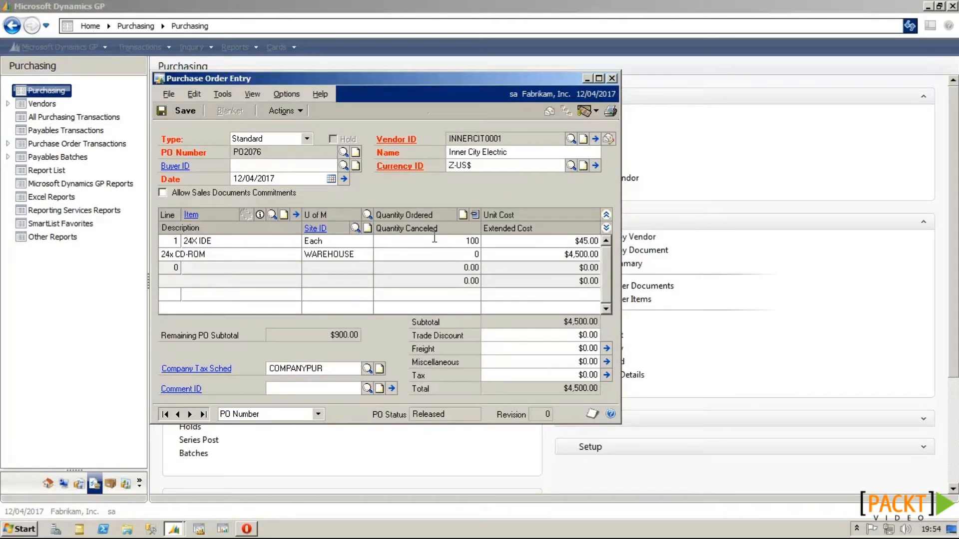
{"action": "left_click", "coordinate": [612, 79]}
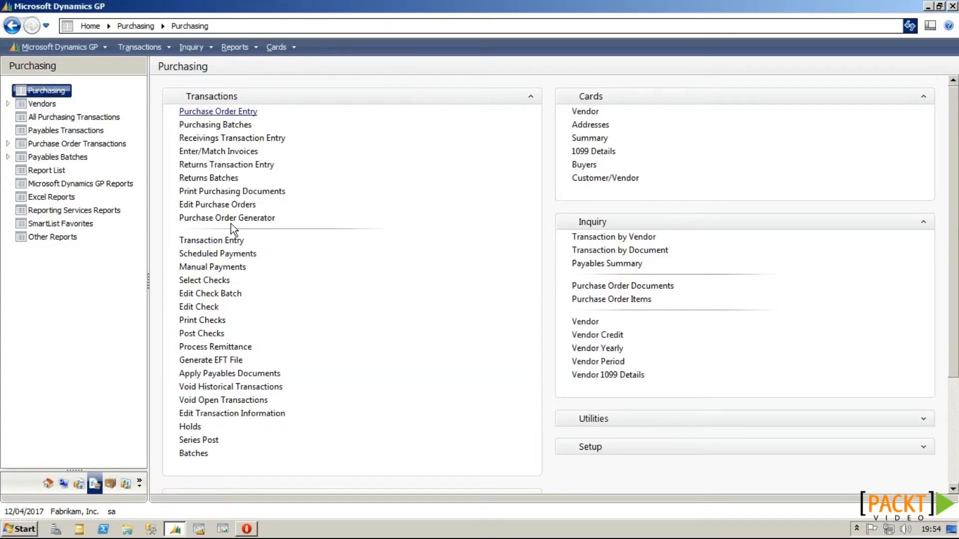
Step: Load PO2076 in Edit Purchase Orders
{"action": "left_click", "coordinate": [218, 206]}
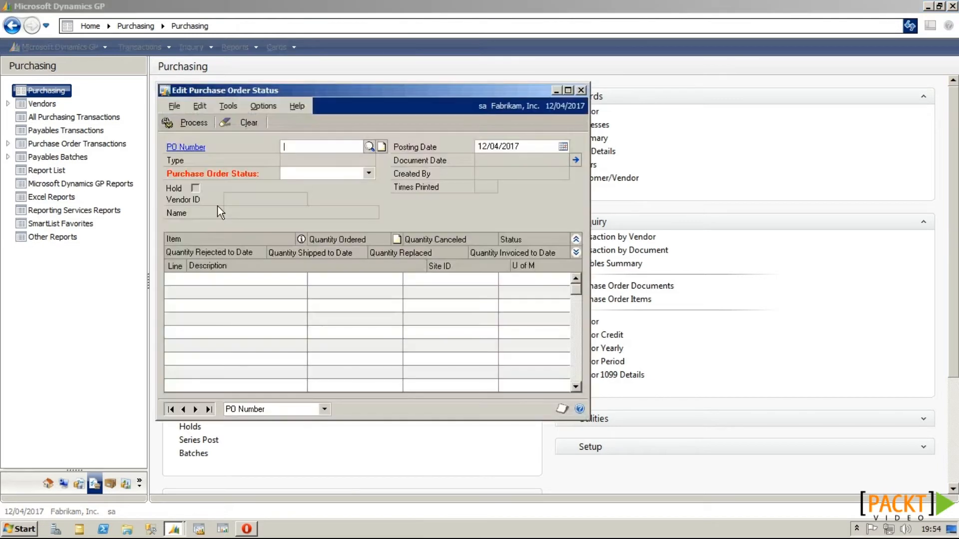
{"action": "left_click", "coordinate": [346, 150]}
{"action": "left_click_drag", "start_coordinate": [583, 239], "coordinate": [583, 310]}
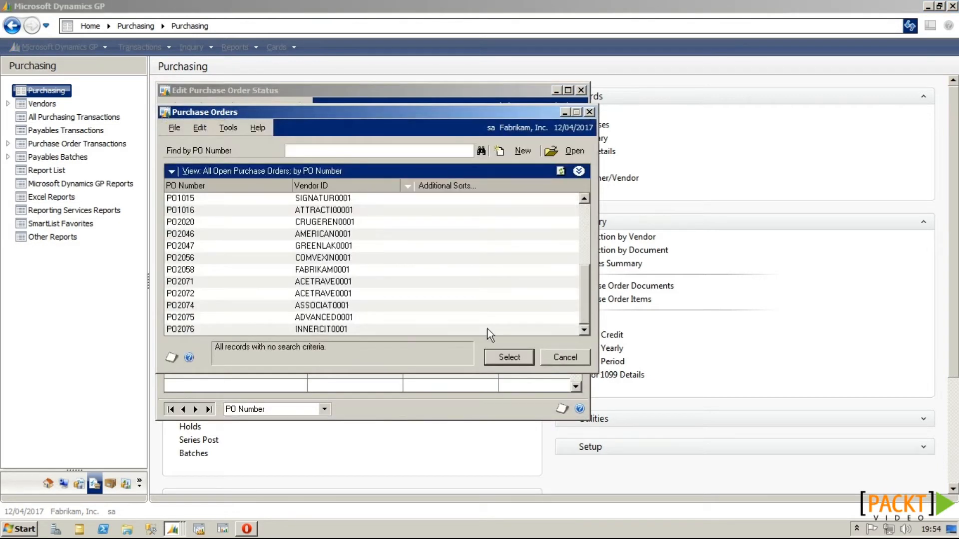
{"action": "double_click", "coordinate": [306, 330]}
Step: Cancel 20 units on the 24X IDE line, set PO2076 to Closed, and process without printing reports
{"action": "left_click", "coordinate": [433, 279]}
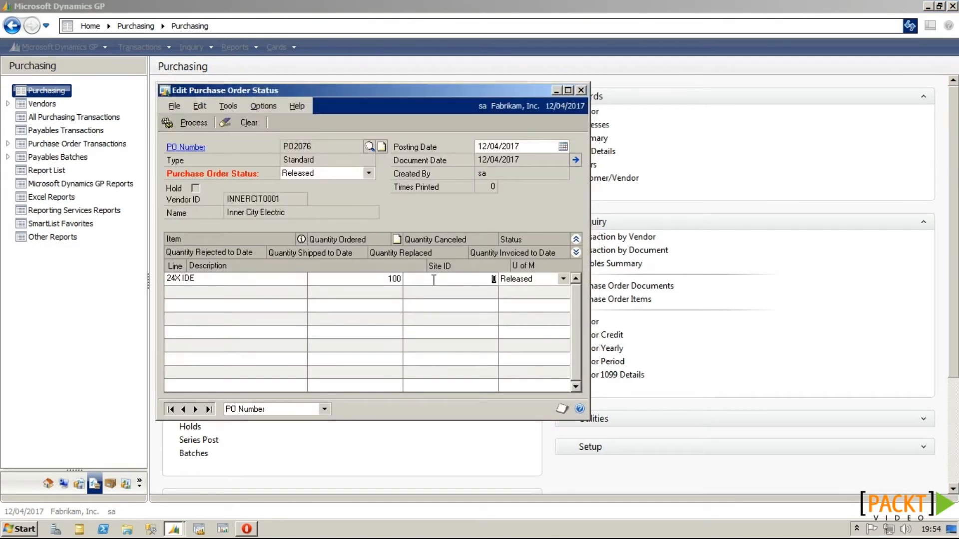
{"action": "type", "text": "20"}
{"action": "left_click", "coordinate": [343, 183]}
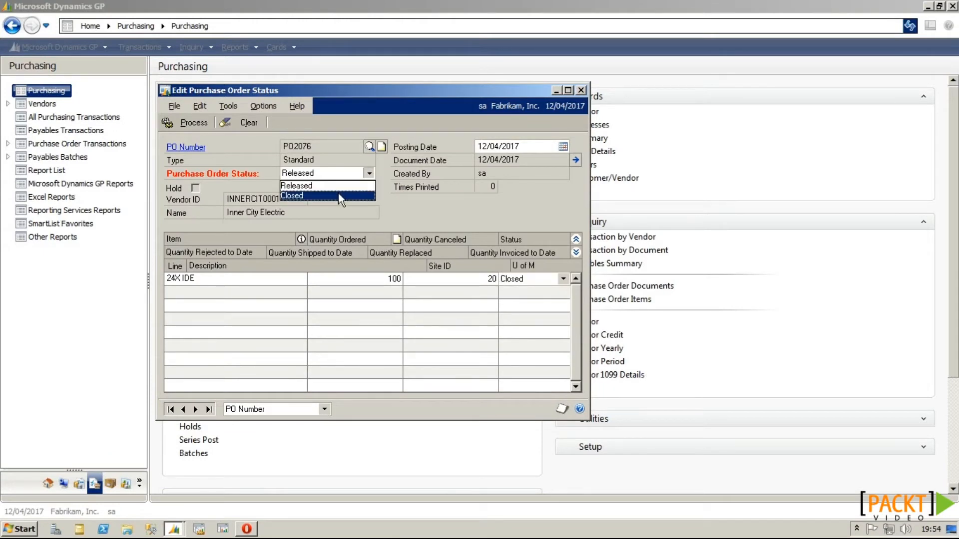
{"action": "left_click", "coordinate": [338, 192]}
{"action": "left_click", "coordinate": [195, 125]}
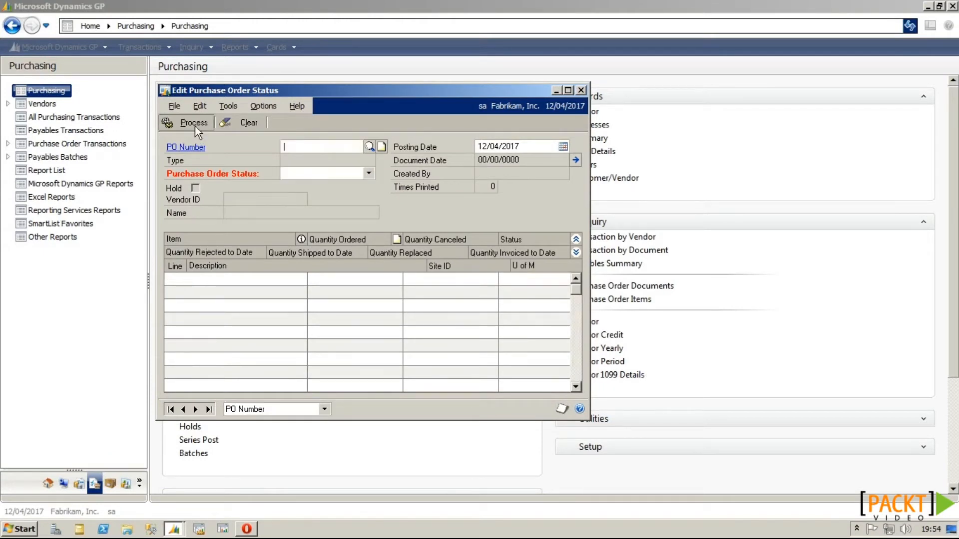
{"action": "left_click", "coordinate": [588, 377]}
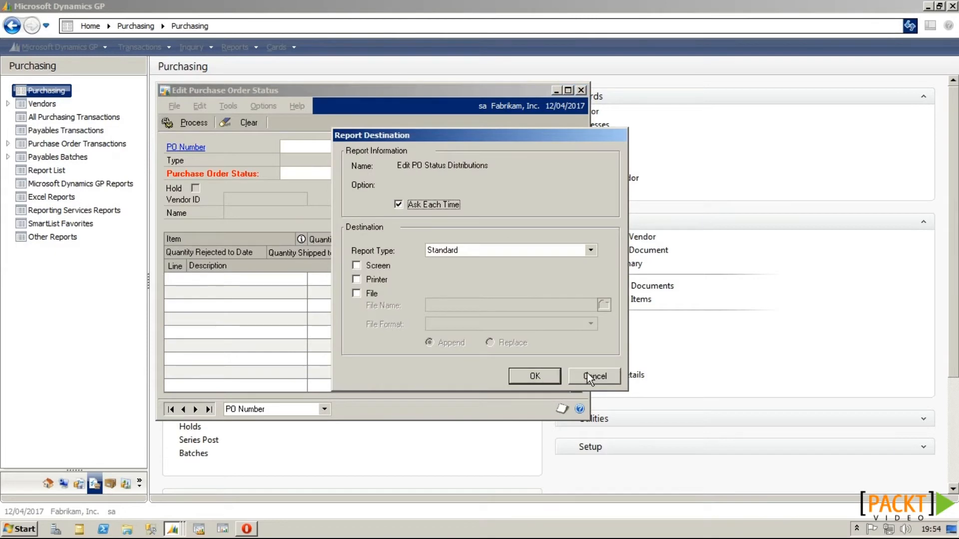
{"action": "left_click", "coordinate": [588, 377]}
{"action": "left_click", "coordinate": [622, 285]}
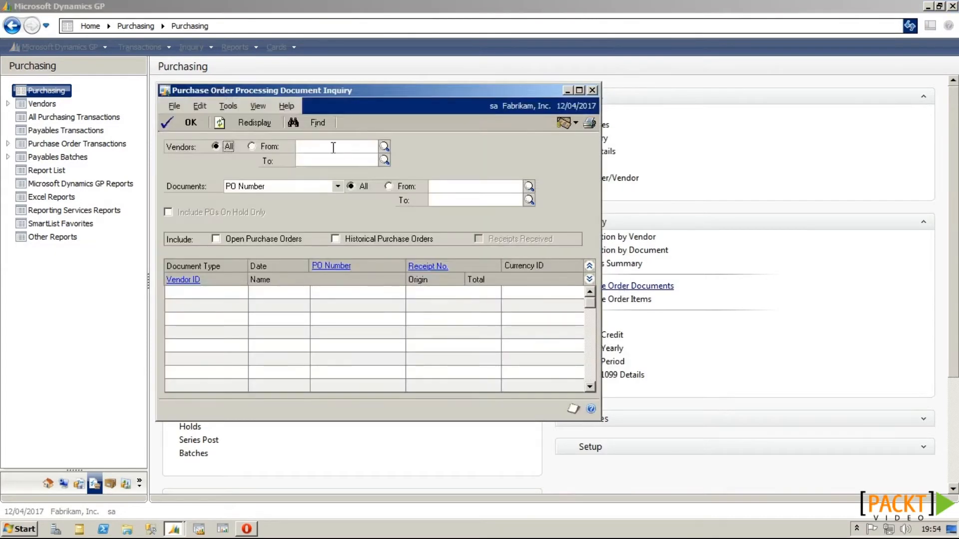
Step: Filter the inquiry to vendor INNERCIT0001's open purchase orders and received receipts
{"action": "left_click", "coordinate": [384, 146]}
{"action": "type", "text": "in"}
{"action": "key", "text": "Tab"}
{"action": "left_click", "coordinate": [547, 375]}
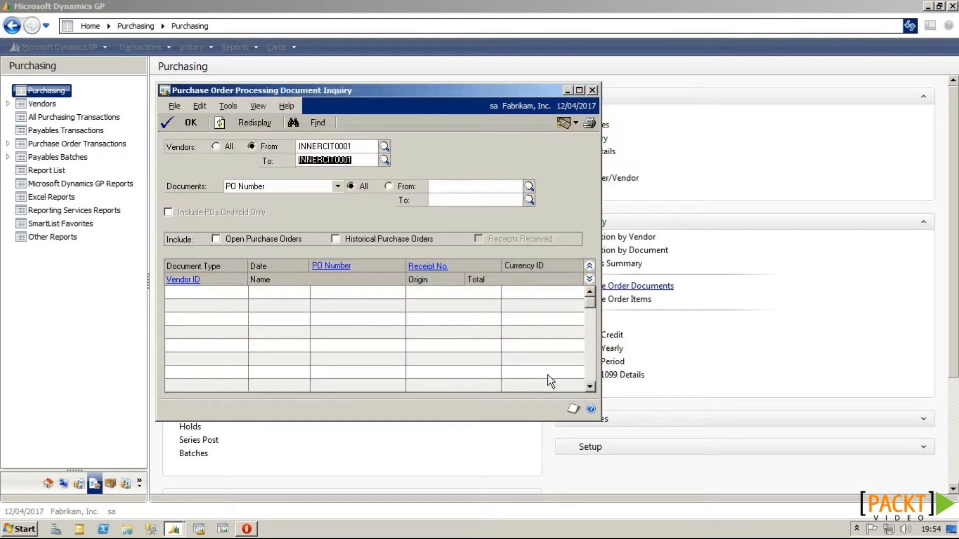
{"action": "left_click", "coordinate": [282, 242]}
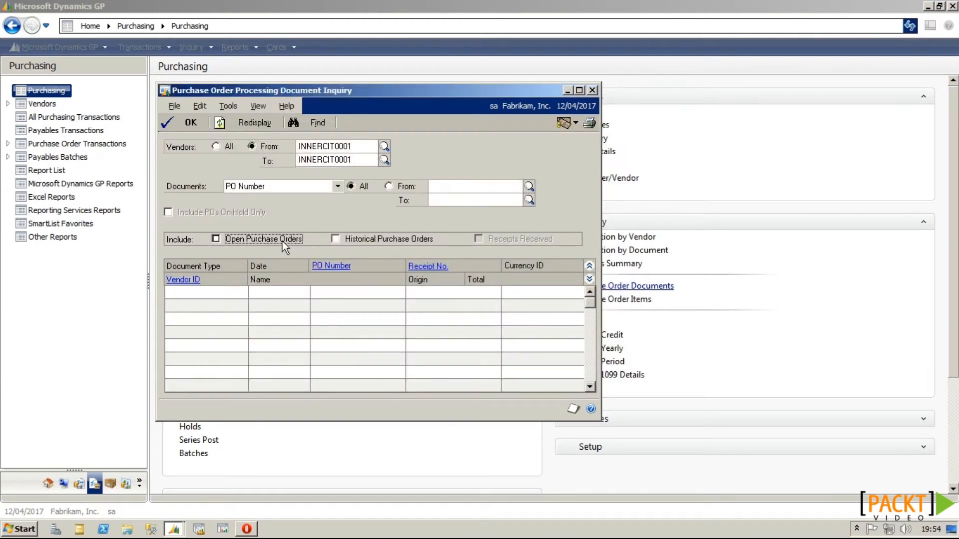
{"action": "left_click", "coordinate": [544, 240]}
{"action": "left_click", "coordinate": [262, 127]}
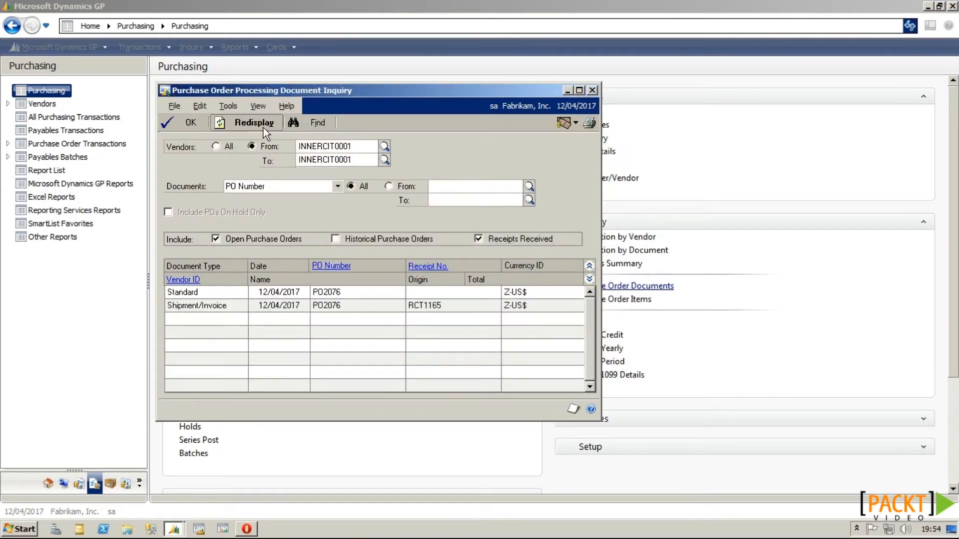
Step: Confirm PO2076 is Closed with 20 canceled and $3,600.00 total, then close it
{"action": "left_click", "coordinate": [341, 292]}
{"action": "left_click", "coordinate": [342, 268]}
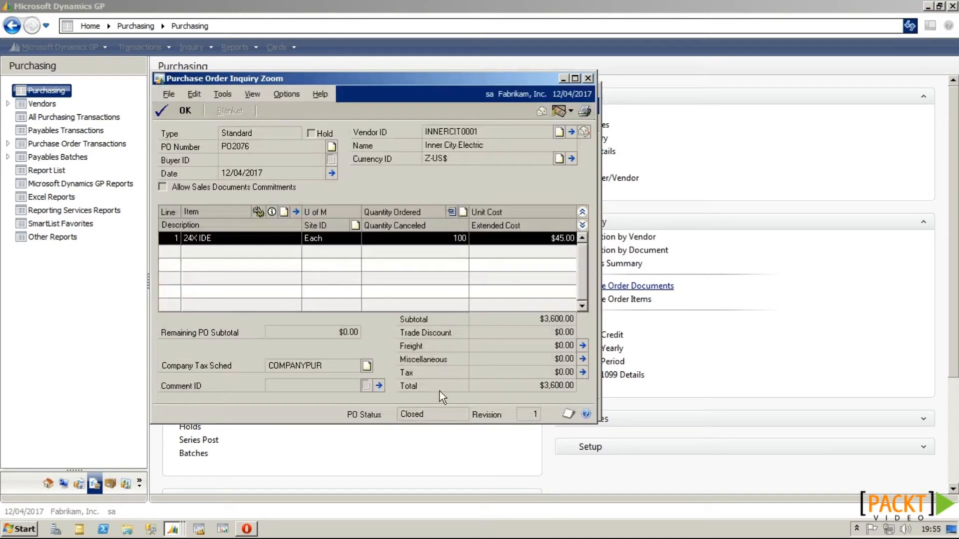
{"action": "left_click", "coordinate": [582, 225]}
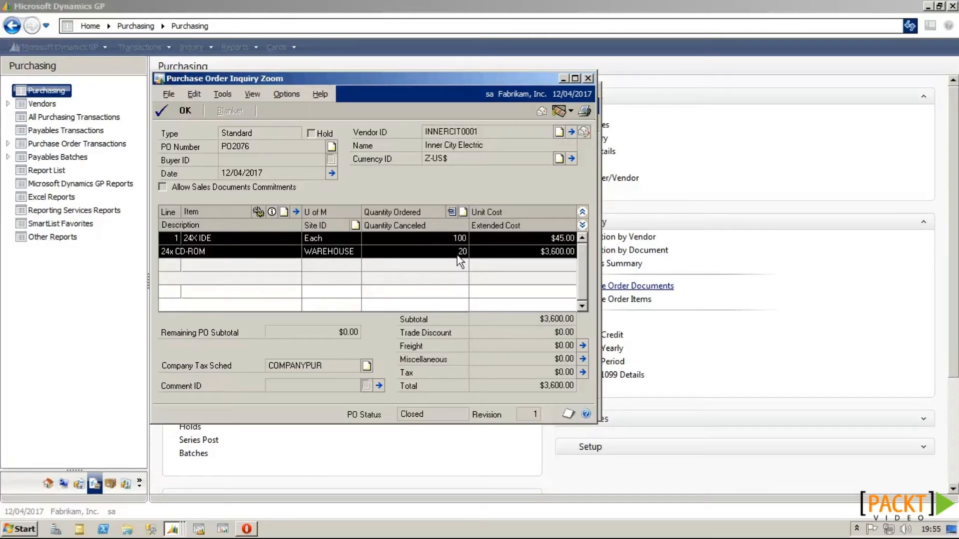
{"action": "left_click", "coordinate": [587, 79]}
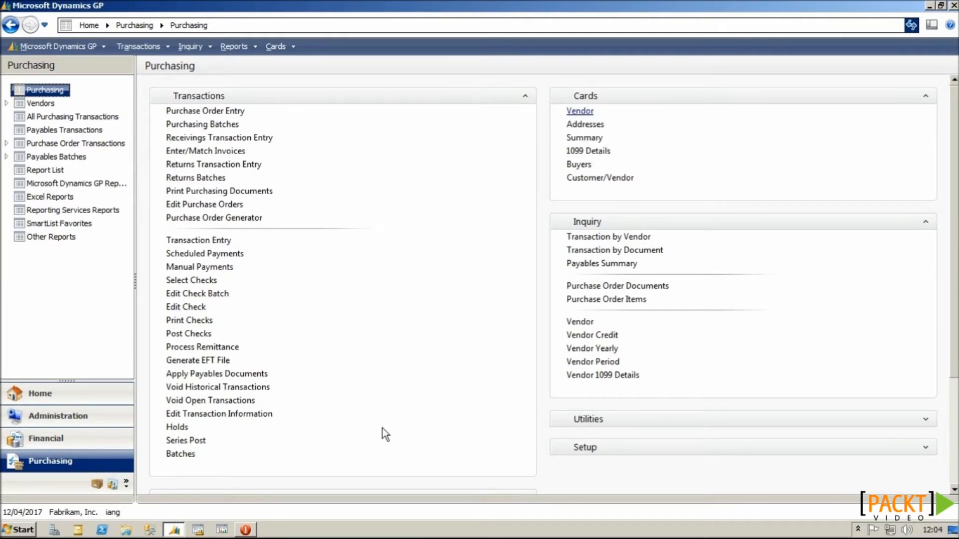
Step: Check the empty Purchase Order Entry note, then bring up Vendor Maintenance and its window note
{"action": "left_click", "coordinate": [235, 112]}
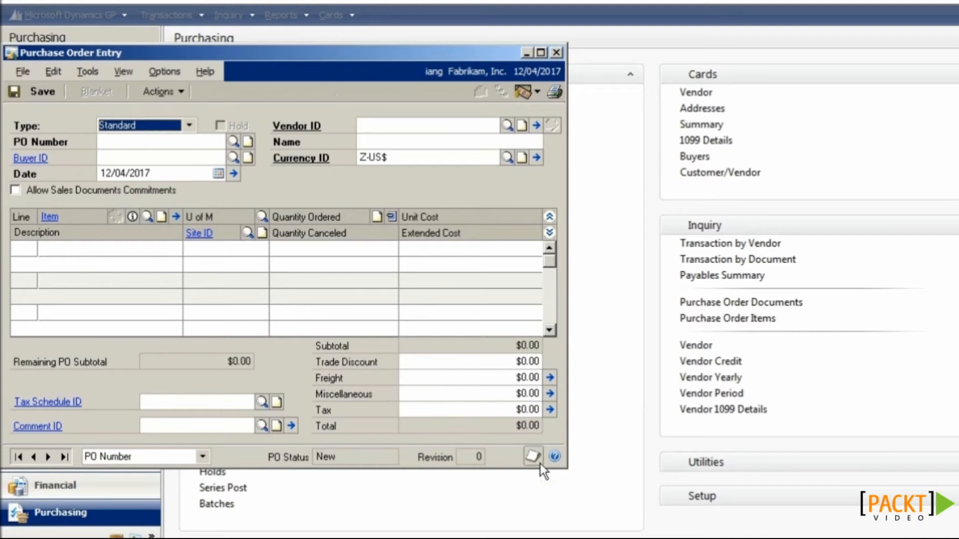
{"action": "left_click", "coordinate": [539, 460]}
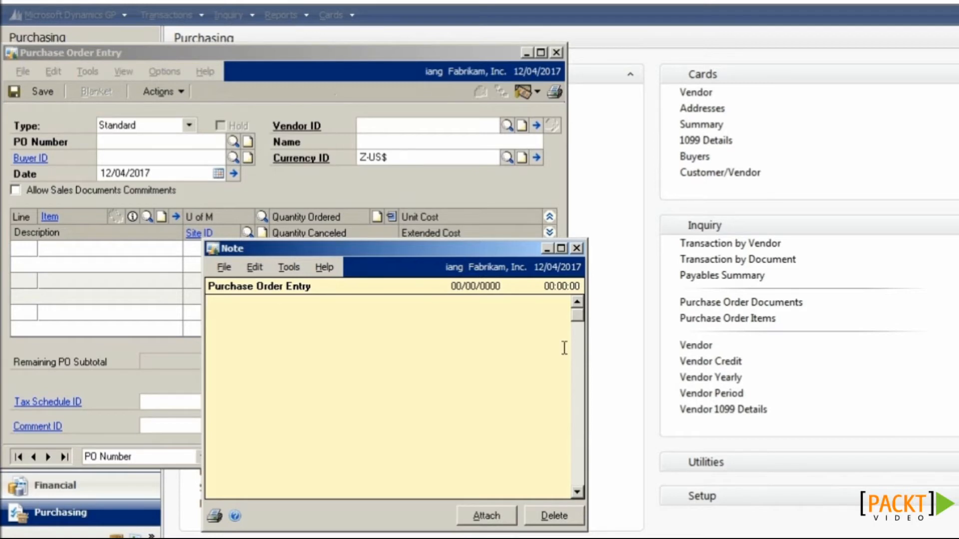
{"action": "left_click", "coordinate": [576, 248]}
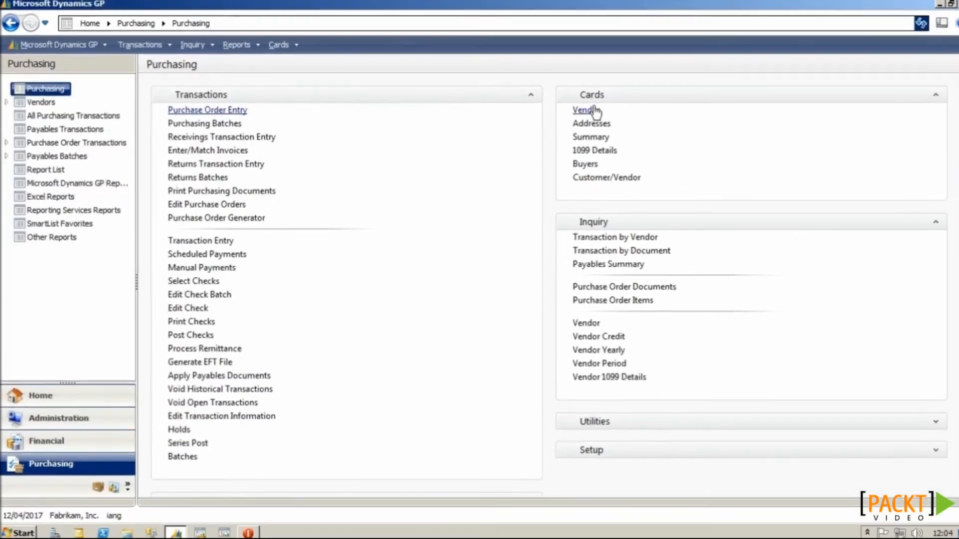
{"action": "left_click", "coordinate": [708, 95]}
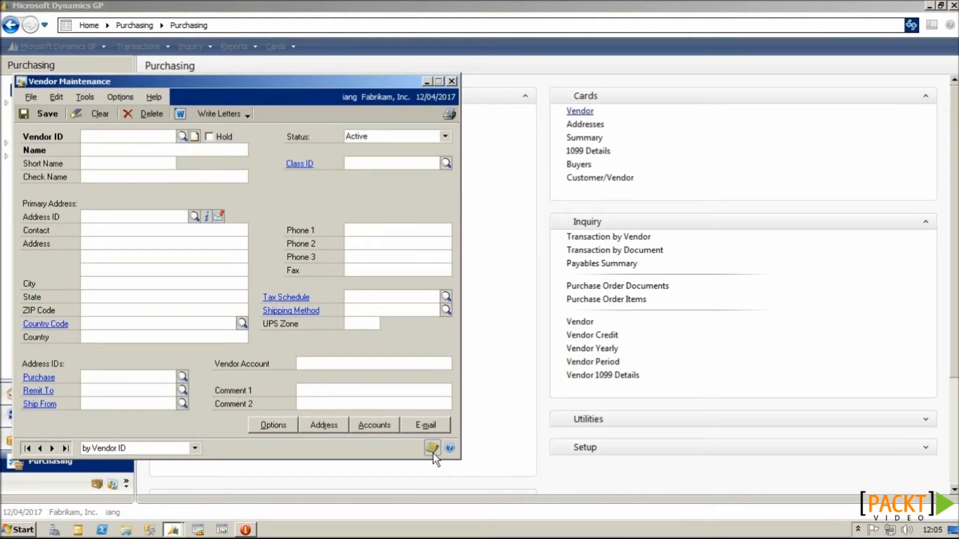
{"action": "left_click", "coordinate": [433, 453]}
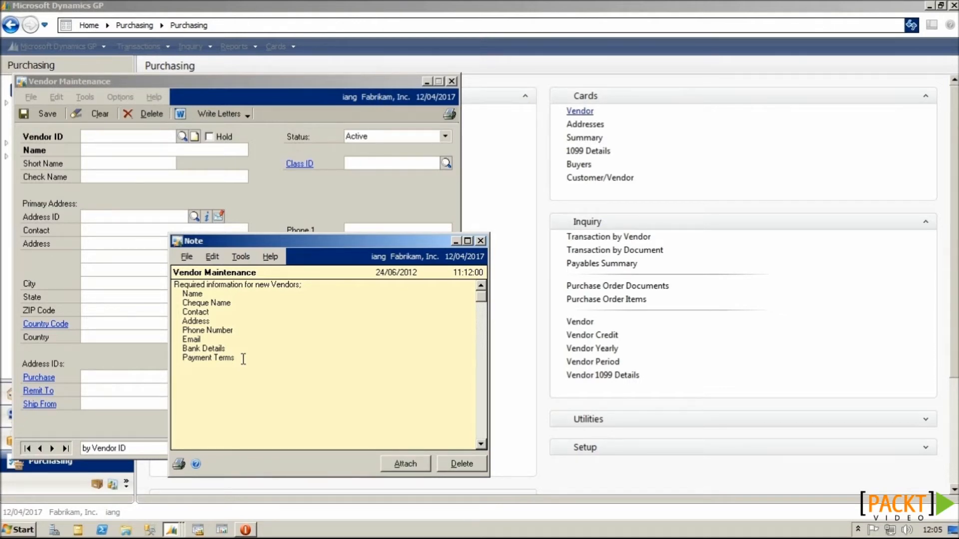
{"action": "left_click", "coordinate": [480, 241]}
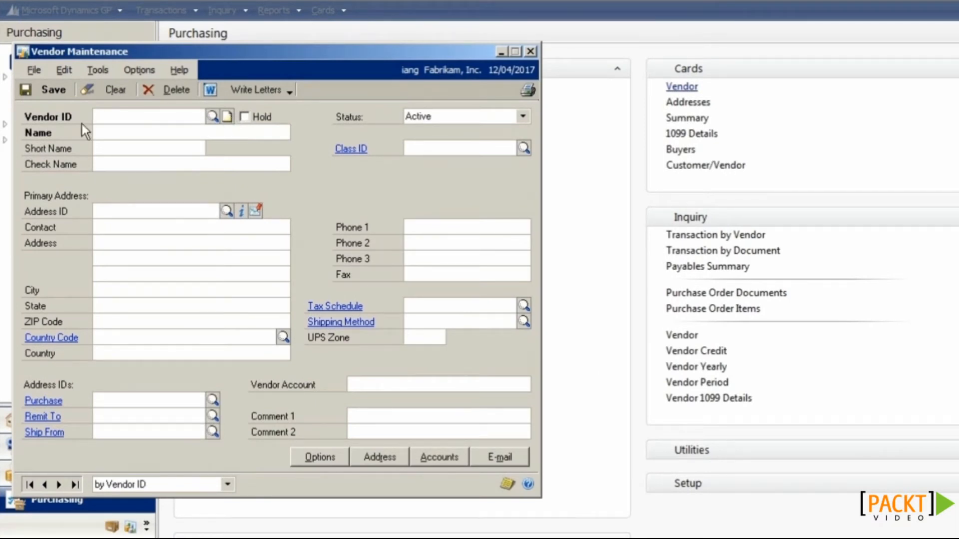
Step: Load vendor ALLENSON0001 and bring up the OLE attachment container from its Vendor ID note
{"action": "left_click", "coordinate": [212, 117]}
{"action": "double_click", "coordinate": [207, 238]}
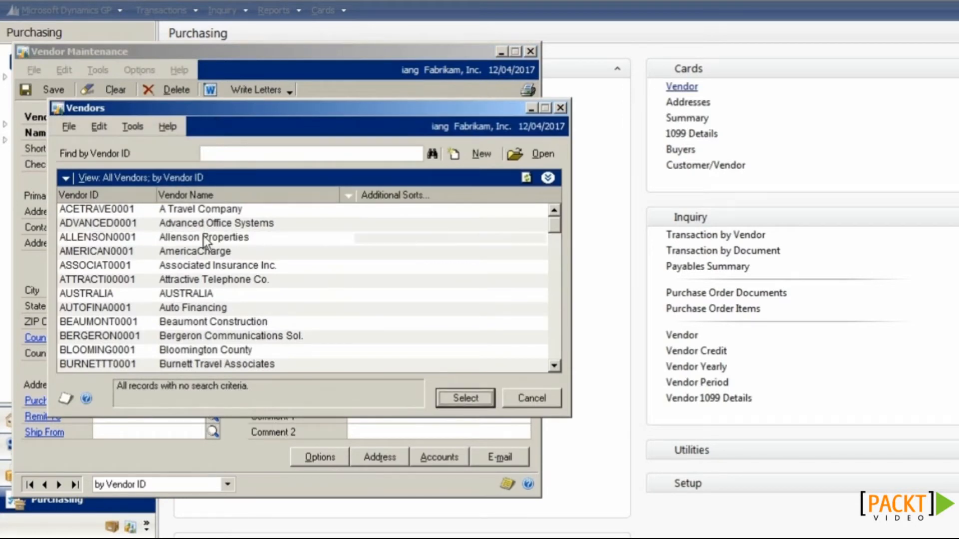
{"action": "left_click", "coordinate": [228, 122]}
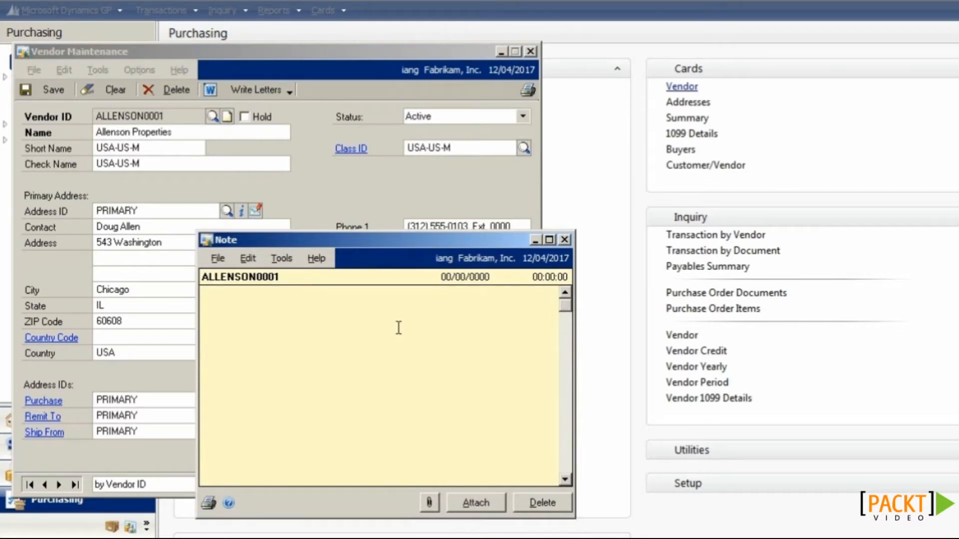
{"action": "left_click", "coordinate": [434, 504]}
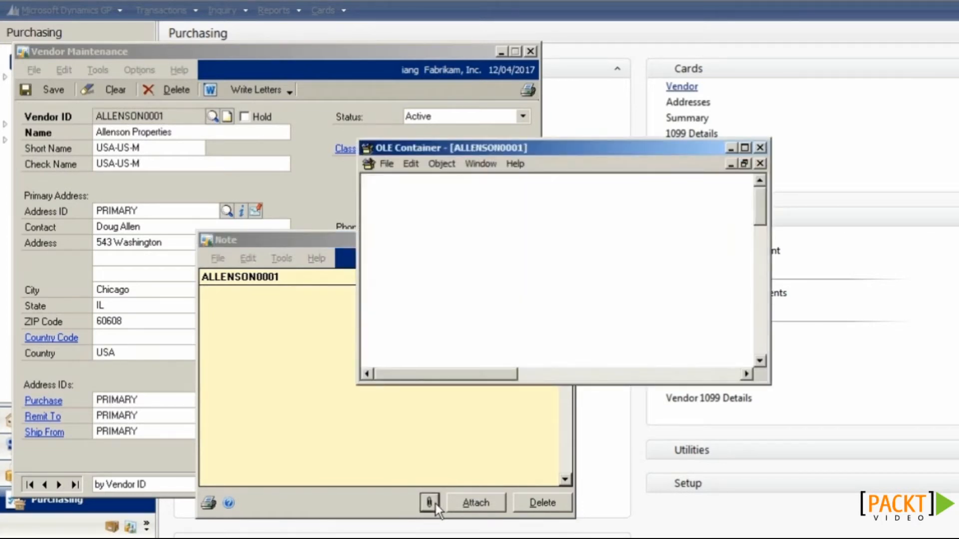
Step: Insert Terms and Conditions.docx from the ALLENSON0001 folder as a linked object displayed as an icon
{"action": "left_click", "coordinate": [417, 166]}
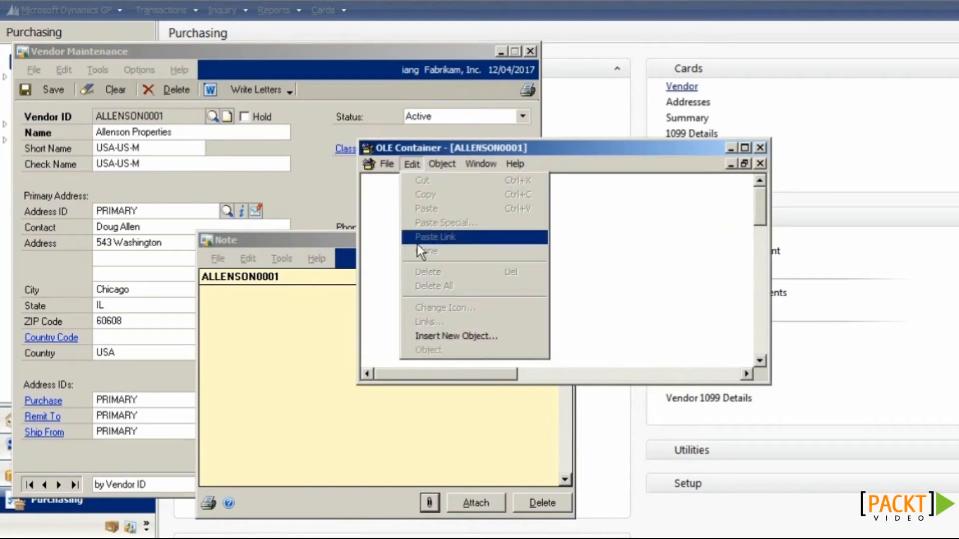
{"action": "left_click", "coordinate": [433, 332]}
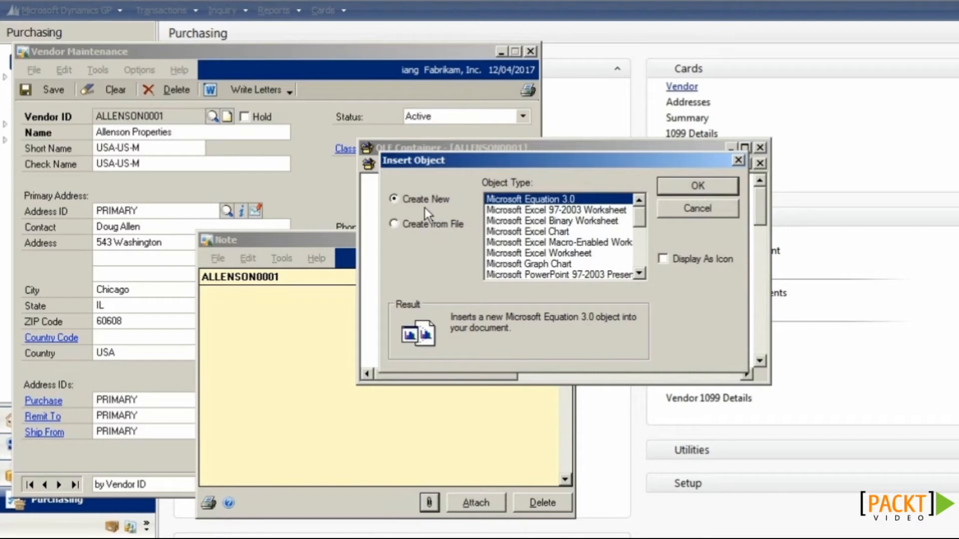
{"action": "left_click_drag", "start_coordinate": [638, 215], "coordinate": [639, 256]}
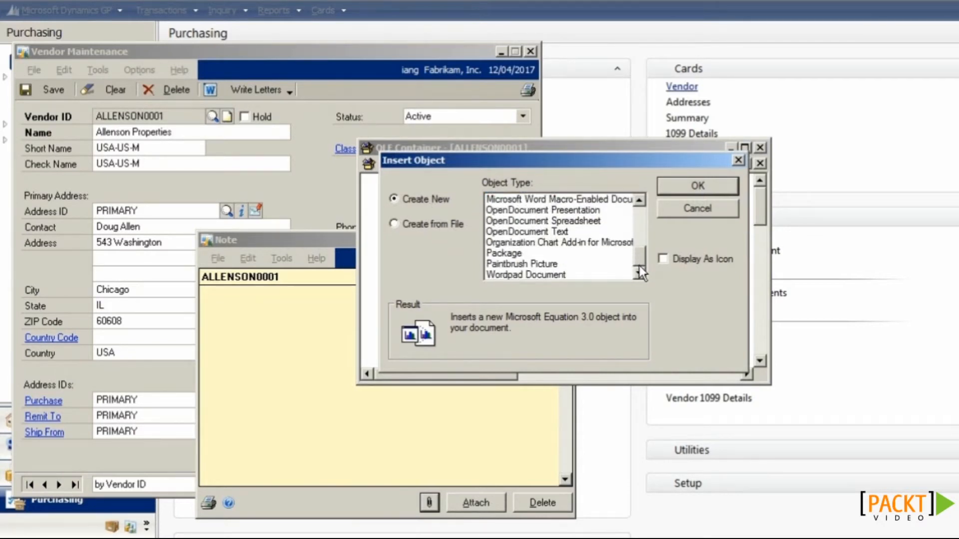
{"action": "left_click", "coordinate": [393, 224]}
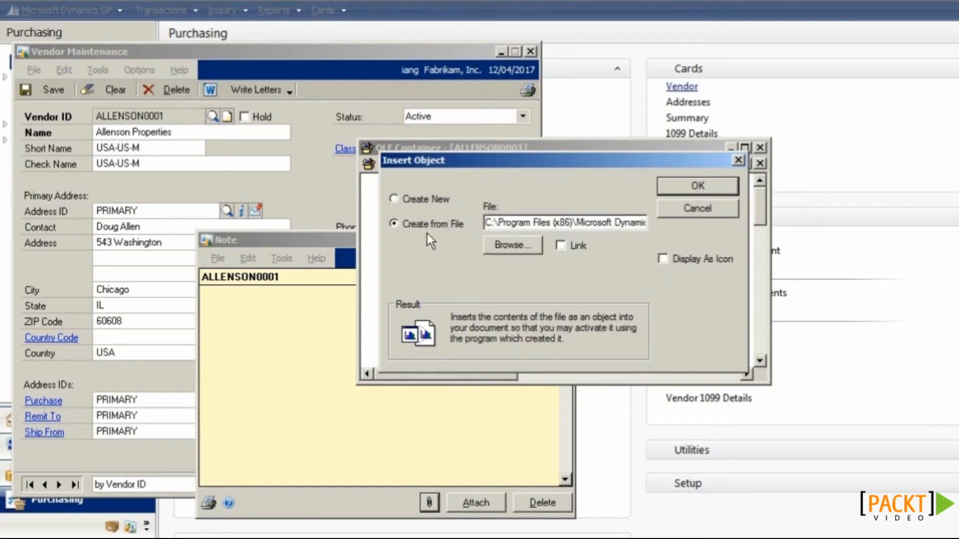
{"action": "left_click", "coordinate": [501, 247]}
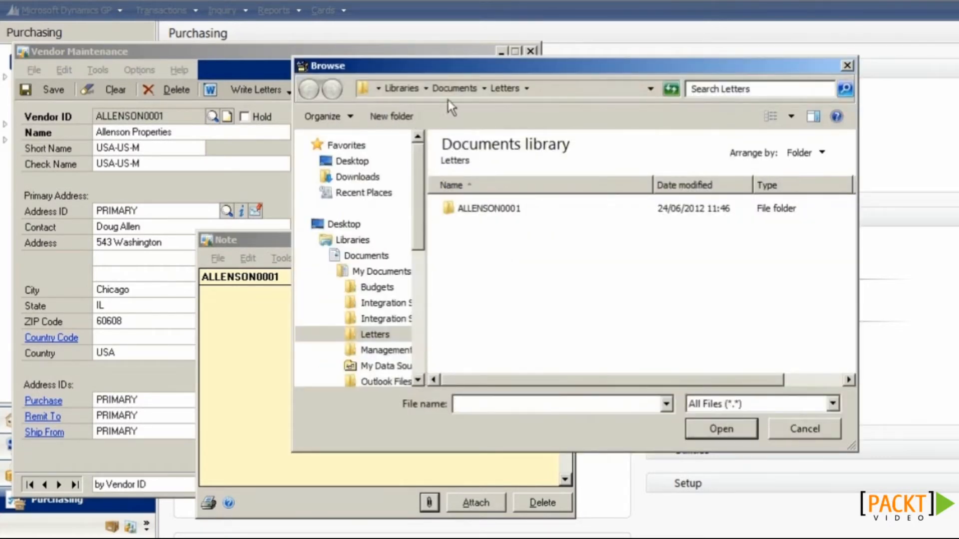
{"action": "double_click", "coordinate": [490, 210]}
{"action": "left_click", "coordinate": [493, 210]}
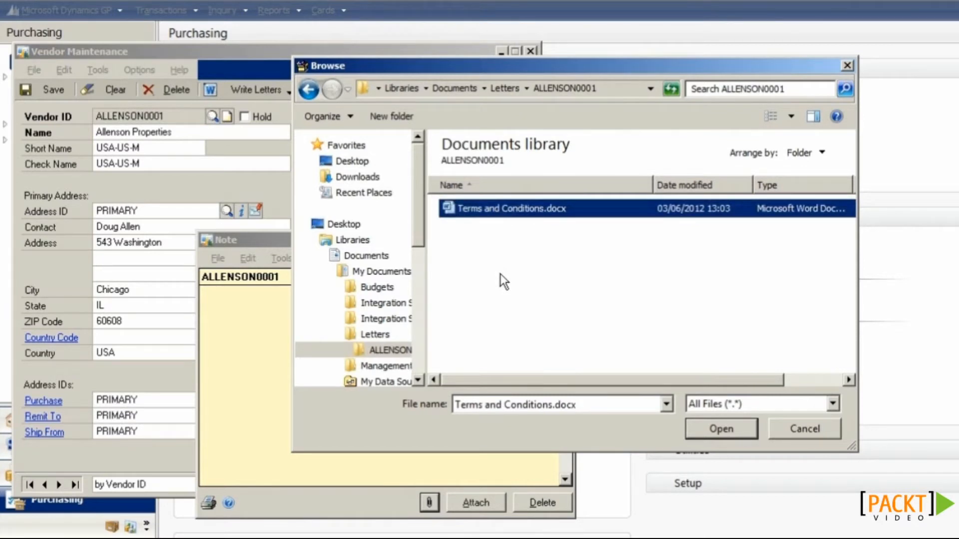
{"action": "left_click", "coordinate": [714, 420]}
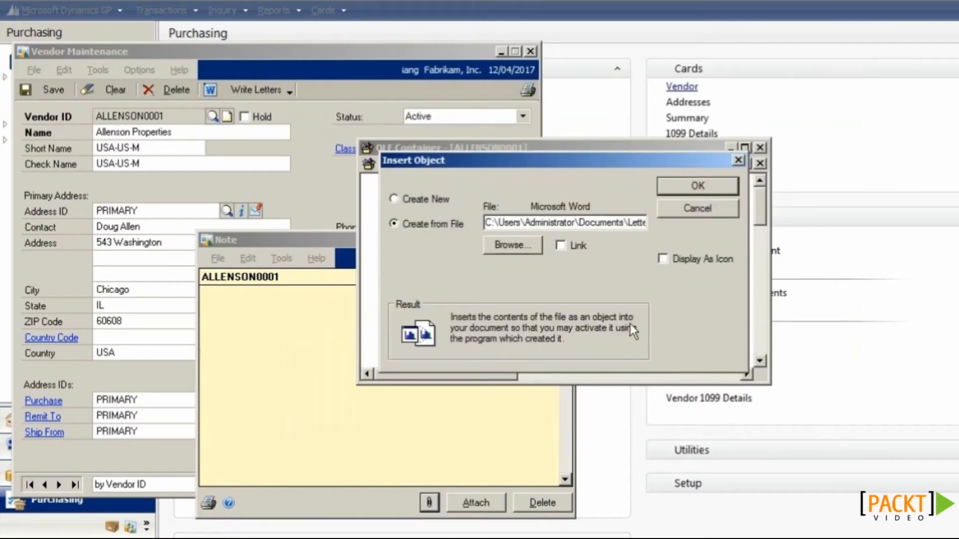
{"action": "left_click", "coordinate": [579, 244]}
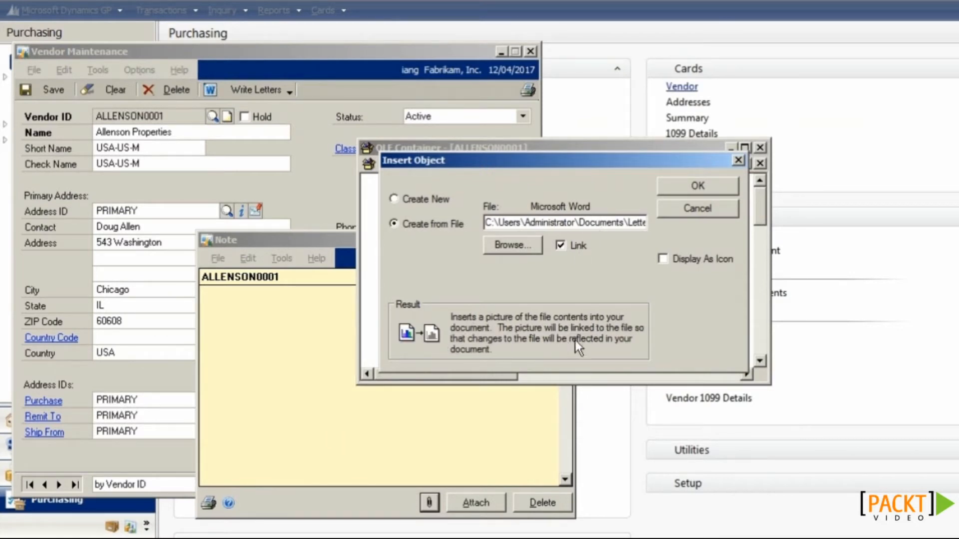
{"action": "left_click", "coordinate": [673, 260]}
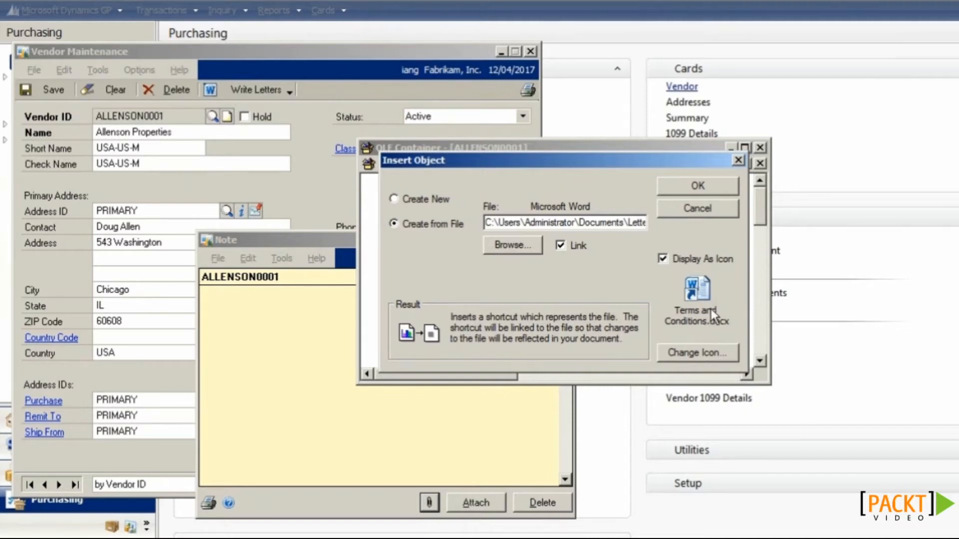
{"action": "left_click", "coordinate": [690, 188]}
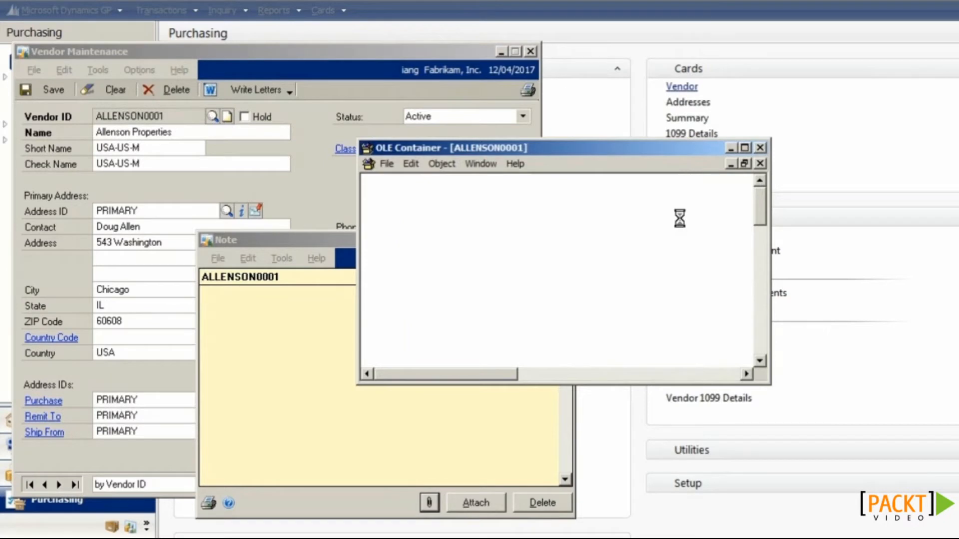
Step: Save the OLE Container contents and close the container
{"action": "left_click", "coordinate": [388, 164]}
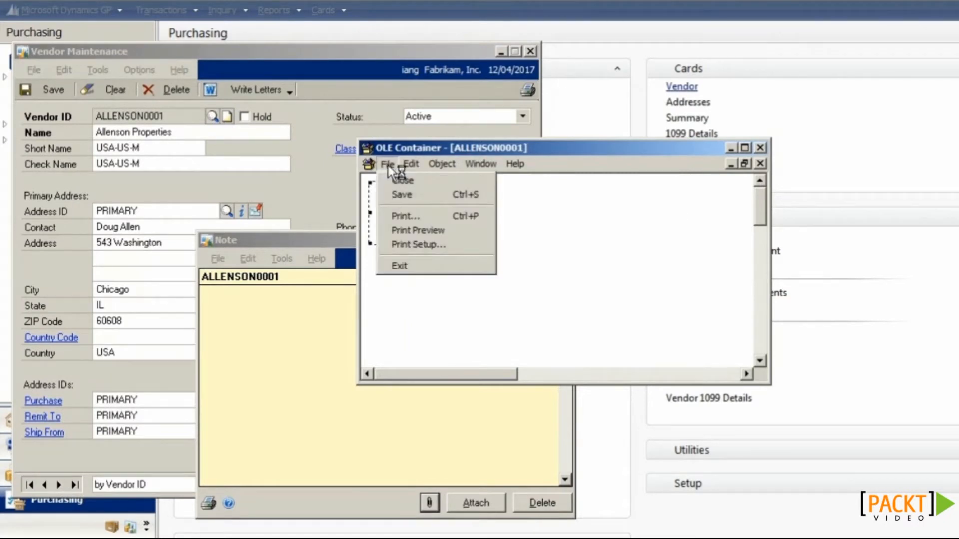
{"action": "left_click", "coordinate": [402, 195]}
{"action": "left_click", "coordinate": [387, 164]}
{"action": "left_click", "coordinate": [401, 264]}
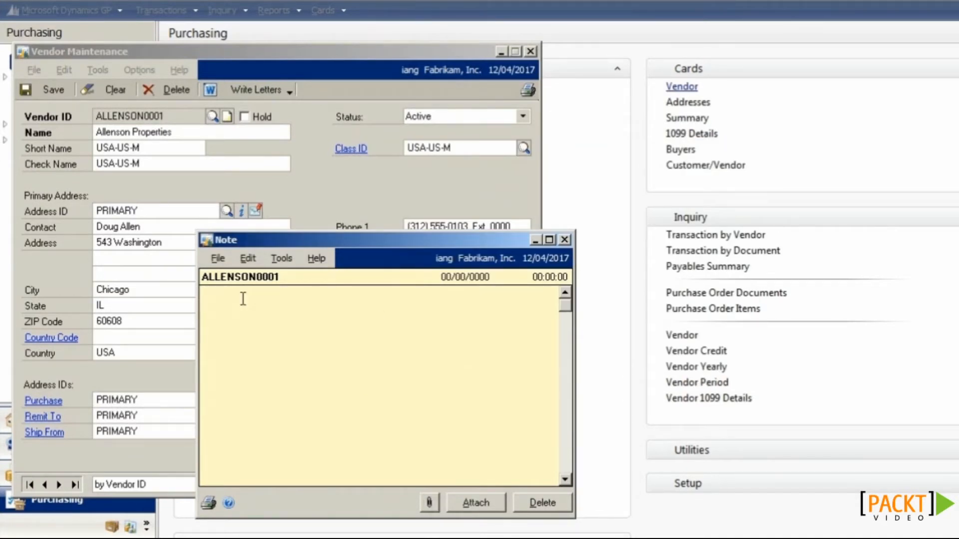
Step: Attach the OLE link to the note, save vendor ALLENSON0001, and reload it from the lookup
{"action": "left_click", "coordinate": [469, 503]}
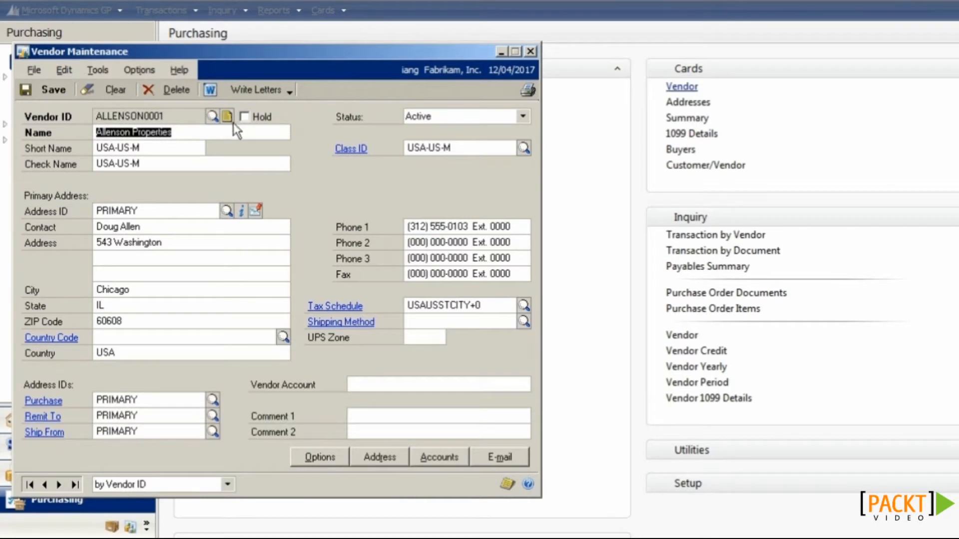
{"action": "left_click", "coordinate": [49, 91]}
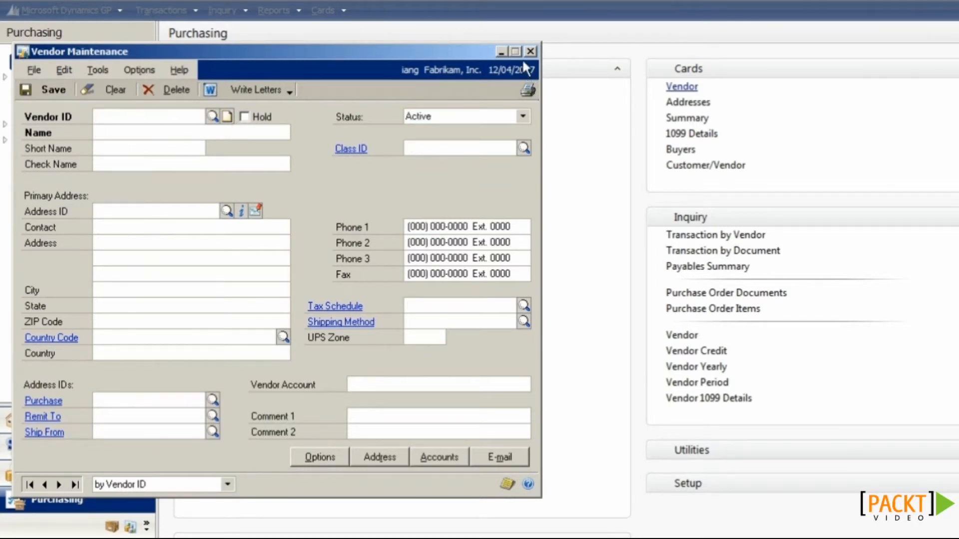
{"action": "left_click", "coordinate": [213, 116]}
{"action": "left_click", "coordinate": [146, 238]}
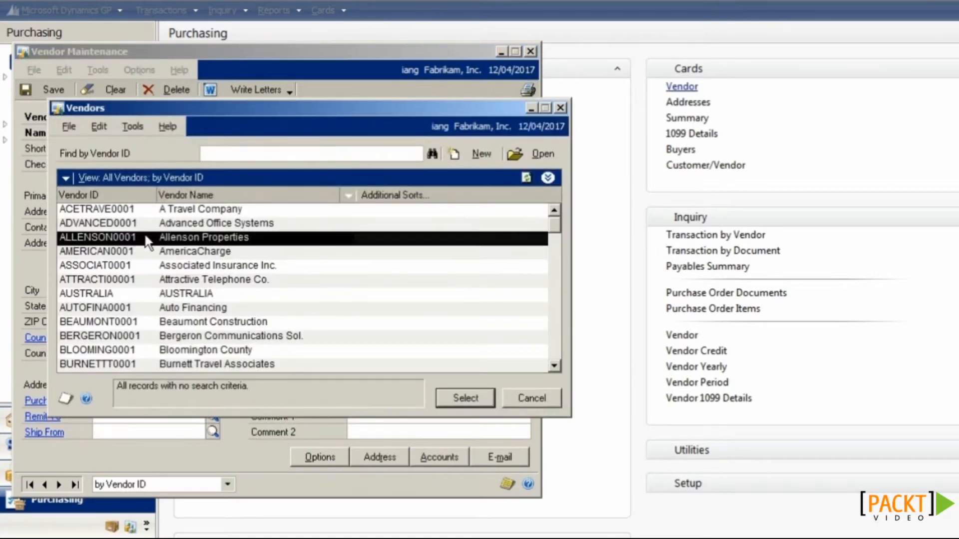
{"action": "double_click", "coordinate": [146, 237]}
Step: Check that the note reads 'OLE Link present.' and holds Terms and Conditions.docx, then close both windows
{"action": "left_click", "coordinate": [228, 120]}
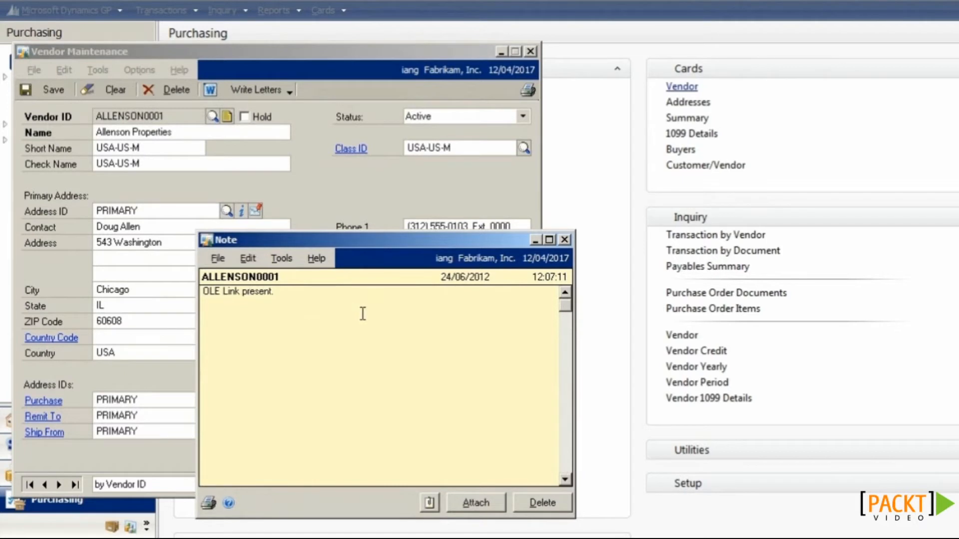
{"action": "left_click", "coordinate": [332, 294]}
{"action": "left_click", "coordinate": [432, 507]}
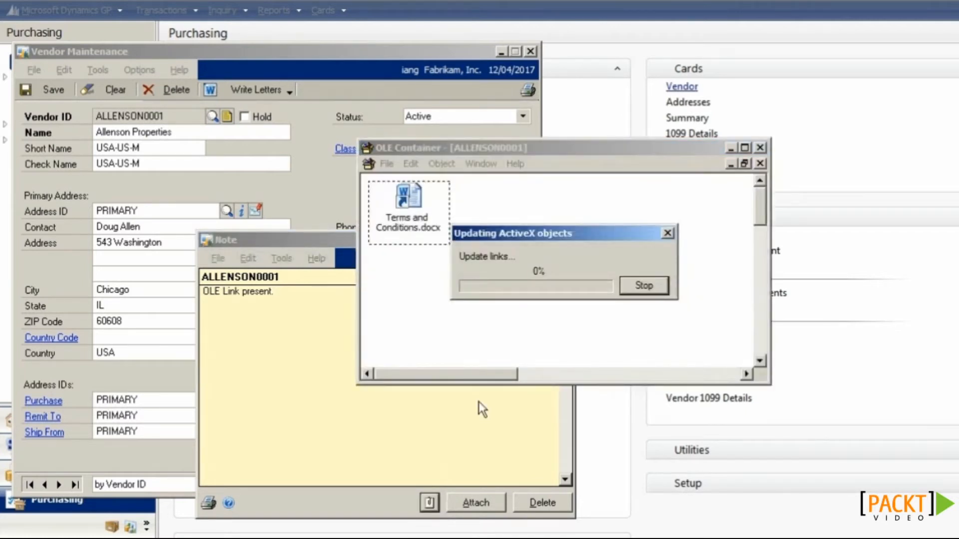
{"action": "left_click", "coordinate": [402, 232]}
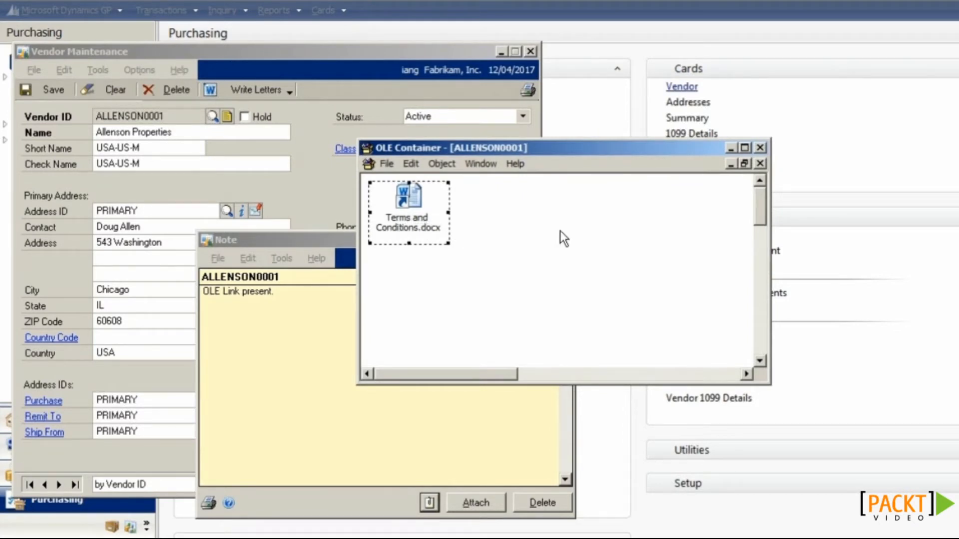
{"action": "left_click", "coordinate": [759, 147]}
{"action": "left_click", "coordinate": [481, 501]}
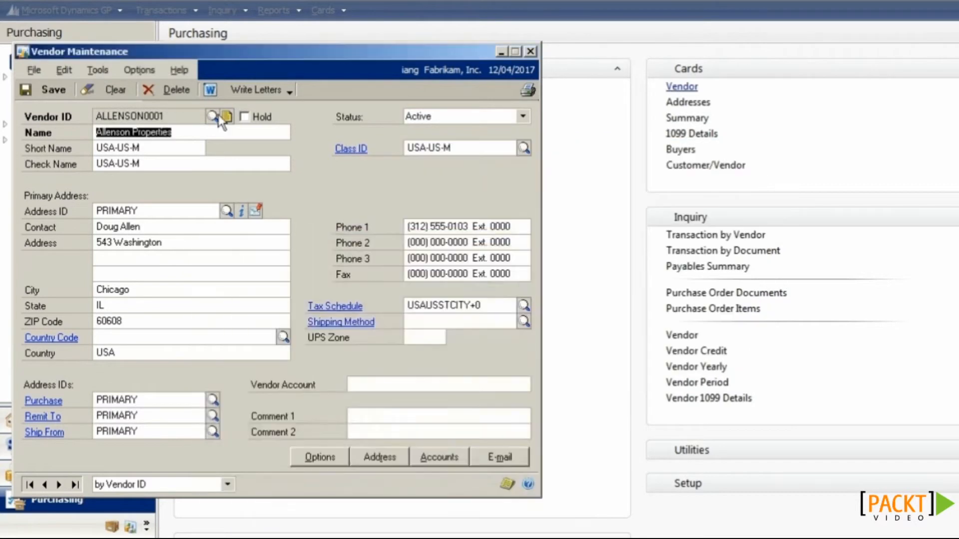
{"action": "left_click", "coordinate": [212, 115]}
Step: Load the Auto Financing vendor AUTOFINA0001, then close Vendor Maintenance
{"action": "double_click", "coordinate": [194, 280]}
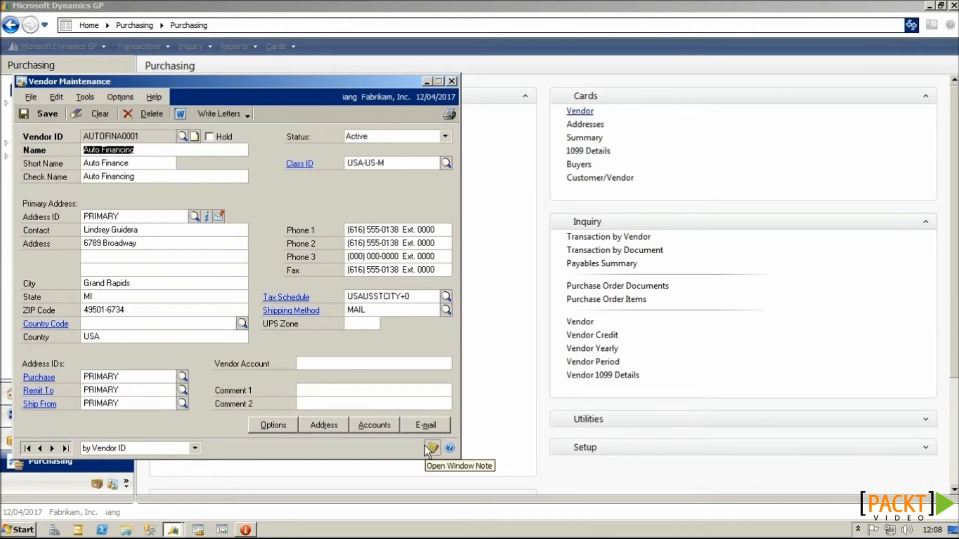
{"action": "left_click", "coordinate": [452, 82]}
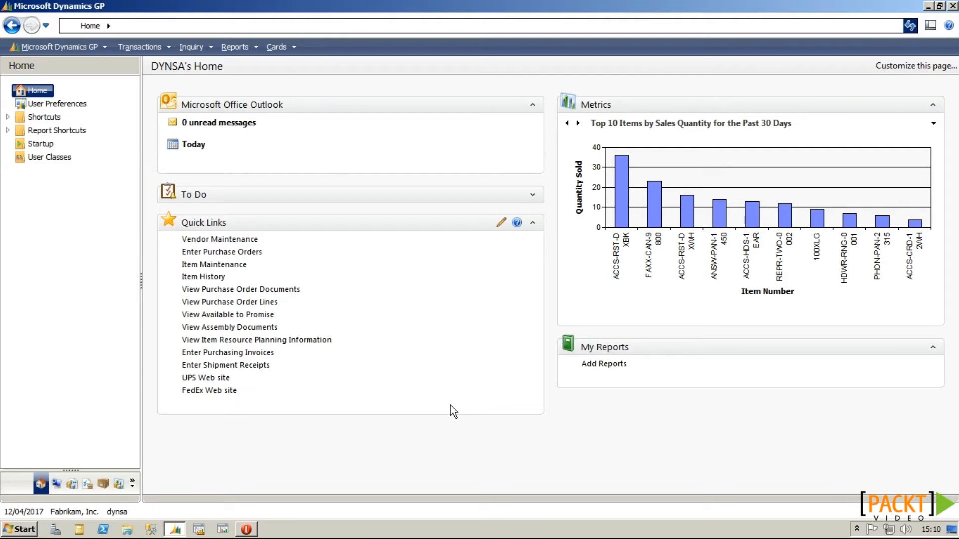
Step: Open Comment Setup under Administration and load comment ID CALL30MINPRIOR
{"action": "left_click", "coordinate": [56, 484]}
{"action": "scroll", "coordinate": [220, 190], "scroll_direction": "down", "scroll_amount": 10}
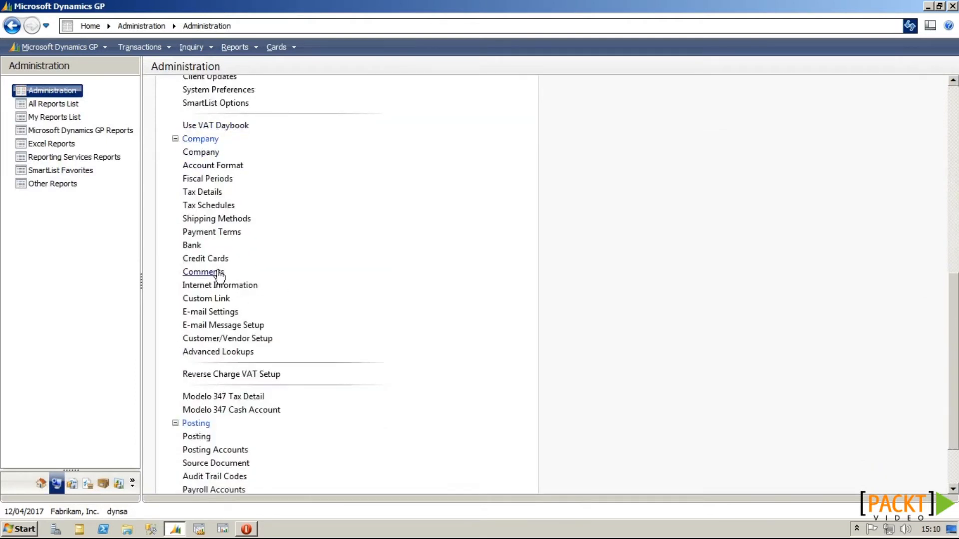
{"action": "left_click", "coordinate": [218, 274]}
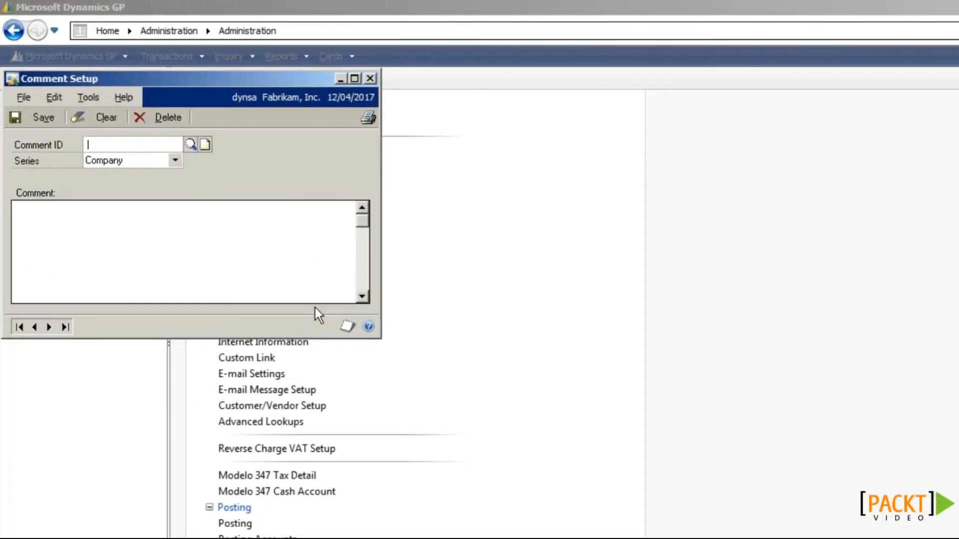
{"action": "left_click", "coordinate": [190, 144]}
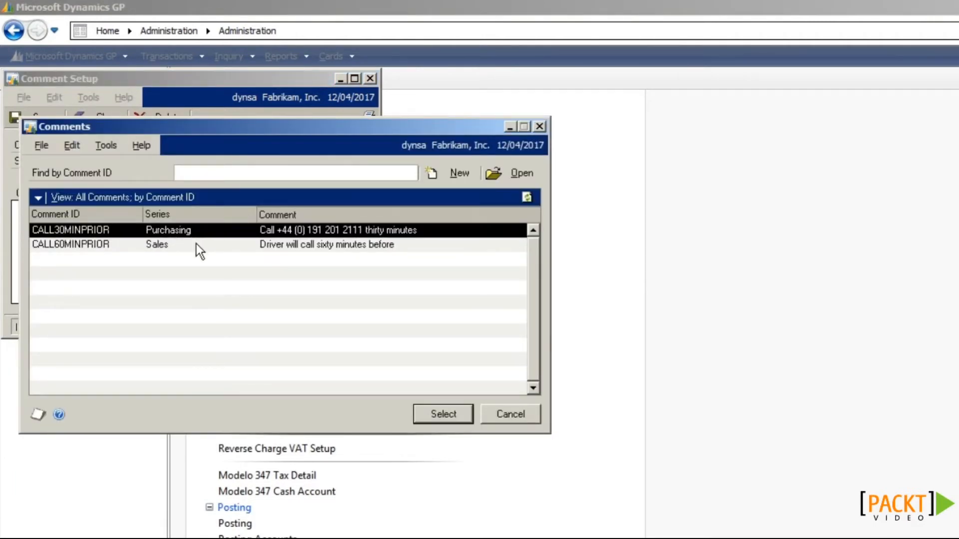
{"action": "double_click", "coordinate": [194, 230]}
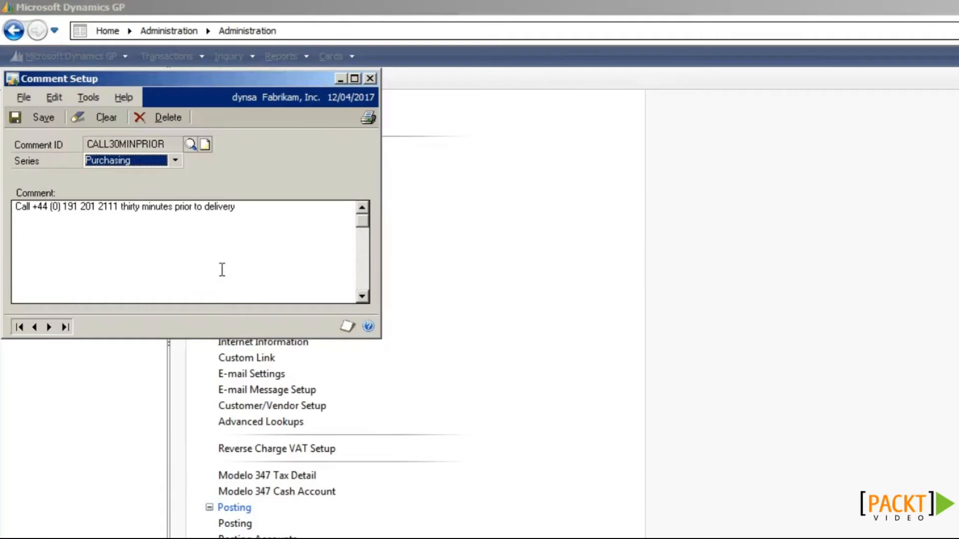
Step: Load comment ID CALL60MINPRIOR, then close Comment Setup and go to Purchasing
{"action": "left_click", "coordinate": [192, 146]}
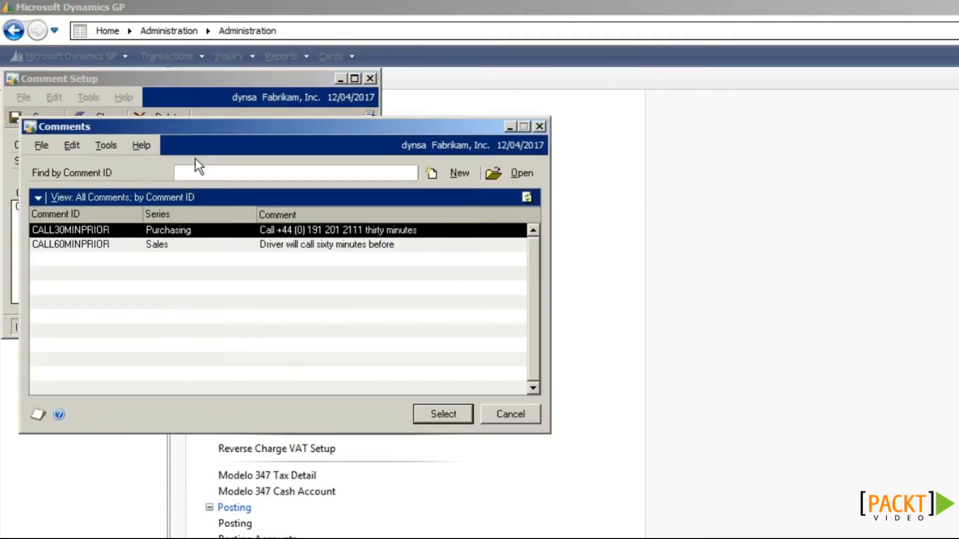
{"action": "left_click", "coordinate": [180, 242]}
{"action": "double_click", "coordinate": [181, 242]}
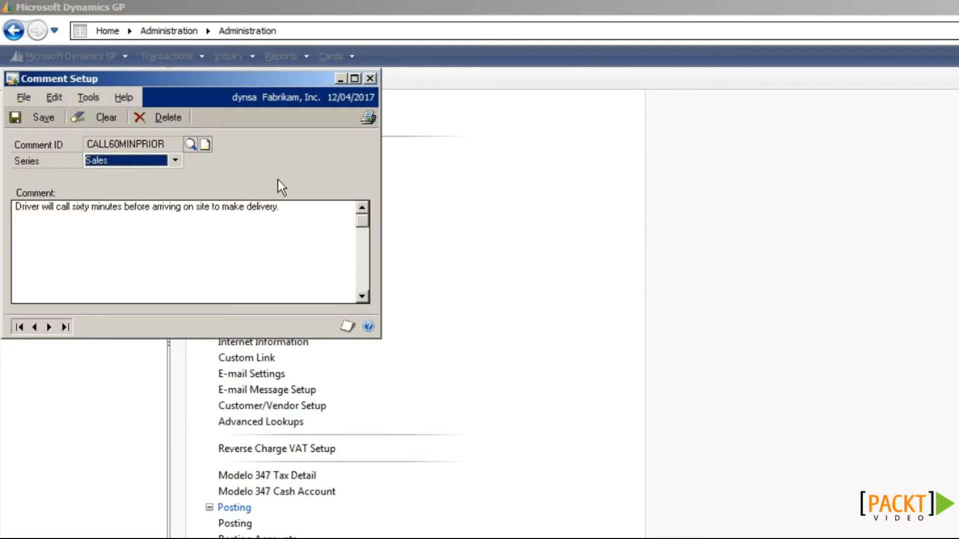
{"action": "left_click", "coordinate": [370, 79]}
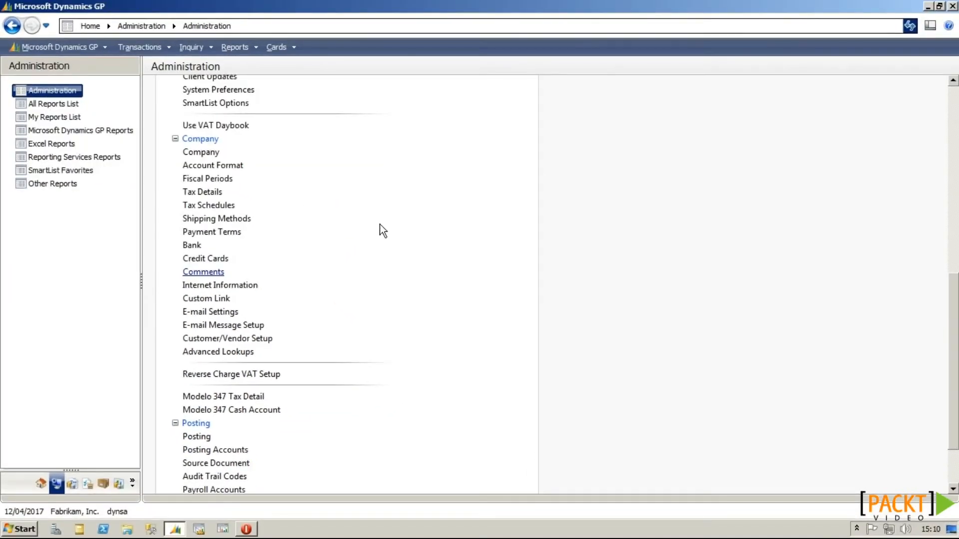
{"action": "left_click", "coordinate": [88, 488]}
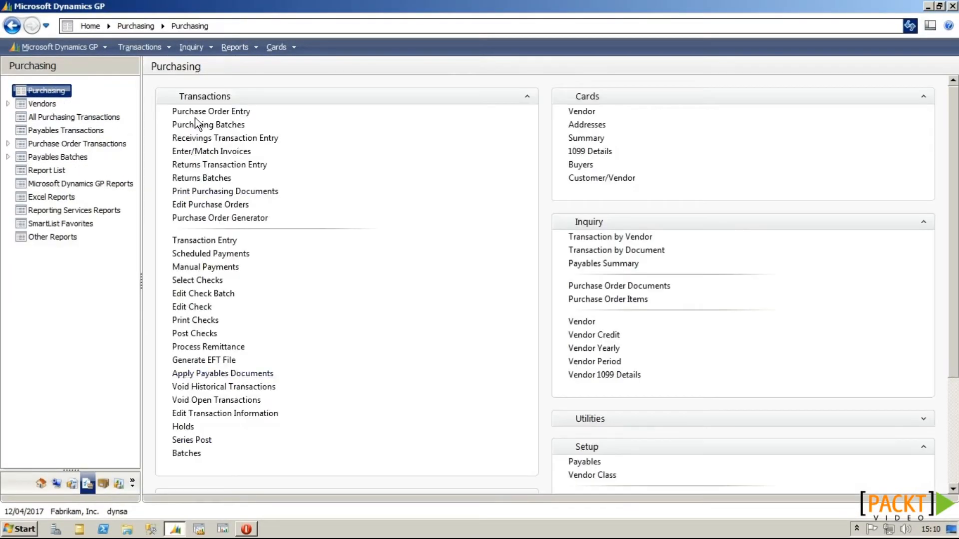
Step: Start a purchase order for vendor ADVANCED0001 with 10 of item 24X IDE at site WAREHOUSE
{"action": "left_click", "coordinate": [198, 115]}
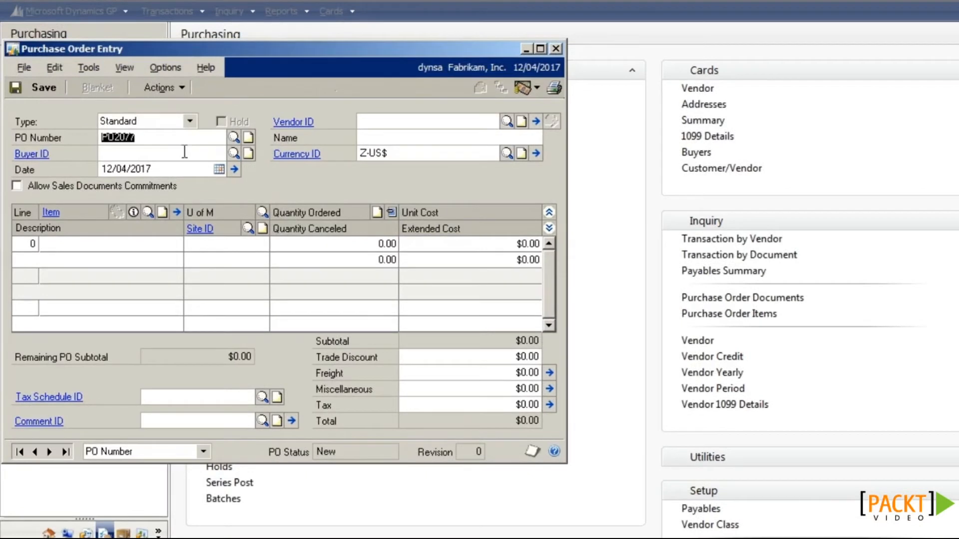
{"action": "left_click", "coordinate": [315, 138]}
{"action": "type", "text": "AD"}
{"action": "left_click", "coordinate": [444, 139]}
{"action": "key", "text": "Tab"}
{"action": "left_click", "coordinate": [70, 246]}
{"action": "type", "text": "2"}
{"action": "left_click", "coordinate": [86, 257]}
{"action": "left_click", "coordinate": [274, 244]}
{"action": "type", "text": "10"}
{"action": "left_click", "coordinate": [215, 257]}
{"action": "type", "text": "w"}
{"action": "key", "text": "Tab"}
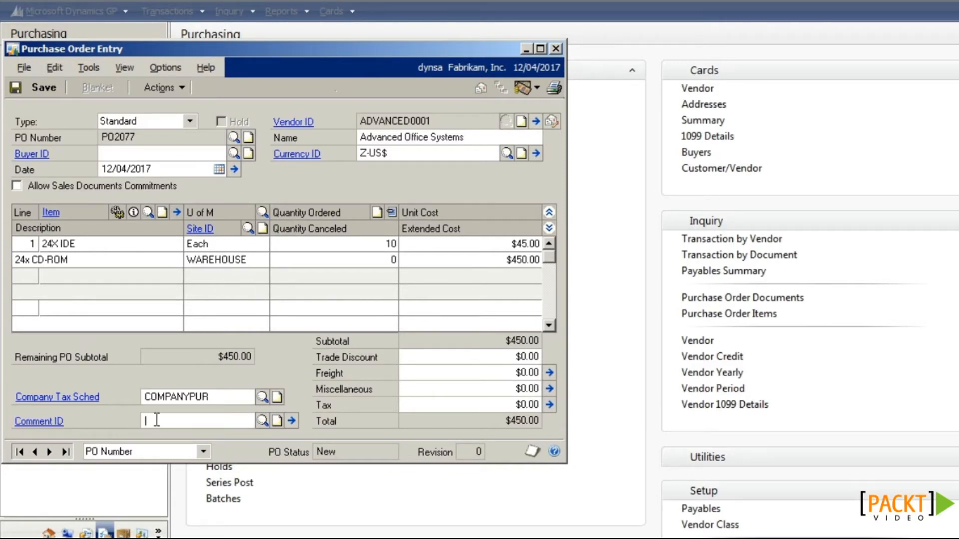
Step: Attach and view comment CALL30MINPRIOR, then remove it and discard a blank one-off comment
{"action": "left_click", "coordinate": [261, 420]}
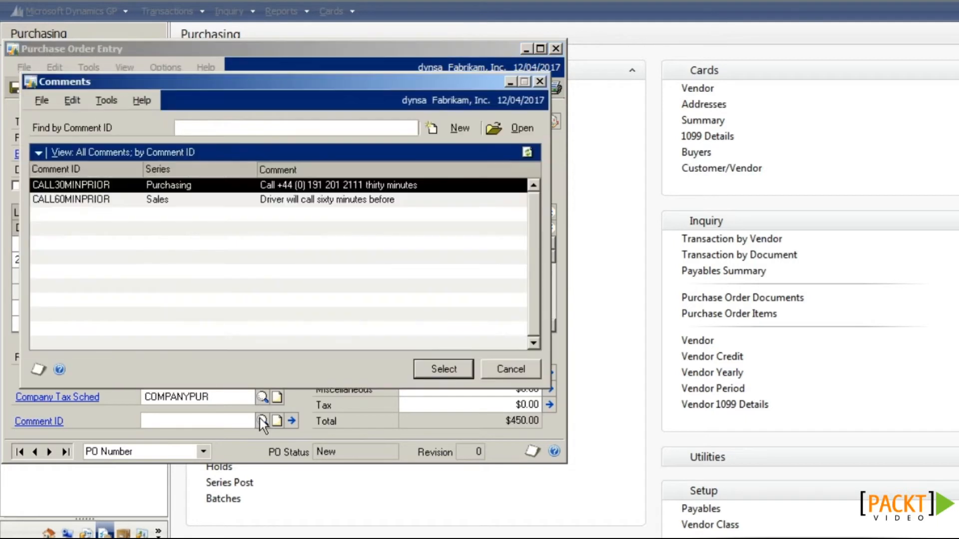
{"action": "double_click", "coordinate": [147, 189]}
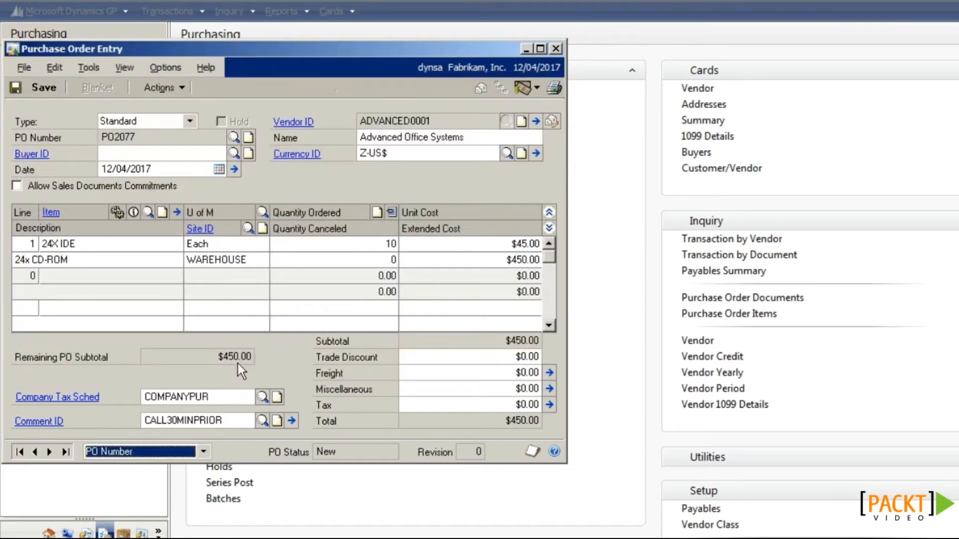
{"action": "left_click", "coordinate": [293, 425]}
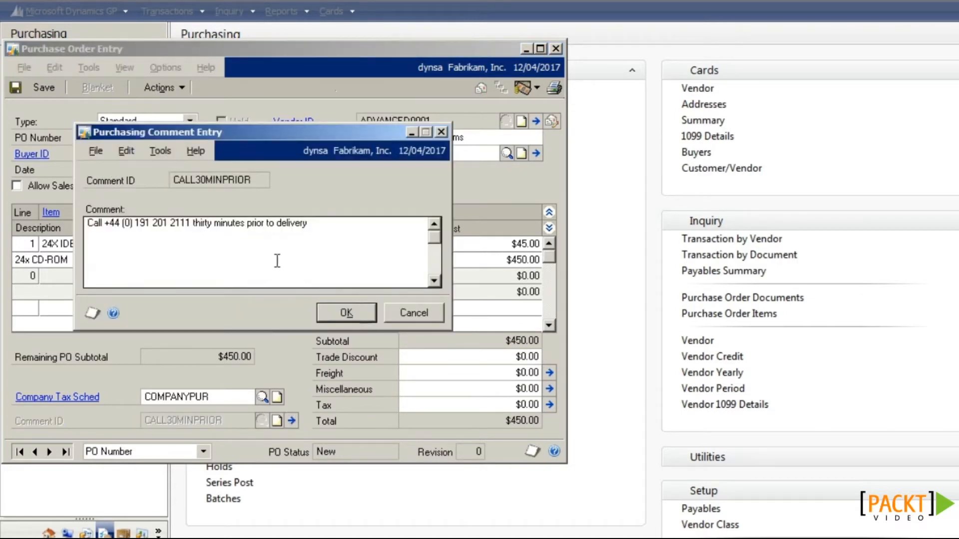
{"action": "left_click", "coordinate": [407, 313]}
{"action": "left_click", "coordinate": [238, 422]}
{"action": "key", "text": "Delete"}
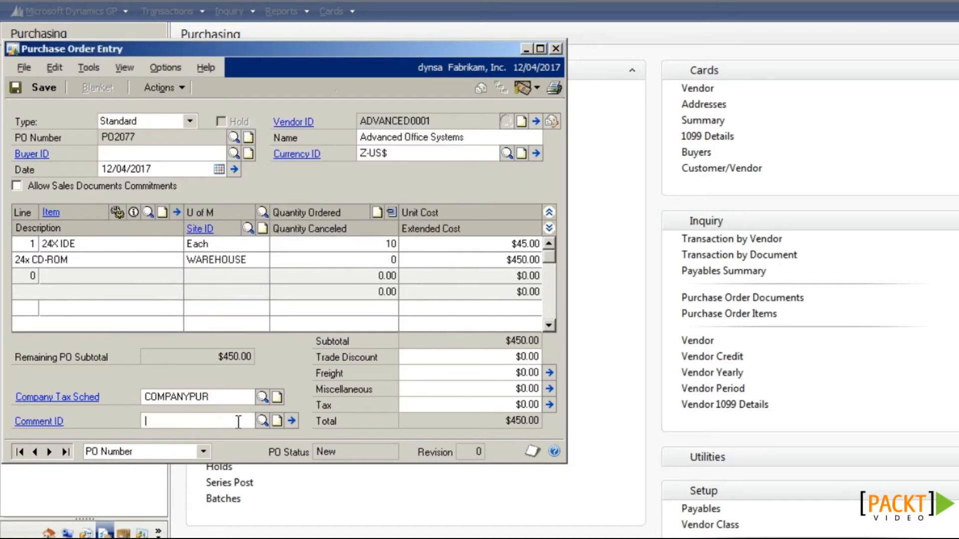
{"action": "left_click", "coordinate": [293, 422]}
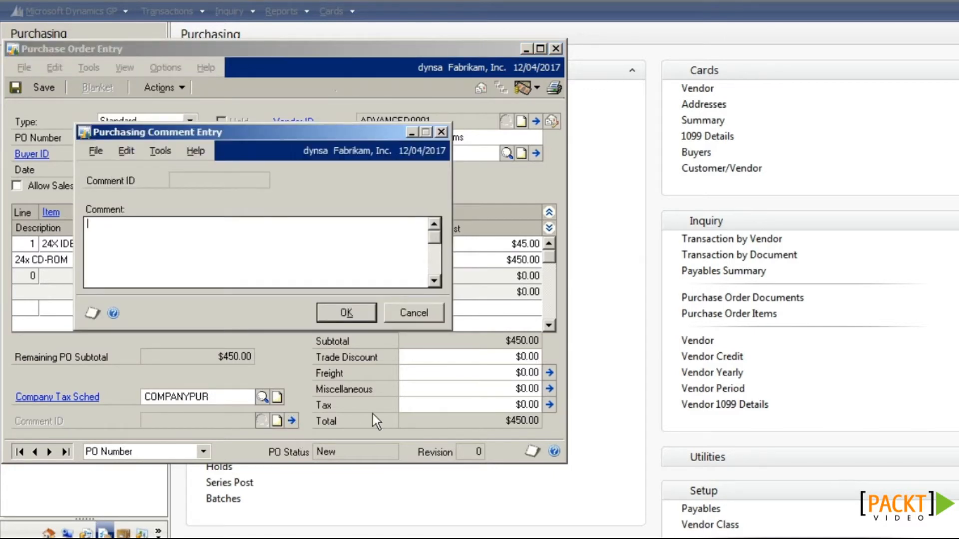
{"action": "left_click", "coordinate": [418, 315]}
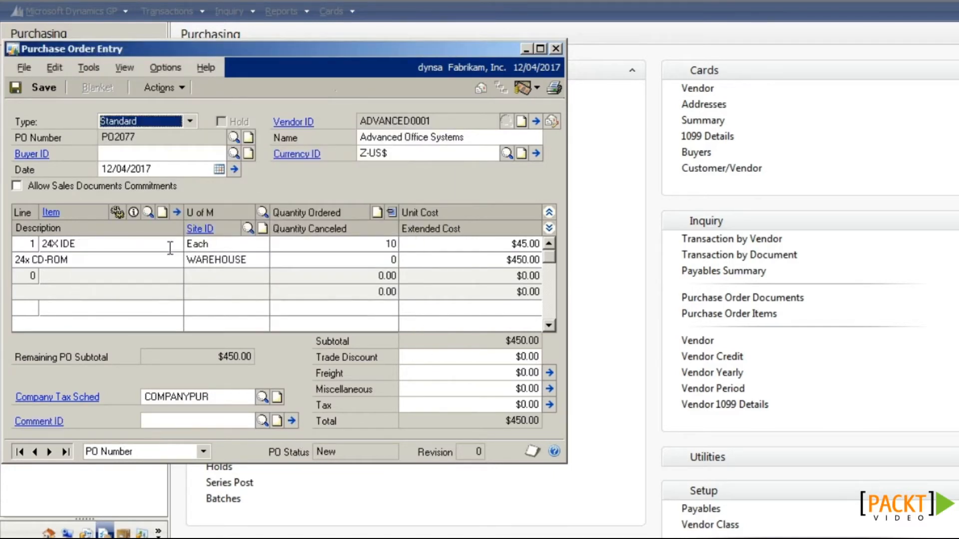
Step: View the 24X IDE line's item details, then close and delete unsaved purchase order PO2077
{"action": "left_click", "coordinate": [157, 245]}
{"action": "left_click", "coordinate": [179, 210]}
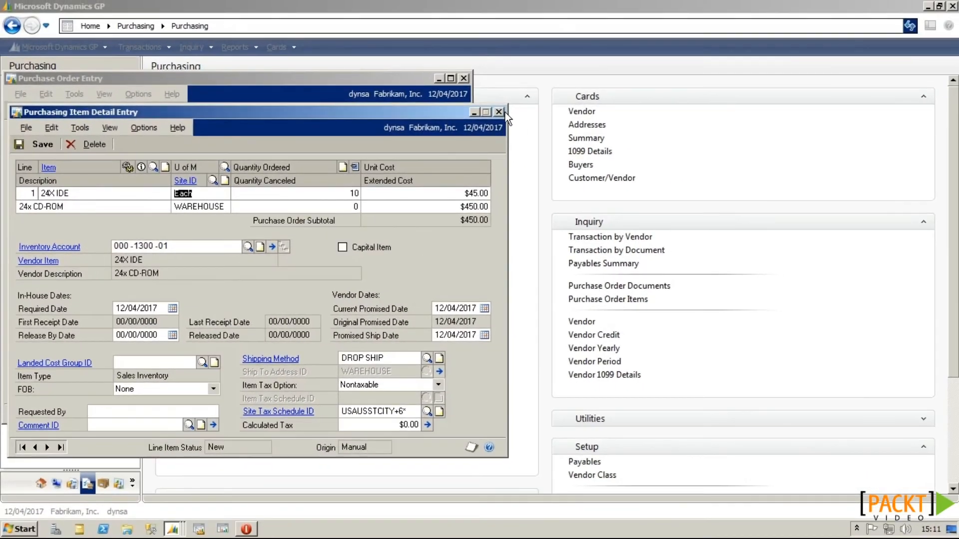
{"action": "left_click", "coordinate": [498, 112]}
{"action": "left_click", "coordinate": [464, 78]}
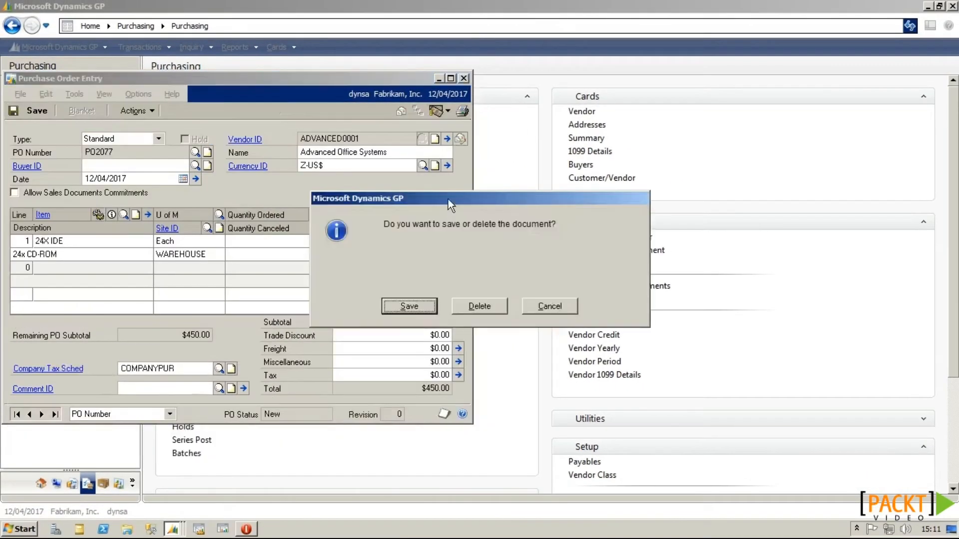
{"action": "left_click", "coordinate": [473, 308]}
{"action": "left_click", "coordinate": [118, 483]}
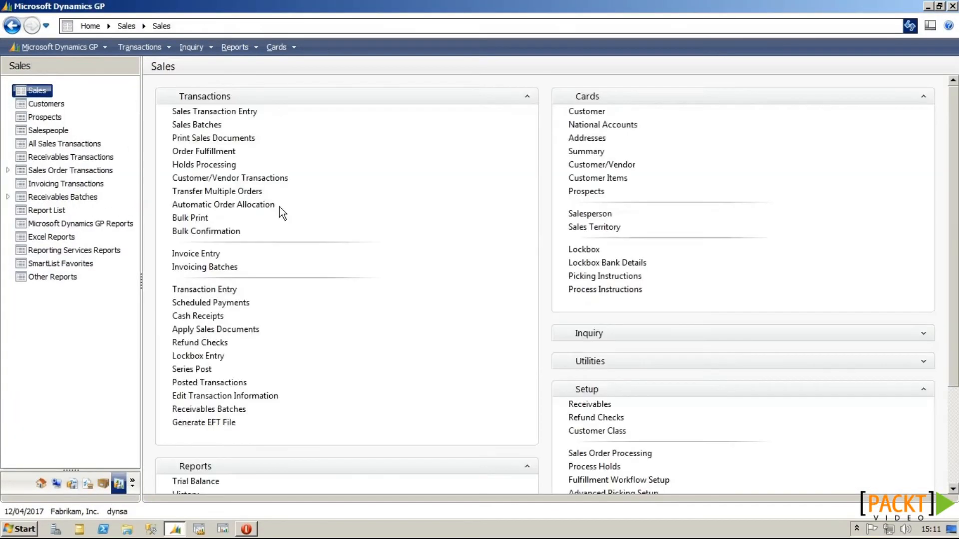
Step: Confirm that a new Order-type sales transaction has an empty Comment ID
{"action": "left_click", "coordinate": [231, 112]}
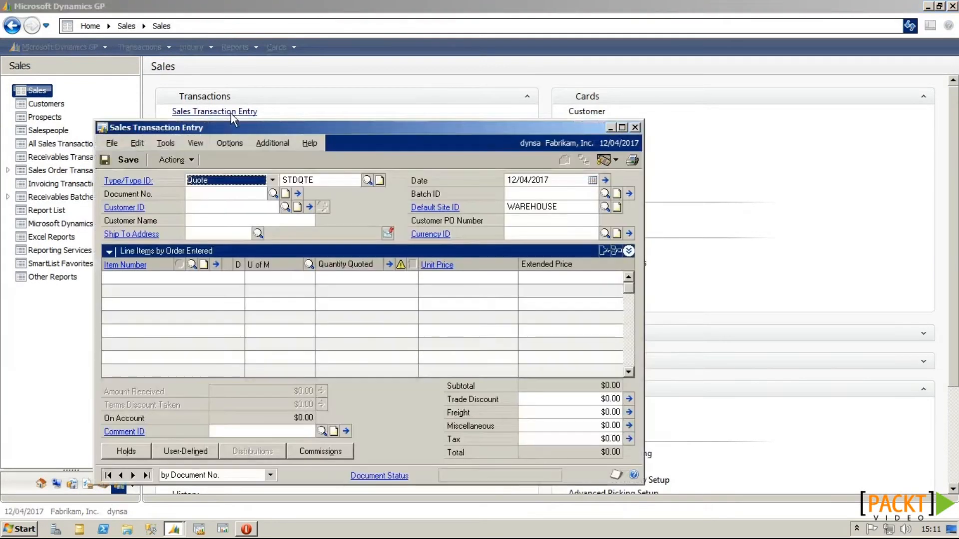
{"action": "left_click", "coordinate": [239, 178]}
{"action": "left_click", "coordinate": [243, 202]}
{"action": "key", "text": "Tab"}
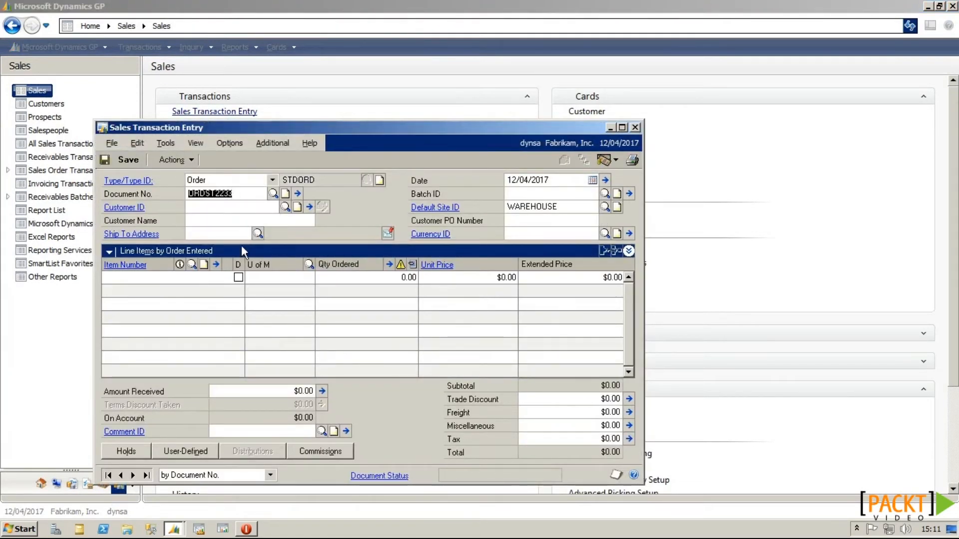
{"action": "left_click", "coordinate": [230, 432]}
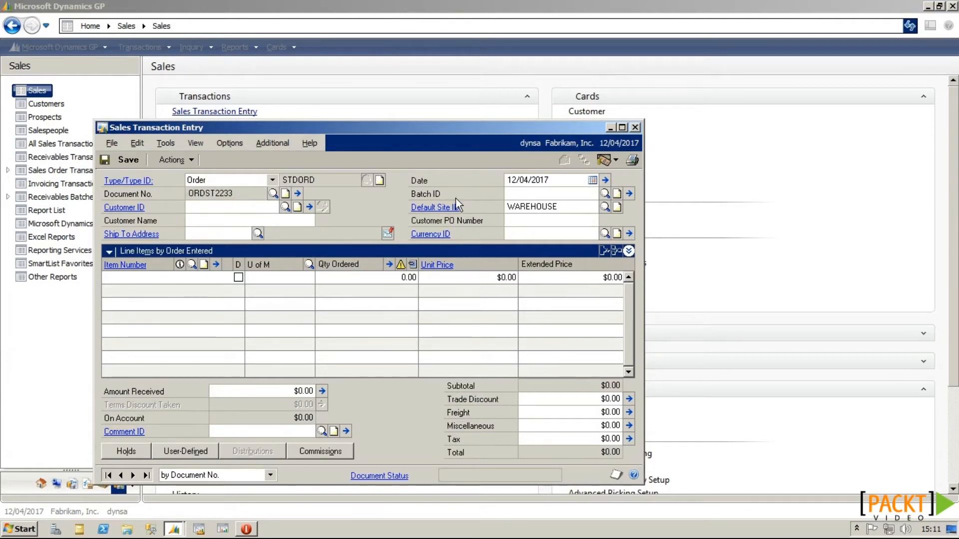
{"action": "left_click", "coordinate": [635, 127]}
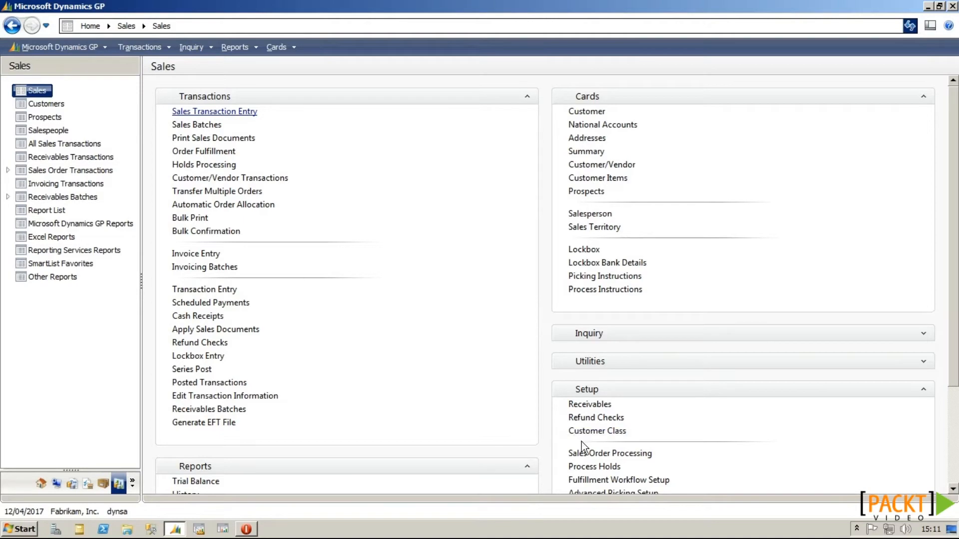
Step: Set CALL60MINPRIOR as the STDORD order type's default comment and save it
{"action": "left_click", "coordinate": [613, 454]}
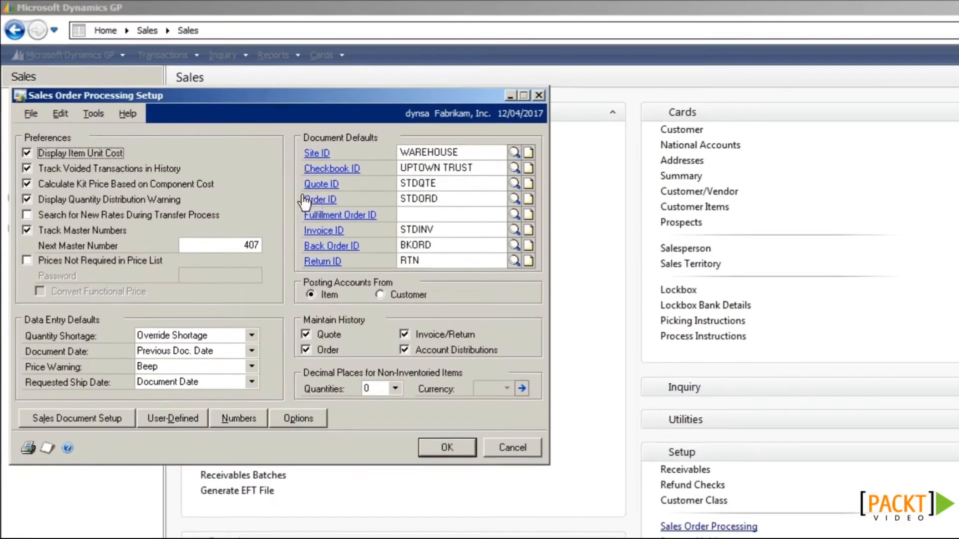
{"action": "double_click", "coordinate": [421, 184]}
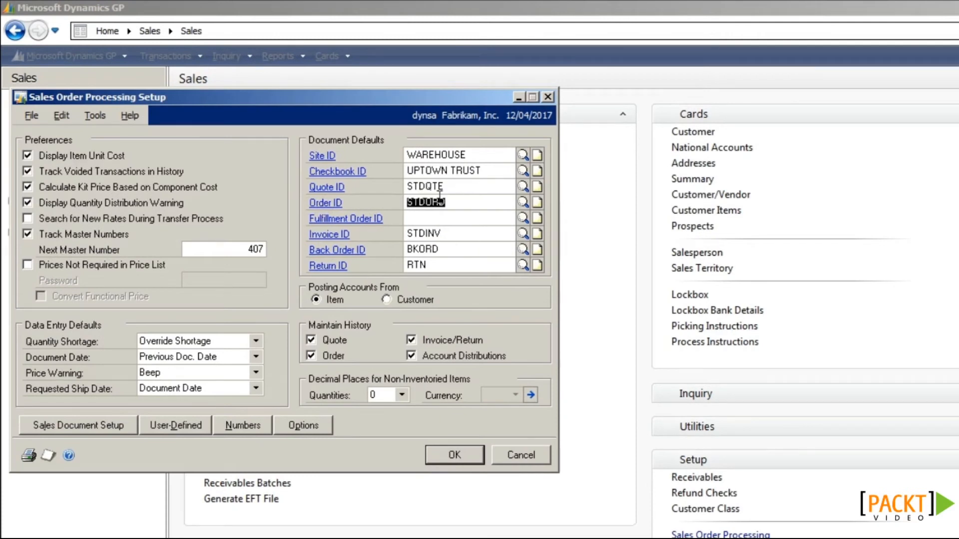
{"action": "left_click", "coordinate": [329, 203]}
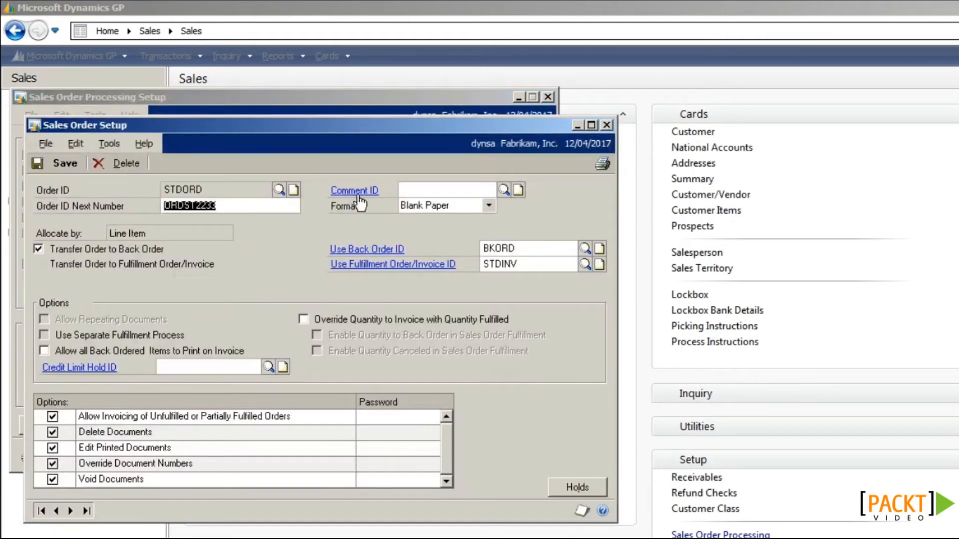
{"action": "left_click", "coordinate": [503, 189]}
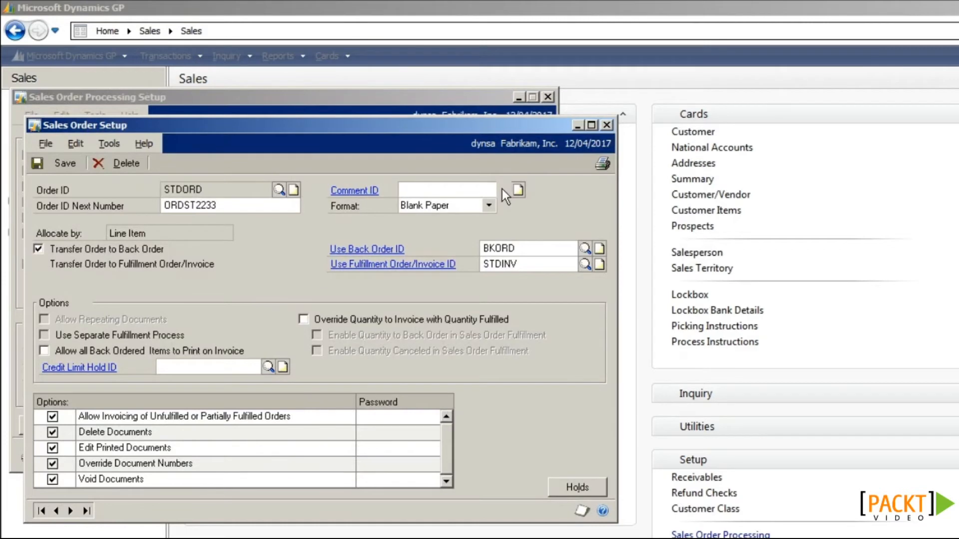
{"action": "double_click", "coordinate": [159, 242]}
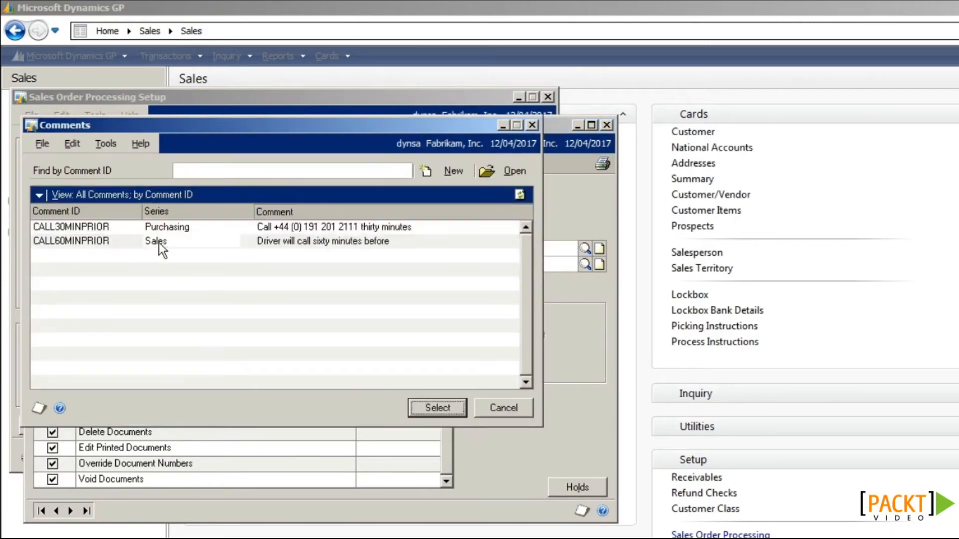
{"action": "left_click", "coordinate": [65, 163]}
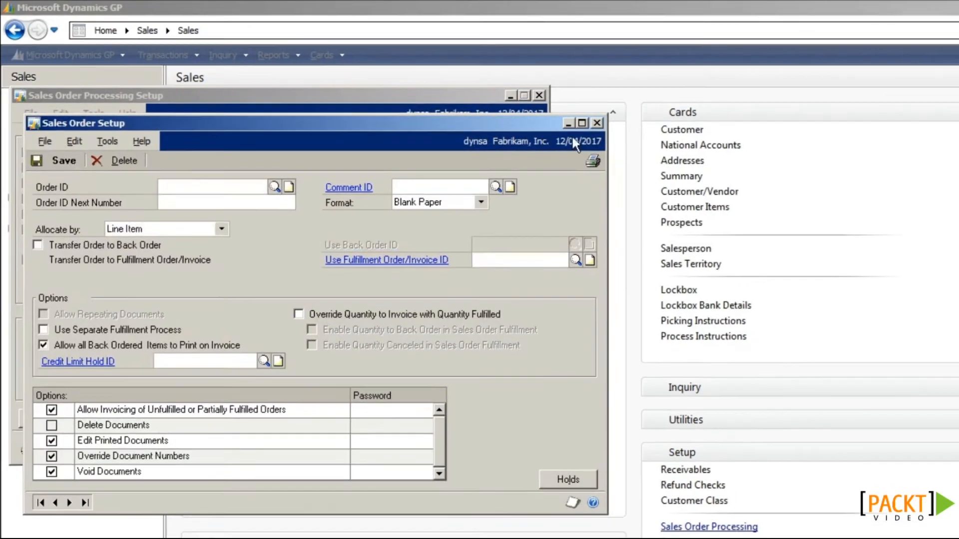
{"action": "left_click", "coordinate": [606, 125]}
{"action": "left_click", "coordinate": [484, 85]}
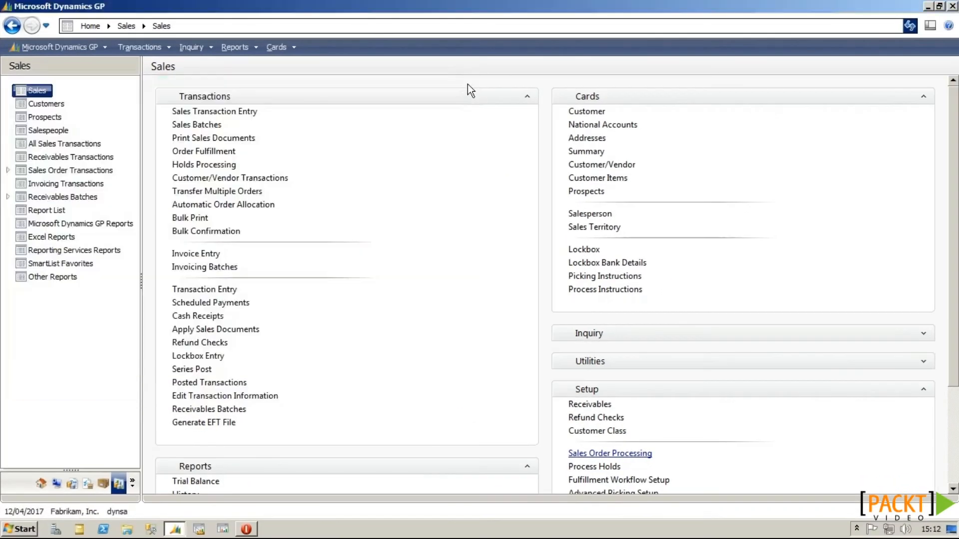
Step: Enter a sales order for the first 'A' customer with 3 of item 24X IDE
{"action": "left_click", "coordinate": [194, 117]}
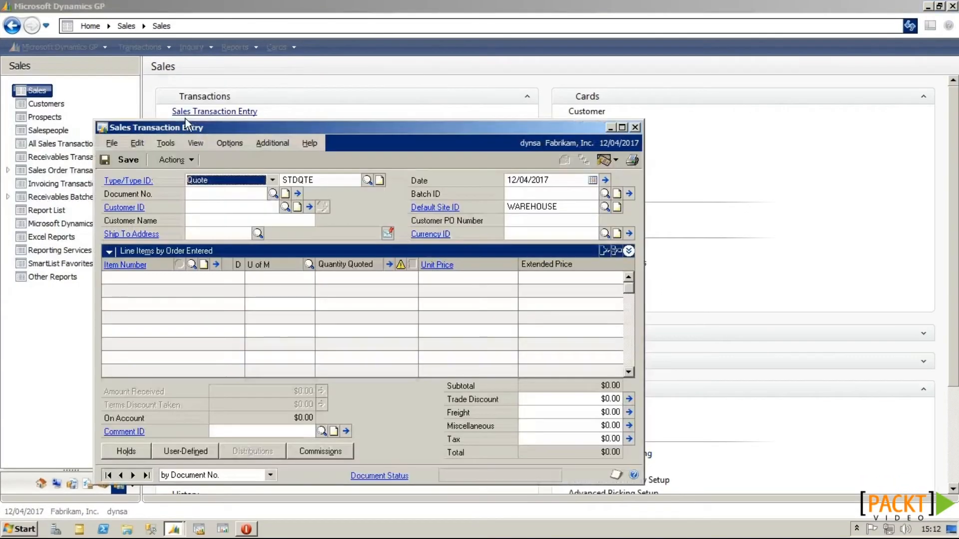
{"action": "left_click", "coordinate": [214, 195]}
{"action": "left_click", "coordinate": [244, 191]}
{"action": "left_click", "coordinate": [240, 206]}
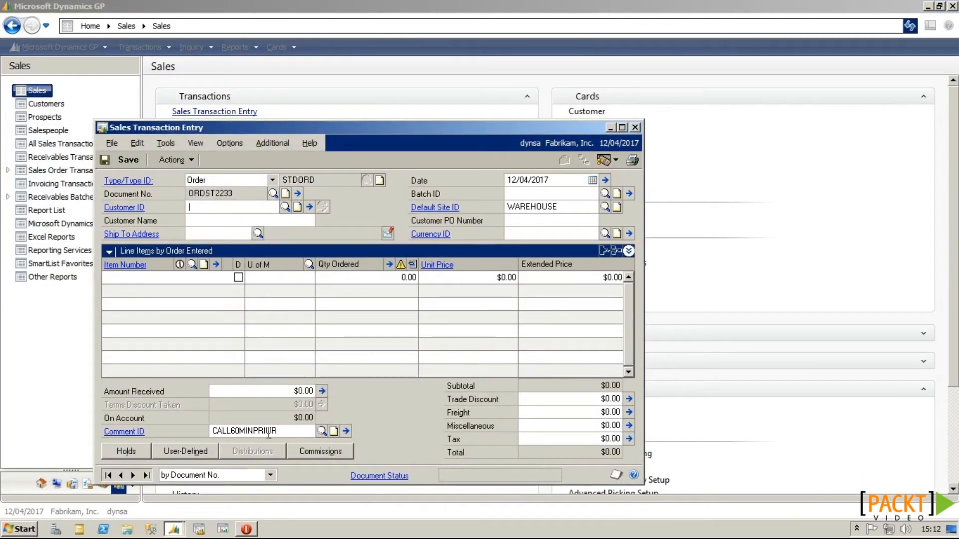
{"action": "type", "text": "A"}
{"action": "left_click", "coordinate": [233, 218]}
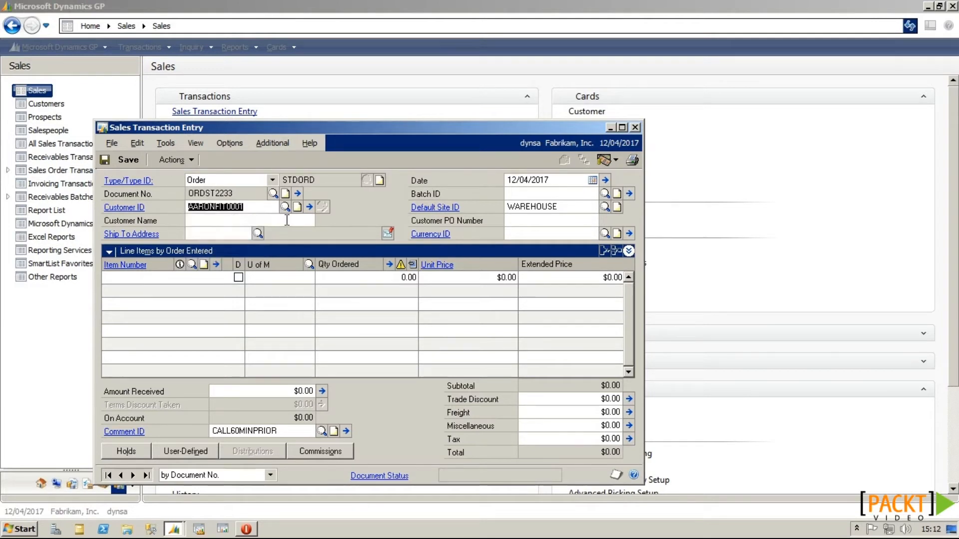
{"action": "left_click", "coordinate": [233, 220]}
{"action": "left_click", "coordinate": [539, 231]}
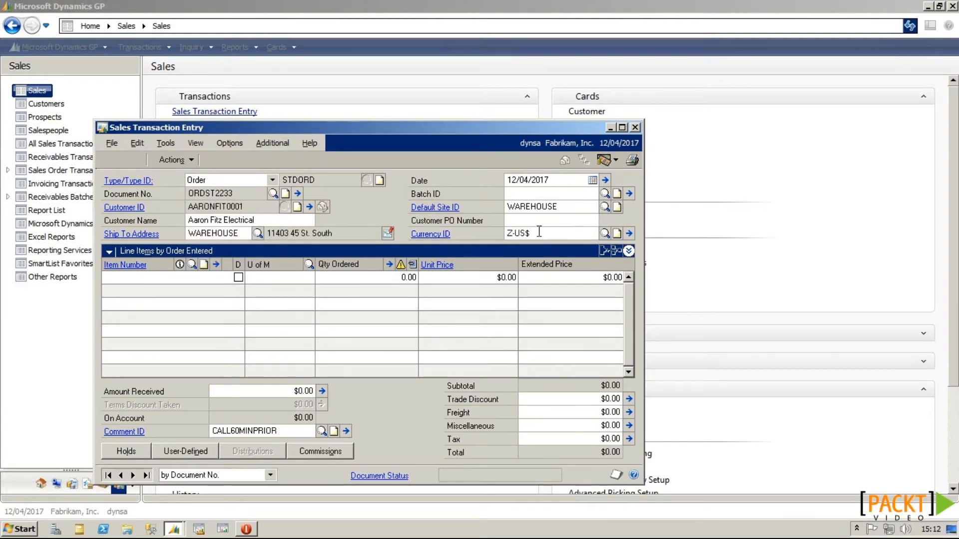
{"action": "left_click", "coordinate": [129, 284]}
{"action": "type", "text": "2"}
{"action": "left_click", "coordinate": [129, 288]}
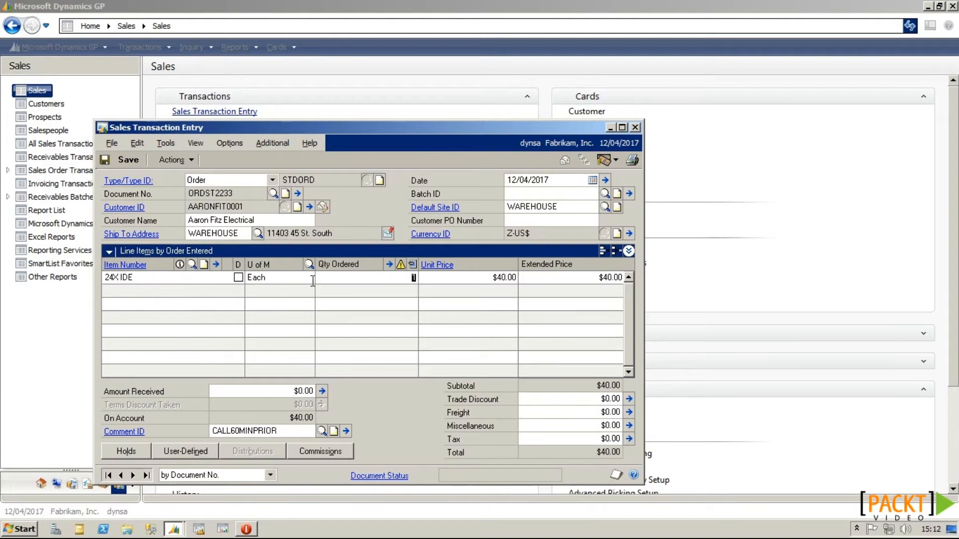
{"action": "type", "text": "3"}
{"action": "key", "text": "Tab"}
{"action": "key", "text": "Tab"}
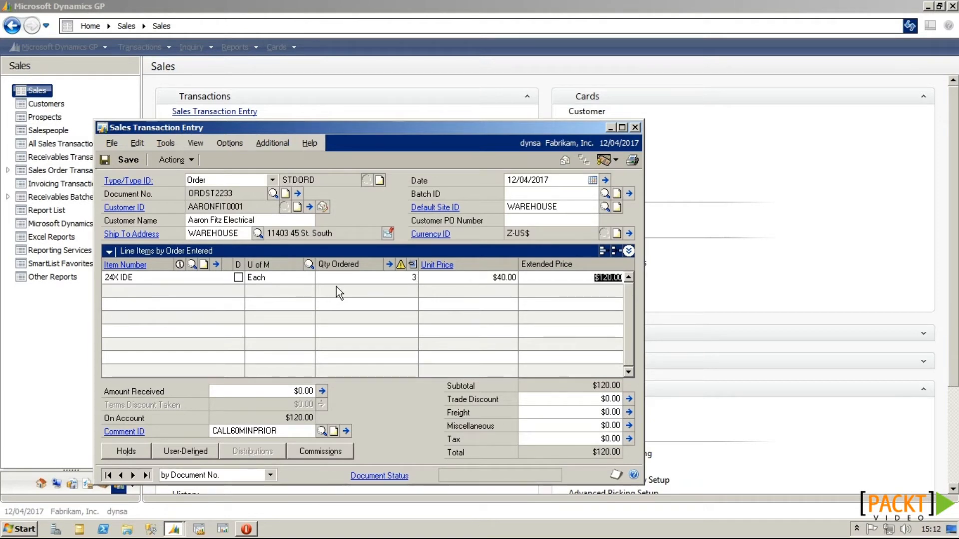
{"action": "key", "text": "Tab"}
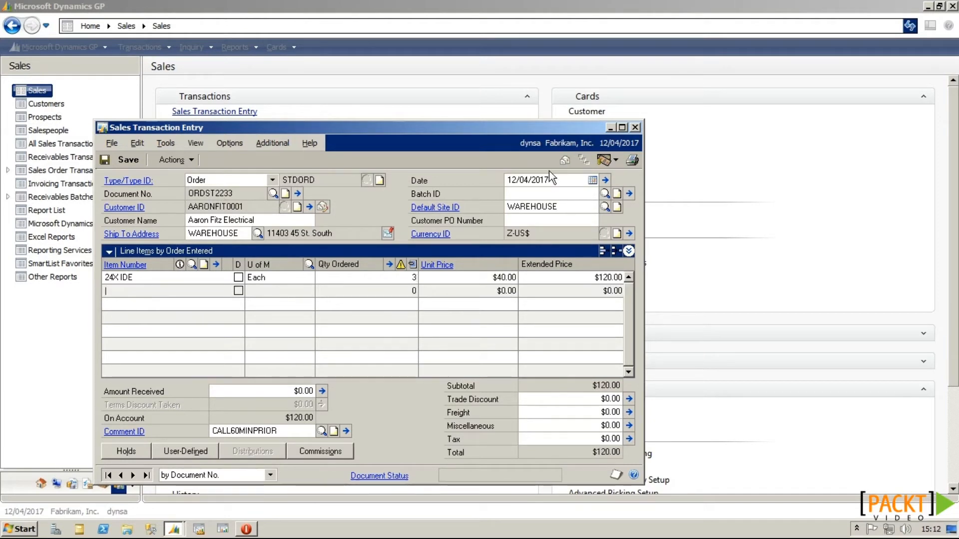
Step: Print the order to the screen with Orders included in the print options
{"action": "left_click", "coordinate": [631, 161]}
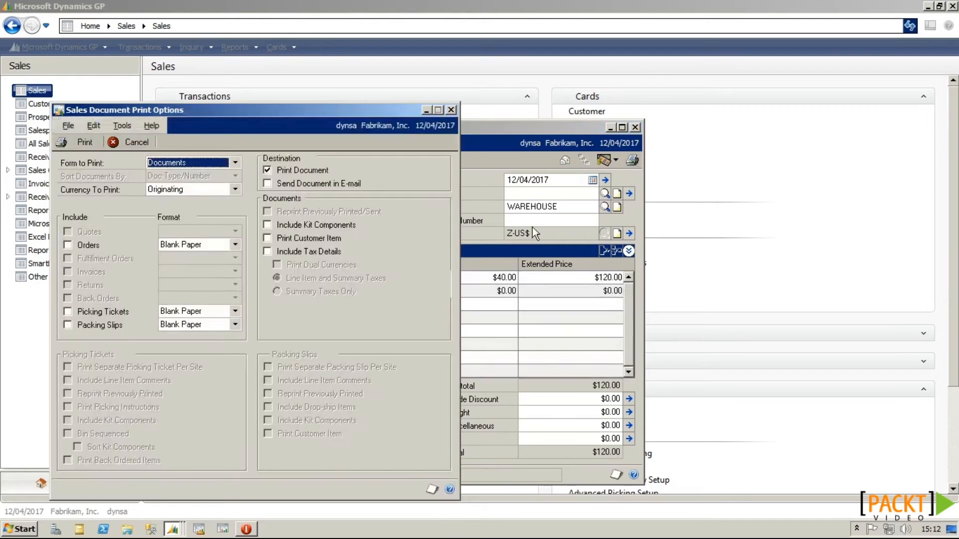
{"action": "left_click", "coordinate": [89, 247]}
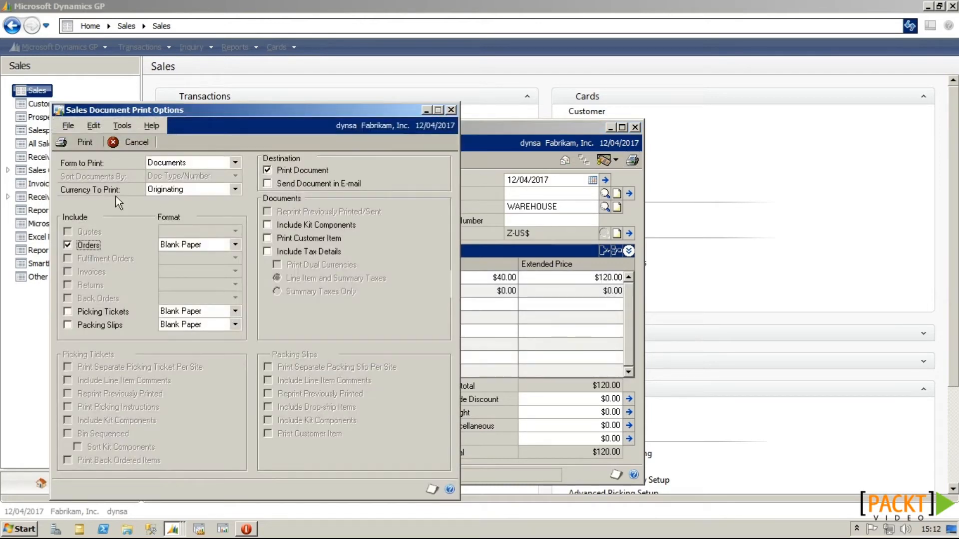
{"action": "left_click", "coordinate": [86, 144]}
{"action": "left_click", "coordinate": [535, 374]}
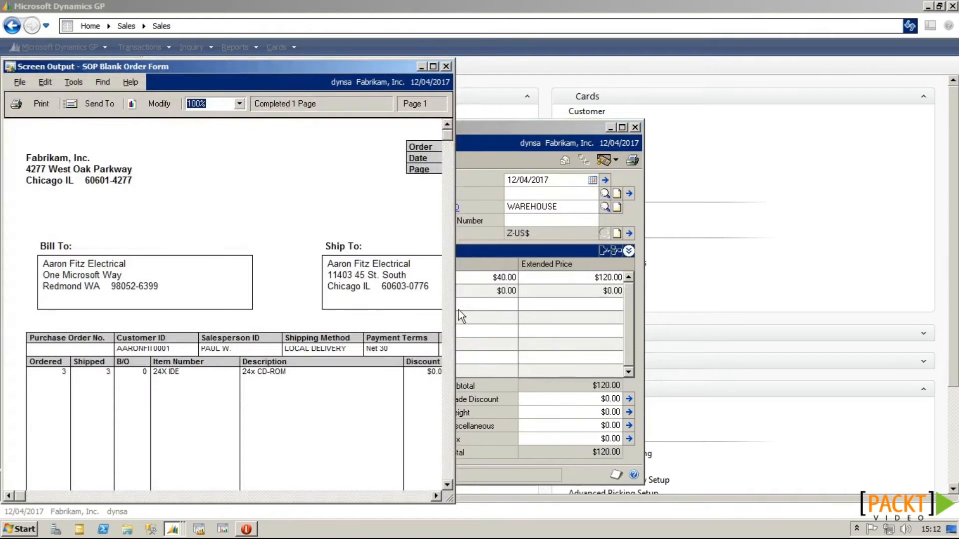
Step: Close the order form preview, attempt to save order ORDST2233, and dismiss the no-batch warning
{"action": "left_click_drag", "start_coordinate": [455, 310], "coordinate": [591, 315]}
{"action": "scroll", "coordinate": [488, 332], "scroll_direction": "down", "scroll_amount": 5}
{"action": "scroll", "coordinate": [489, 332], "scroll_direction": "down", "scroll_amount": 5}
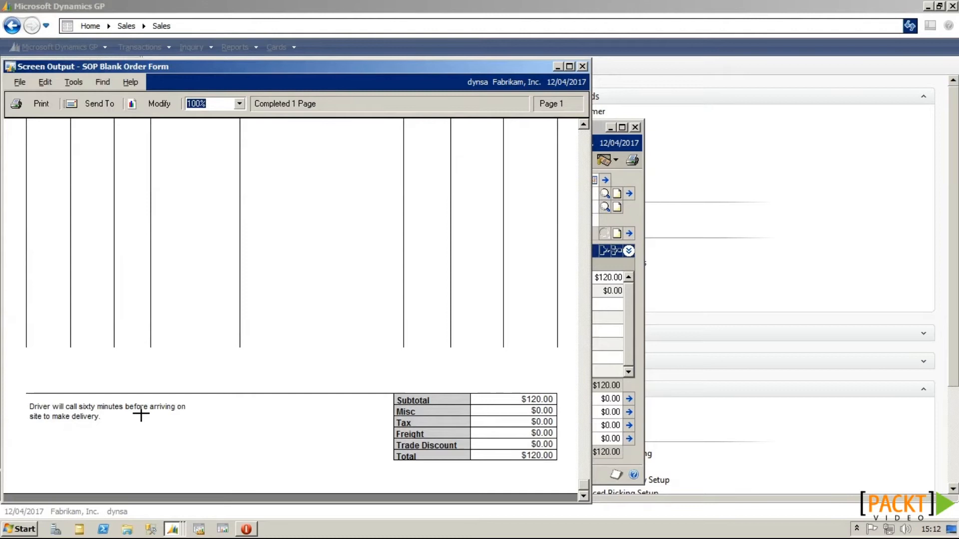
{"action": "scroll", "coordinate": [141, 413], "scroll_direction": "up", "scroll_amount": 10}
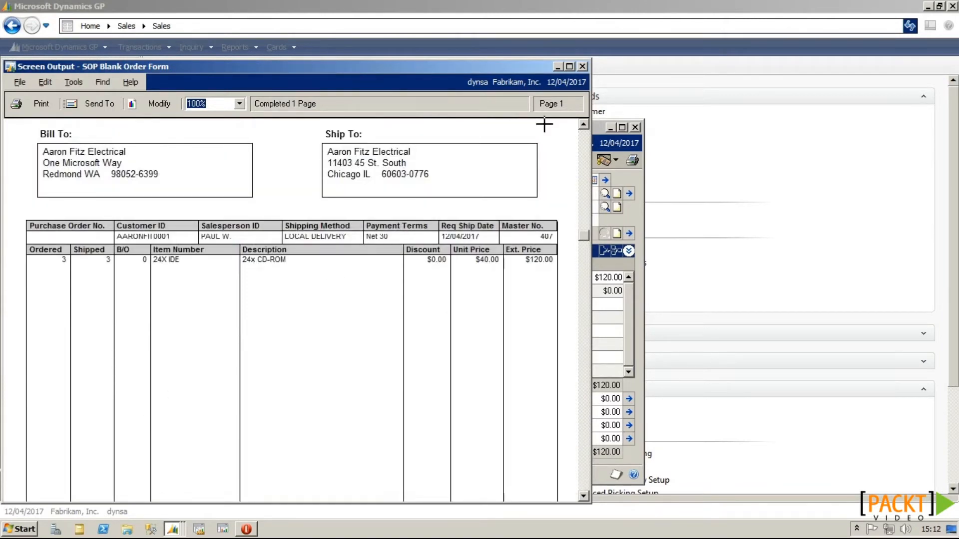
{"action": "left_click", "coordinate": [582, 67]}
{"action": "left_click", "coordinate": [635, 126]}
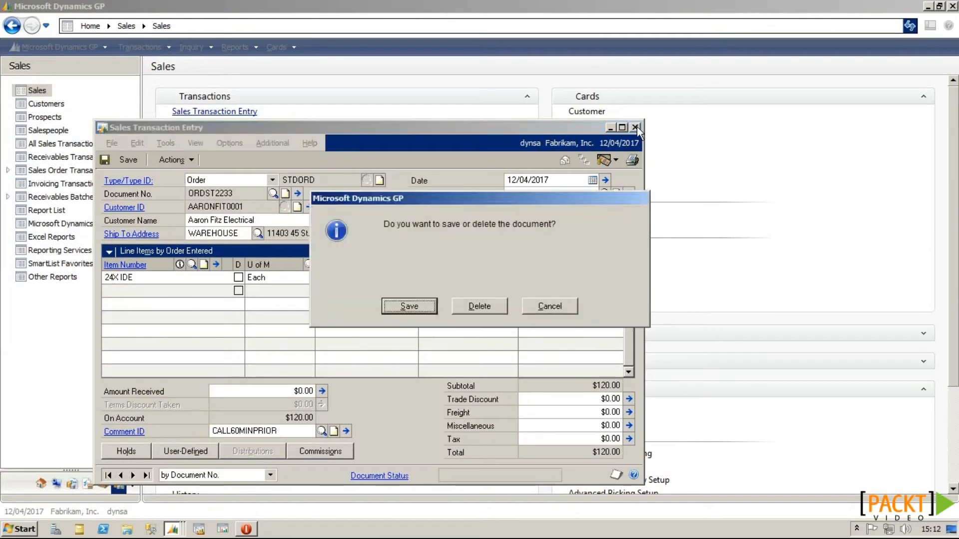
{"action": "left_click", "coordinate": [428, 306]}
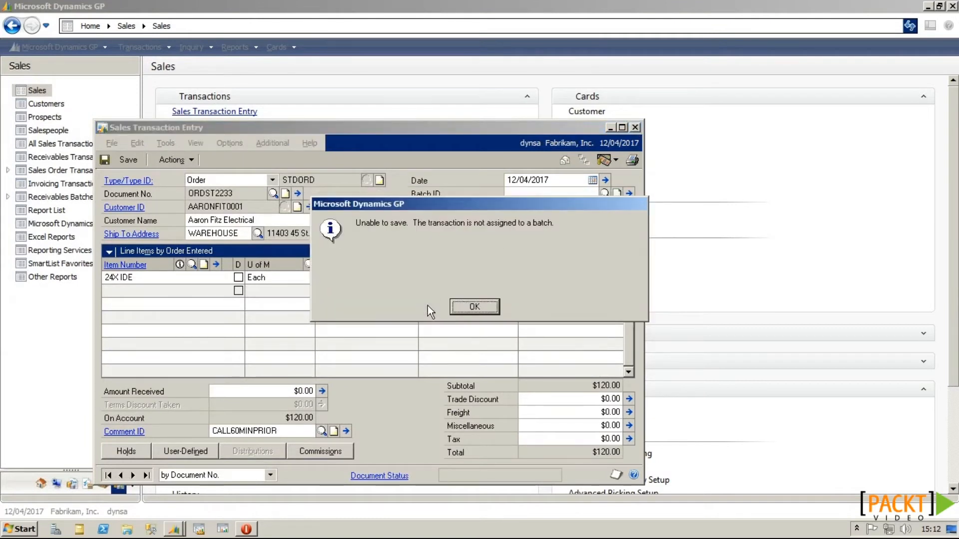
{"action": "left_click", "coordinate": [472, 305]}
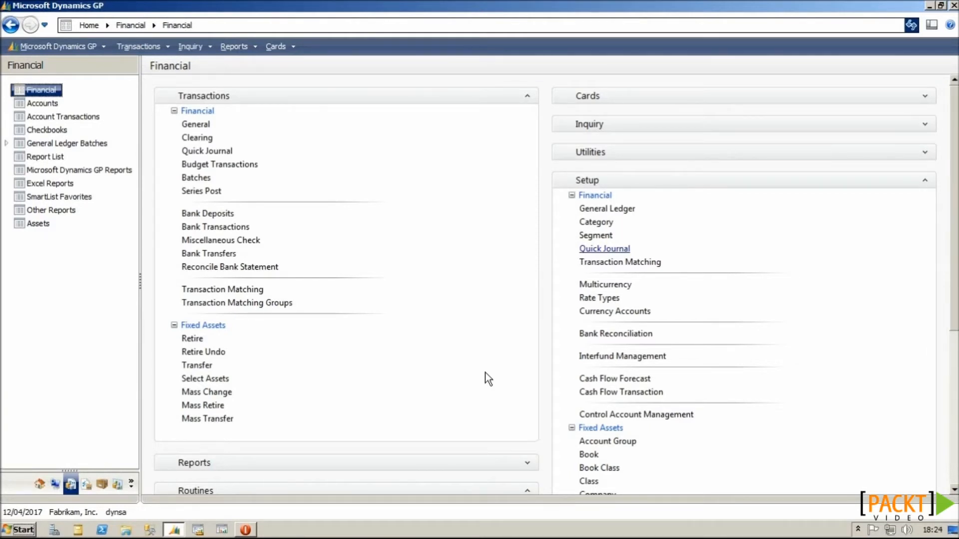
{"action": "left_click", "coordinate": [613, 250]}
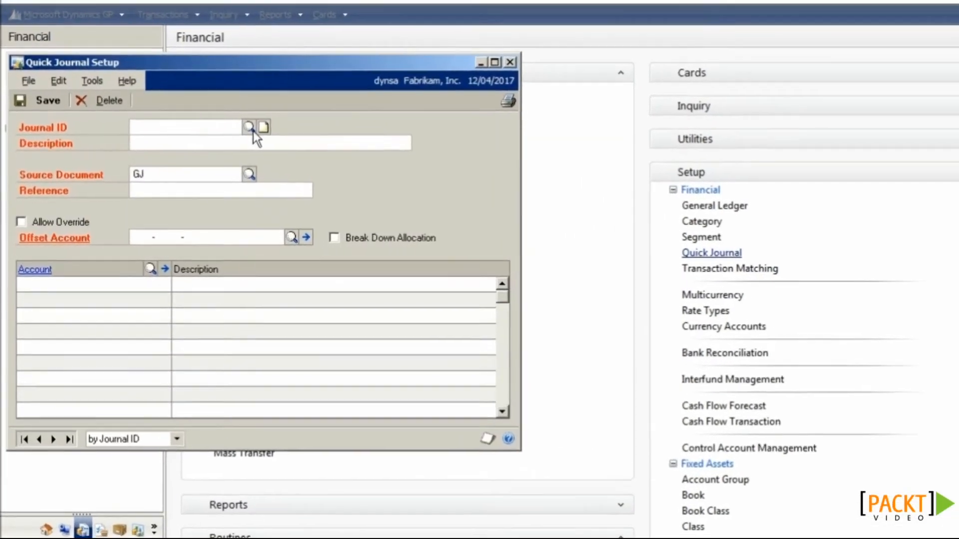
{"action": "left_click", "coordinate": [210, 140]}
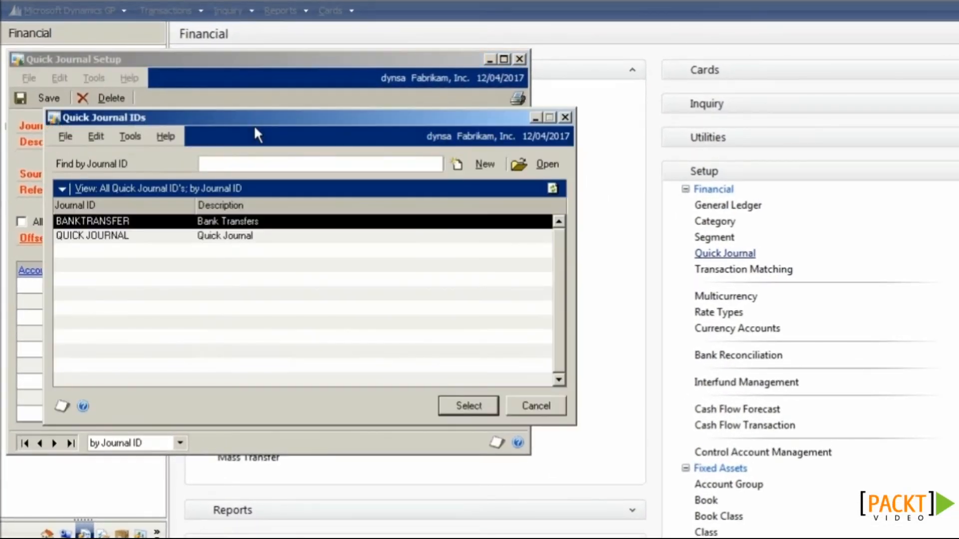
{"action": "double_click", "coordinate": [188, 222]}
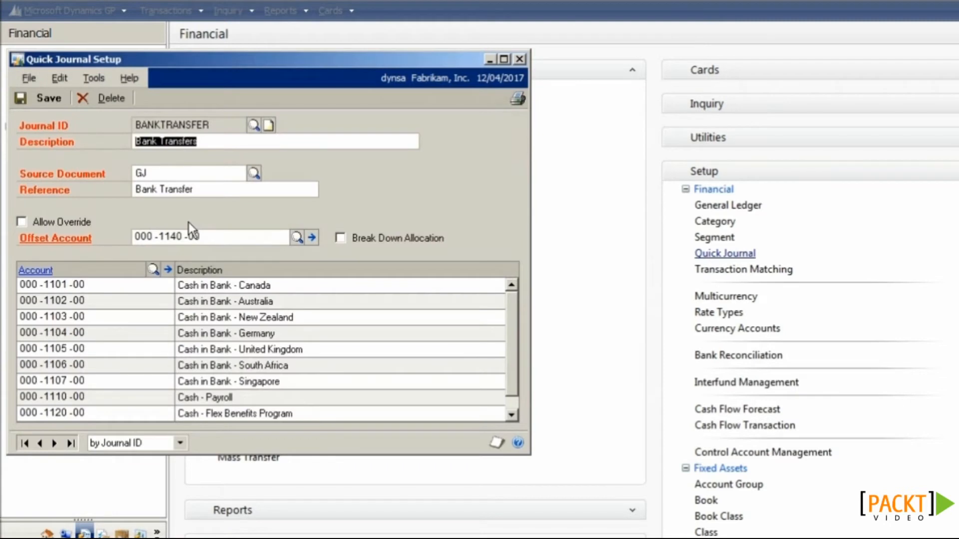
{"action": "left_click", "coordinate": [170, 172]}
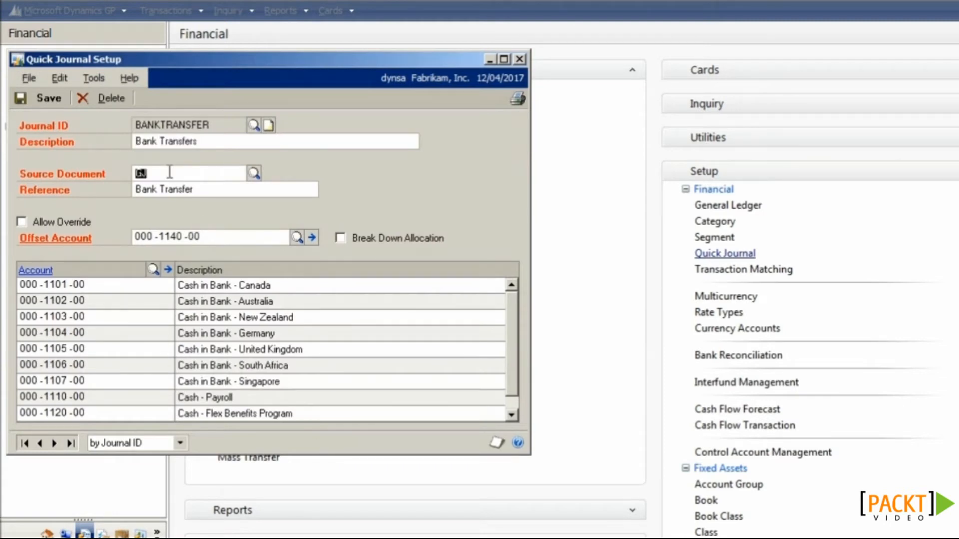
{"action": "left_click", "coordinate": [199, 188]}
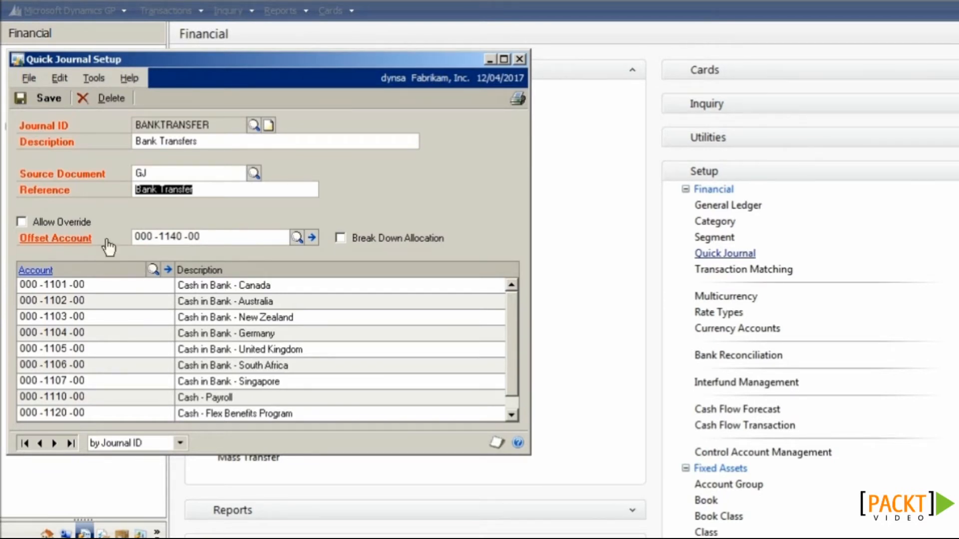
{"action": "left_click", "coordinate": [510, 415]}
{"action": "left_click", "coordinate": [510, 415]}
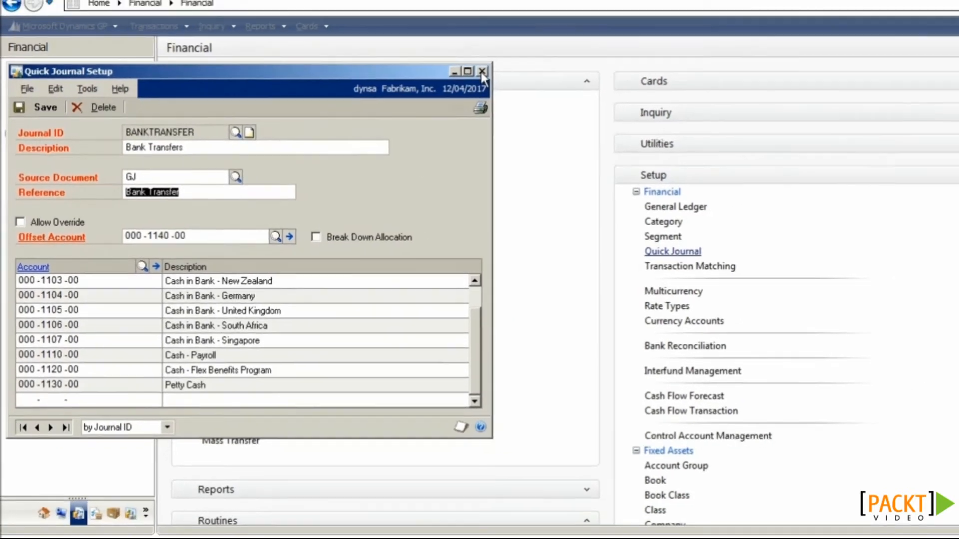
{"action": "left_click", "coordinate": [519, 59]}
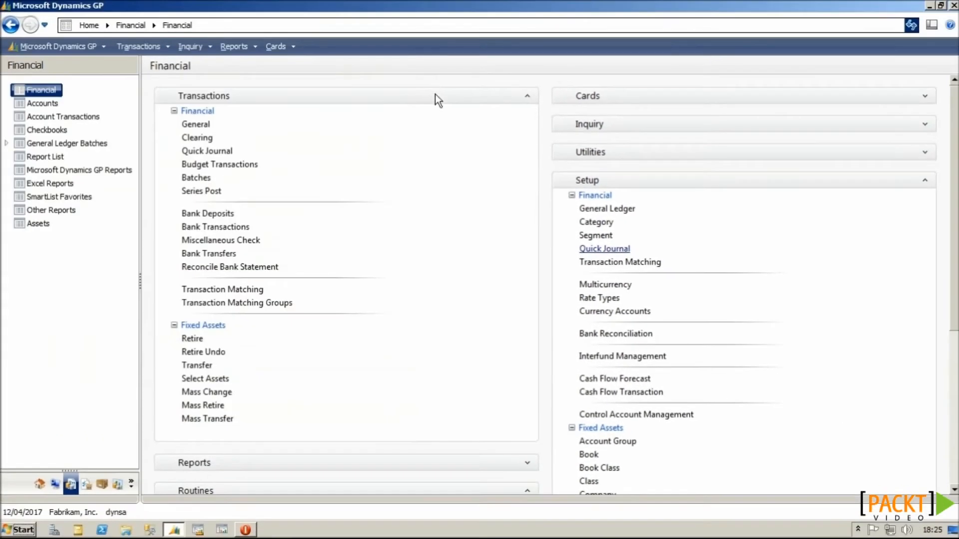
Step: Start a BANKTRANSFER quick journal with reference 'Bank Transfer Apr 2017'
{"action": "left_click", "coordinate": [206, 151]}
{"action": "left_click", "coordinate": [144, 159]}
{"action": "left_click", "coordinate": [165, 159]}
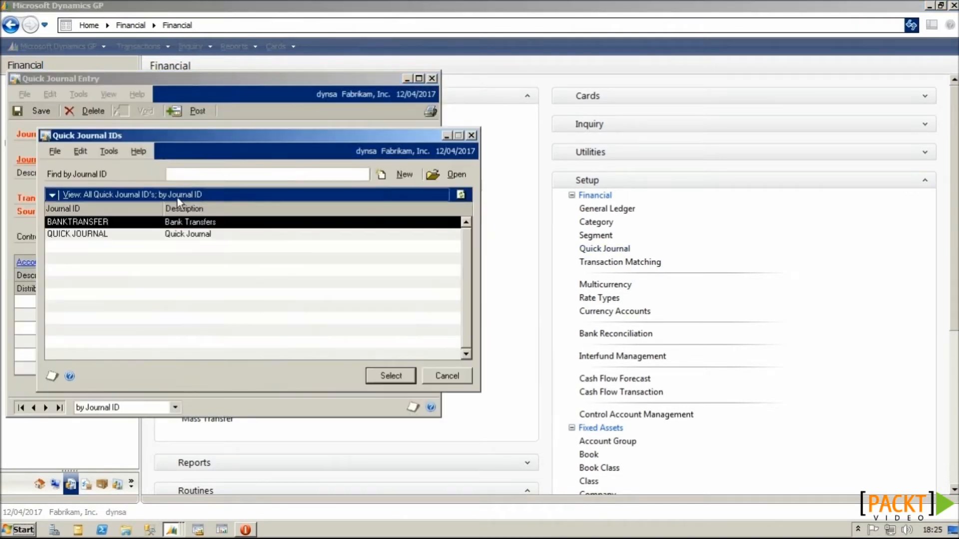
{"action": "double_click", "coordinate": [170, 220]}
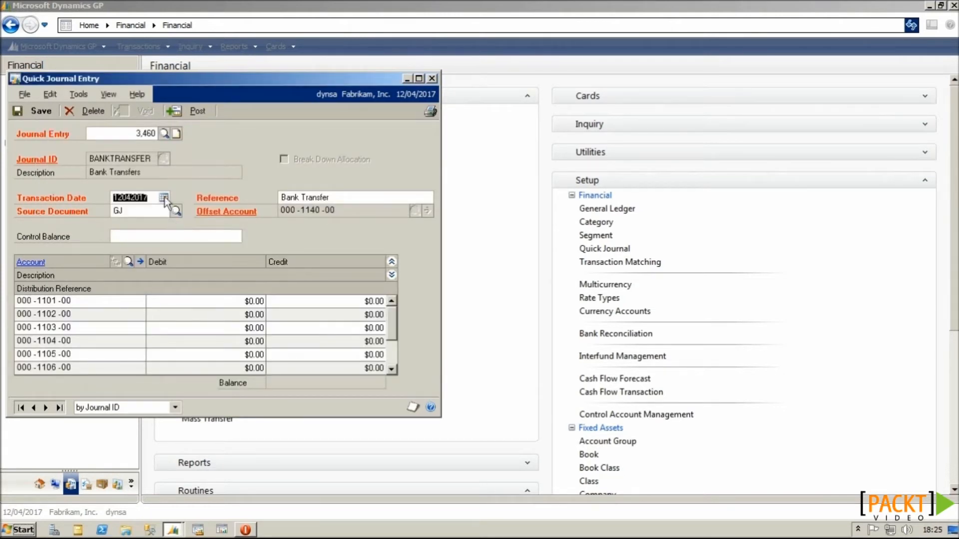
{"action": "left_click", "coordinate": [348, 198]}
{"action": "type", "text": "Apr 2017"}
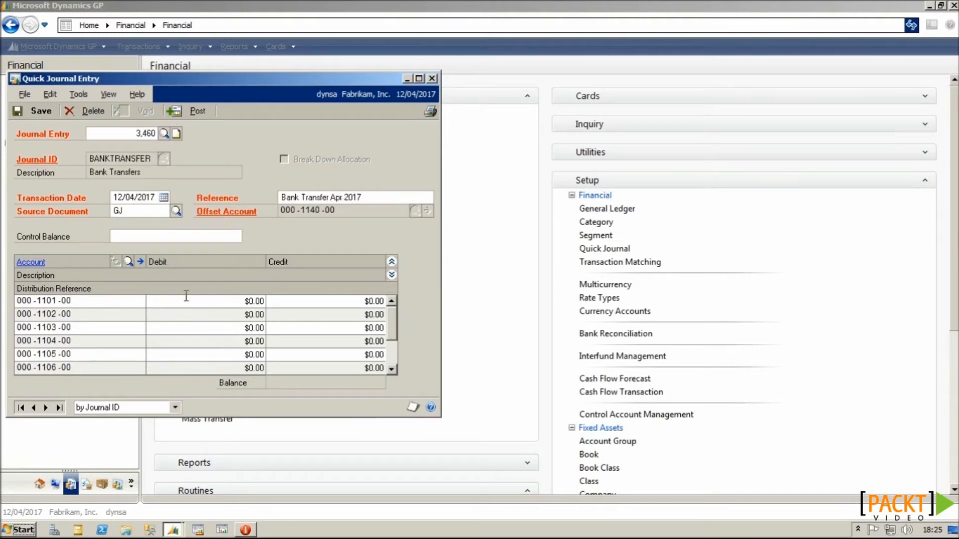
Step: Debit 000-1101-00 $5,000, 000-1102-00 $2,000, 000-1104-00 $3,000; credit 000-1105-00 $5,000
{"action": "left_click", "coordinate": [214, 300]}
{"action": "type", "text": "5000"}
{"action": "left_click", "coordinate": [221, 314]}
{"action": "type", "text": "2000"}
{"action": "left_click", "coordinate": [231, 342]}
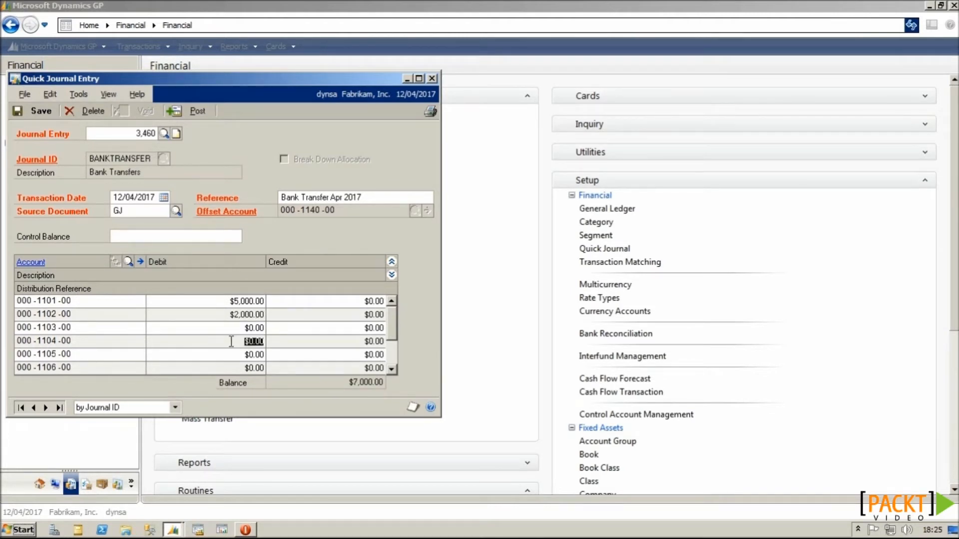
{"action": "type", "text": "3,000.00"}
{"action": "left_click", "coordinate": [282, 356]}
{"action": "type", "text": "5,000.00"}
{"action": "left_click", "coordinate": [369, 369]}
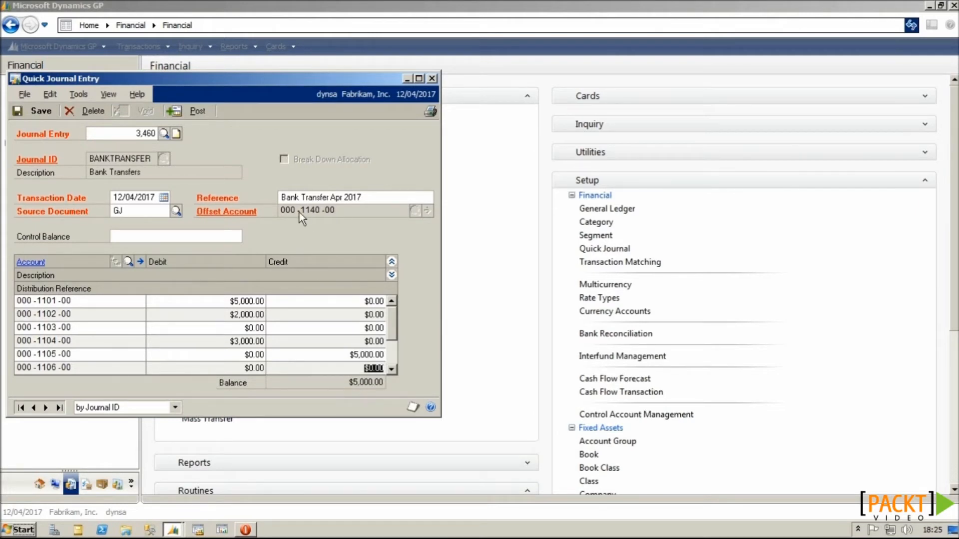
Step: Post quick journal entry 3,460 and review its $10,000 posting report on screen before closing it
{"action": "left_click", "coordinate": [198, 112]}
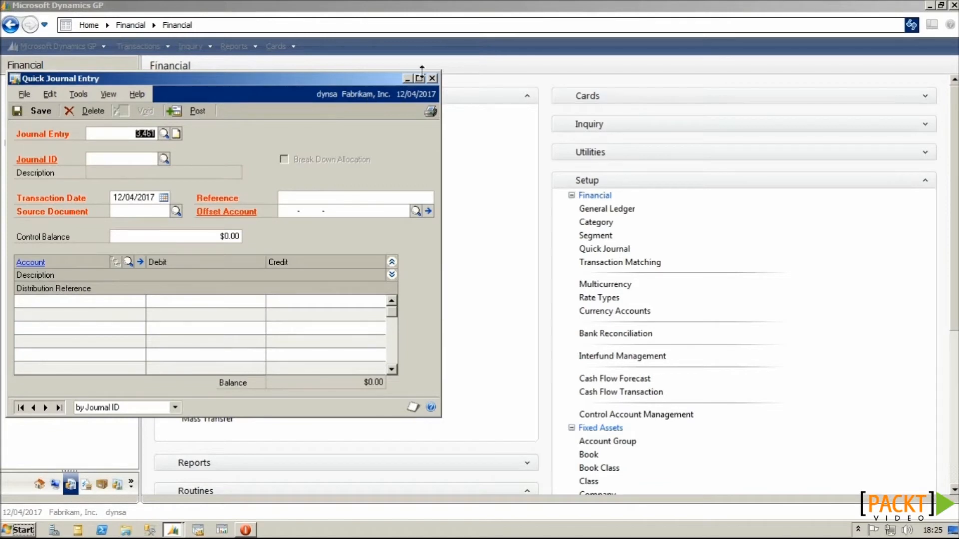
{"action": "left_click", "coordinate": [371, 268]}
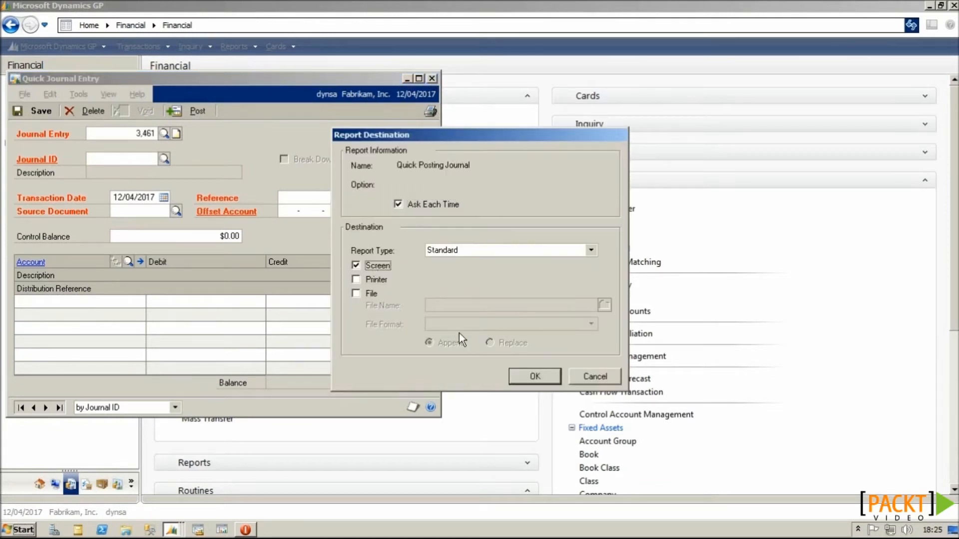
{"action": "left_click", "coordinate": [534, 376]}
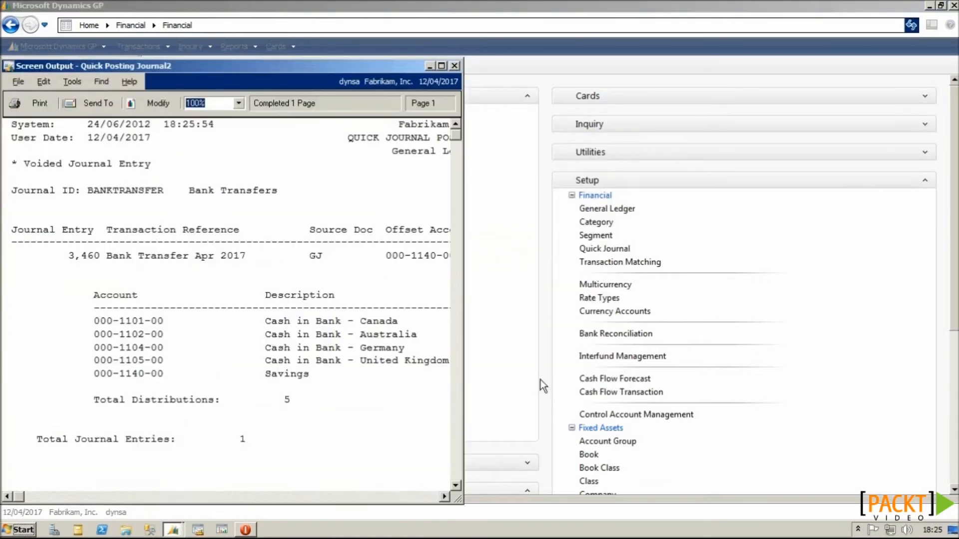
{"action": "left_click", "coordinate": [447, 69]}
{"action": "left_click", "coordinate": [728, 314]}
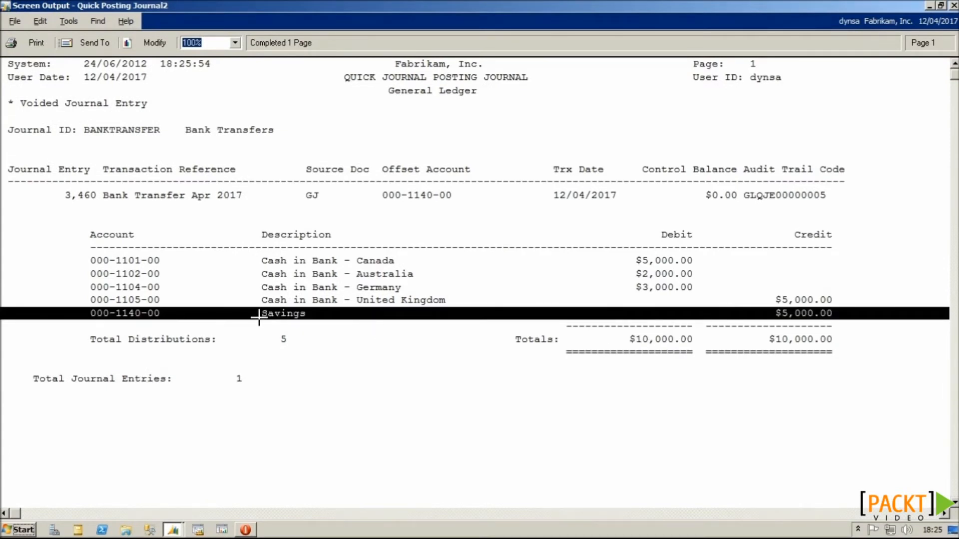
{"action": "left_click", "coordinate": [953, 6]}
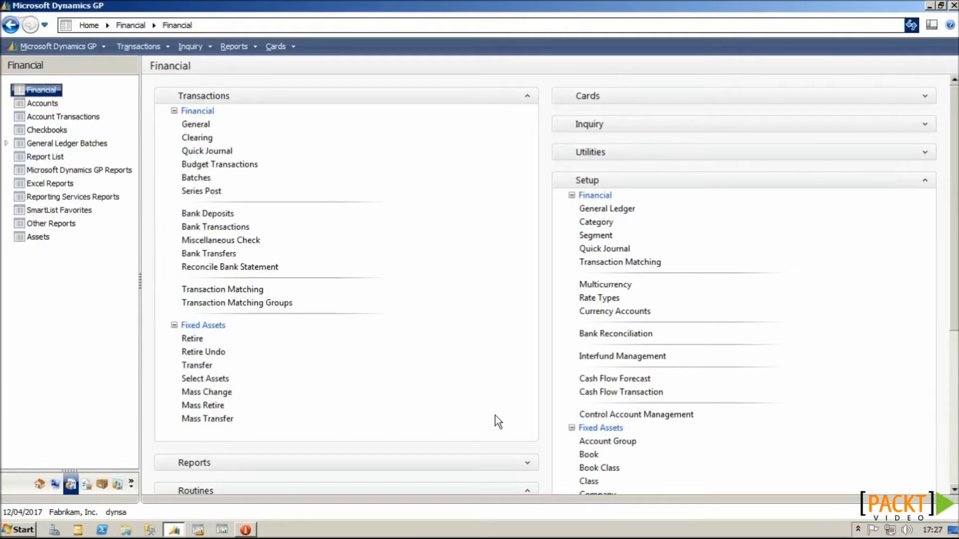
Step: Create the general ledger batch BANKTRANSFER with a Monthly recurring frequency
{"action": "left_click", "coordinate": [209, 178]}
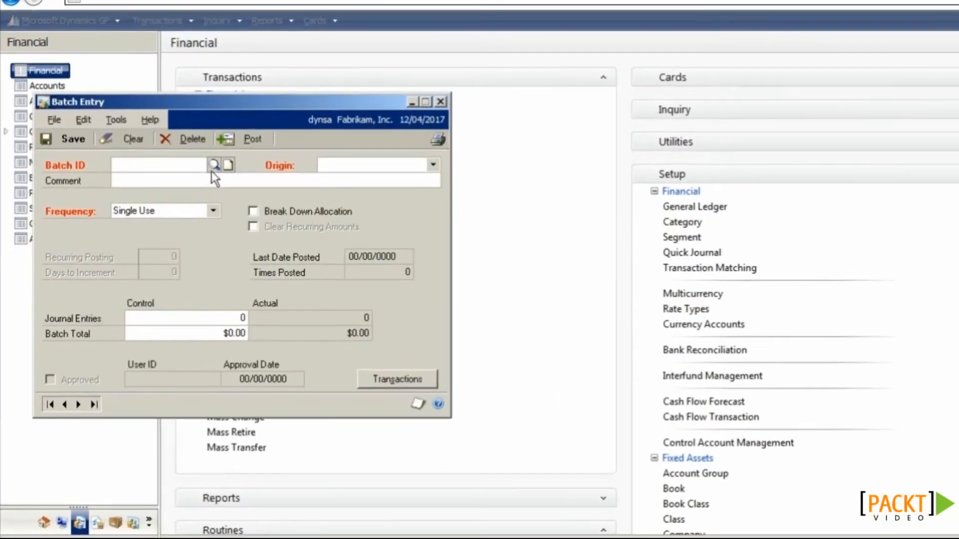
{"action": "type", "text": "BANKTRANSFER"}
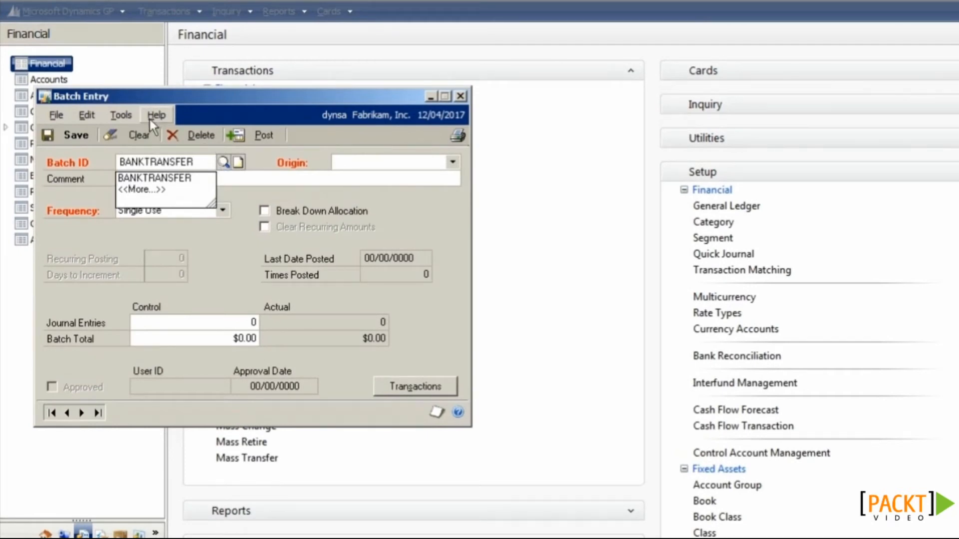
{"action": "key", "text": "Tab"}
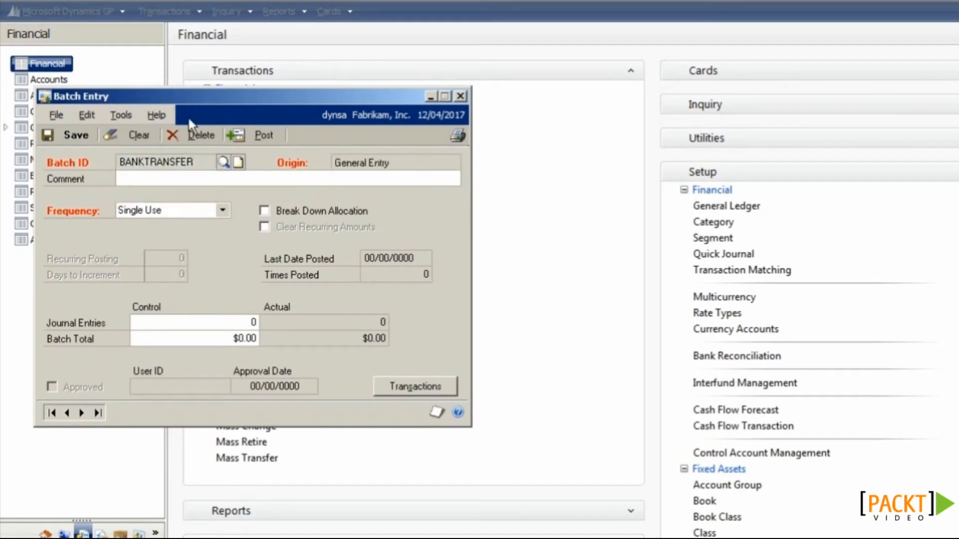
{"action": "left_click", "coordinate": [222, 210]}
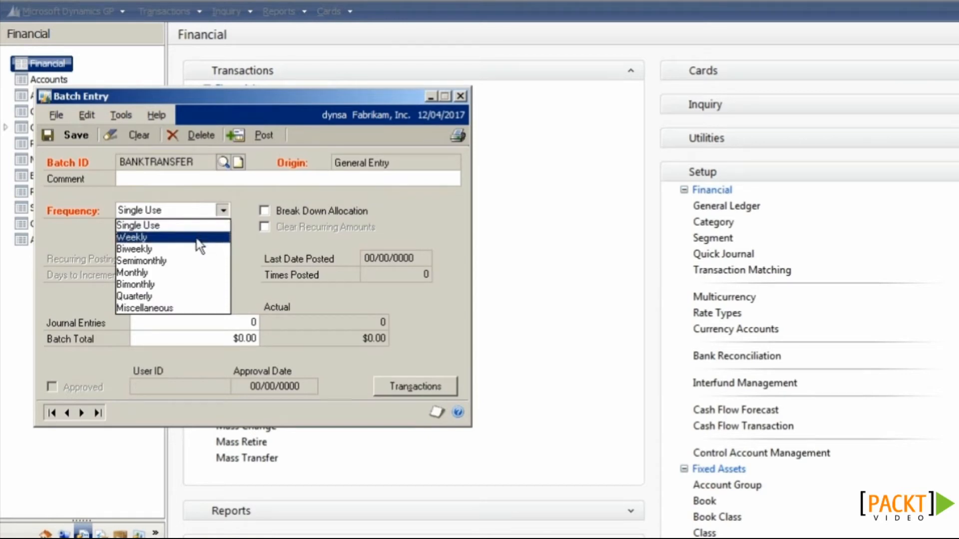
{"action": "left_click", "coordinate": [196, 280]}
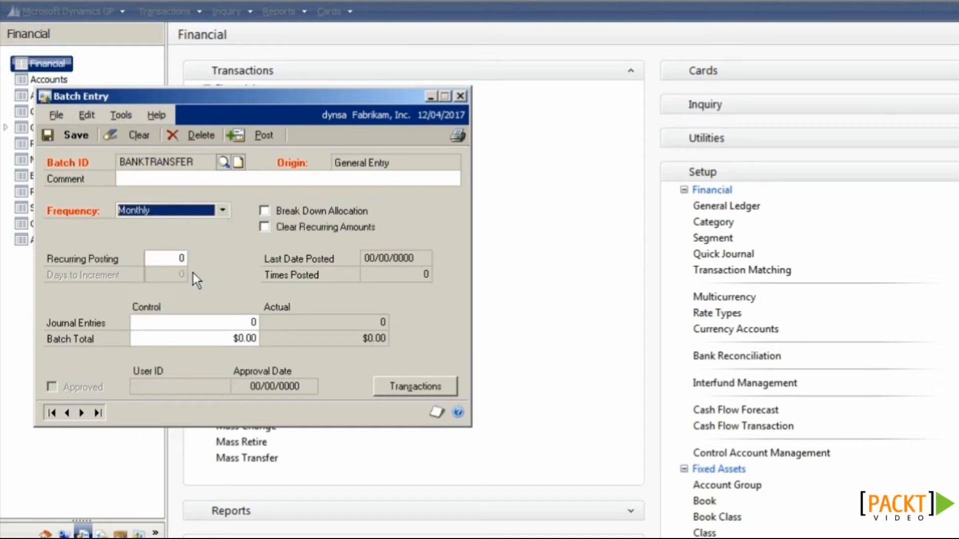
Step: Set recurring postings to 0, check Clear Recurring Amounts, and start a journal entry in the batch
{"action": "left_click", "coordinate": [169, 260]}
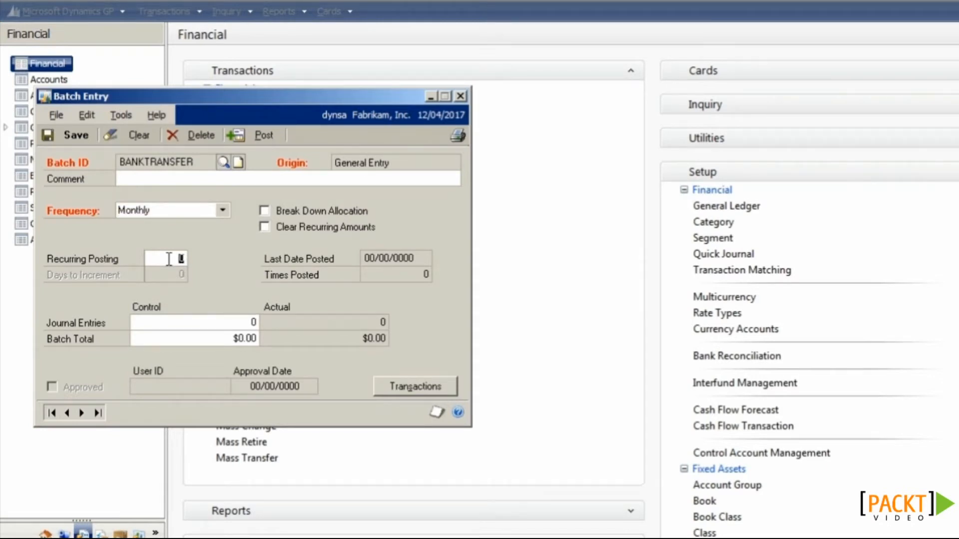
{"action": "type", "text": "12"}
{"action": "key", "text": "BackSpace"}
{"action": "key", "text": "BackSpace"}
{"action": "type", "text": "0"}
{"action": "left_click", "coordinate": [293, 228]}
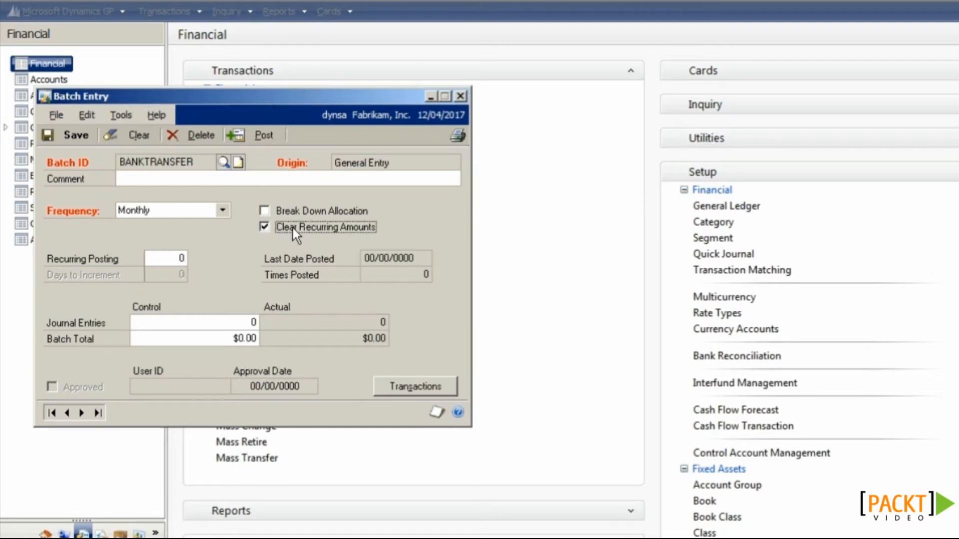
{"action": "left_click", "coordinate": [394, 389]}
{"action": "left_click", "coordinate": [253, 213]}
Step: Enter reference 'Bank Transfer' and credit Savings account 000-1140-00 for $10,000
{"action": "type", "text": "Bank Transfer"}
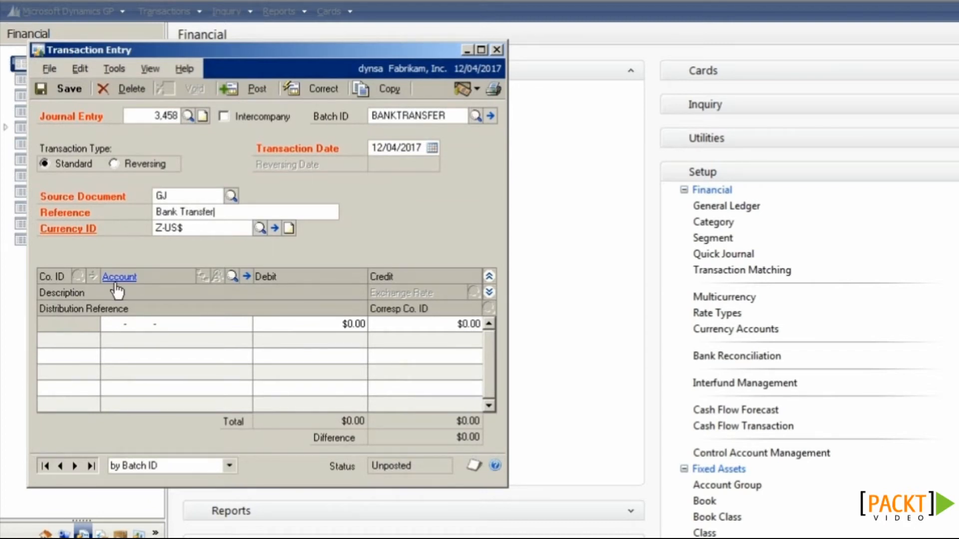
{"action": "left_click", "coordinate": [232, 278]}
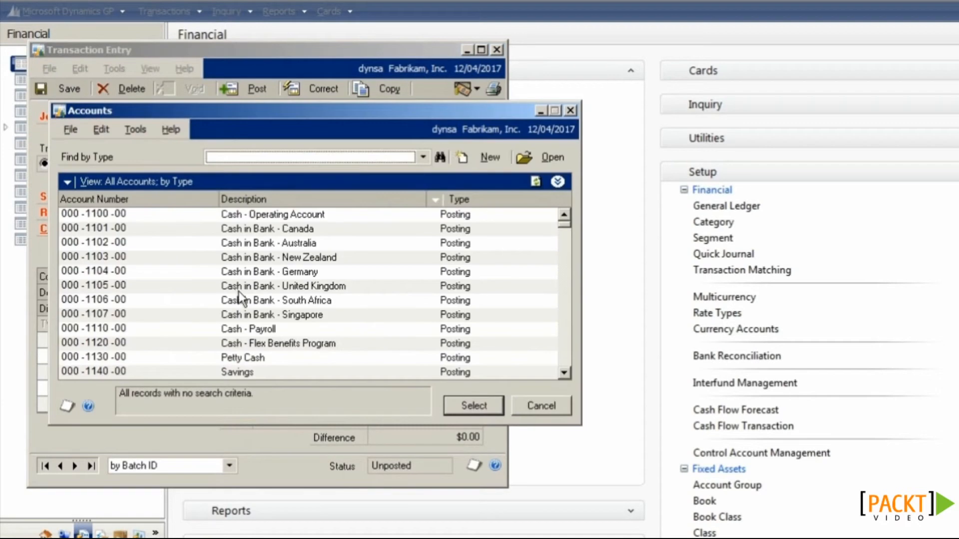
{"action": "double_click", "coordinate": [247, 372]}
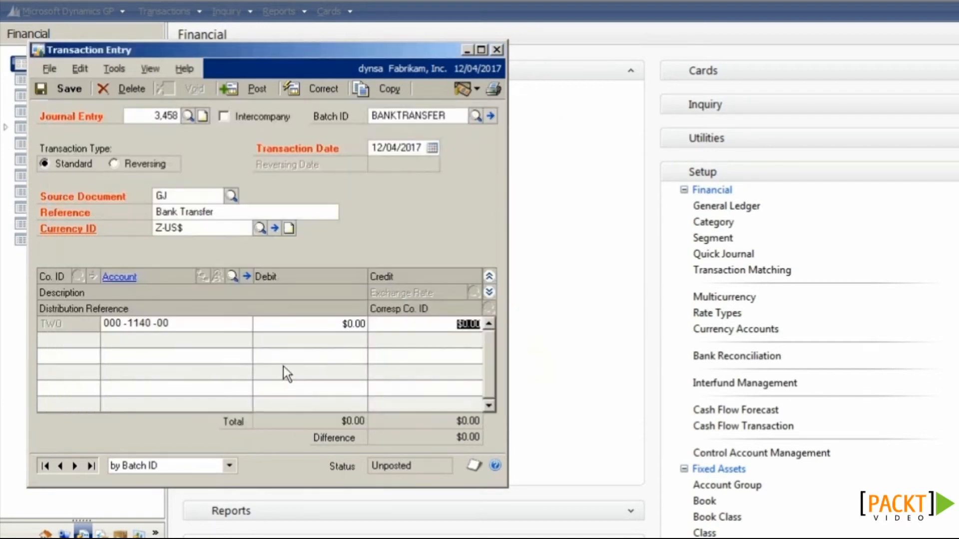
{"action": "type", "text": "10000"}
{"action": "key", "text": "Tab"}
Step: Debit Cash in Bank - Germany $5,000 and add a Cash in Bank - United Kingdom line
{"action": "left_click", "coordinate": [231, 277]}
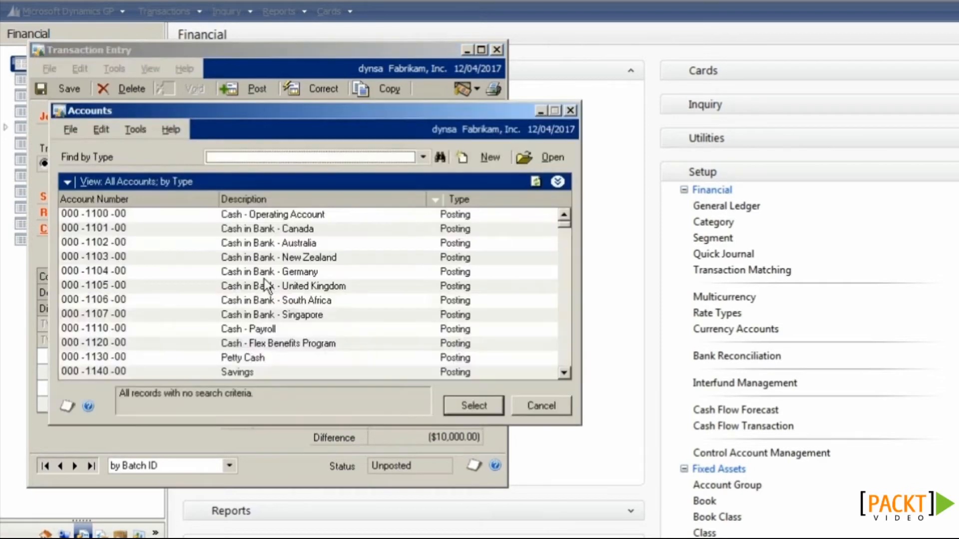
{"action": "double_click", "coordinate": [297, 273]}
{"action": "type", "text": "5,000"}
{"action": "key", "text": "Tab"}
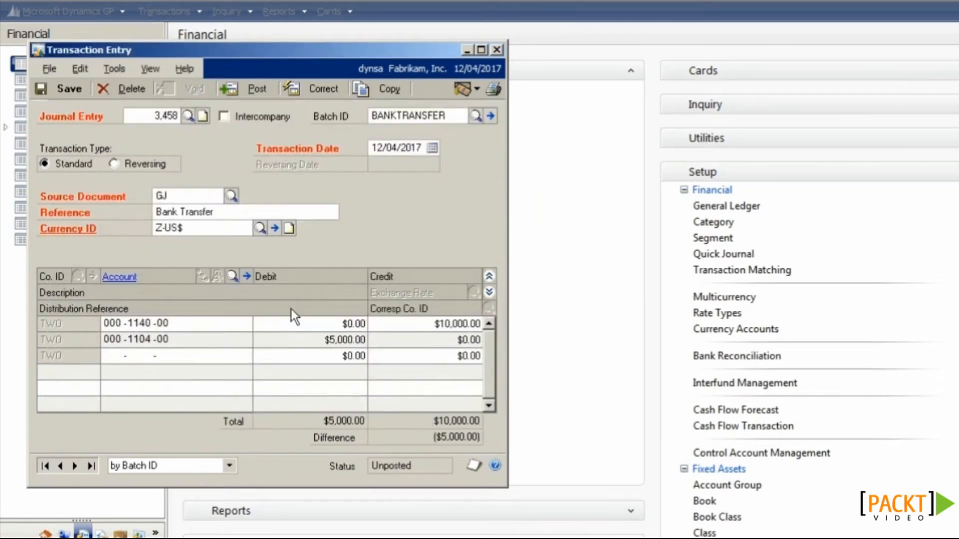
{"action": "left_click", "coordinate": [232, 278]}
{"action": "double_click", "coordinate": [296, 284]}
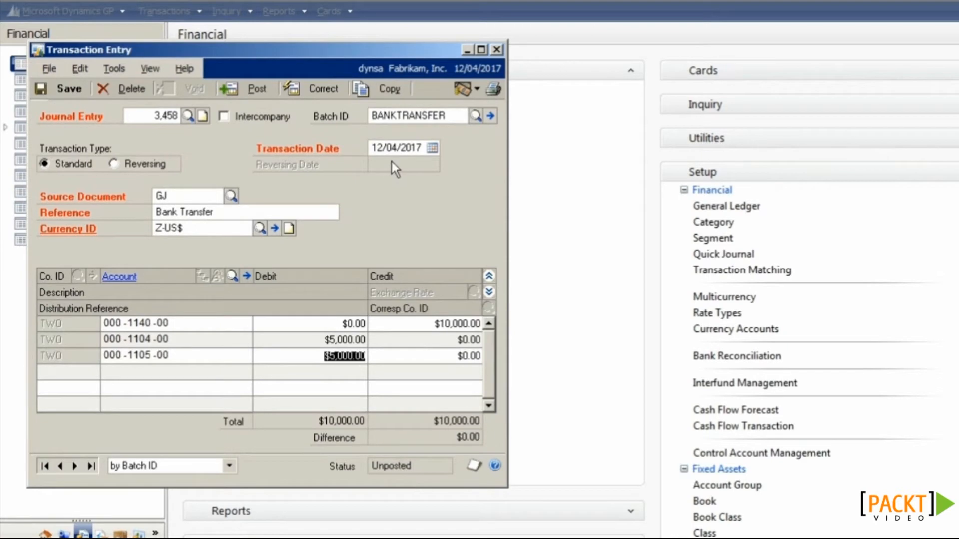
Step: Save the balanced journal entry and reload the BANKTRANSFER batch, now totalling $20,000.00
{"action": "left_click", "coordinate": [70, 89]}
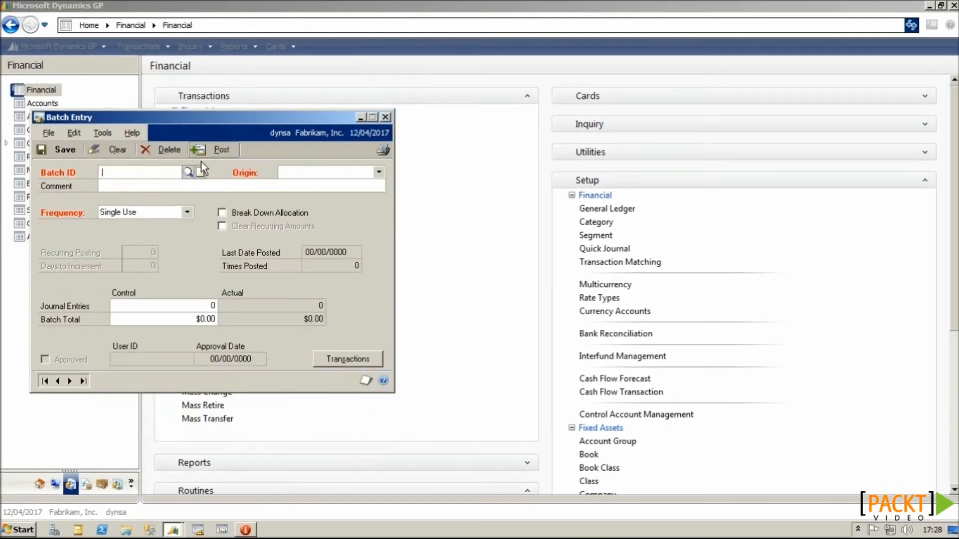
{"action": "type", "text": "BANK"}
{"action": "key", "text": "Down"}
{"action": "key", "text": "Tab"}
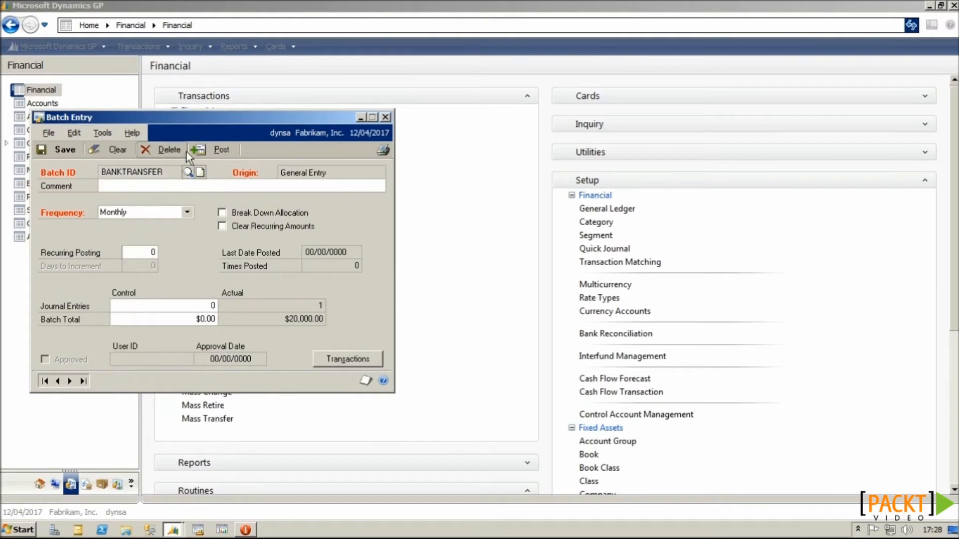
Step: Post the BANKTRANSFER batch without a posting report and reload it
{"action": "left_click", "coordinate": [219, 150]}
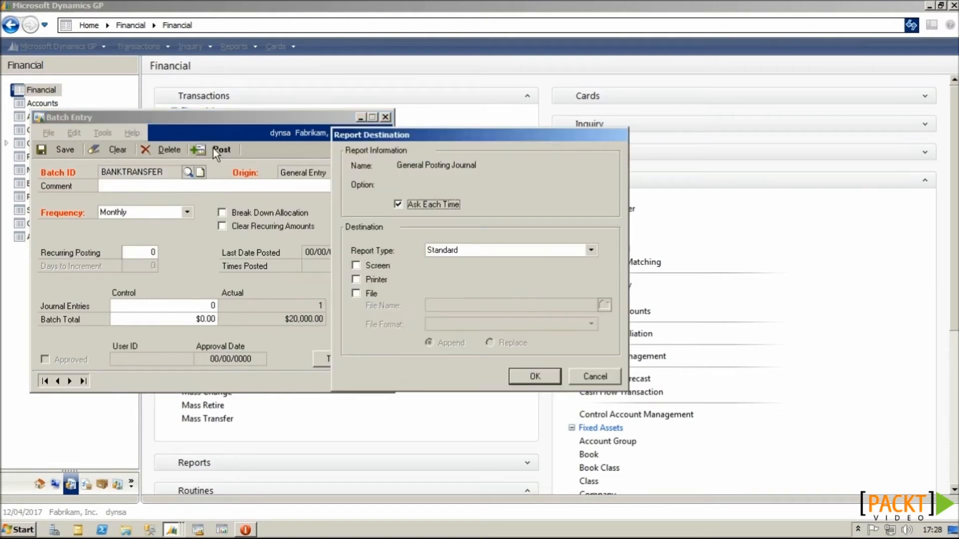
{"action": "left_click", "coordinate": [580, 379]}
{"action": "left_click", "coordinate": [188, 173]}
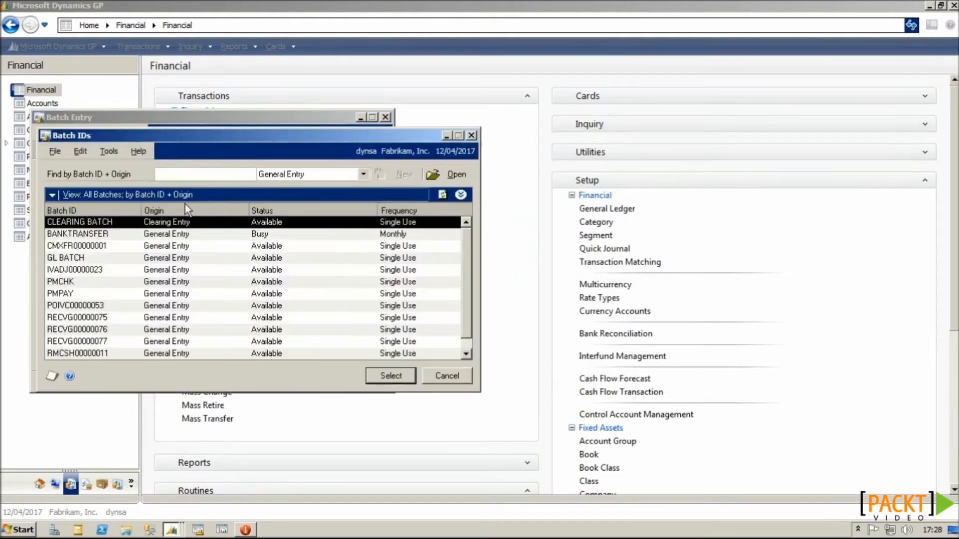
{"action": "double_click", "coordinate": [161, 233]}
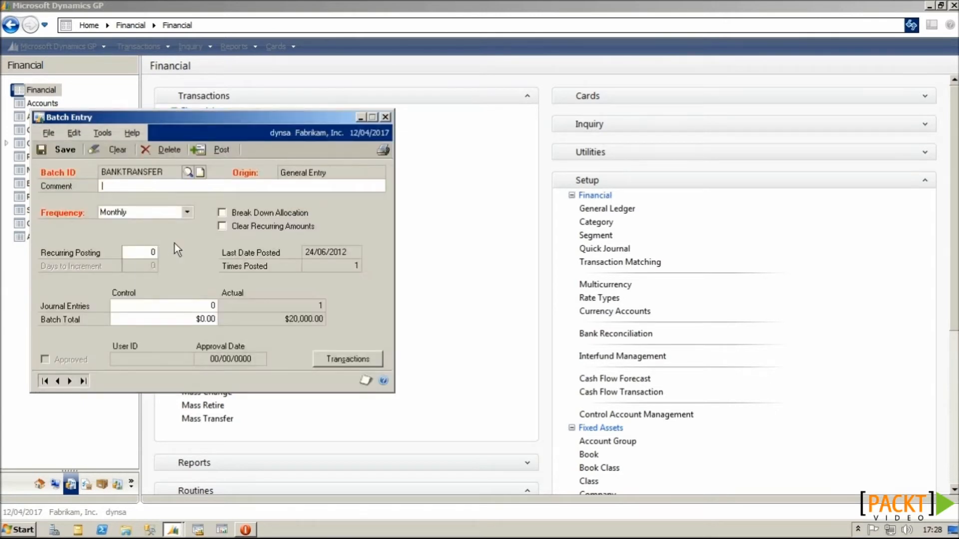
Step: Confirm journal entry 3,458 rolled forward to 12/05/2017, then close it and reload BANKTRANSFER
{"action": "left_click", "coordinate": [342, 361]}
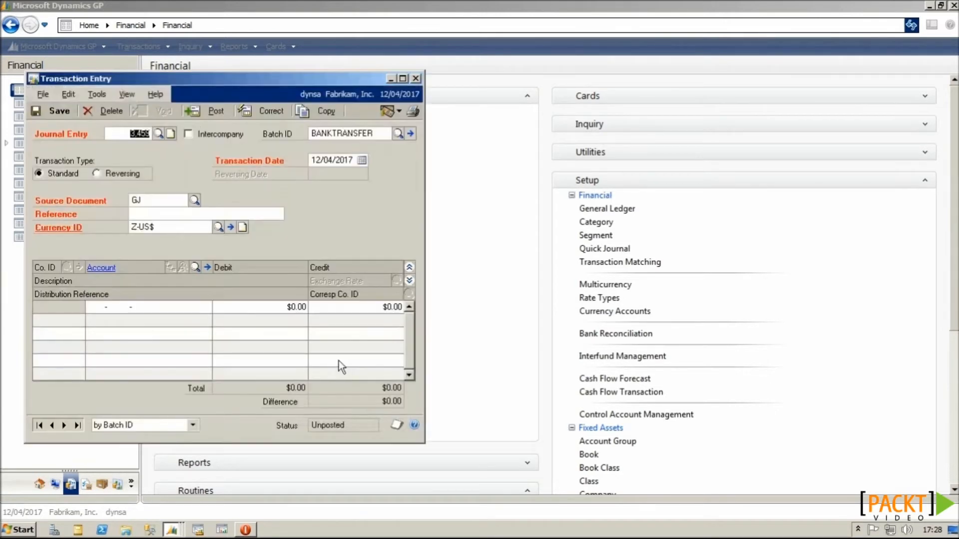
{"action": "left_click", "coordinate": [53, 425]}
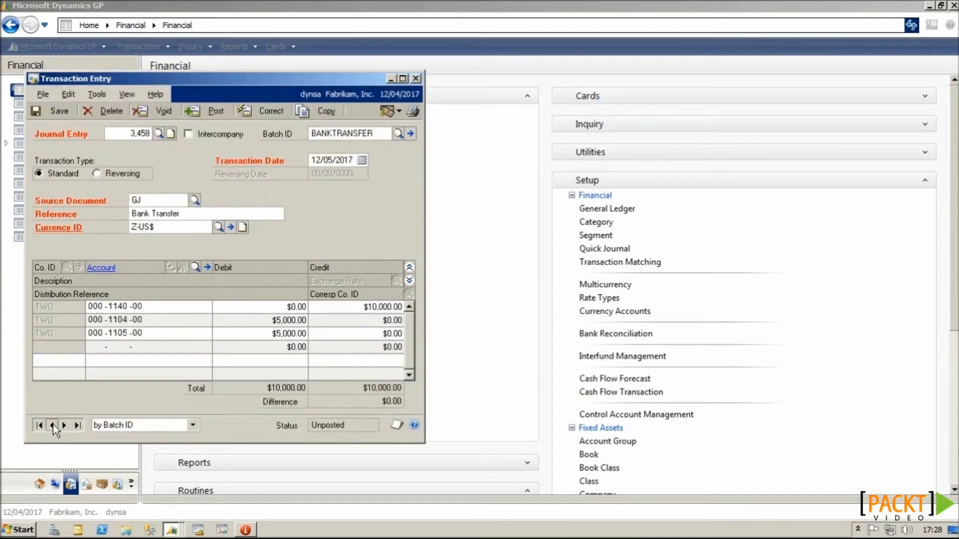
{"action": "left_click", "coordinate": [338, 161]}
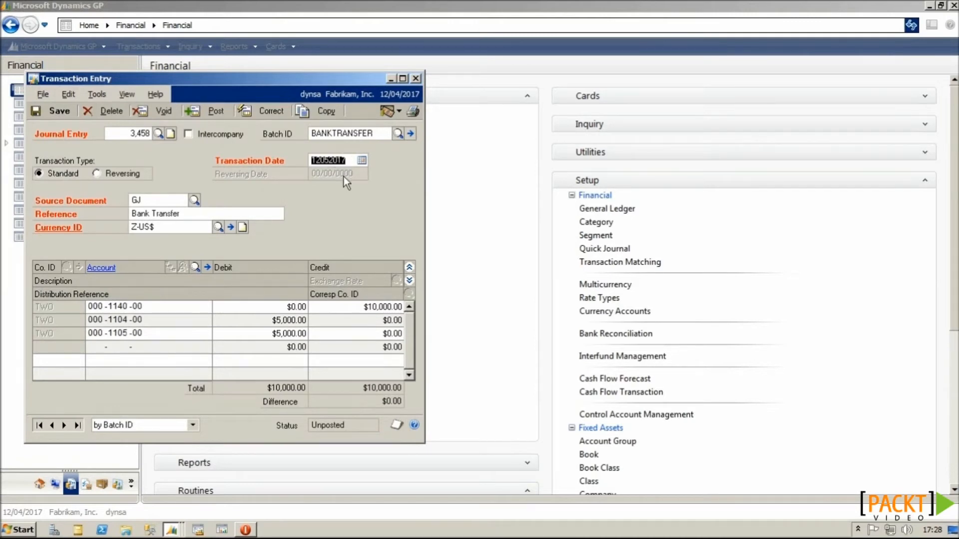
{"action": "left_click", "coordinate": [416, 78]}
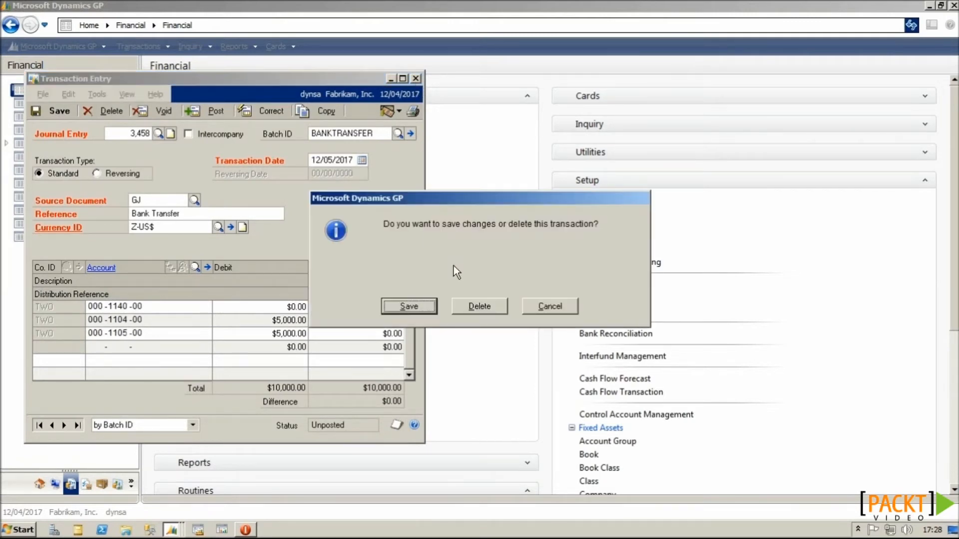
{"action": "left_click", "coordinate": [419, 307]}
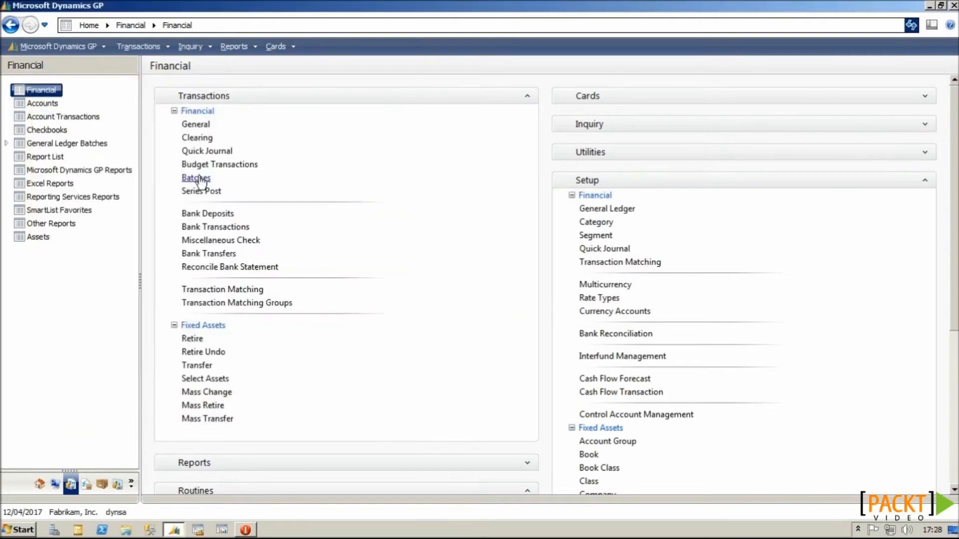
{"action": "left_click", "coordinate": [188, 172]}
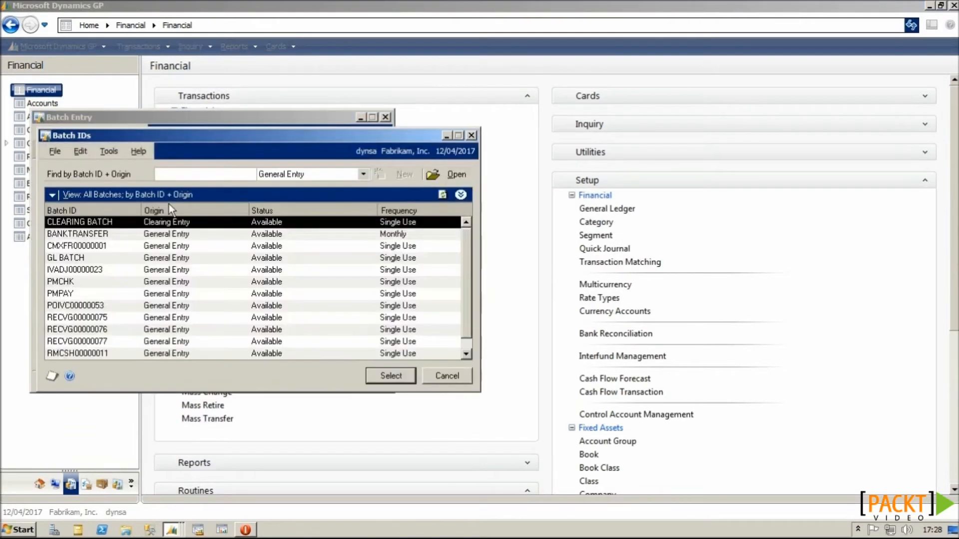
{"action": "double_click", "coordinate": [145, 232]}
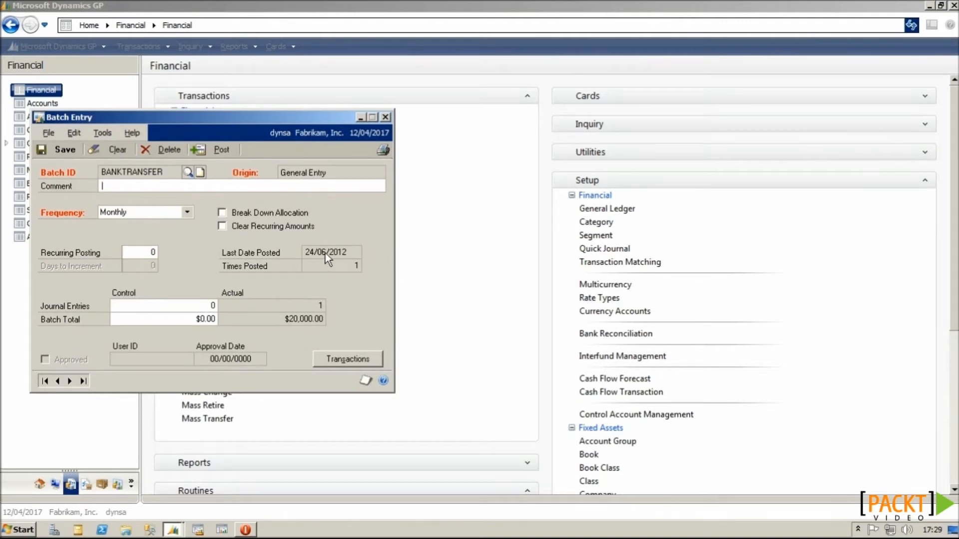
Step: Close Batch Entry and open SmartList's Financial > Account Transactions list
{"action": "left_click", "coordinate": [385, 117]}
{"action": "left_click", "coordinate": [58, 47]}
{"action": "left_click", "coordinate": [76, 149]}
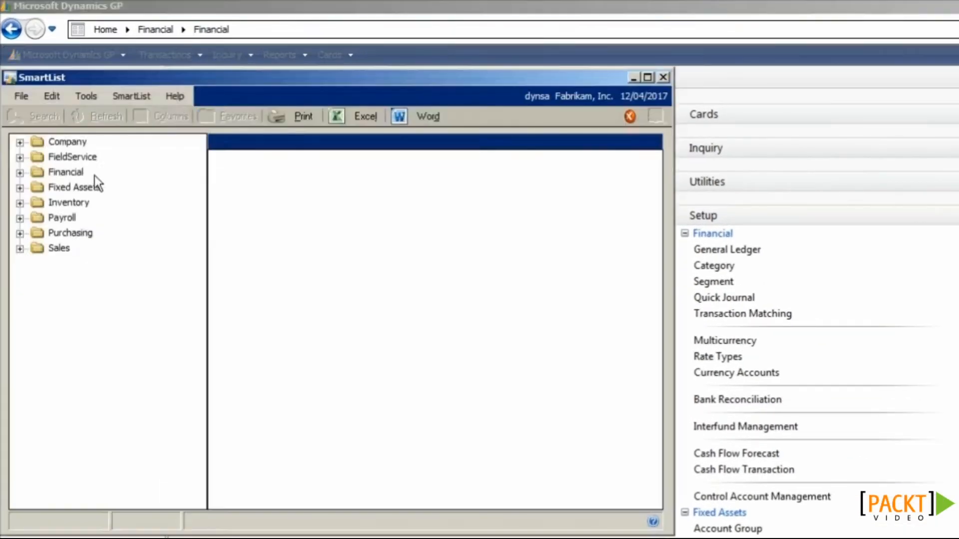
{"action": "left_click", "coordinate": [19, 173]}
{"action": "left_click", "coordinate": [37, 188]}
{"action": "left_click", "coordinate": [37, 187]}
{"action": "left_click", "coordinate": [37, 204]}
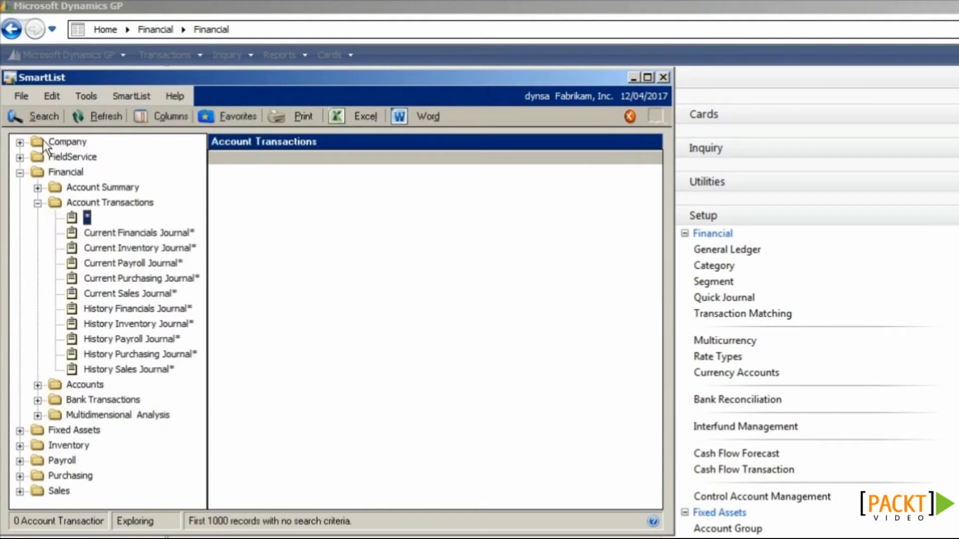
Step: Search account transactions where Journal Entry is equal to 3458
{"action": "left_click", "coordinate": [44, 116]}
{"action": "type", "text": "journal entry"}
{"action": "key", "text": "Tab"}
{"action": "type", "text": "jo"}
{"action": "key", "text": "Return"}
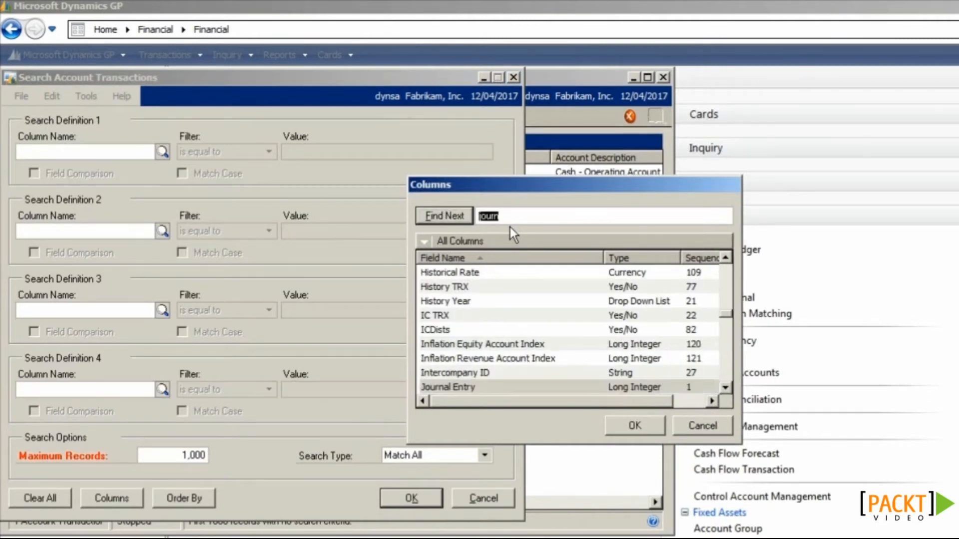
{"action": "left_click", "coordinate": [642, 424]}
{"action": "left_click", "coordinate": [295, 152]}
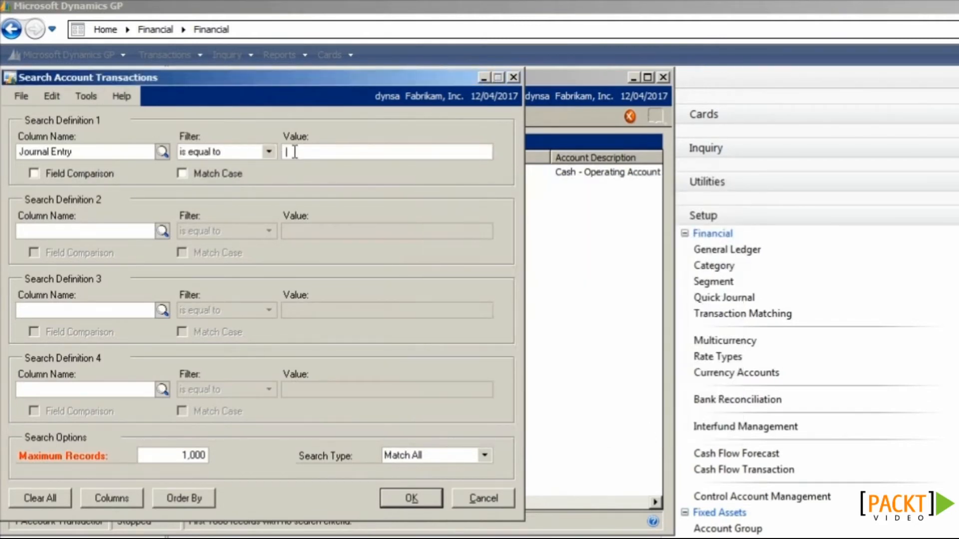
{"action": "type", "text": "3458"}
{"action": "left_click", "coordinate": [400, 500]}
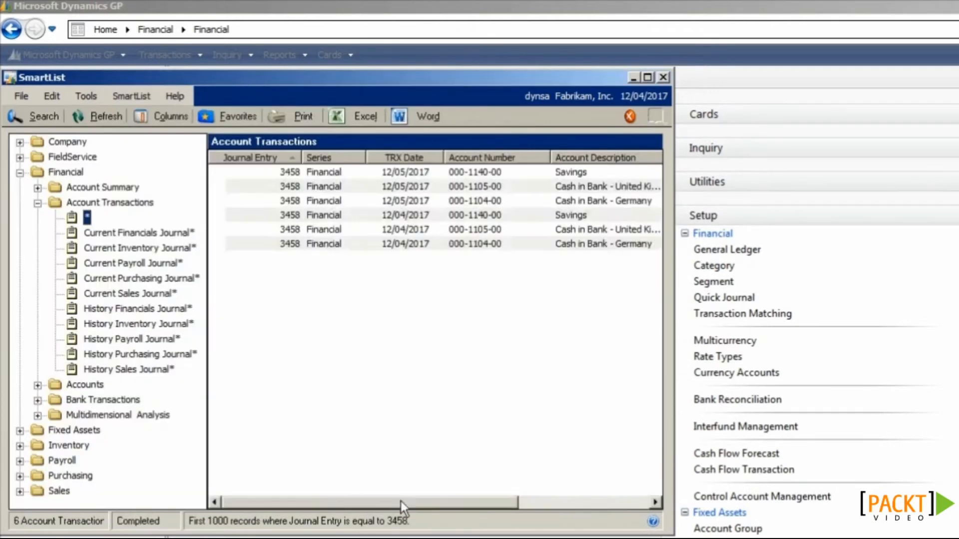
Step: Widen SmartList to show Credit and Debit columns and review the six 12/04 and 12/05/2017 lines
{"action": "left_click_drag", "start_coordinate": [669, 281], "coordinate": [858, 230]}
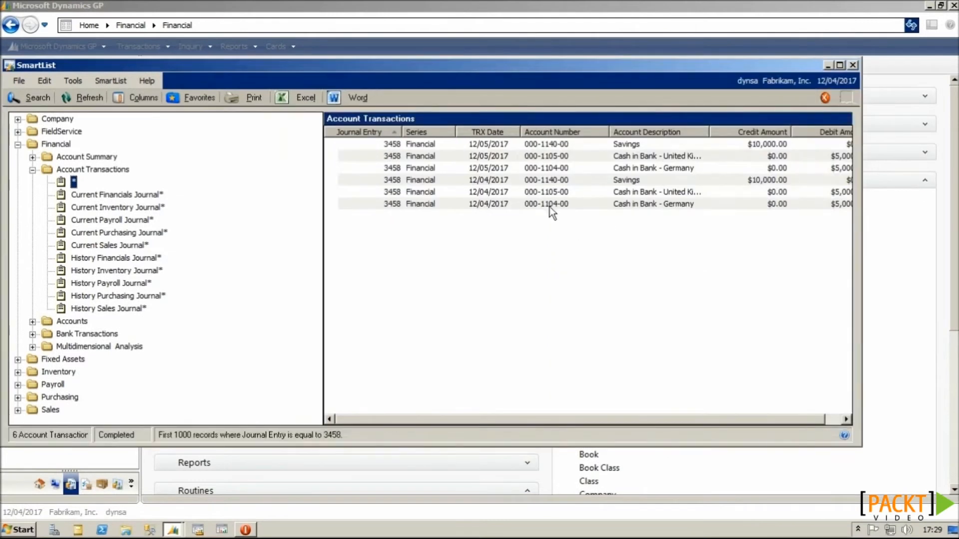
{"action": "left_click", "coordinate": [491, 204]}
{"action": "left_click", "coordinate": [492, 192]}
{"action": "left_click", "coordinate": [481, 180]}
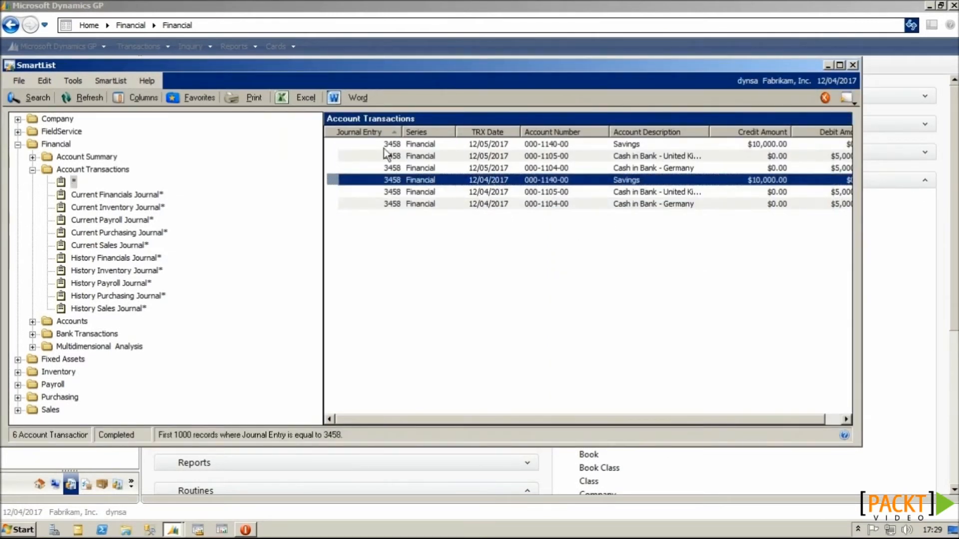
{"action": "left_click", "coordinate": [394, 168]}
{"action": "left_click", "coordinate": [396, 158]}
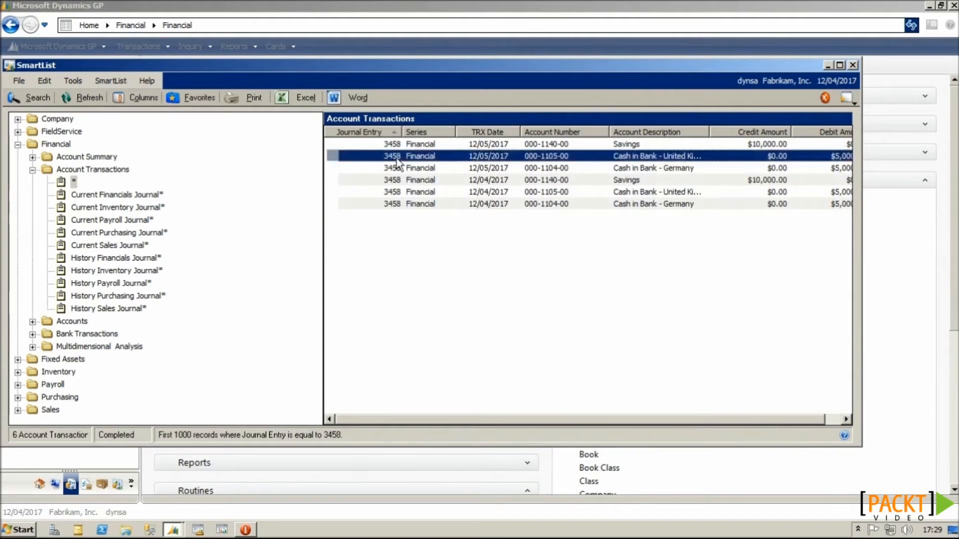
{"action": "left_click", "coordinate": [400, 149]}
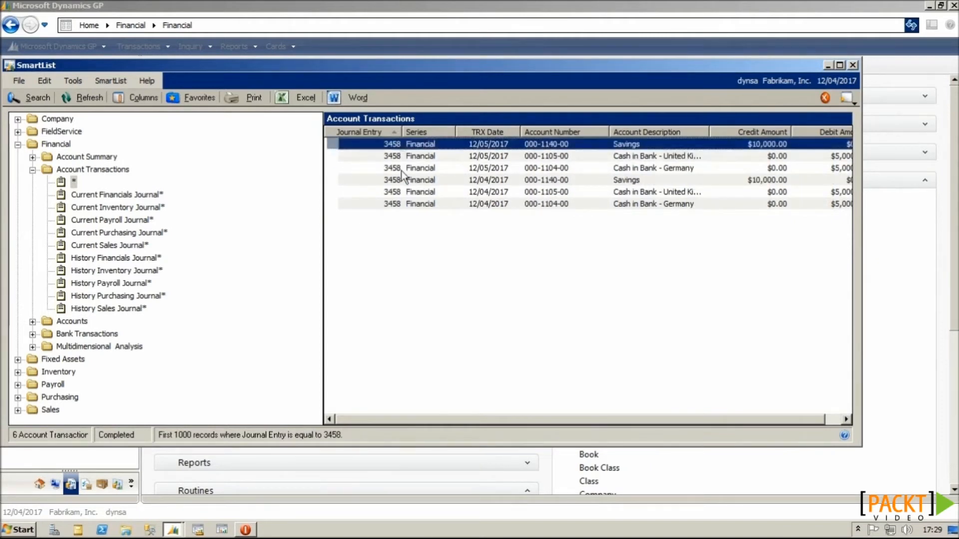
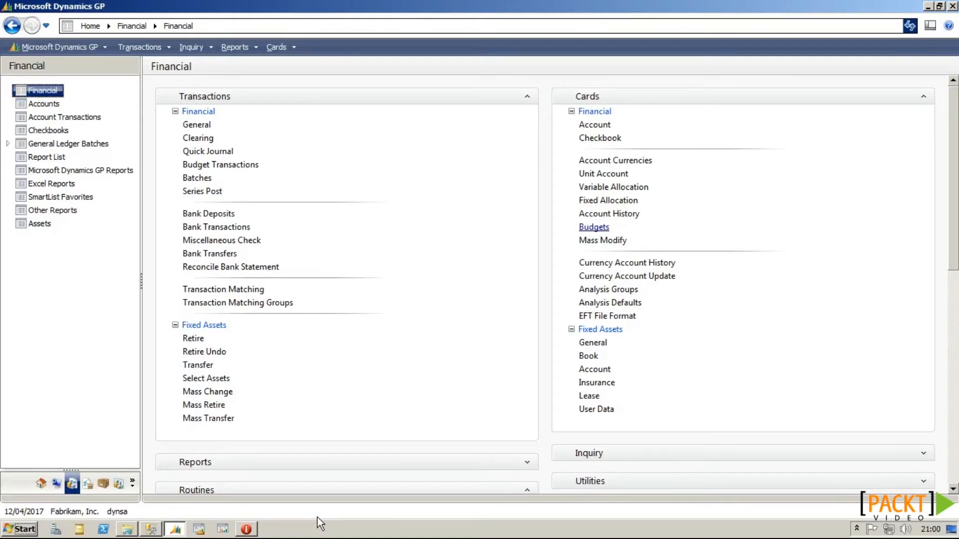
Step: Open Budget Selection, look over the 2017 budgets, and select 2017 MASTER to open
{"action": "left_click", "coordinate": [604, 229]}
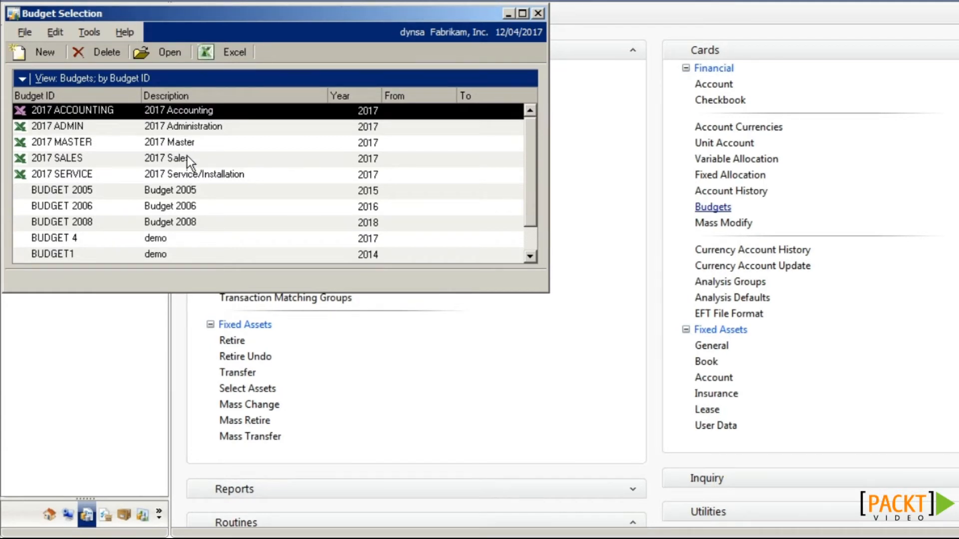
{"action": "left_click", "coordinate": [181, 141]}
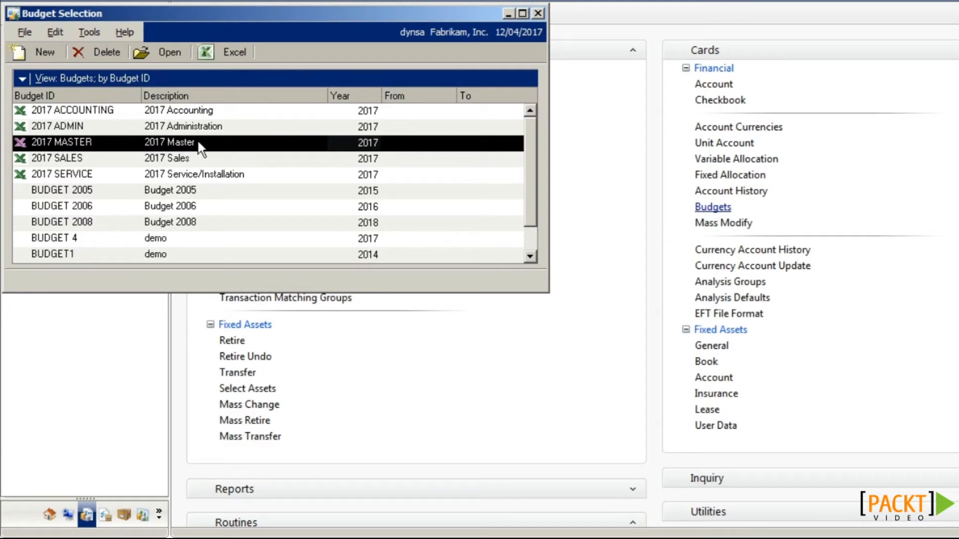
{"action": "left_click", "coordinate": [202, 113]}
{"action": "left_click", "coordinate": [200, 126]}
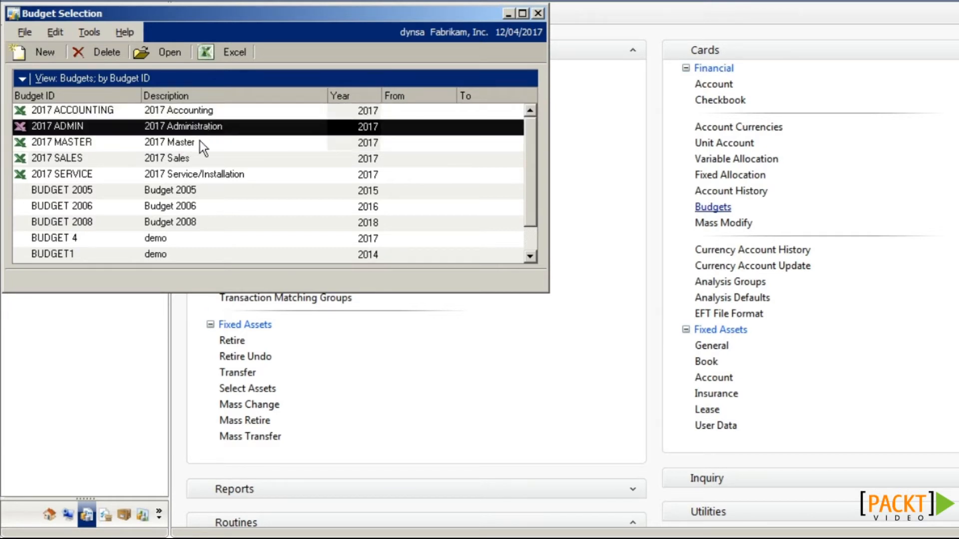
{"action": "left_click", "coordinate": [197, 158]}
{"action": "left_click", "coordinate": [201, 174]}
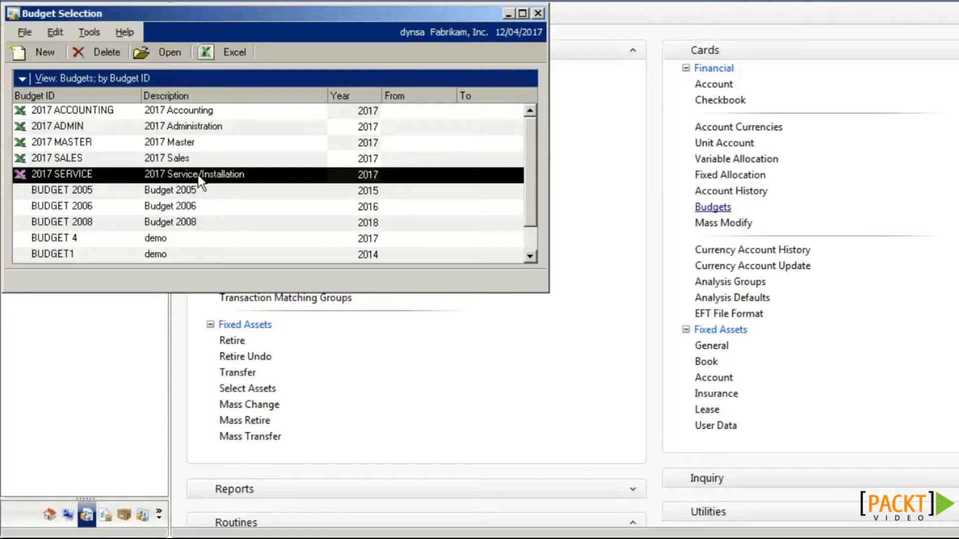
{"action": "left_click", "coordinate": [194, 144]}
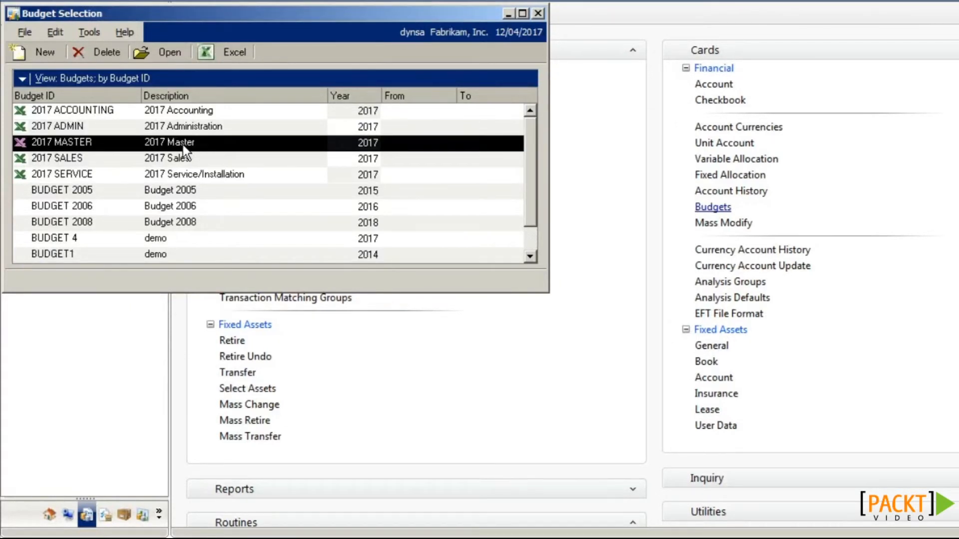
{"action": "left_click", "coordinate": [173, 52]}
Step: Open 2017 MASTER in Dynamics GP and load account 200-5100-00's period amounts
{"action": "left_click", "coordinate": [174, 71]}
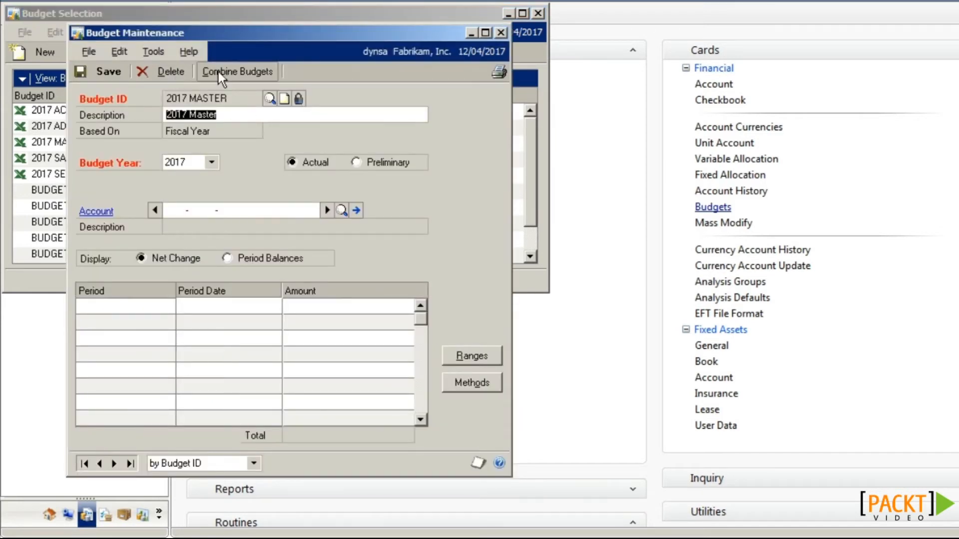
{"action": "left_click", "coordinate": [182, 212]}
{"action": "type", "text": "200-"}
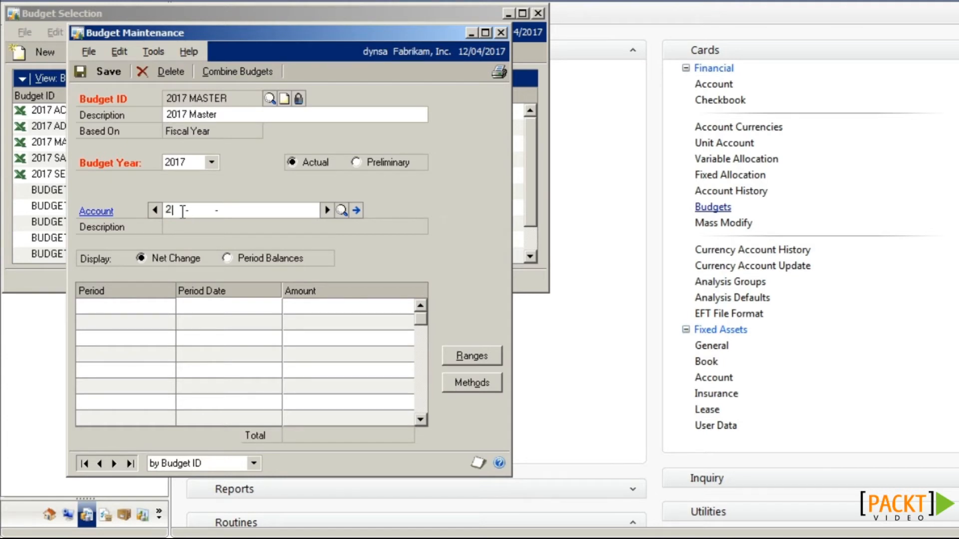
{"action": "type", "text": "5100 -00"}
{"action": "key", "text": "Tab"}
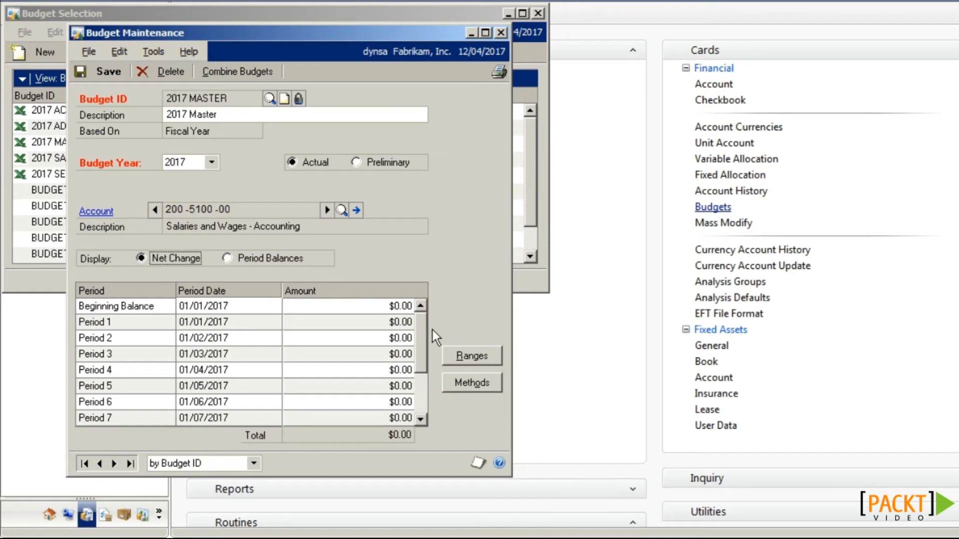
Step: Step back through 2017 ADMIN to the 2017 ACCOUNTING budget and start Combine Budgets
{"action": "left_click", "coordinate": [100, 463]}
{"action": "left_click", "coordinate": [101, 463]}
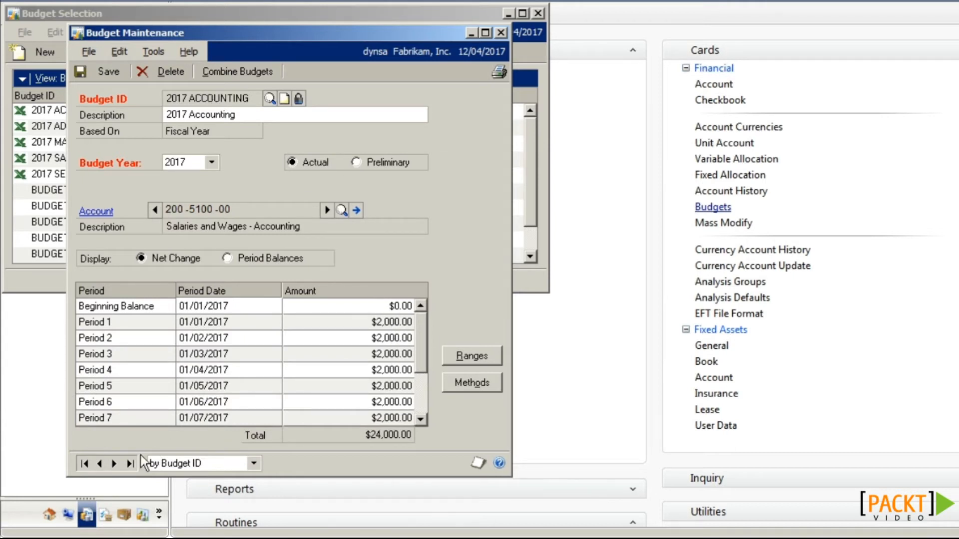
{"action": "left_click", "coordinate": [244, 78]}
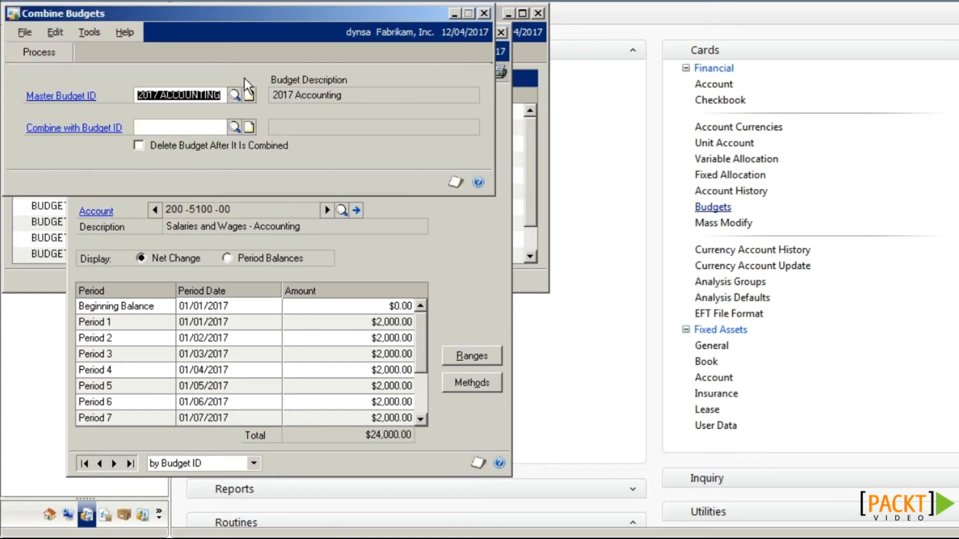
Step: Set master budget 2017 MASTER, combine with 2017 ACCOUNTING, and enable Delete Budget After It Is Combined
{"action": "left_click", "coordinate": [234, 95]}
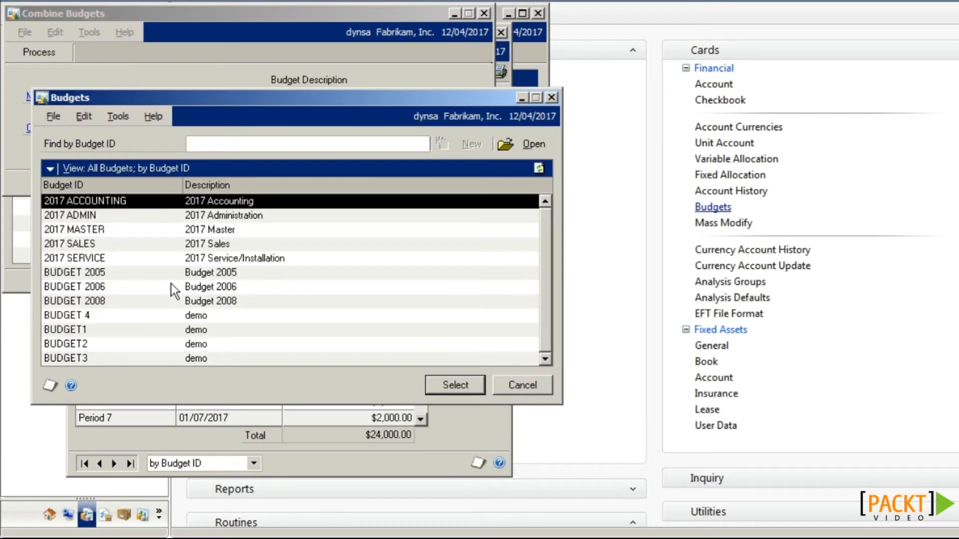
{"action": "double_click", "coordinate": [196, 230]}
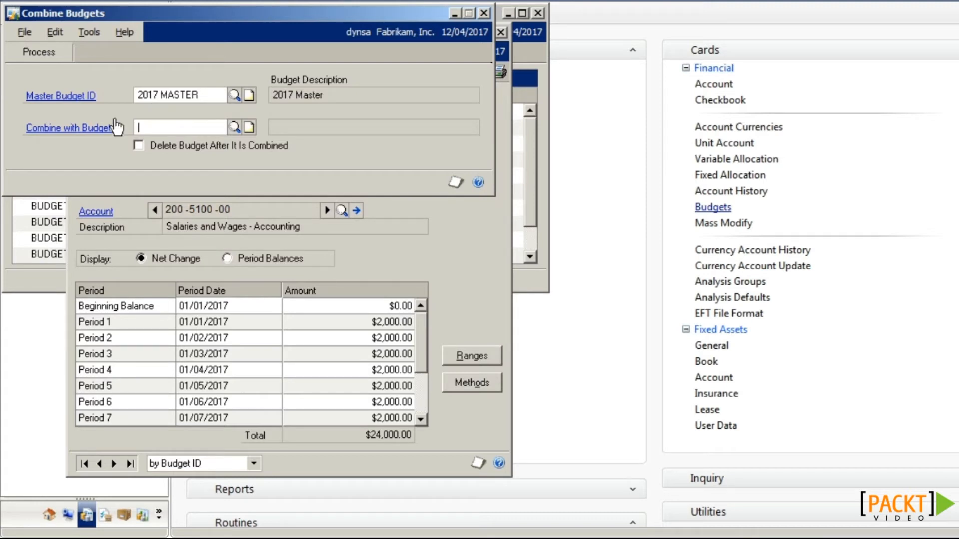
{"action": "left_click", "coordinate": [235, 128]}
{"action": "double_click", "coordinate": [215, 200]}
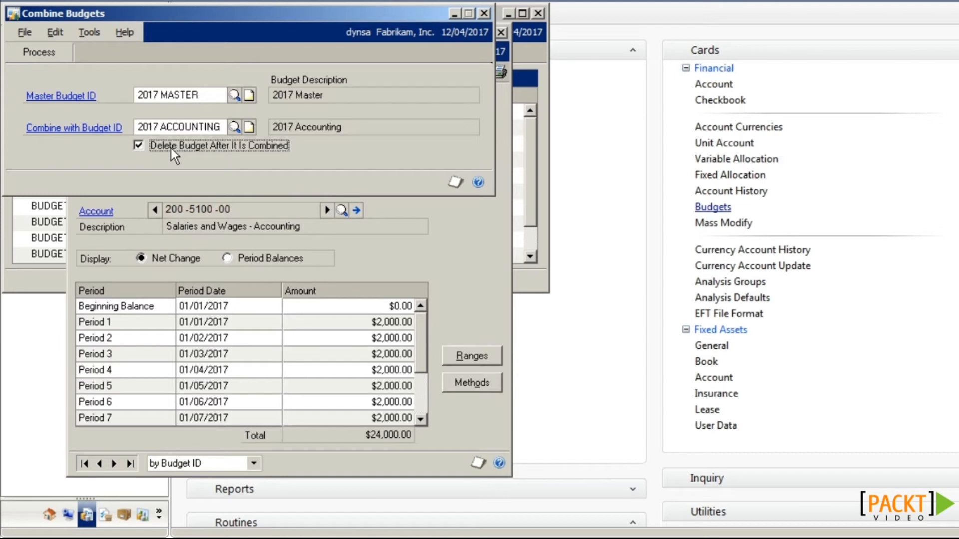
{"action": "left_click", "coordinate": [244, 148]}
{"action": "left_click", "coordinate": [244, 148]}
Step: Process the combine, acknowledge the success message, and close the Combine Budgets window
{"action": "left_click", "coordinate": [48, 55]}
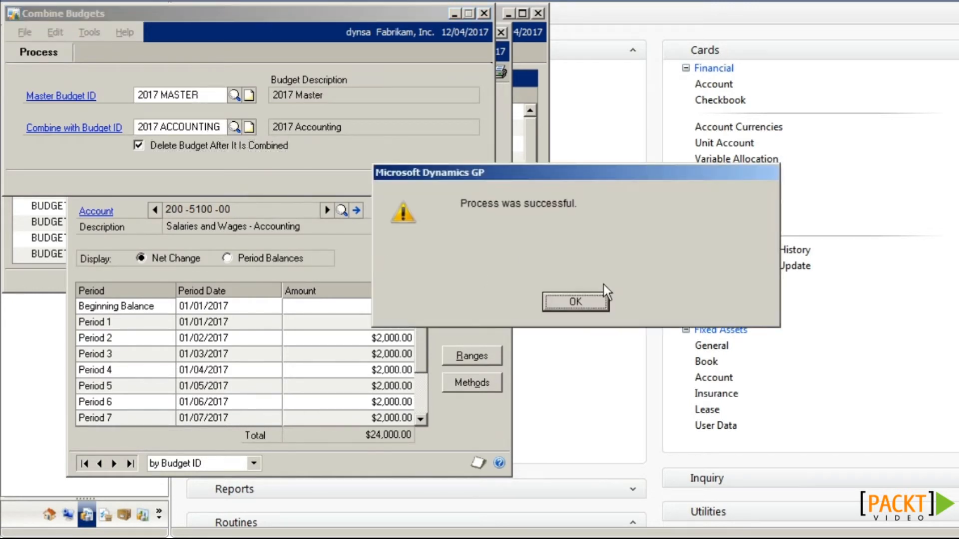
{"action": "left_click", "coordinate": [567, 301]}
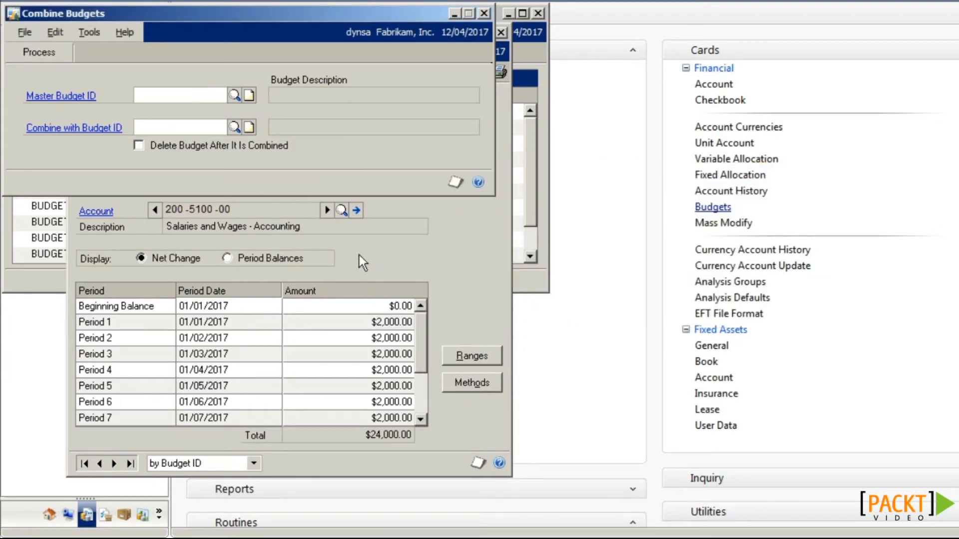
{"action": "left_click", "coordinate": [483, 13]}
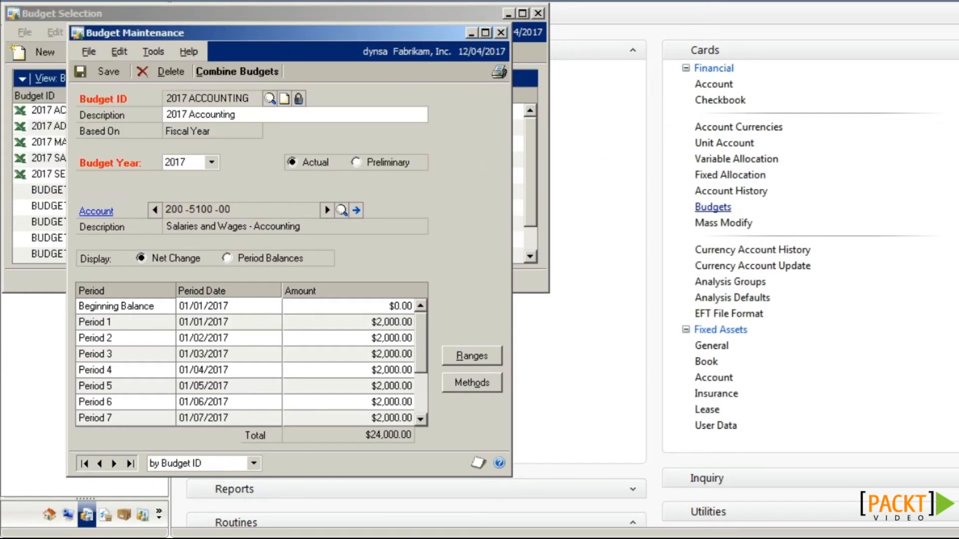
Step: Return to 2017 MASTER, check the remaining budgets, load account 100-5100-00, and view 2017 ADMIN
{"action": "left_click", "coordinate": [114, 463]}
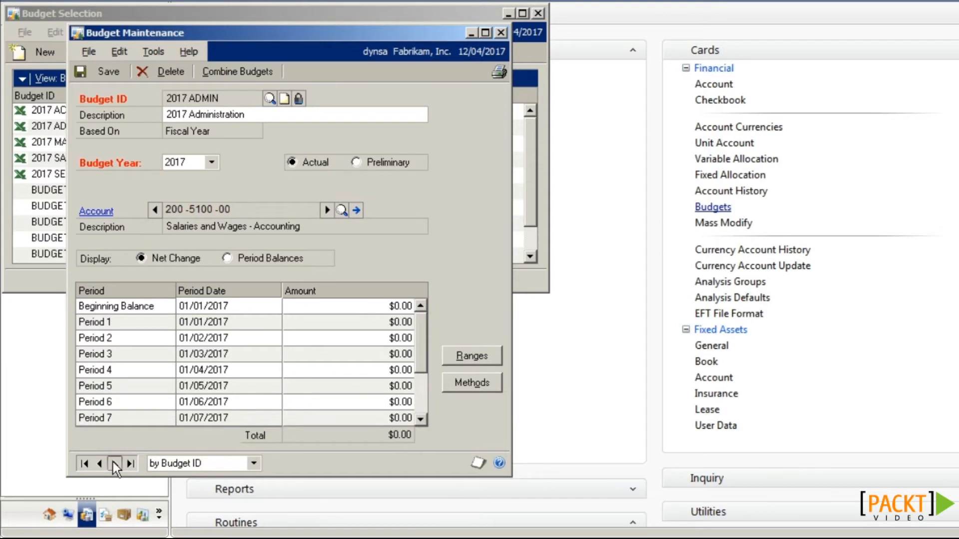
{"action": "left_click", "coordinate": [114, 463]}
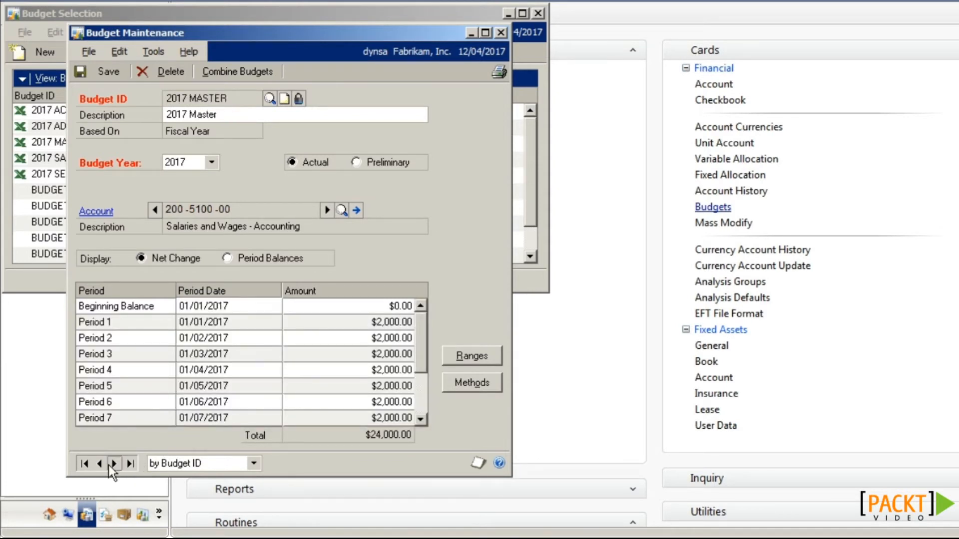
{"action": "left_click", "coordinate": [270, 98]}
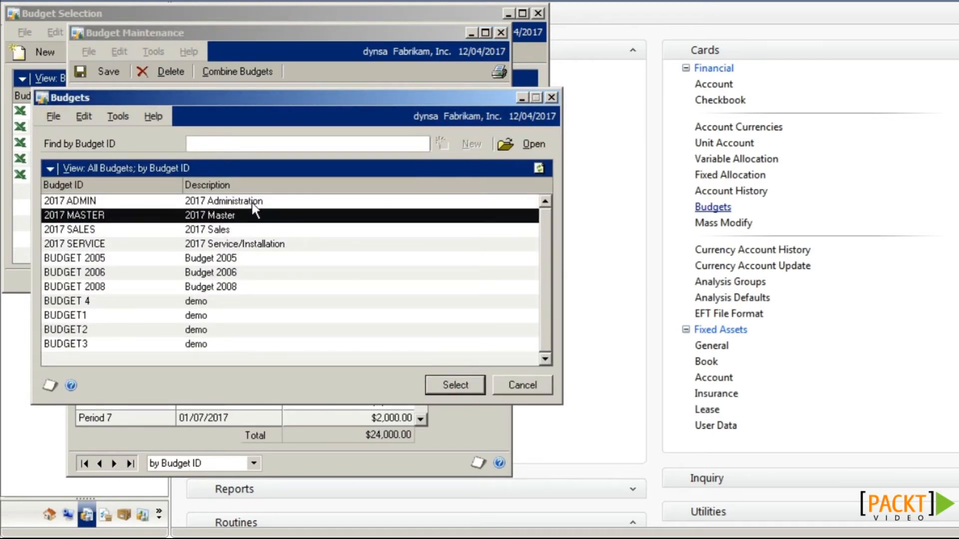
{"action": "left_click", "coordinate": [510, 388]}
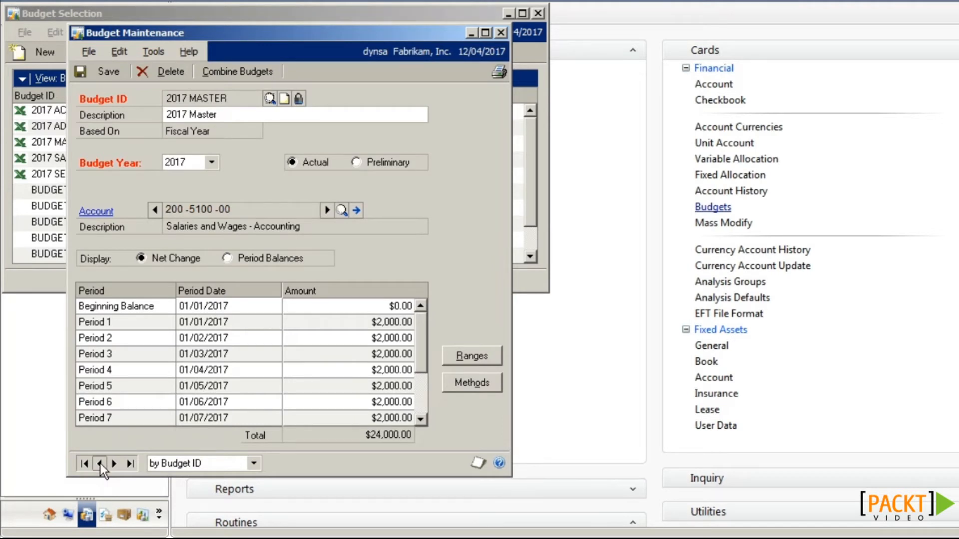
{"action": "left_click", "coordinate": [341, 211]}
{"action": "type", "text": "100 -5100 -00"}
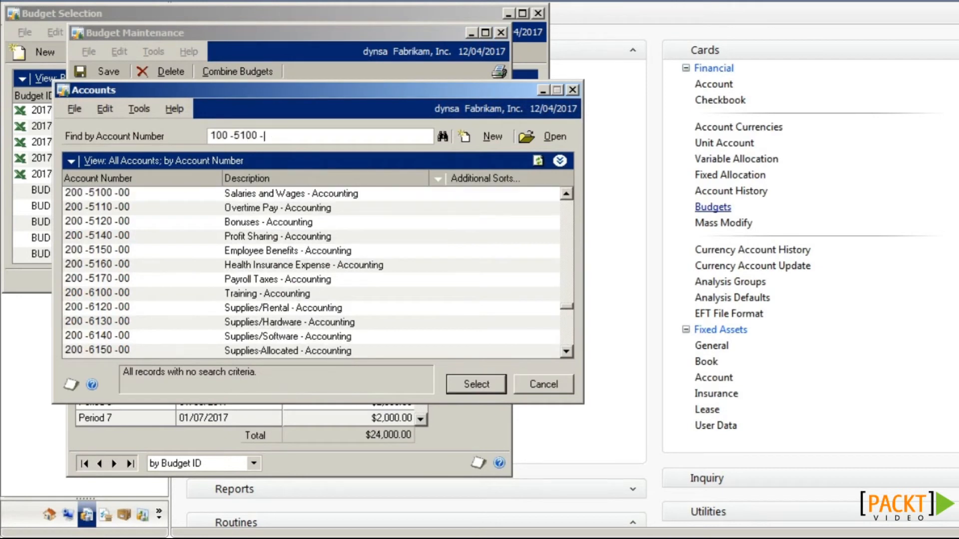
{"action": "left_click", "coordinate": [479, 388]}
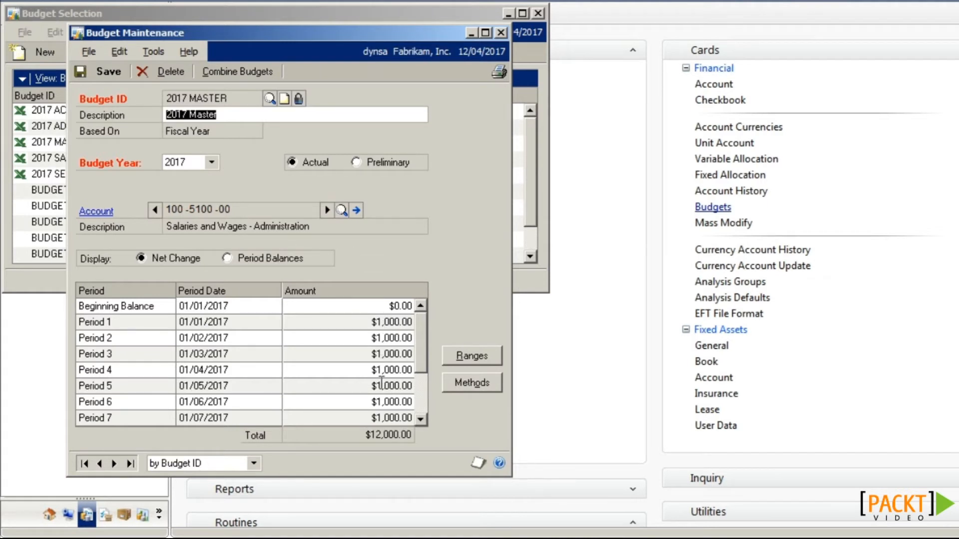
{"action": "left_click", "coordinate": [100, 465]}
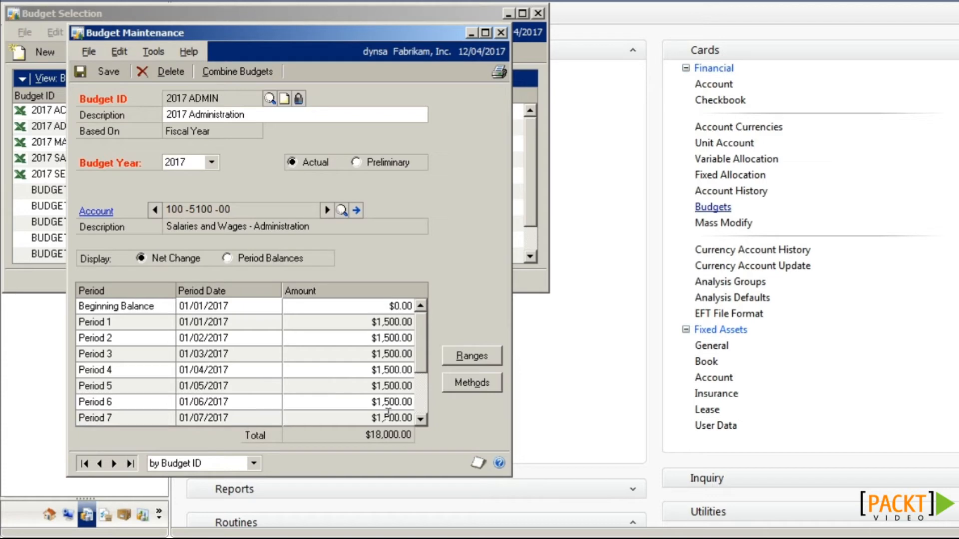
Step: Combine 2017 ADMIN into master budget 2017 MASTER without deleting it, and process
{"action": "left_click", "coordinate": [247, 73]}
{"action": "left_click", "coordinate": [234, 95]}
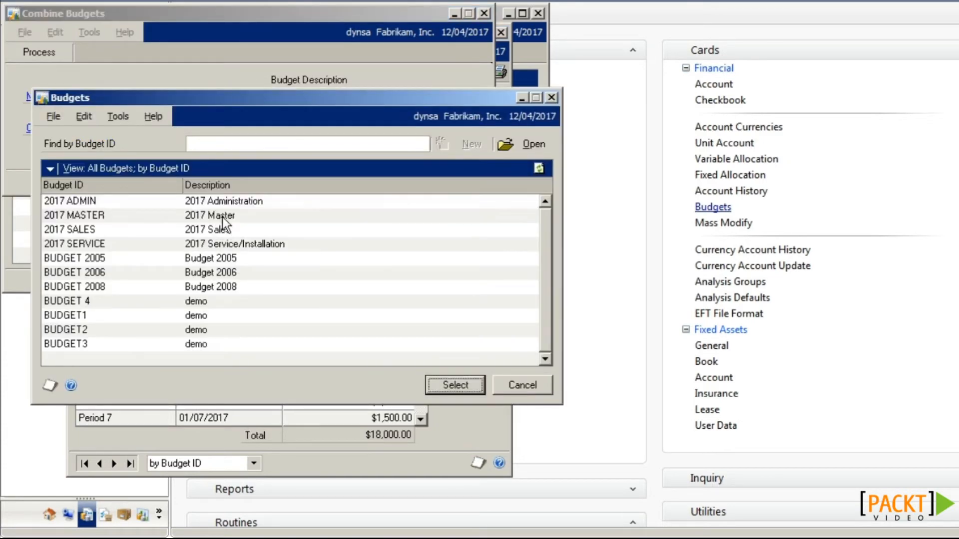
{"action": "double_click", "coordinate": [223, 217]}
{"action": "left_click", "coordinate": [234, 129]}
{"action": "double_click", "coordinate": [210, 202]}
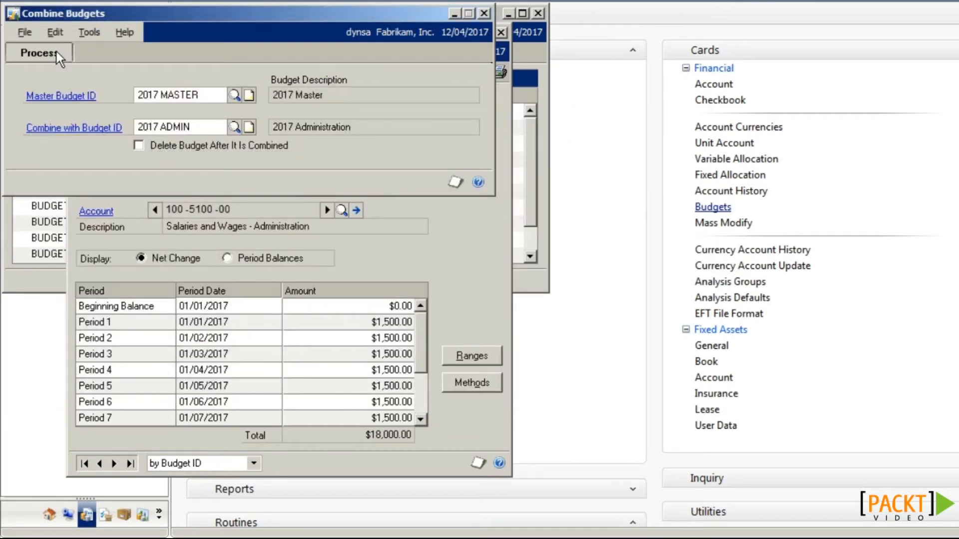
{"action": "left_click", "coordinate": [43, 52]}
{"action": "left_click", "coordinate": [564, 301]}
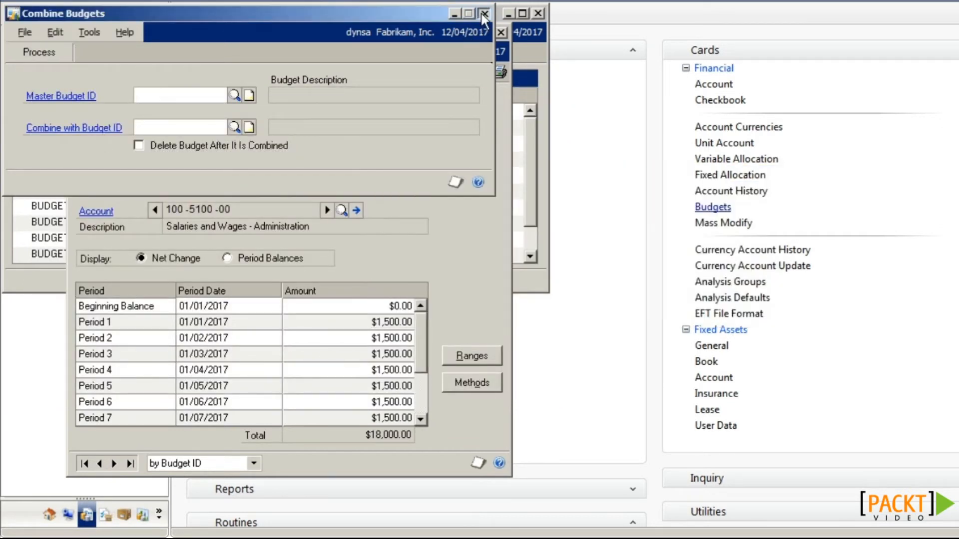
{"action": "left_click", "coordinate": [130, 462]}
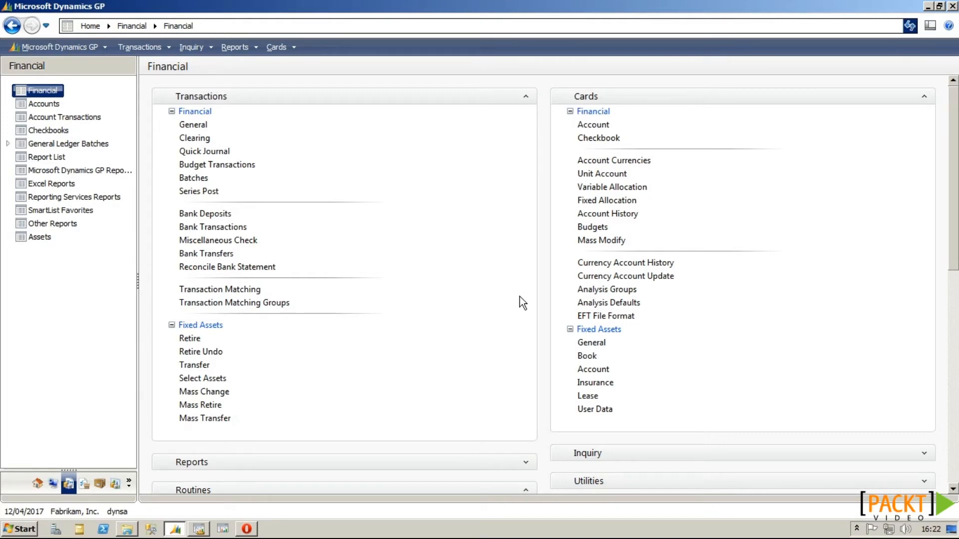
Step: Open Mass Modify Chart of Accounts from Cards > Financial
{"action": "left_click", "coordinate": [611, 241]}
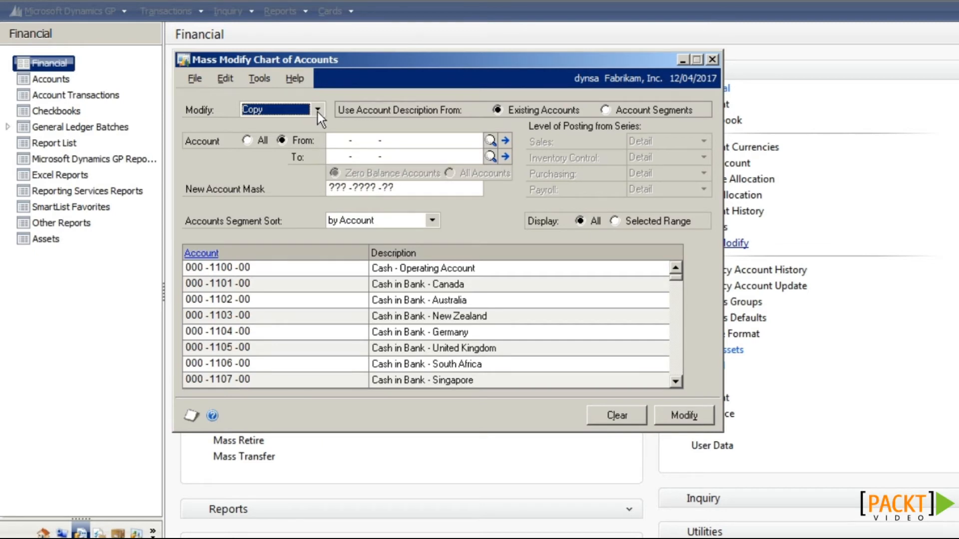
Step: Keep the Modify action on Copy and enter 100 as the From account's first segment
{"action": "left_click", "coordinate": [318, 111]}
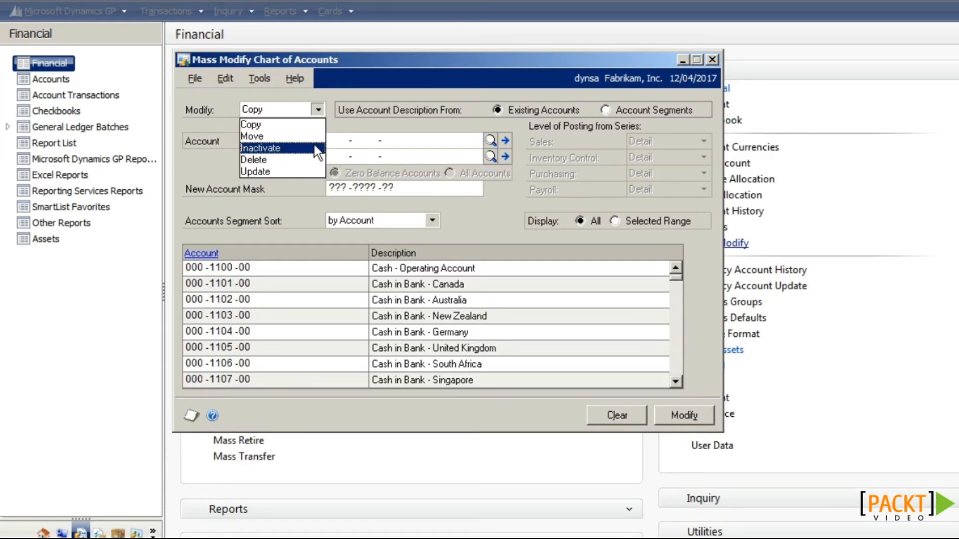
{"action": "left_click", "coordinate": [308, 171]}
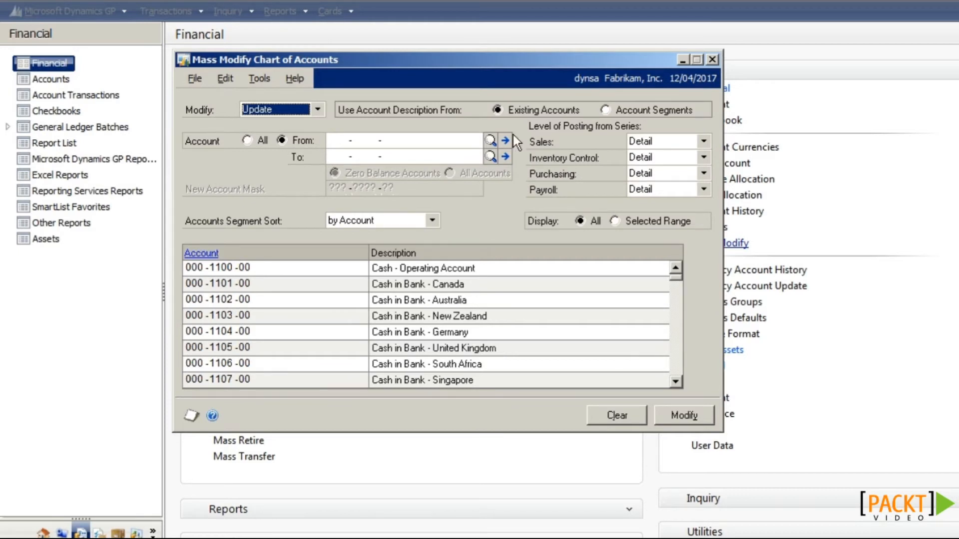
{"action": "left_click", "coordinate": [316, 108]}
{"action": "left_click", "coordinate": [310, 122]}
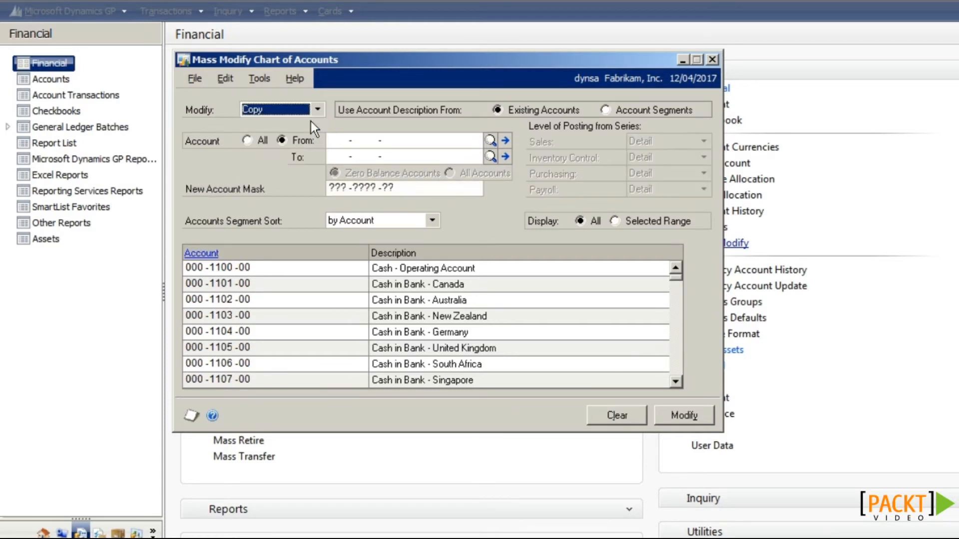
{"action": "left_click", "coordinate": [336, 140]}
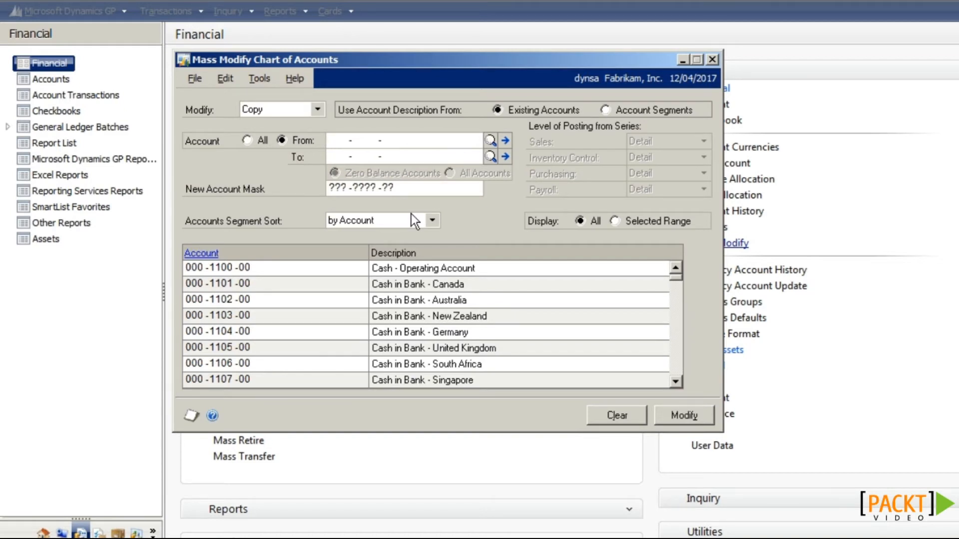
{"action": "type", "text": "100 -  -"}
Step: Set the copy range from account 100-5100-00 to 100-9030-00
{"action": "left_click", "coordinate": [490, 140]}
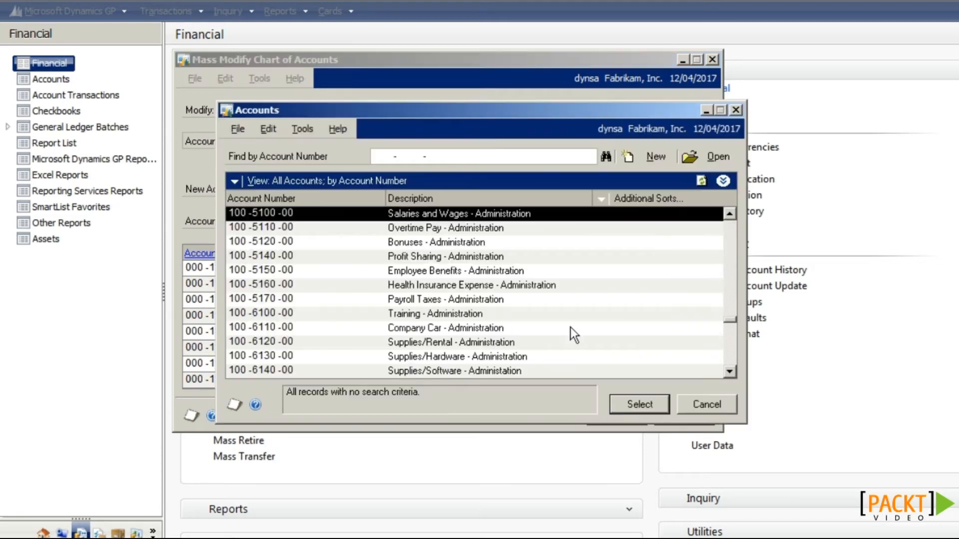
{"action": "left_click", "coordinate": [624, 397]}
{"action": "left_click", "coordinate": [490, 155]}
{"action": "type", "text": "100"}
{"action": "key", "text": "Tab"}
{"action": "scroll", "coordinate": [448, 332], "scroll_direction": "down", "scroll_amount": 8}
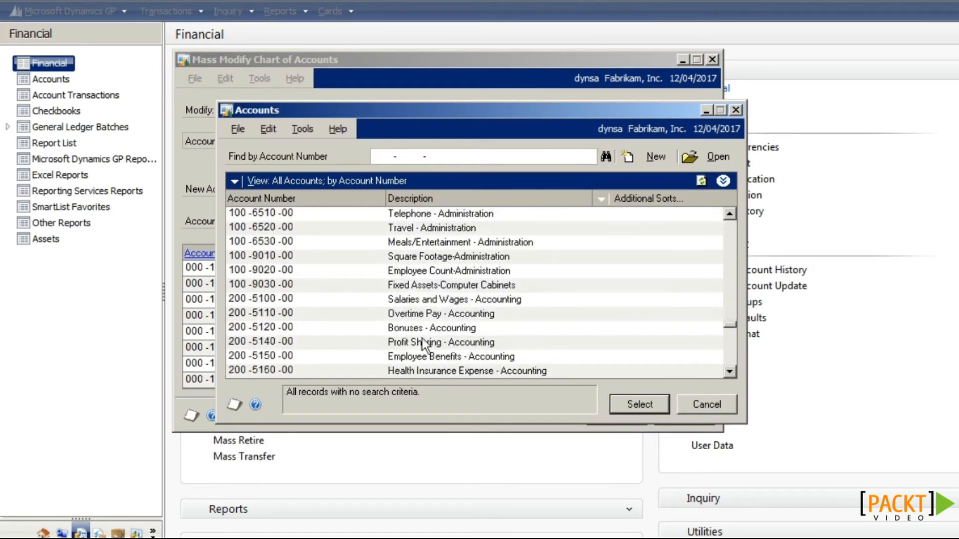
{"action": "double_click", "coordinate": [395, 285]}
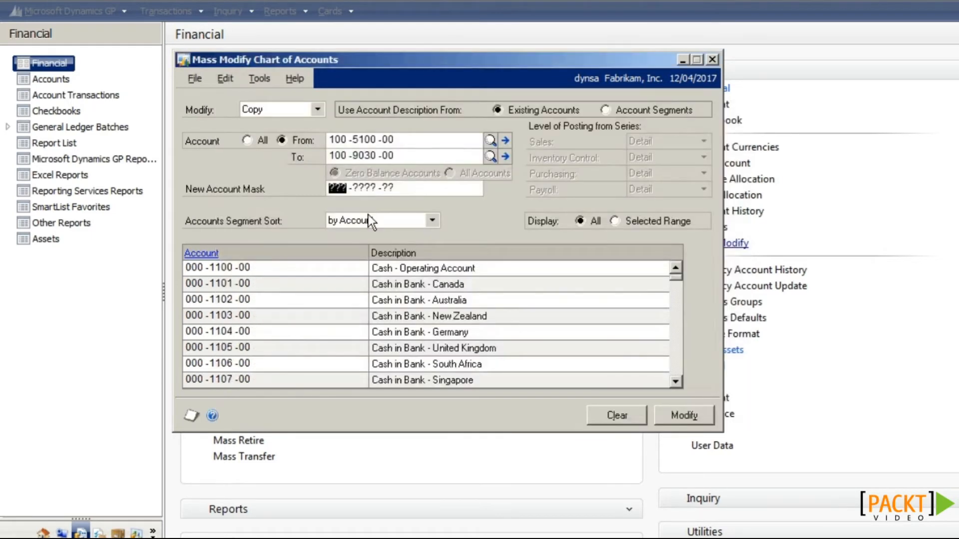
Step: Enter mask 800-????-??, build descriptions from Account Segments, and run the copy
{"action": "type", "text": "800"}
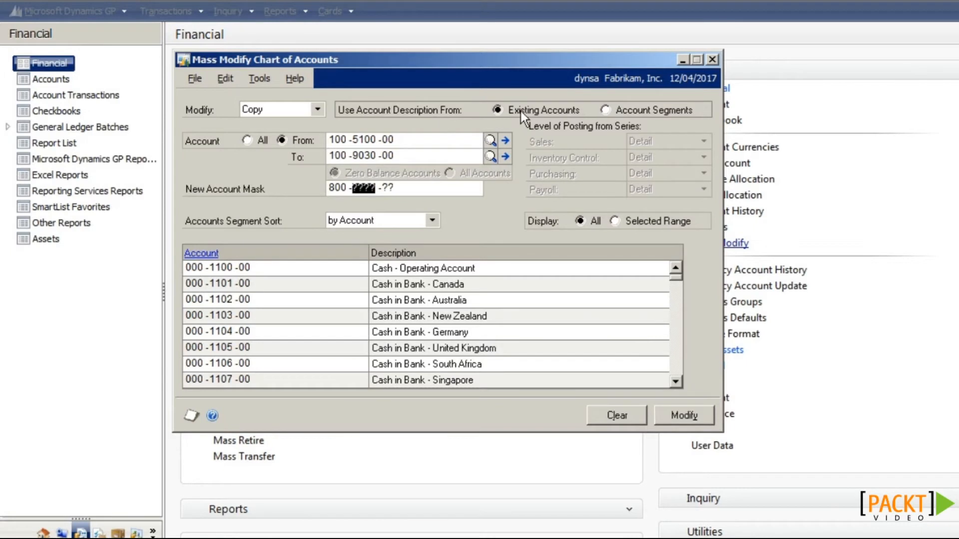
{"action": "left_click", "coordinate": [607, 109]}
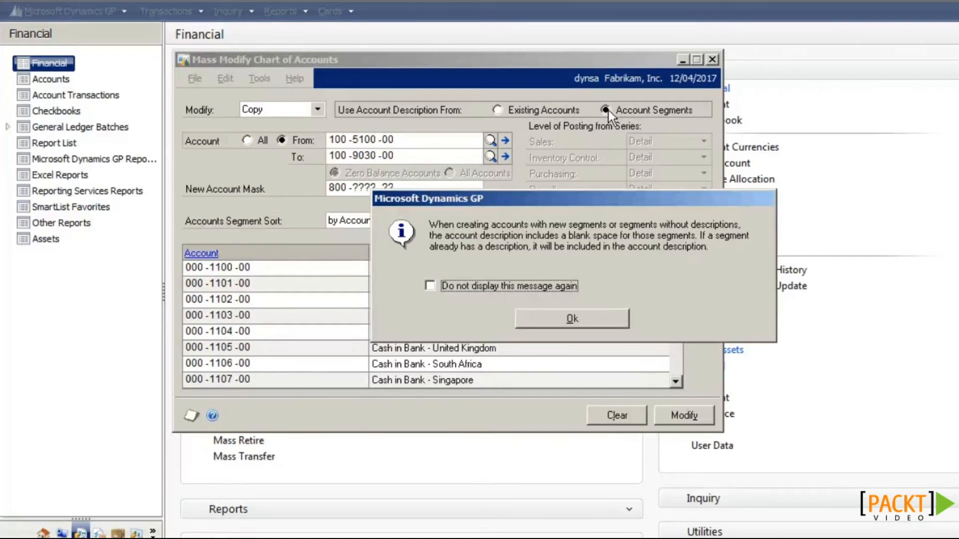
{"action": "left_click", "coordinate": [577, 316]}
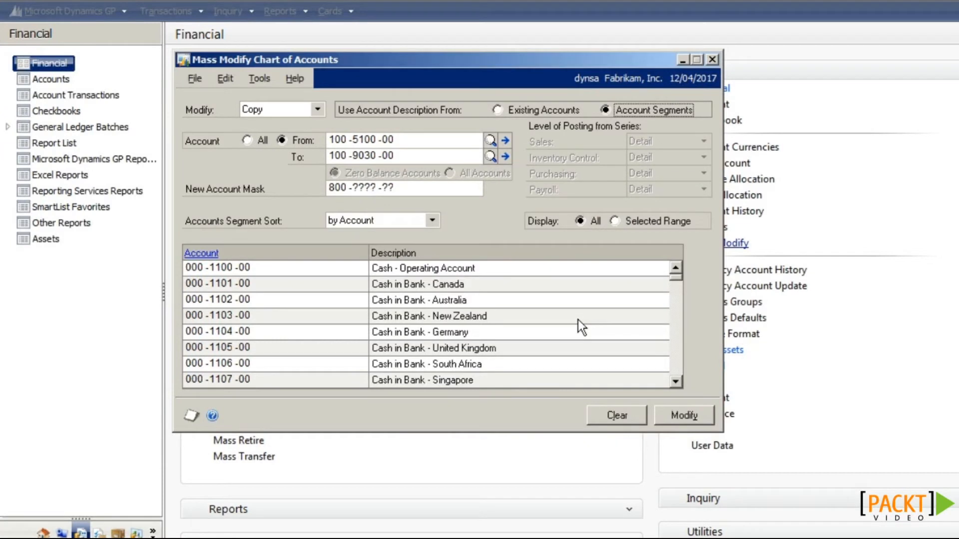
{"action": "left_click", "coordinate": [679, 415]}
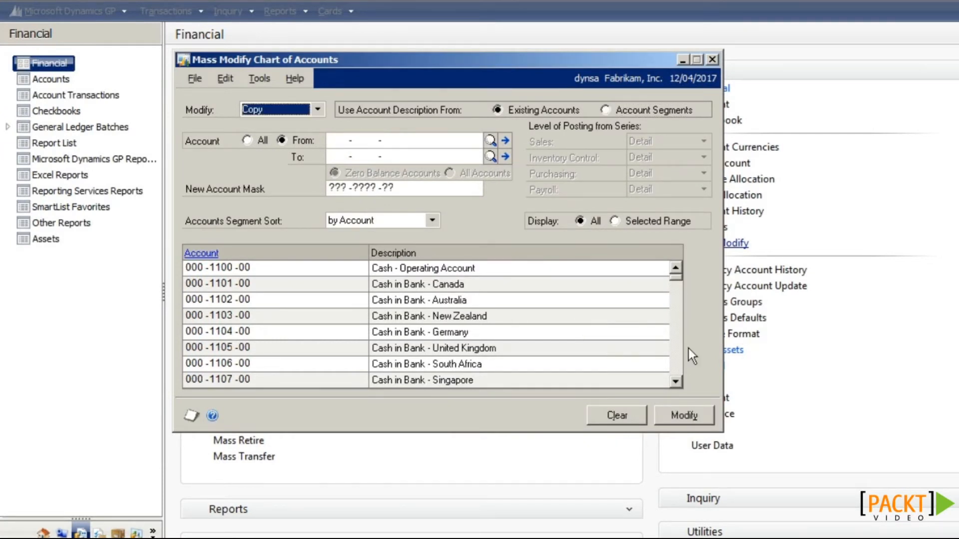
Step: Verify new account 800-6160-00 in Account Maintenance, then set Modify to Inactivate
{"action": "left_click_drag", "start_coordinate": [677, 278], "coordinate": [673, 313]}
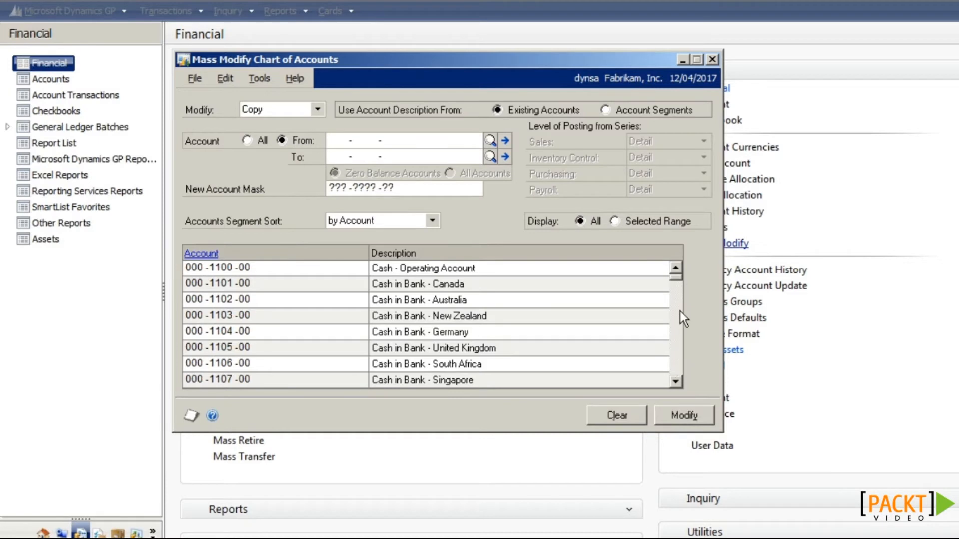
{"action": "left_click_drag", "start_coordinate": [678, 346], "coordinate": [678, 370]}
{"action": "left_click", "coordinate": [679, 358]}
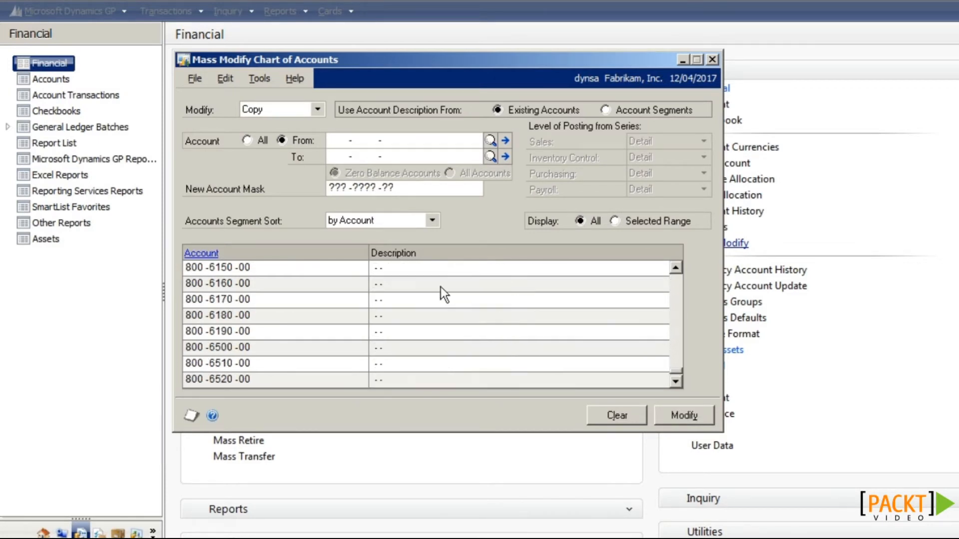
{"action": "left_click", "coordinate": [437, 284]}
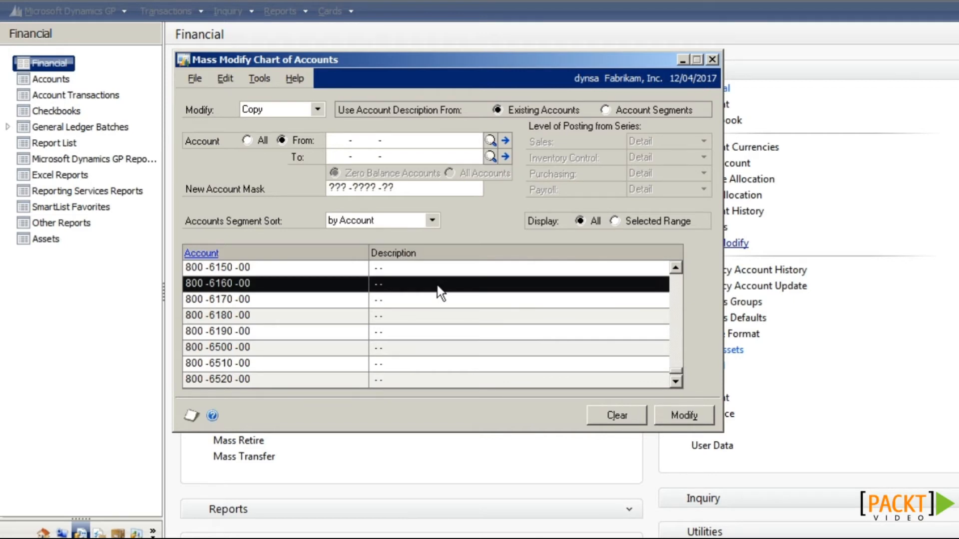
{"action": "left_click", "coordinate": [212, 253]}
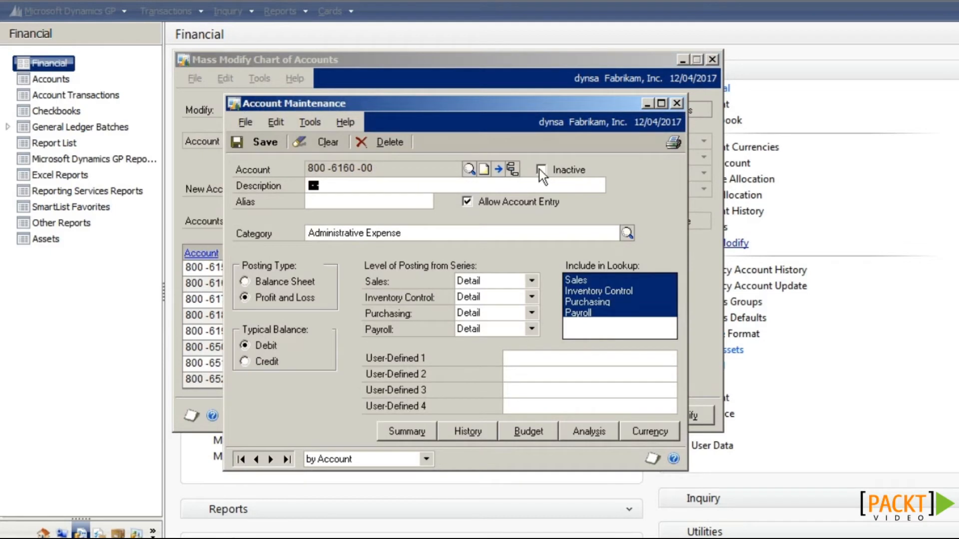
{"action": "left_click", "coordinate": [676, 103]}
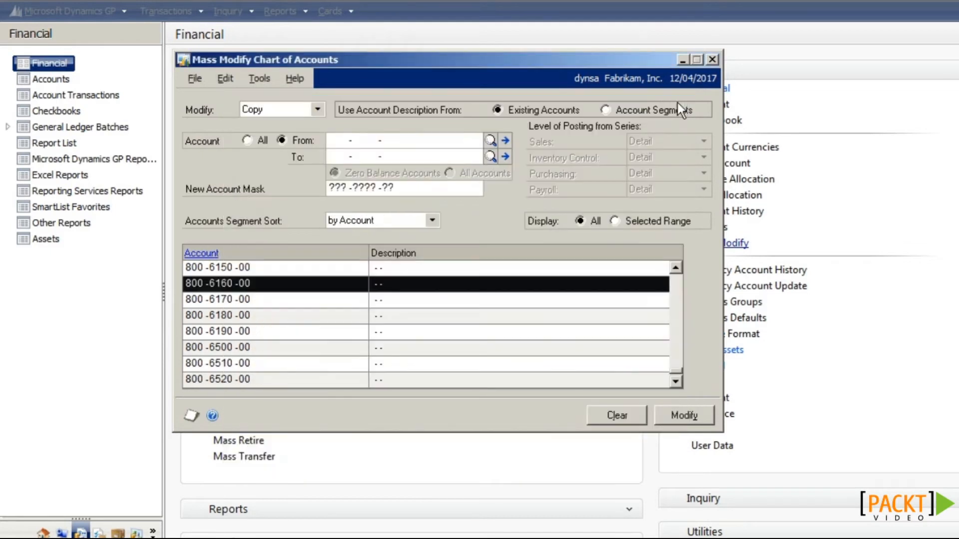
{"action": "left_click", "coordinate": [319, 110]}
{"action": "left_click", "coordinate": [299, 147]}
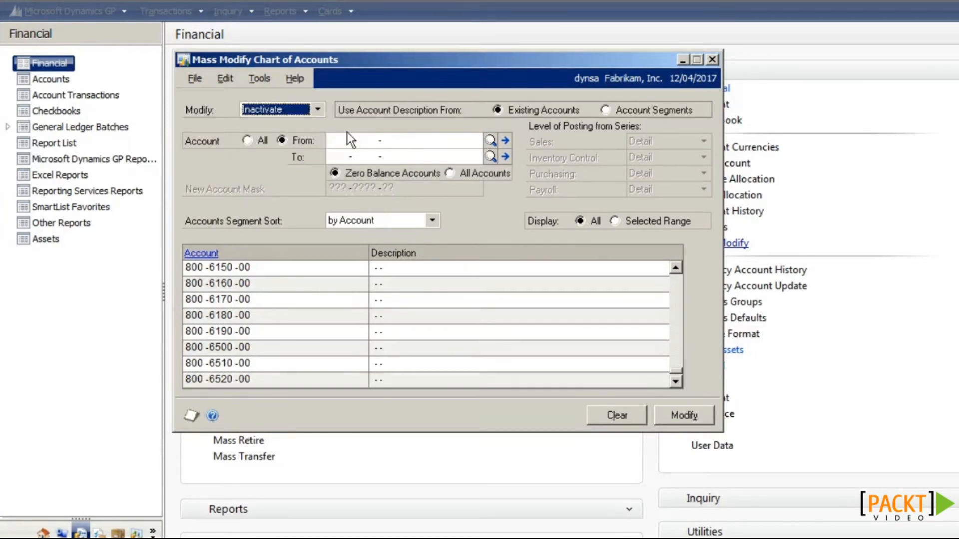
Step: Inactivate all zero-balance accounts across the full account range
{"action": "left_click", "coordinate": [259, 137]}
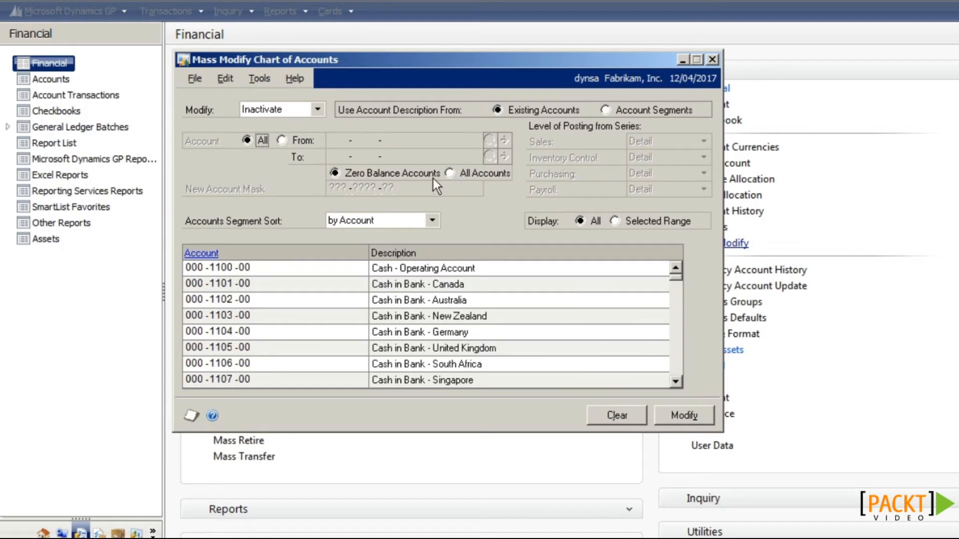
{"action": "left_click", "coordinate": [679, 415]}
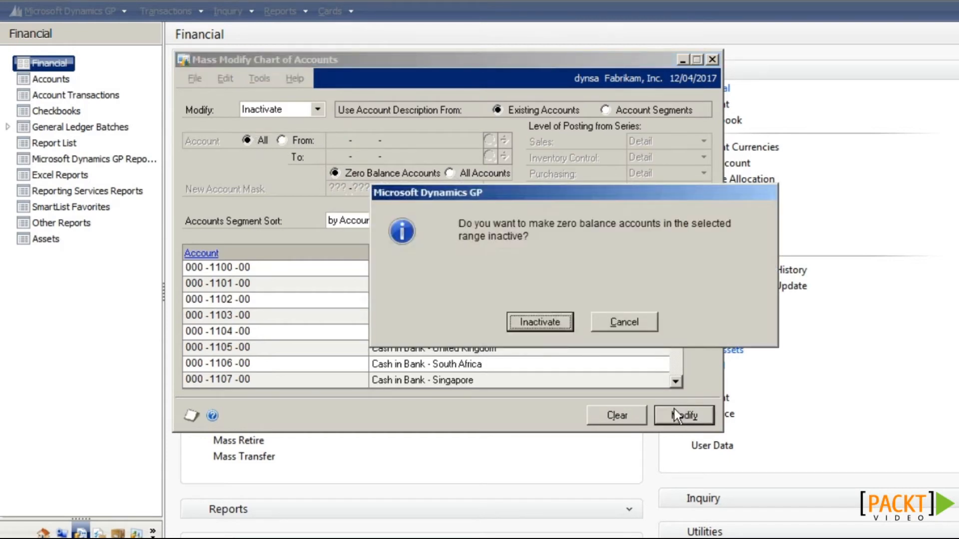
{"action": "left_click", "coordinate": [546, 327]}
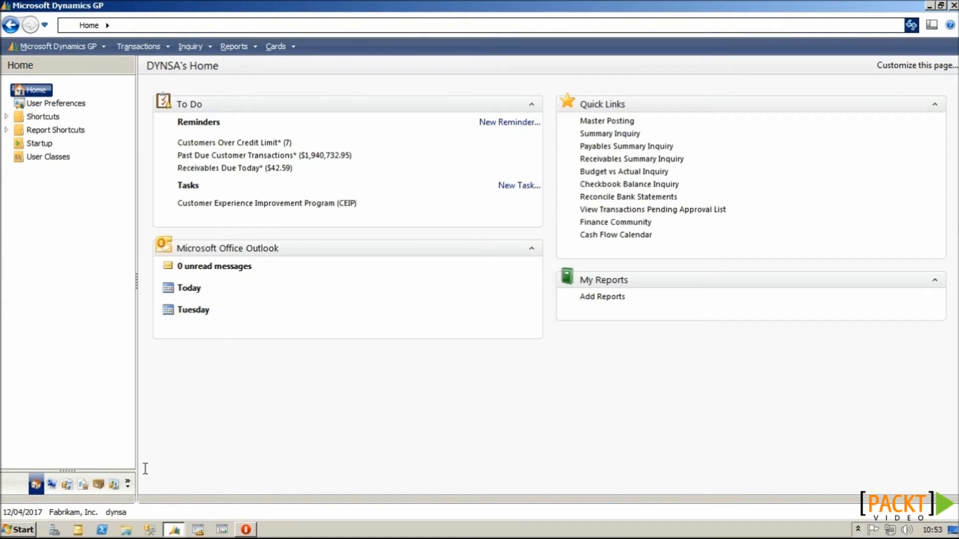
Step: Open Purchasing > Purchase Order Entry and choose Create and Copy New PO
{"action": "left_click", "coordinate": [82, 483]}
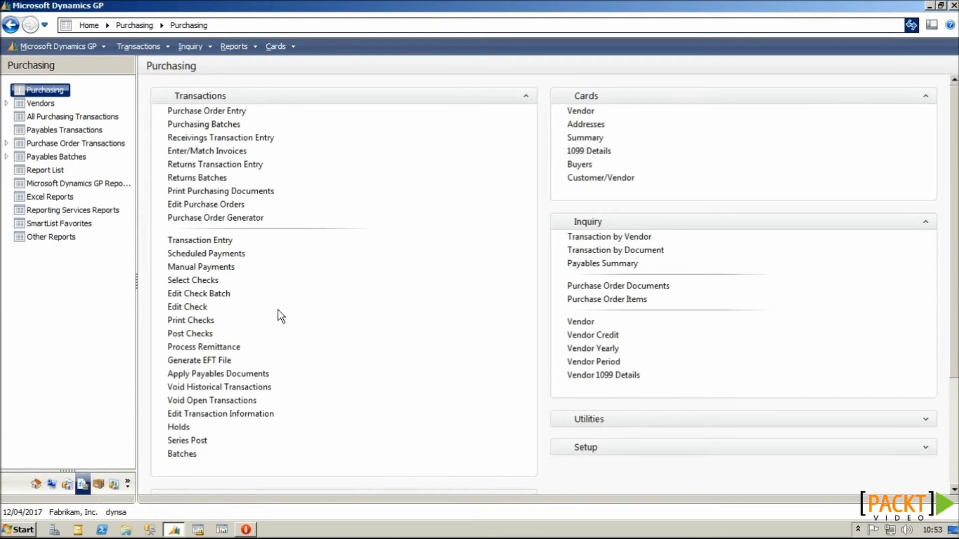
{"action": "left_click", "coordinate": [238, 113]}
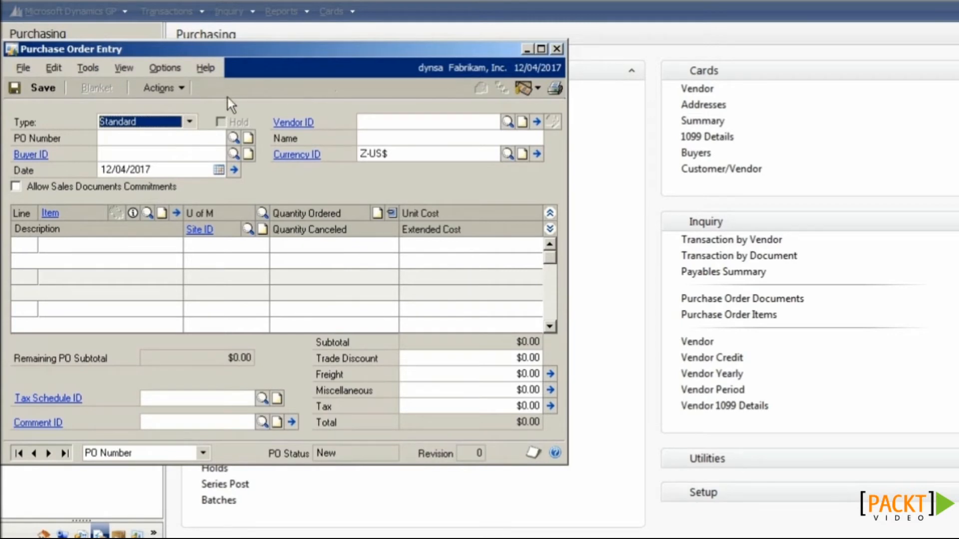
{"action": "left_click", "coordinate": [175, 89]}
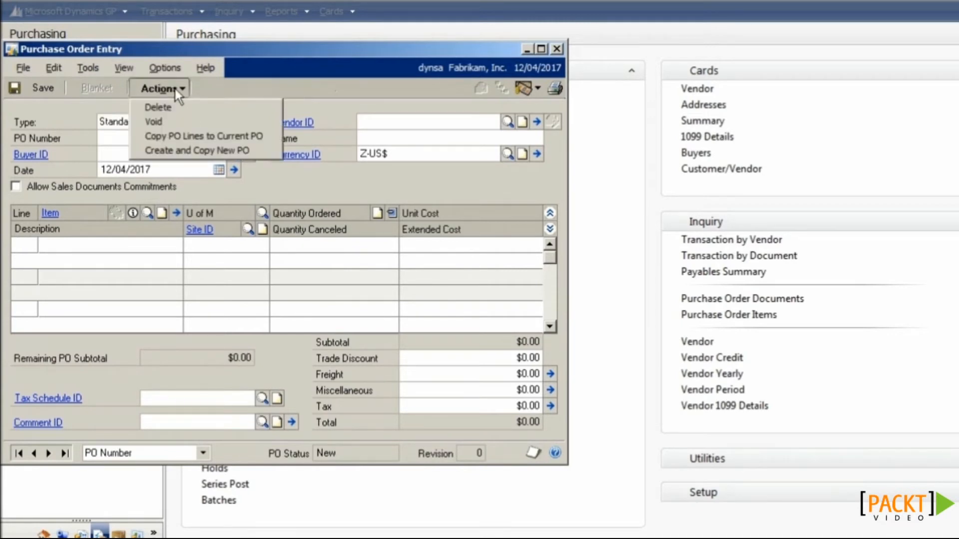
{"action": "left_click", "coordinate": [192, 151]}
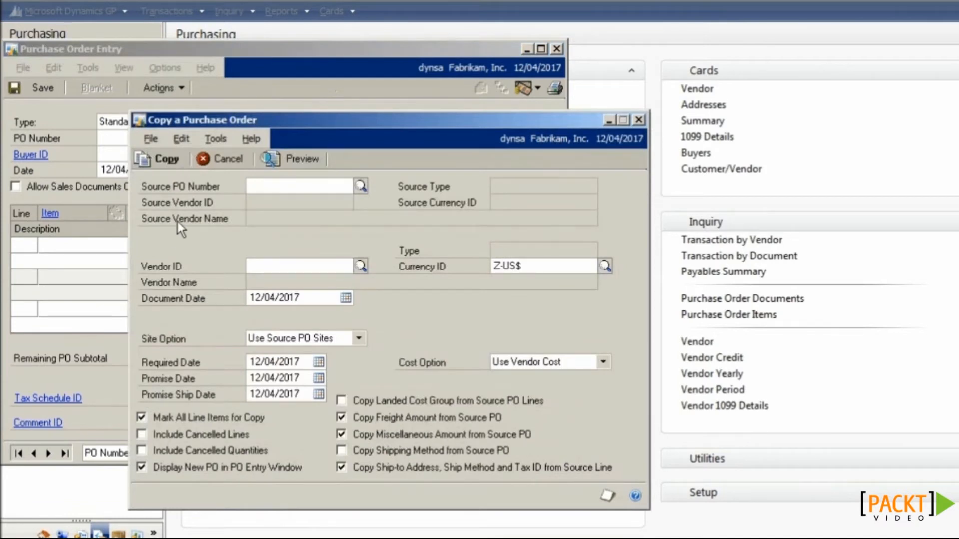
Step: Select open purchase order PO2075 as the source to copy from
{"action": "left_click", "coordinate": [360, 186]}
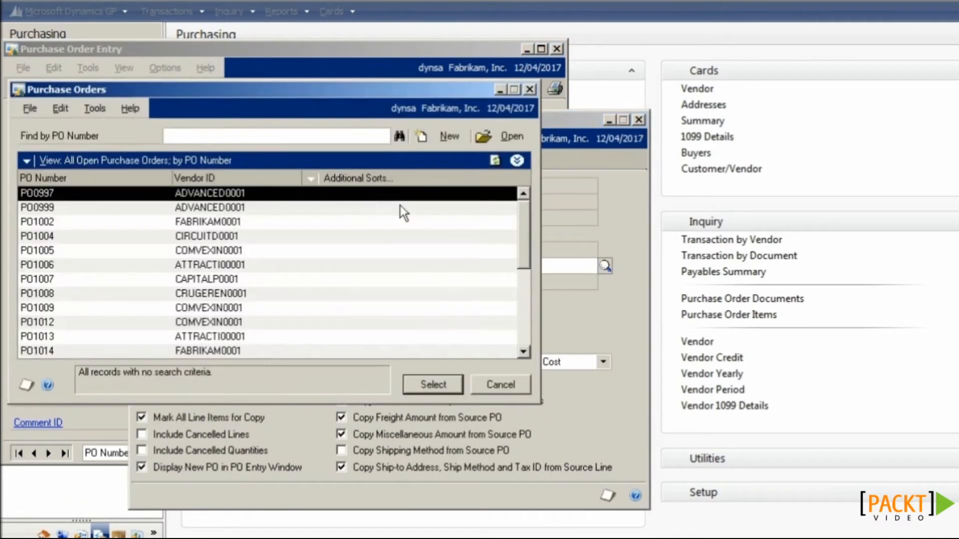
{"action": "left_click_drag", "start_coordinate": [517, 219], "coordinate": [520, 326]}
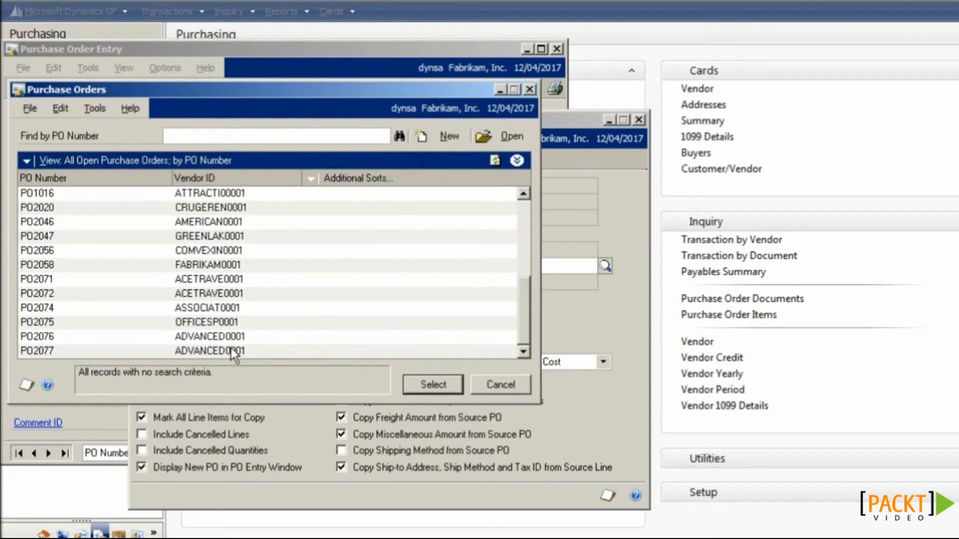
{"action": "left_click", "coordinate": [211, 325]}
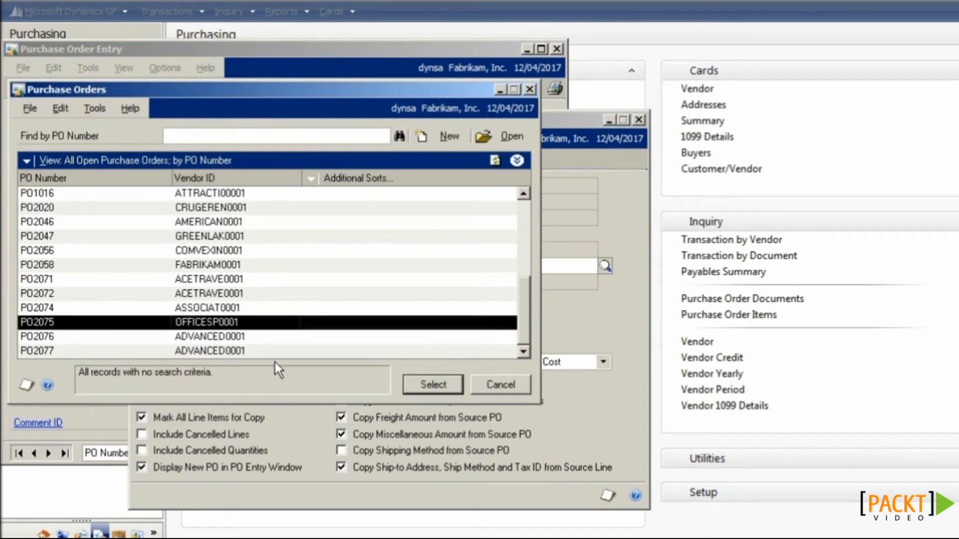
{"action": "left_click", "coordinate": [414, 384]}
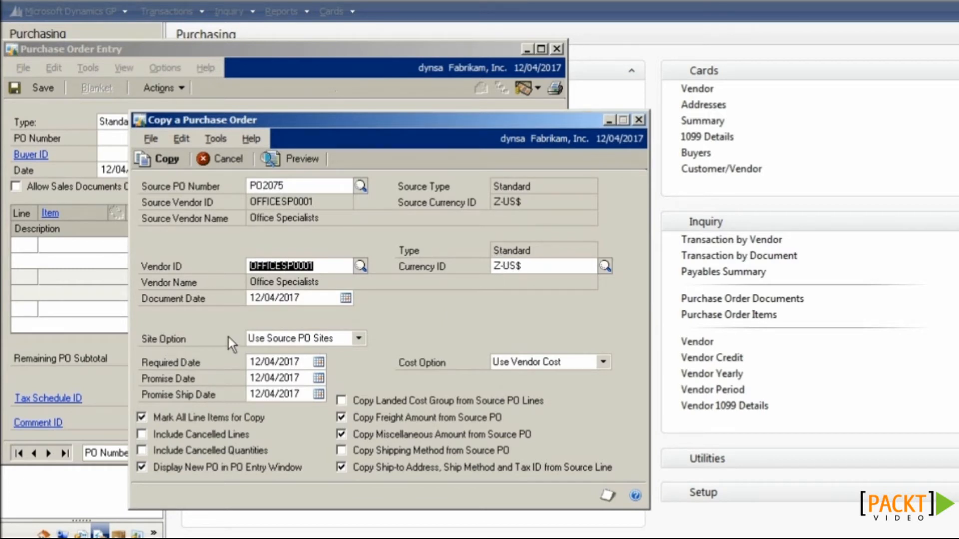
{"action": "left_click", "coordinate": [278, 343]}
Step: Use site WAREHOUSE for all copied PO2075 lines, include cancelled quantities, and preview both line items
{"action": "left_click", "coordinate": [274, 361]}
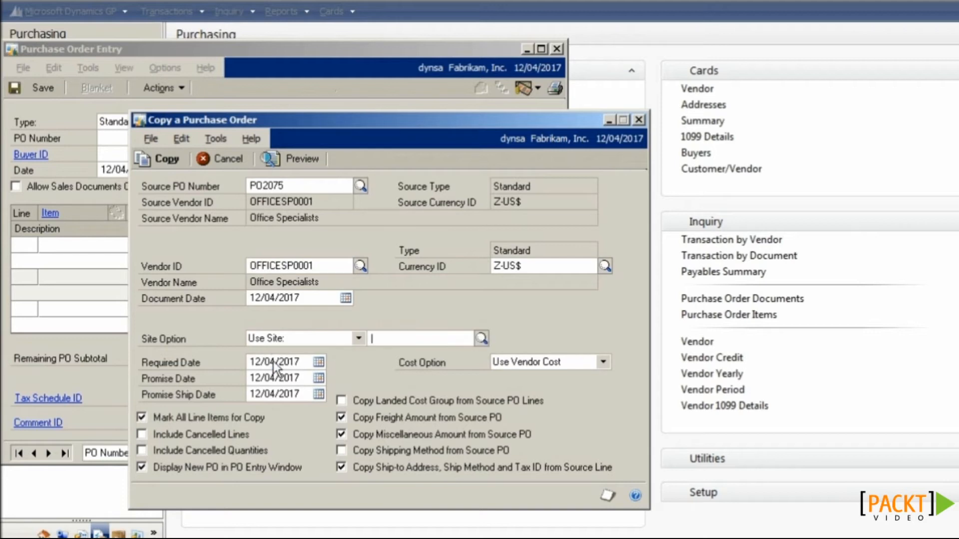
{"action": "left_click", "coordinate": [393, 338]}
{"action": "type", "text": "WA"}
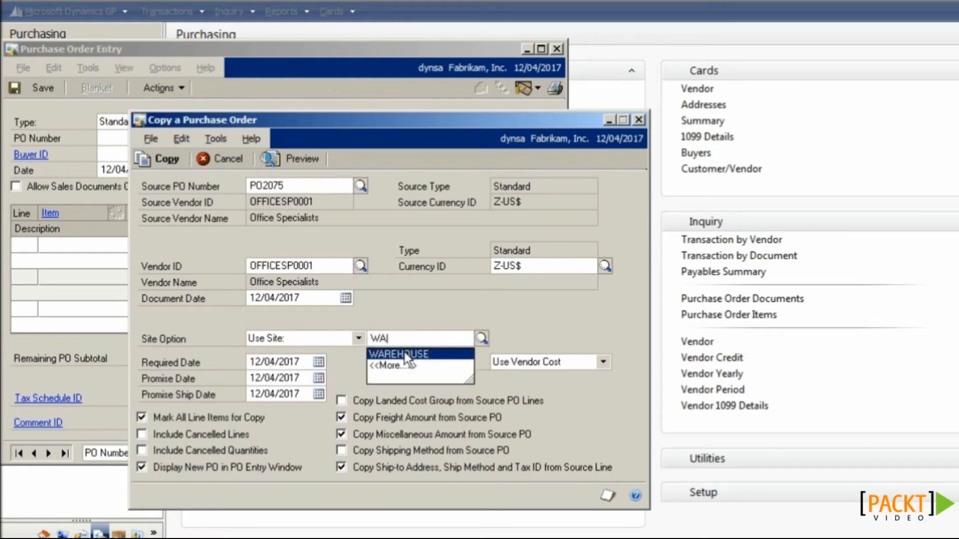
{"action": "left_click", "coordinate": [406, 354]}
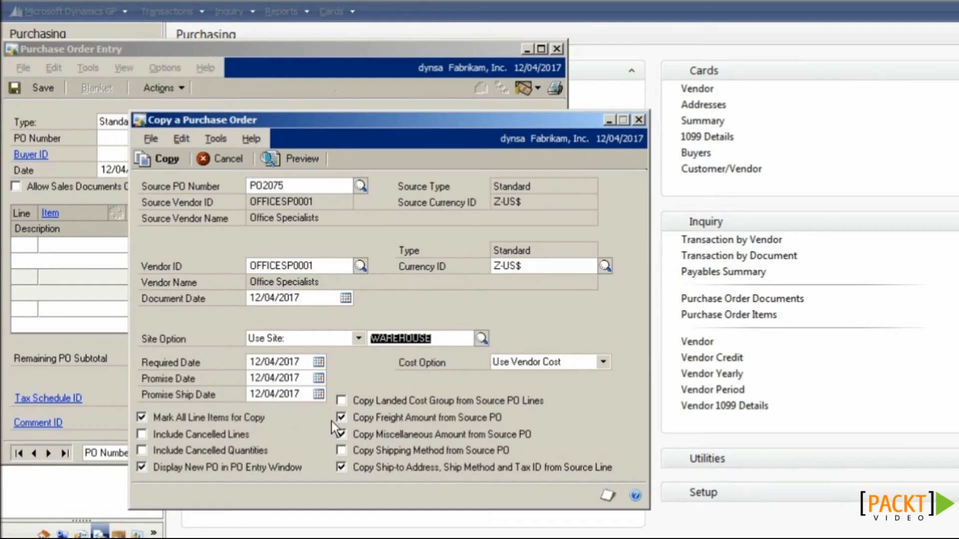
{"action": "left_click", "coordinate": [246, 451]}
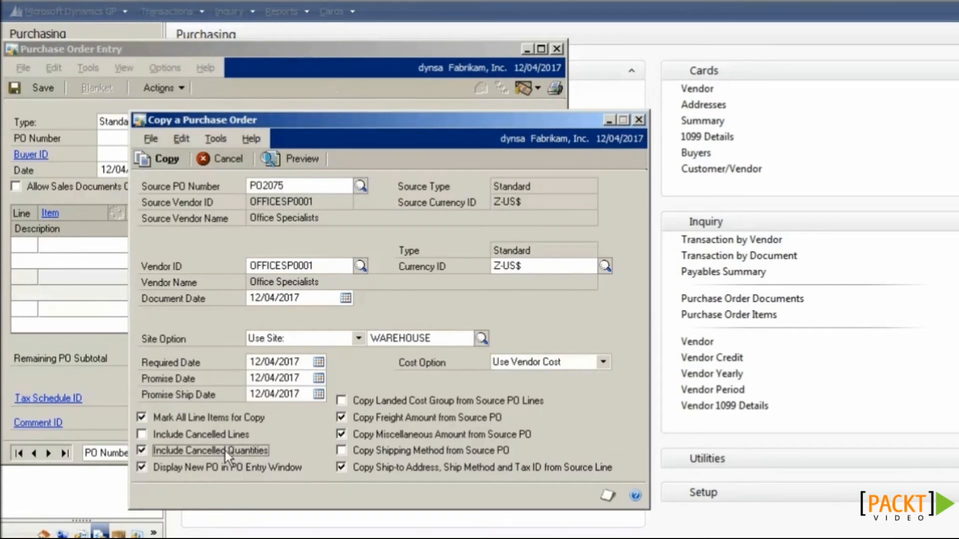
{"action": "left_click", "coordinate": [295, 173]}
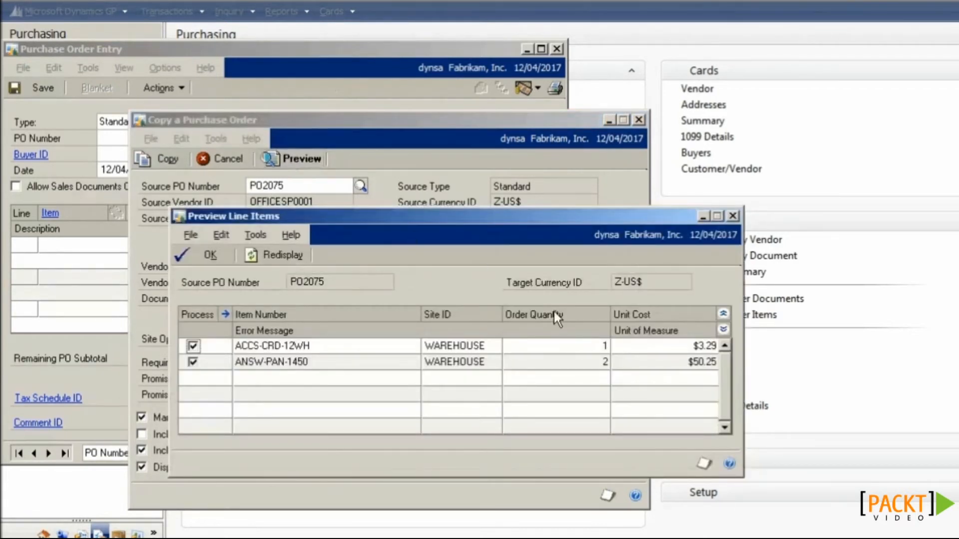
Step: Change the first line's order quantity to 2, copy the lines, and save PO2078 ($107.08)
{"action": "left_click", "coordinate": [587, 350]}
{"action": "type", "text": "2"}
{"action": "key", "text": "Tab"}
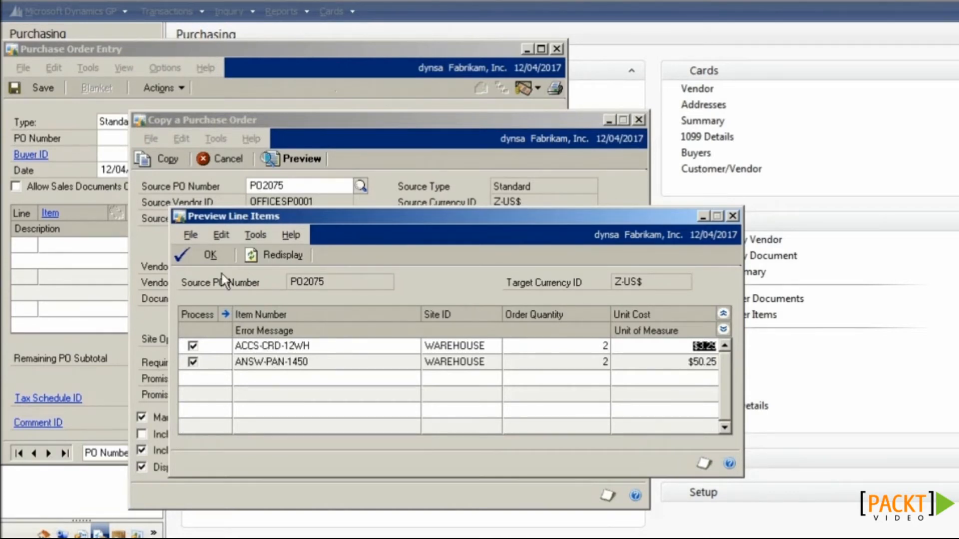
{"action": "left_click", "coordinate": [212, 256]}
{"action": "left_click", "coordinate": [168, 158]}
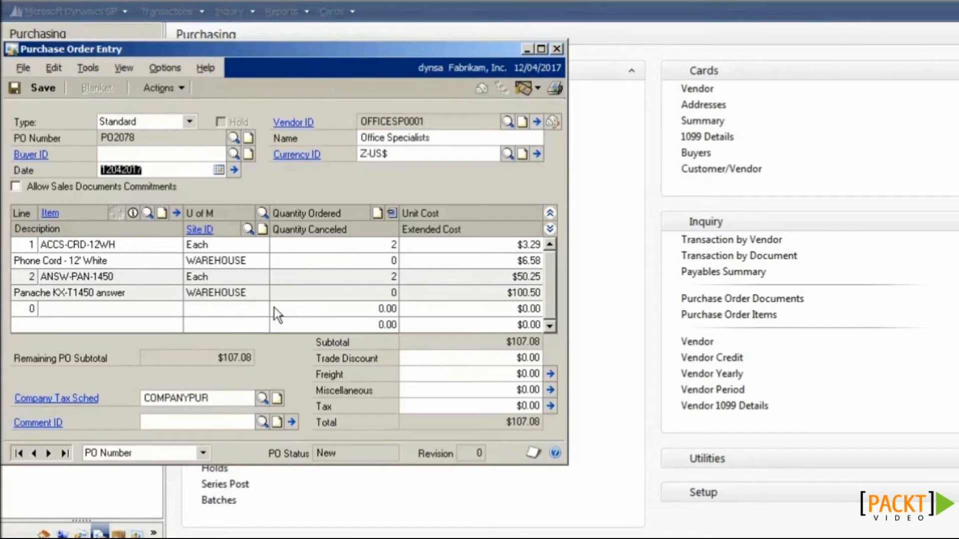
{"action": "left_click", "coordinate": [41, 88]}
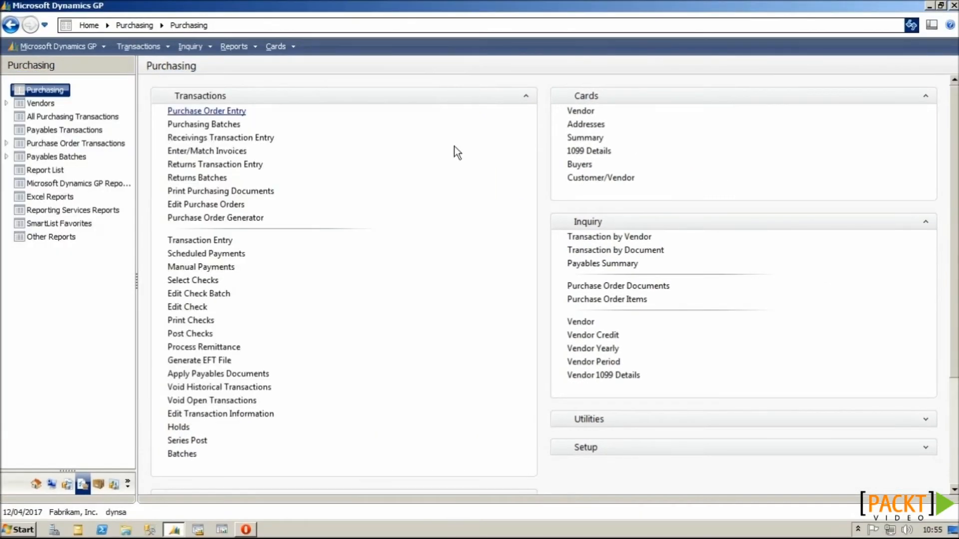
Step: Open Sales Transaction Entry and generate the next sales order number
{"action": "left_click", "coordinate": [113, 485]}
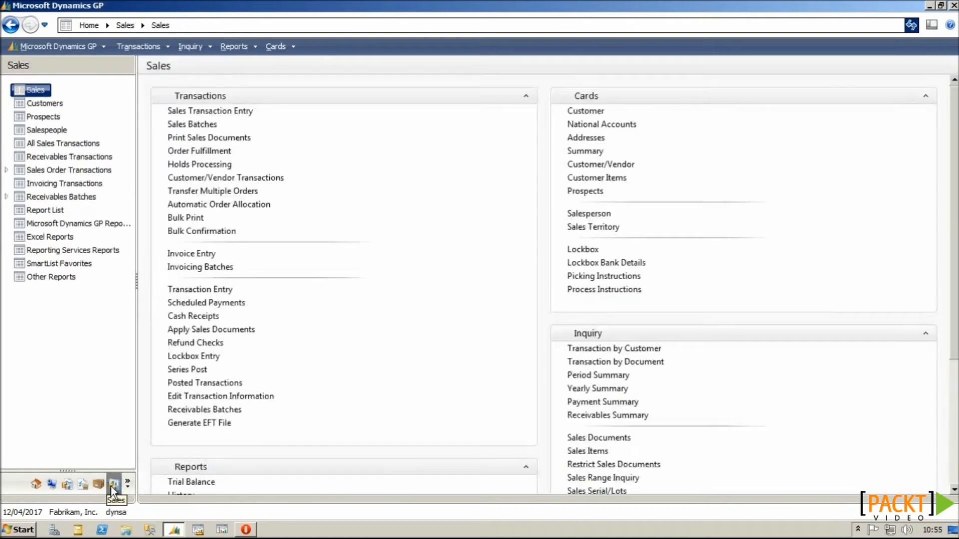
{"action": "left_click", "coordinate": [239, 112]}
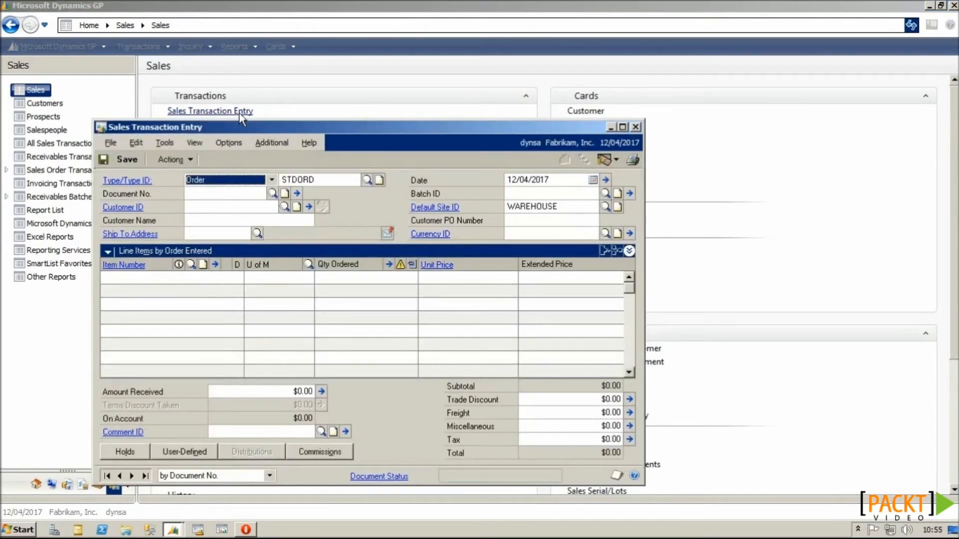
{"action": "left_click", "coordinate": [189, 160]}
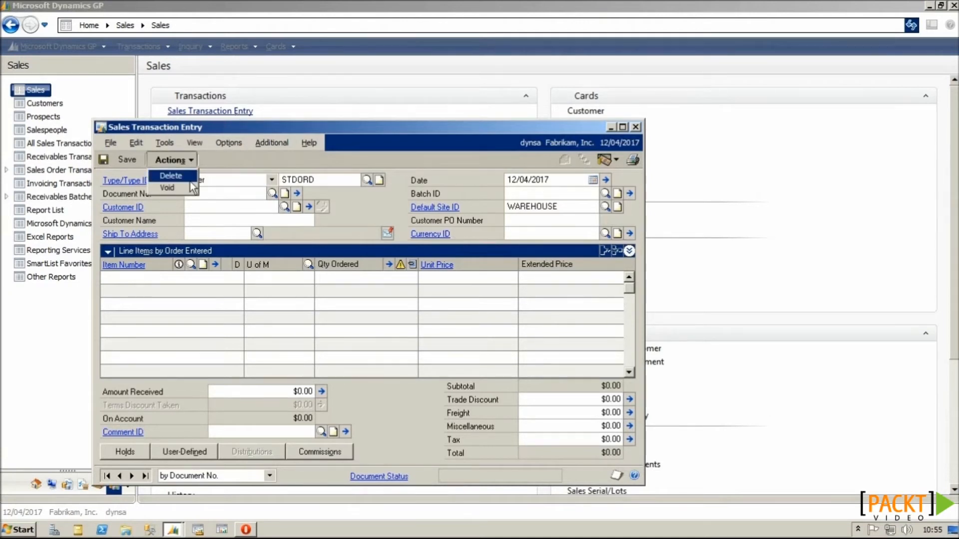
{"action": "left_click", "coordinate": [209, 192]}
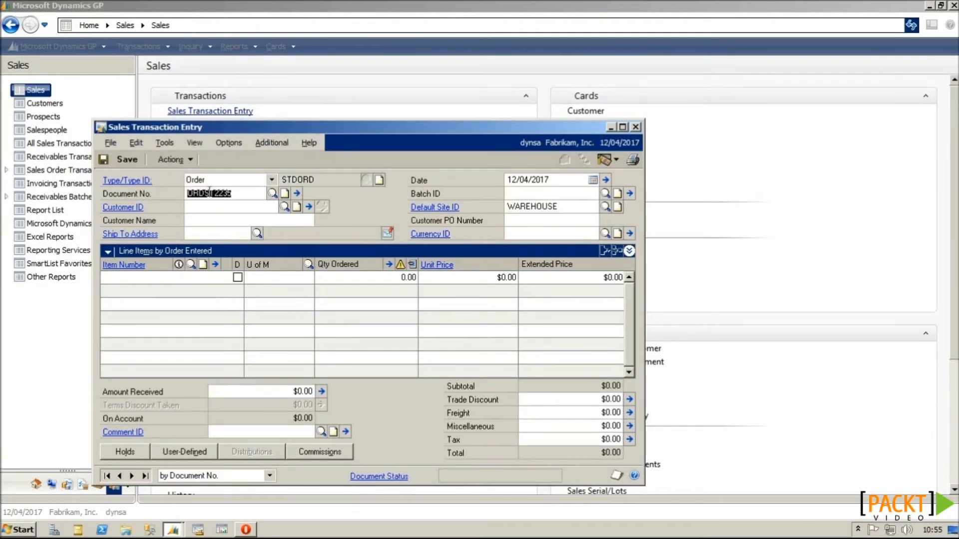
Step: Select the suggested customer, fill in the currency, and bring up Copy a Sales Order
{"action": "left_click", "coordinate": [212, 204]}
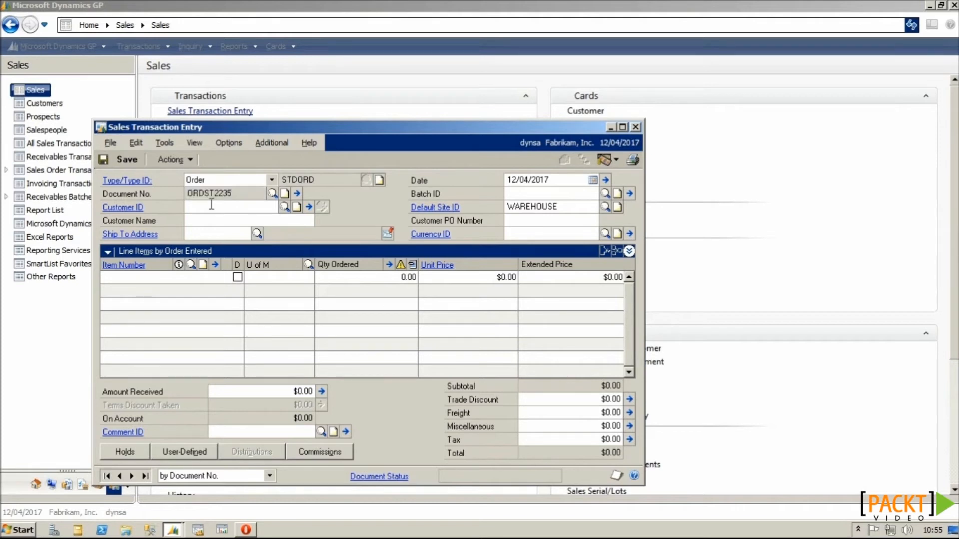
{"action": "type", "text": "A"}
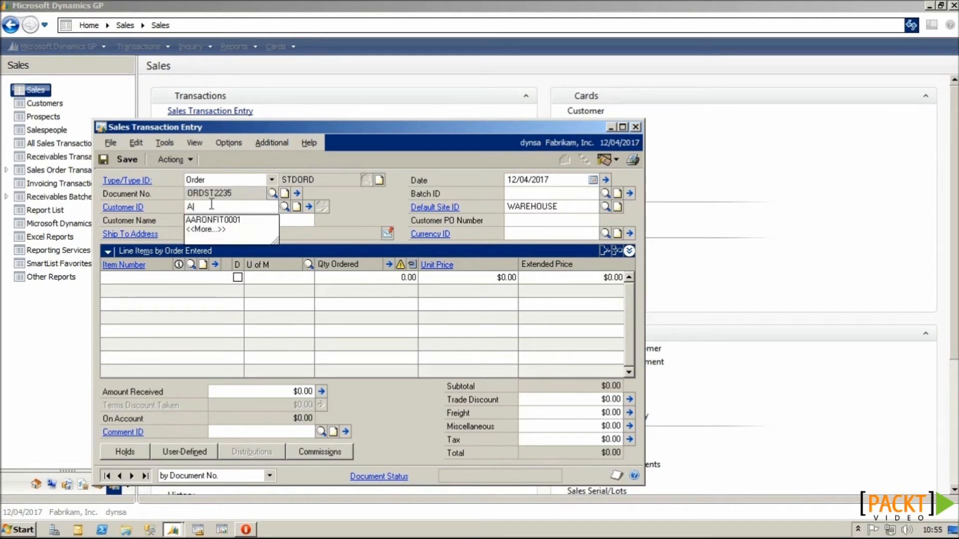
{"action": "left_click", "coordinate": [229, 220]}
{"action": "key", "text": "Tab"}
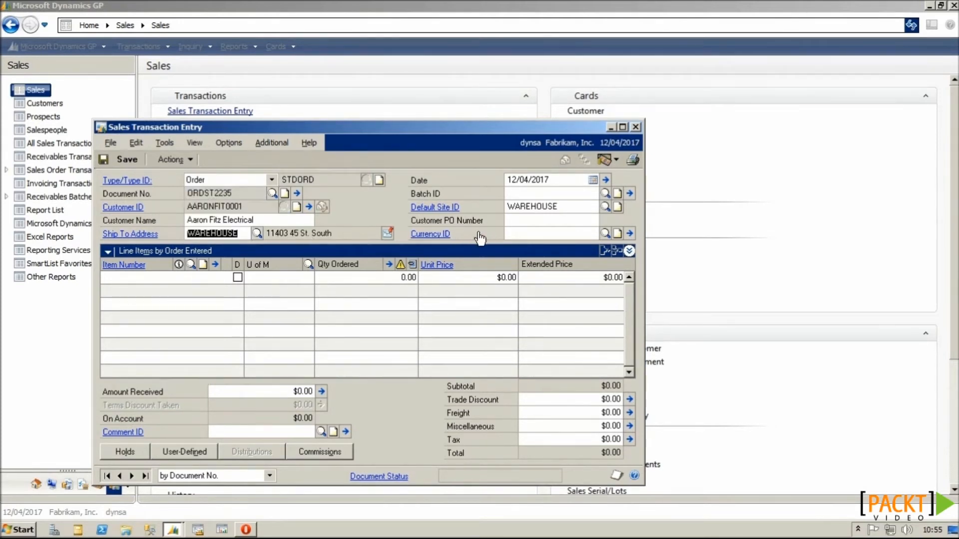
{"action": "left_click", "coordinate": [518, 233]}
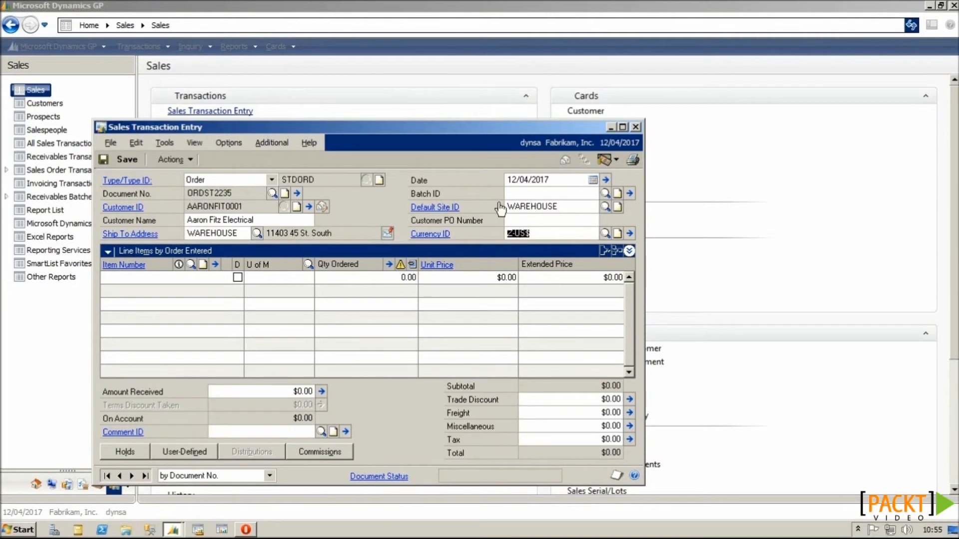
{"action": "left_click", "coordinate": [190, 160]}
{"action": "left_click", "coordinate": [188, 199]}
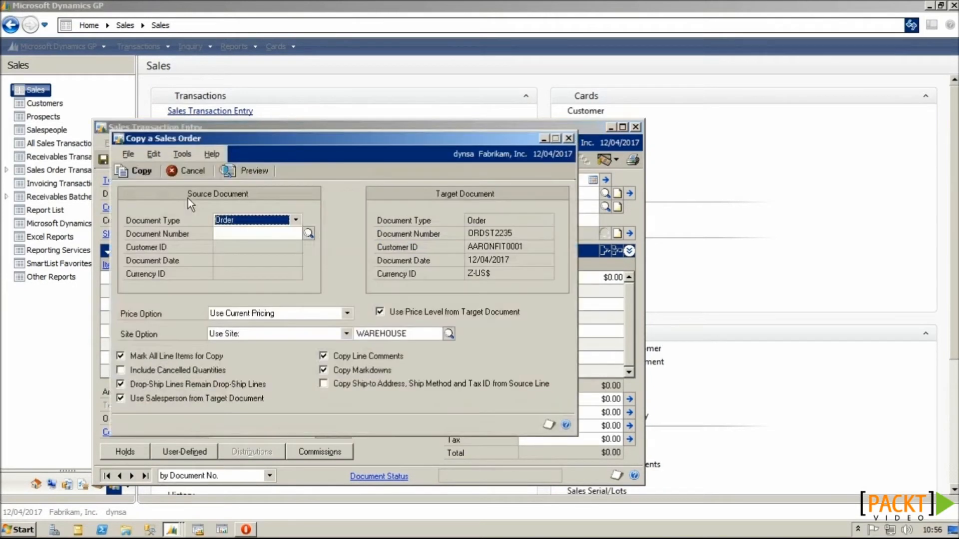
Step: Look up and select the earlier sales order as the copy source
{"action": "key", "text": "Tab"}
{"action": "left_click", "coordinate": [308, 233]}
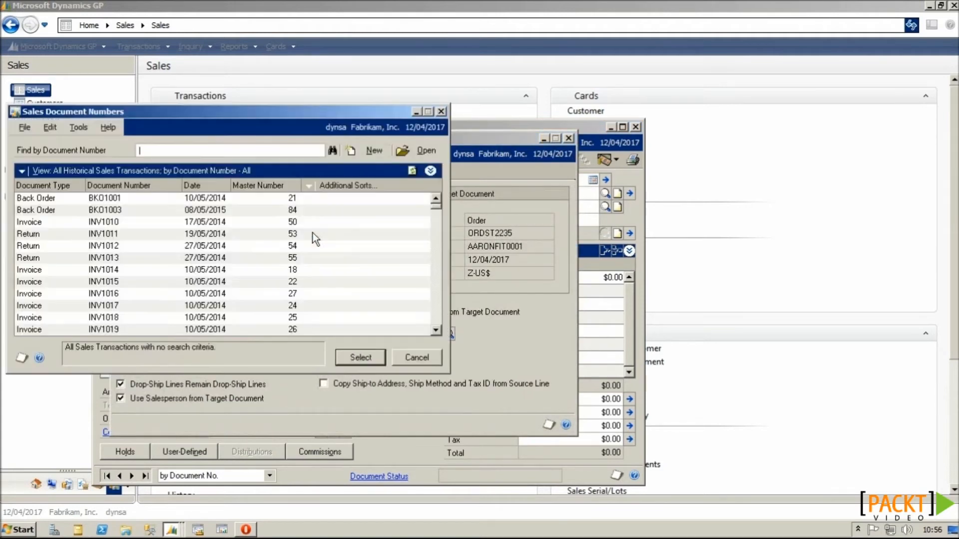
{"action": "type", "text": "o"}
{"action": "type", "text": "st21"}
{"action": "left_click", "coordinate": [222, 294]}
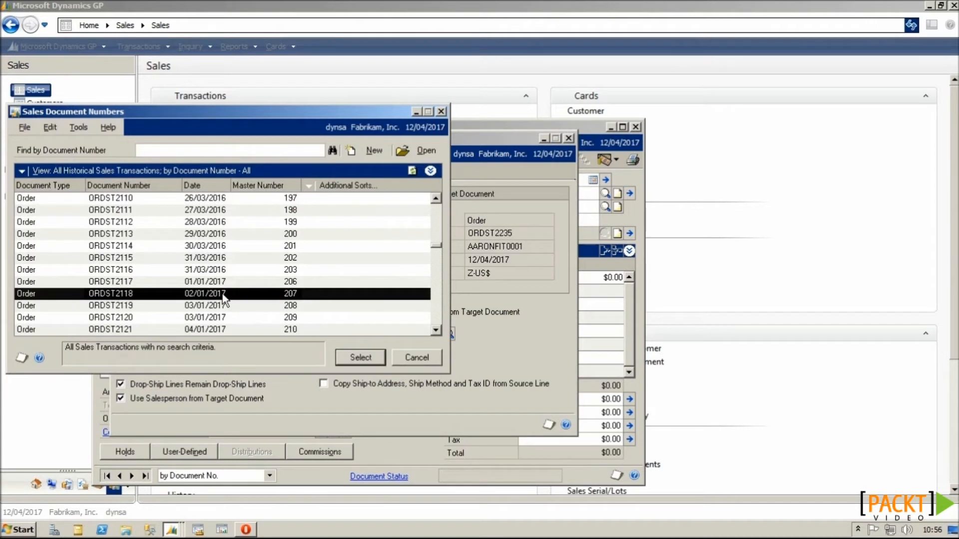
{"action": "left_click", "coordinate": [370, 358]}
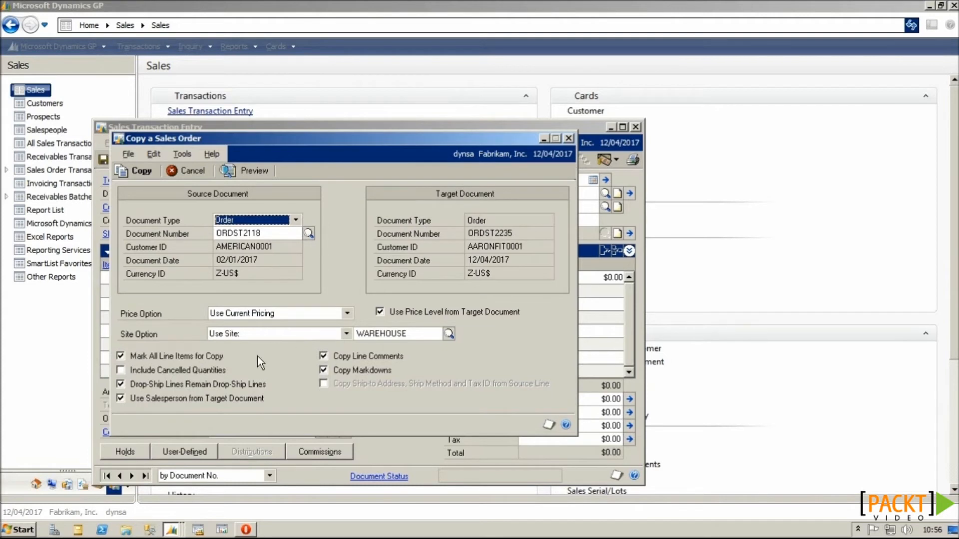
Step: Preview the PHON-ATT-53BK line, set its quantity to 7, and copy it into the order
{"action": "left_click", "coordinate": [256, 172]}
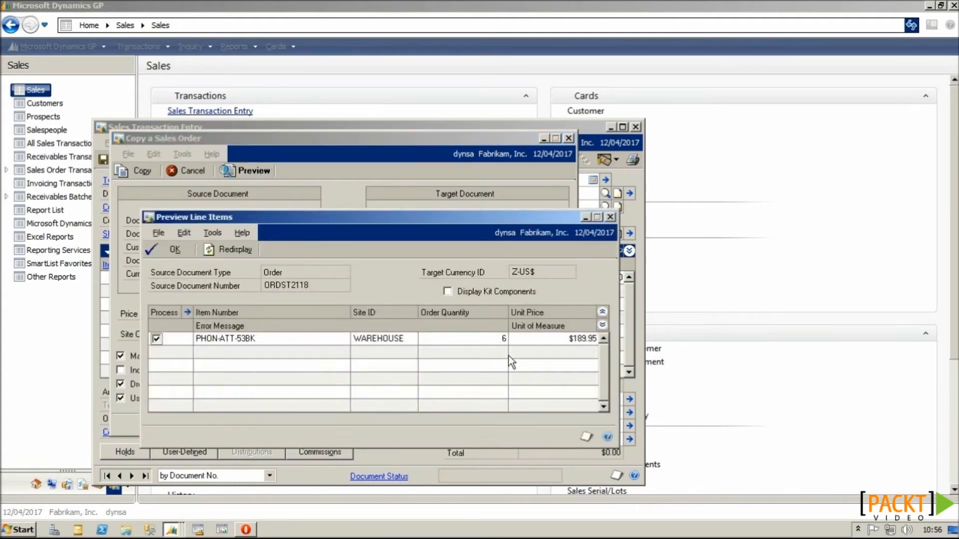
{"action": "left_click", "coordinate": [504, 341]}
{"action": "type", "text": "7"}
{"action": "key", "text": "Tab"}
{"action": "left_click", "coordinate": [183, 253]}
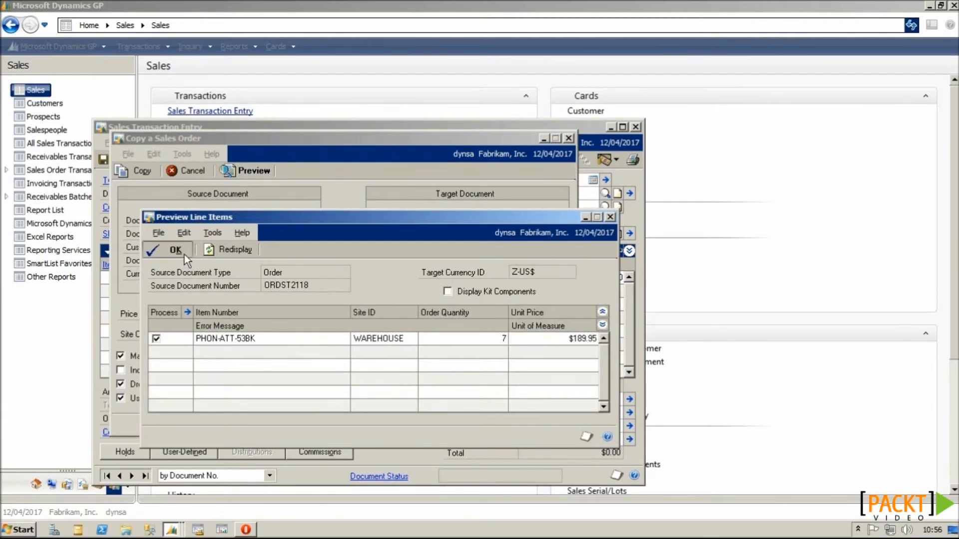
{"action": "left_click", "coordinate": [152, 171]}
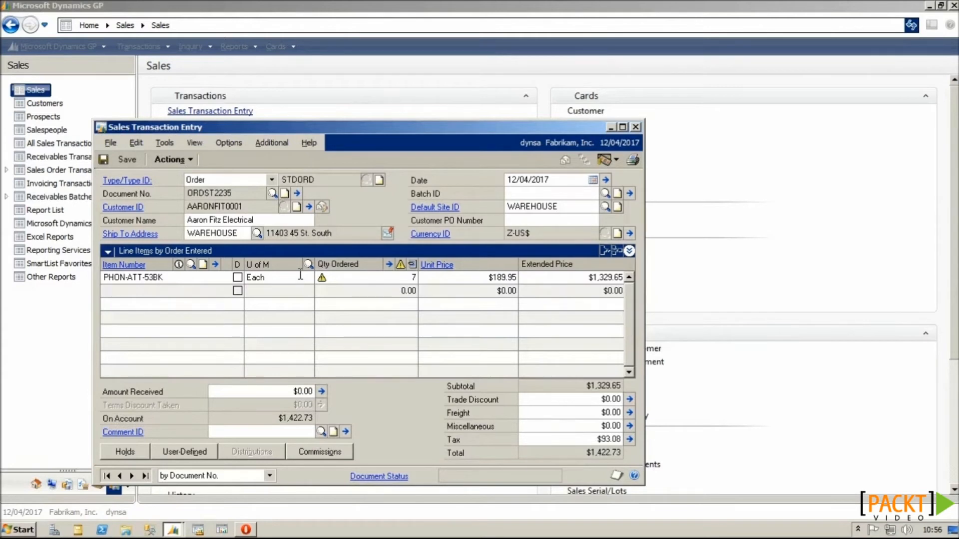
Step: Assign the order to batch IG1704, save it, and close the sales entry window
{"action": "left_click", "coordinate": [523, 194]}
{"action": "type", "text": "IG17"}
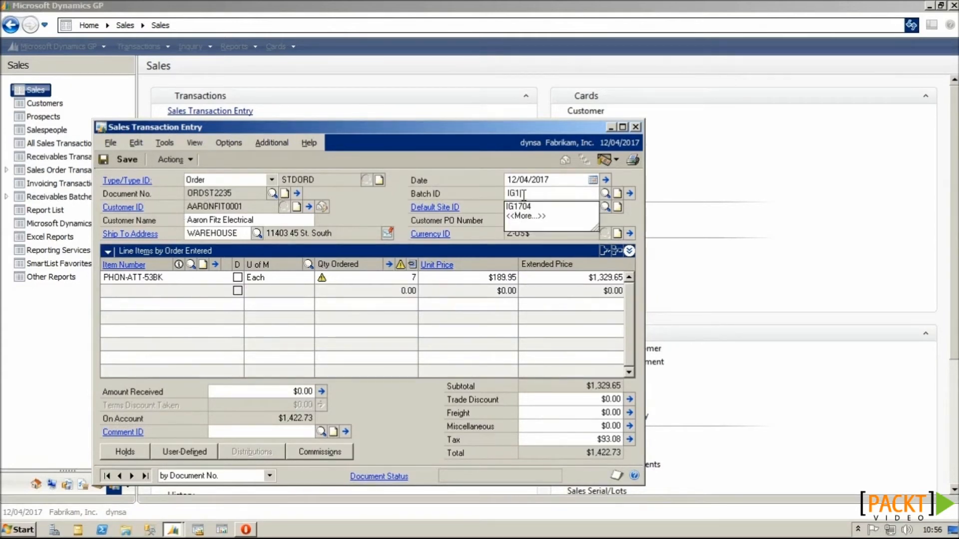
{"action": "type", "text": "04"}
{"action": "key", "text": "Tab"}
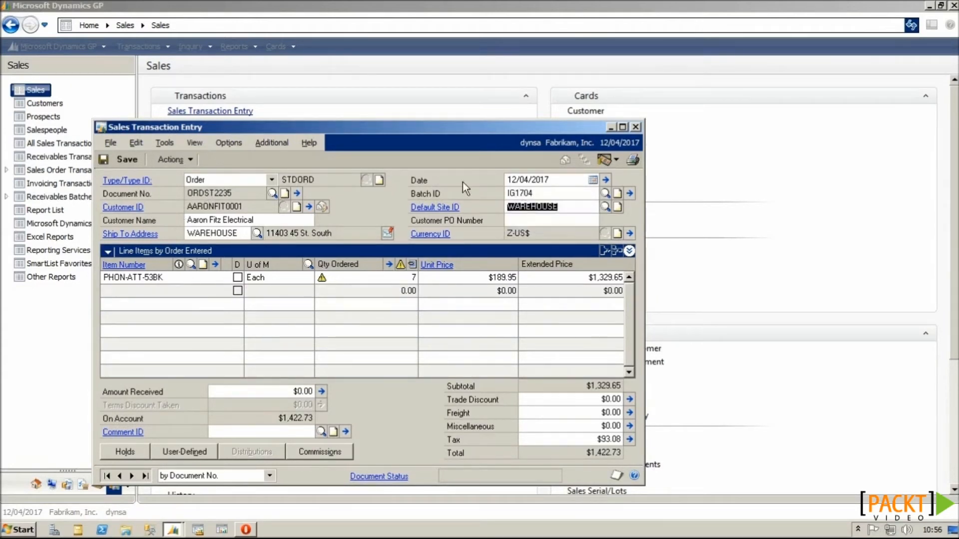
{"action": "left_click", "coordinate": [134, 162]}
{"action": "left_click", "coordinate": [636, 127]}
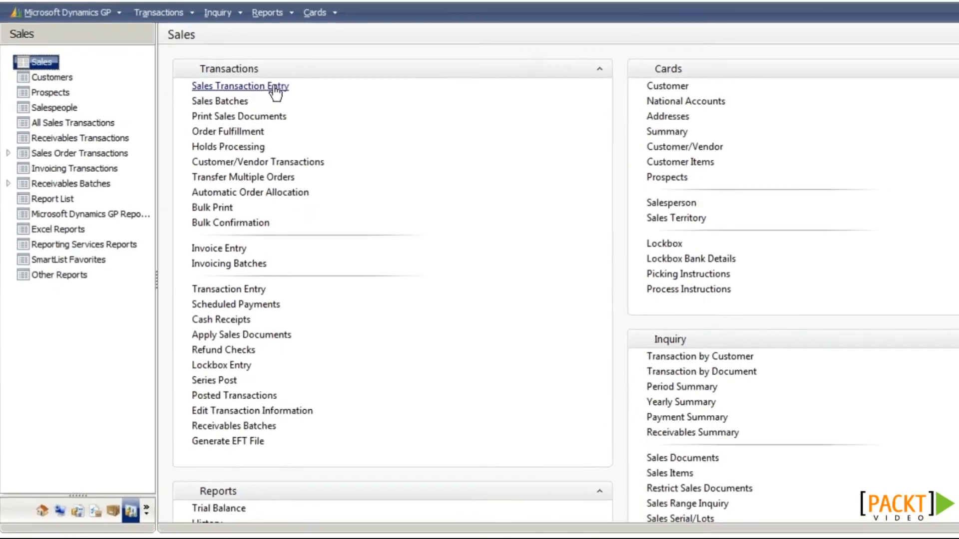
{"action": "left_click", "coordinate": [274, 87]}
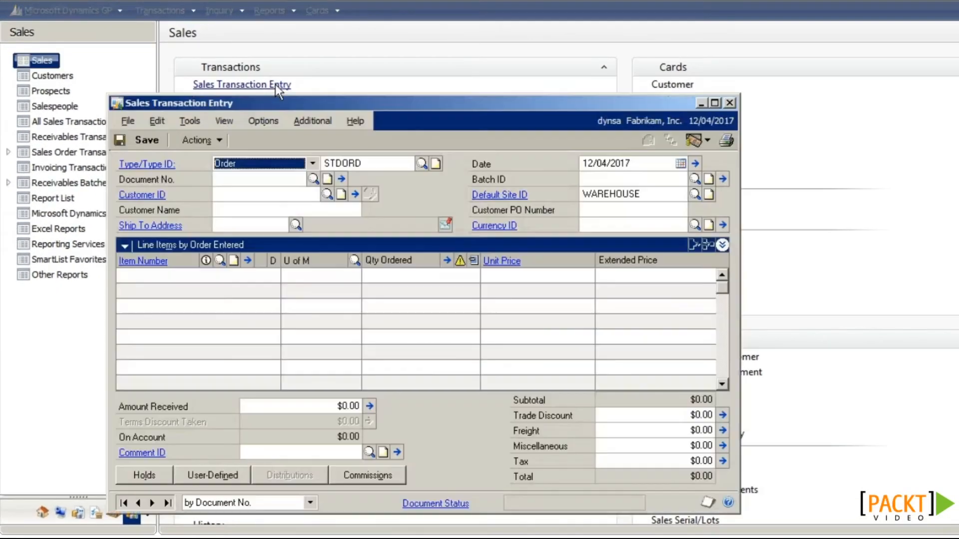
{"action": "left_click", "coordinate": [270, 178]}
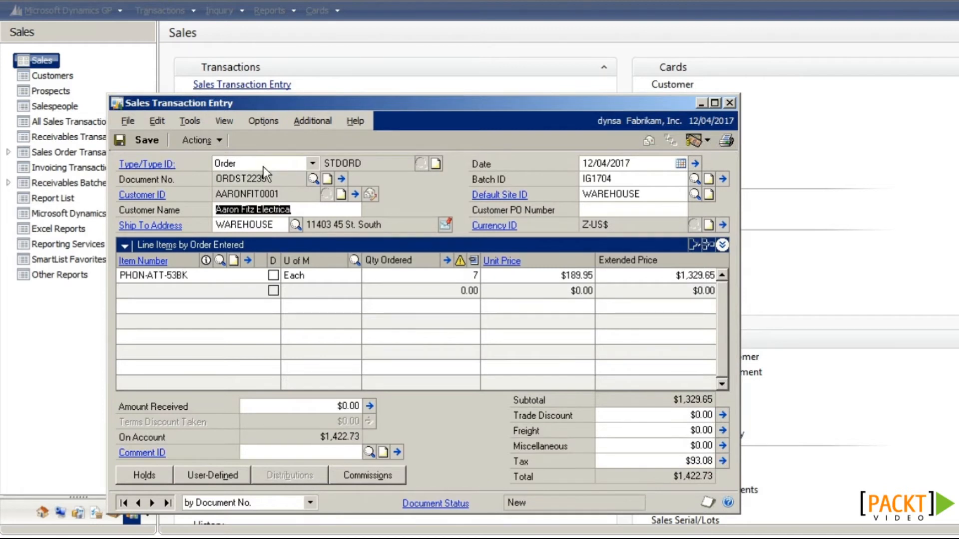
{"action": "left_click", "coordinate": [219, 137]}
{"action": "left_click", "coordinate": [217, 156]}
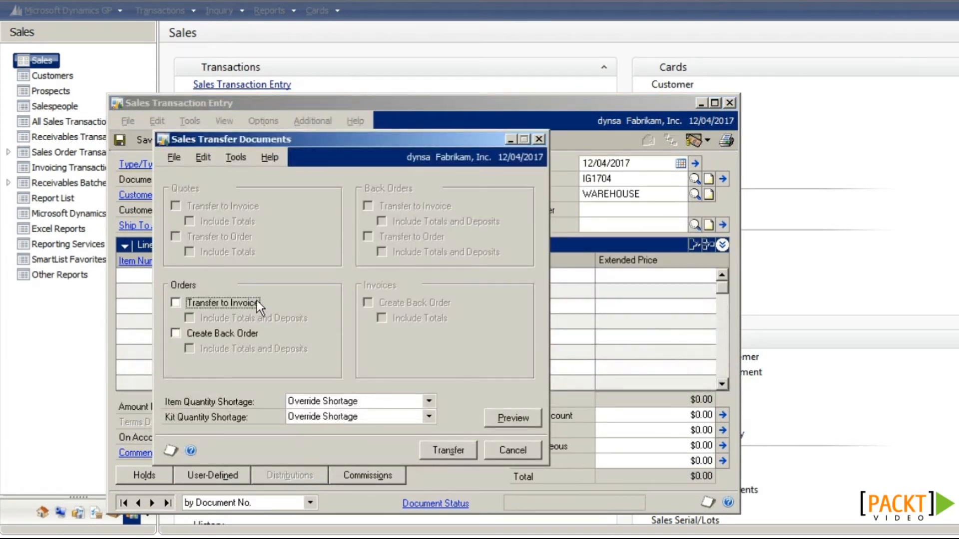
{"action": "left_click", "coordinate": [256, 301]}
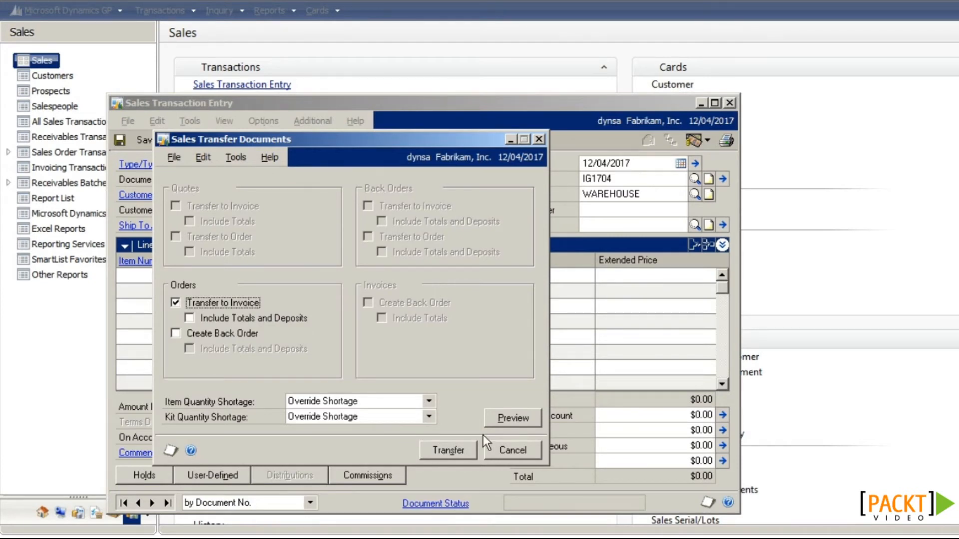
{"action": "left_click", "coordinate": [513, 418]}
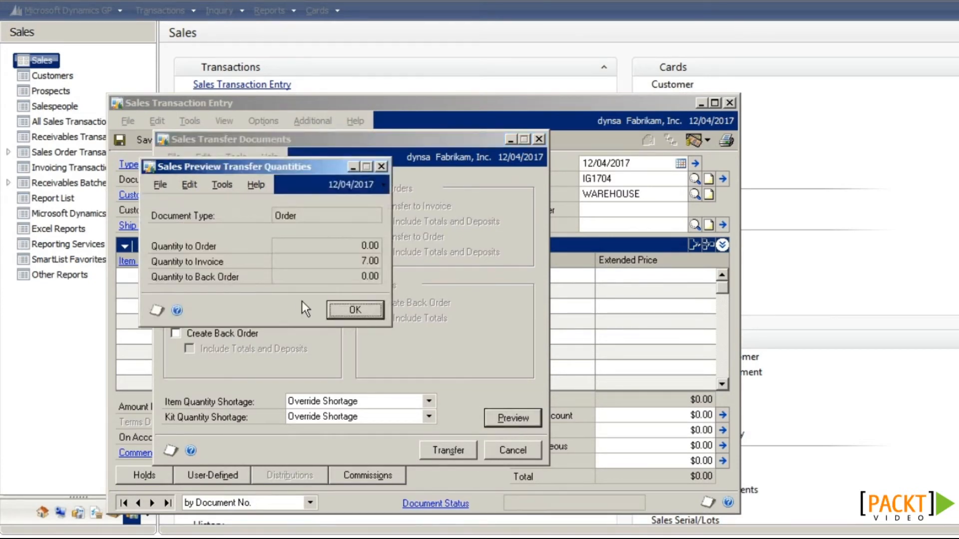
{"action": "left_click", "coordinate": [343, 311]}
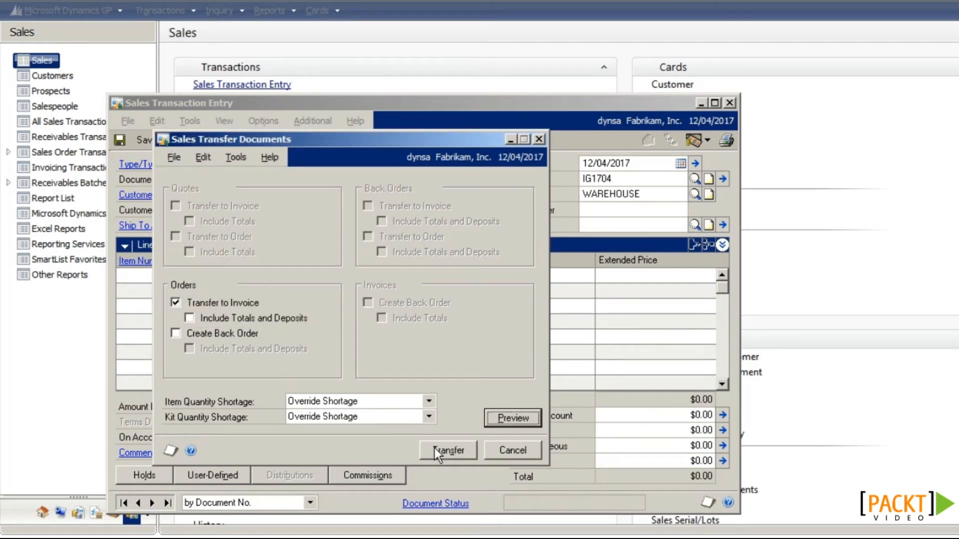
{"action": "left_click", "coordinate": [505, 450]}
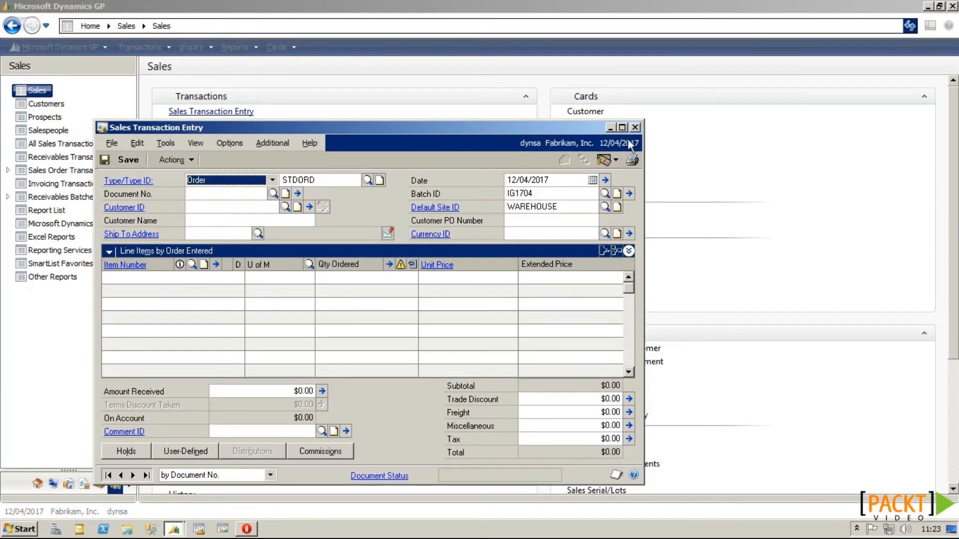
{"action": "left_click", "coordinate": [634, 127]}
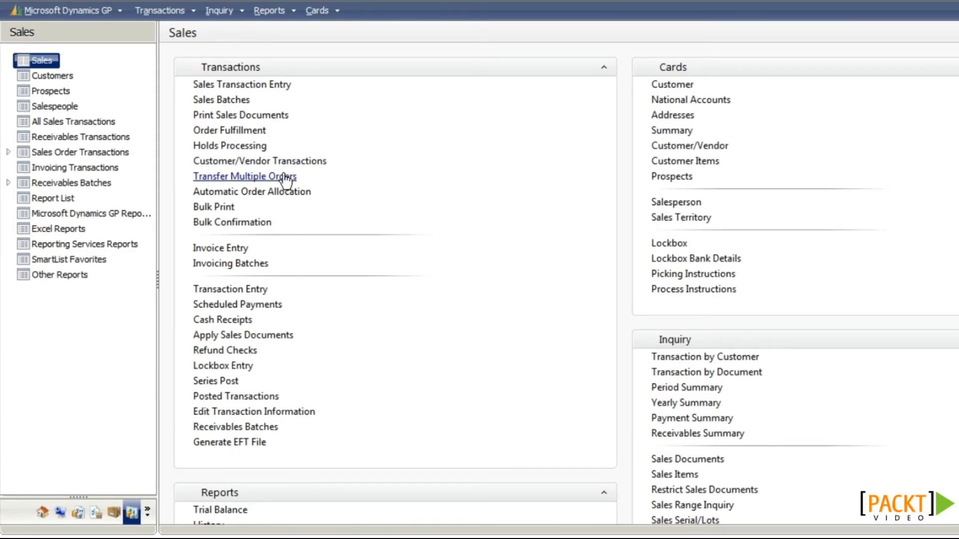
Step: Include orders and back orders, and create destination invoice batch IG1704INV
{"action": "left_click", "coordinate": [285, 177]}
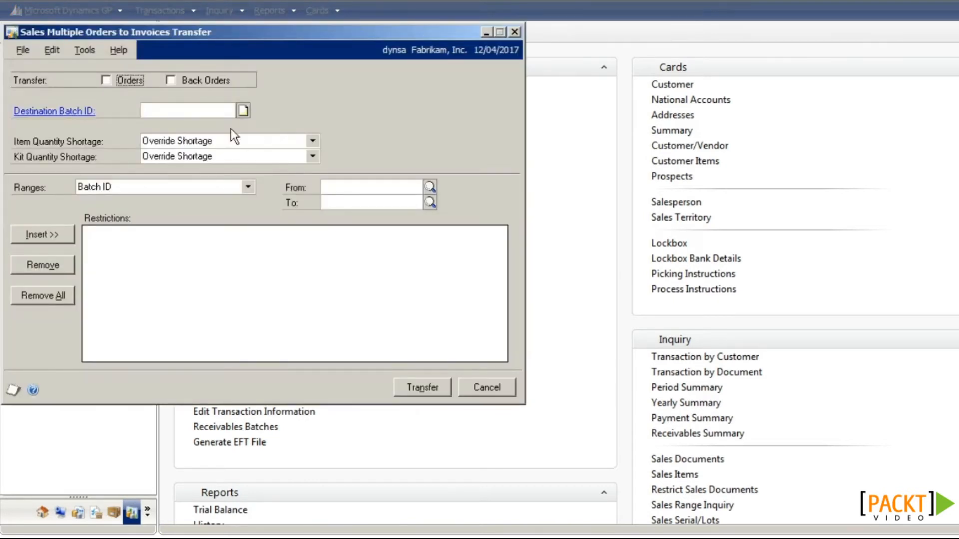
{"action": "left_click", "coordinate": [139, 78]}
{"action": "left_click", "coordinate": [184, 82]}
{"action": "left_click", "coordinate": [179, 112]}
{"action": "type", "text": "IG1704"}
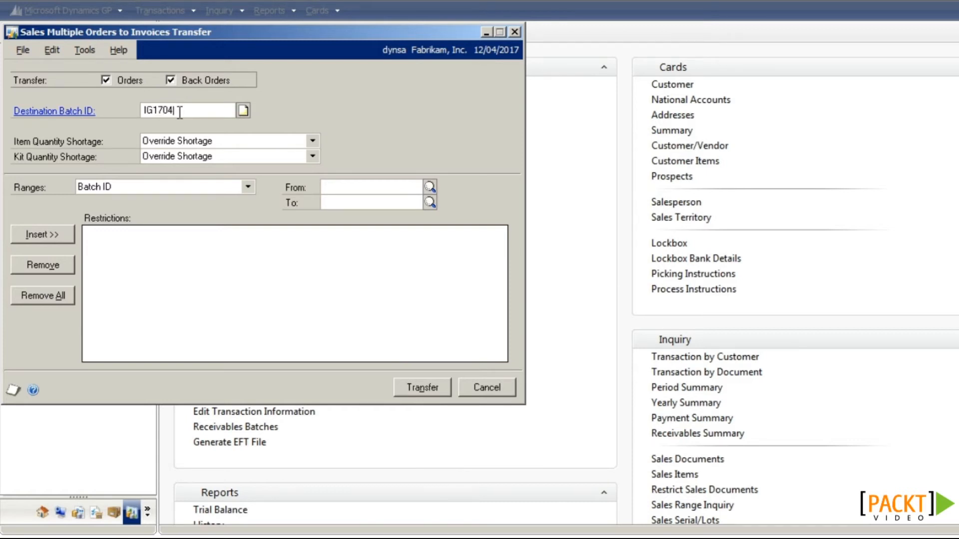
{"action": "type", "text": "INV"}
{"action": "key", "text": "Tab"}
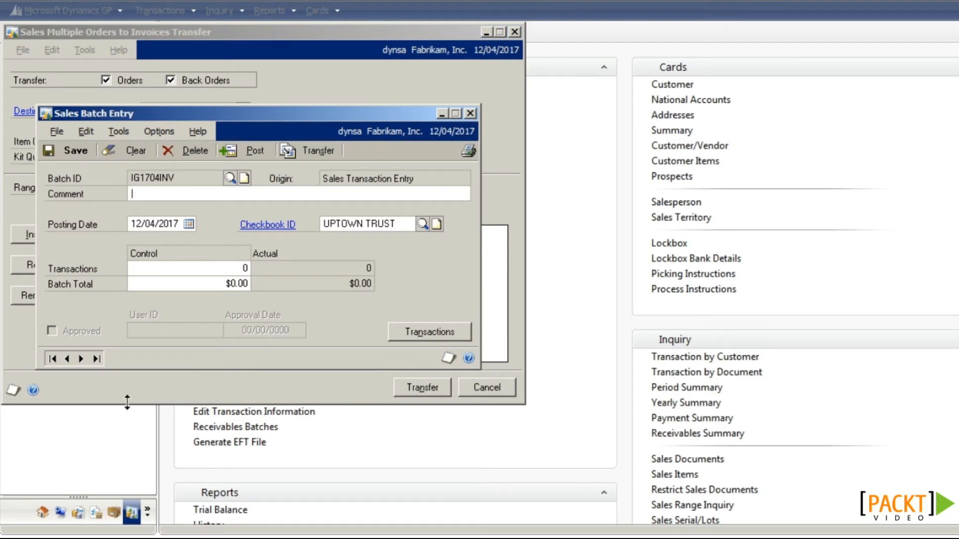
{"action": "left_click", "coordinate": [82, 151]}
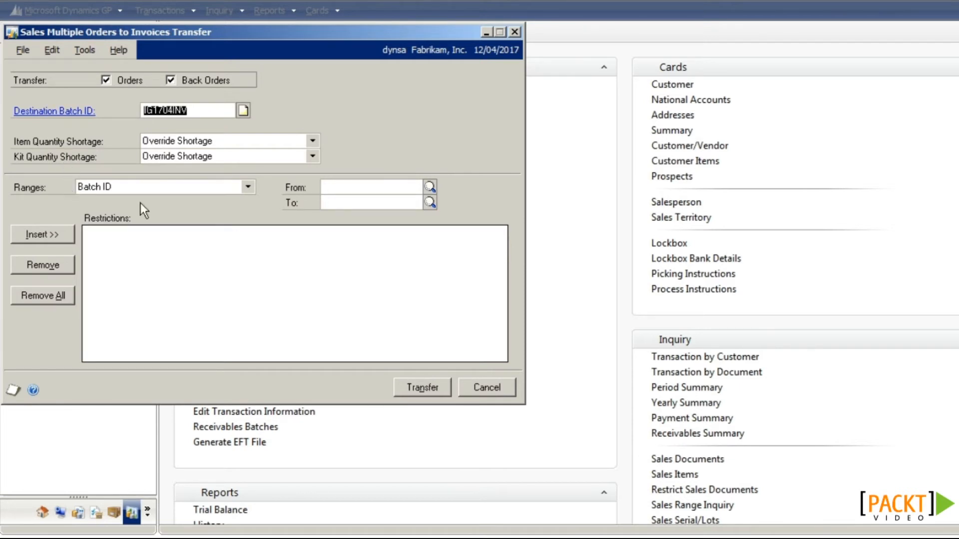
Step: Restrict the range to Batch ID IG1704 from and to, insert it, and run the transfer
{"action": "left_click", "coordinate": [173, 190]}
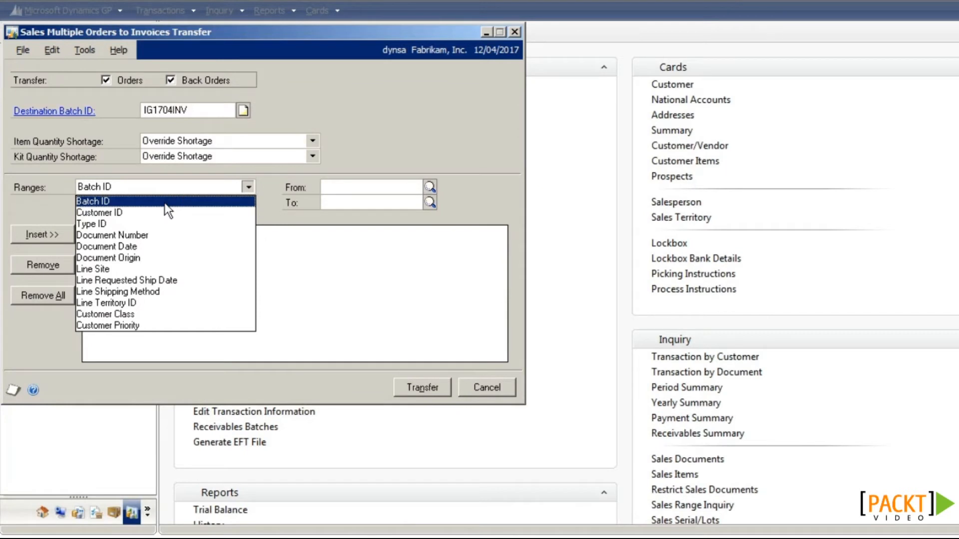
{"action": "left_click", "coordinate": [167, 202]}
{"action": "left_click", "coordinate": [429, 188]}
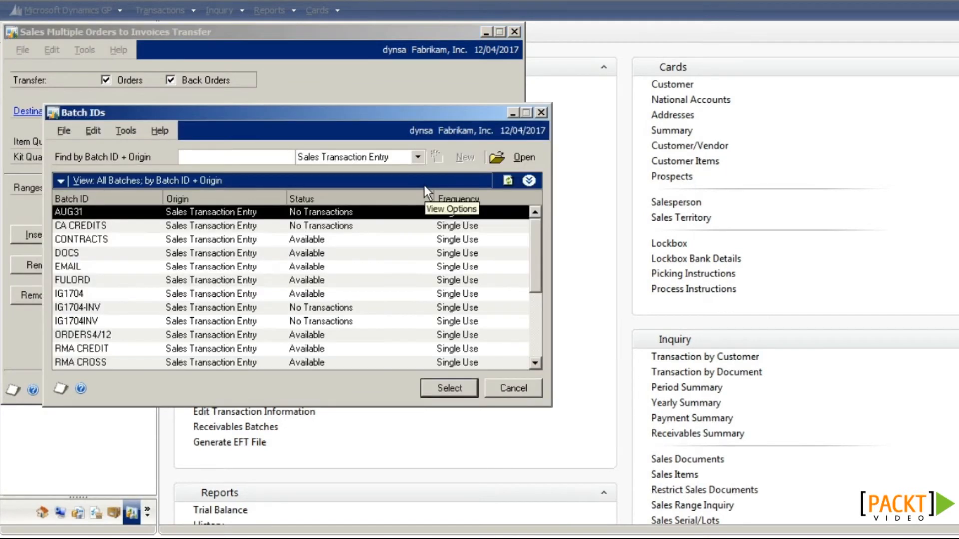
{"action": "left_click", "coordinate": [140, 295]}
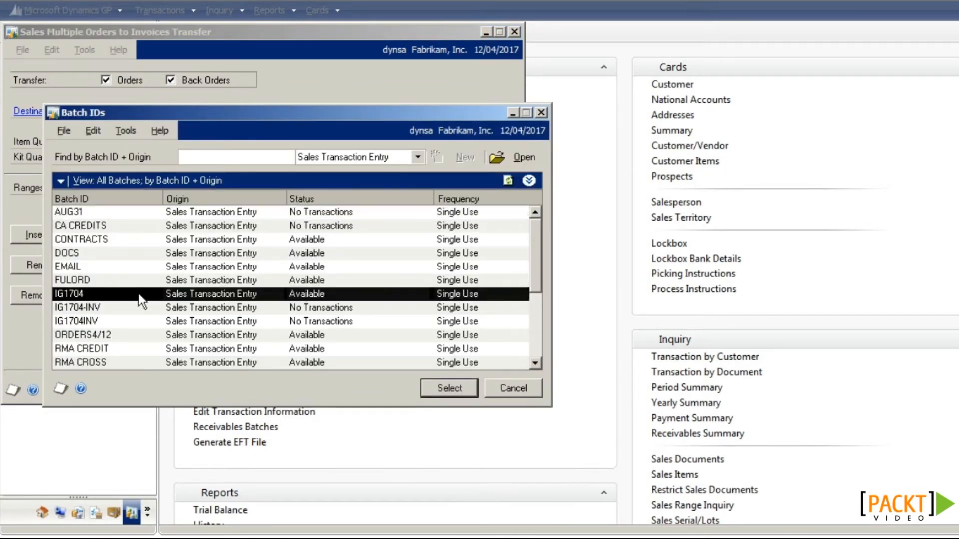
{"action": "left_click", "coordinate": [439, 391]}
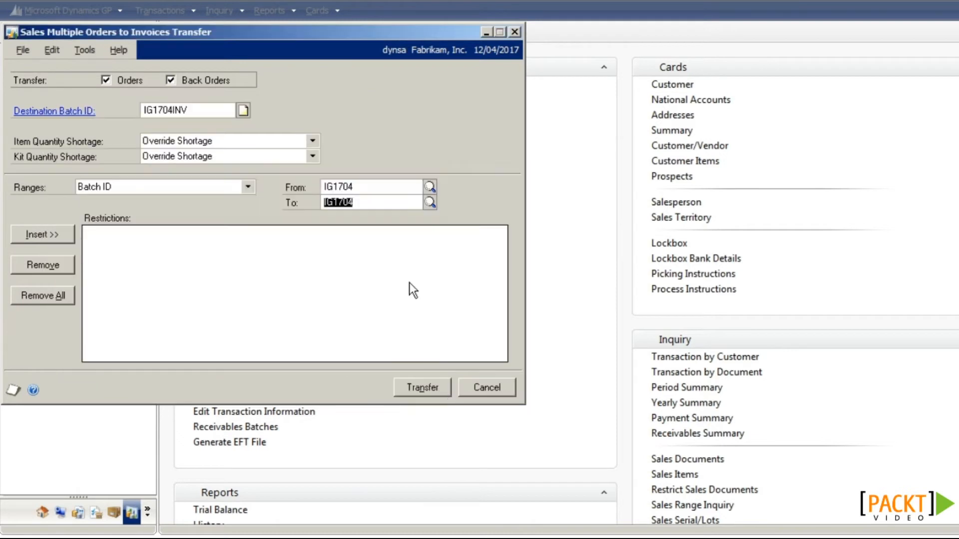
{"action": "left_click", "coordinate": [50, 235]}
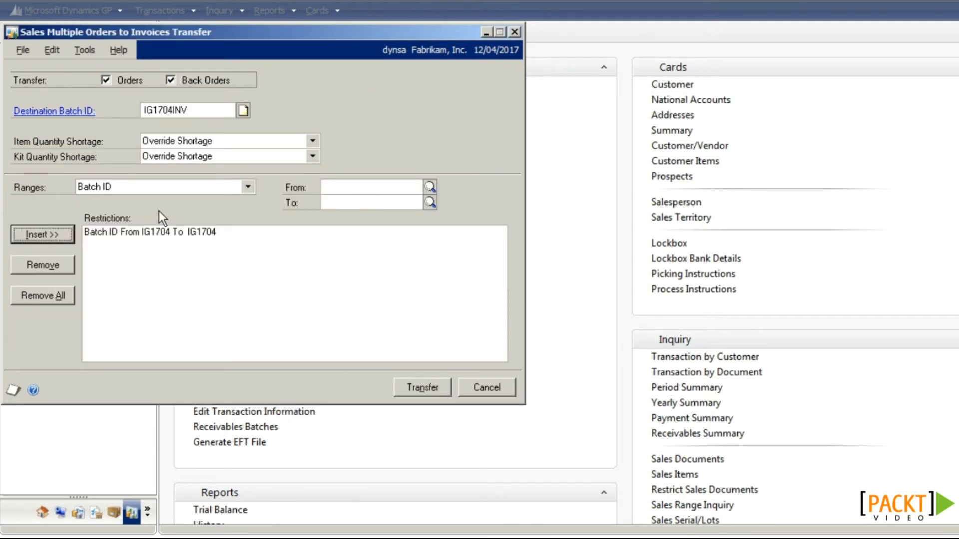
{"action": "left_click", "coordinate": [183, 191]}
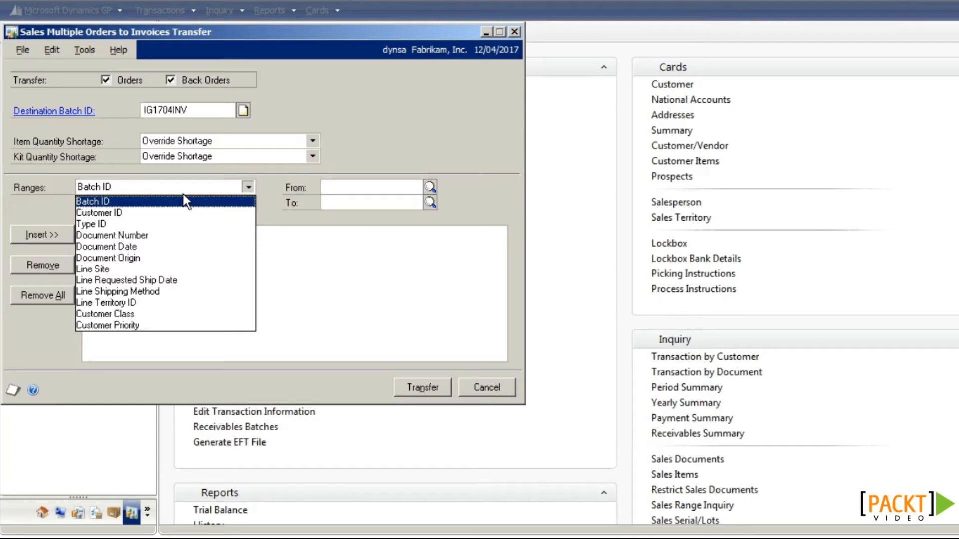
{"action": "left_click", "coordinate": [286, 236]}
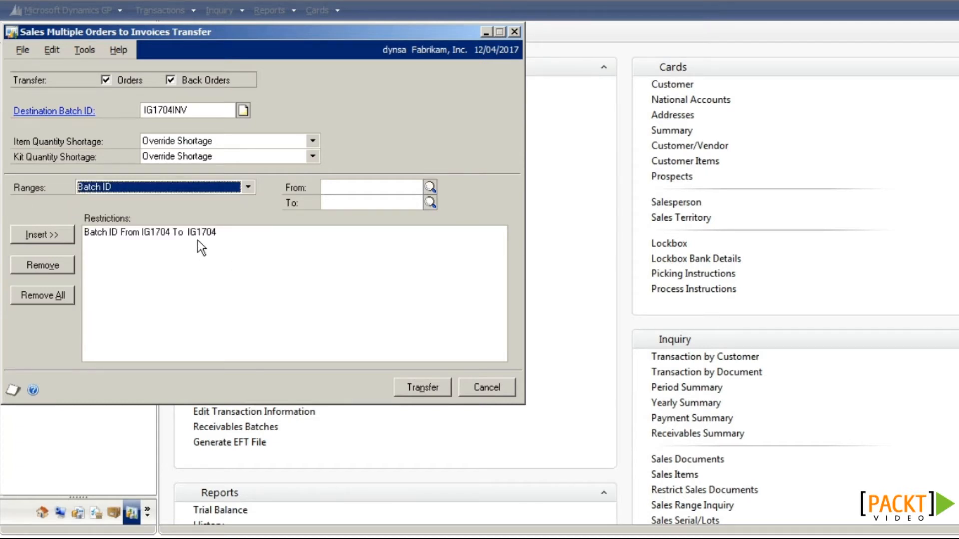
{"action": "left_click", "coordinate": [415, 385]}
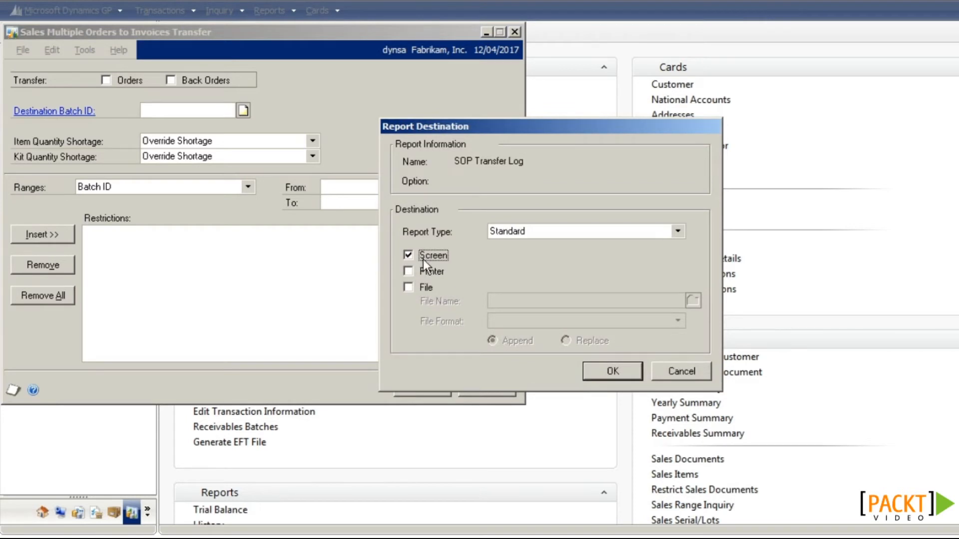
Step: Show the SOP Transfer Log on screen, confirming 2 documents transferred with 0 errors, then close it
{"action": "left_click", "coordinate": [592, 369]}
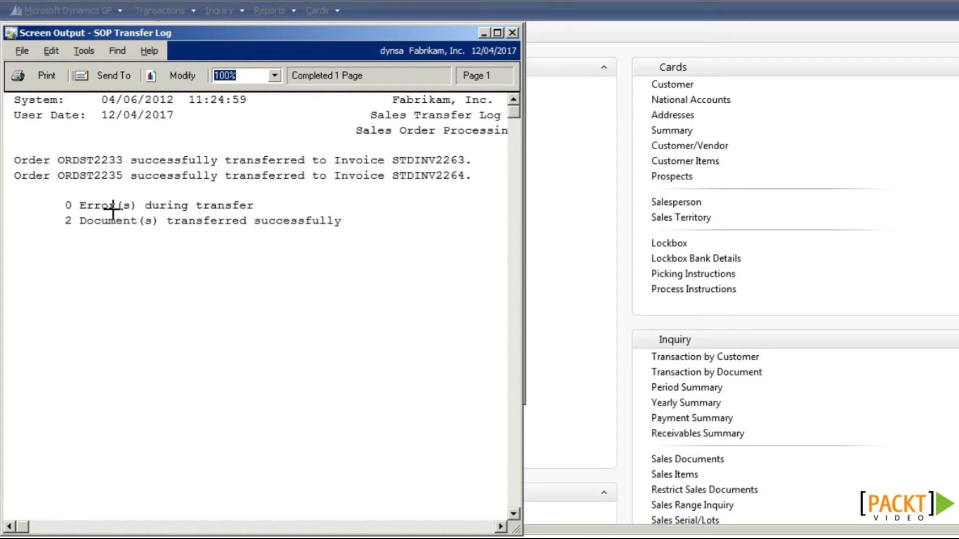
{"action": "left_click", "coordinate": [512, 32]}
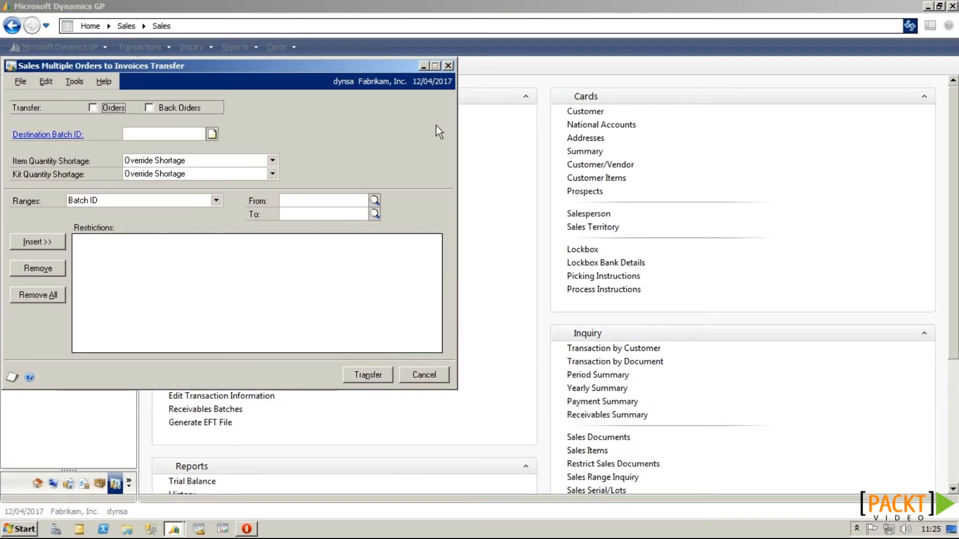
Step: Close the transfer window, open batch IG1704INV in Sales Batch Entry to see its 2 transactions, then close it
{"action": "left_click", "coordinate": [449, 66]}
{"action": "left_click", "coordinate": [193, 125]}
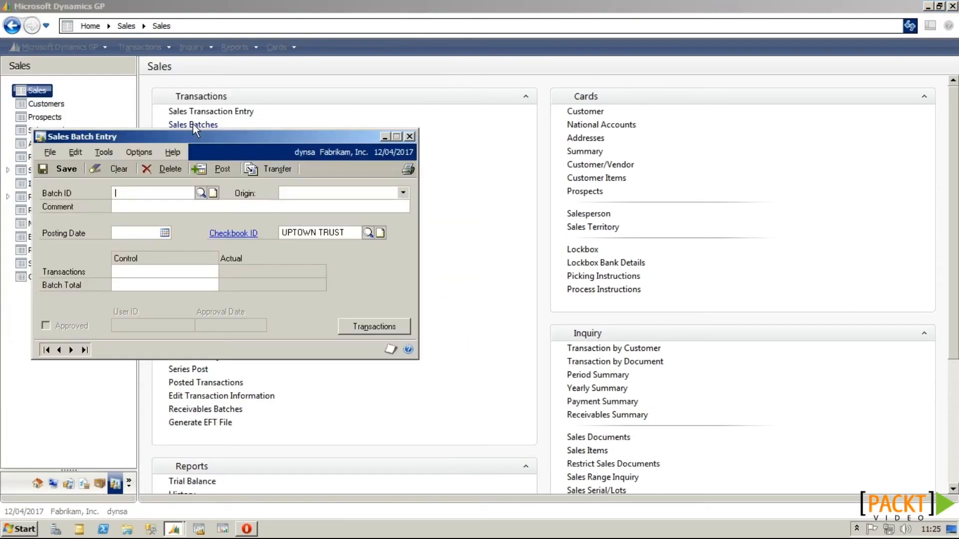
{"action": "left_click", "coordinate": [201, 193]}
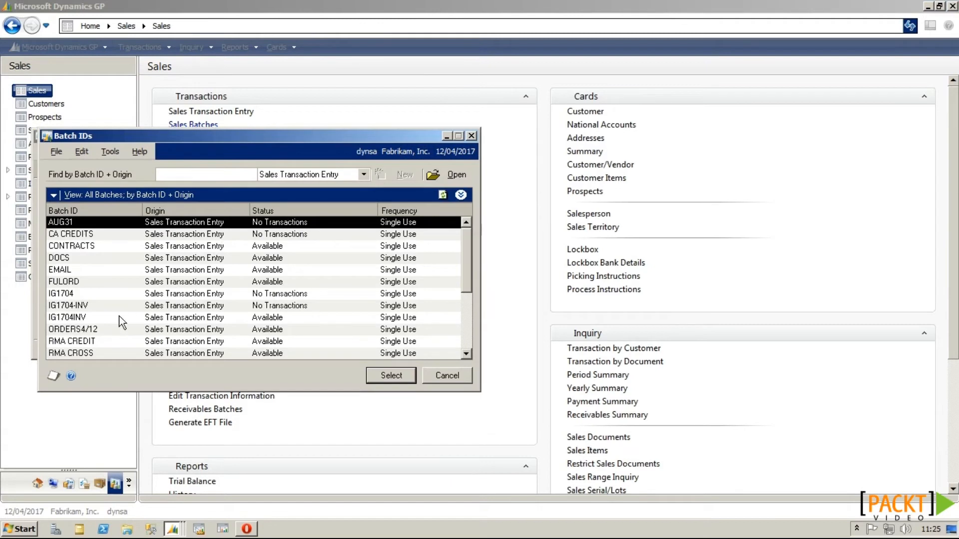
{"action": "left_click", "coordinate": [100, 318]}
{"action": "double_click", "coordinate": [101, 318]}
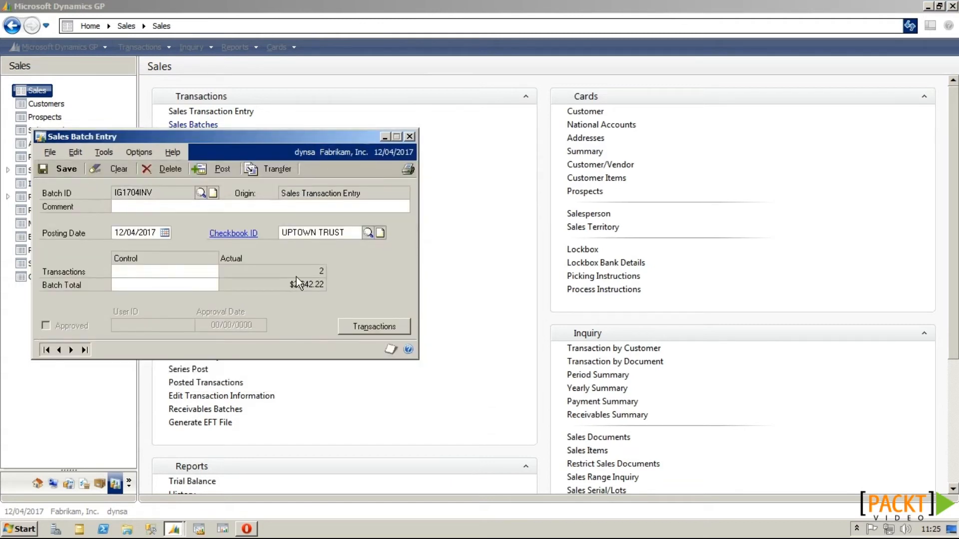
{"action": "left_click", "coordinate": [410, 137]}
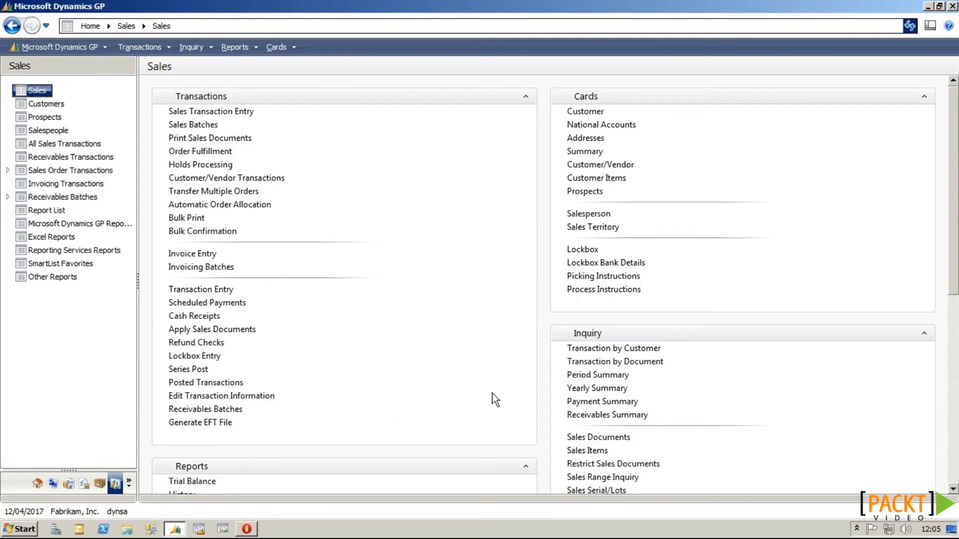
Step: Start a new sales order for the first customer matching 'a' in batch IG1704
{"action": "left_click", "coordinate": [239, 113]}
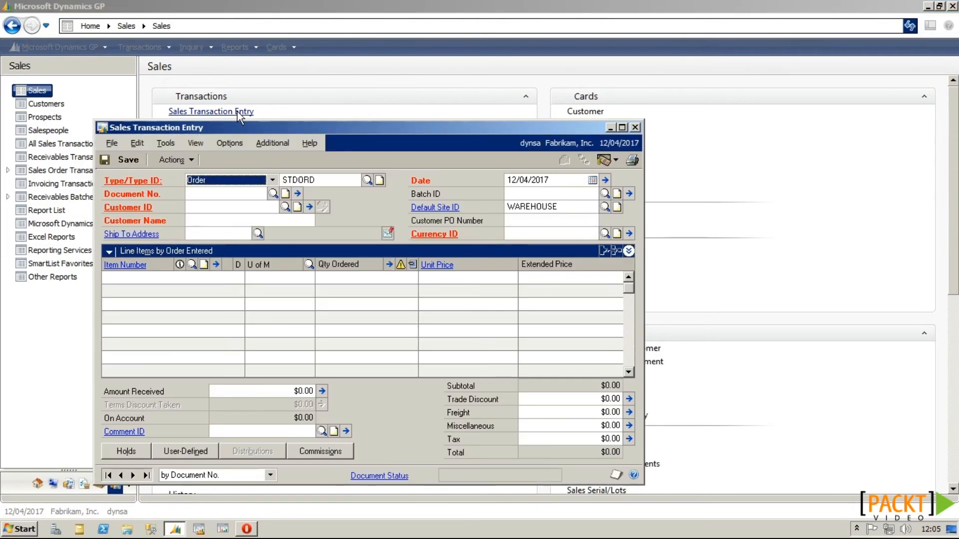
{"action": "type", "text": "a"}
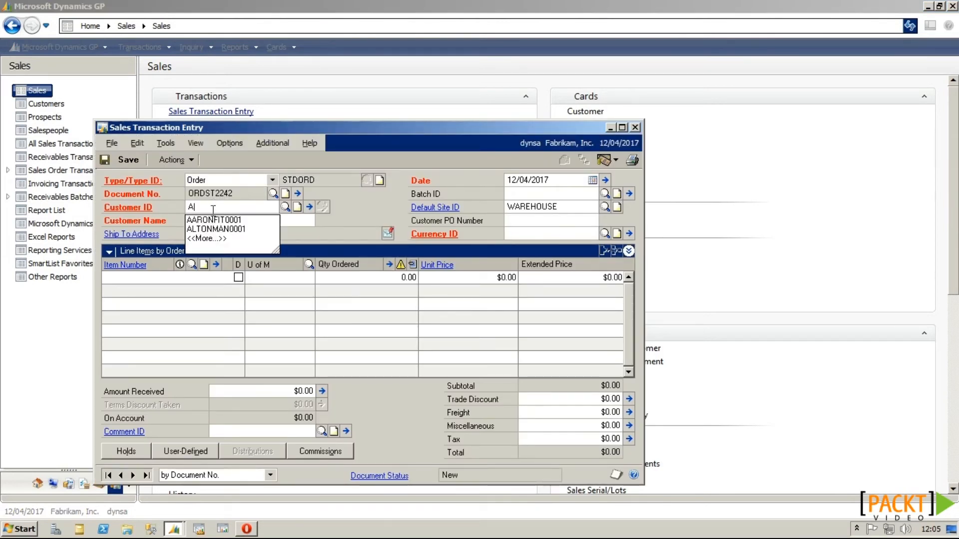
{"action": "left_click", "coordinate": [219, 219]}
{"action": "key", "text": "Tab"}
{"action": "key", "text": "Tab"}
{"action": "key", "text": "Tab"}
{"action": "key", "text": "Tab"}
{"action": "key", "text": "Tab"}
{"action": "left_click", "coordinate": [519, 193]}
{"action": "type", "text": "IG1704"}
Step: Add item 2-A3284A at quantity 2, back-order the shortage, and choose Actions > Purchase
{"action": "key", "text": "Tab"}
{"action": "left_click", "coordinate": [160, 277]}
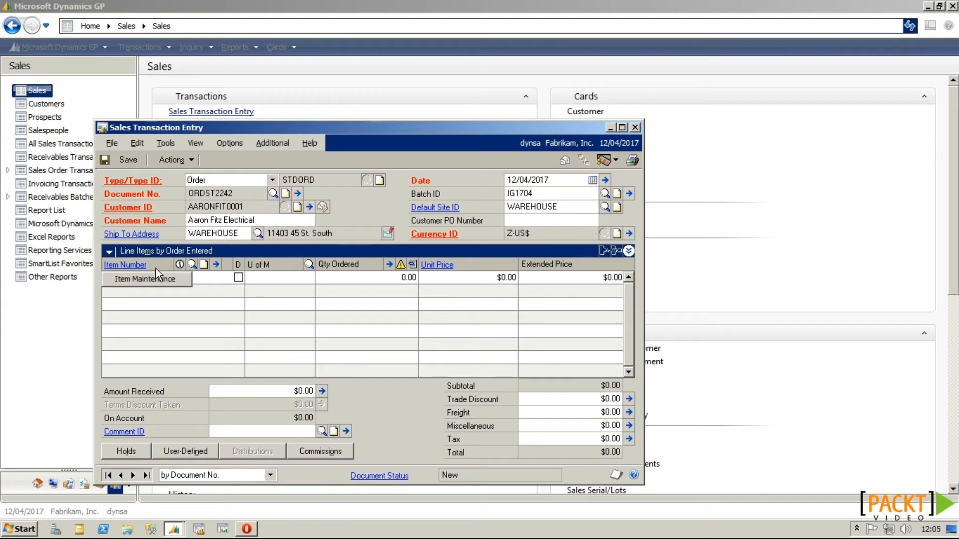
{"action": "type", "text": "2"}
{"action": "left_click", "coordinate": [198, 291]}
{"action": "key", "text": "Tab"}
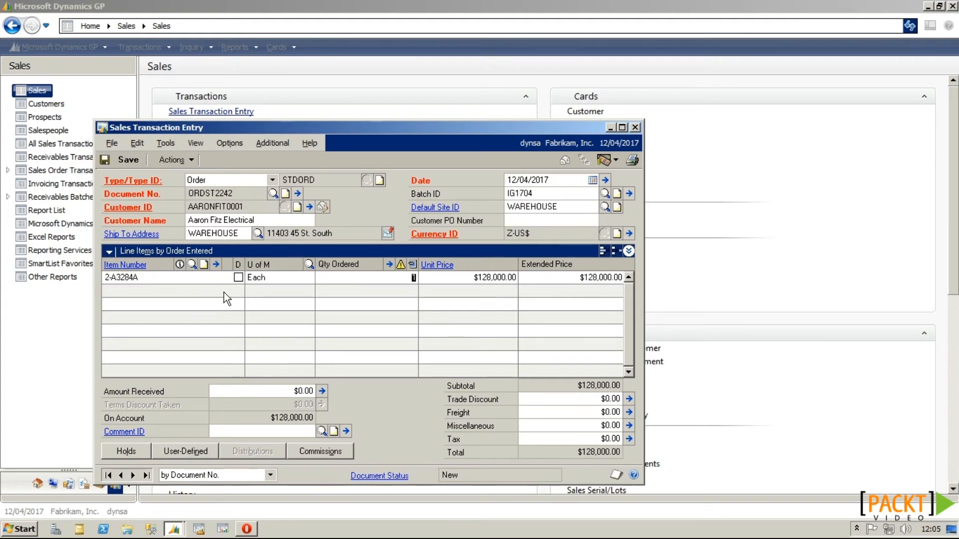
{"action": "type", "text": "2"}
{"action": "key", "text": "Tab"}
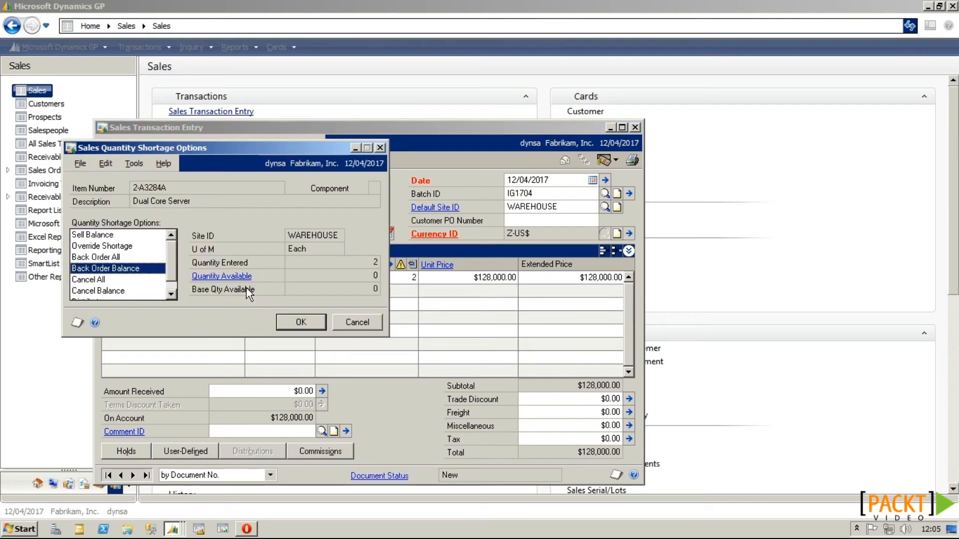
{"action": "left_click", "coordinate": [291, 326]}
{"action": "key", "text": "Tab"}
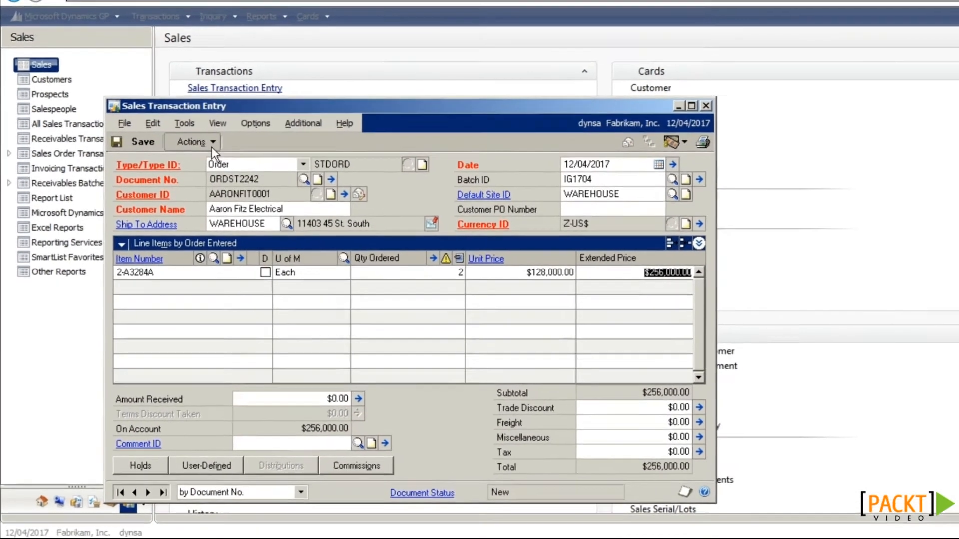
{"action": "left_click", "coordinate": [192, 159]}
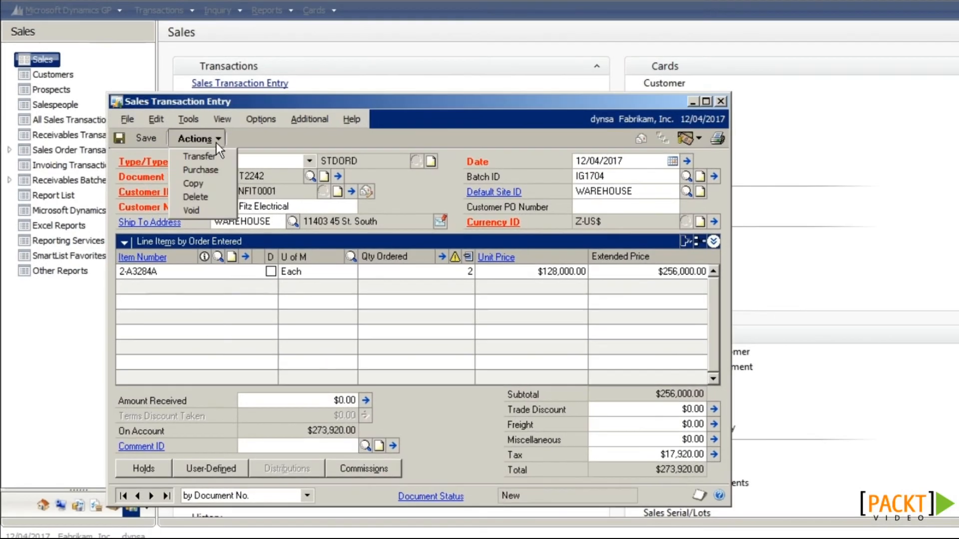
{"action": "left_click", "coordinate": [192, 185]}
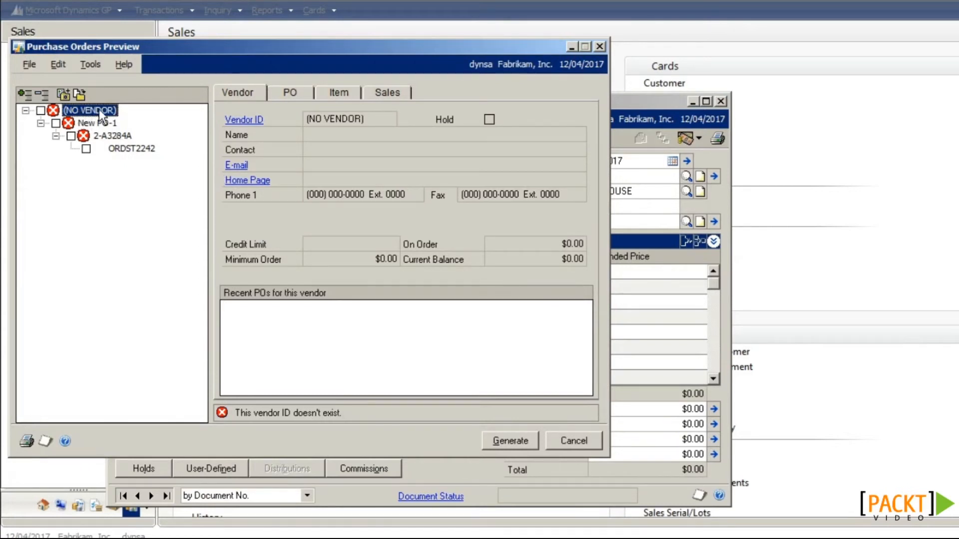
Step: Assign vendor Metro Business Equipment to the purchase order and mark it for generation
{"action": "left_click", "coordinate": [83, 135]}
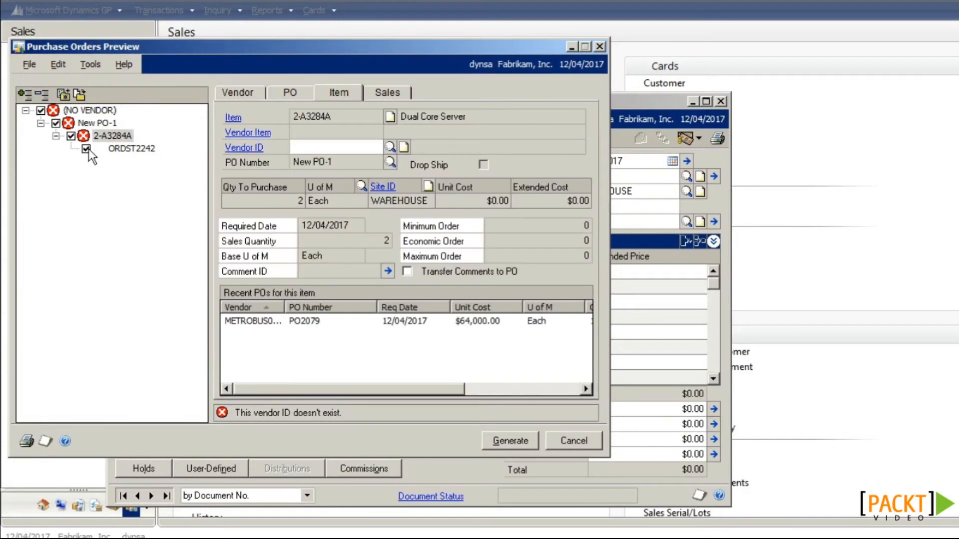
{"action": "left_click", "coordinate": [286, 95]}
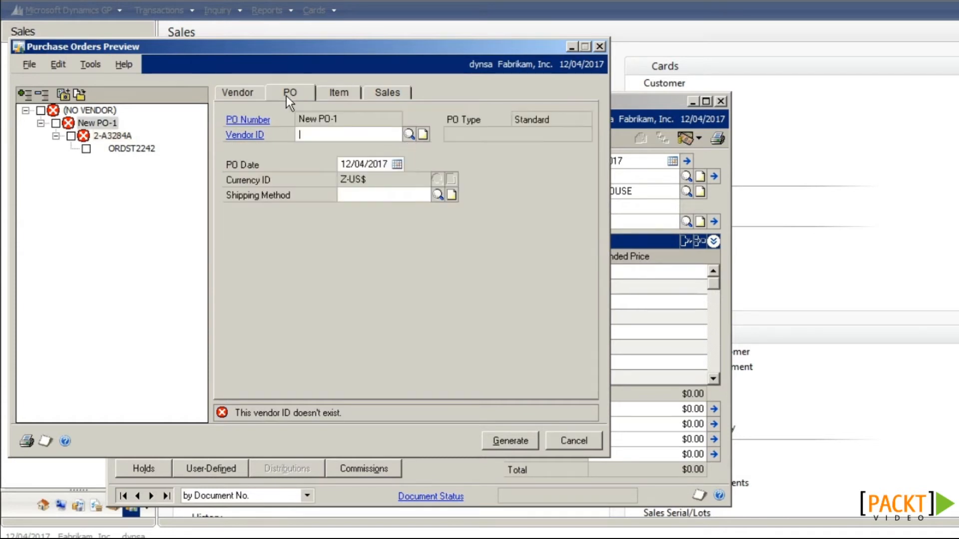
{"action": "type", "text": "MET"}
{"action": "left_click", "coordinate": [409, 134]}
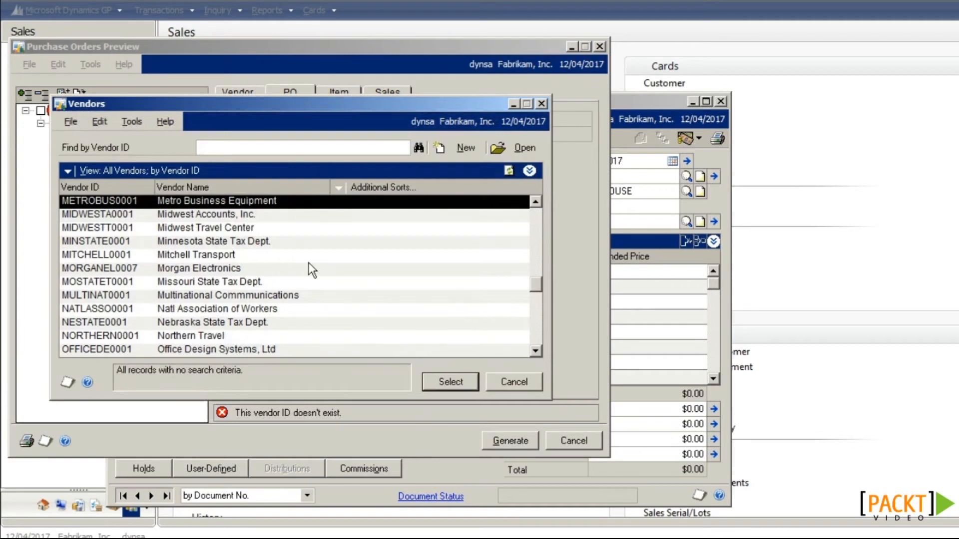
{"action": "left_click", "coordinate": [439, 381]}
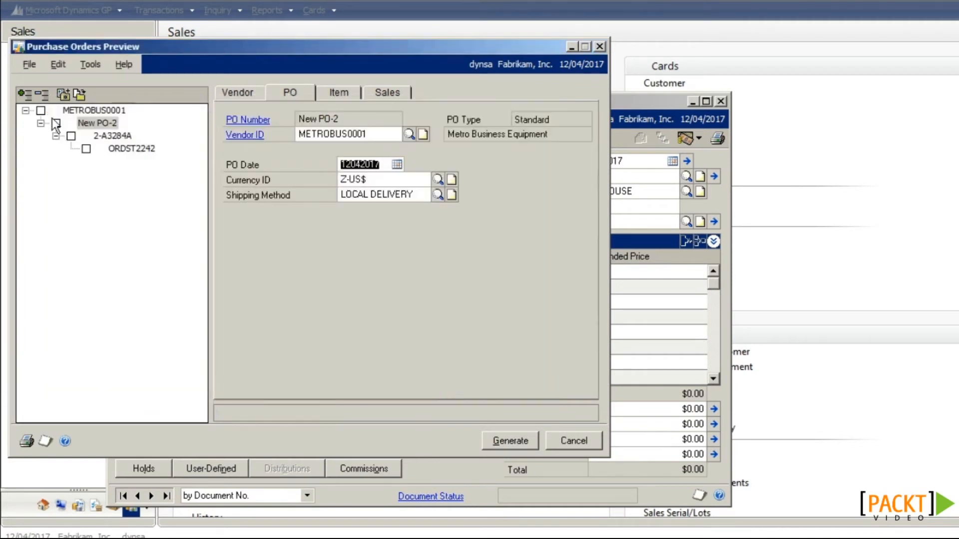
{"action": "left_click", "coordinate": [85, 149]}
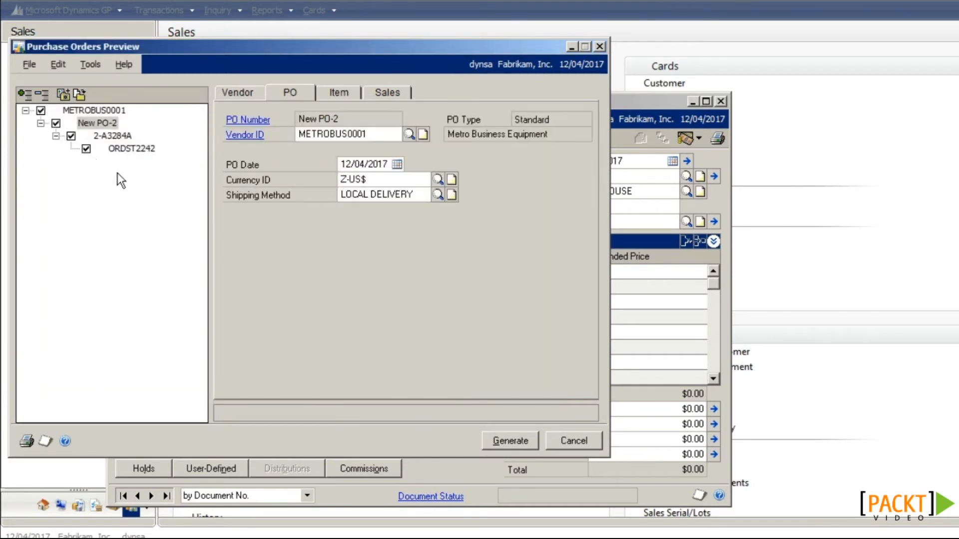
Step: Set item 2-A3284A's quantity to purchase to 12
{"action": "left_click", "coordinate": [332, 94]}
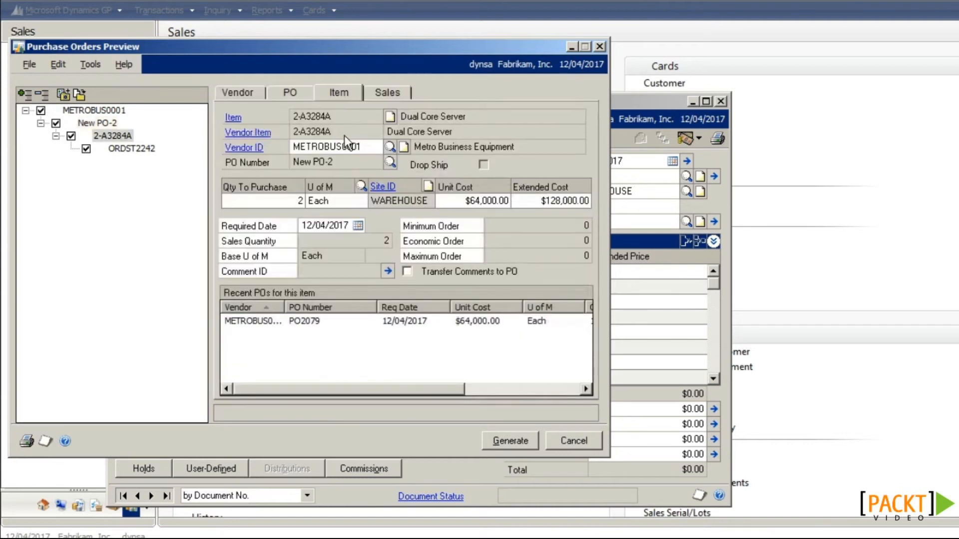
{"action": "left_click", "coordinate": [300, 201]}
{"action": "type", "text": "12"}
{"action": "key", "text": "Tab"}
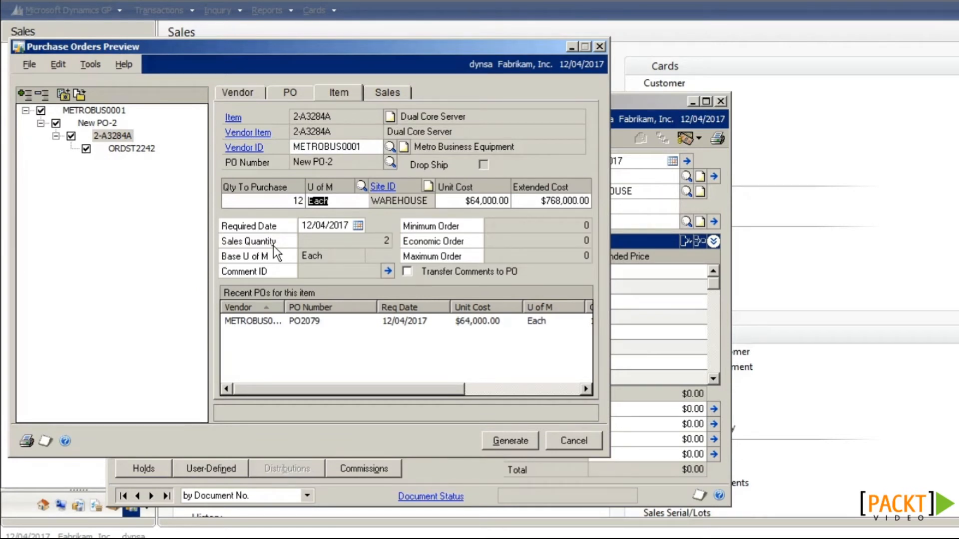
Step: Generate PO2080, read the widened register on screen, then close it and Sales Transaction Entry
{"action": "left_click", "coordinate": [504, 441]}
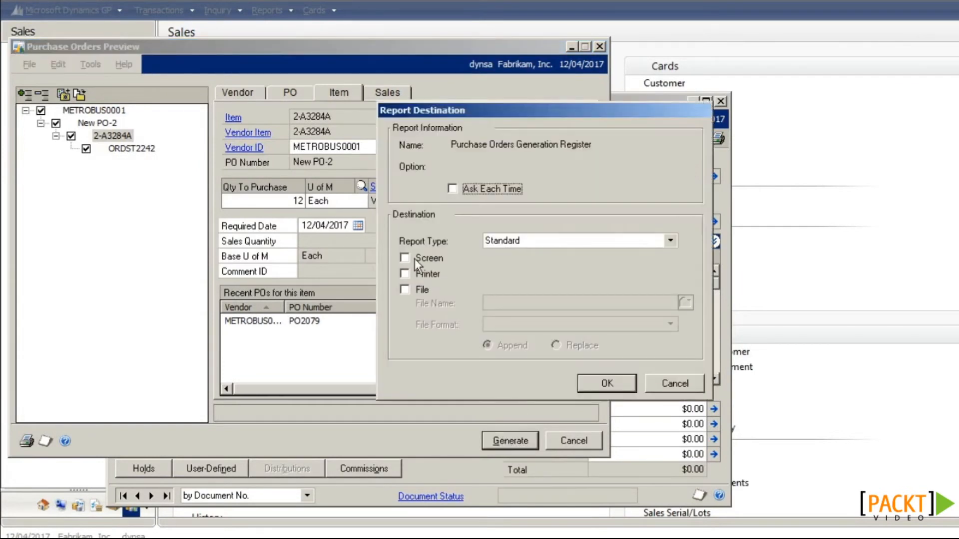
{"action": "left_click", "coordinate": [432, 257]}
{"action": "left_click", "coordinate": [607, 383]}
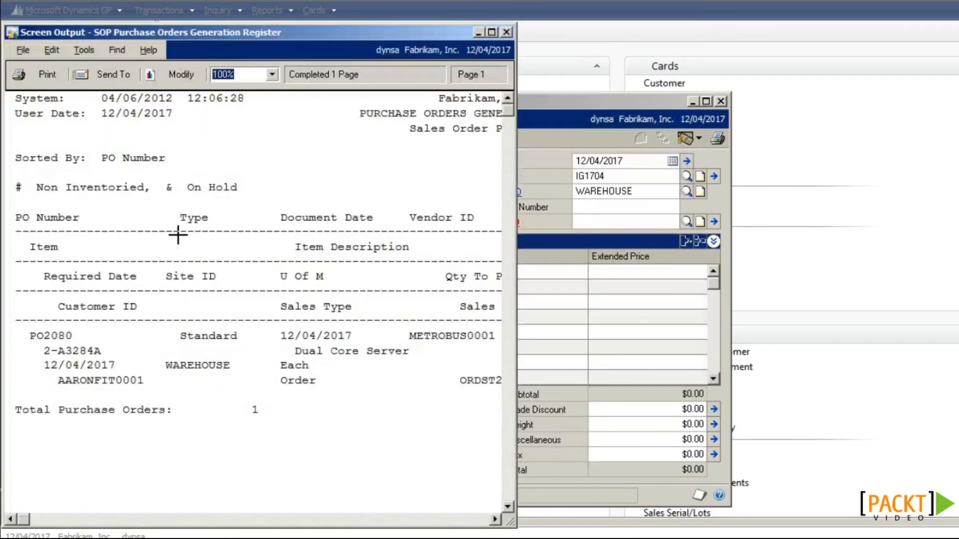
{"action": "left_click_drag", "start_coordinate": [517, 339], "coordinate": [774, 338]}
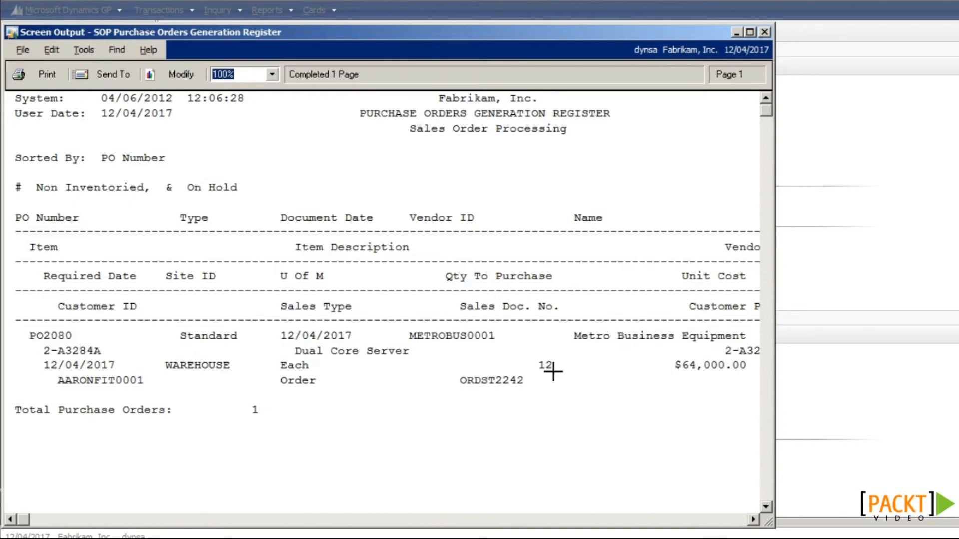
{"action": "left_click", "coordinate": [765, 32]}
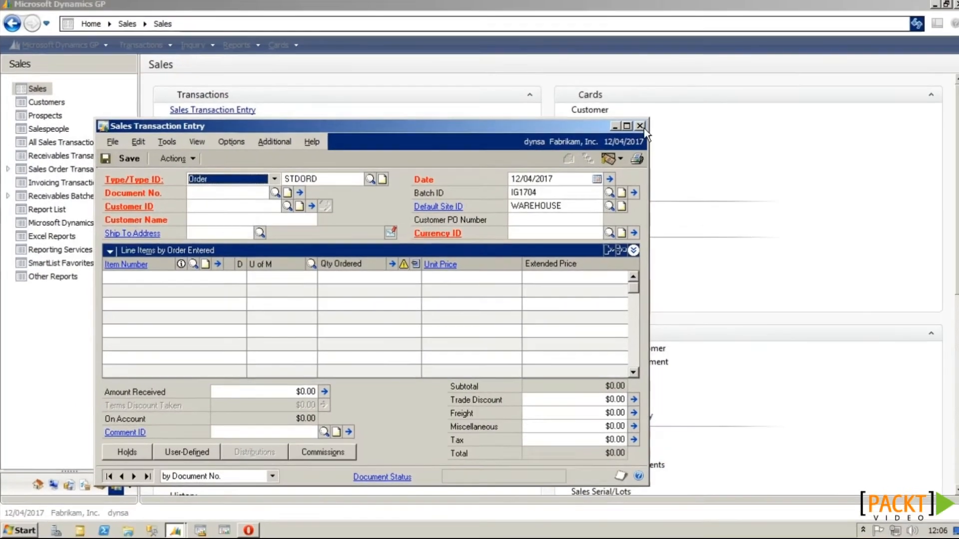
{"action": "left_click", "coordinate": [639, 126]}
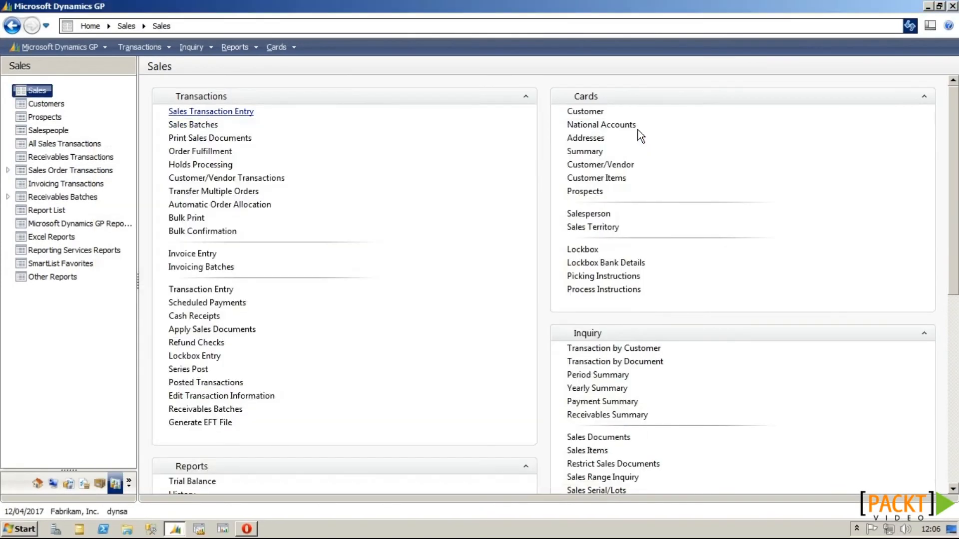
Step: Load existing purchase order PO2080 and select its Dual Core Server quantity ordered
{"action": "left_click", "coordinate": [87, 487]}
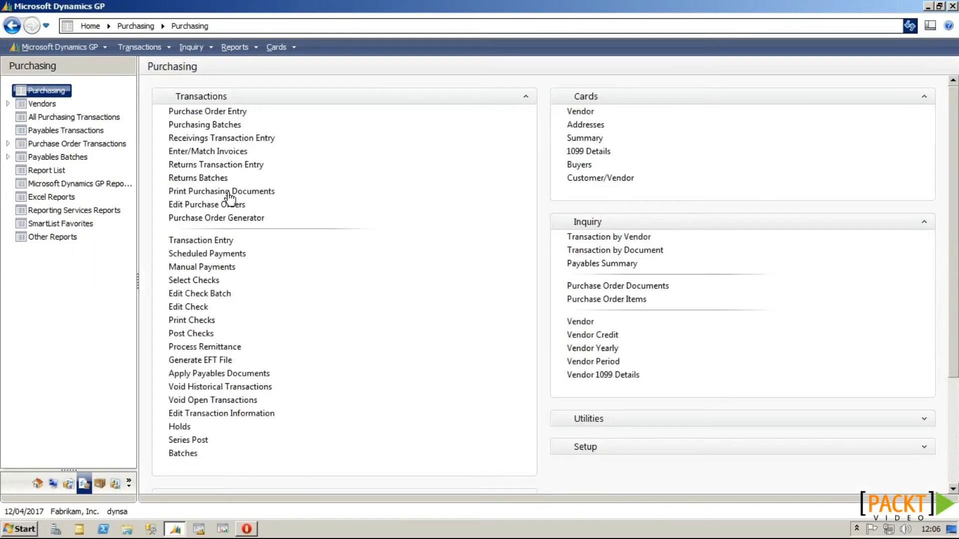
{"action": "left_click", "coordinate": [240, 112]}
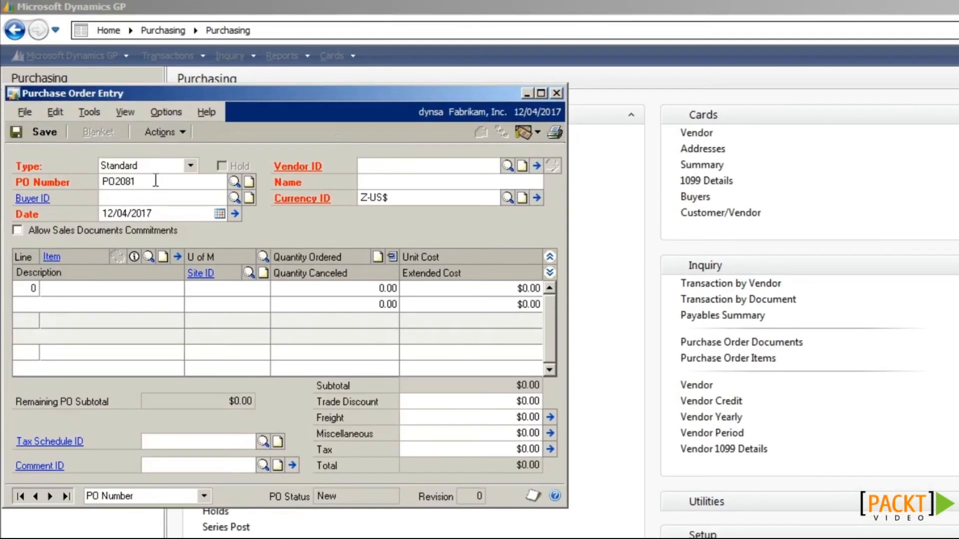
{"action": "key", "text": "BackSpace"}
{"action": "type", "text": "0"}
{"action": "key", "text": "Tab"}
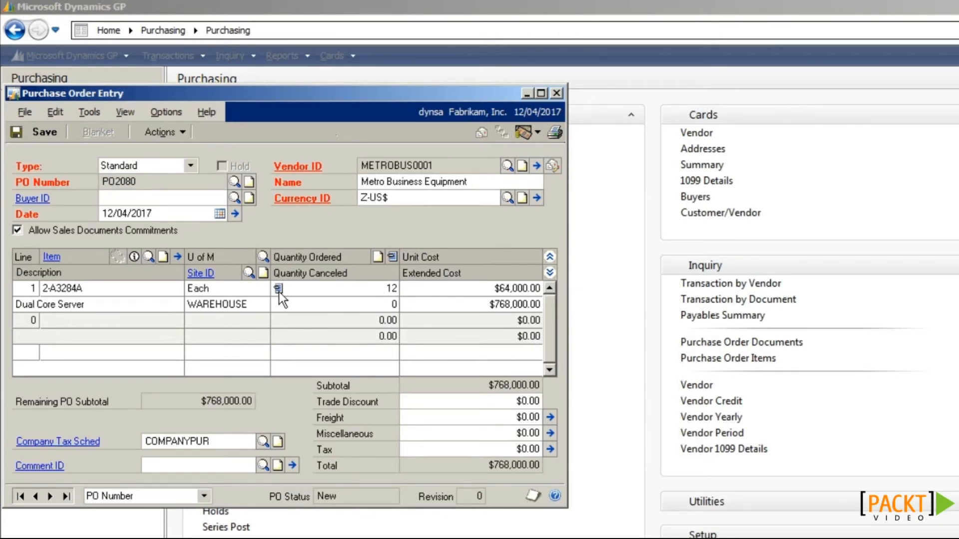
{"action": "left_click", "coordinate": [332, 288]}
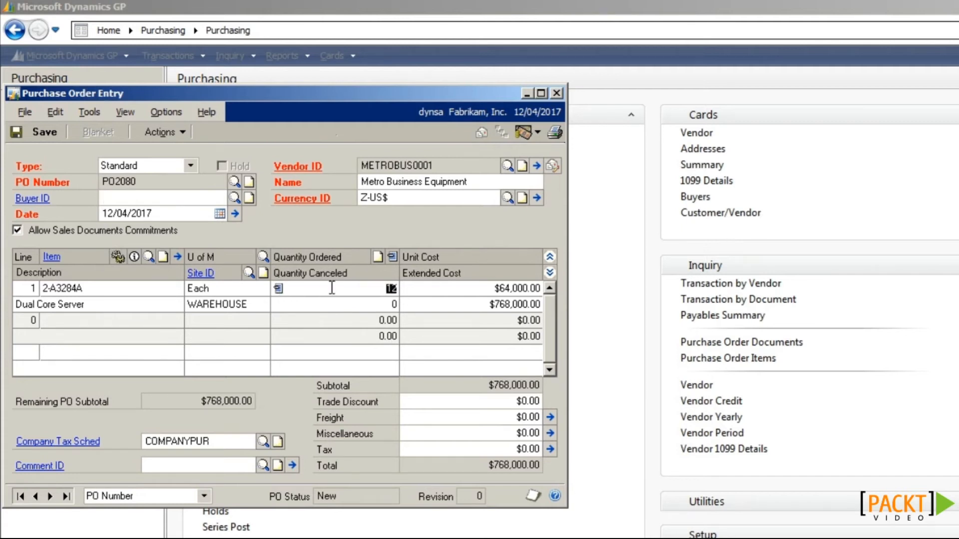
Step: Commit PO2080's Dual Core Server line to the two remaining sales orders, totalling 6 units
{"action": "left_click", "coordinate": [392, 257]}
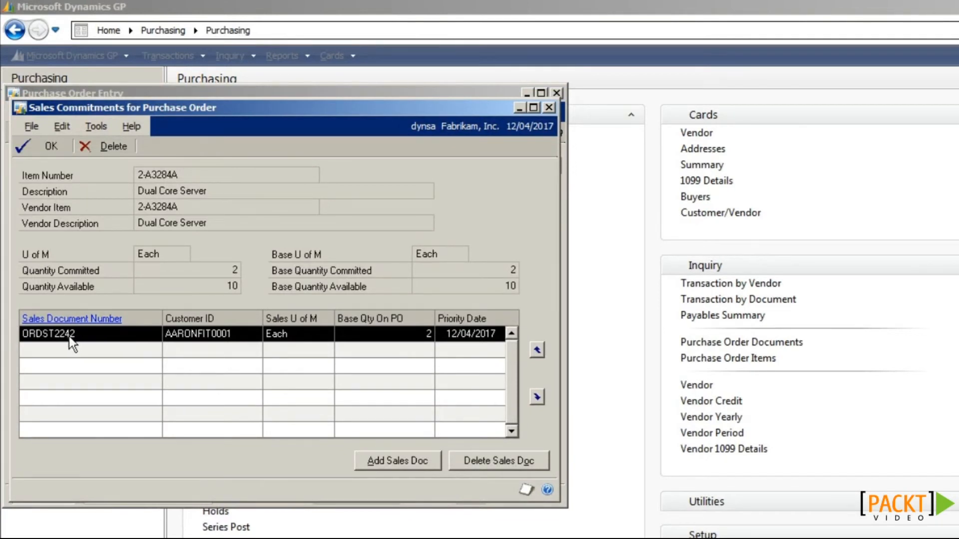
{"action": "left_click", "coordinate": [424, 464]}
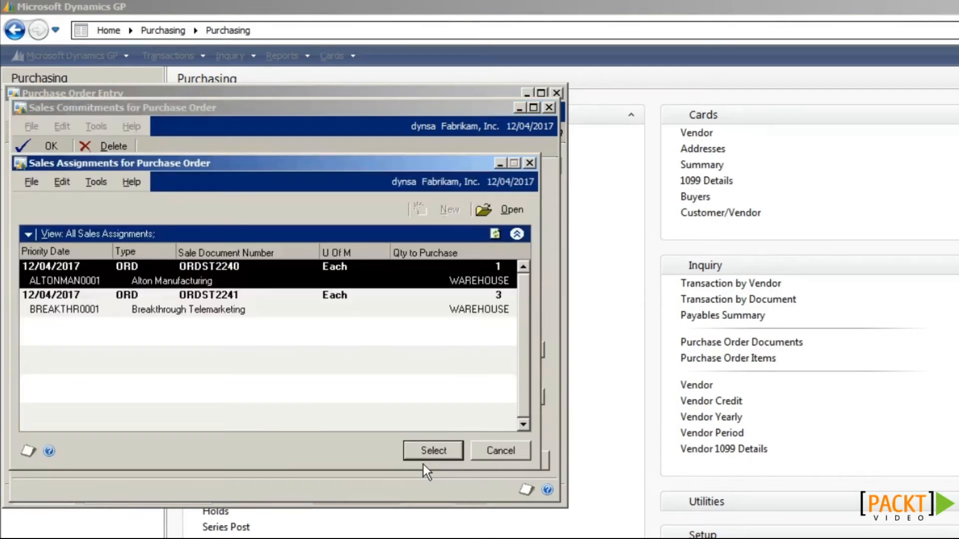
{"action": "left_click", "coordinate": [175, 314]}
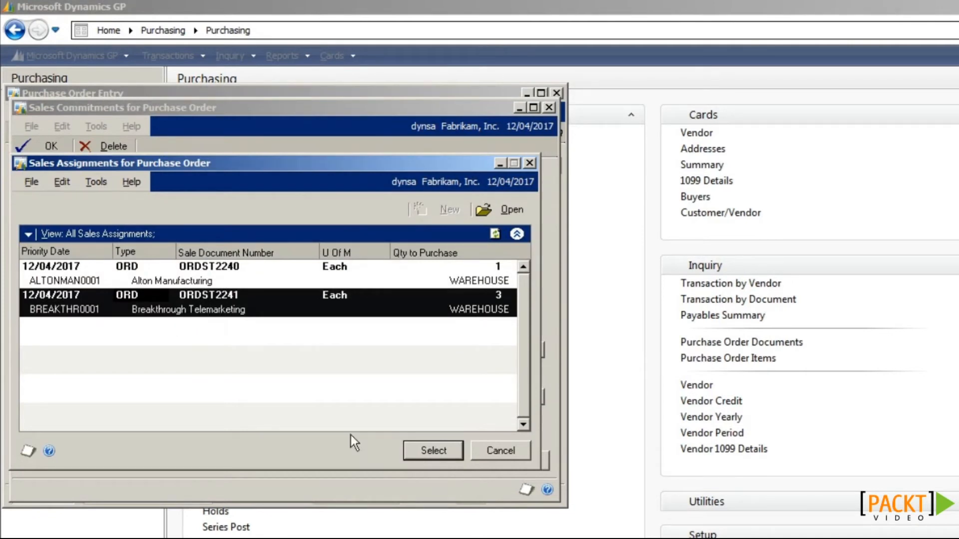
{"action": "left_click", "coordinate": [433, 452]}
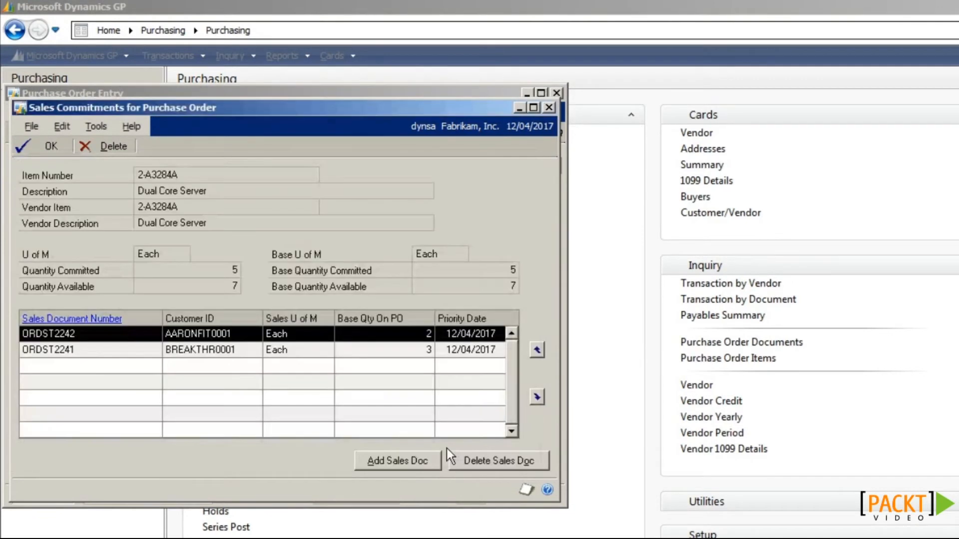
{"action": "left_click", "coordinate": [423, 460]}
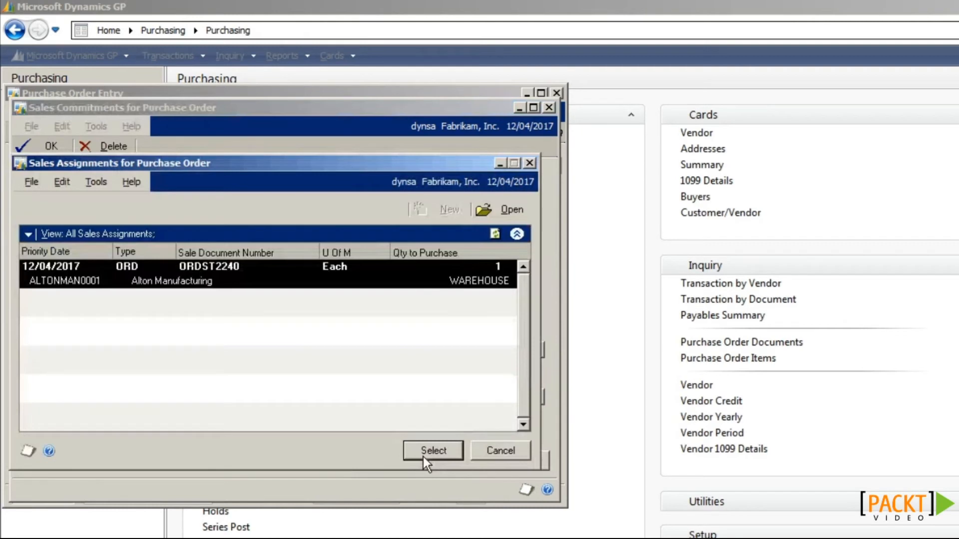
{"action": "left_click", "coordinate": [424, 456]}
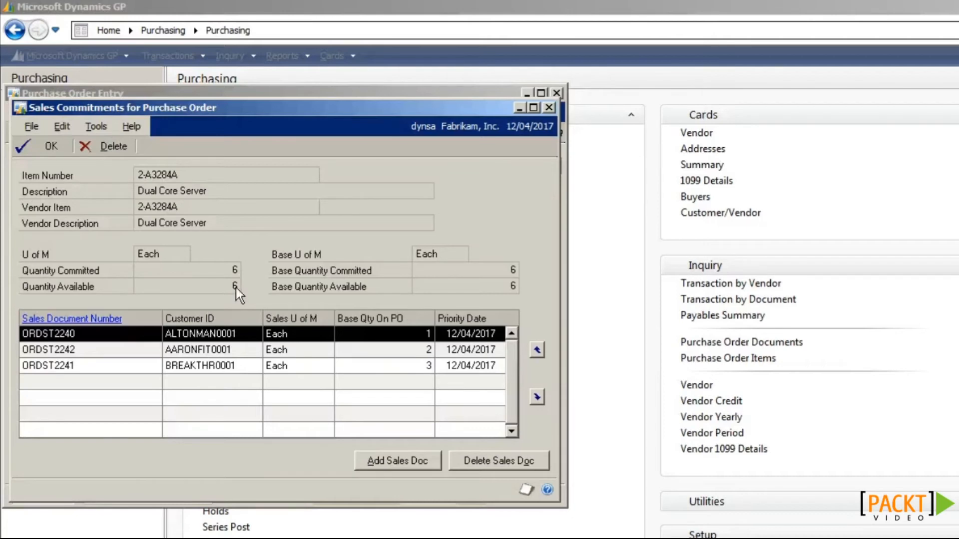
{"action": "left_click", "coordinate": [55, 148]}
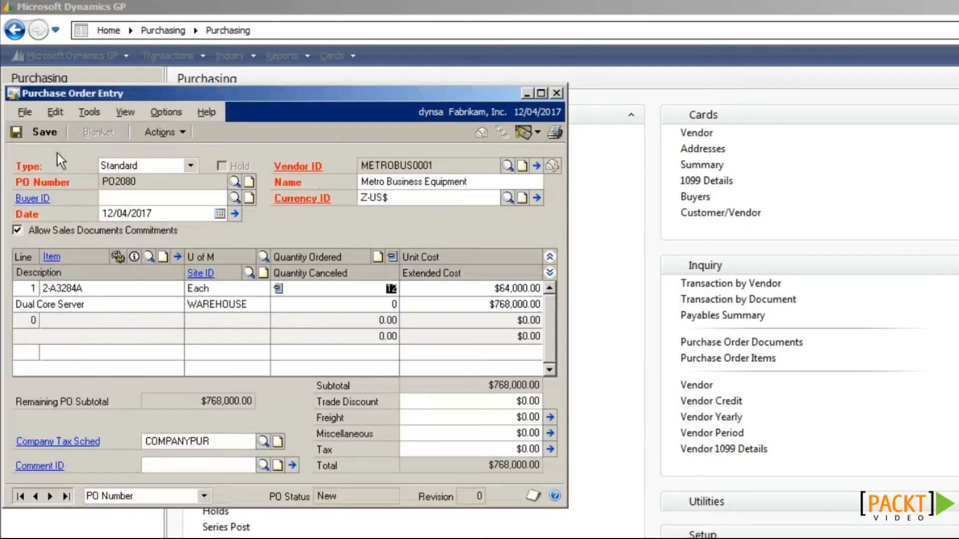
Step: Receive all 12 Dual Core Servers on PO2080 with auto-generated serial numbers and post the receipt
{"action": "left_click", "coordinate": [169, 136]}
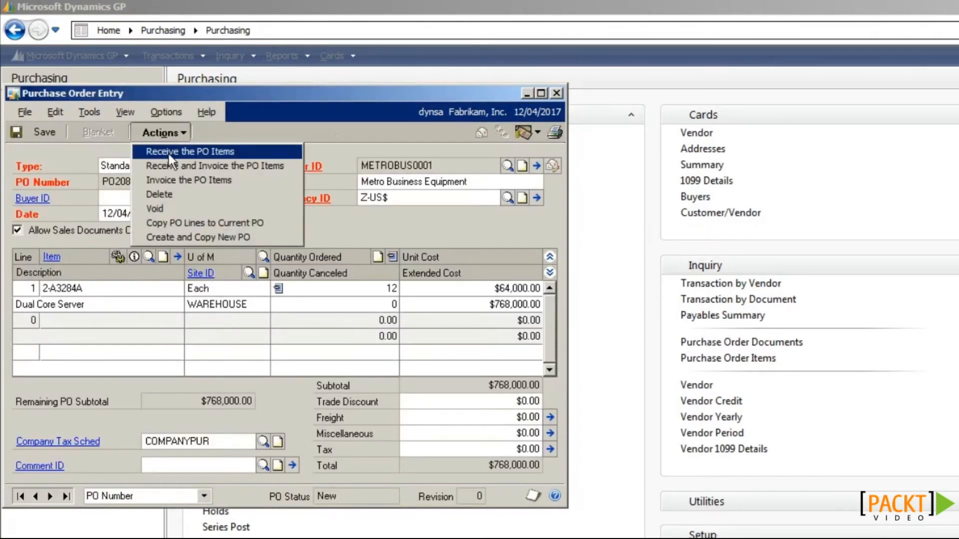
{"action": "left_click", "coordinate": [170, 152]}
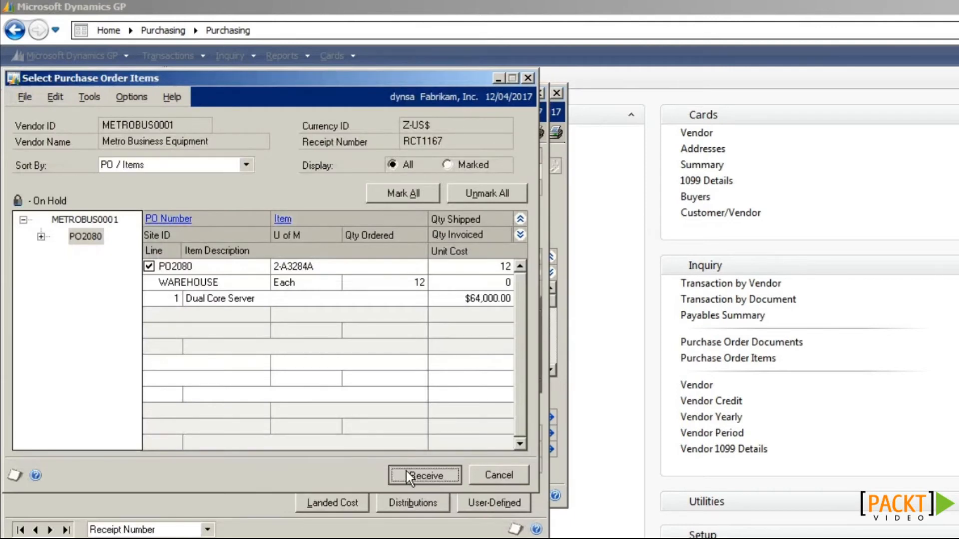
{"action": "left_click", "coordinate": [406, 471]}
{"action": "left_click", "coordinate": [343, 377]}
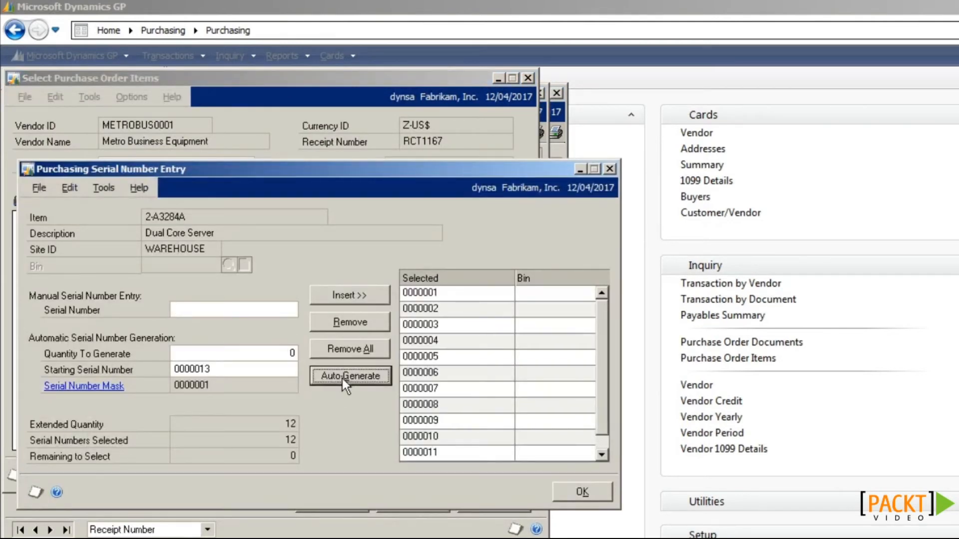
{"action": "left_click", "coordinate": [574, 492]}
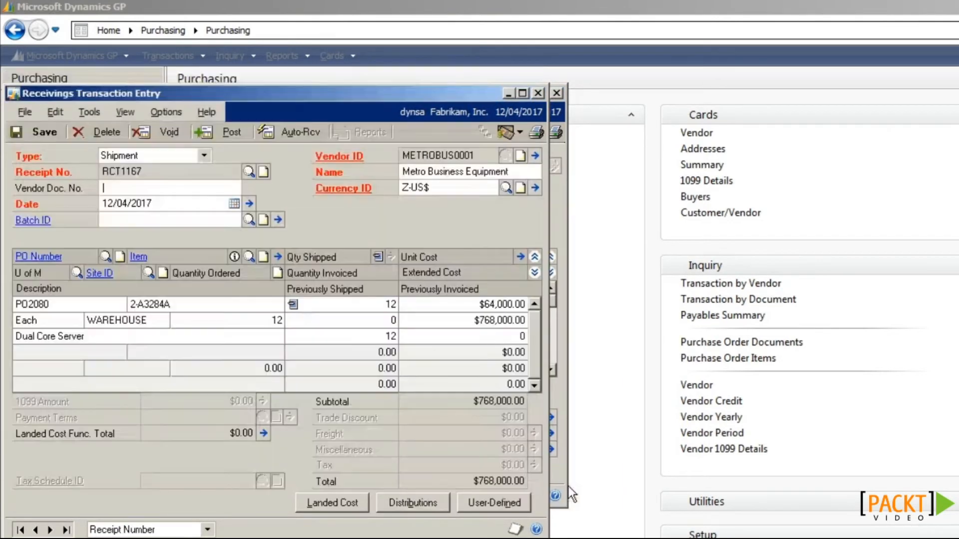
{"action": "left_click", "coordinate": [225, 138]}
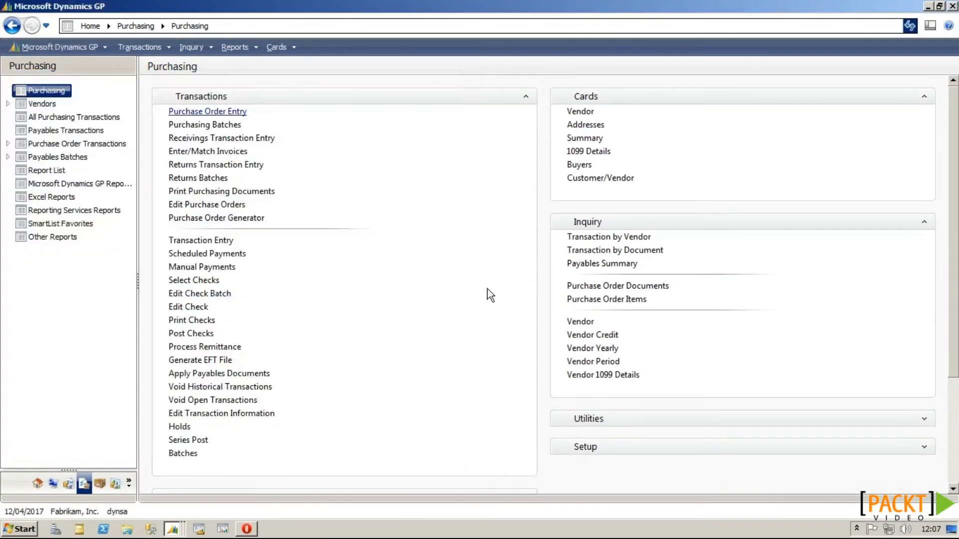
{"action": "left_click", "coordinate": [115, 483]}
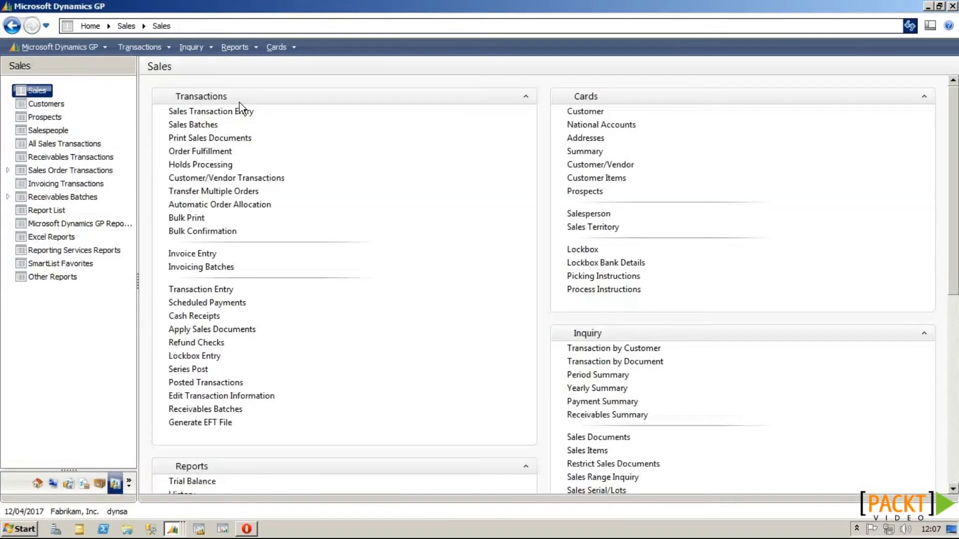
Step: Load the committed sales order, confirm its server line shows 2 units fulfilled, and close it
{"action": "left_click", "coordinate": [235, 113]}
{"action": "key", "text": "Tab"}
{"action": "left_click", "coordinate": [237, 193]}
{"action": "key", "text": "BackSpace"}
{"action": "type", "text": "2242"}
{"action": "key", "text": "Tab"}
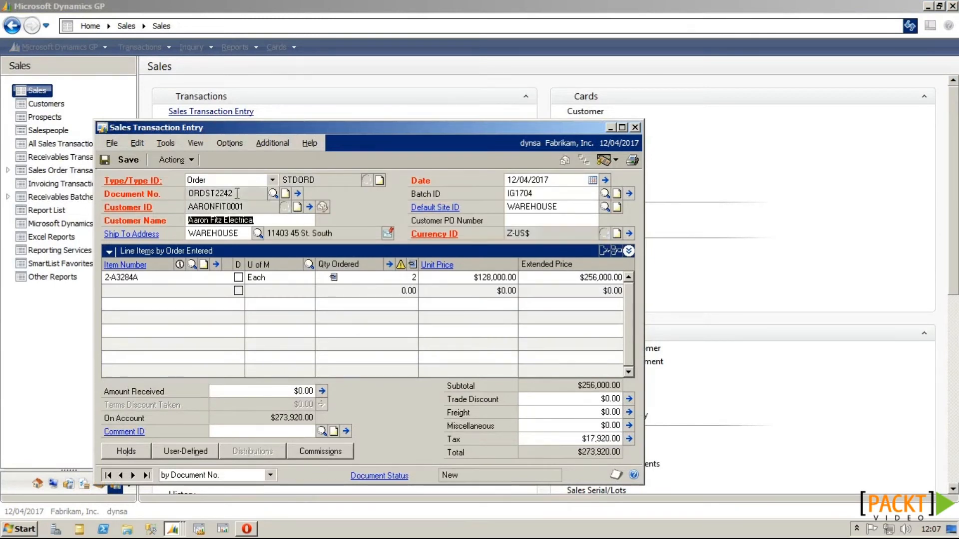
{"action": "left_click", "coordinate": [628, 251]}
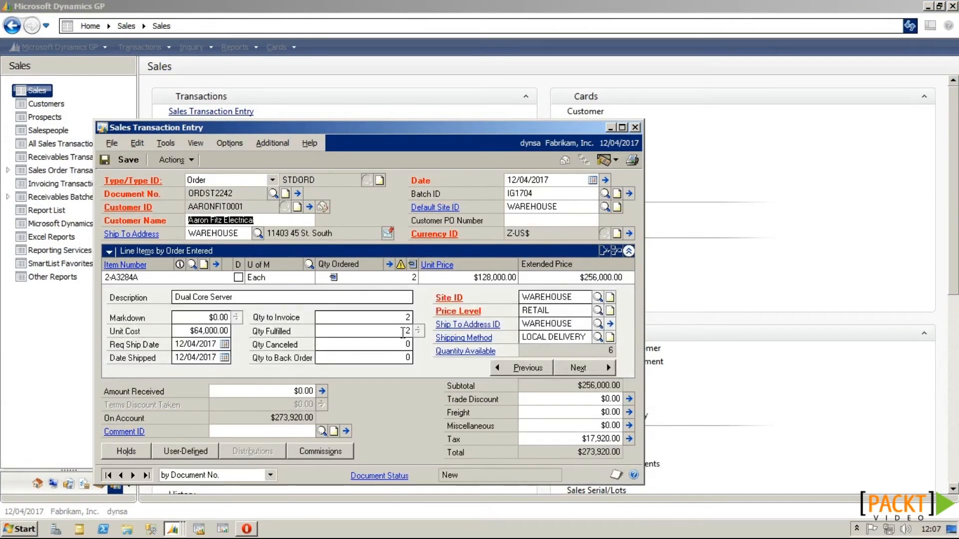
{"action": "left_click", "coordinate": [395, 331]}
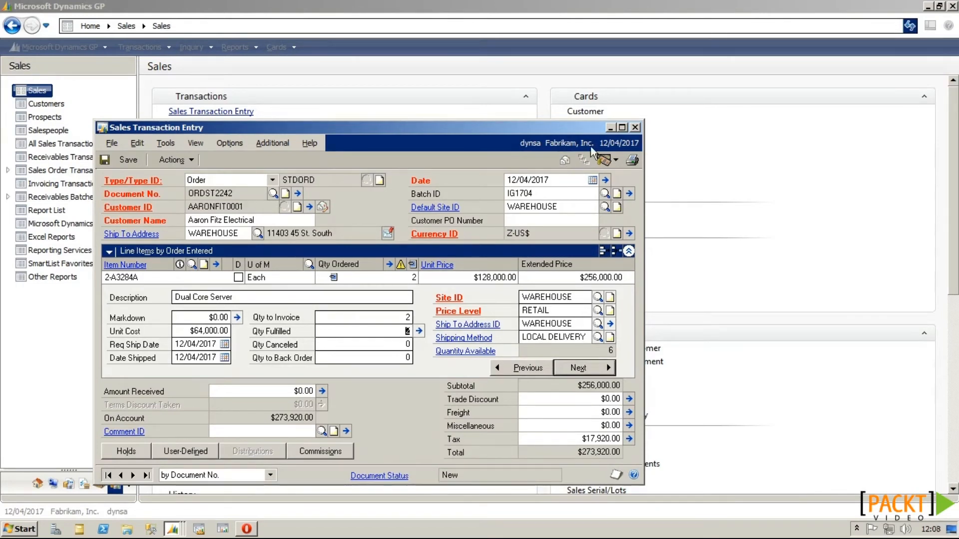
{"action": "left_click", "coordinate": [635, 128]}
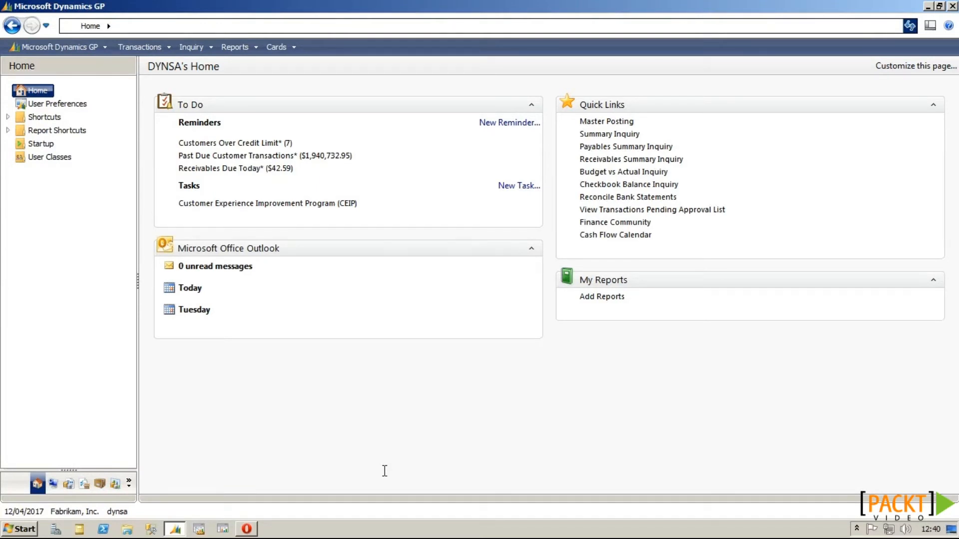
Step: Change item STYLE-M's item type to Discontinued in Item Maintenance and save it
{"action": "left_click", "coordinate": [100, 484]}
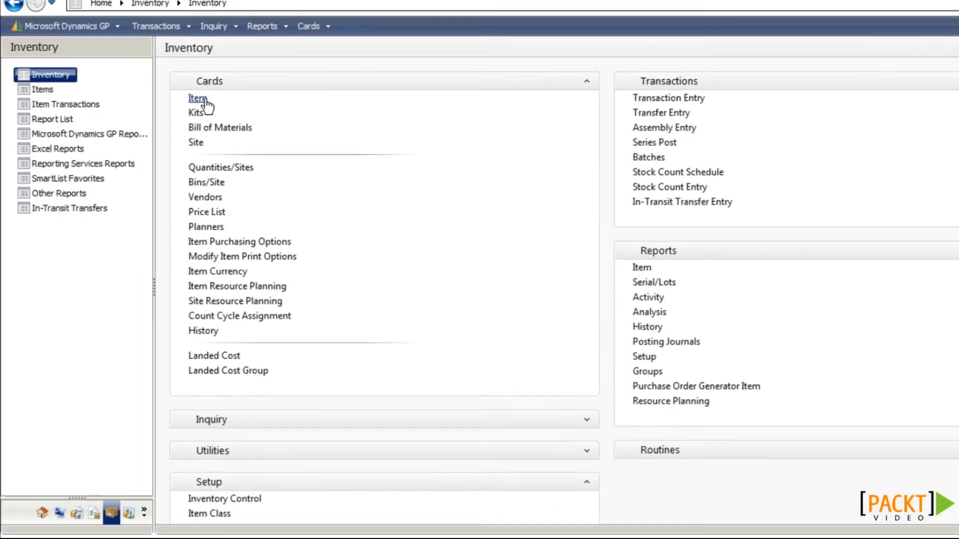
{"action": "left_click", "coordinate": [176, 111]}
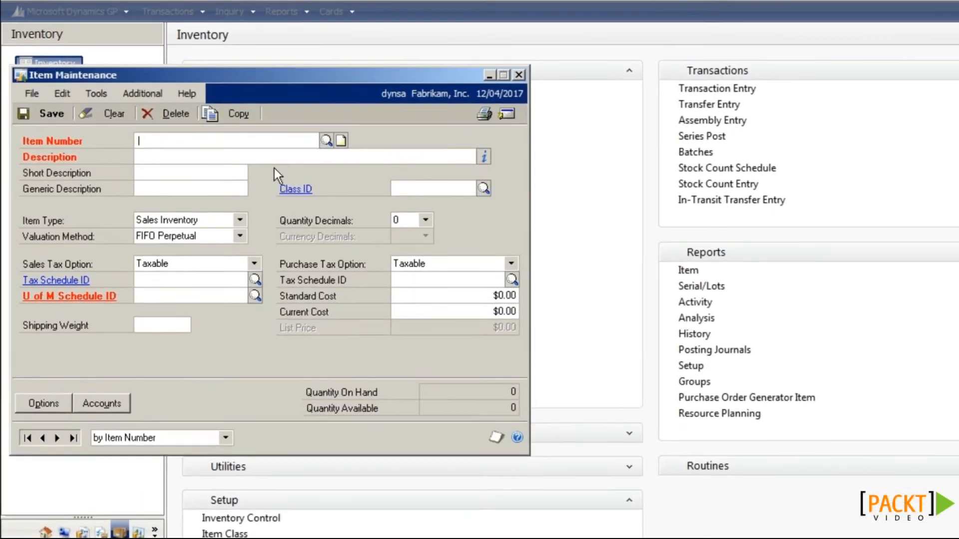
{"action": "type", "text": "S"}
{"action": "key", "text": "Tab"}
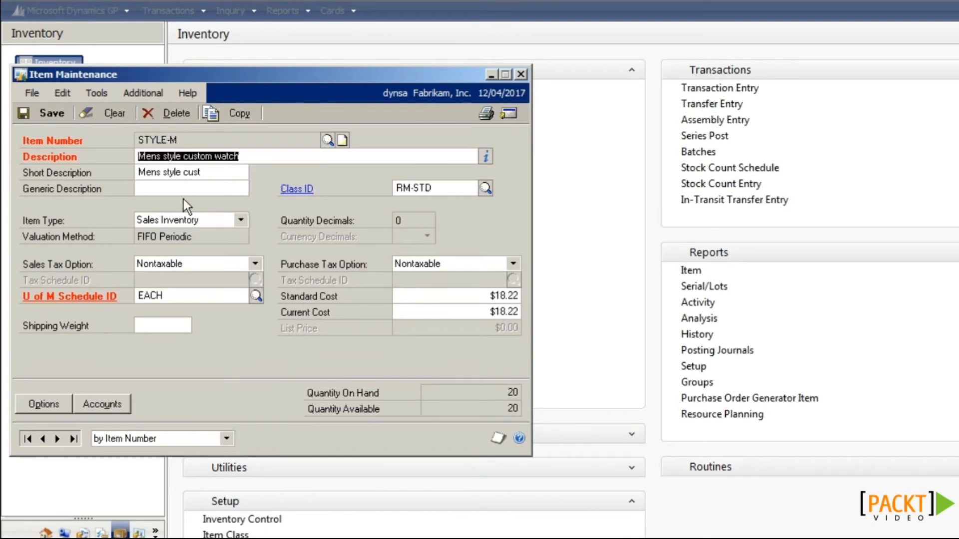
{"action": "left_click", "coordinate": [193, 222]}
{"action": "left_click", "coordinate": [194, 246]}
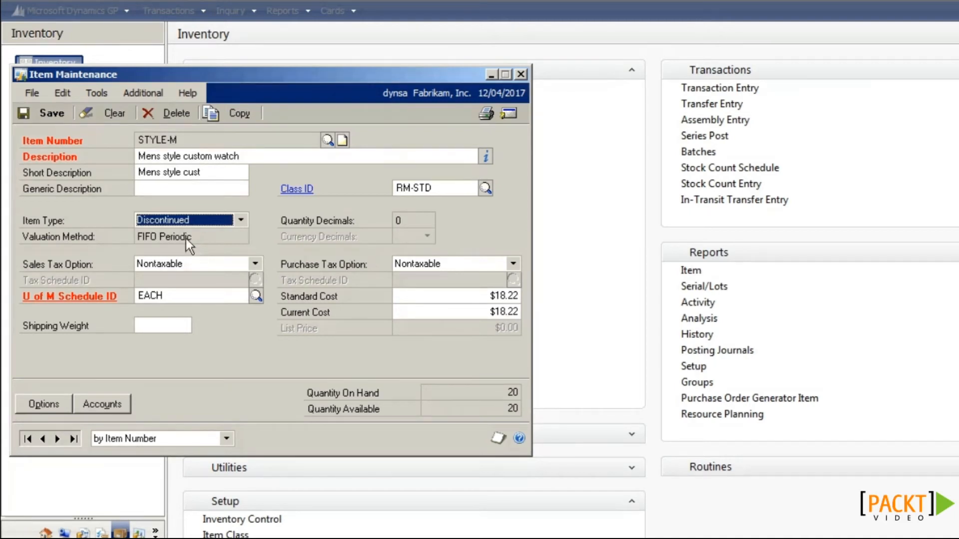
{"action": "left_click", "coordinate": [53, 114]}
{"action": "left_click", "coordinate": [521, 74]}
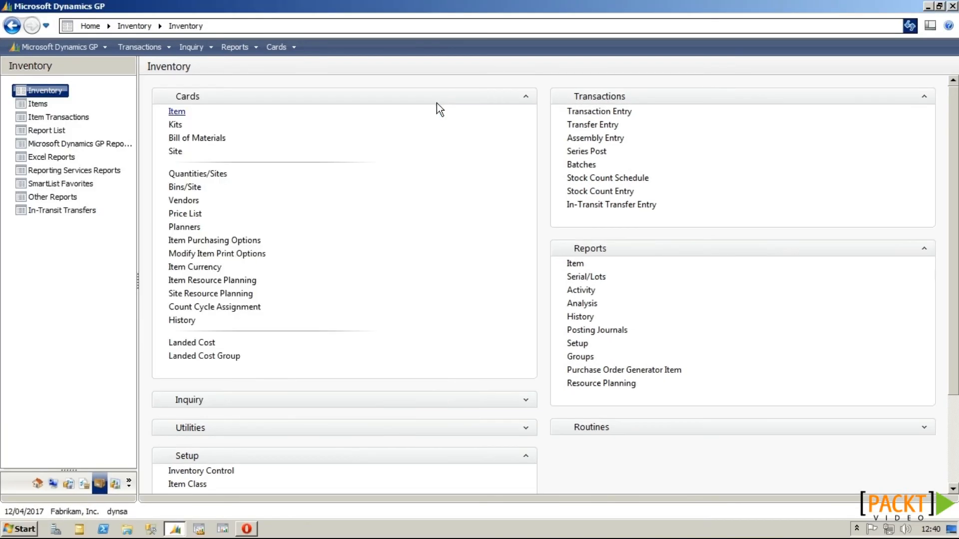
Step: Turn off Allow Sale of Discontinued Items in the Sales Order Processing setup options
{"action": "left_click", "coordinate": [115, 483]}
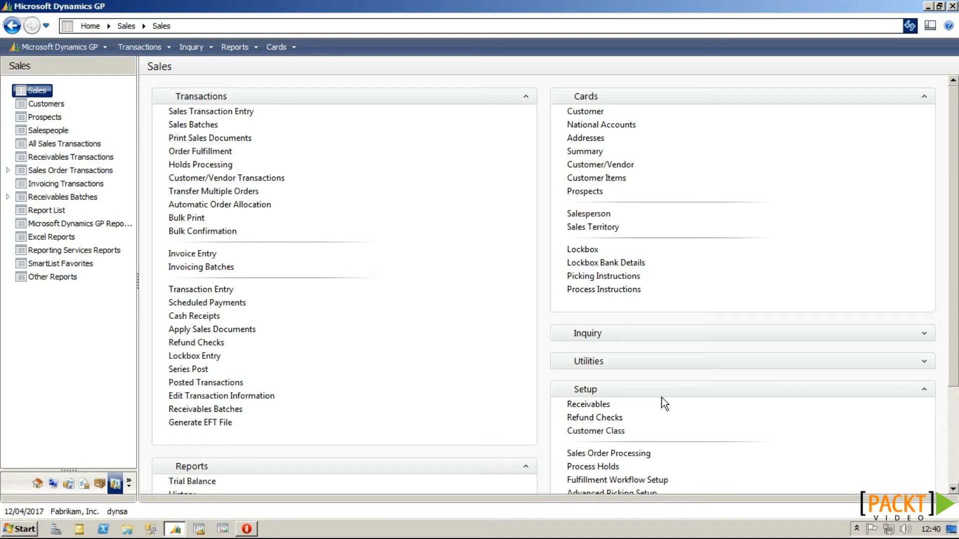
{"action": "left_click", "coordinate": [640, 454]}
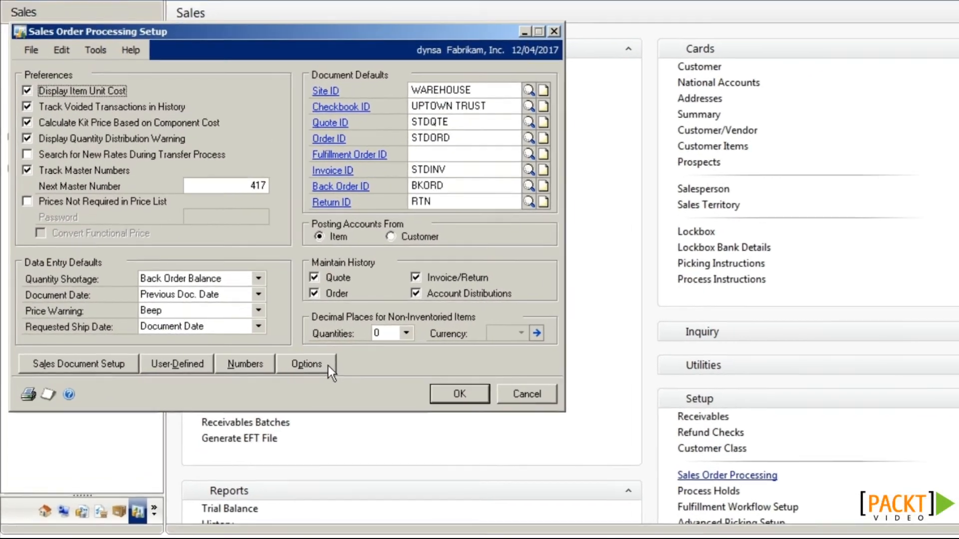
{"action": "left_click", "coordinate": [328, 366]}
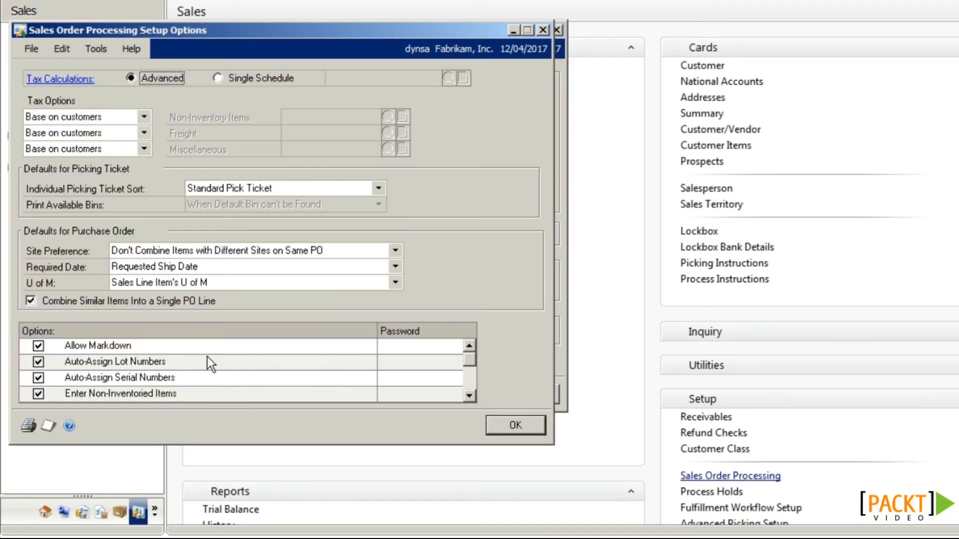
{"action": "left_click", "coordinate": [469, 395]}
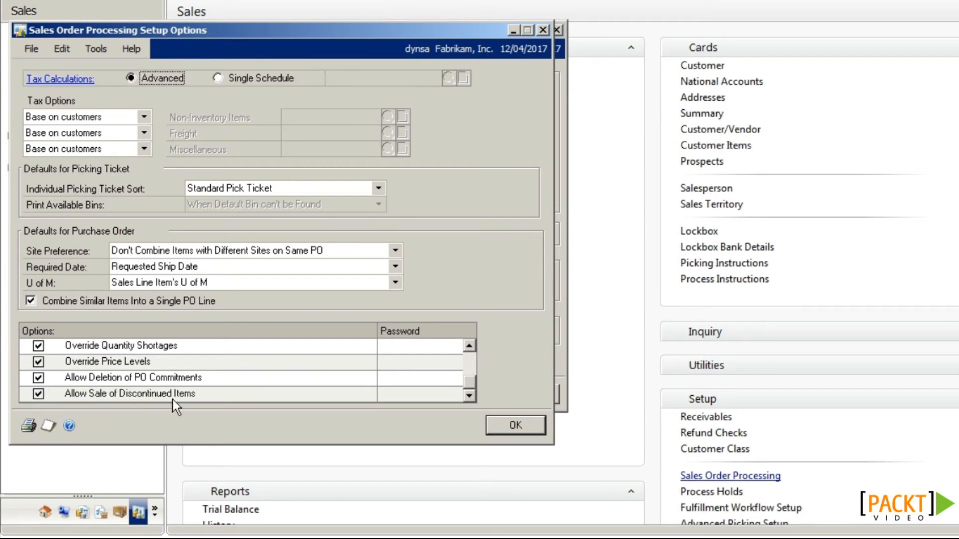
{"action": "left_click", "coordinate": [40, 394]}
{"action": "left_click", "coordinate": [505, 428]}
{"action": "left_click", "coordinate": [467, 398]}
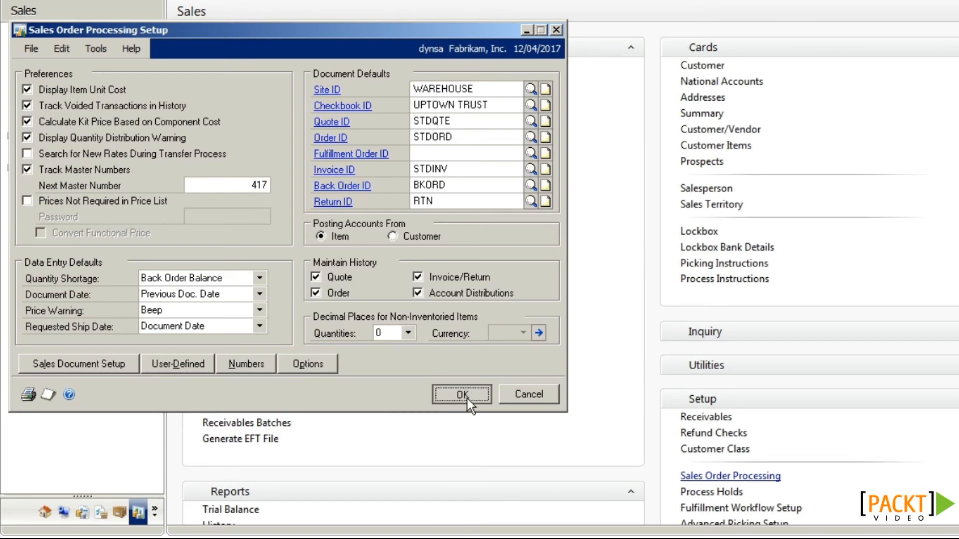
{"action": "left_click", "coordinate": [279, 66]}
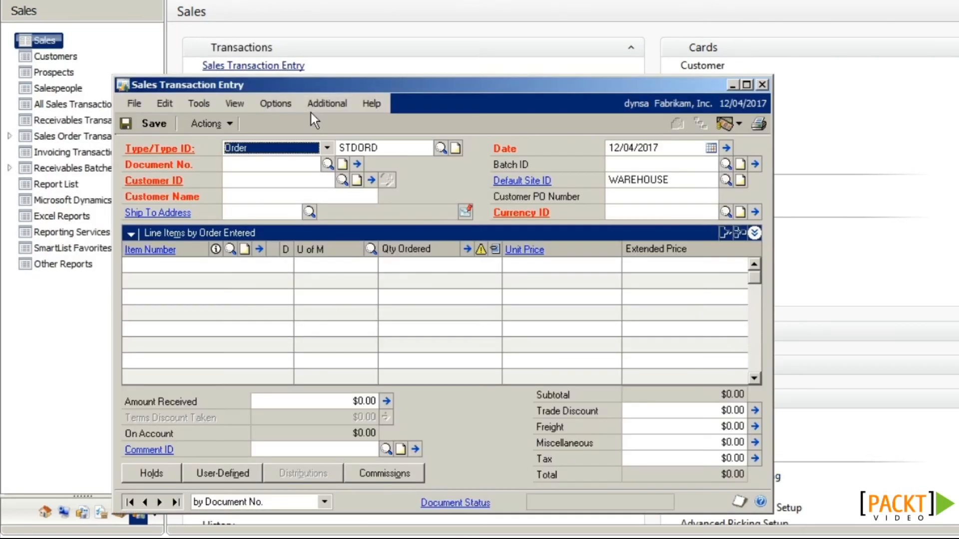
Step: Start a sales order for customer Getaway Inn and add item STYLE-M to a line
{"action": "left_click", "coordinate": [274, 179]}
{"action": "type", "text": "GETA"}
{"action": "left_click", "coordinate": [280, 195]}
{"action": "key", "text": "Tab"}
{"action": "key", "text": "Tab"}
{"action": "key", "text": "Tab"}
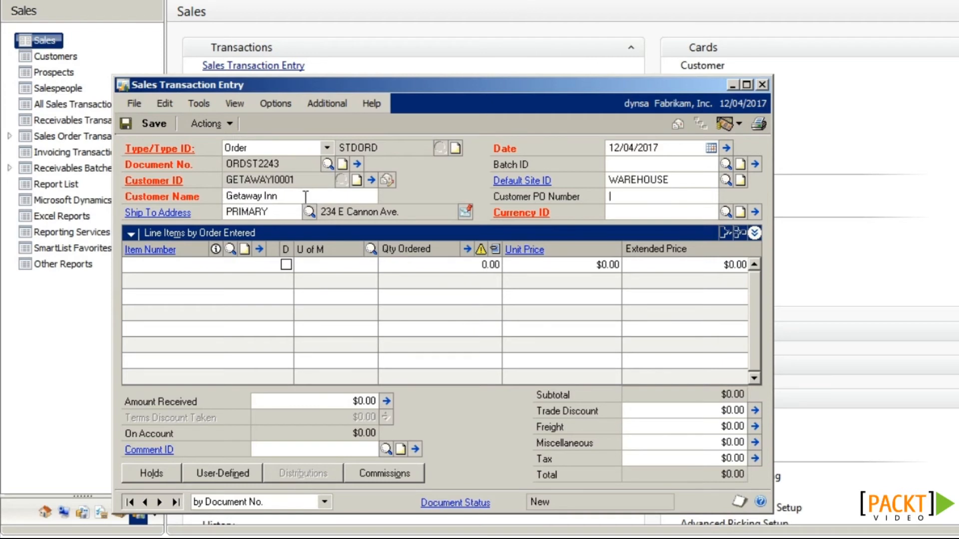
{"action": "left_click", "coordinate": [181, 268]}
{"action": "type", "text": "STY"}
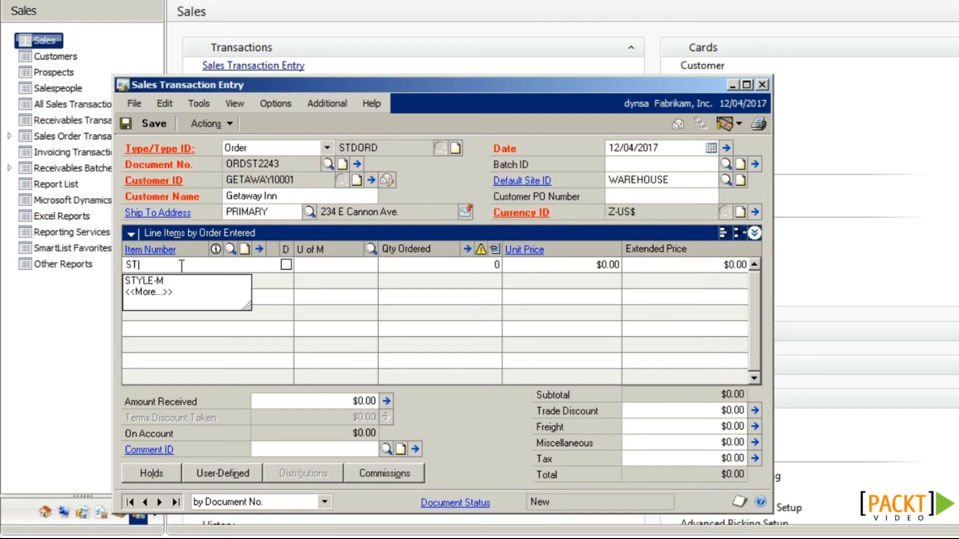
{"action": "left_click", "coordinate": [176, 277]}
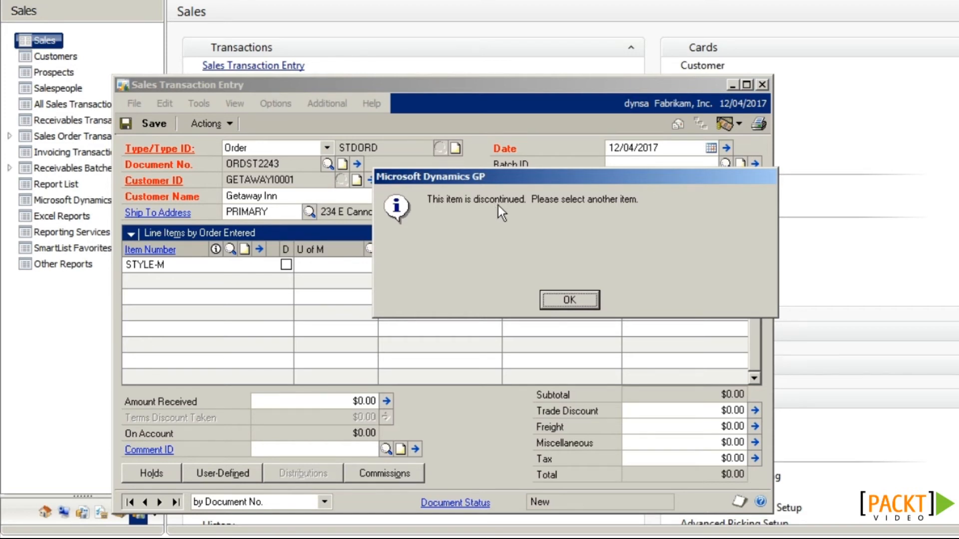
Step: Dismiss the discontinued-item warning and close the order, deleting it unsaved
{"action": "left_click", "coordinate": [551, 298]}
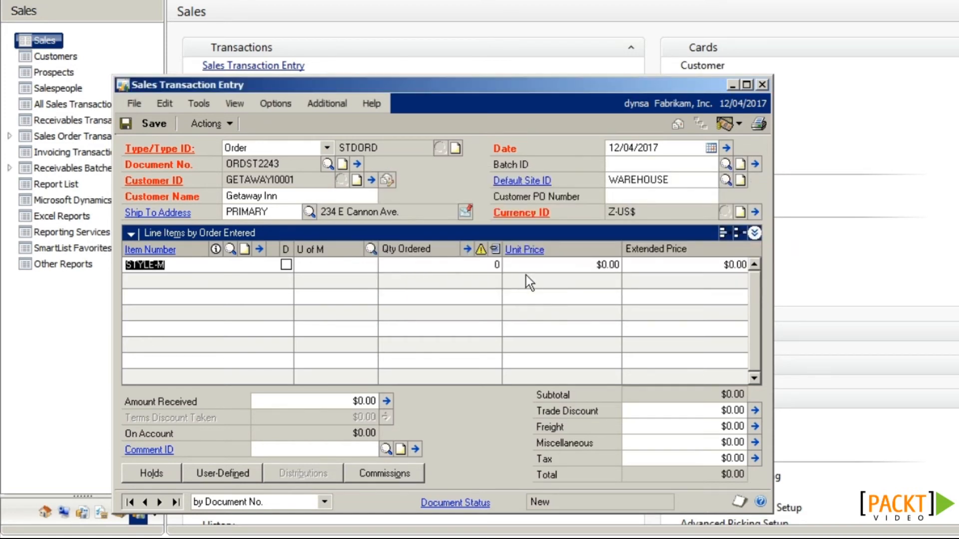
{"action": "left_click", "coordinate": [762, 84]}
{"action": "left_click", "coordinate": [576, 299]}
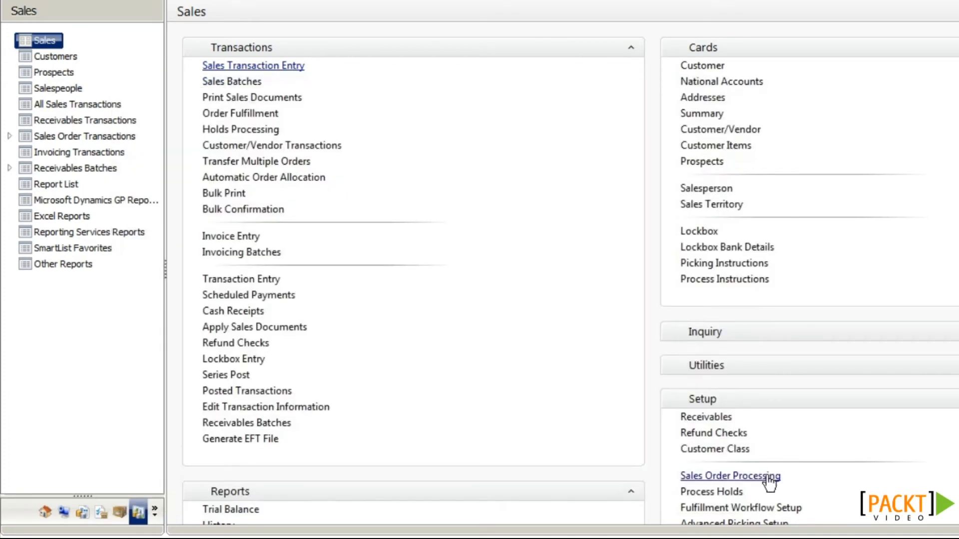
Step: Re-enable Allow Sale of Discontinued Items in Sales Order Processing options, protected by a password
{"action": "left_click", "coordinate": [769, 481]}
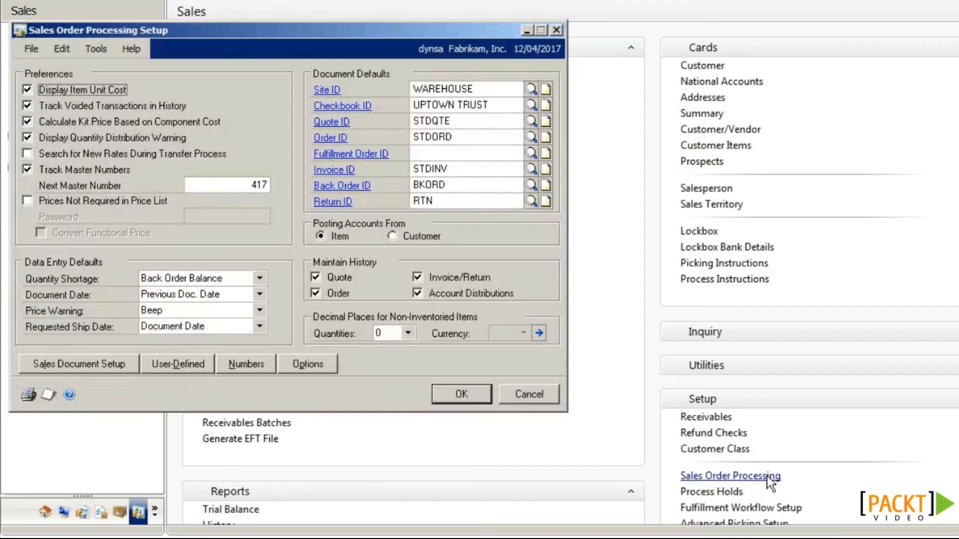
{"action": "left_click", "coordinate": [308, 364]}
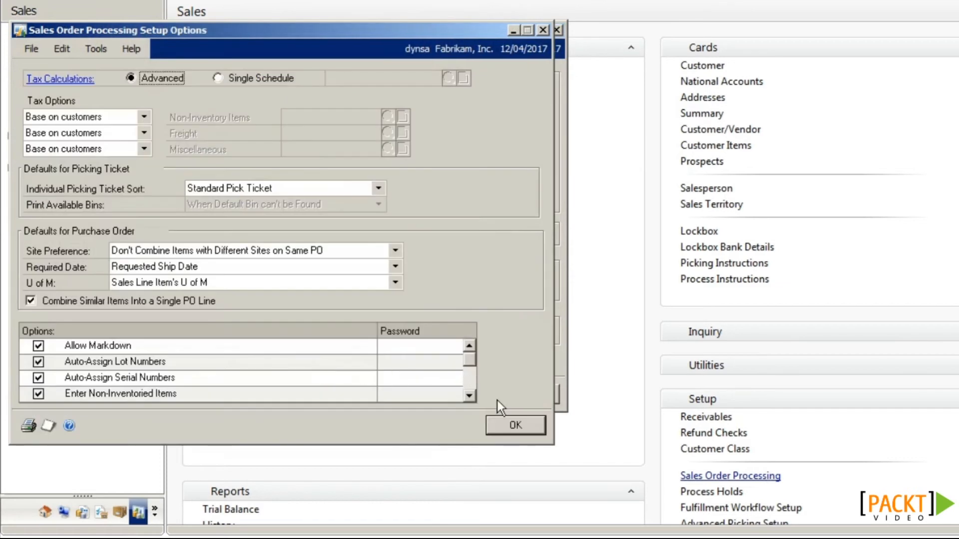
{"action": "scroll", "coordinate": [473, 385], "scroll_direction": "down", "scroll_amount": 1}
{"action": "scroll", "coordinate": [473, 385], "scroll_direction": "down", "scroll_amount": 1}
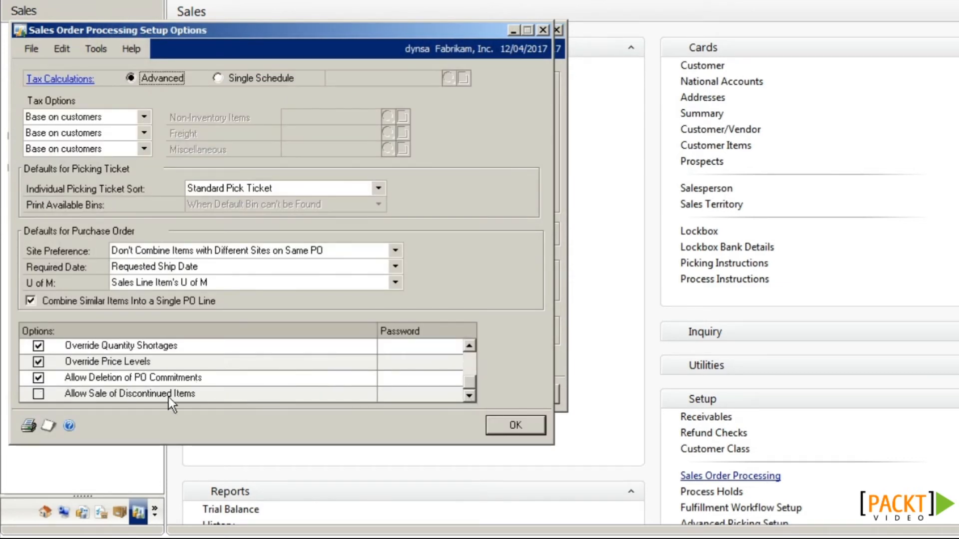
{"action": "left_click", "coordinate": [36, 394]}
{"action": "left_click", "coordinate": [393, 394]}
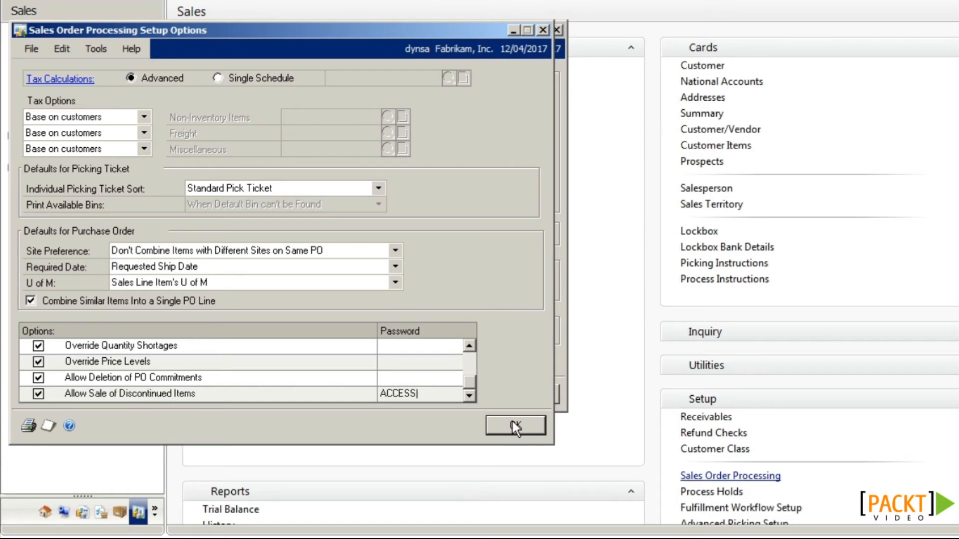
{"action": "left_click", "coordinate": [513, 422]}
{"action": "left_click", "coordinate": [453, 393]}
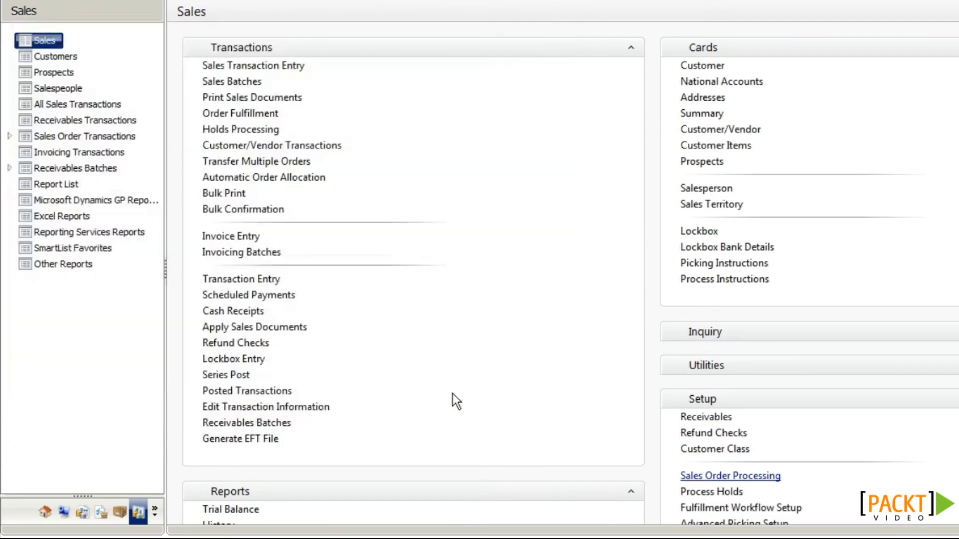
Step: Start a new sales order for Getaway Inn with item STYLE-M on the first line
{"action": "left_click", "coordinate": [288, 65]}
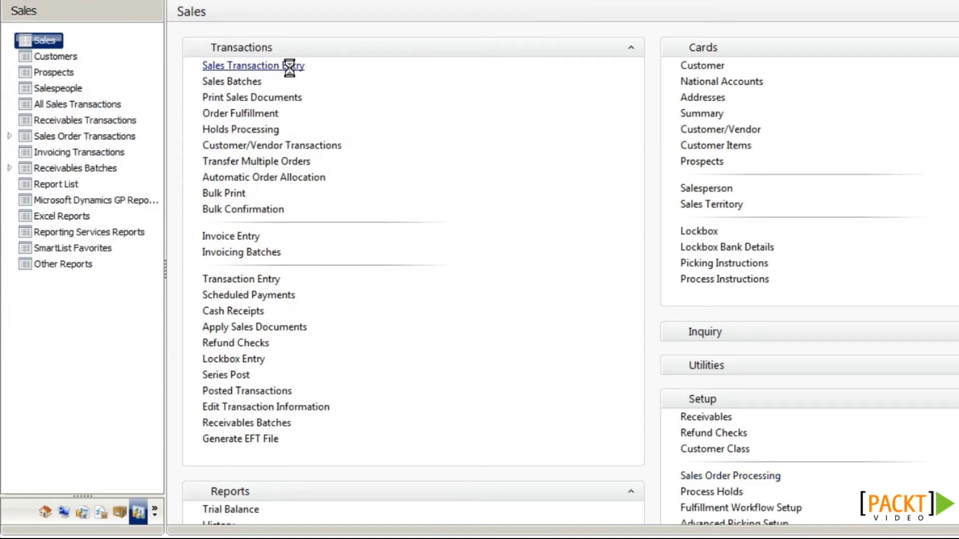
{"action": "type", "text": "GETAWAY10001"}
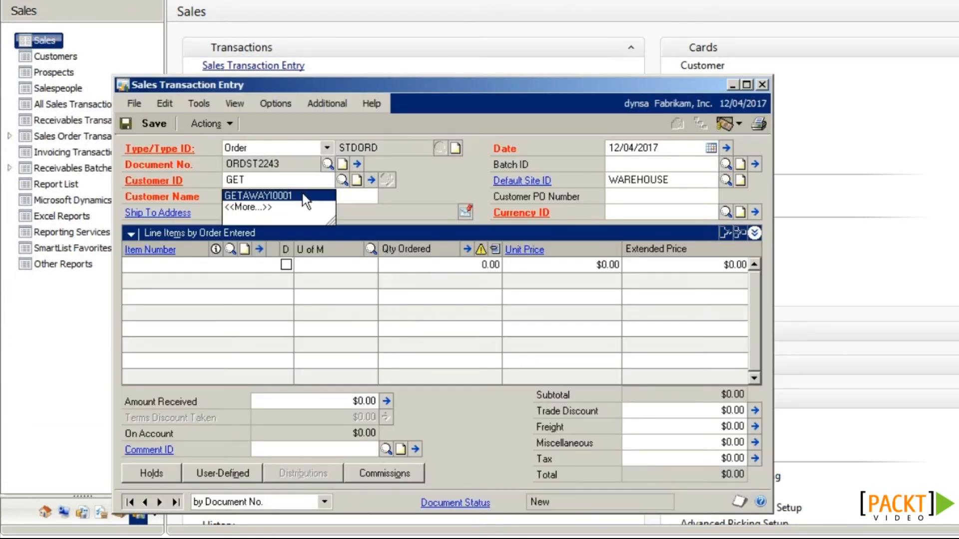
{"action": "left_click", "coordinate": [306, 196]}
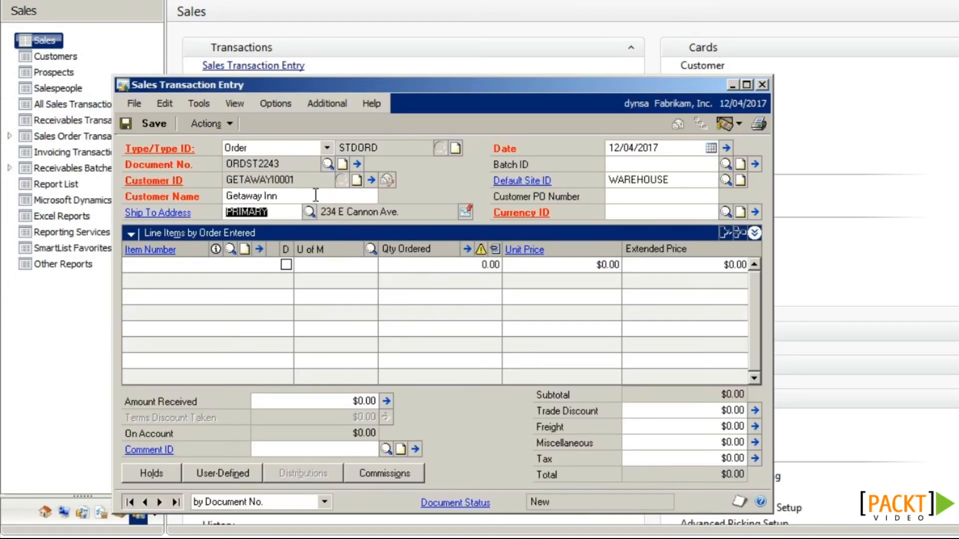
{"action": "left_click", "coordinate": [177, 266]}
{"action": "type", "text": "ST"}
{"action": "left_click", "coordinate": [176, 280]}
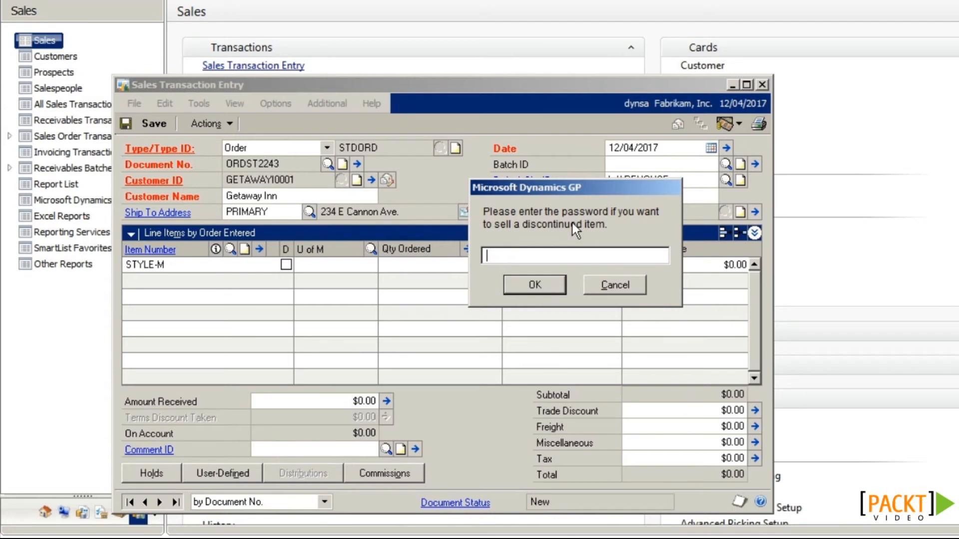
Step: Enter the discontinued-sale password to accept STYLE-M, then close and discard the order
{"action": "left_click", "coordinate": [546, 289]}
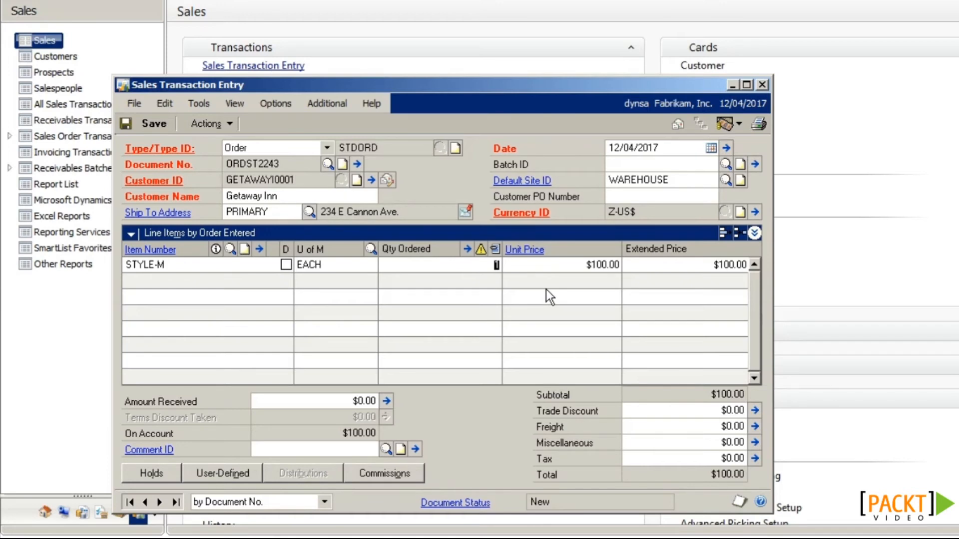
{"action": "left_click", "coordinate": [761, 85]}
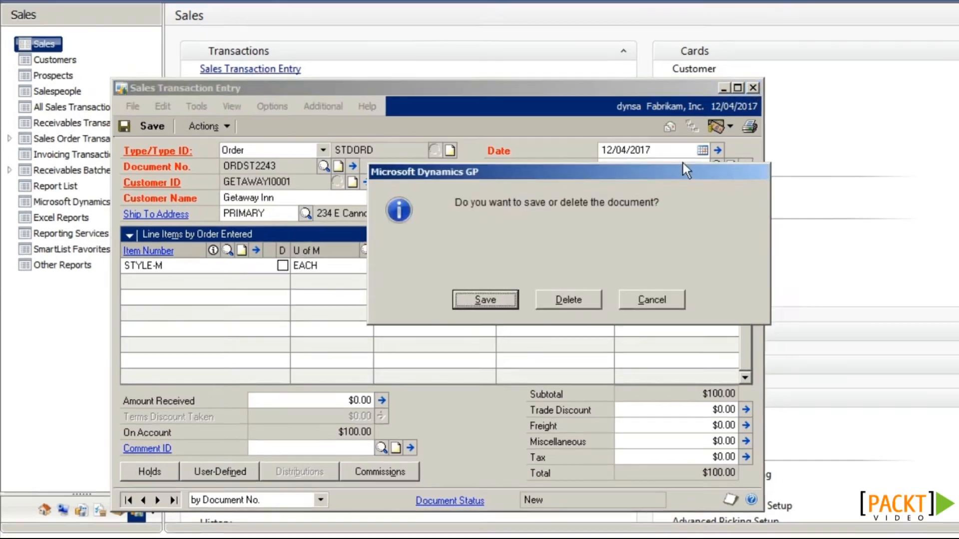
{"action": "left_click", "coordinate": [579, 296]}
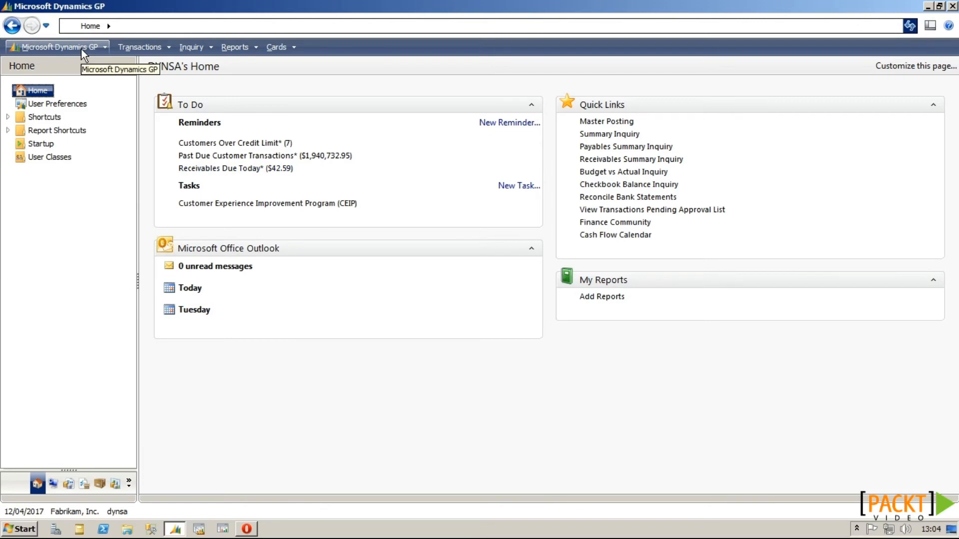
Step: Open Check Links from Maintenance and choose the Purchasing series
{"action": "left_click", "coordinate": [81, 49]}
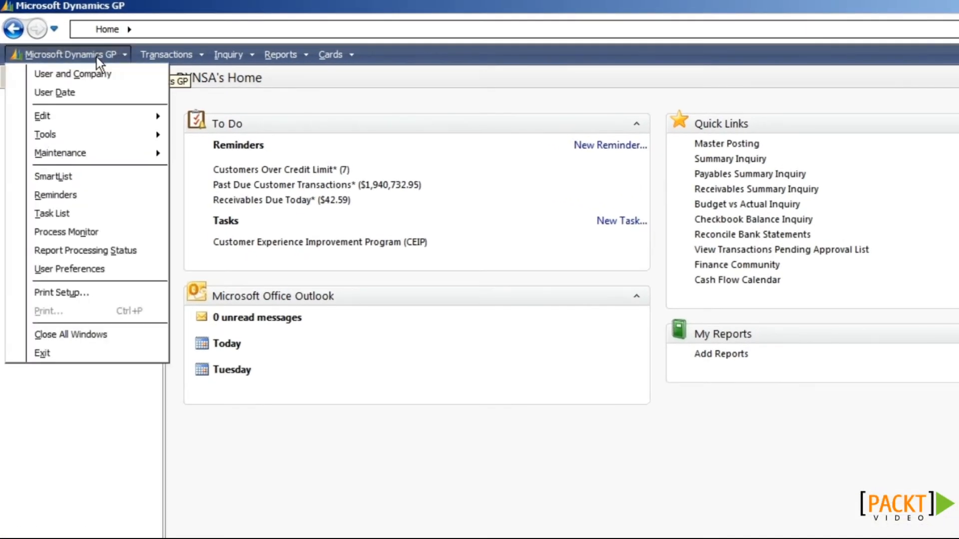
{"action": "mouse_move", "coordinate": [103, 152]}
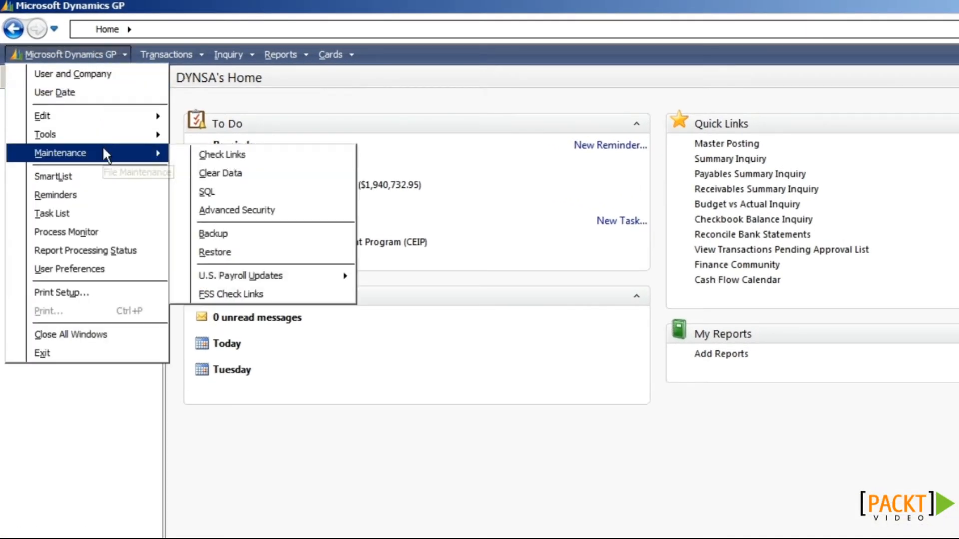
{"action": "left_click", "coordinate": [208, 153]}
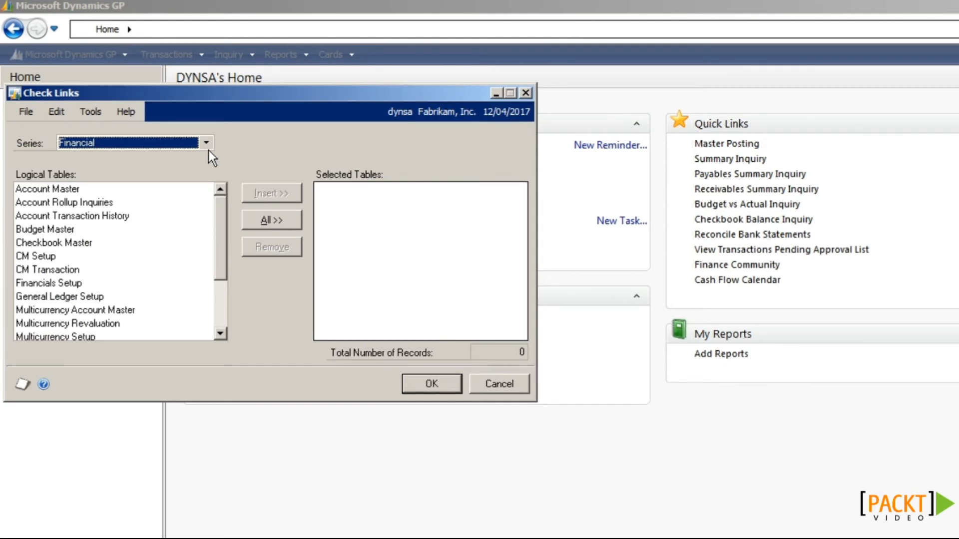
{"action": "left_click", "coordinate": [205, 144]}
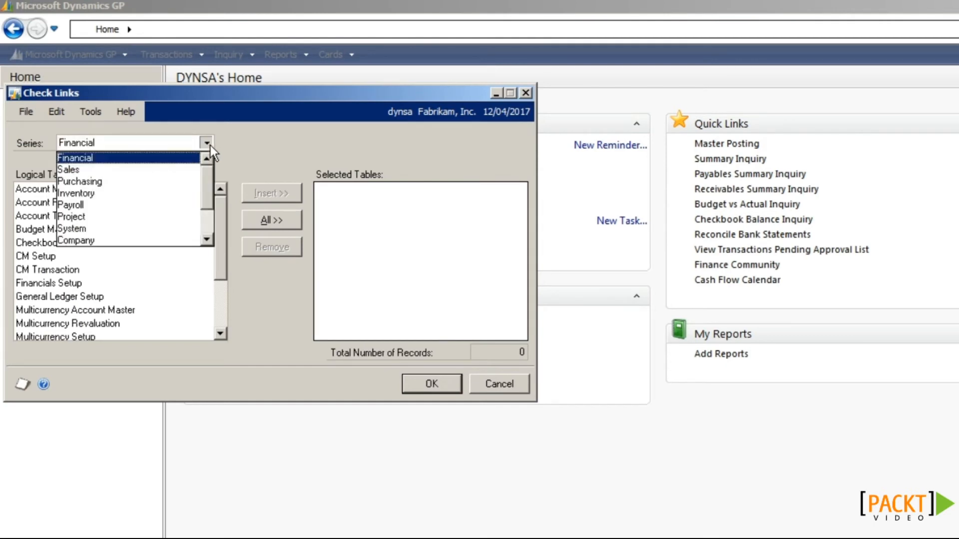
{"action": "left_click", "coordinate": [191, 183]}
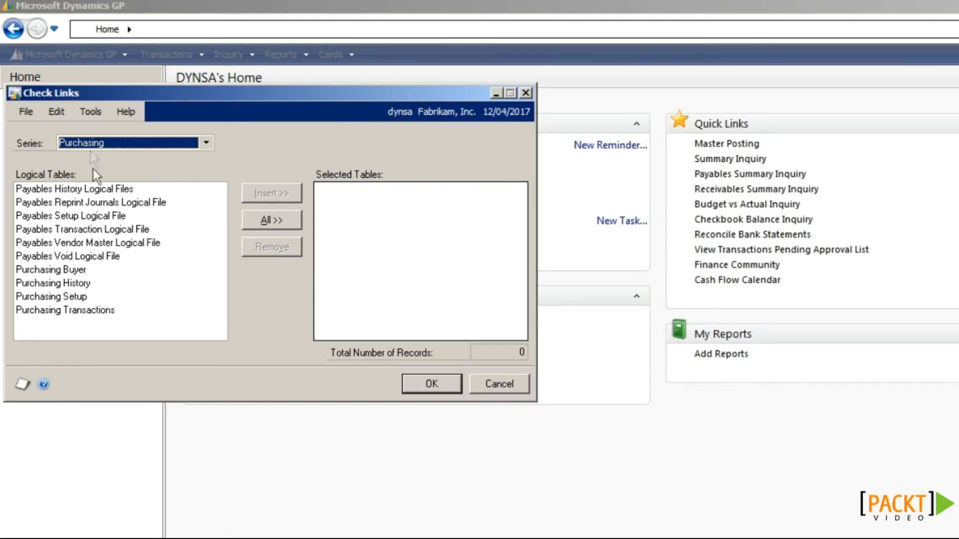
Step: Insert Payables History Logical Files and Payables Transaction Logical File, then run the check
{"action": "left_click", "coordinate": [94, 187]}
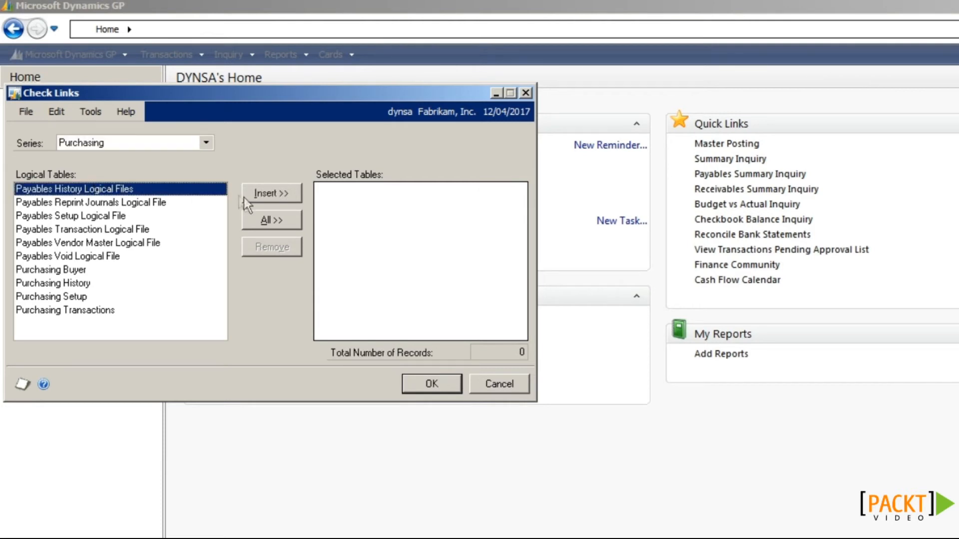
{"action": "left_click", "coordinate": [259, 193]}
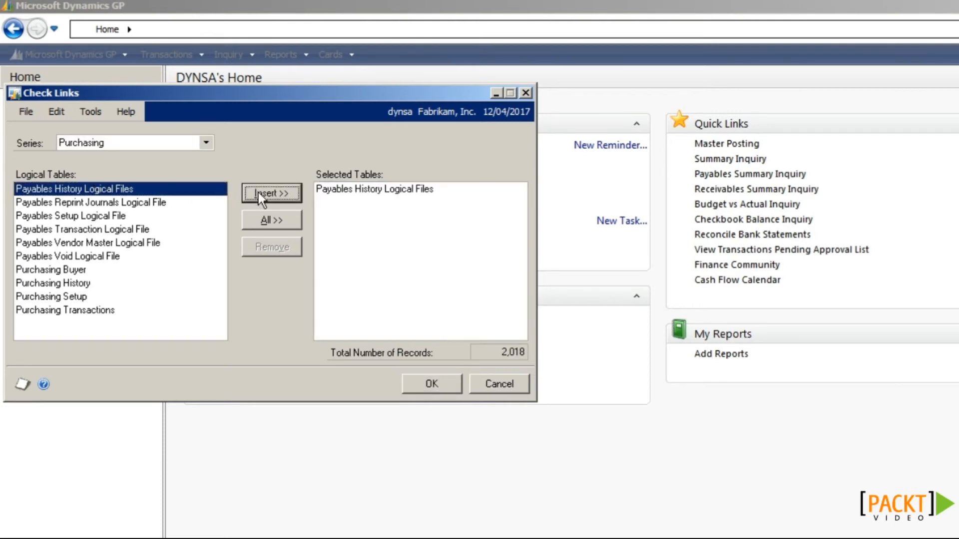
{"action": "left_click", "coordinate": [101, 229]}
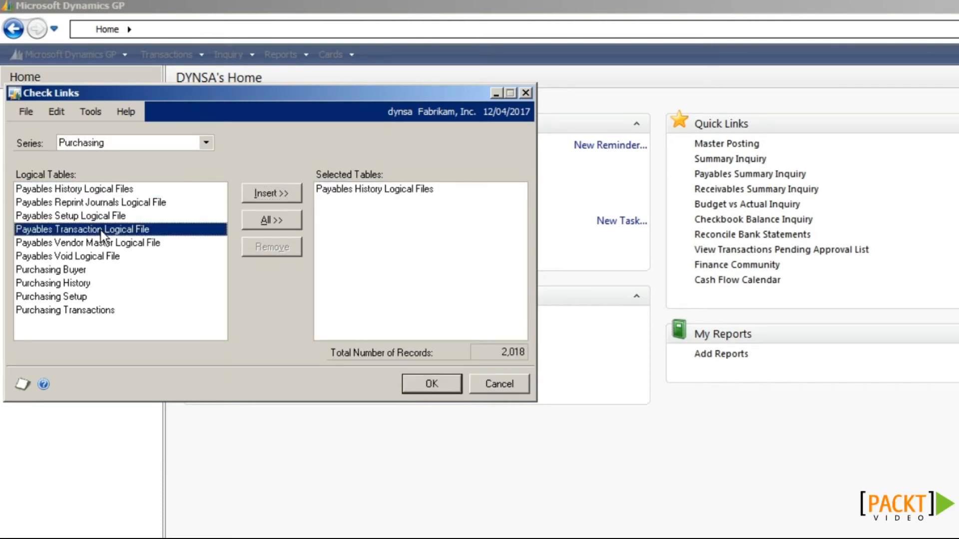
{"action": "left_click", "coordinate": [265, 191]}
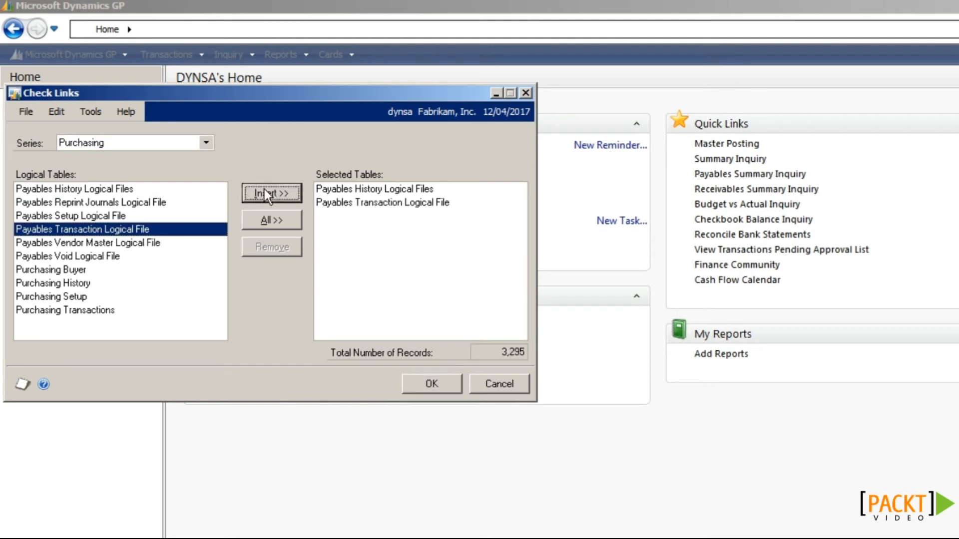
{"action": "left_click", "coordinate": [419, 387]}
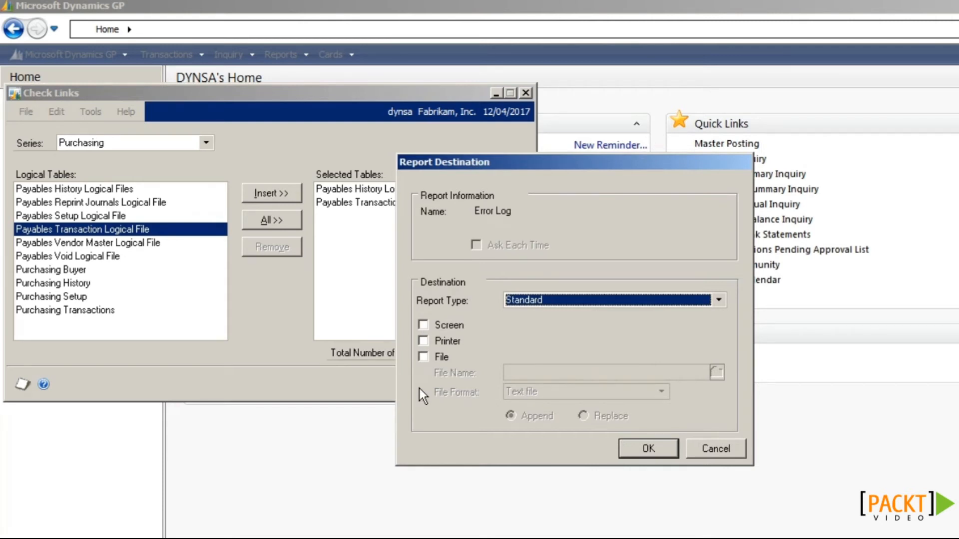
Step: Send the Check Links error log to the screen, confirm no errors, and close it
{"action": "left_click", "coordinate": [448, 326]}
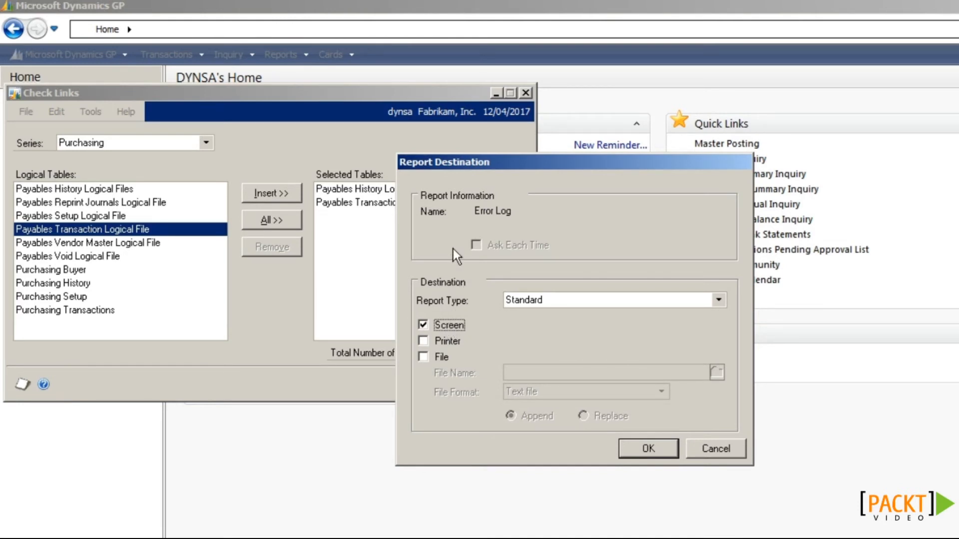
{"action": "left_click", "coordinate": [638, 447]}
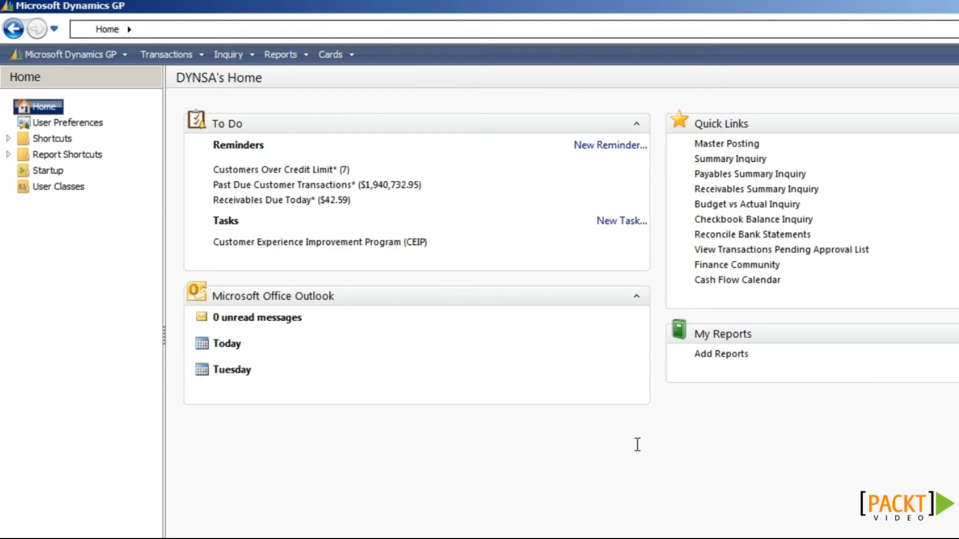
{"action": "left_click_drag", "start_coordinate": [454, 312], "coordinate": [774, 301]}
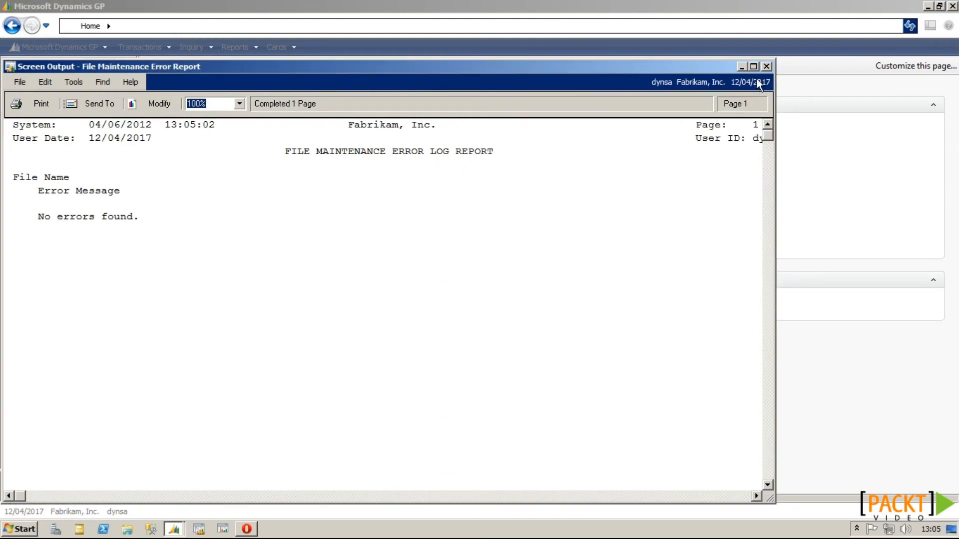
{"action": "left_click", "coordinate": [767, 66]}
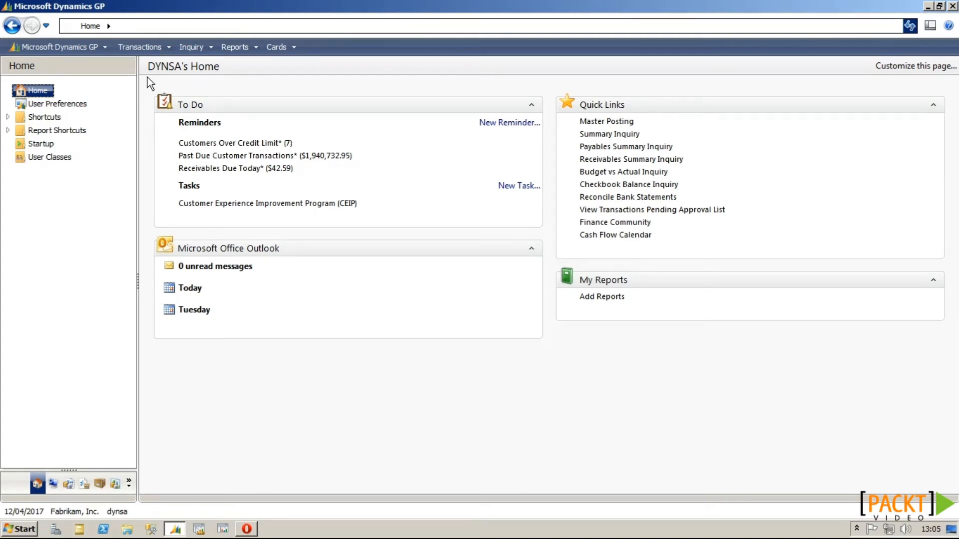
{"action": "left_click", "coordinate": [69, 483]}
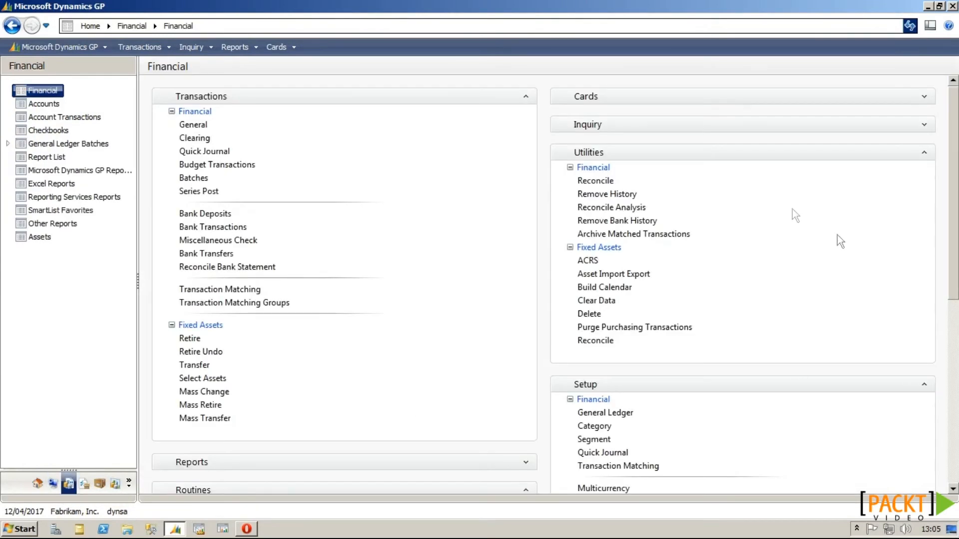
{"action": "left_click", "coordinate": [595, 181]}
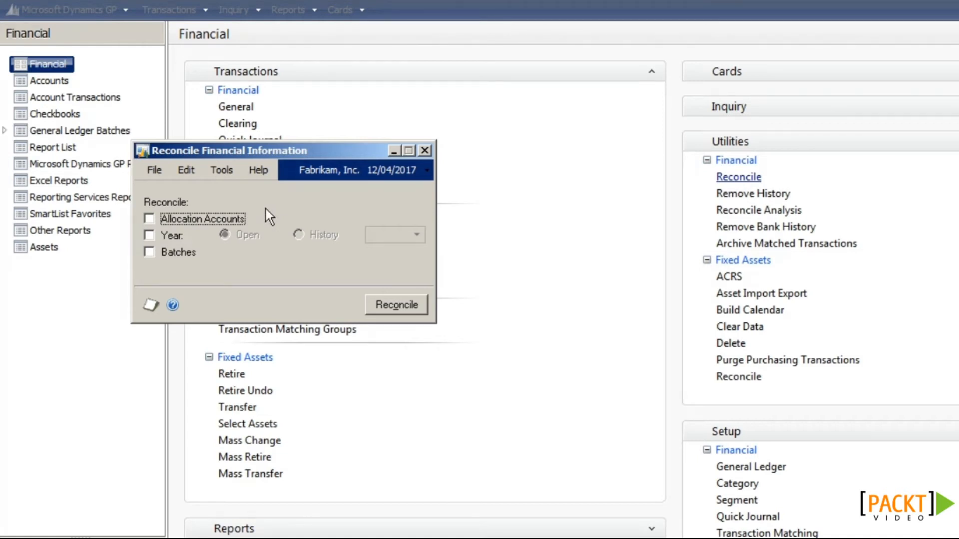
{"action": "left_click", "coordinate": [176, 235]}
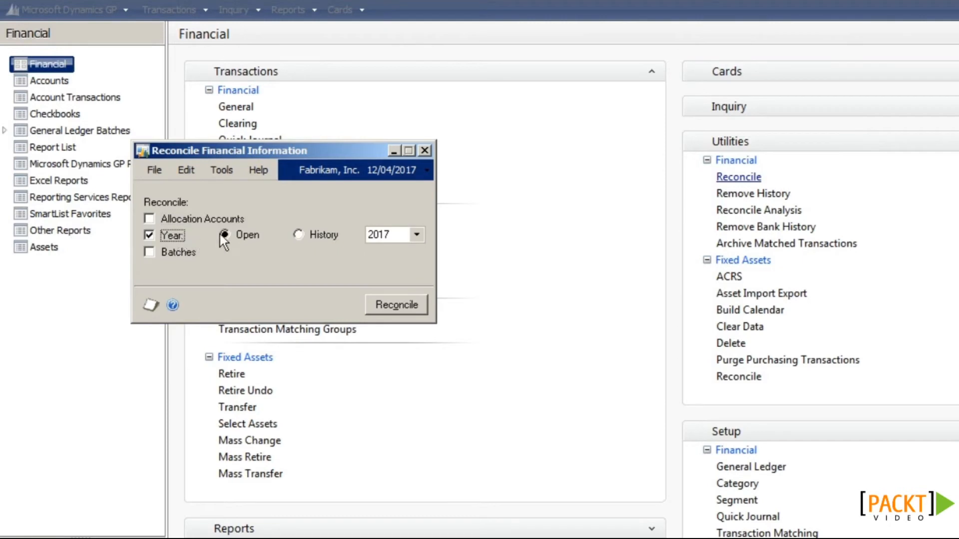
{"action": "left_click", "coordinate": [393, 314]}
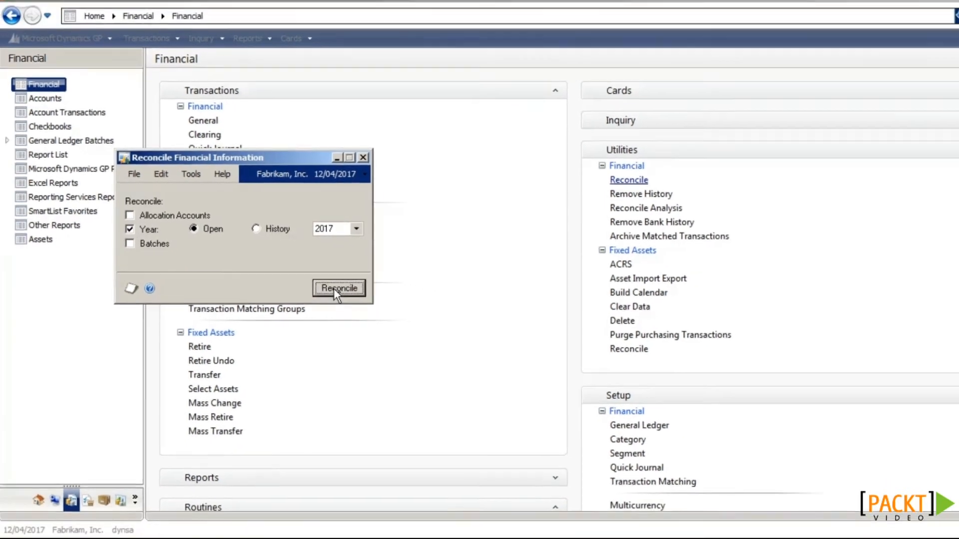
{"action": "left_click", "coordinate": [363, 158]}
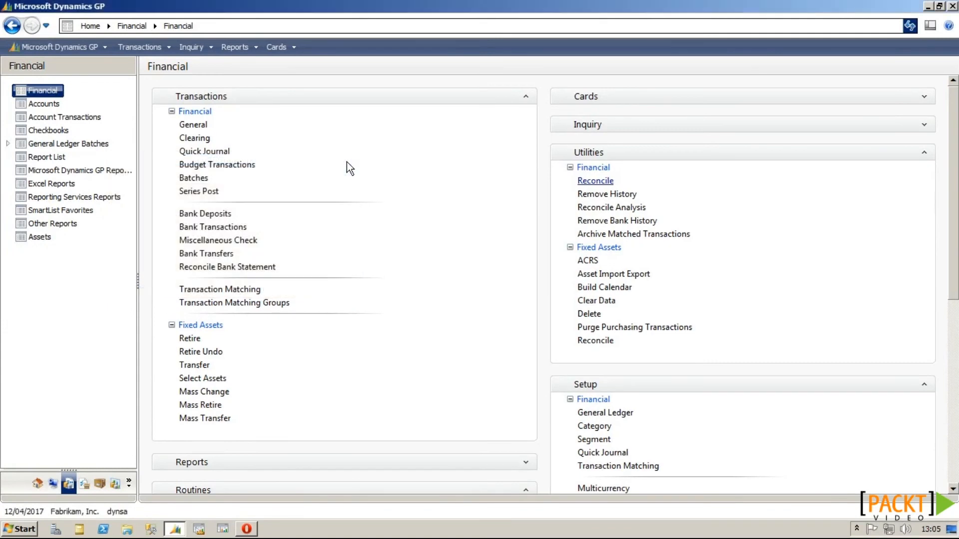
Step: In Inventory's Reconcile utility, set the item range from STYLE-M to STYLE-M
{"action": "left_click", "coordinate": [100, 481]}
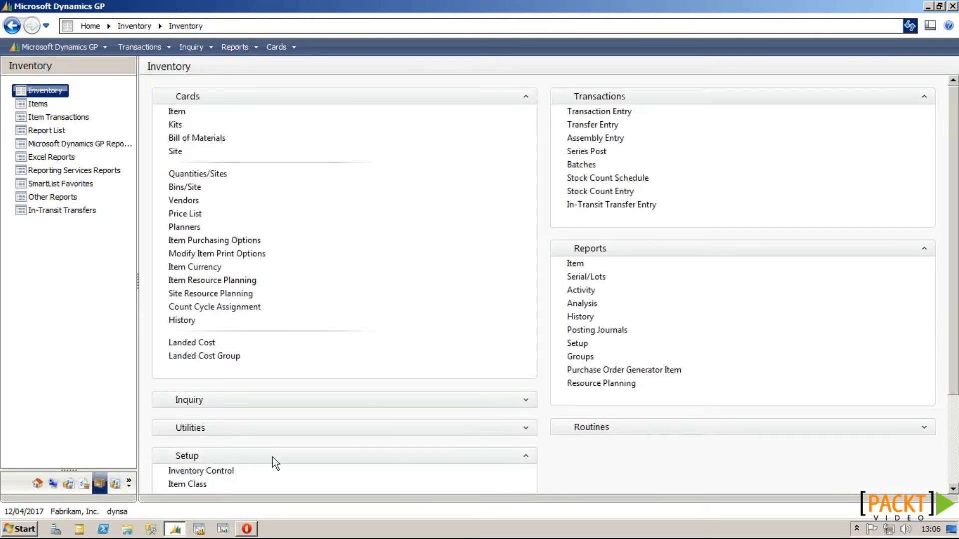
{"action": "left_click", "coordinate": [525, 428]}
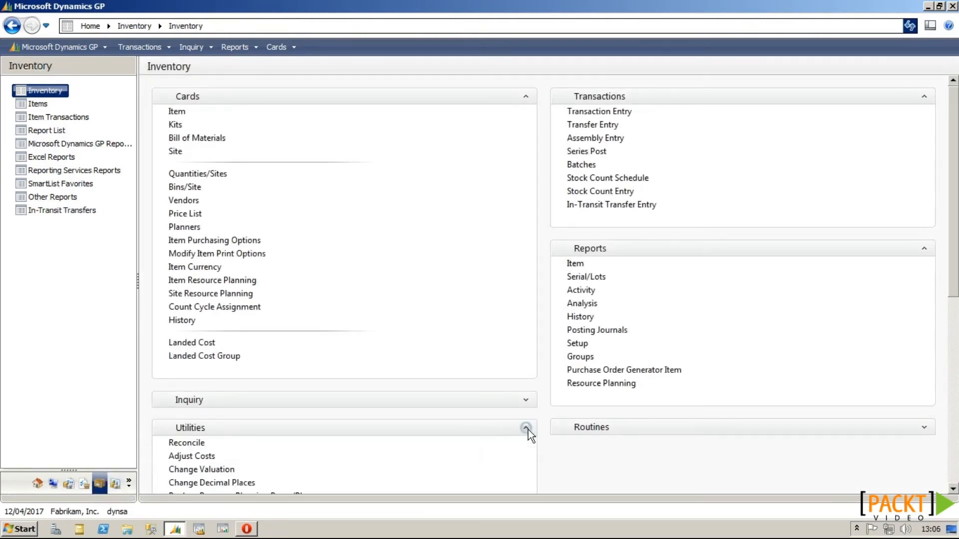
{"action": "left_click", "coordinate": [178, 443]}
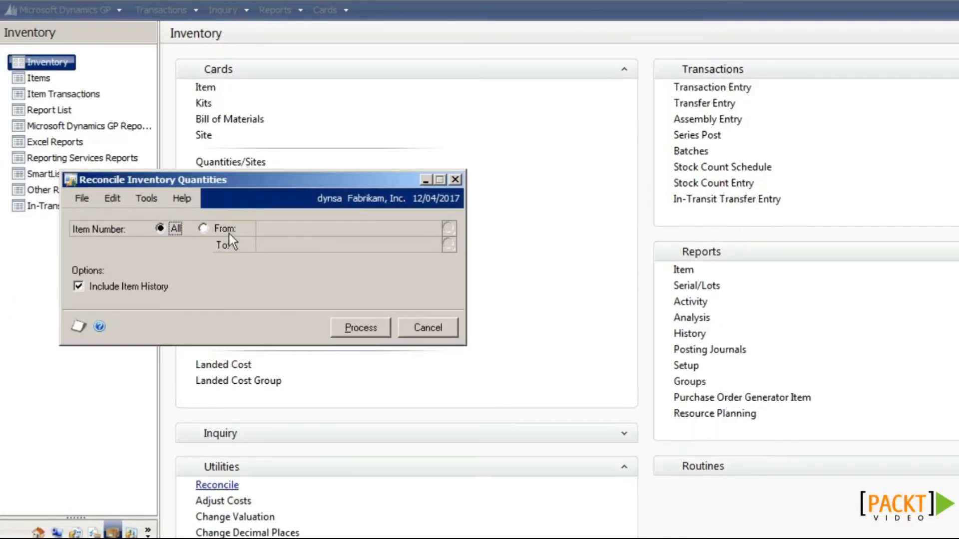
{"action": "left_click", "coordinate": [193, 229]}
{"action": "left_click", "coordinate": [384, 235]}
{"action": "type", "text": "STYLE-M"}
{"action": "key", "text": "Tab"}
{"action": "type", "text": "STYLE-M"}
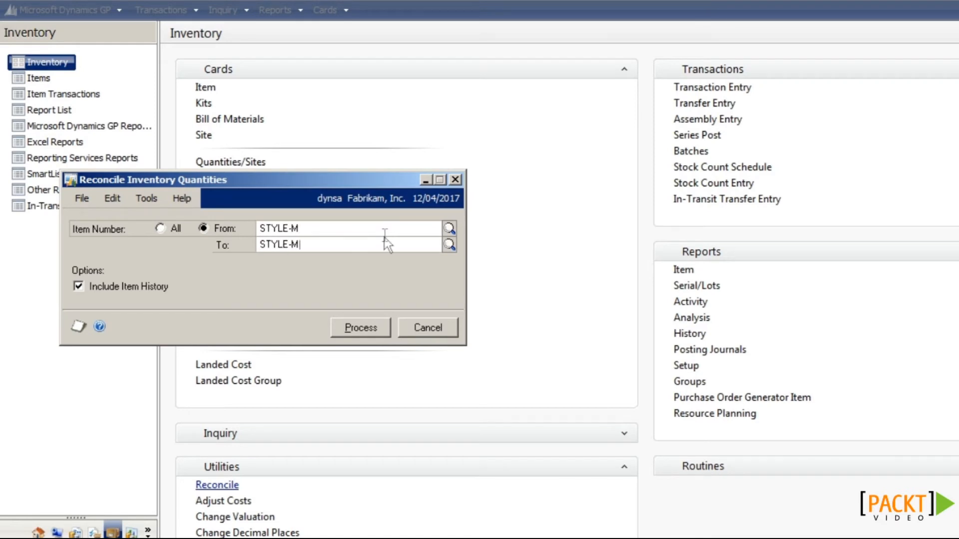
Step: Process the reconciliation, view the error-free report on screen, and close it
{"action": "left_click", "coordinate": [370, 335]}
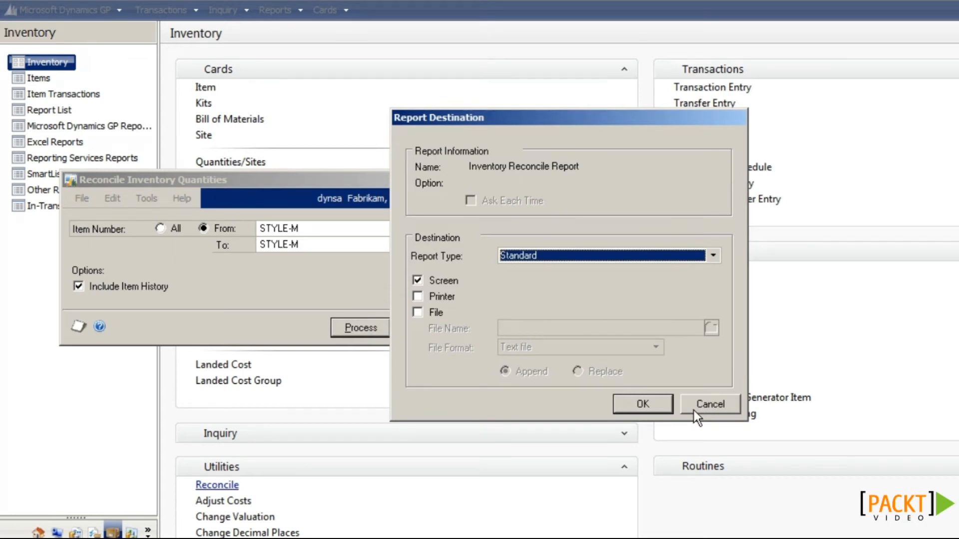
{"action": "left_click", "coordinate": [668, 405]}
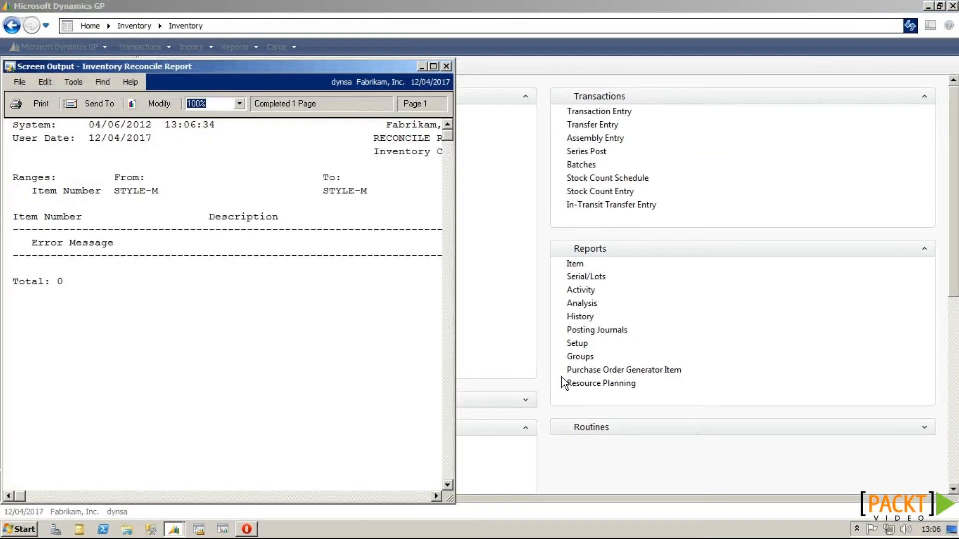
{"action": "left_click_drag", "start_coordinate": [453, 289], "coordinate": [736, 271]}
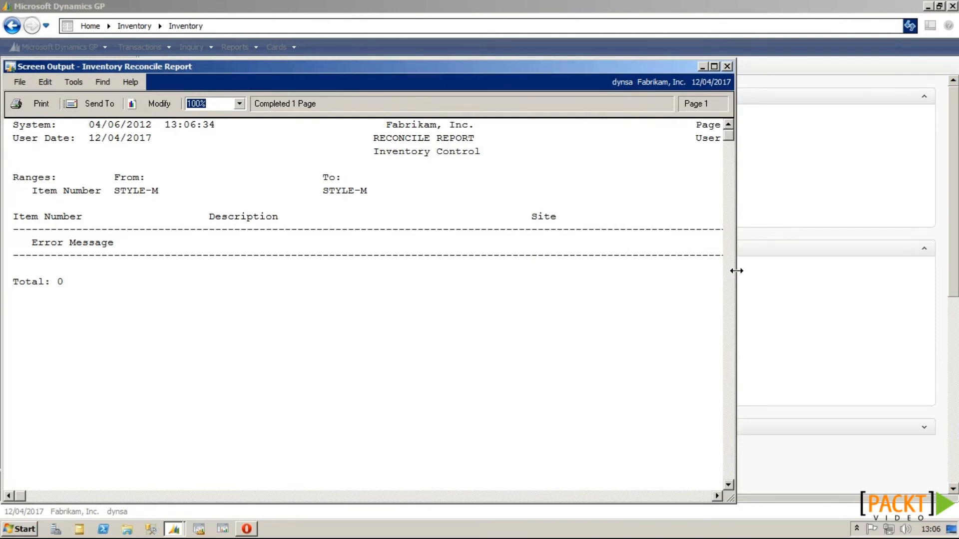
{"action": "left_click", "coordinate": [727, 66]}
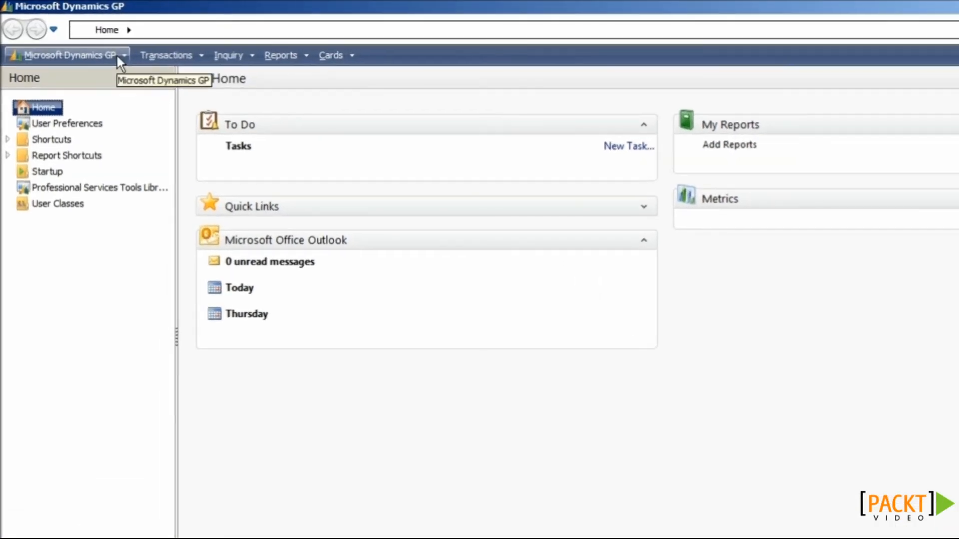
Step: Open Maintenance > Backup and select Fabrikam, Inc. as the company
{"action": "left_click", "coordinate": [118, 56]}
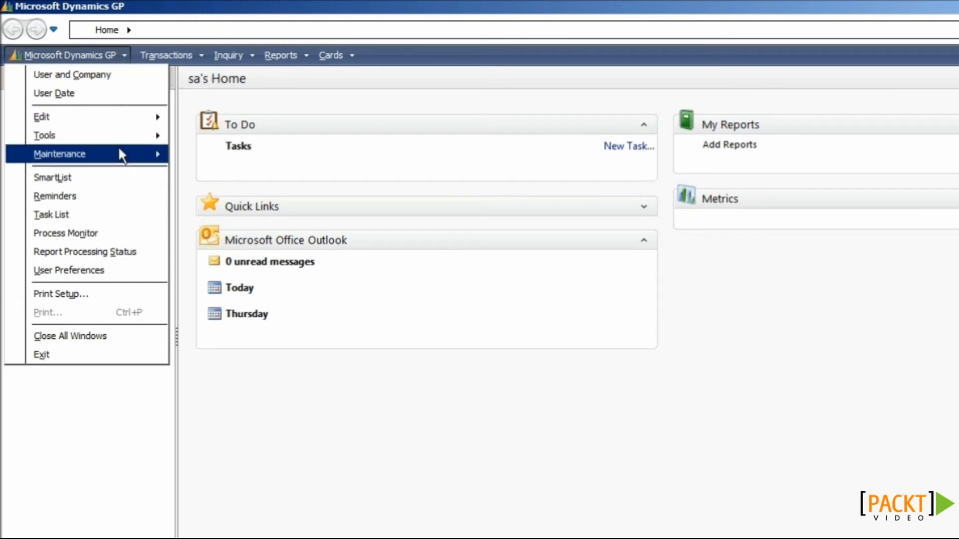
{"action": "mouse_move", "coordinate": [128, 151]}
{"action": "left_click", "coordinate": [241, 231]}
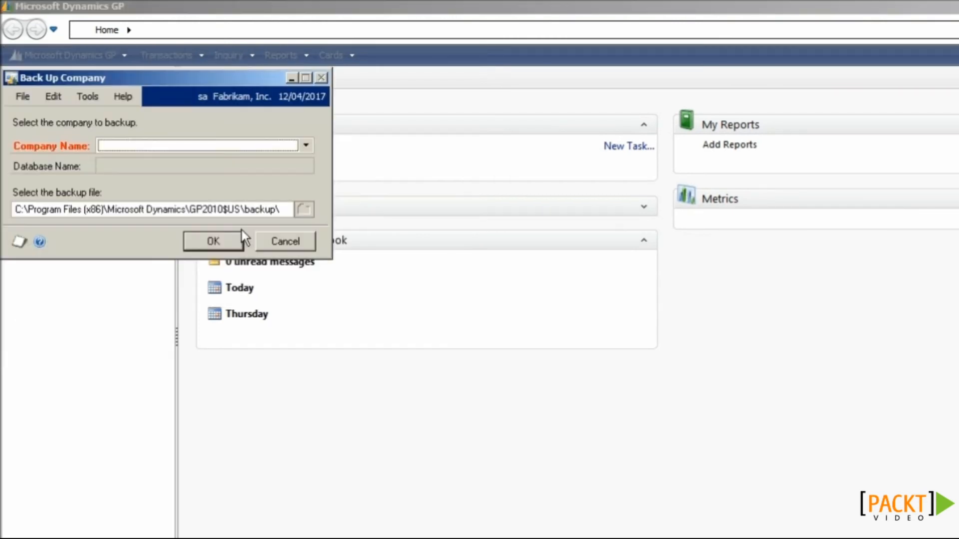
{"action": "left_click", "coordinate": [136, 148]}
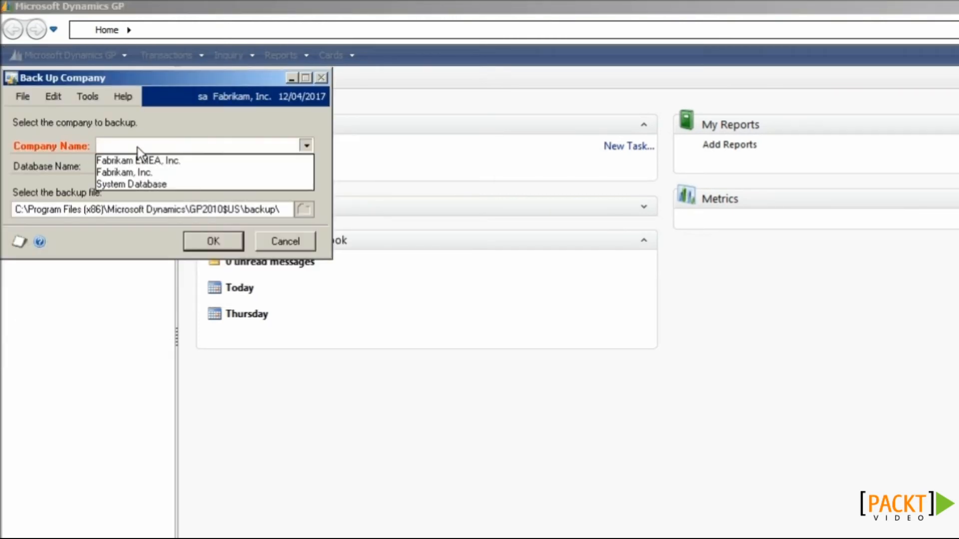
{"action": "left_click", "coordinate": [143, 172]}
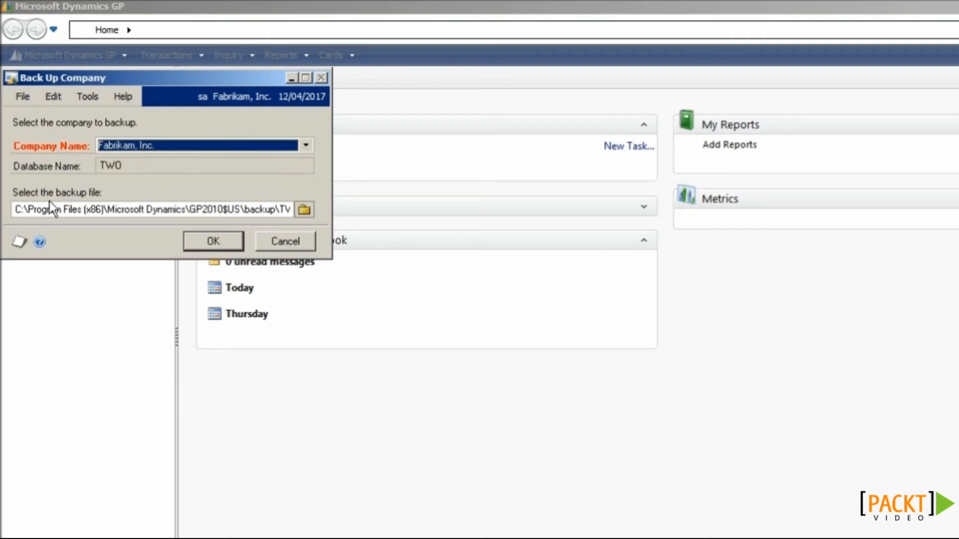
Step: Save the backup as TWO_July4-2012.bak in the Ad Hoc folder and run it
{"action": "left_click", "coordinate": [305, 209]}
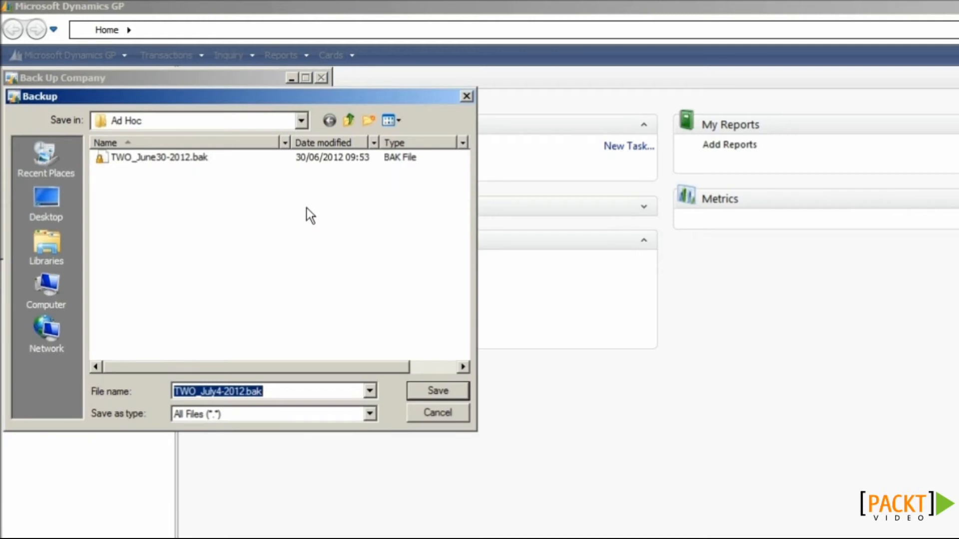
{"action": "left_click", "coordinate": [302, 121]}
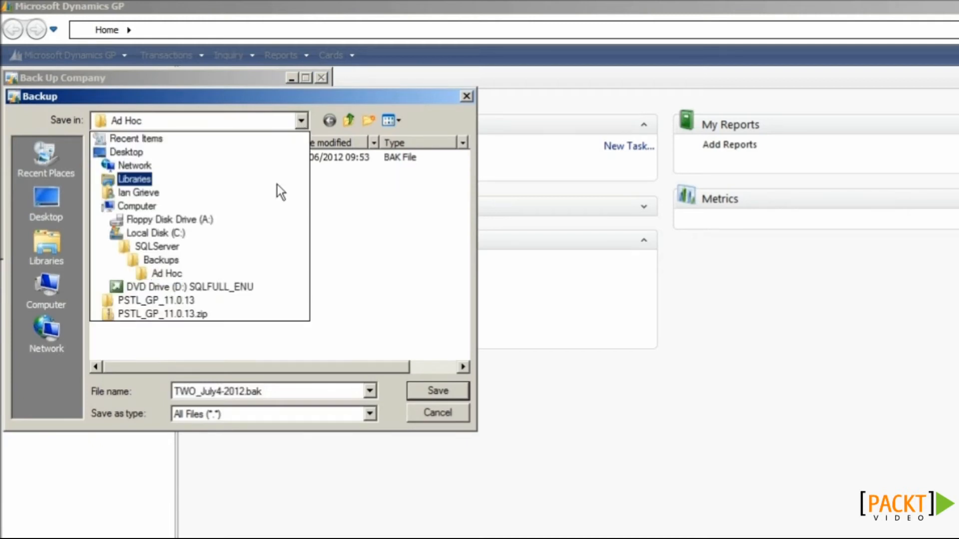
{"action": "left_click", "coordinate": [189, 273]}
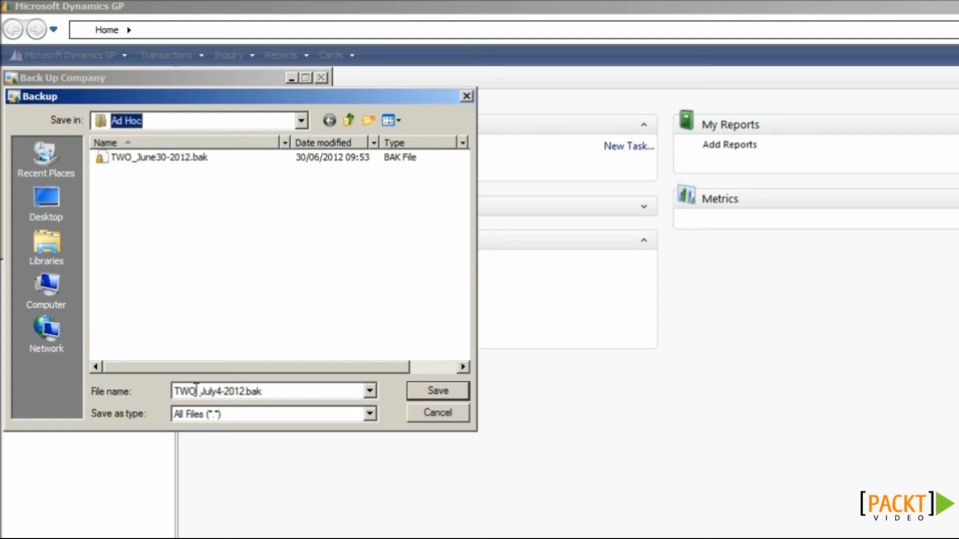
{"action": "left_click", "coordinate": [438, 391]}
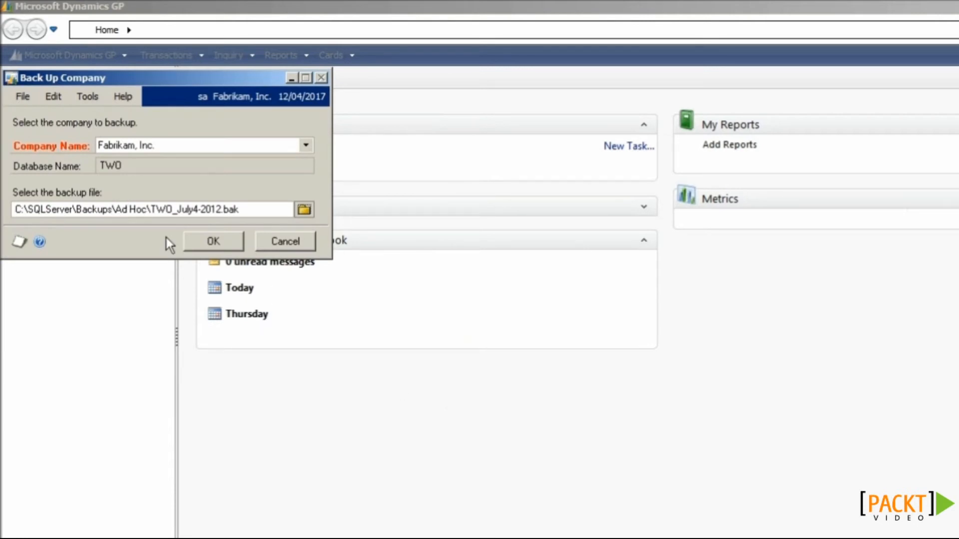
{"action": "left_click", "coordinate": [204, 245]}
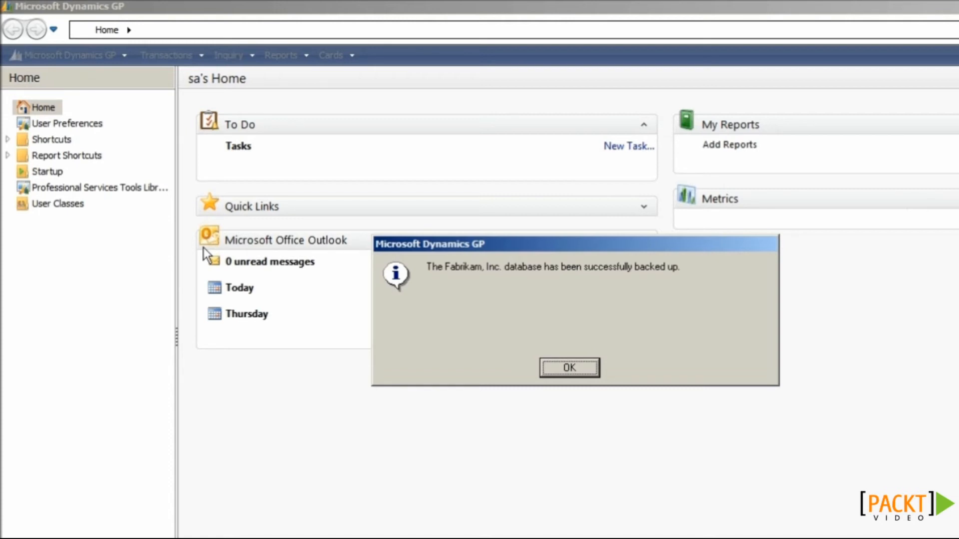
{"action": "left_click", "coordinate": [541, 364]}
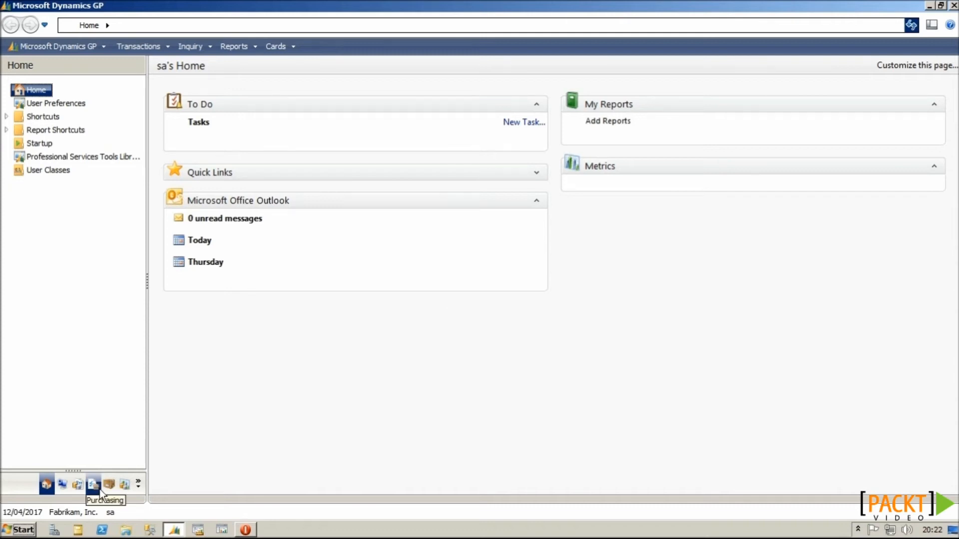
Step: Switch the login company from Fabrikam, Inc. to Fabrikam EMEA, Inc. via Company Login
{"action": "left_click", "coordinate": [88, 509]}
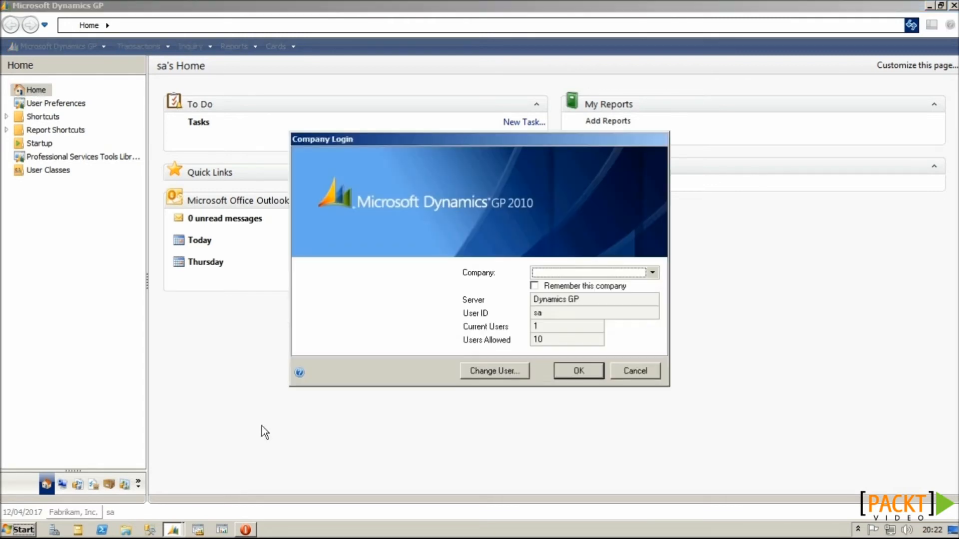
{"action": "left_click", "coordinate": [582, 274]}
{"action": "left_click", "coordinate": [583, 284]}
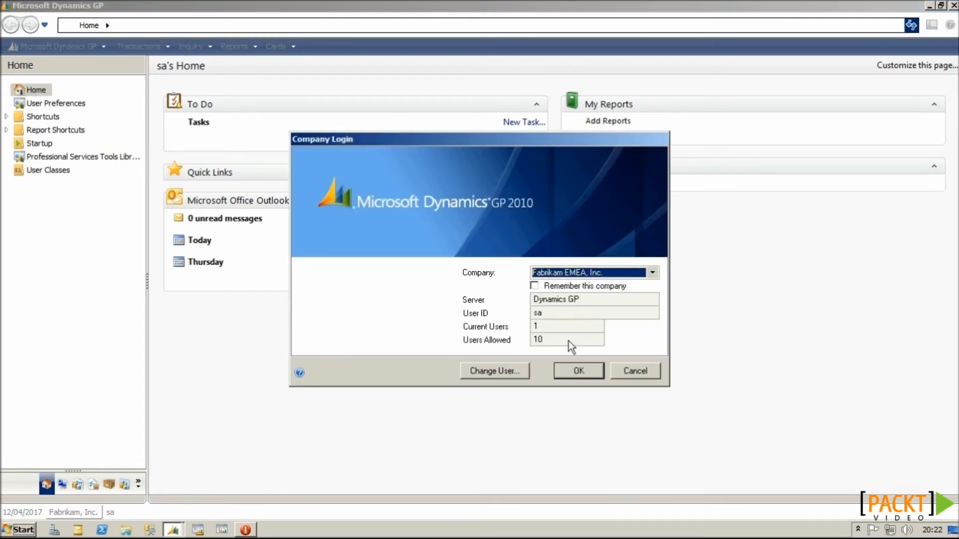
{"action": "left_click", "coordinate": [571, 366]}
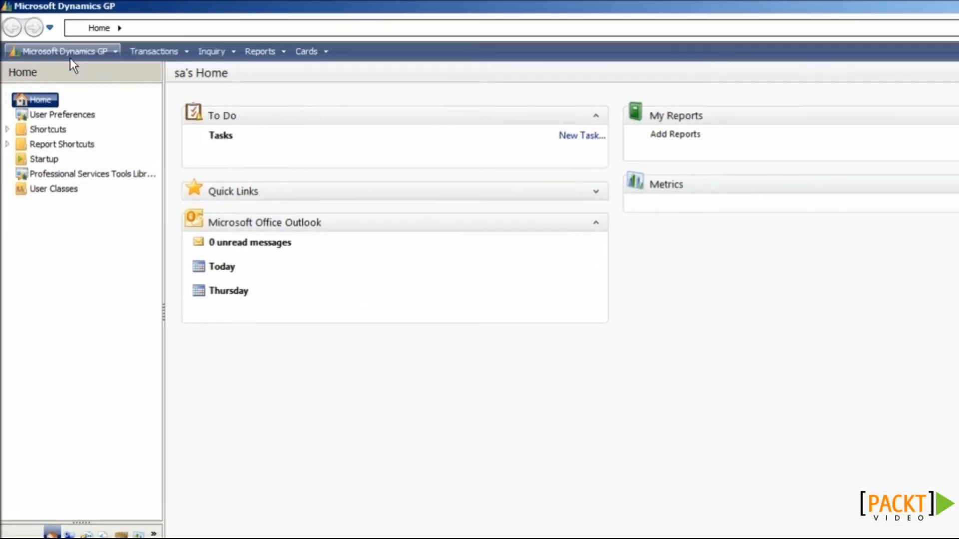
Step: Restore Fabrikam, Inc. from TWO_July4-2012.bak in the Ad Hoc folder via Maintenance > Restore
{"action": "left_click", "coordinate": [71, 55]}
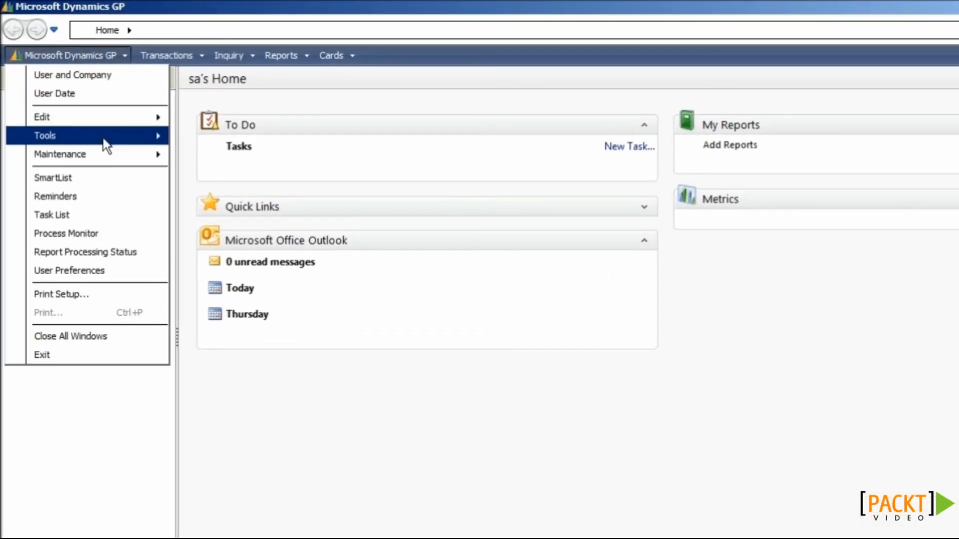
{"action": "mouse_move", "coordinate": [106, 150]}
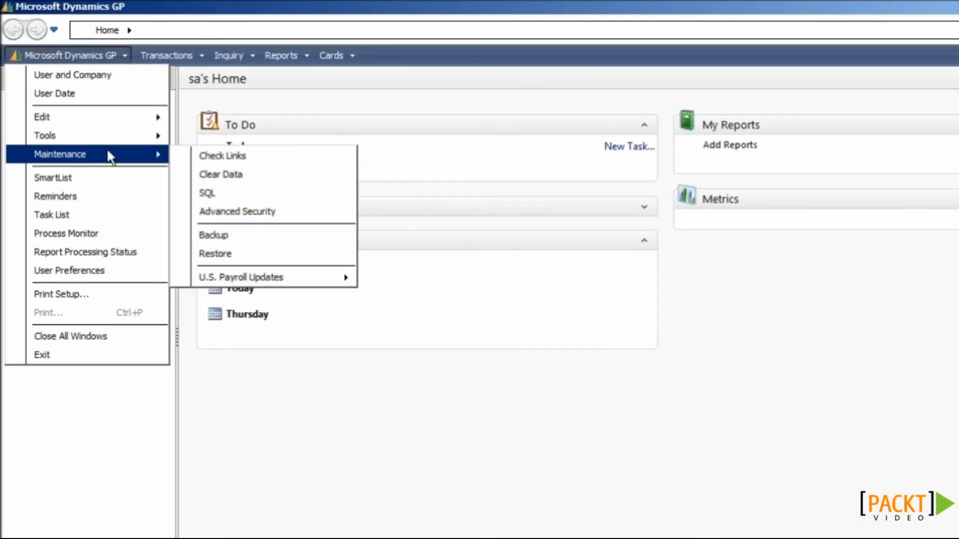
{"action": "left_click", "coordinate": [215, 253]}
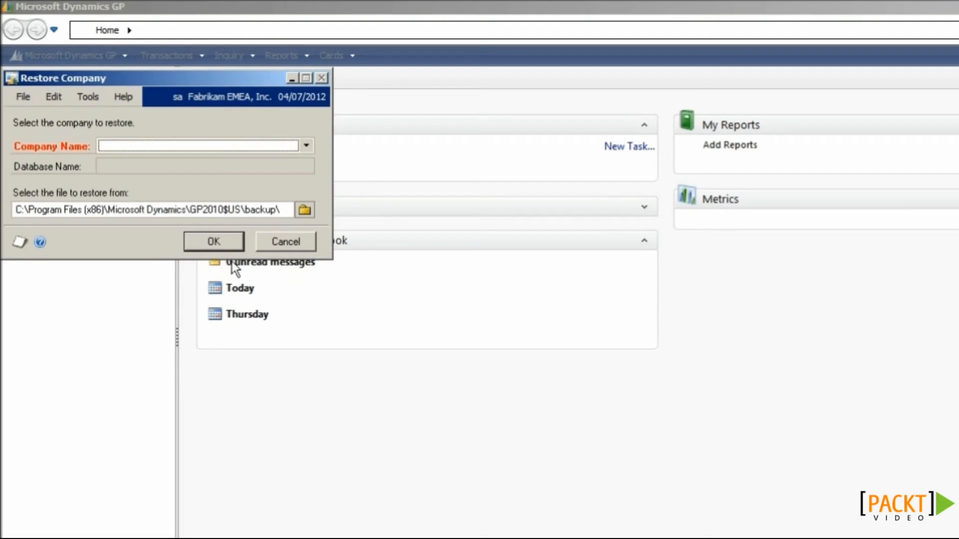
{"action": "left_click", "coordinate": [155, 147]}
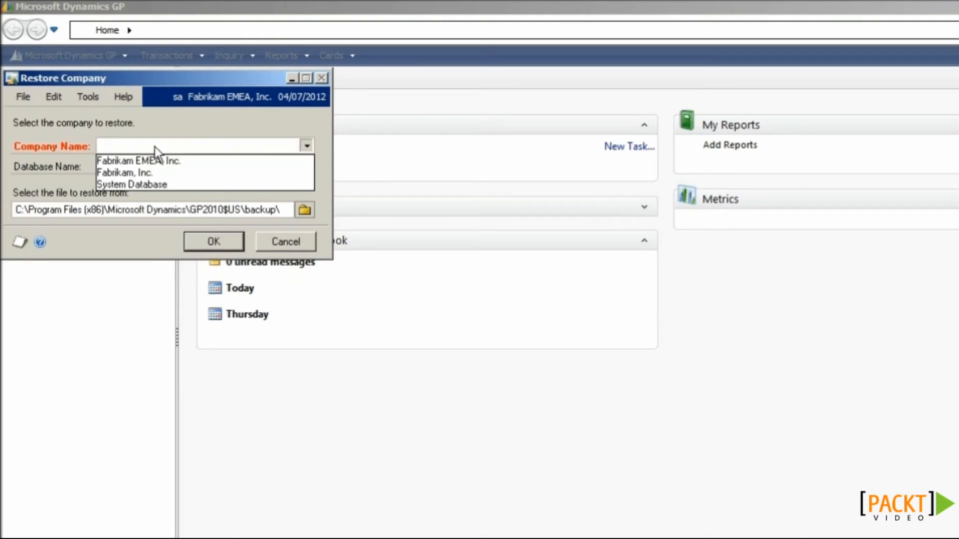
{"action": "left_click", "coordinate": [158, 173]}
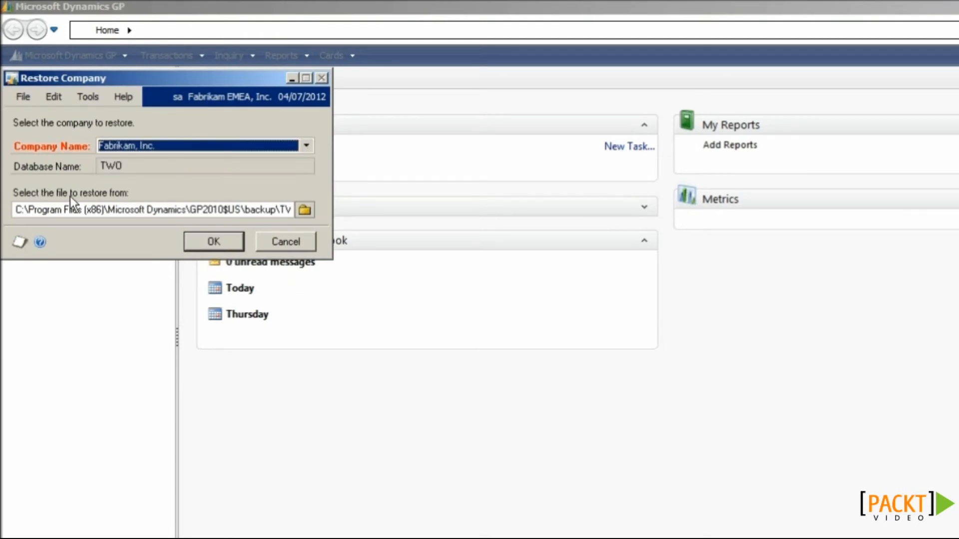
{"action": "left_click", "coordinate": [303, 210]}
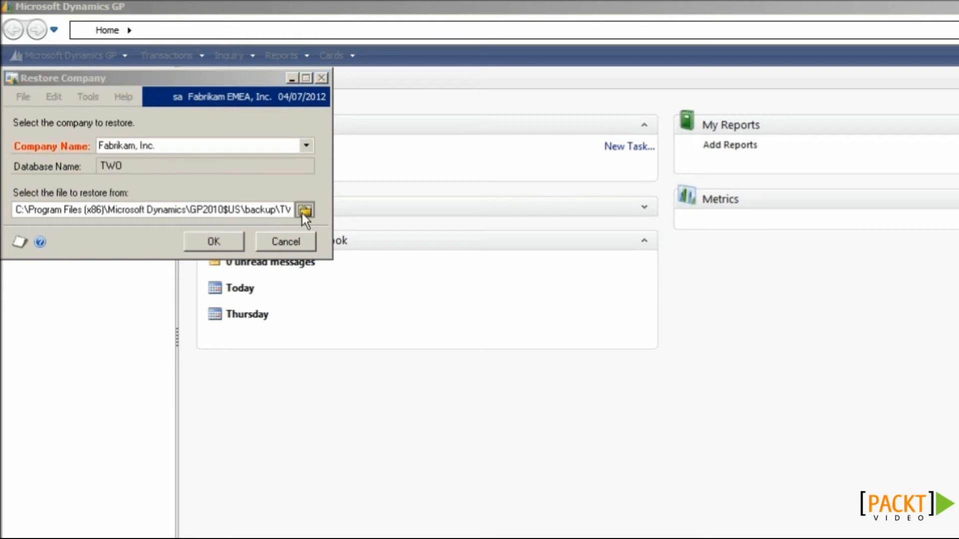
{"action": "left_click", "coordinate": [343, 250]}
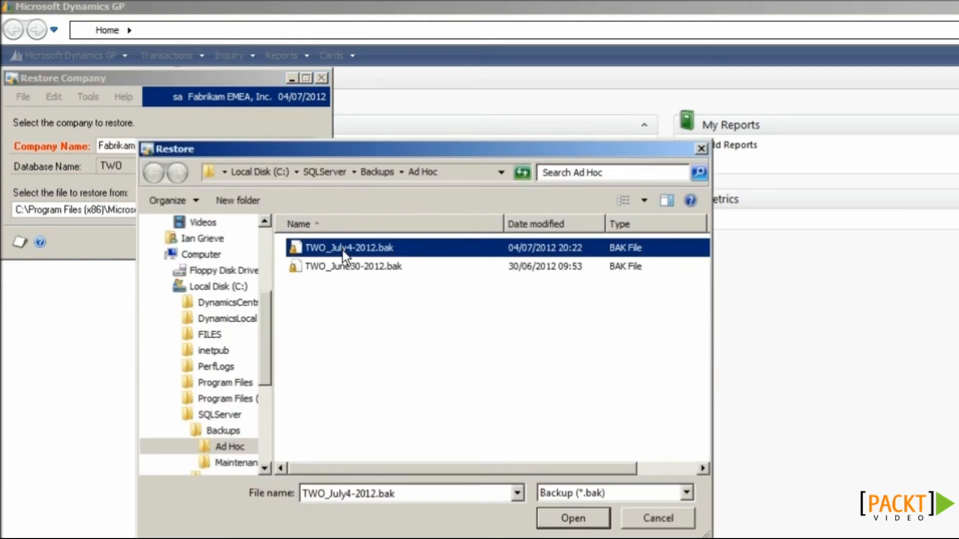
{"action": "left_click", "coordinate": [567, 522]}
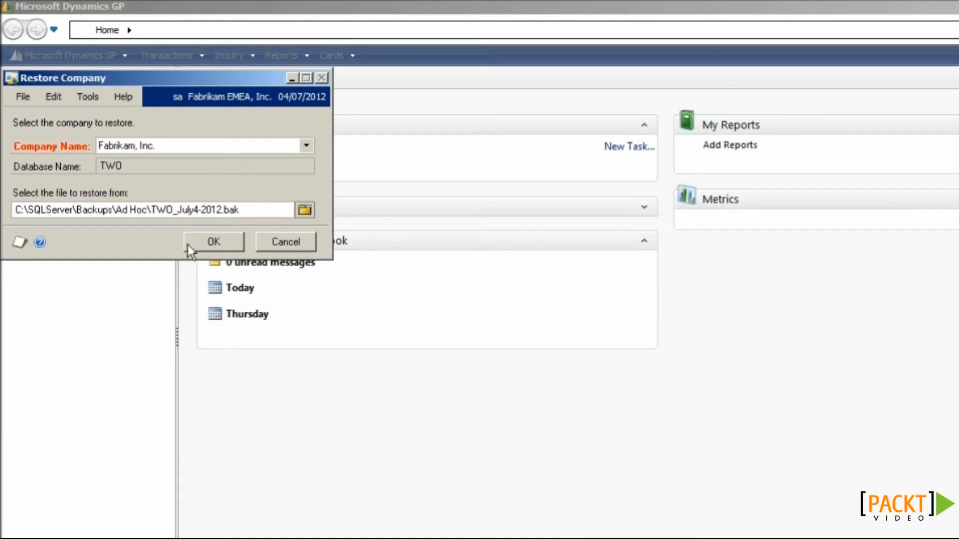
{"action": "left_click", "coordinate": [210, 242]}
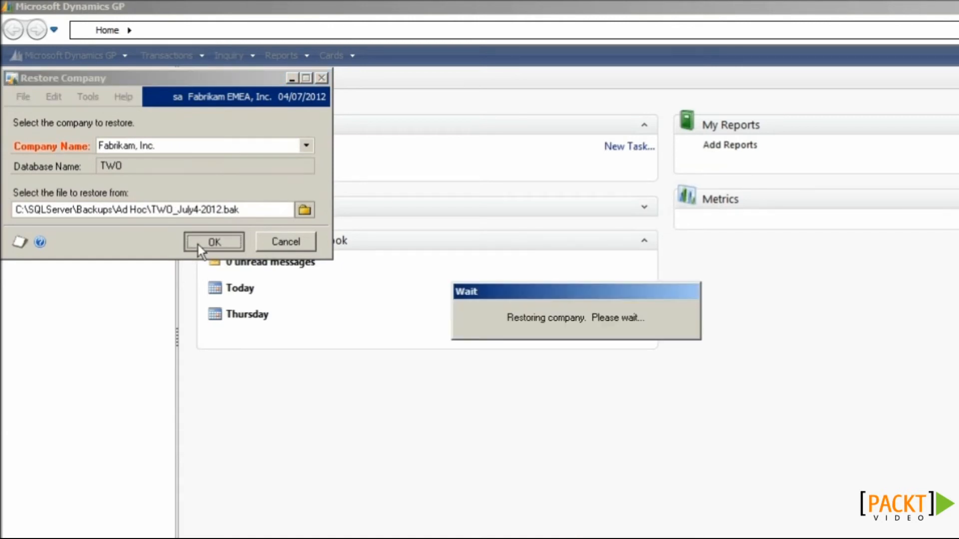
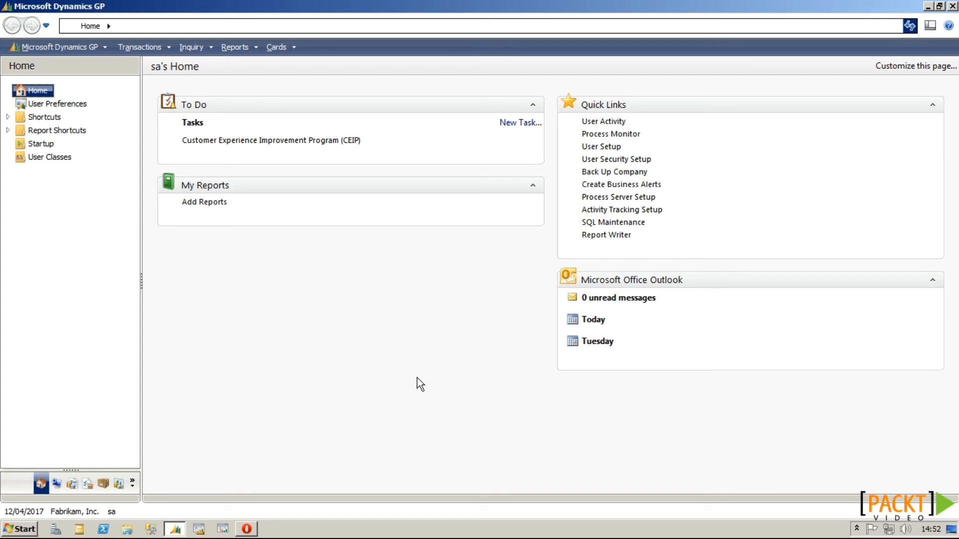
Step: Close Dynamics GP and show the DOMAIN.MSDynamicsERP.co.uk forward lookup zone records in DNS Manager
{"action": "left_click", "coordinate": [953, 7]}
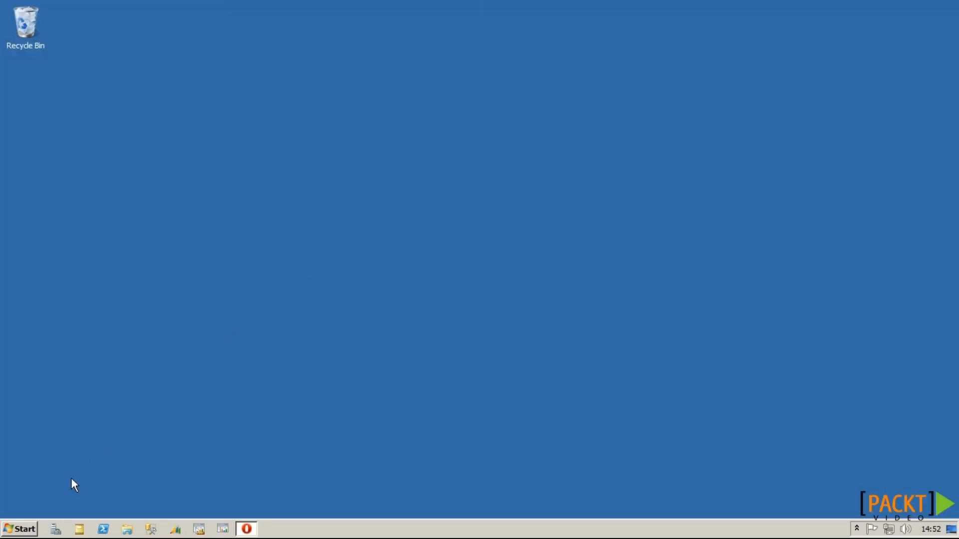
{"action": "left_click", "coordinate": [28, 532]}
{"action": "mouse_move", "coordinate": [231, 443]}
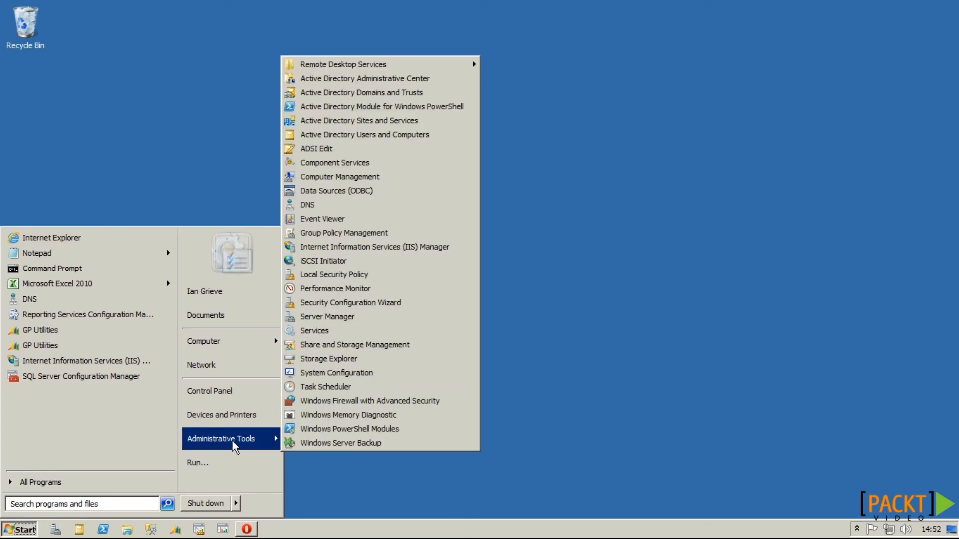
{"action": "left_click", "coordinate": [317, 206]}
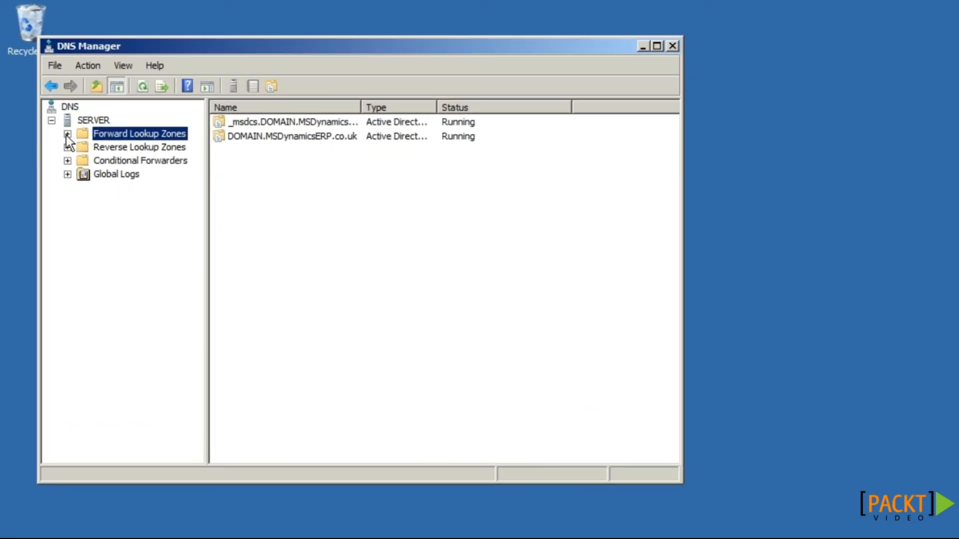
{"action": "left_click", "coordinate": [67, 135]}
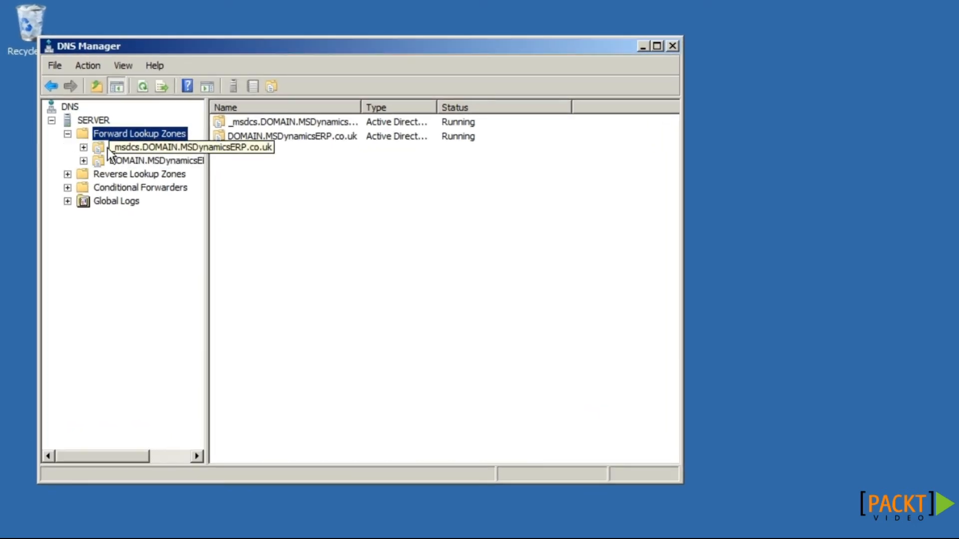
{"action": "left_click", "coordinate": [134, 165]}
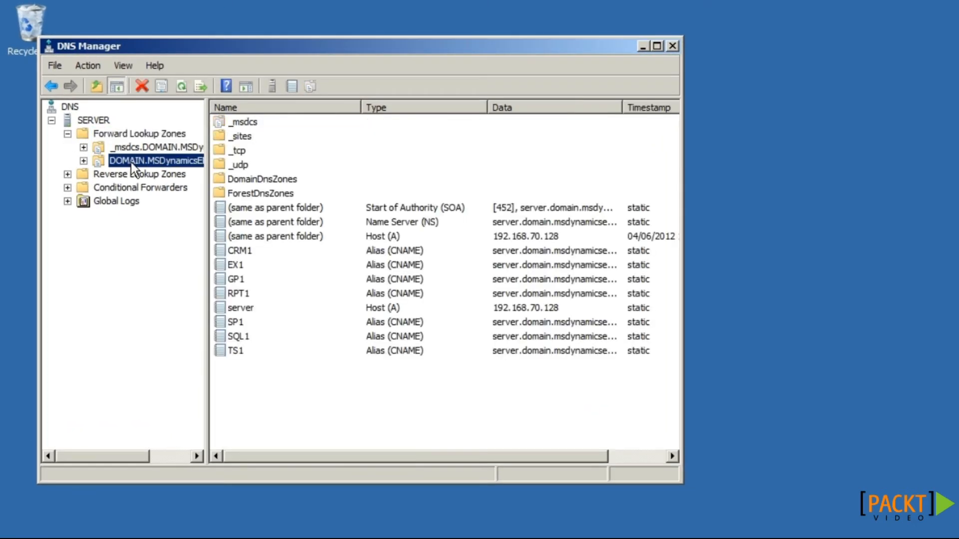
Step: Add a GPLIVE CNAME alias pointing to SERVER.DOMAIN.MSDYNAMICSERP.CO.UK. in the zone
{"action": "right_click", "coordinate": [290, 374]}
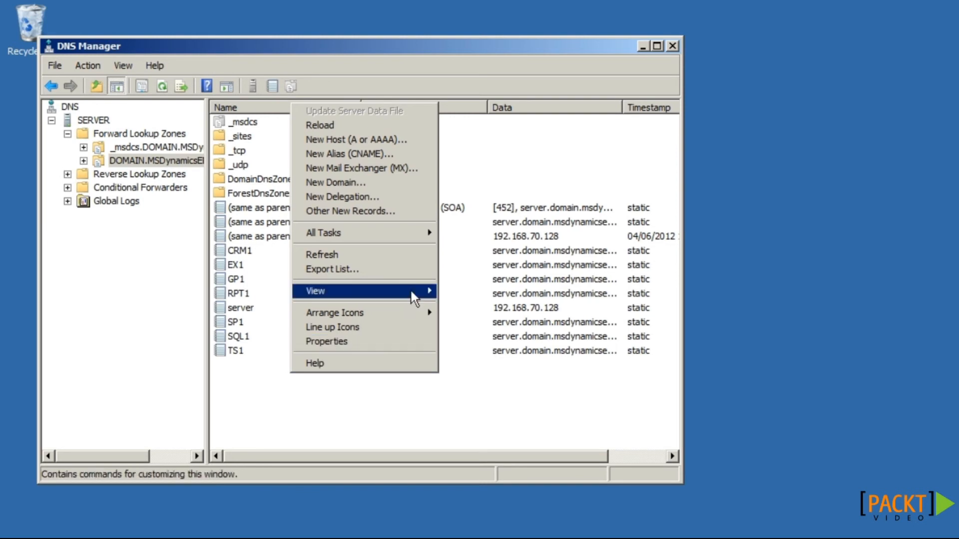
{"action": "left_click", "coordinate": [384, 157]}
{"action": "type", "text": "GPLIVE"}
{"action": "key", "text": "Tab"}
{"action": "type", "text": "SE"}
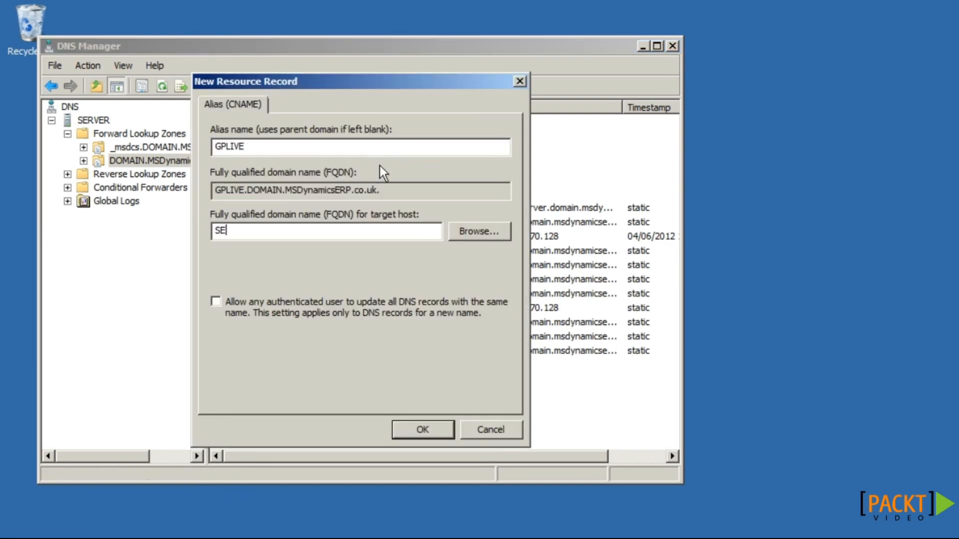
{"action": "type", "text": "RVER.DOMAIN.MS"}
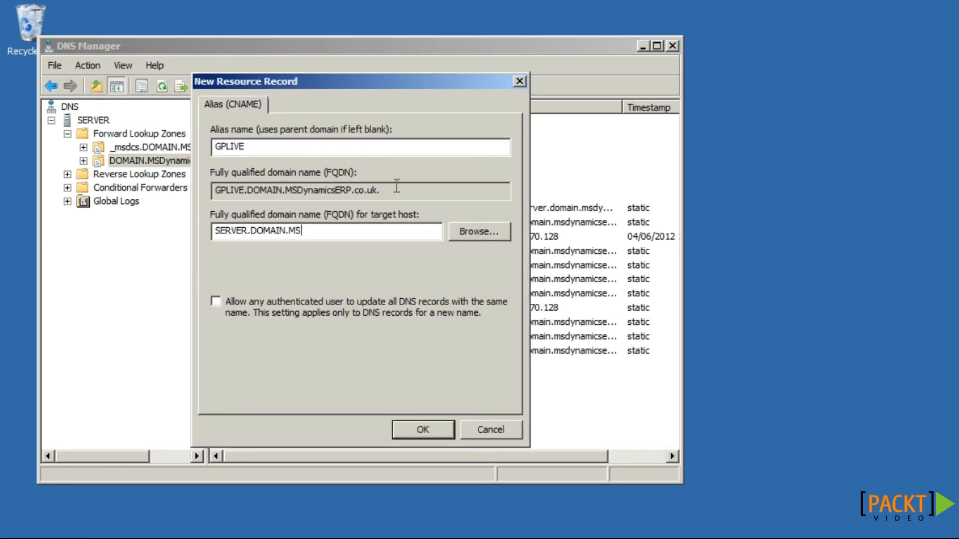
{"action": "type", "text": "DYNAMICSERP.CO.UK."}
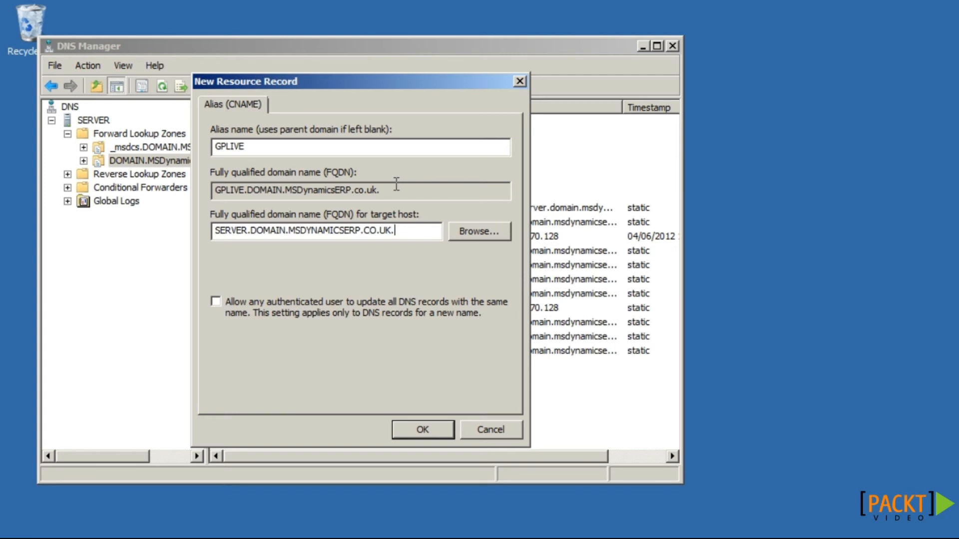
{"action": "double_click", "coordinate": [247, 231]}
{"action": "left_click", "coordinate": [411, 422]}
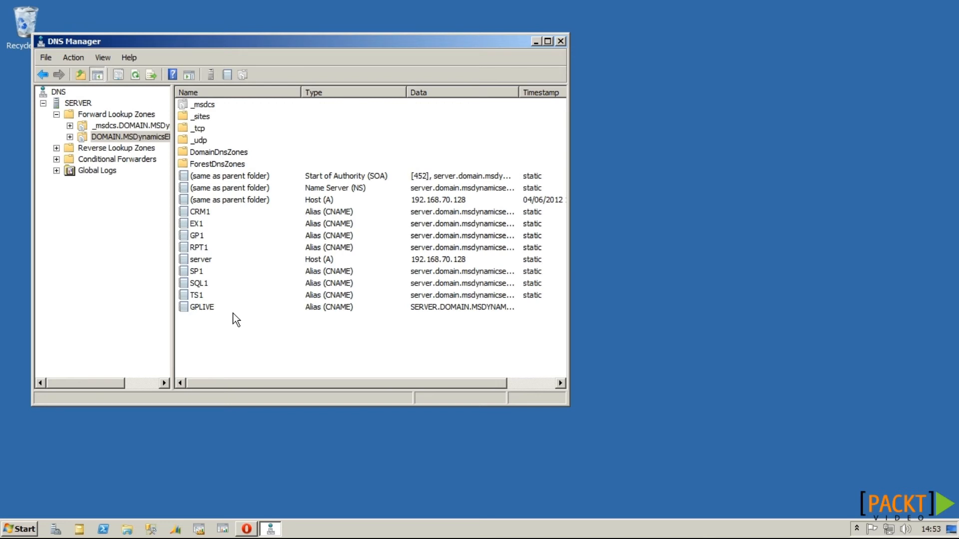
{"action": "key", "text": "super+r"}
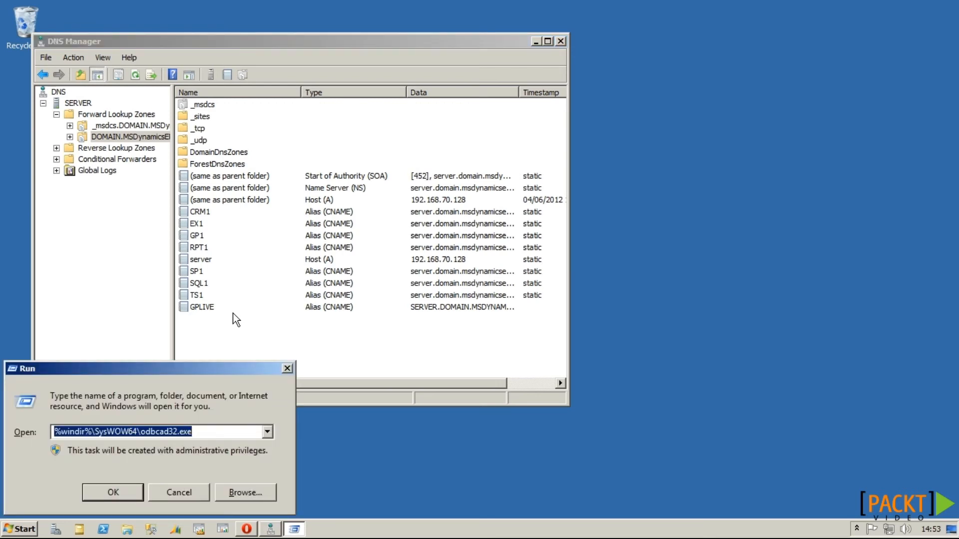
Step: In the 32-bit ODBC administrator, change the Dynamics GP system DSN server from GP1 to GPLIVE
{"action": "left_click", "coordinate": [238, 428]}
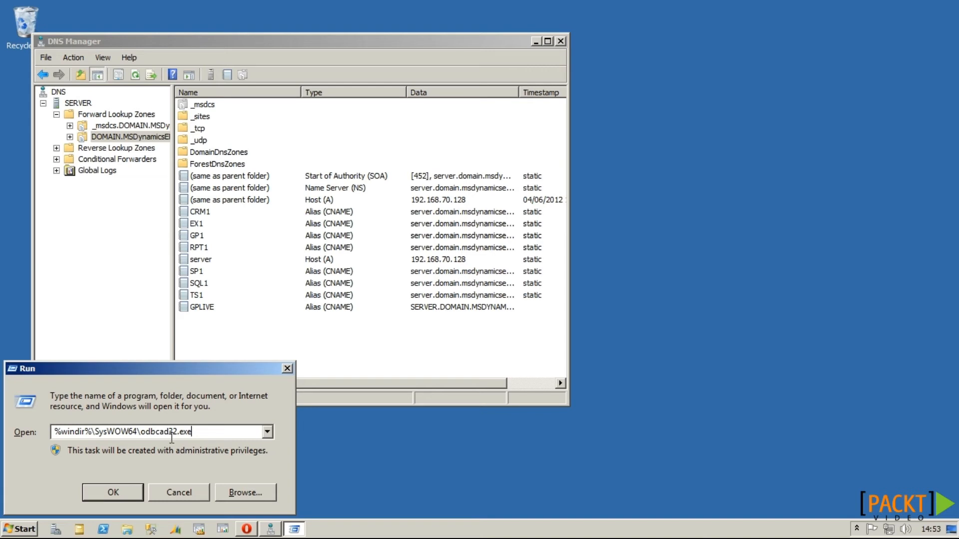
{"action": "left_click", "coordinate": [127, 490]}
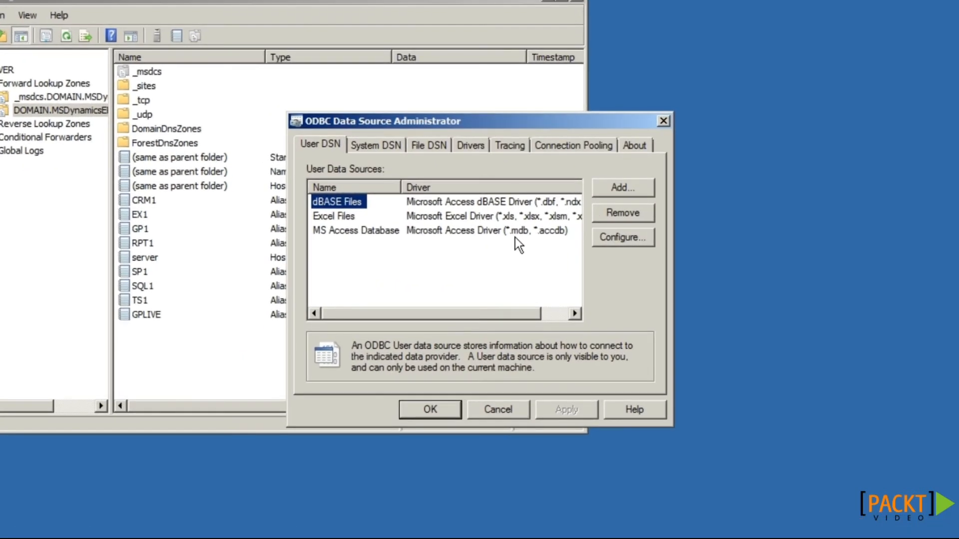
{"action": "left_click", "coordinate": [394, 147]}
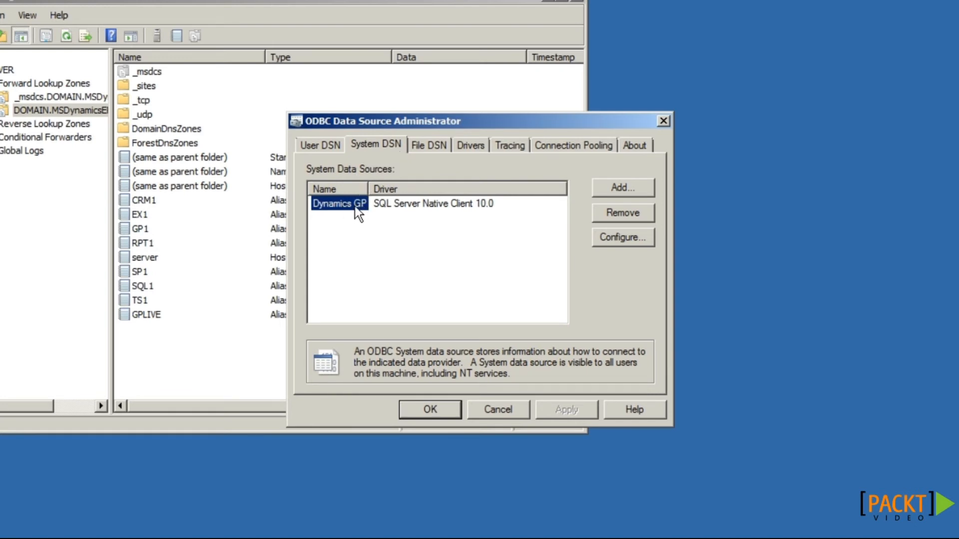
{"action": "left_click", "coordinate": [619, 238]}
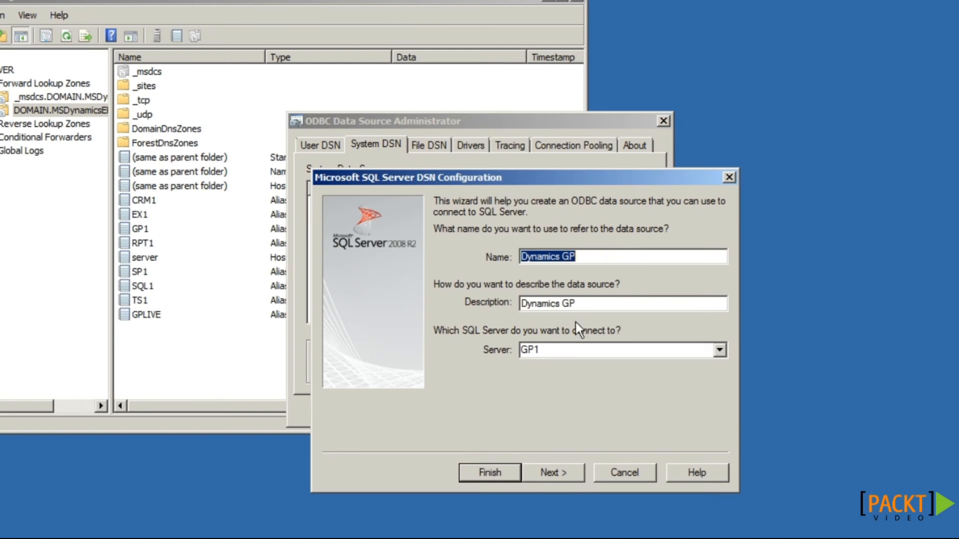
{"action": "left_click", "coordinate": [618, 349]}
{"action": "type", "text": "GPLIVE"}
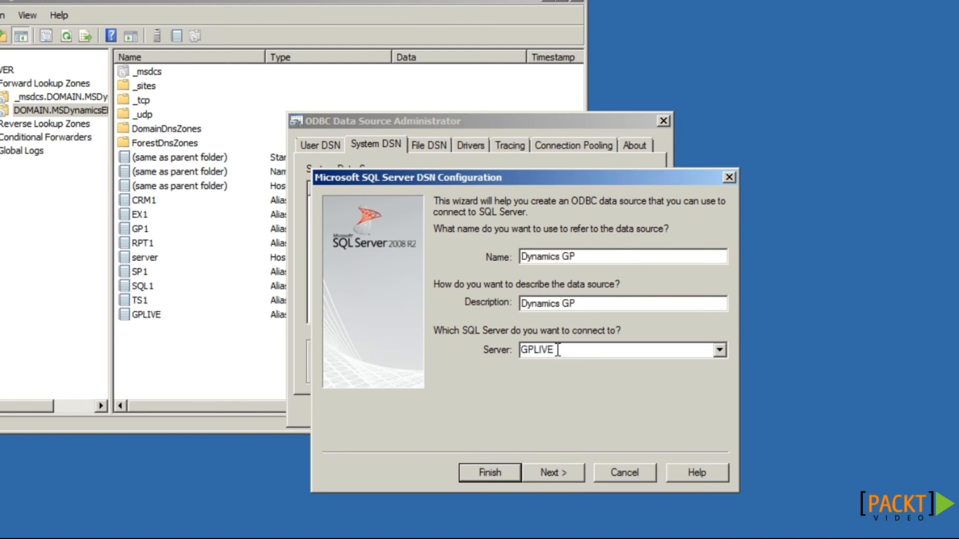
Step: Switch the DSN to SQL Server authentication with the login password, finish, and relaunch Dynamics GP
{"action": "left_click", "coordinate": [550, 473]}
{"action": "left_click", "coordinate": [550, 338]}
{"action": "key", "text": "Caps_Lock"}
{"action": "type", "text": "••••••••••"}
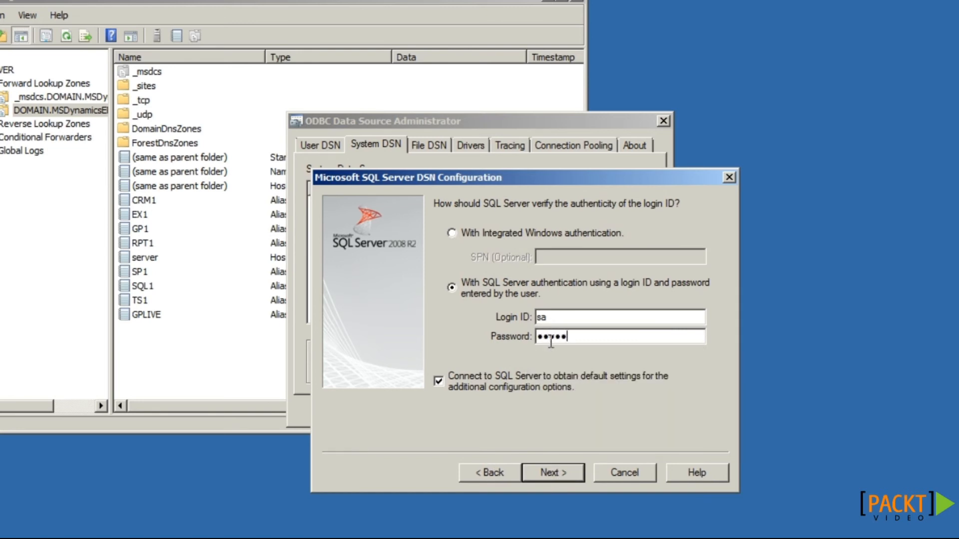
{"action": "left_click", "coordinate": [558, 475]}
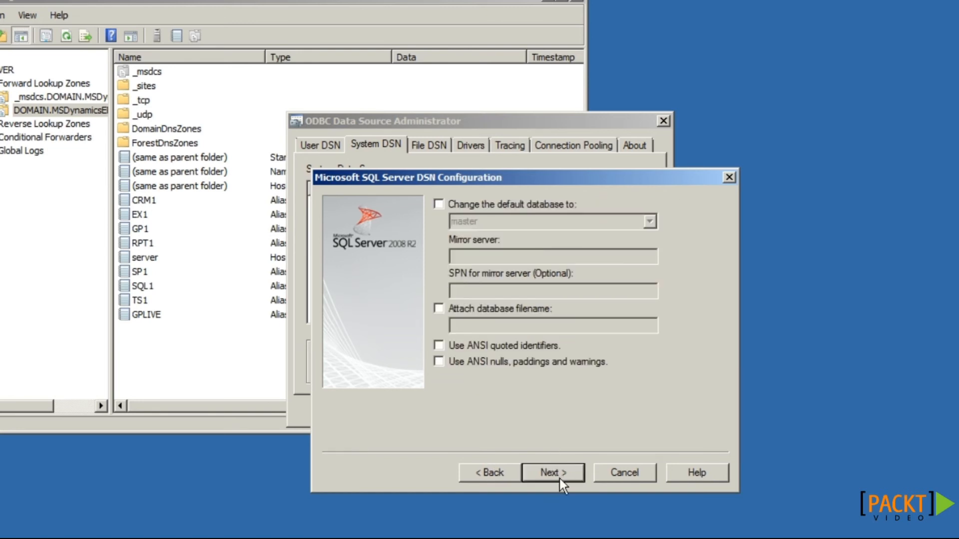
{"action": "left_click", "coordinate": [559, 478]}
{"action": "left_click", "coordinate": [559, 479]}
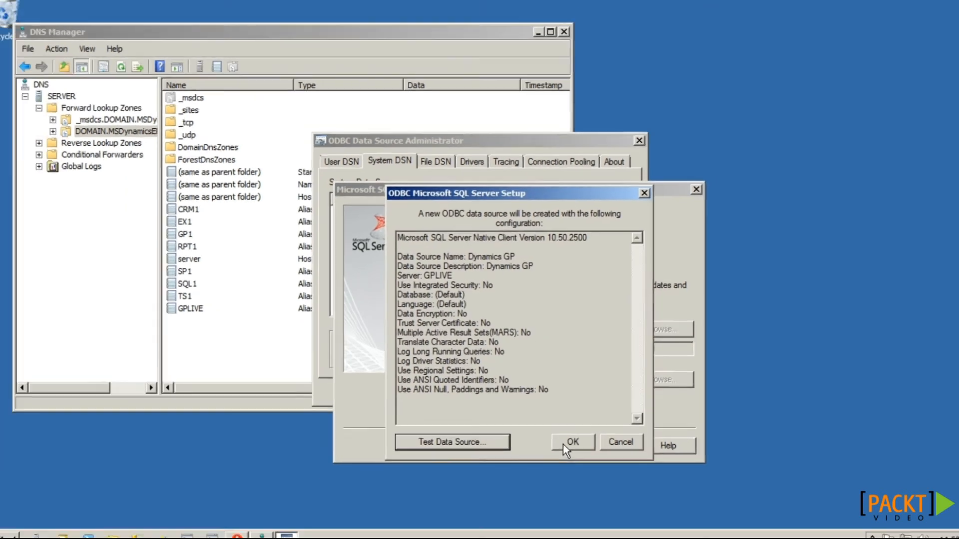
{"action": "left_click", "coordinate": [559, 436]}
{"action": "left_click", "coordinate": [175, 529]}
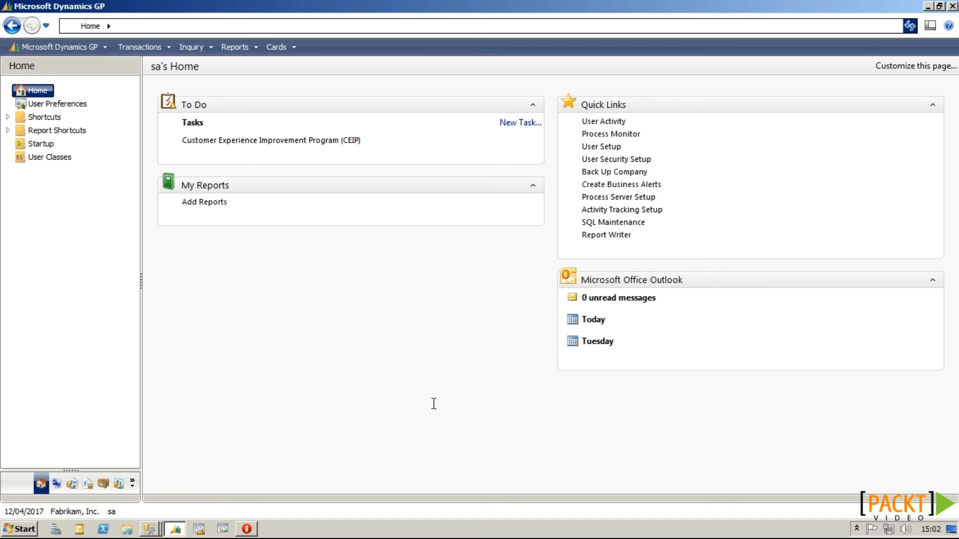
Step: In Management Studio, open the properties of the DYNSA login under Security > Logins
{"action": "left_click", "coordinate": [152, 529]}
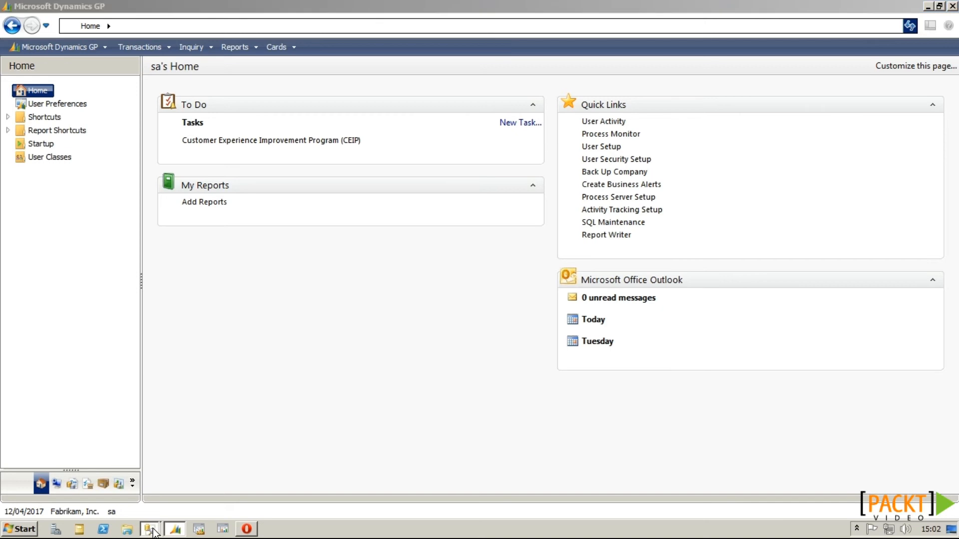
{"action": "left_click", "coordinate": [160, 512]}
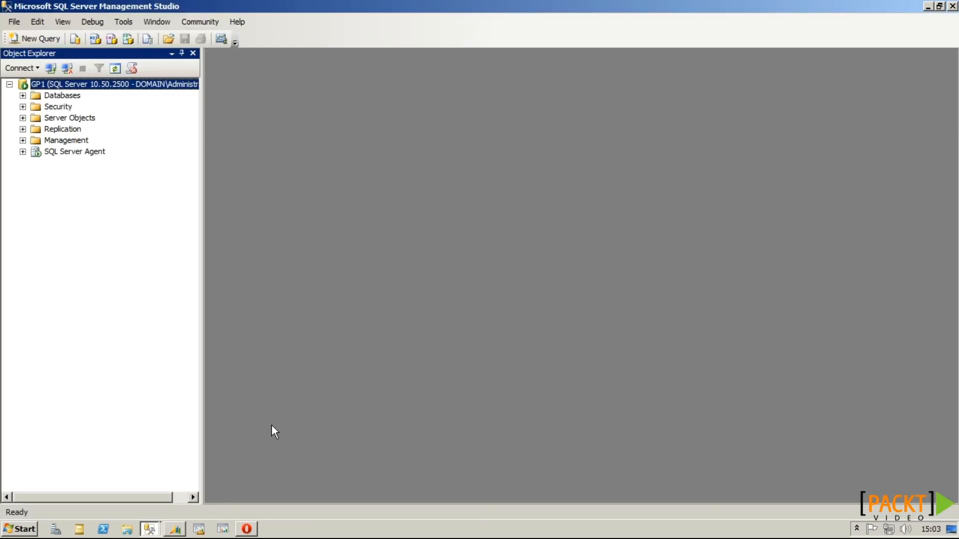
{"action": "left_click", "coordinate": [22, 106]}
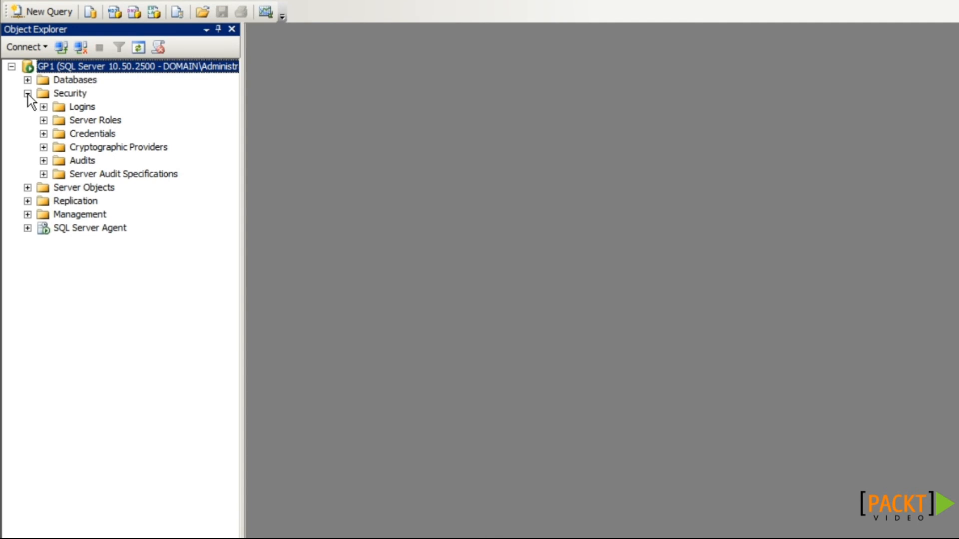
{"action": "left_click", "coordinate": [43, 107]}
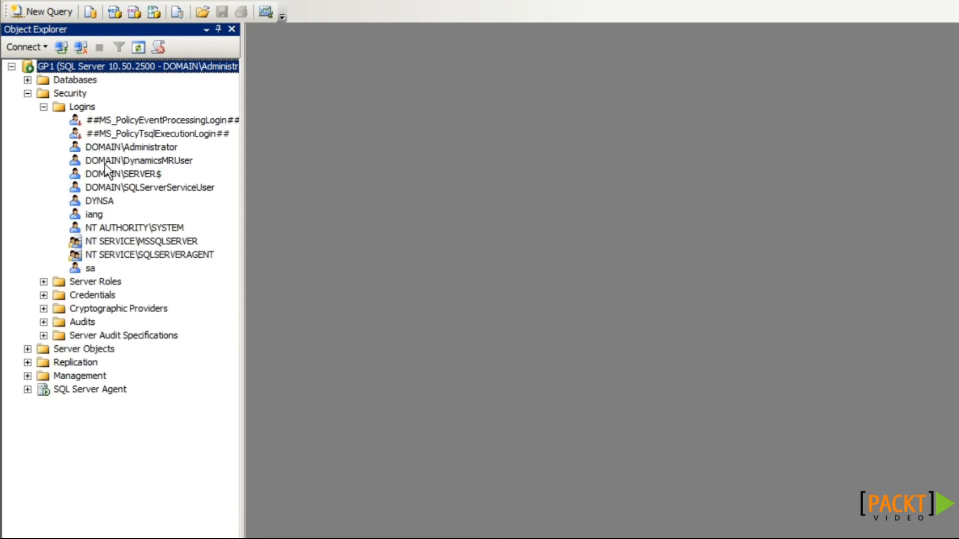
{"action": "left_click", "coordinate": [105, 201]}
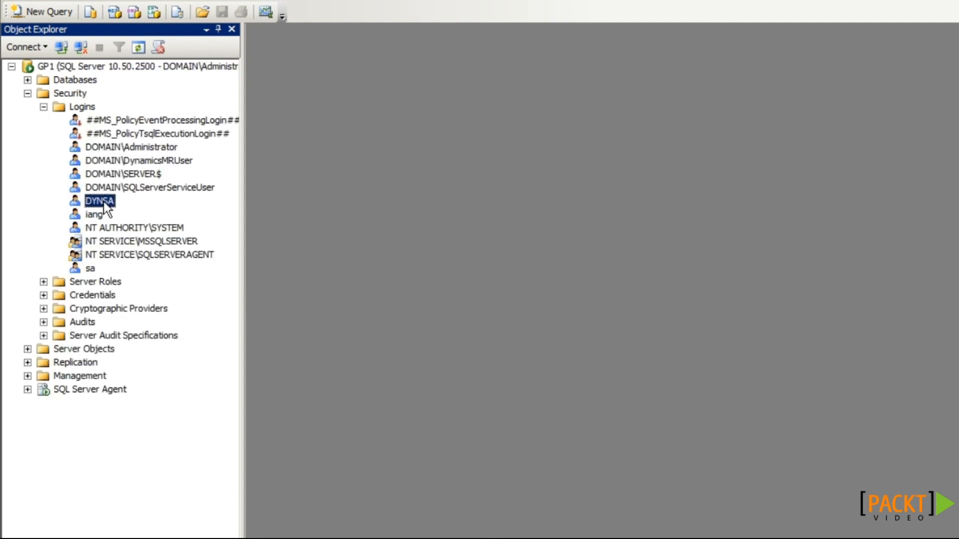
{"action": "right_click", "coordinate": [104, 202]}
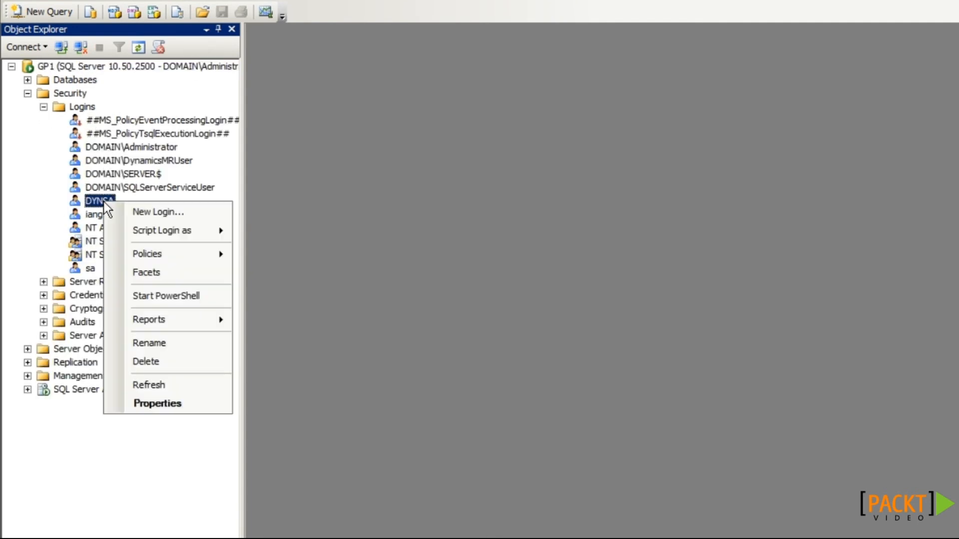
{"action": "left_click", "coordinate": [198, 410]}
Step: Clear the DYNSA password and its confirmation, and save the login with a blank password
{"action": "left_click_drag", "start_coordinate": [704, 134], "coordinate": [601, 138]}
{"action": "key", "text": "BackSpace"}
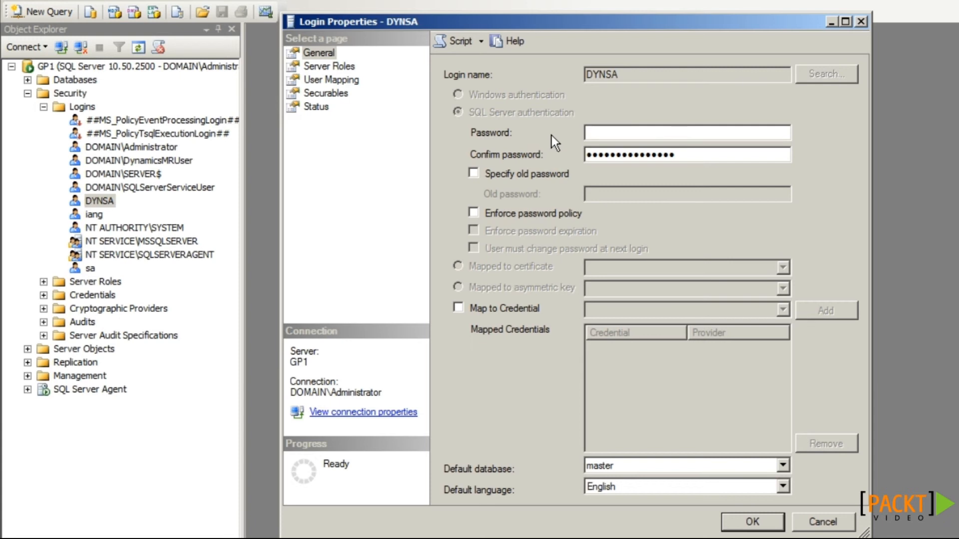
{"action": "left_click_drag", "start_coordinate": [685, 147], "coordinate": [580, 160]}
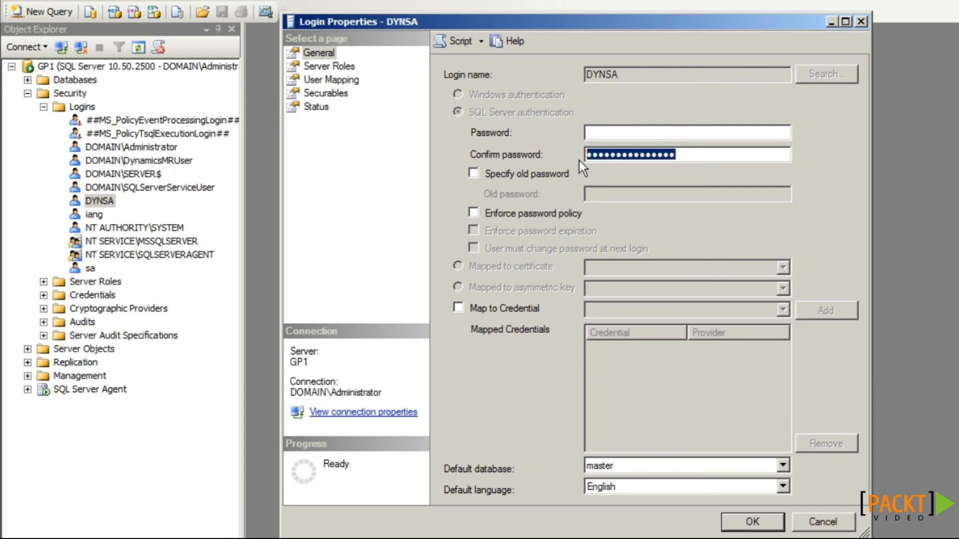
{"action": "key", "text": "BackSpace"}
{"action": "left_click", "coordinate": [749, 520]}
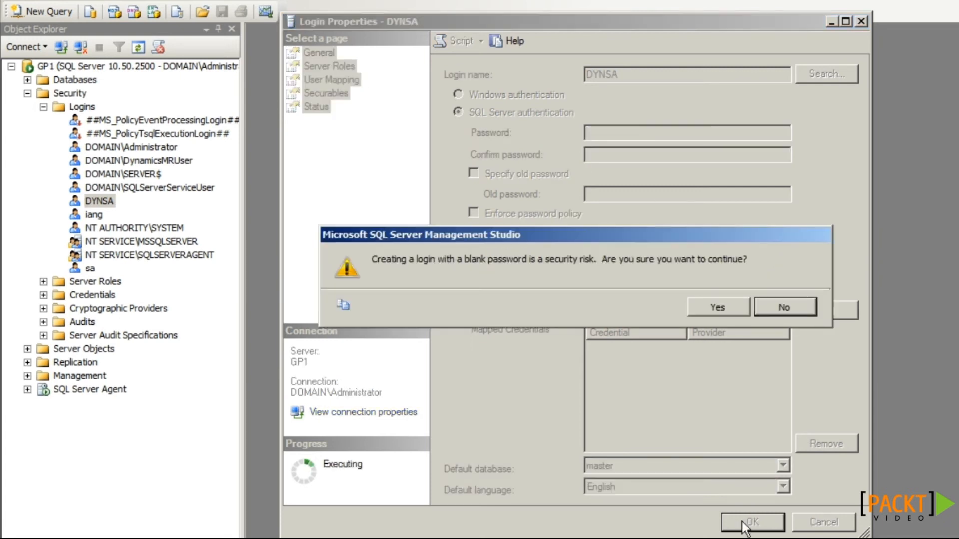
{"action": "left_click", "coordinate": [696, 308]}
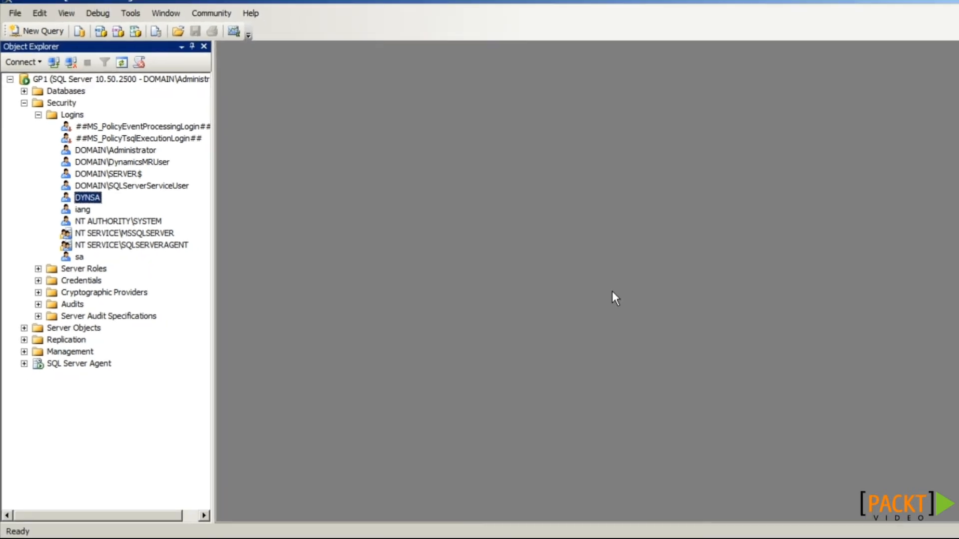
Step: Restart Dynamics GP and log in, replacing the blank user password with a new one
{"action": "left_click", "coordinate": [174, 530]}
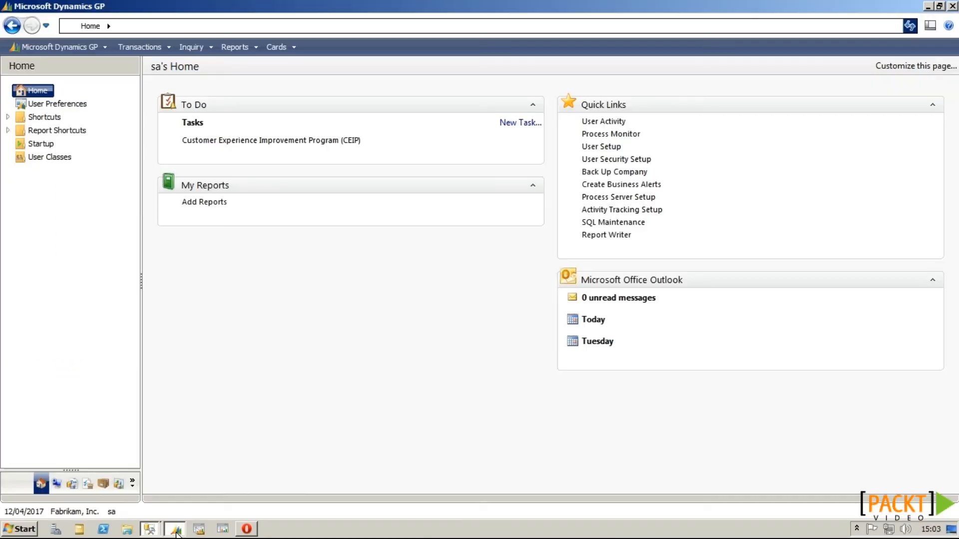
{"action": "left_click", "coordinate": [952, 6]}
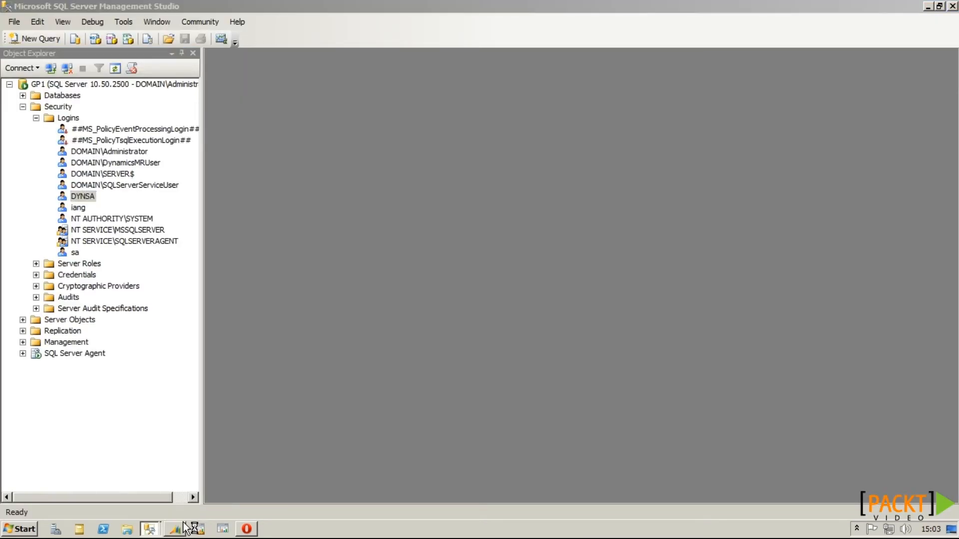
{"action": "left_click", "coordinate": [184, 524]}
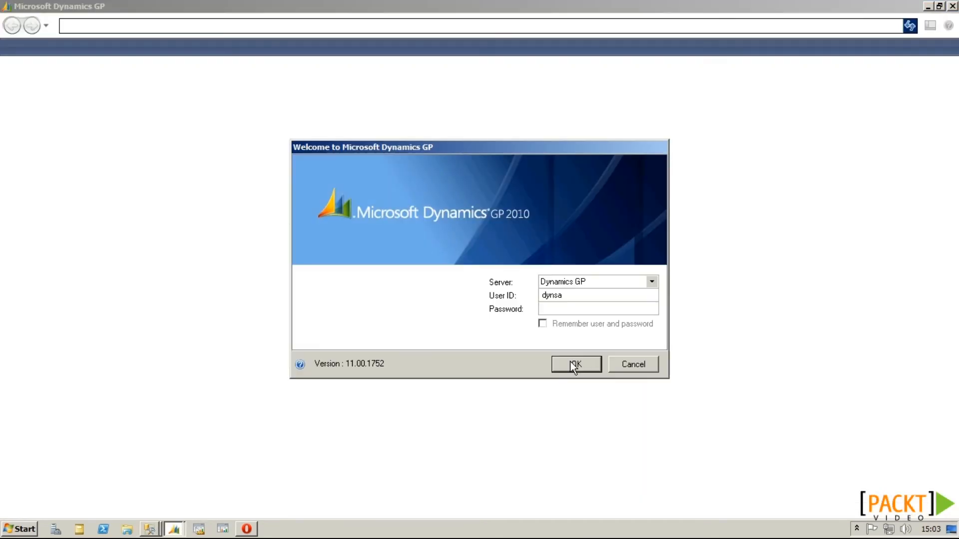
{"action": "left_click", "coordinate": [574, 365]}
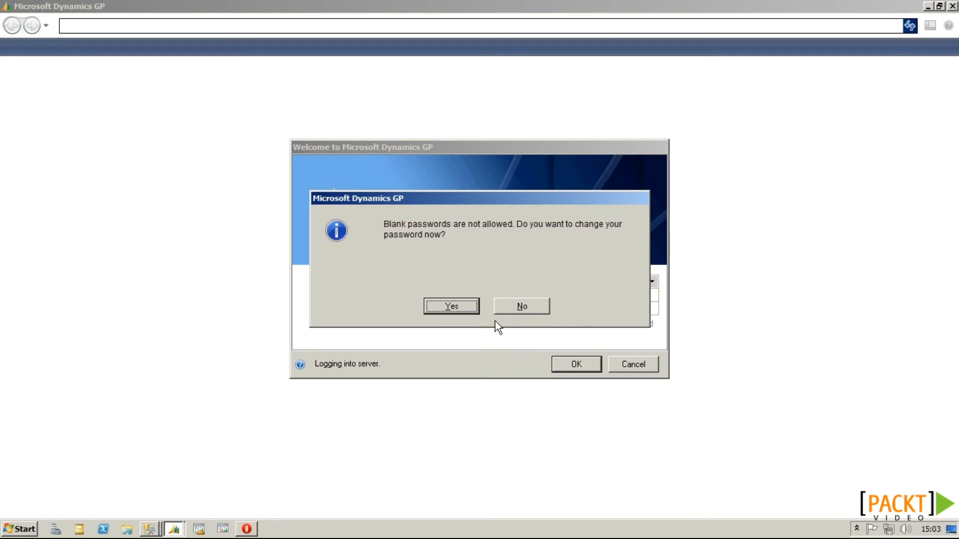
{"action": "left_click", "coordinate": [472, 310]}
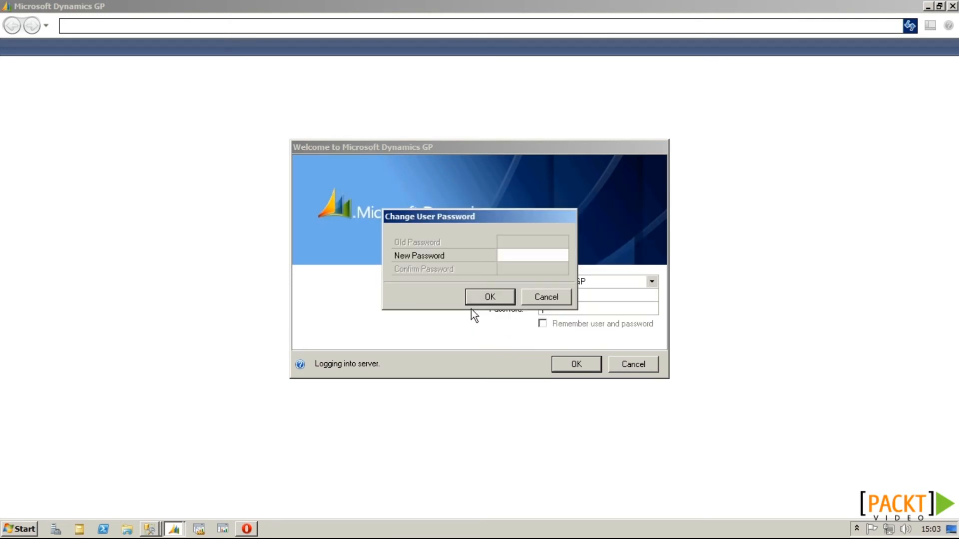
{"action": "type", "text": "••••••"}
{"action": "key", "text": "Tab"}
{"action": "type", "text": "••••••"}
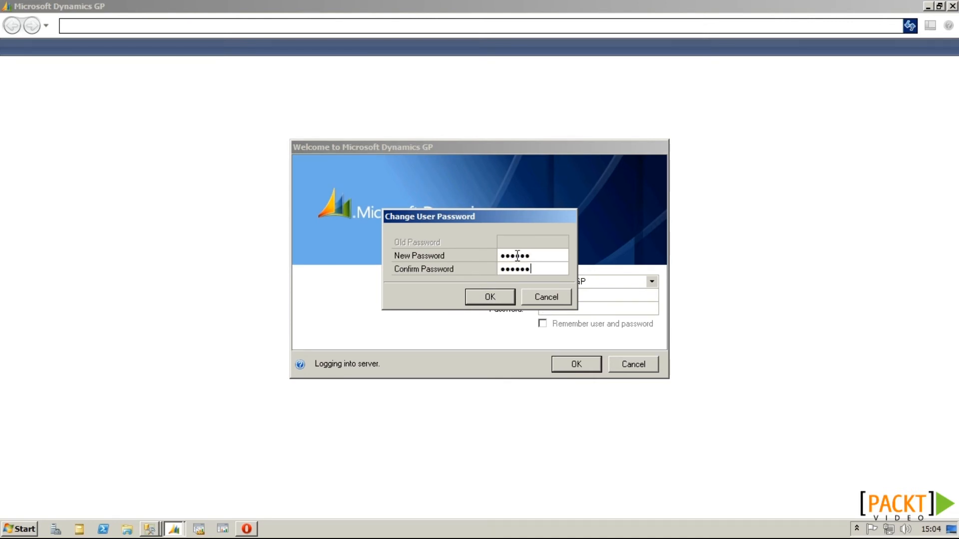
{"action": "left_click", "coordinate": [505, 297]}
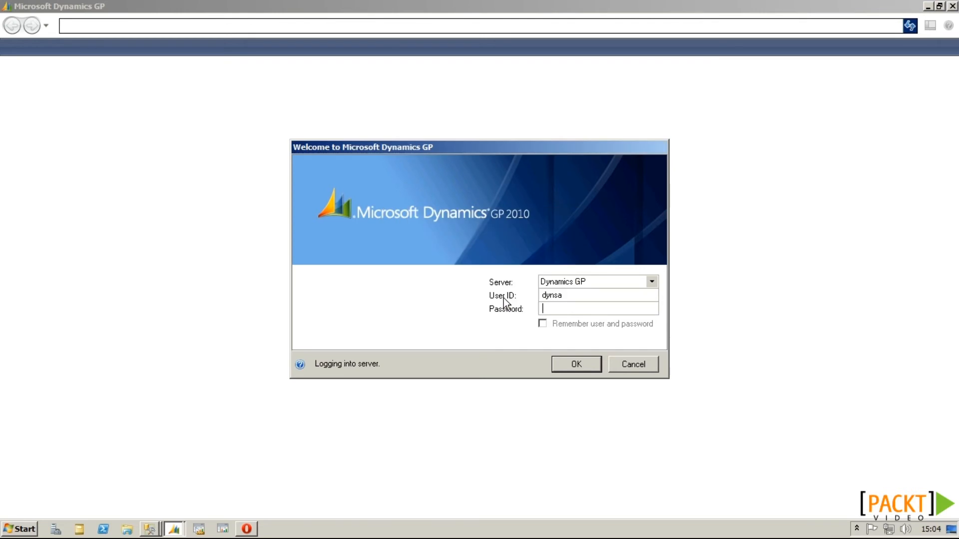
{"action": "type", "text": "••••••"}
{"action": "key", "text": "Return"}
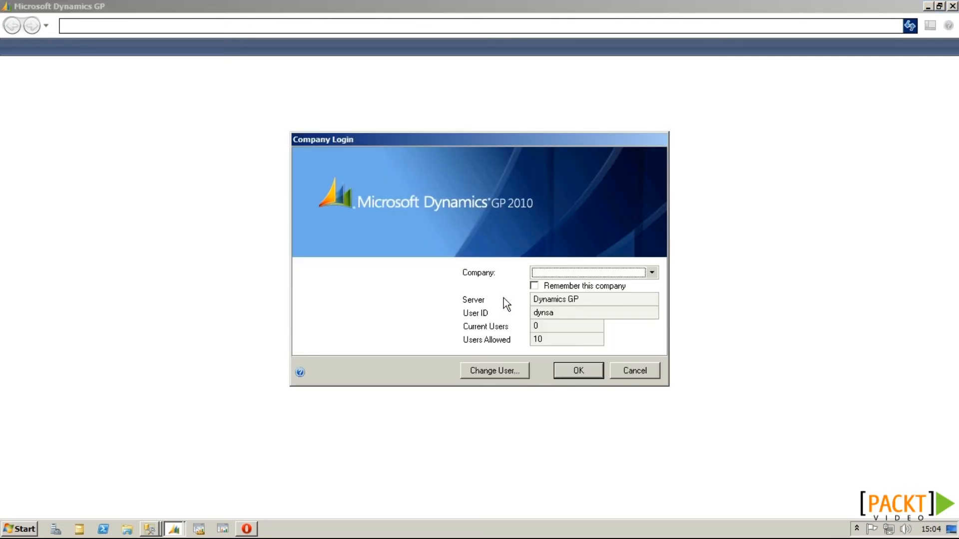
Step: Log into the Fabrikam, Inc. company and acknowledge the sample-company date warning
{"action": "left_click", "coordinate": [543, 272]}
{"action": "left_click", "coordinate": [547, 297]}
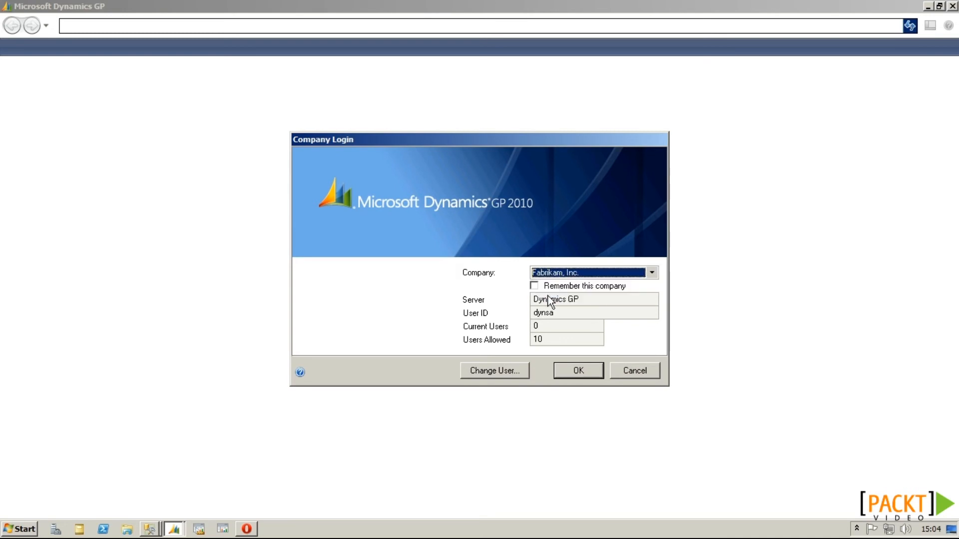
{"action": "left_click", "coordinate": [566, 374]}
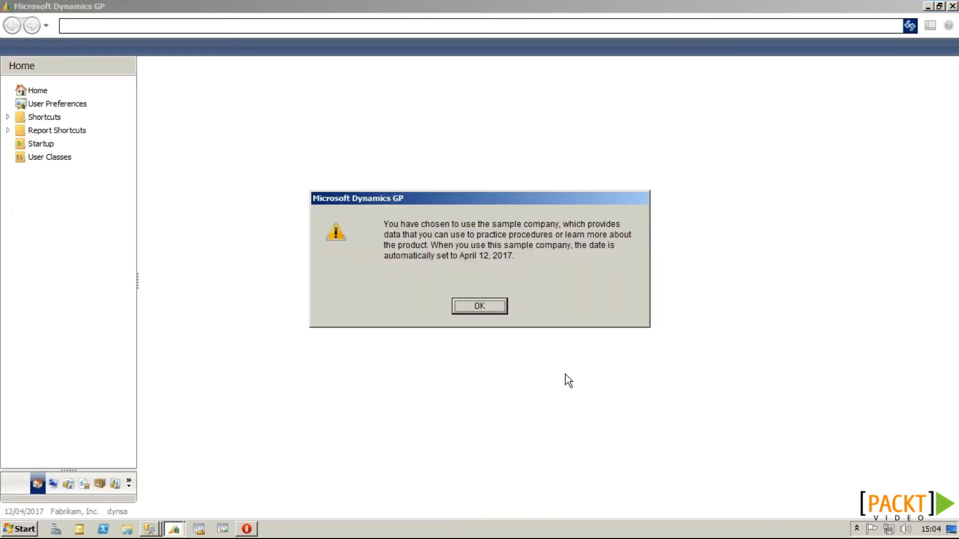
{"action": "left_click", "coordinate": [505, 312]}
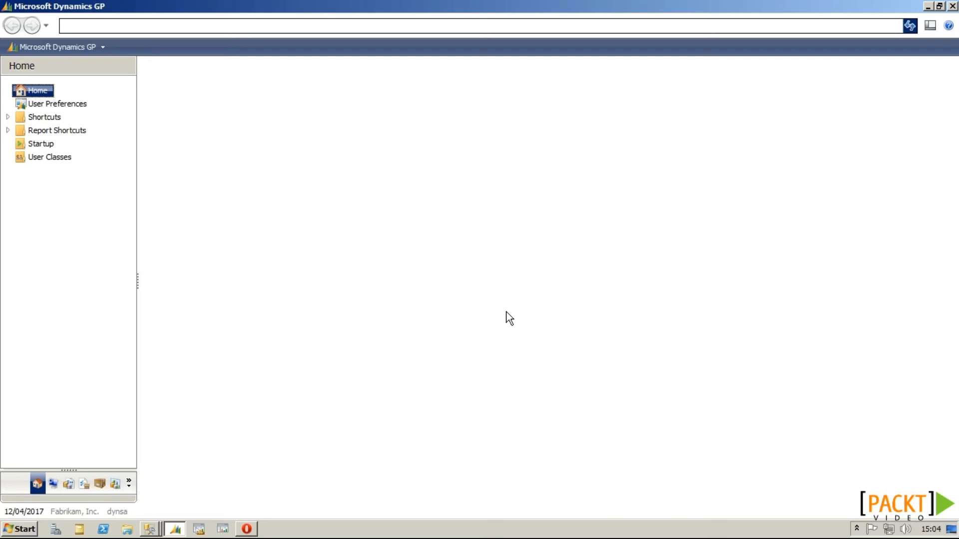
Step: Try Security Tasks from Administration and cancel the system password prompt
{"action": "left_click", "coordinate": [54, 485]}
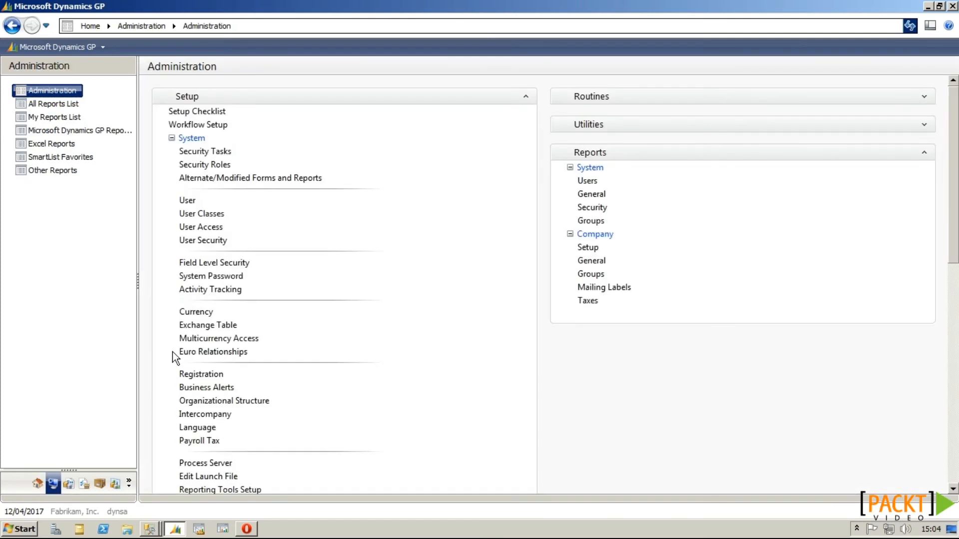
{"action": "left_click", "coordinate": [203, 153]}
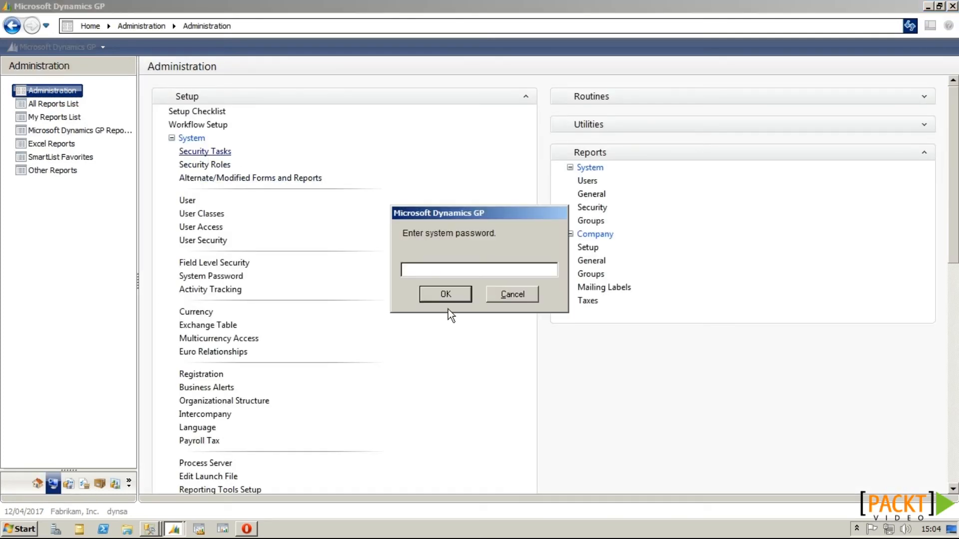
{"action": "left_click", "coordinate": [501, 300]}
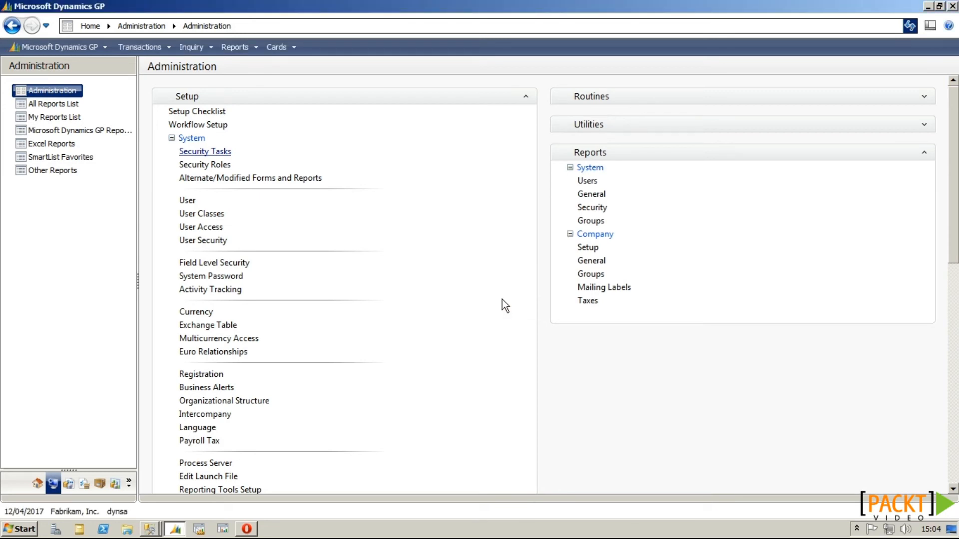
{"action": "left_click", "coordinate": [149, 529]}
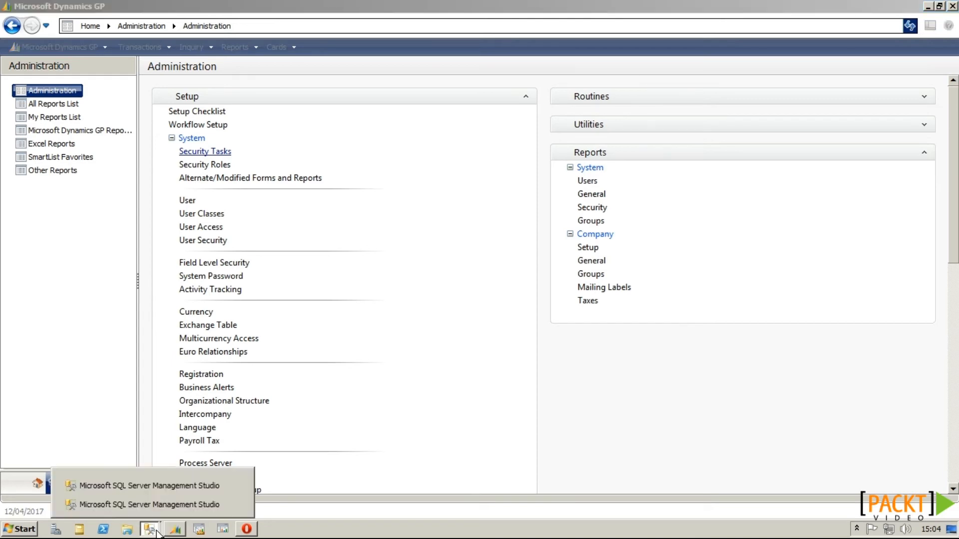
Step: Run the UPDATE on DYNAMICS..SY02400 that sets the GP system password to the blank hex value
{"action": "left_click", "coordinate": [169, 490]}
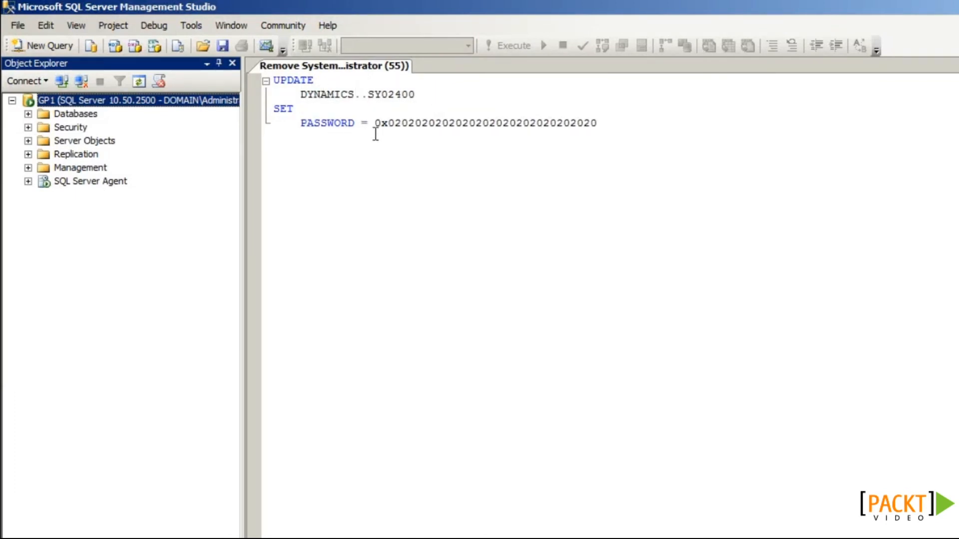
{"action": "left_click_drag", "start_coordinate": [375, 125], "coordinate": [597, 122]}
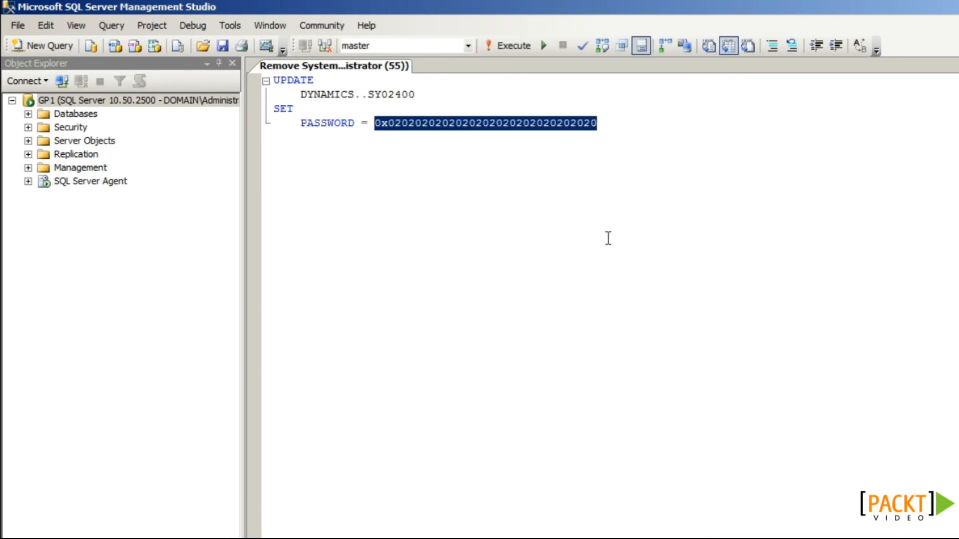
{"action": "key", "text": "F5"}
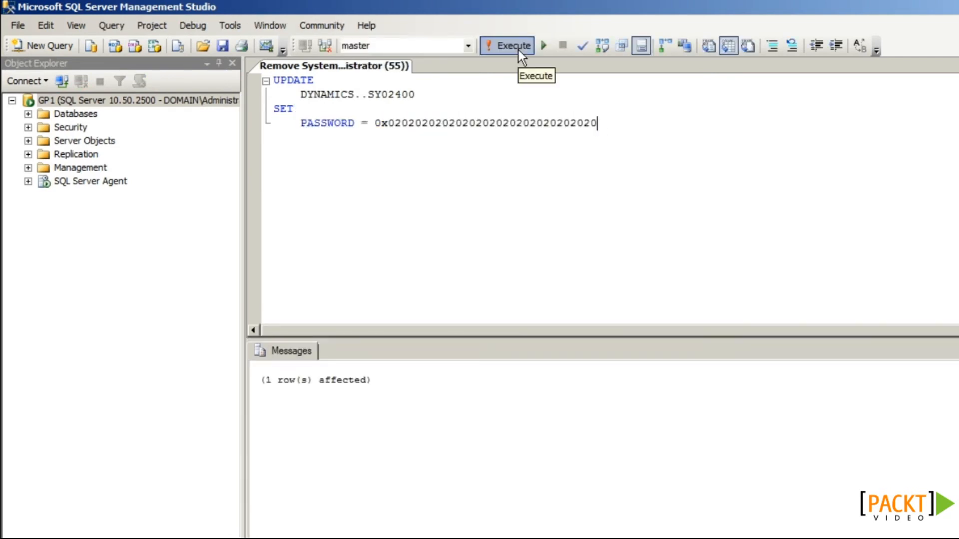
Step: Confirm Security Tasks now opens without a system password, then close it
{"action": "left_click", "coordinate": [176, 530]}
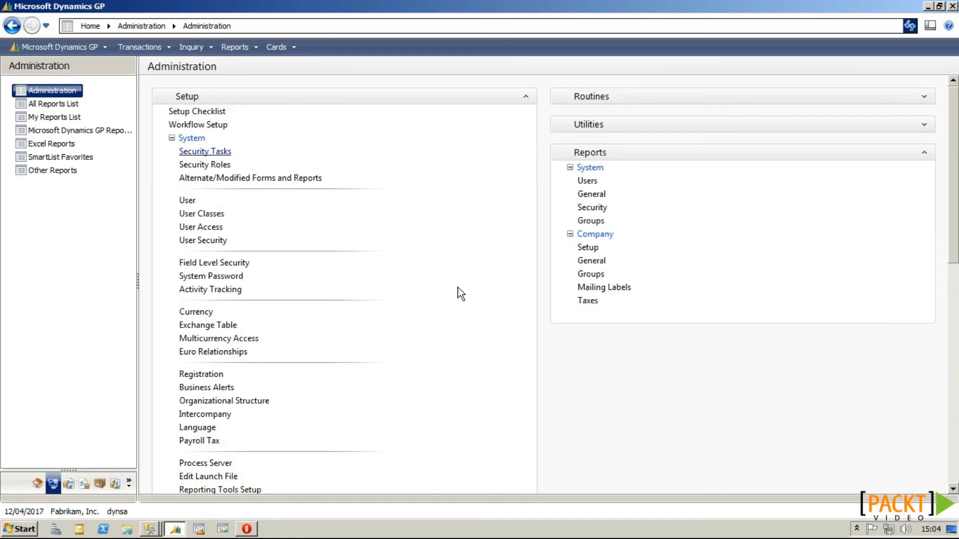
{"action": "left_click", "coordinate": [222, 151]}
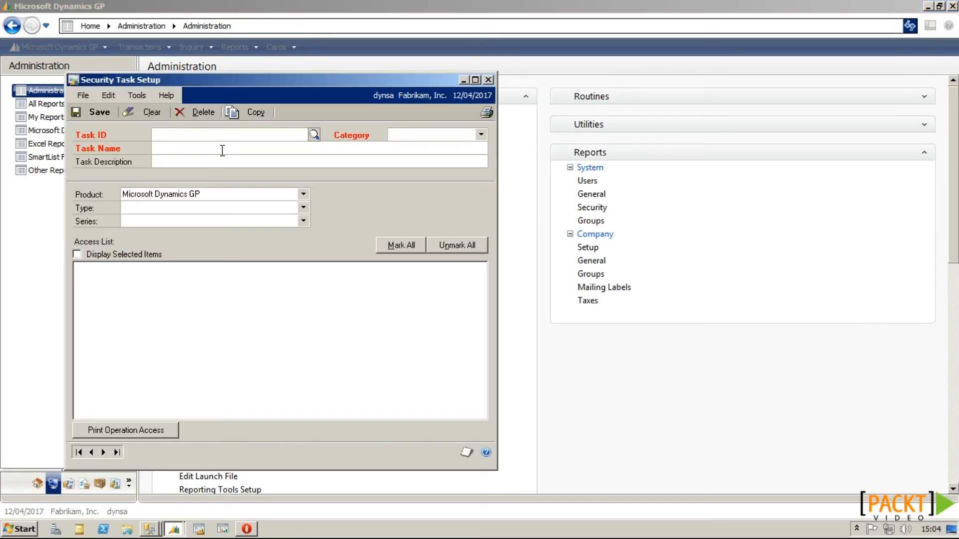
{"action": "left_click", "coordinate": [487, 79]}
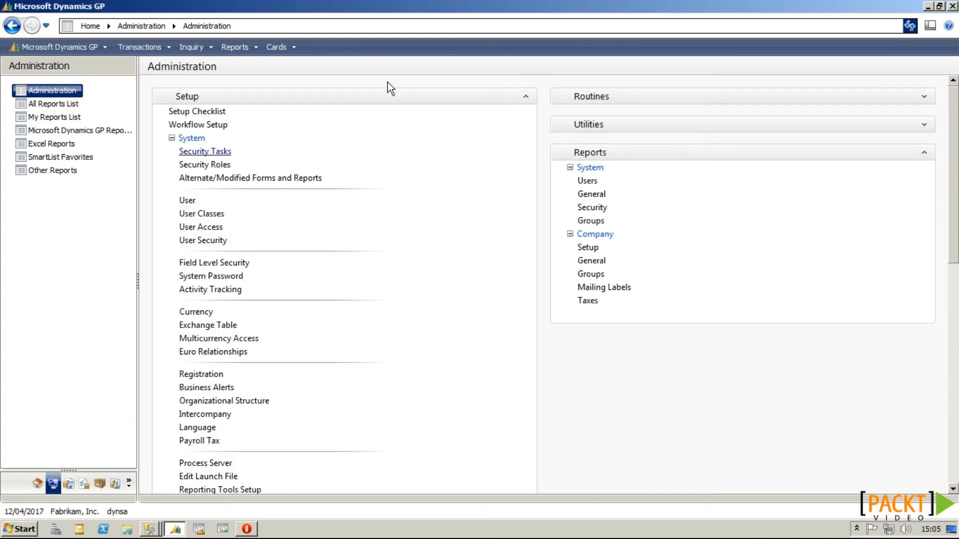
Step: Set a new system password and check that Security Tasks now asks for it
{"action": "left_click", "coordinate": [234, 279]}
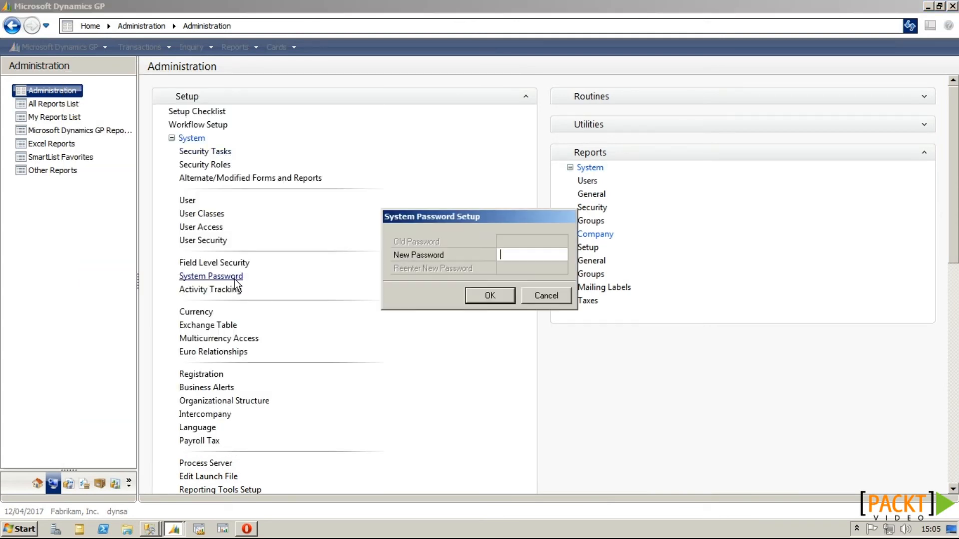
{"action": "key", "text": "Tab"}
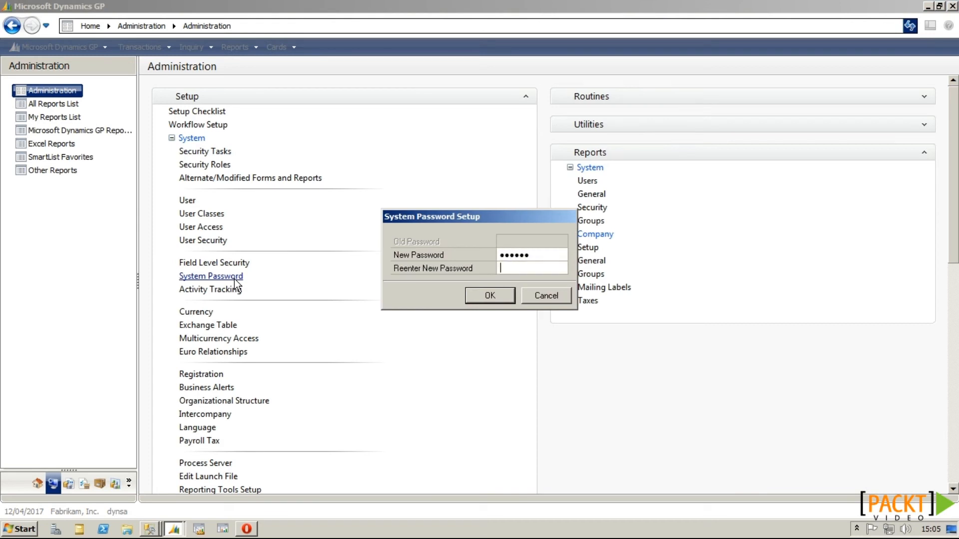
{"action": "left_click", "coordinate": [472, 295]}
{"action": "left_click", "coordinate": [211, 156]}
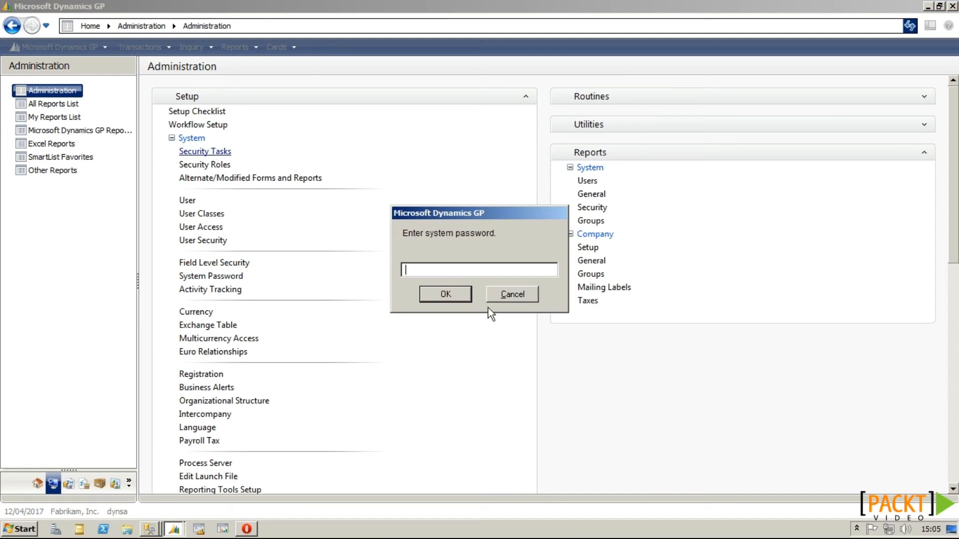
{"action": "left_click", "coordinate": [506, 299]}
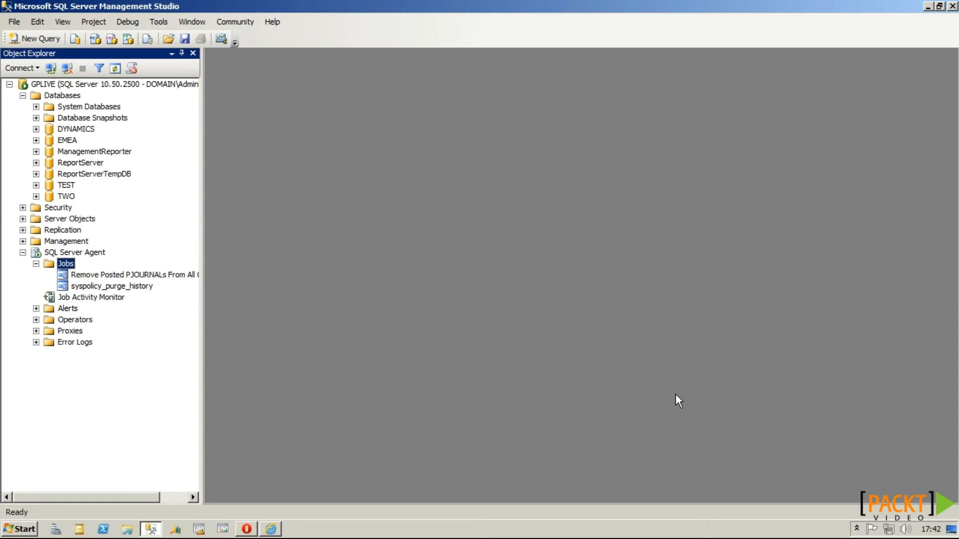
Step: Set up a copy-only backup of TWO to LiveToTest.bak that overwrites existing backup sets
{"action": "right_click", "coordinate": [64, 198]}
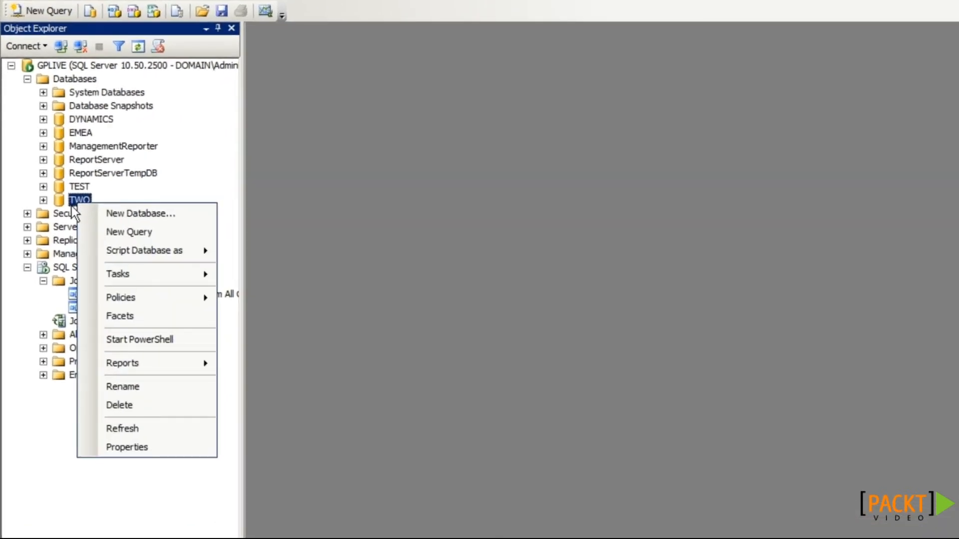
{"action": "mouse_move", "coordinate": [132, 270]}
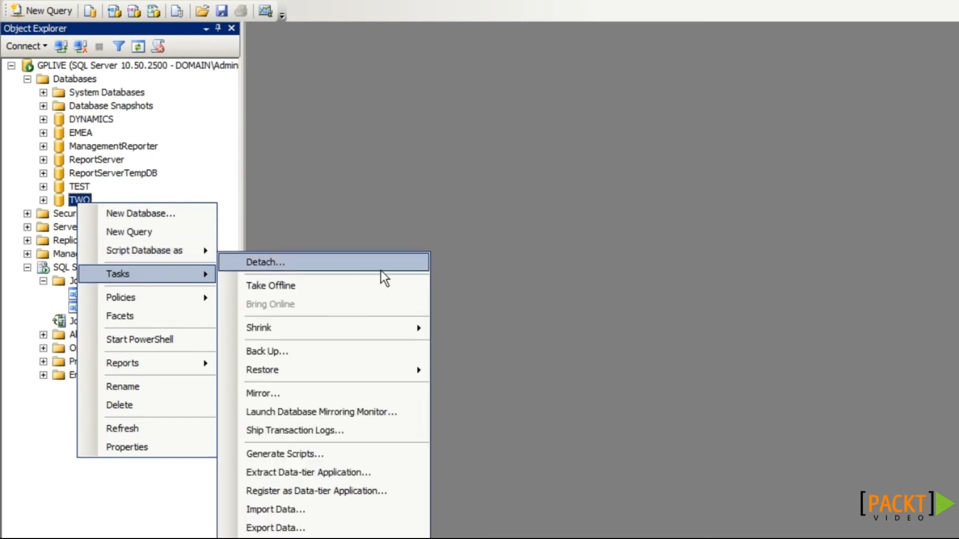
{"action": "left_click", "coordinate": [298, 355]}
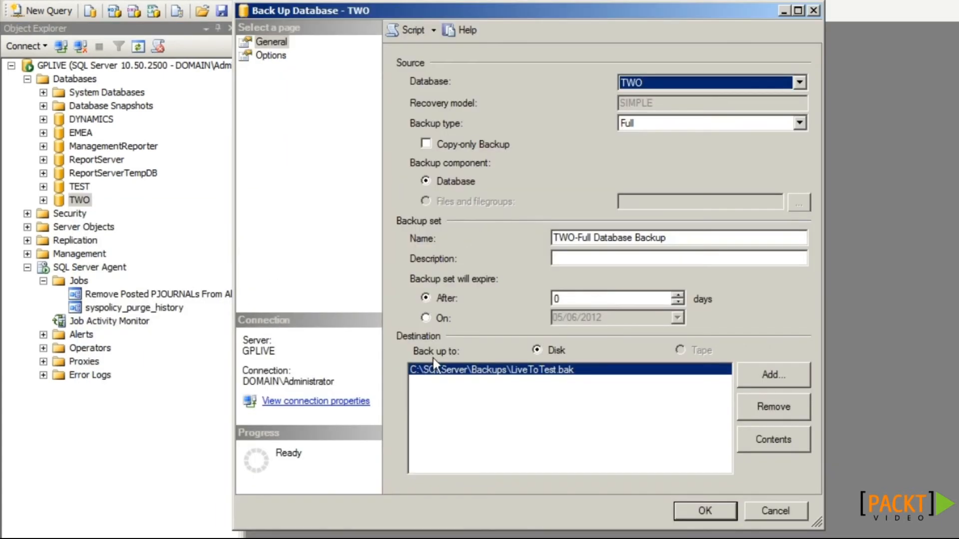
{"action": "left_click", "coordinate": [456, 144]}
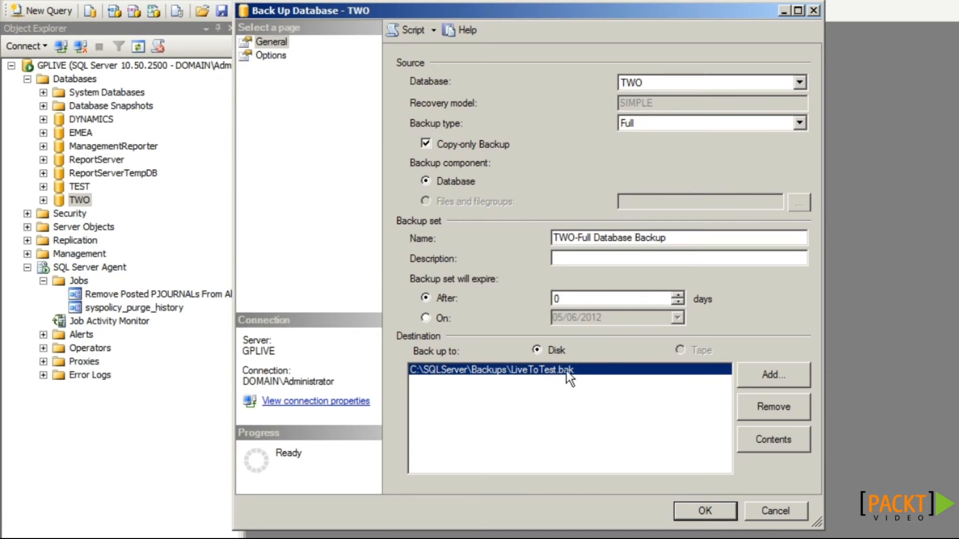
{"action": "left_click", "coordinate": [272, 56]}
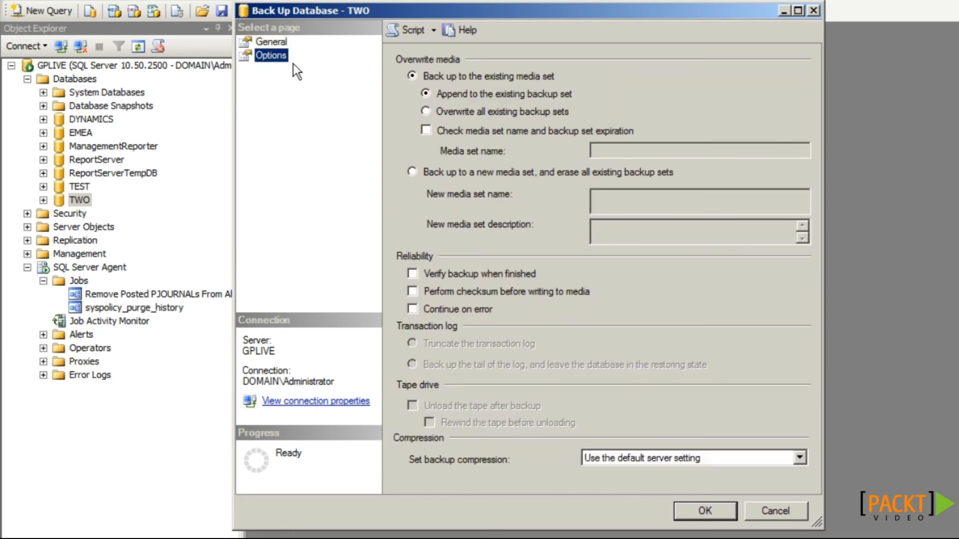
{"action": "left_click", "coordinate": [440, 112]}
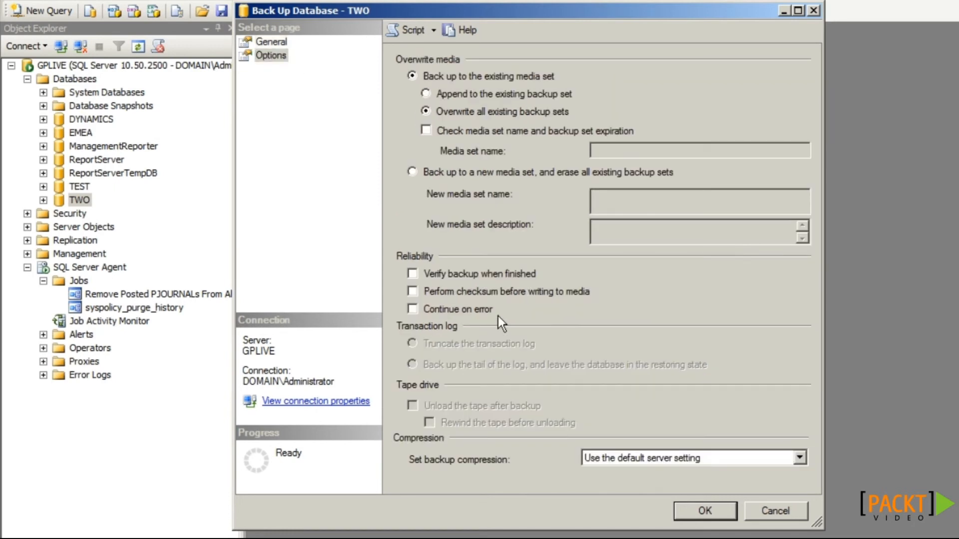
Step: Script the backup into a query window, then run it and dismiss the success message
{"action": "left_click", "coordinate": [409, 35]}
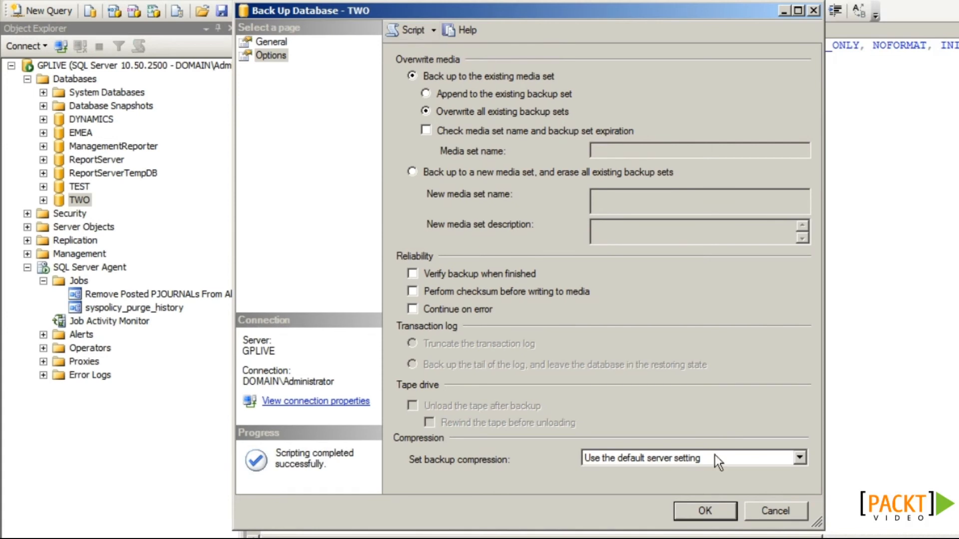
{"action": "left_click", "coordinate": [704, 510]}
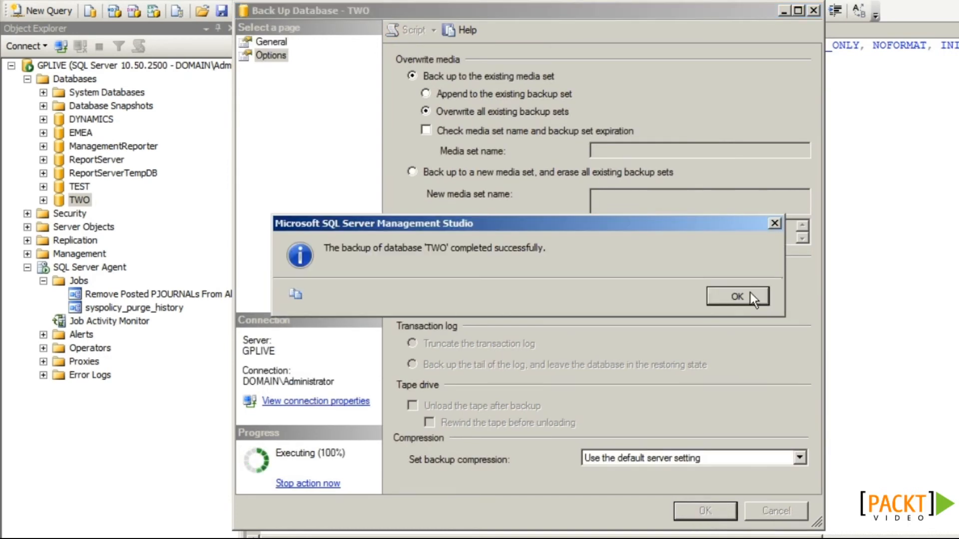
{"action": "left_click", "coordinate": [750, 292]}
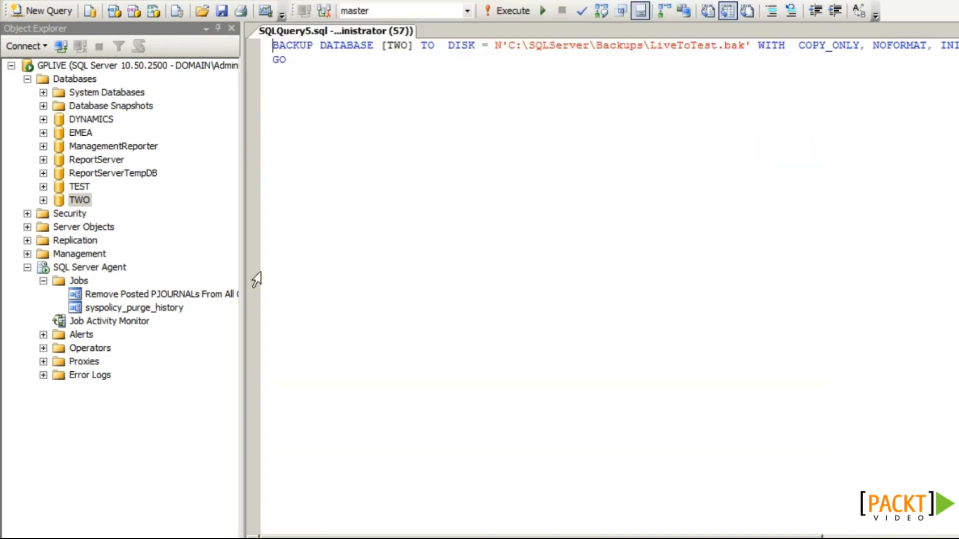
Step: Set up a restore of the TEST database with TWO as the source database
{"action": "right_click", "coordinate": [80, 187]}
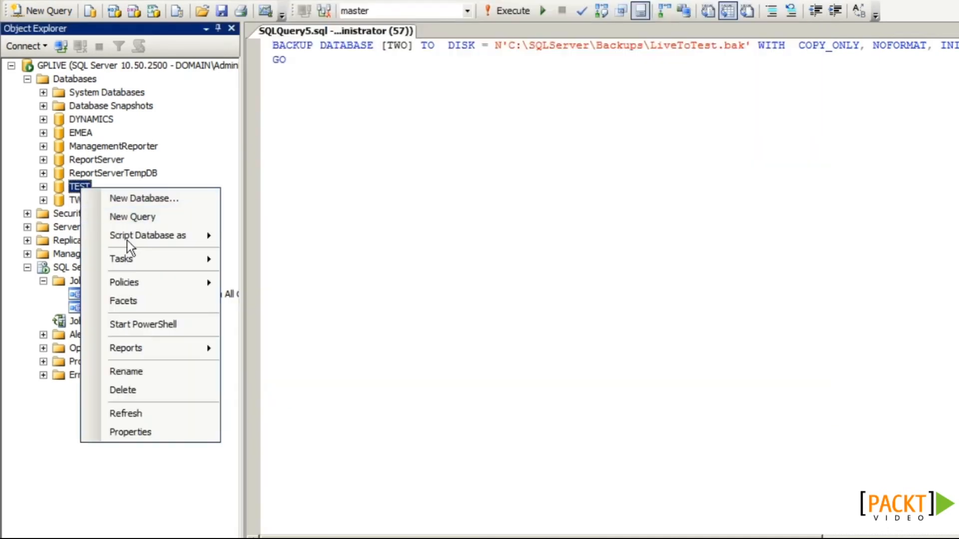
{"action": "mouse_move", "coordinate": [128, 259]}
{"action": "mouse_move", "coordinate": [322, 369]}
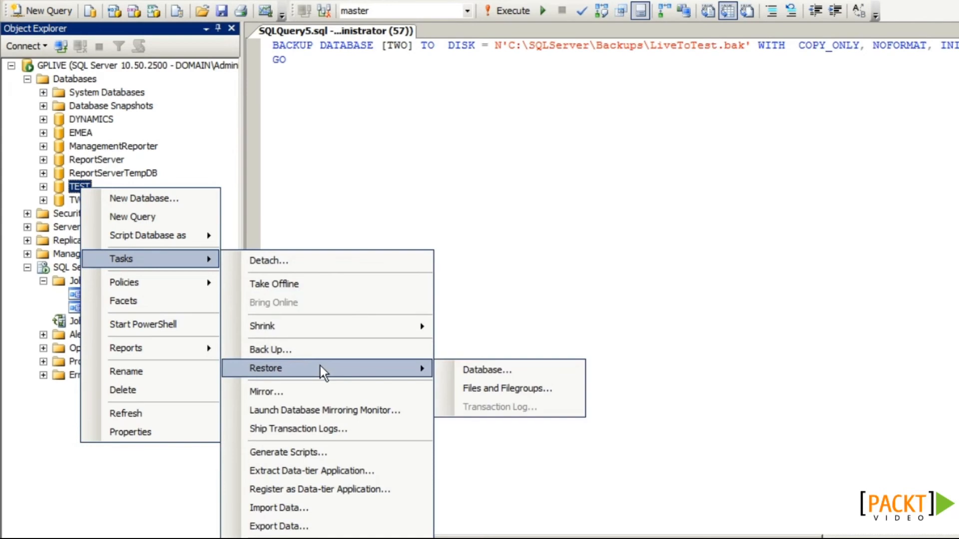
{"action": "left_click", "coordinate": [502, 370]}
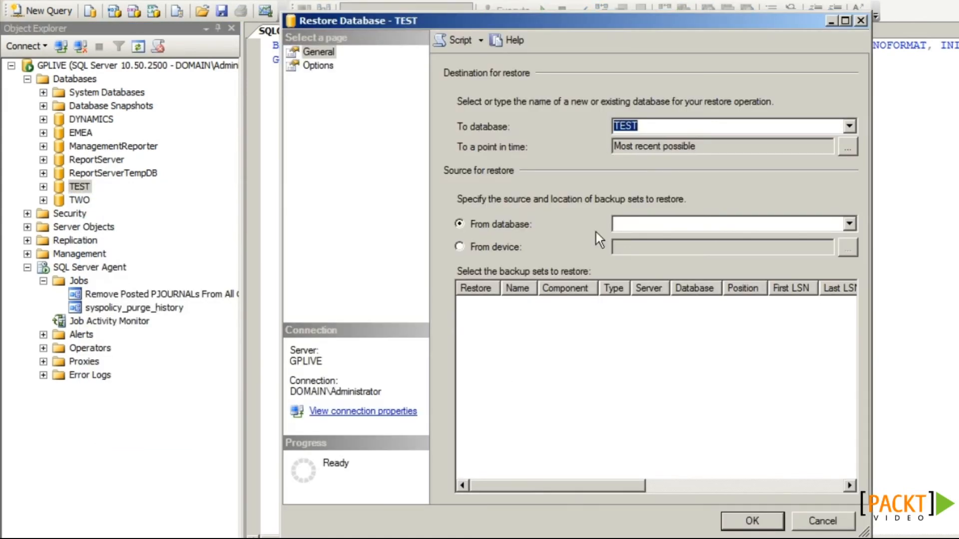
{"action": "left_click", "coordinate": [625, 220]}
{"action": "left_click", "coordinate": [627, 258]}
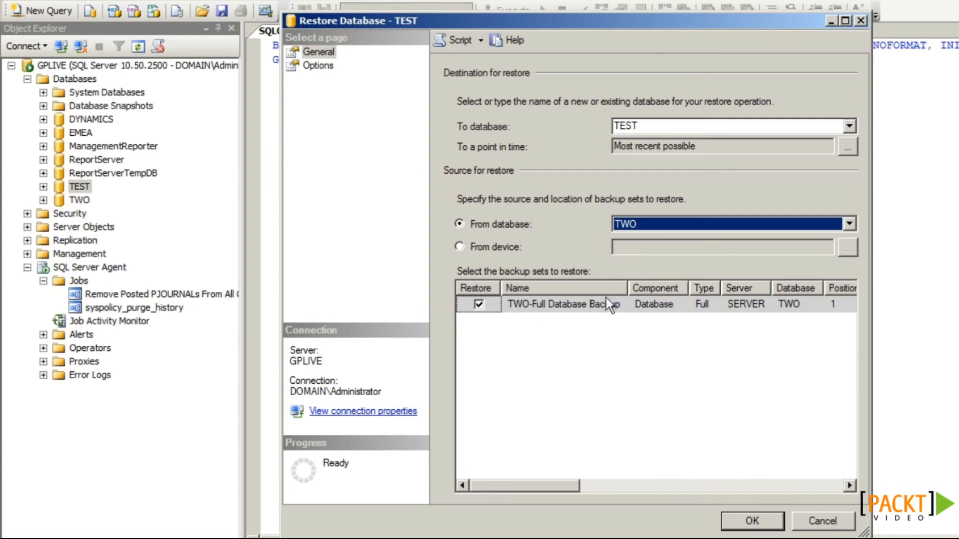
Step: Enable WITH REPLACE, rename the restored files for Test, and script the restore without running it
{"action": "left_click", "coordinate": [320, 66]}
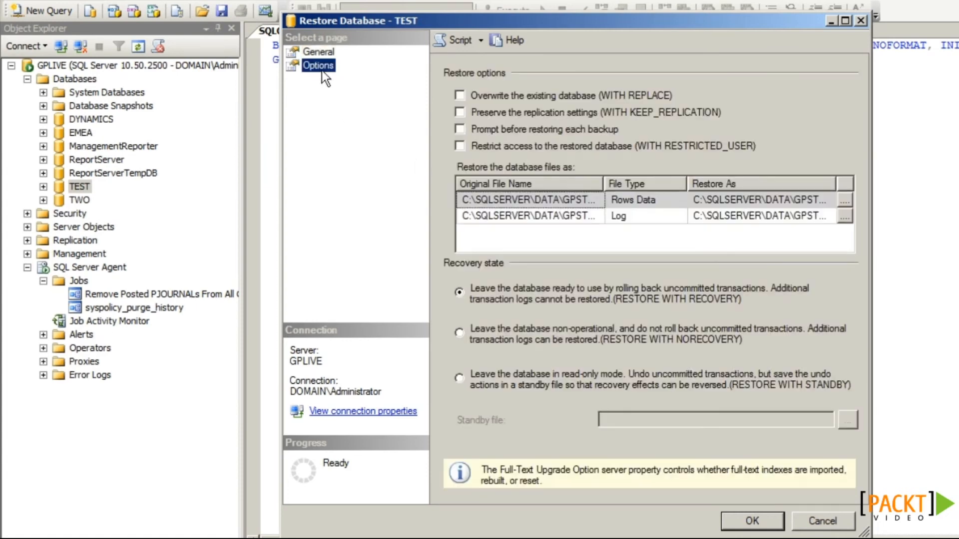
{"action": "left_click", "coordinate": [470, 97]}
{"action": "left_click", "coordinate": [739, 199]}
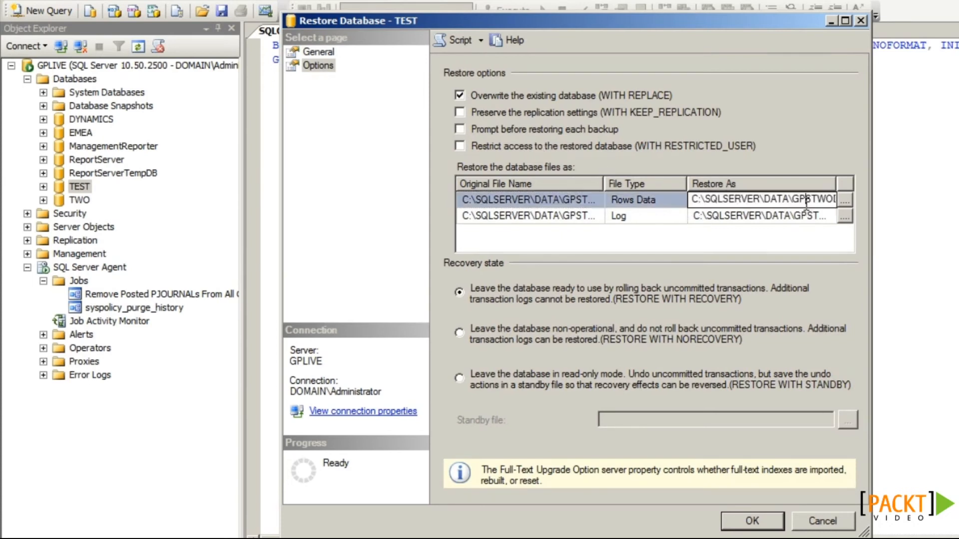
{"action": "type", "text": "estD"}
{"action": "left_click_drag", "start_coordinate": [815, 216], "coordinate": [790, 222]}
{"action": "type", "text": "est"}
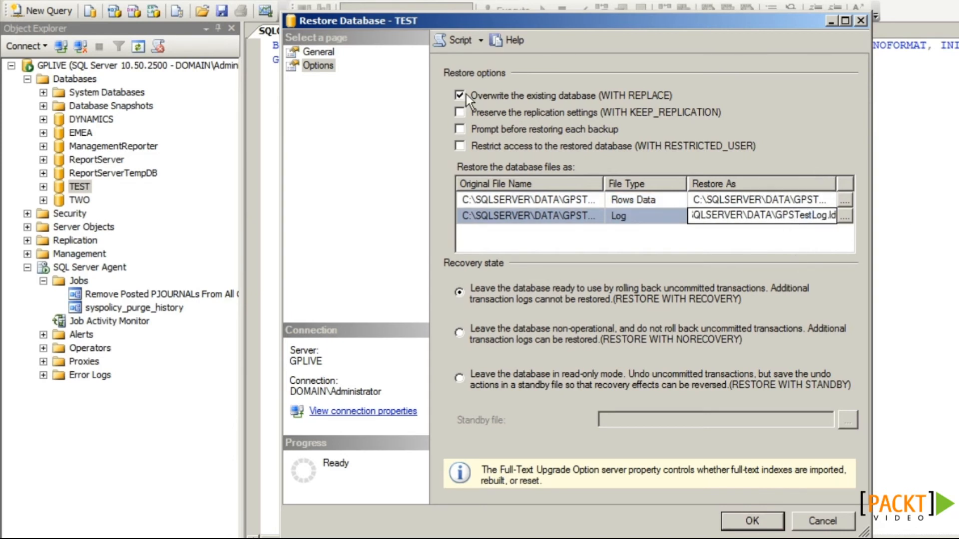
{"action": "left_click", "coordinate": [453, 47]}
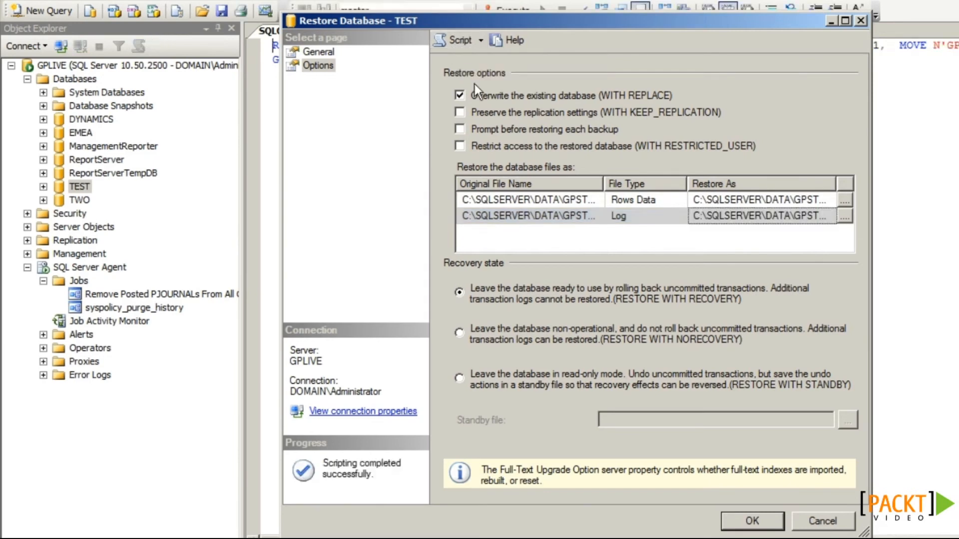
{"action": "left_click", "coordinate": [821, 521]}
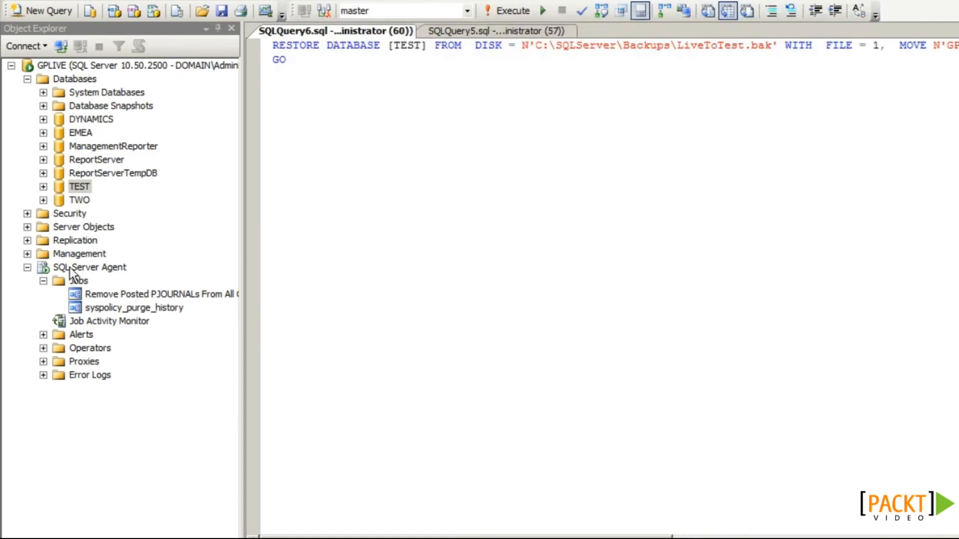
Step: Create a 'Copy Live To Test' job whose Backup Live step runs the pasted backup script
{"action": "right_click", "coordinate": [81, 283]}
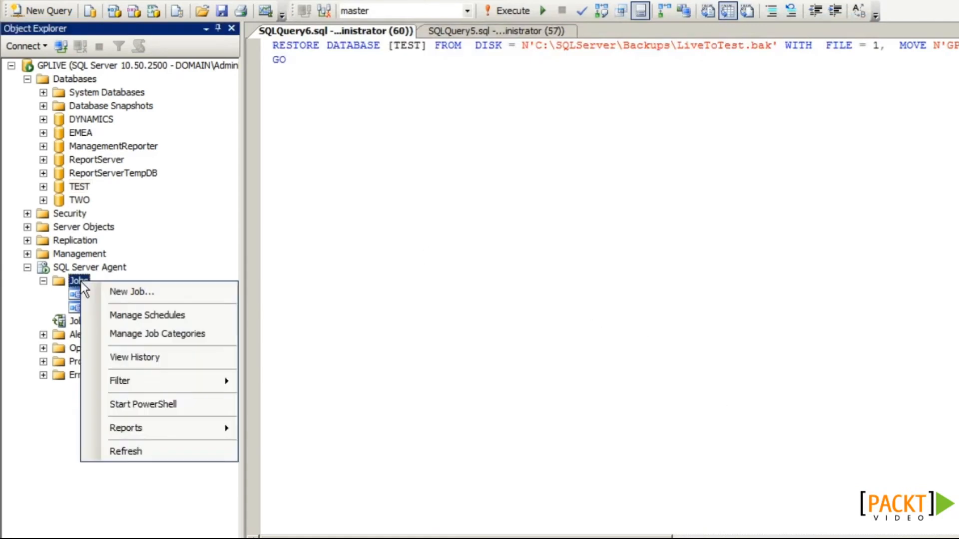
{"action": "left_click", "coordinate": [114, 292]}
{"action": "type", "text": "Copy Live To Test"}
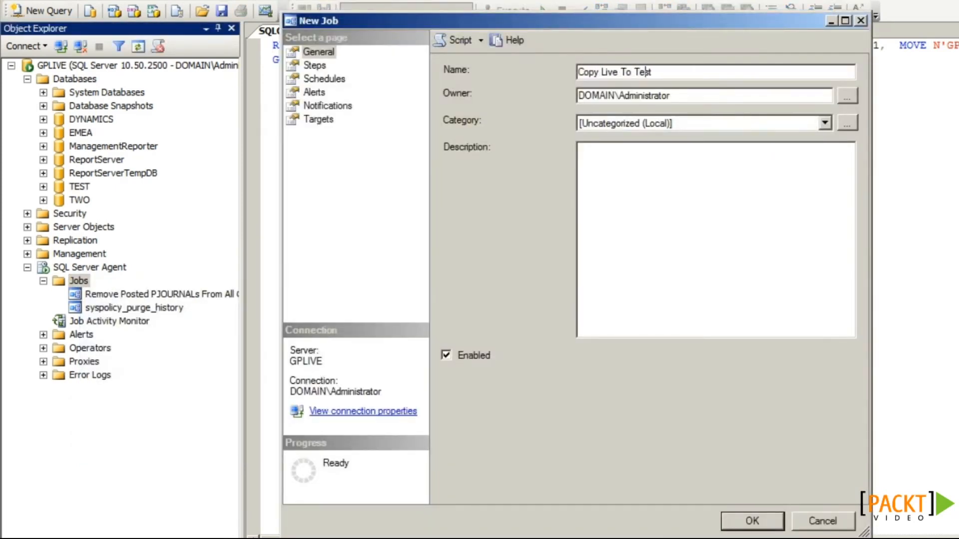
{"action": "left_click", "coordinate": [321, 67]}
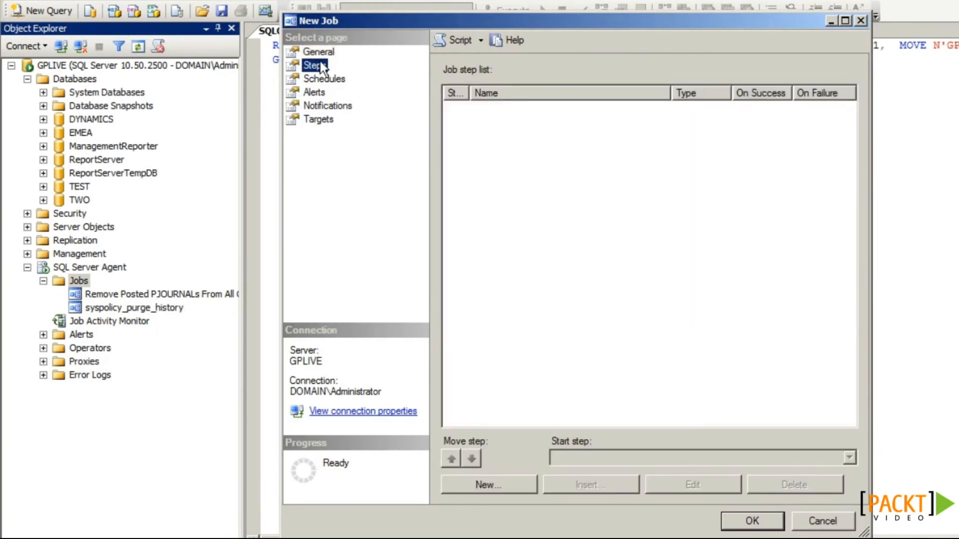
{"action": "left_click", "coordinate": [513, 488]}
{"action": "type", "text": "Backup Live"}
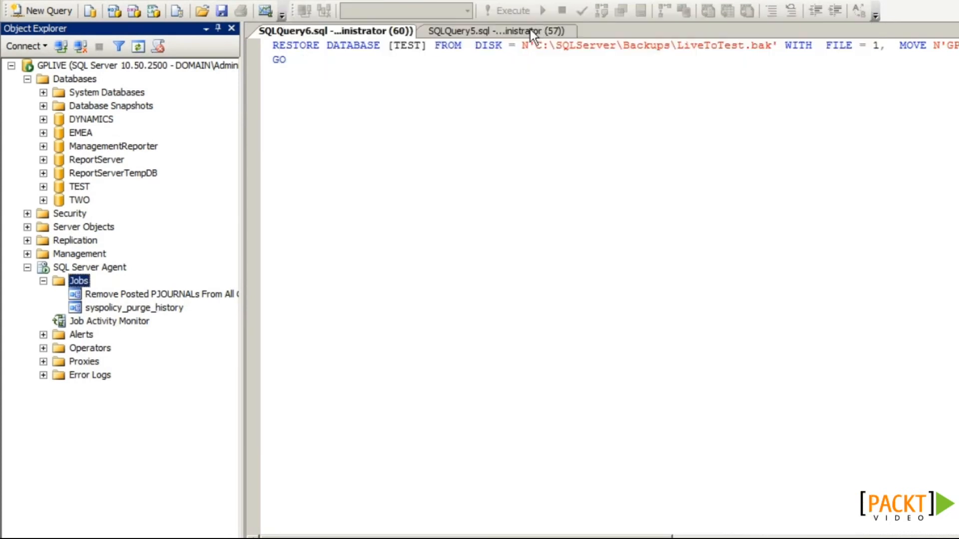
{"action": "left_click", "coordinate": [530, 31]}
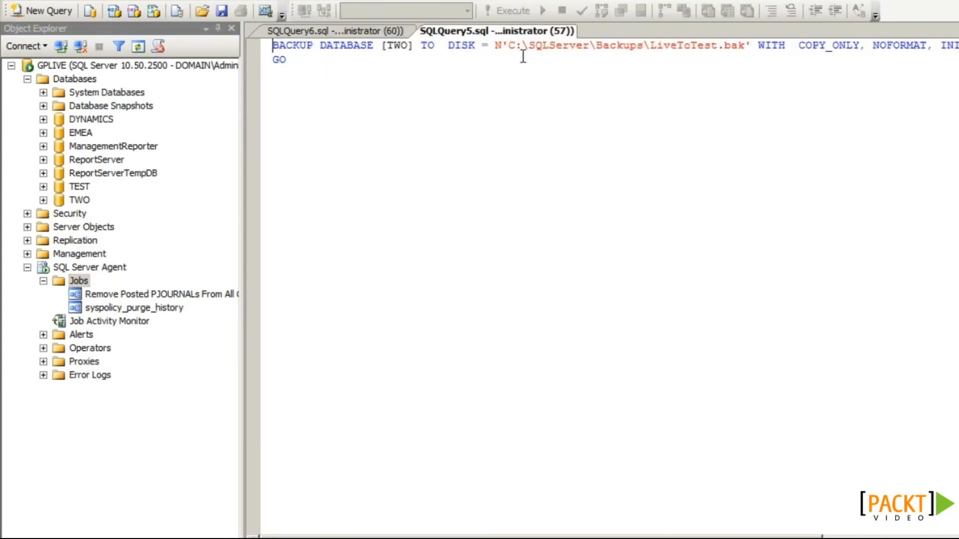
{"action": "key", "text": "ctrl+a"}
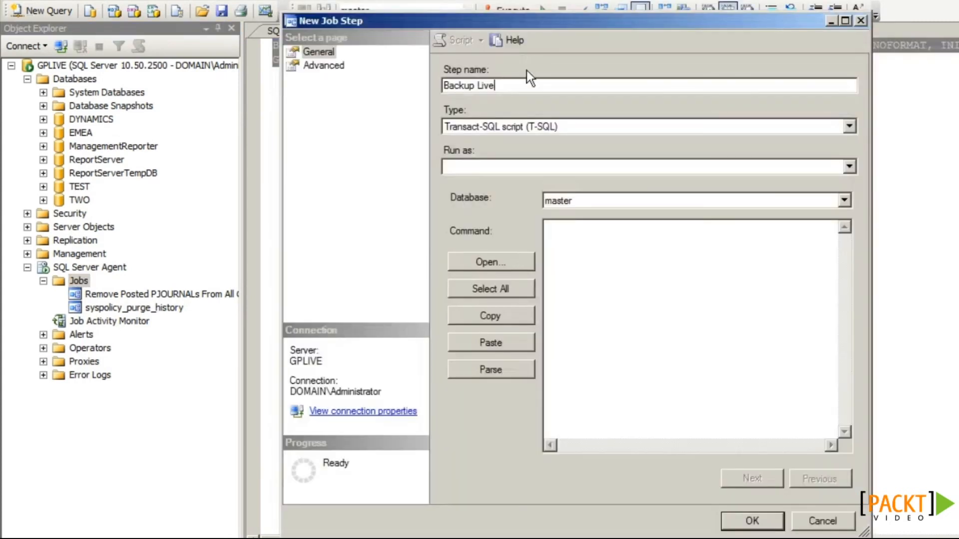
{"action": "left_click", "coordinate": [605, 250]}
{"action": "key", "text": "ctrl+v"}
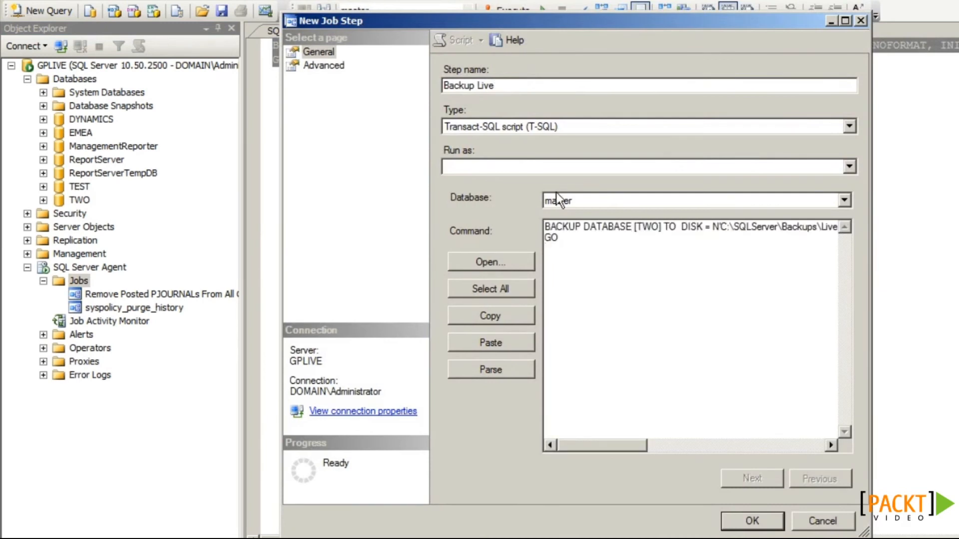
{"action": "left_click", "coordinate": [735, 516]}
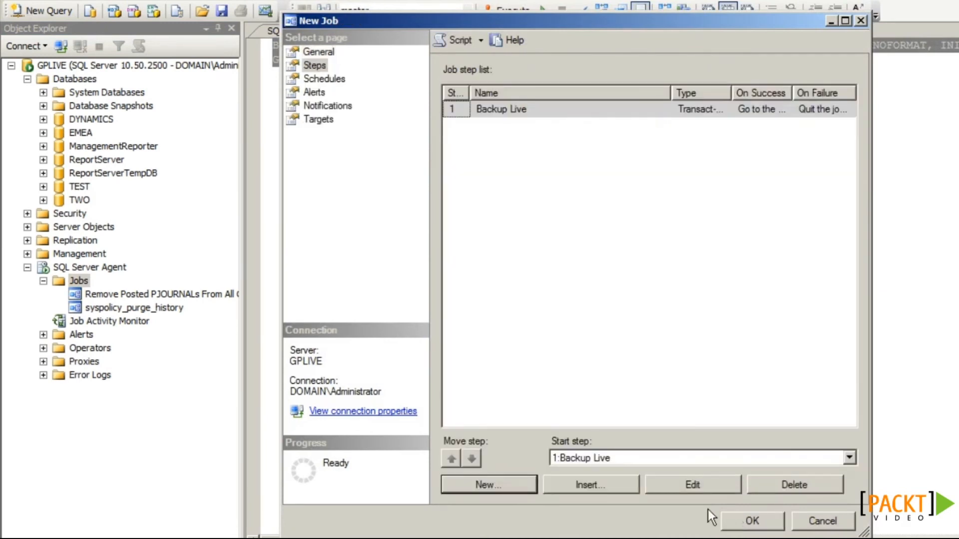
Step: Add a Restore Test step containing the pasted restore script
{"action": "left_click", "coordinate": [533, 488]}
{"action": "type", "text": "Restore Test"}
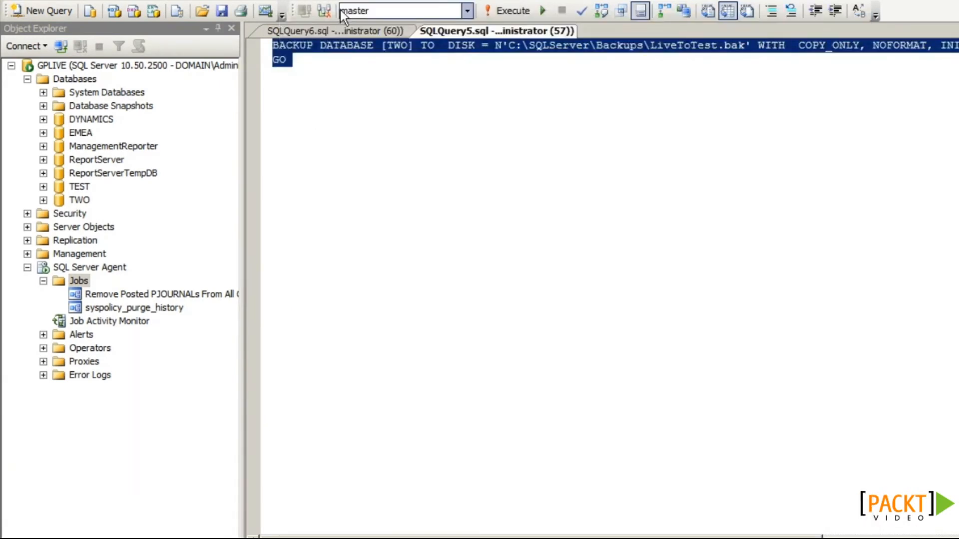
{"action": "left_click", "coordinate": [320, 30]}
{"action": "key", "text": "ctrl+a"}
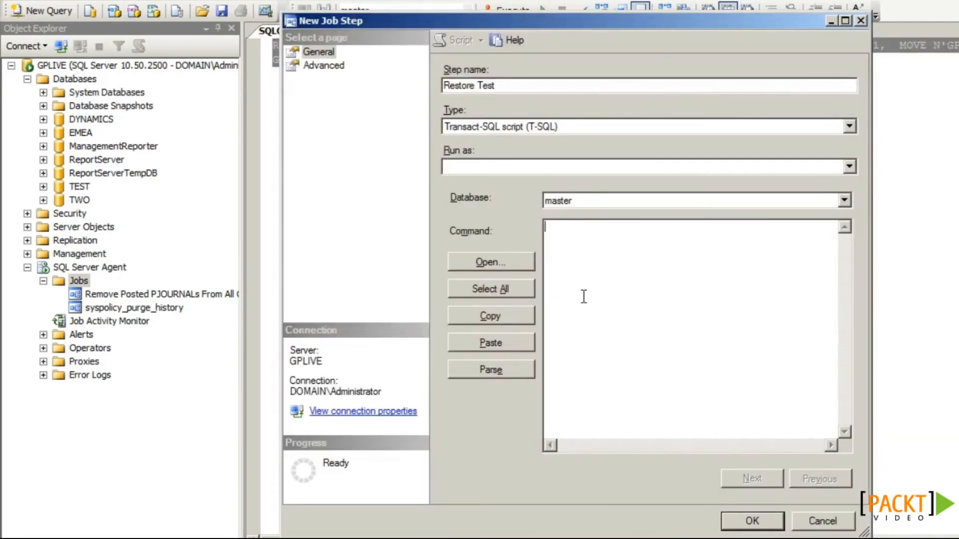
{"action": "key", "text": "ctrl+v"}
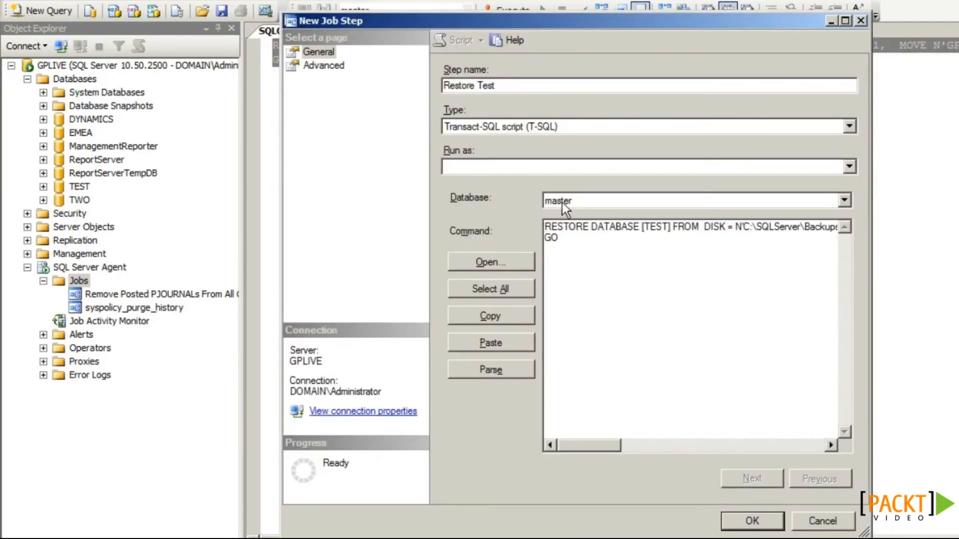
{"action": "left_click", "coordinate": [751, 520]}
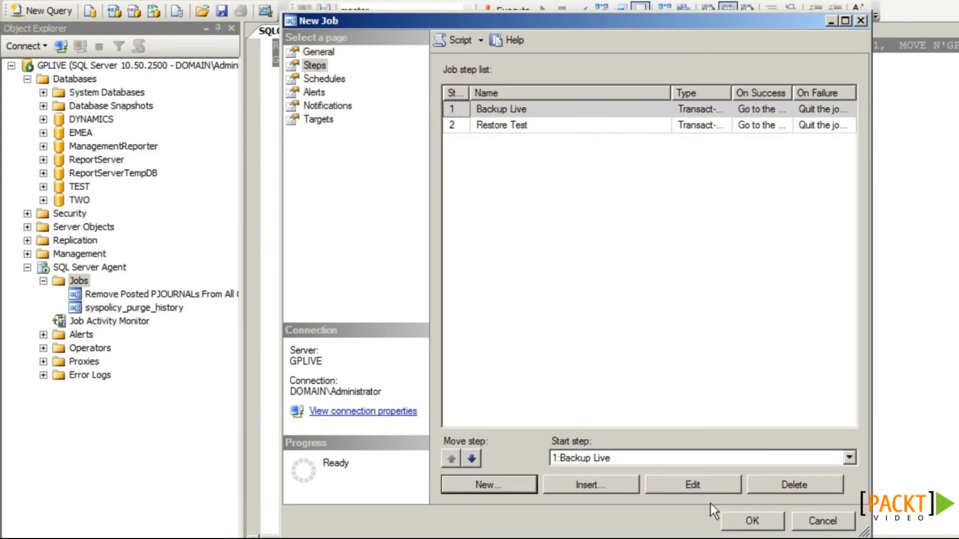
Step: Start a third job step named Change Intercompany ID
{"action": "left_click", "coordinate": [520, 488]}
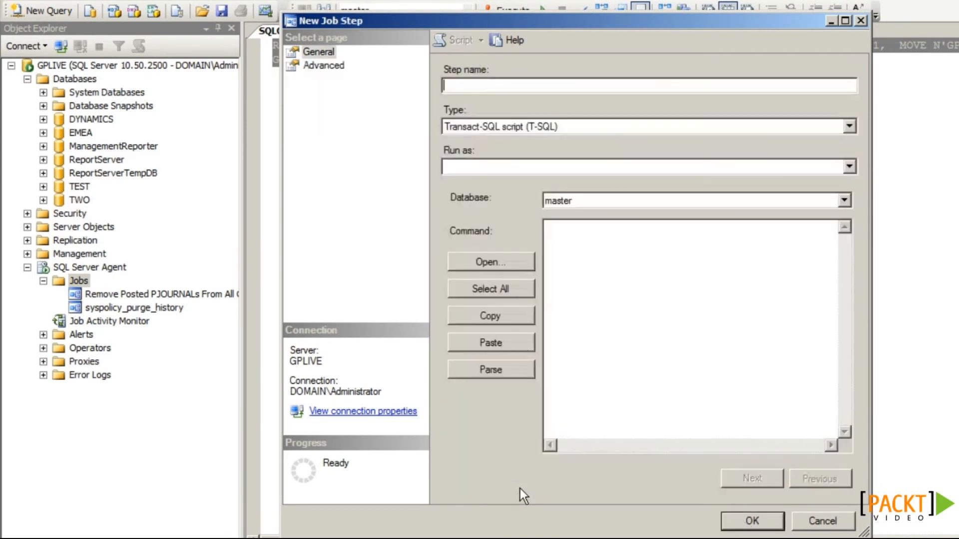
{"action": "type", "text": "Change Intercompany ID"}
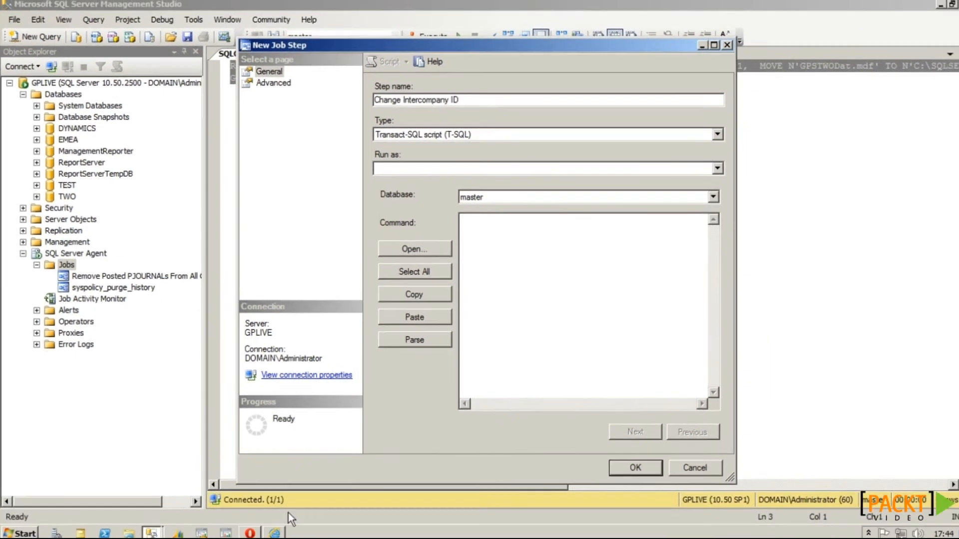
{"action": "left_click", "coordinate": [270, 530]}
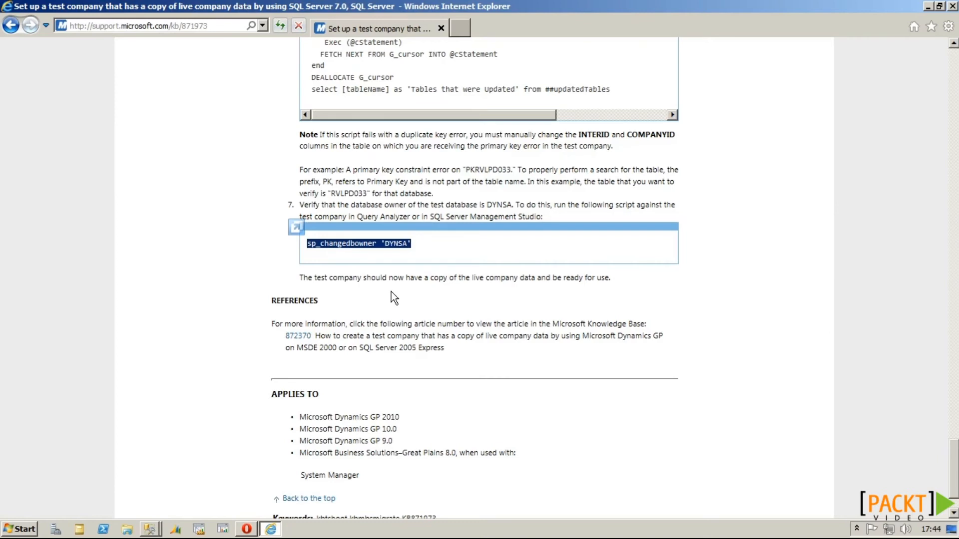
Step: Select the intercompany ID update SQL script in the KB article in Internet Explorer
{"action": "key", "text": "Home"}
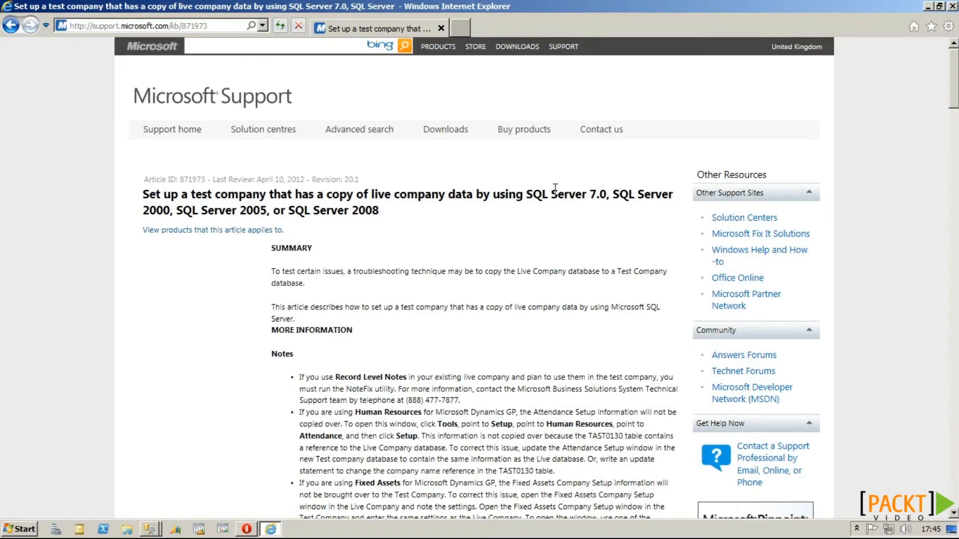
{"action": "scroll", "coordinate": [554, 190], "scroll_direction": "down", "scroll_amount": 4}
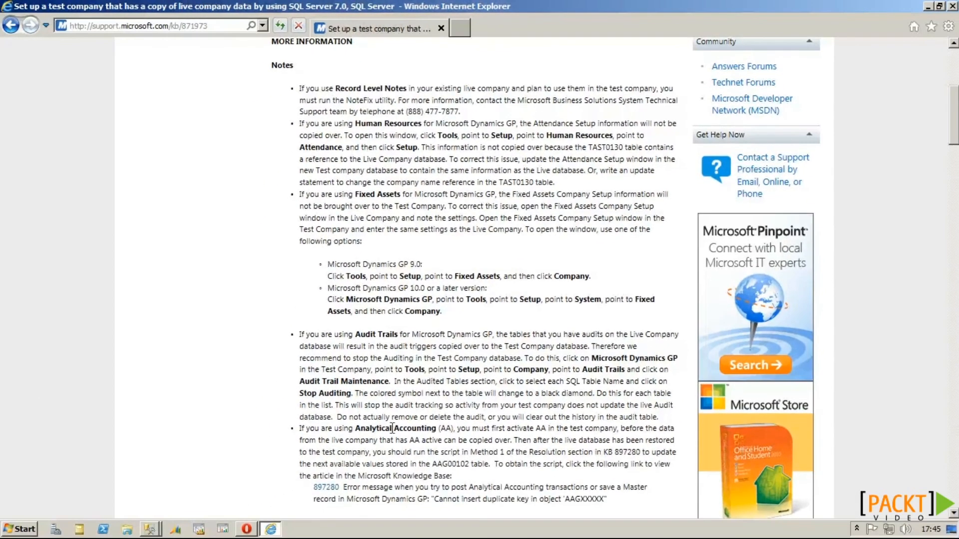
{"action": "scroll", "coordinate": [382, 442], "scroll_direction": "down", "scroll_amount": 7}
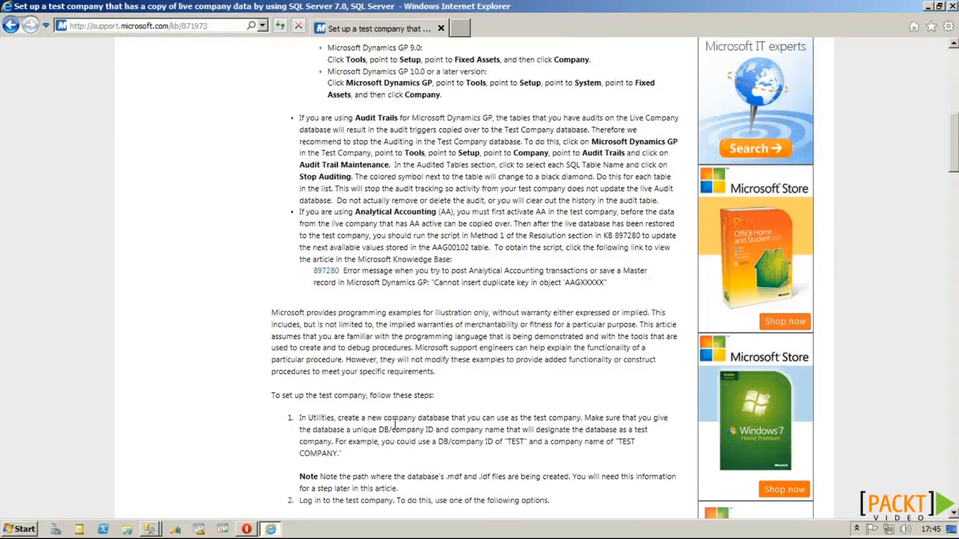
{"action": "scroll", "coordinate": [395, 424], "scroll_direction": "down", "scroll_amount": 5}
{"action": "scroll", "coordinate": [396, 425], "scroll_direction": "down", "scroll_amount": 20}
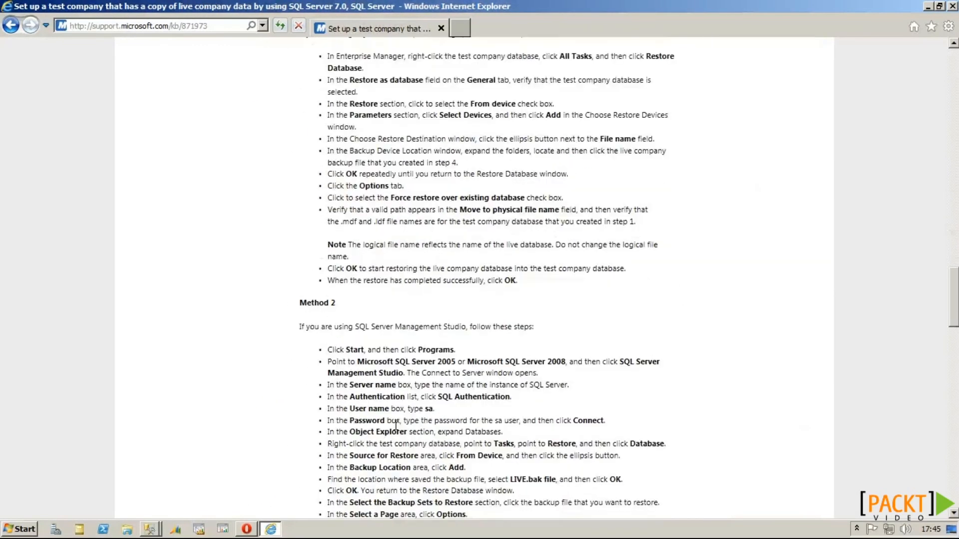
{"action": "left_click_drag", "start_coordinate": [309, 132], "coordinate": [330, 154]}
{"action": "left_click_drag", "start_coordinate": [300, 102], "coordinate": [618, 433]}
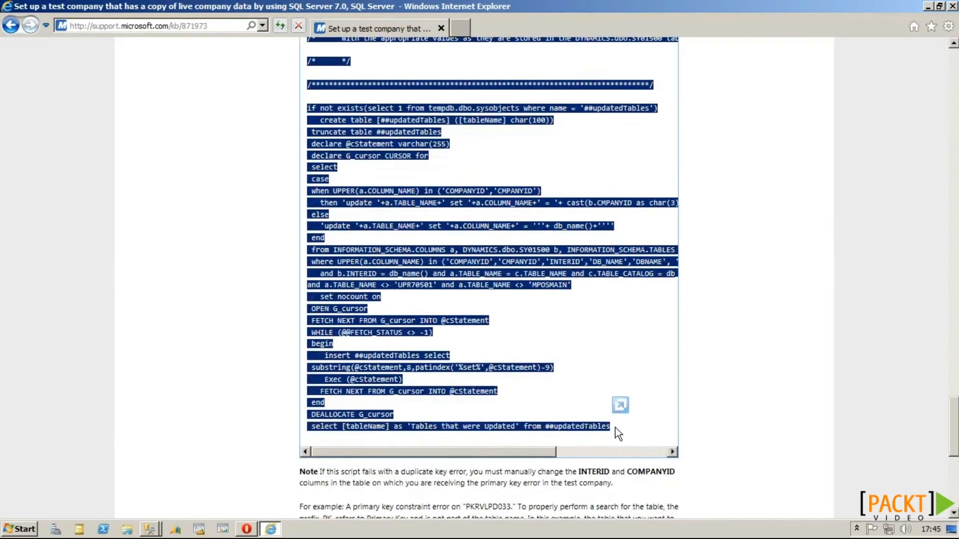
{"action": "key", "text": "alt+Tab"}
Step: Paste the script as the Change Intercompany ID step's command, running against database TEST
{"action": "left_click", "coordinate": [508, 335]}
{"action": "key", "text": "ctrl+v"}
{"action": "left_click", "coordinate": [477, 198]}
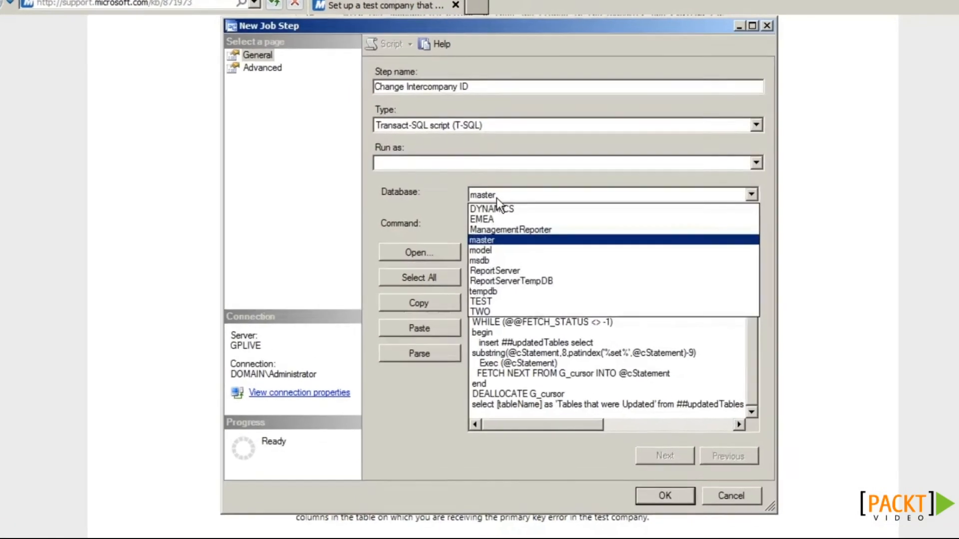
{"action": "left_click", "coordinate": [479, 300]}
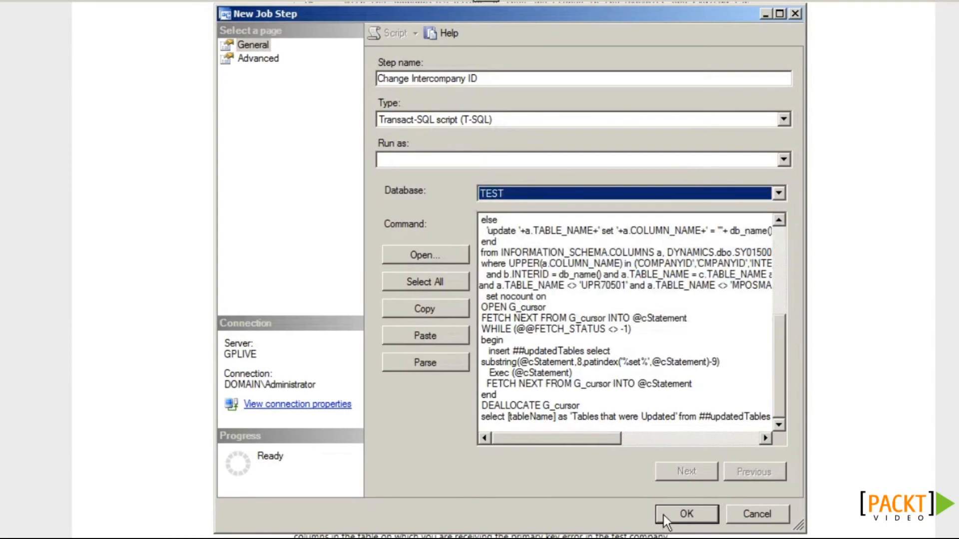
Step: Save the Change Intercompany ID step and start a new step named Change Database Owner
{"action": "left_click", "coordinate": [667, 514]}
{"action": "left_click", "coordinate": [447, 482]}
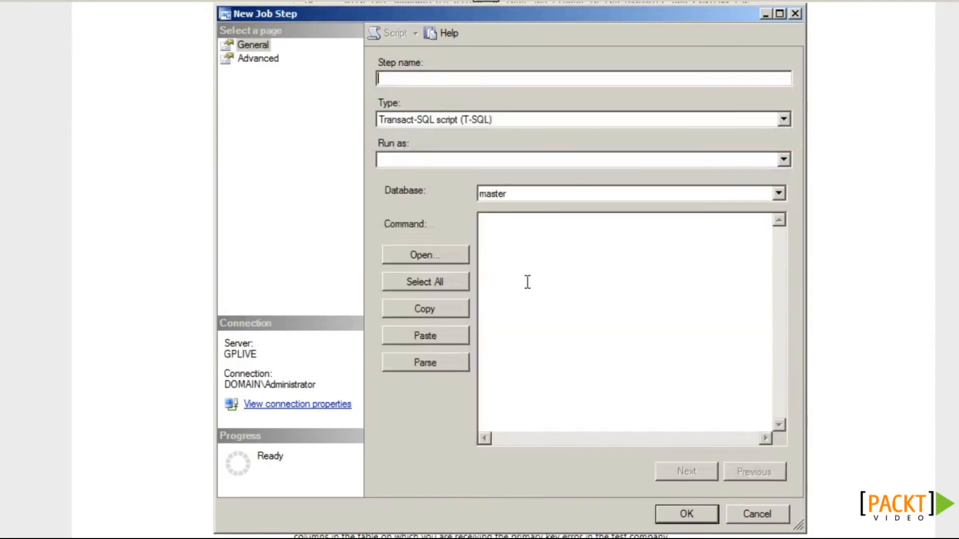
{"action": "type", "text": "Change Database Owner"}
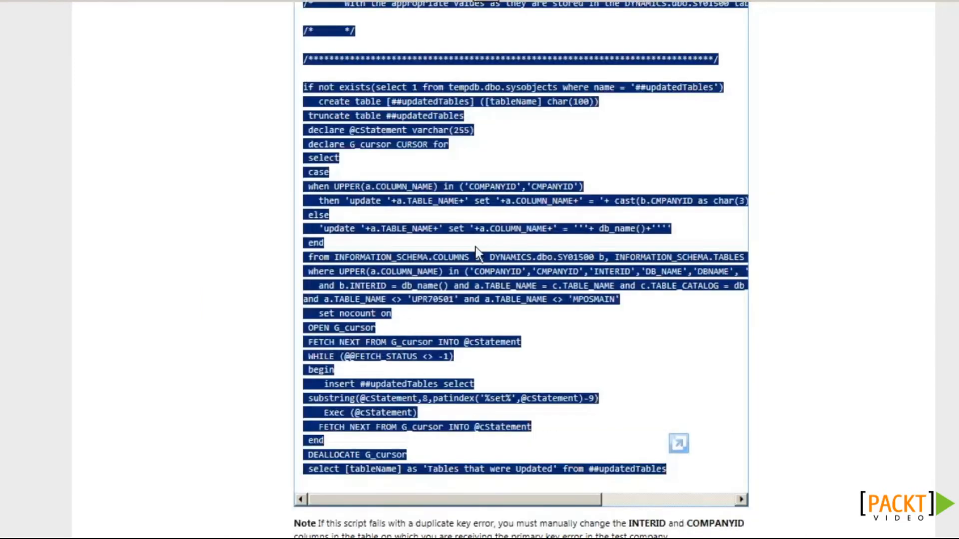
Step: Give Change Database Owner the command sp_changedbowner 'DYNSA' against TEST and save it
{"action": "scroll", "coordinate": [476, 247], "scroll_direction": "down", "scroll_amount": 3}
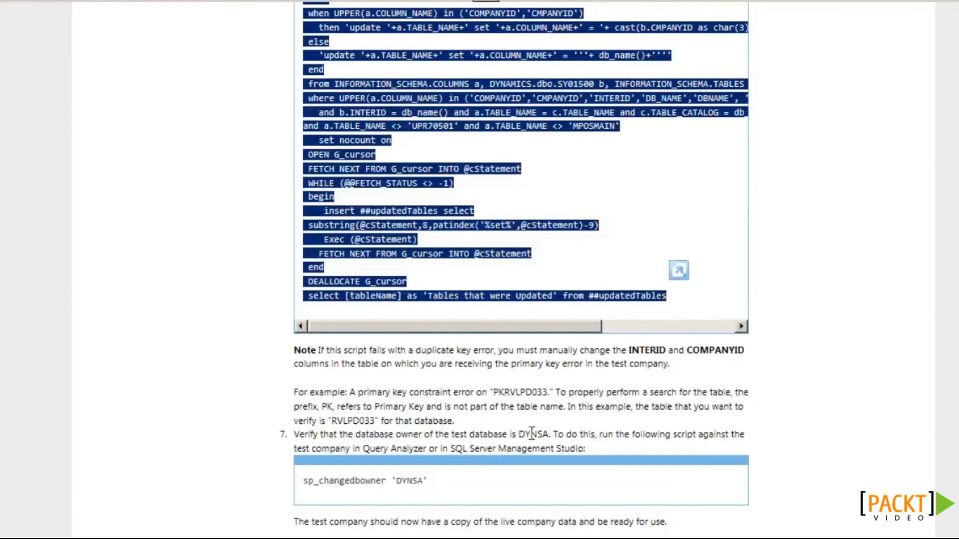
{"action": "double_click", "coordinate": [415, 480]}
{"action": "left_click_drag", "start_coordinate": [416, 480], "coordinate": [314, 481]}
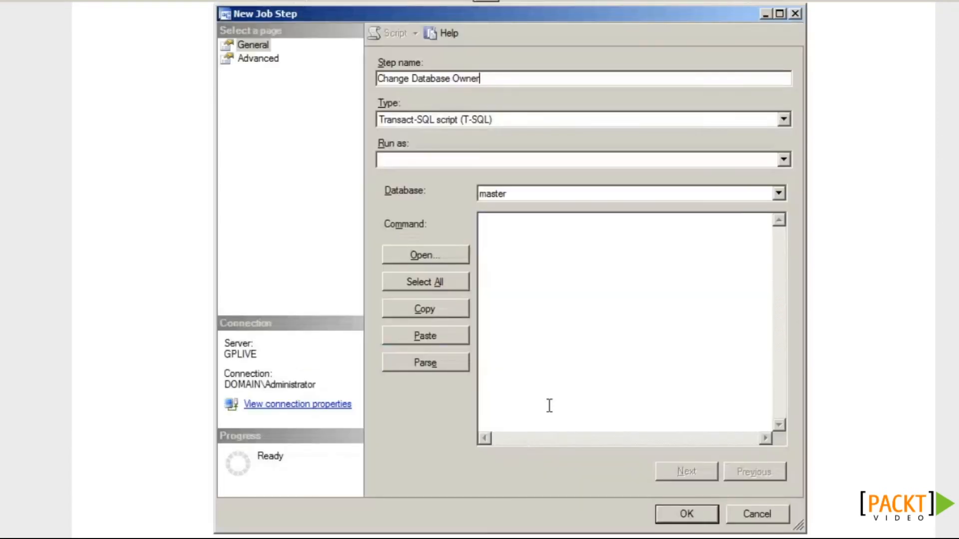
{"action": "left_click", "coordinate": [548, 403]}
{"action": "key", "text": "ctrl+v"}
{"action": "left_click", "coordinate": [525, 198]}
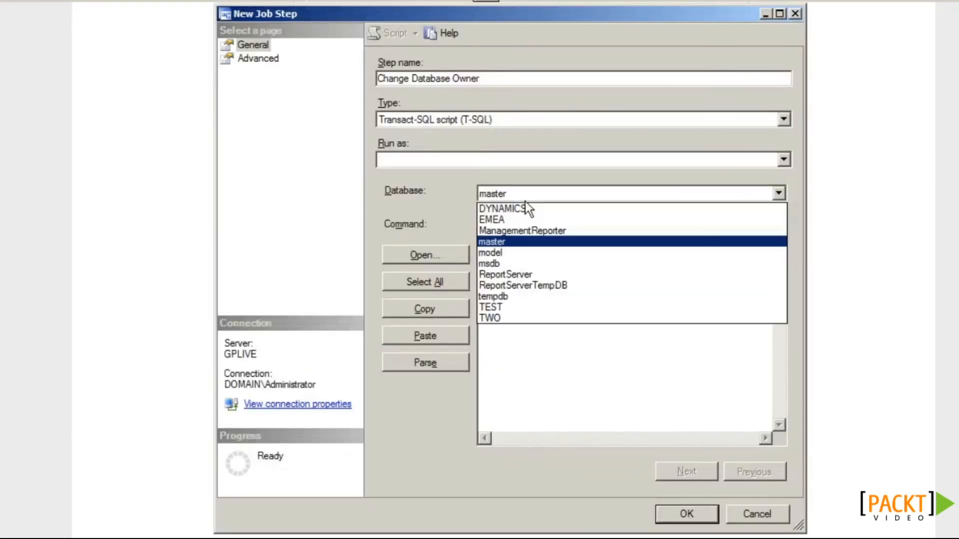
{"action": "left_click", "coordinate": [522, 308]}
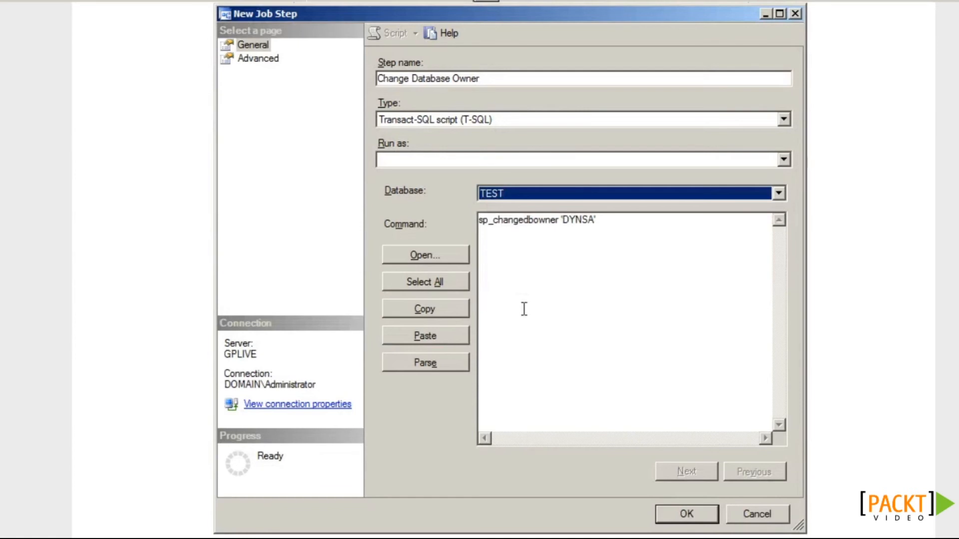
{"action": "left_click", "coordinate": [675, 518]}
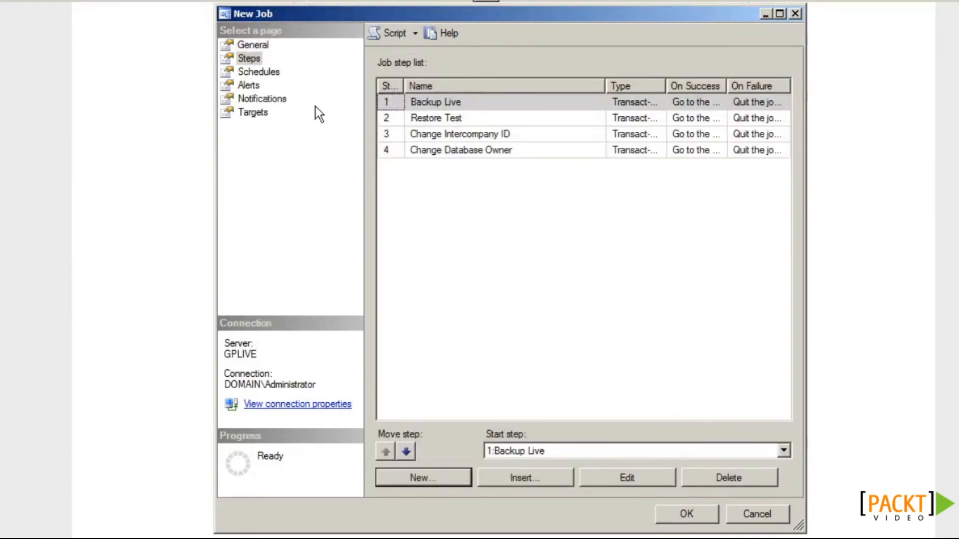
{"action": "left_click", "coordinate": [276, 80]}
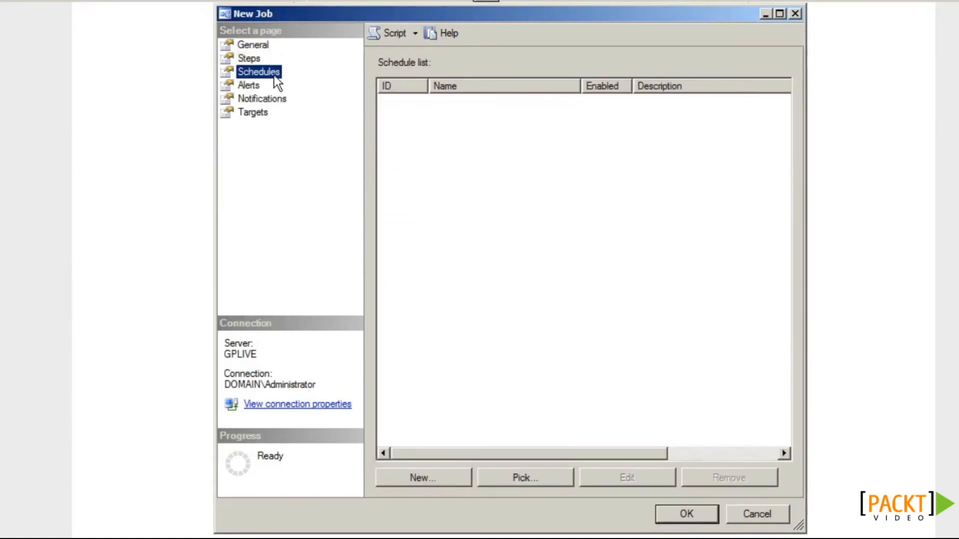
Step: Add a Copy Live To Test schedule, weekly on Sunday at 22:00, and save the job
{"action": "left_click", "coordinate": [447, 480]}
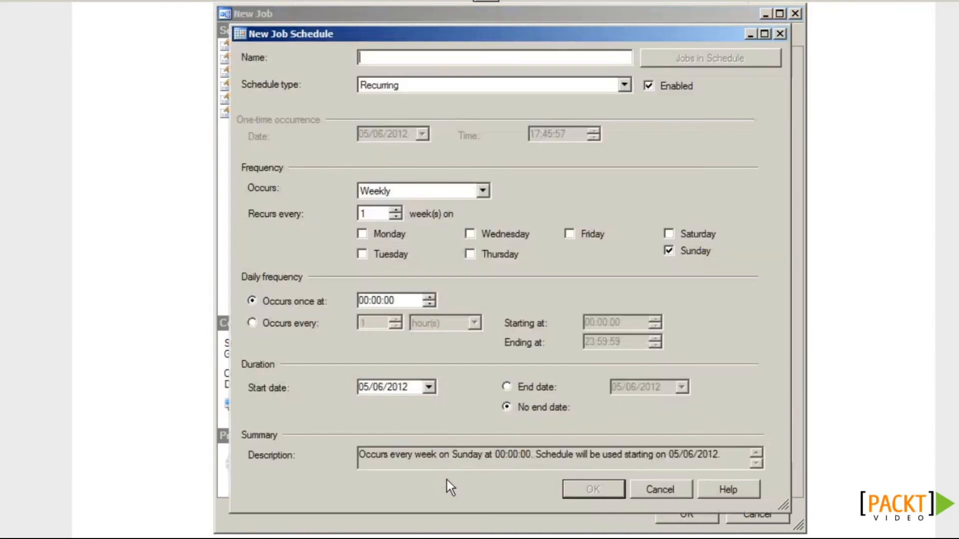
{"action": "type", "text": "Copy Live To Test"}
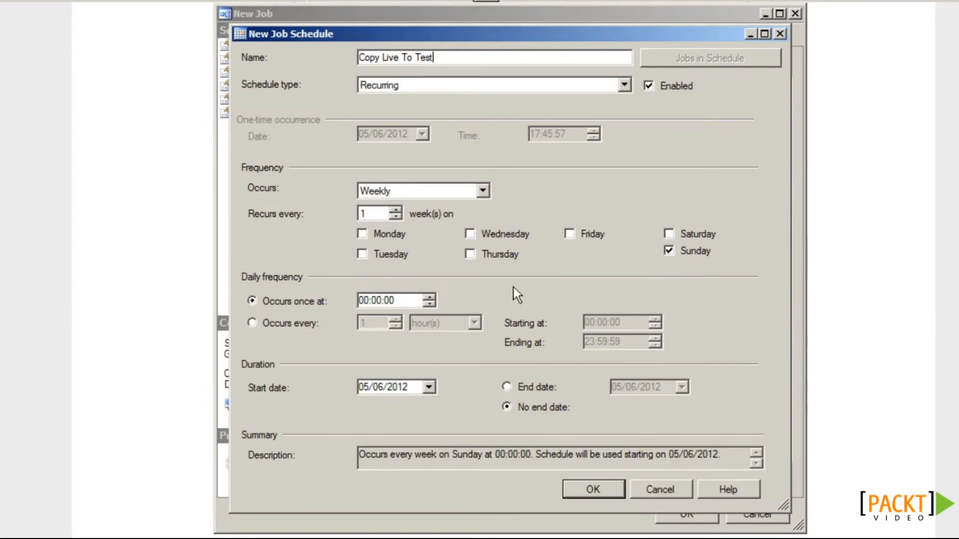
{"action": "left_click", "coordinate": [364, 301]}
{"action": "type", "text": "22"}
{"action": "left_click", "coordinate": [579, 488]}
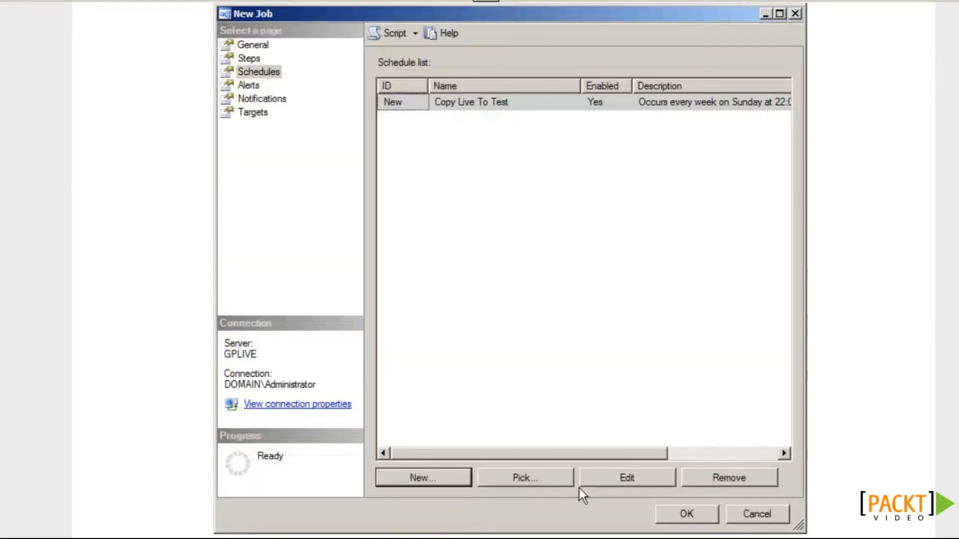
{"action": "left_click", "coordinate": [687, 515]}
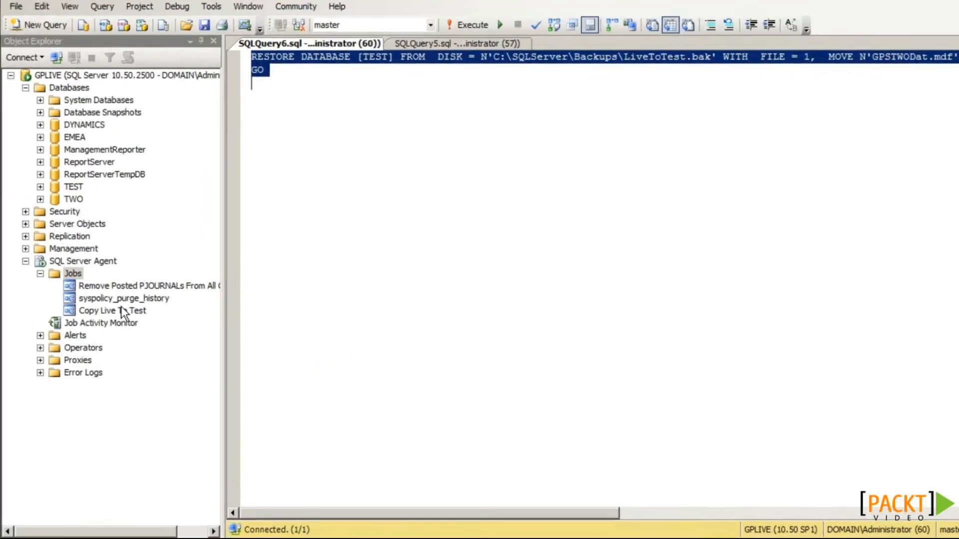
Step: Start the Copy Live To Test job at step 1, Backup Live
{"action": "left_click", "coordinate": [118, 302]}
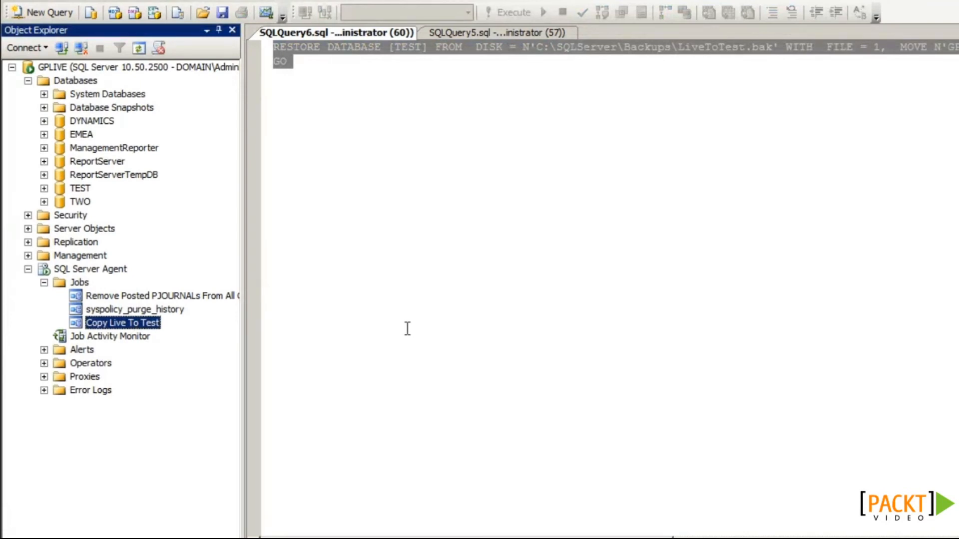
{"action": "right_click", "coordinate": [146, 327]}
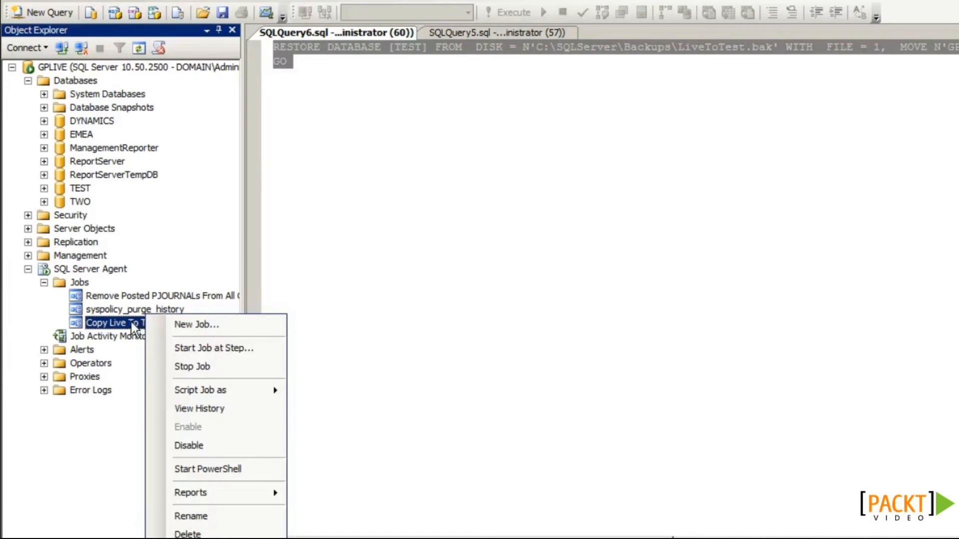
{"action": "left_click", "coordinate": [190, 346]}
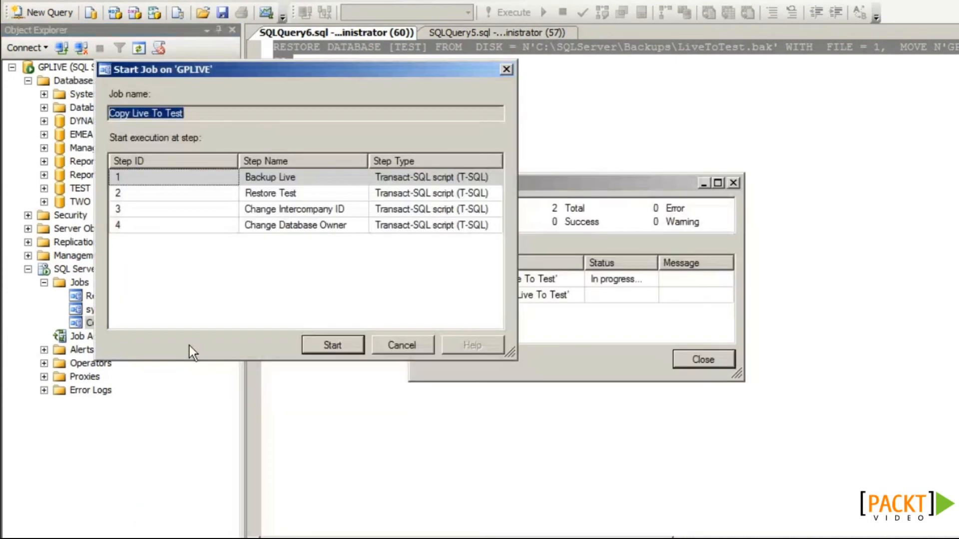
{"action": "left_click", "coordinate": [148, 176]}
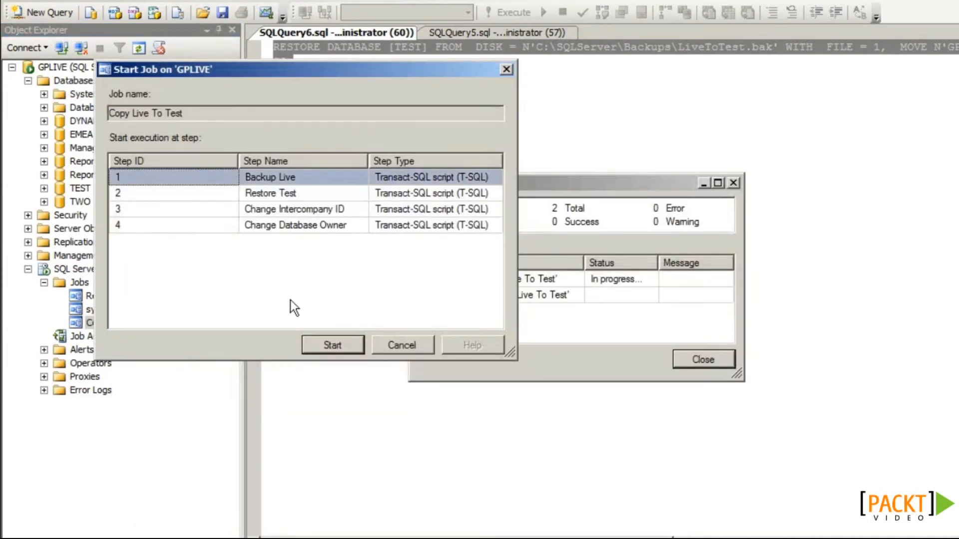
{"action": "left_click", "coordinate": [325, 344]}
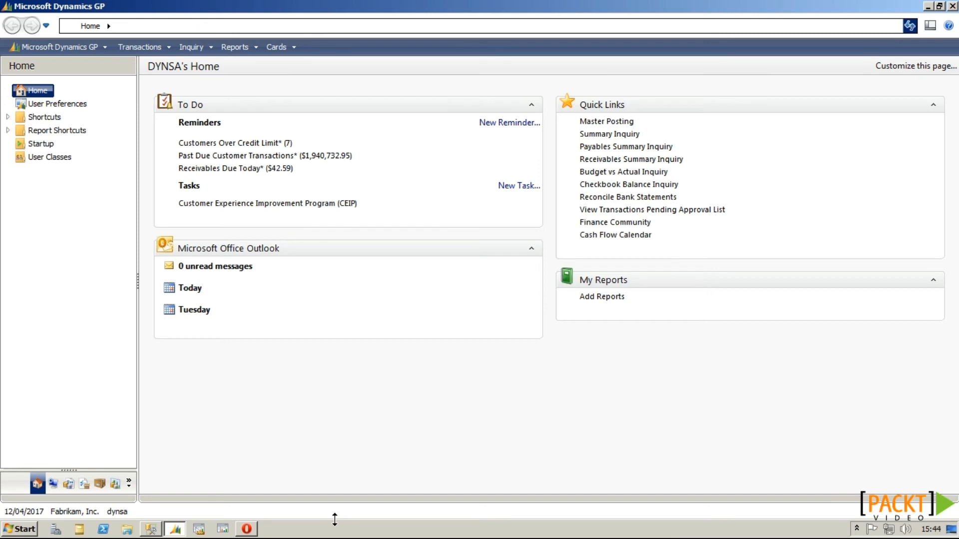
Step: Open Edit Launch File from Administration with the system password and select Microsoft Dynamics GP
{"action": "left_click", "coordinate": [53, 483]}
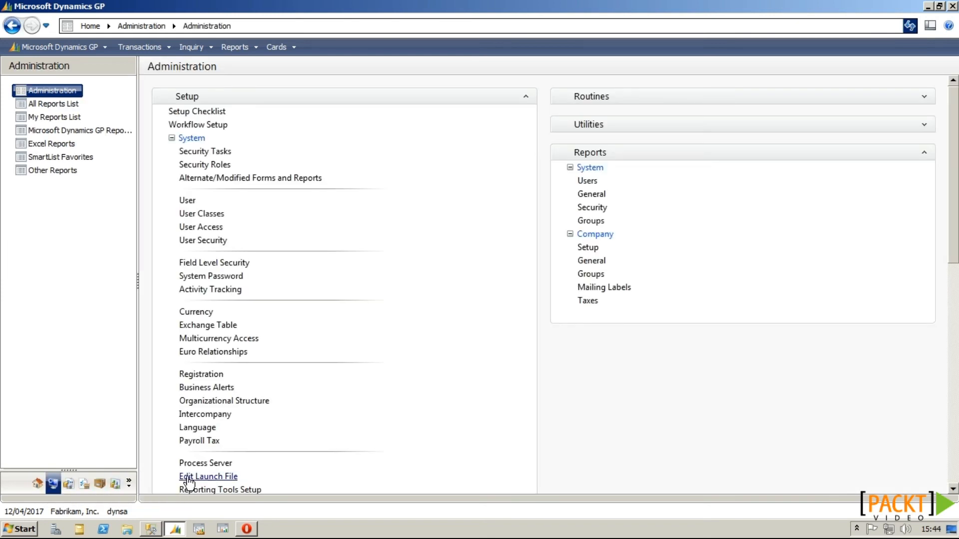
{"action": "left_click", "coordinate": [208, 477]}
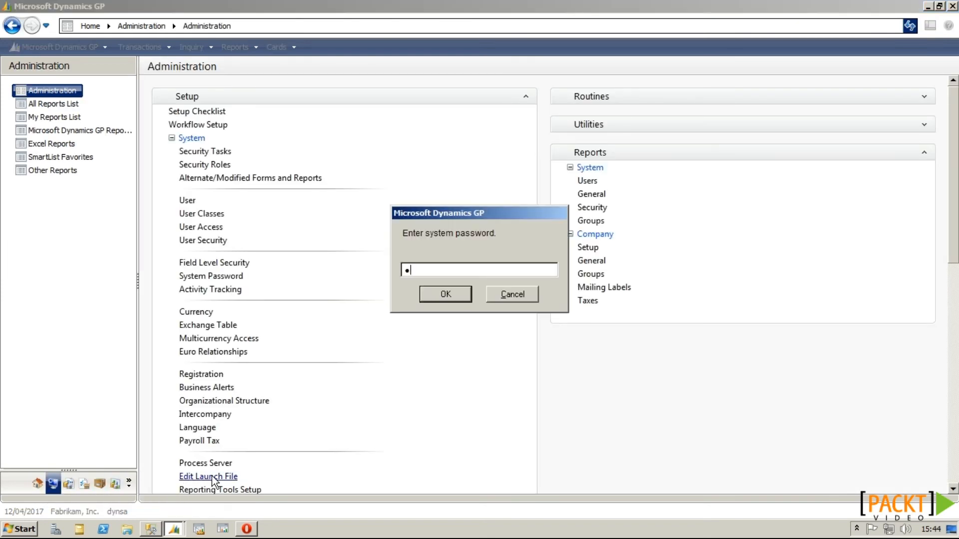
{"action": "key", "text": "Return"}
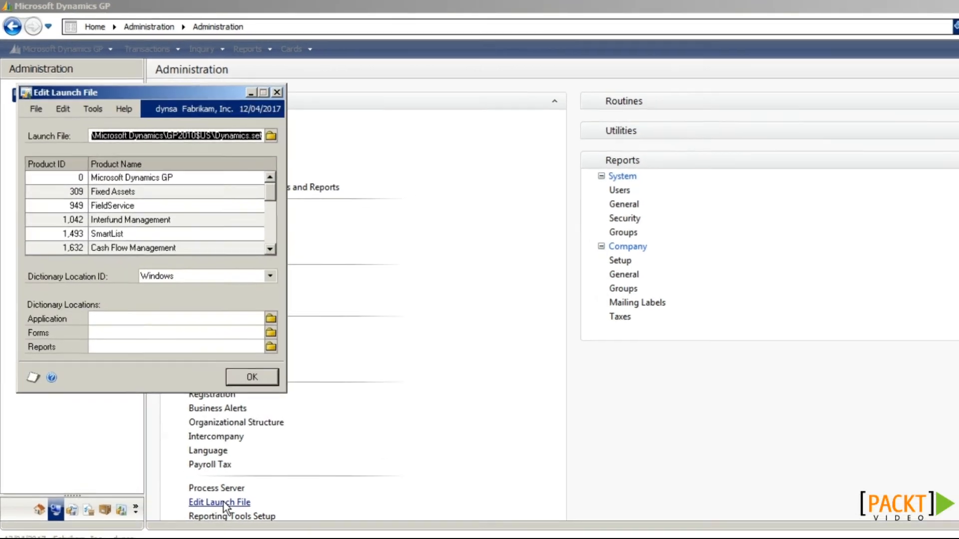
{"action": "left_click", "coordinate": [226, 205]}
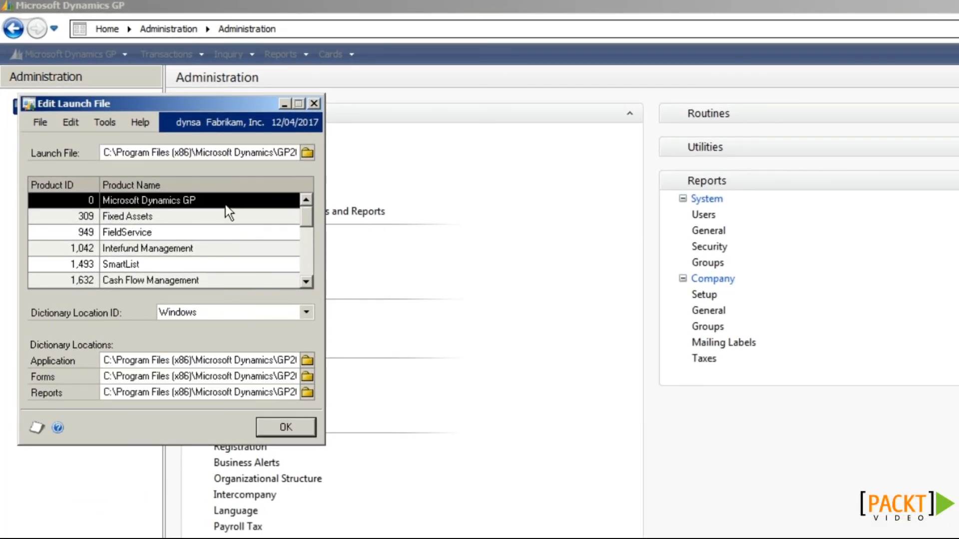
Step: Repoint Reports and Forms dictionaries to \\server\DynamicsCentral\Dictionaries and save the launch file
{"action": "left_click", "coordinate": [150, 361]}
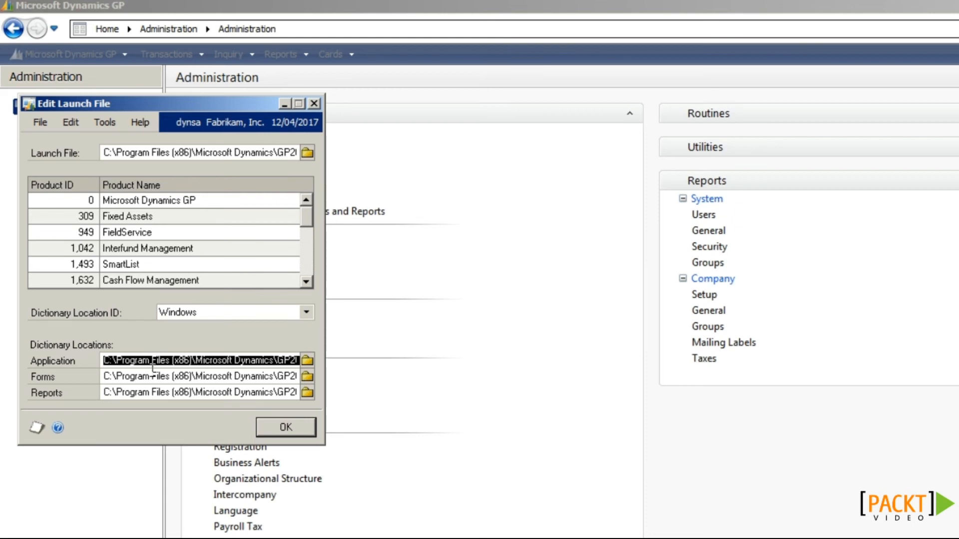
{"action": "left_click", "coordinate": [147, 376]}
{"action": "left_click", "coordinate": [146, 393]}
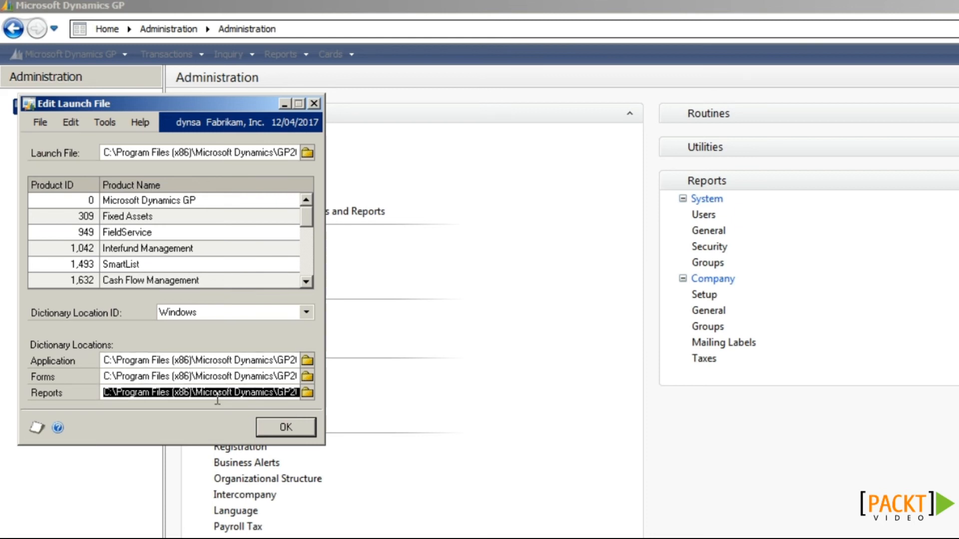
{"action": "left_click", "coordinate": [312, 393]}
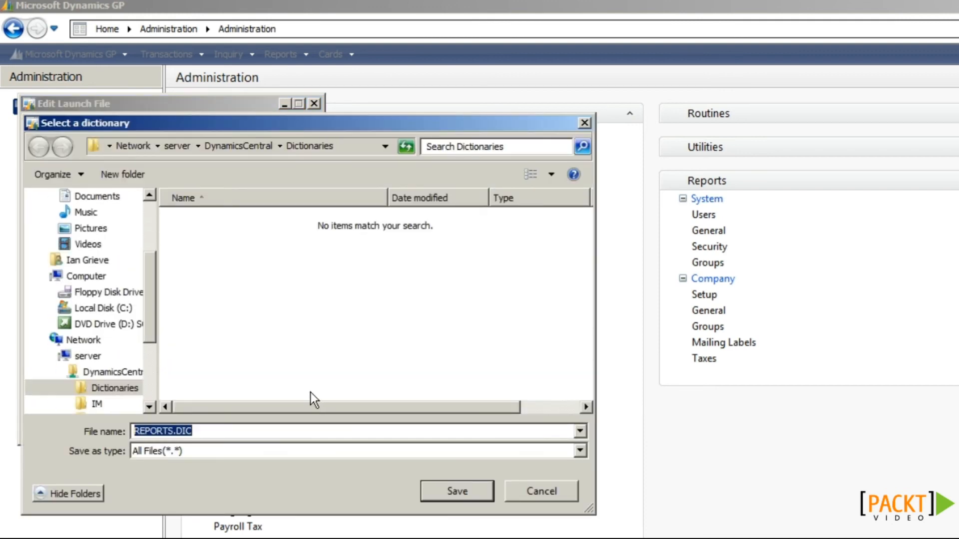
{"action": "left_click", "coordinate": [358, 152]}
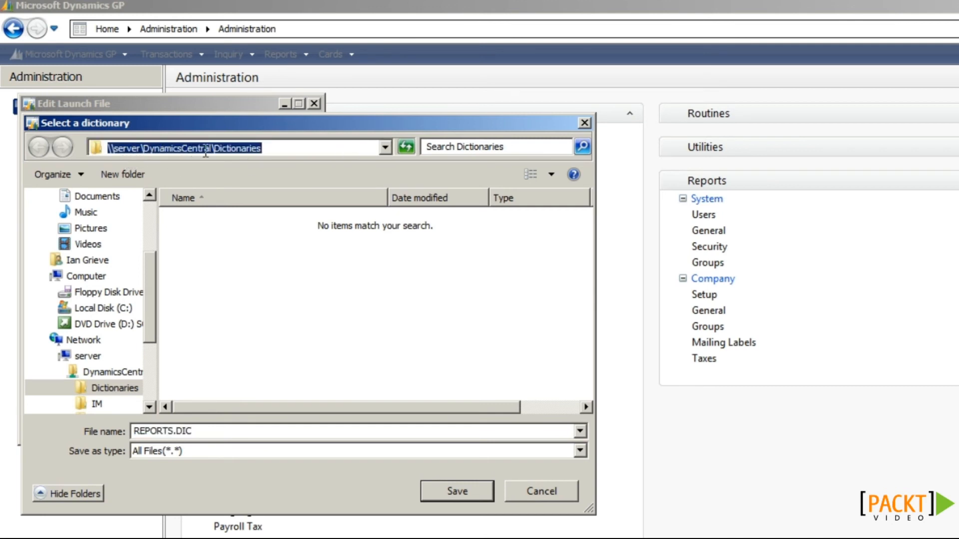
{"action": "left_click", "coordinate": [452, 496]}
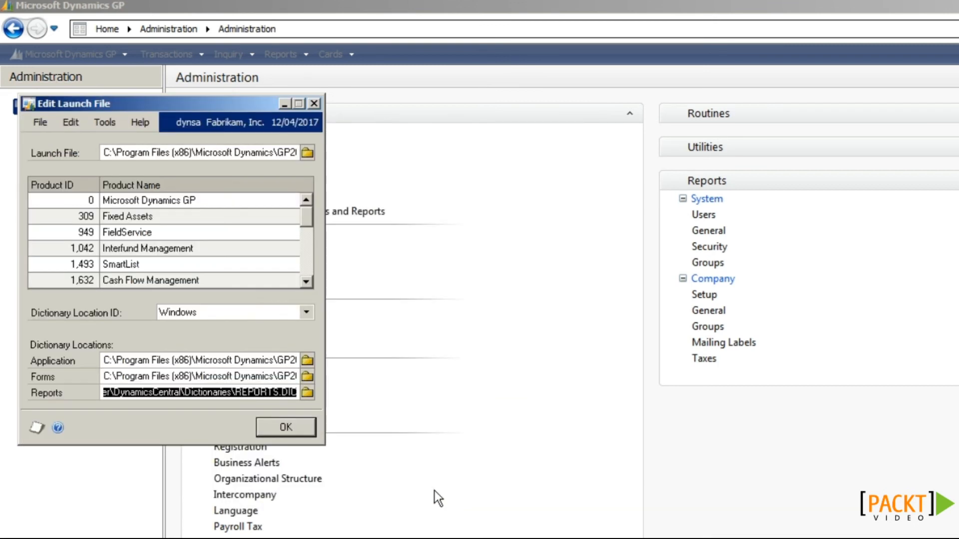
{"action": "left_click", "coordinate": [307, 376]}
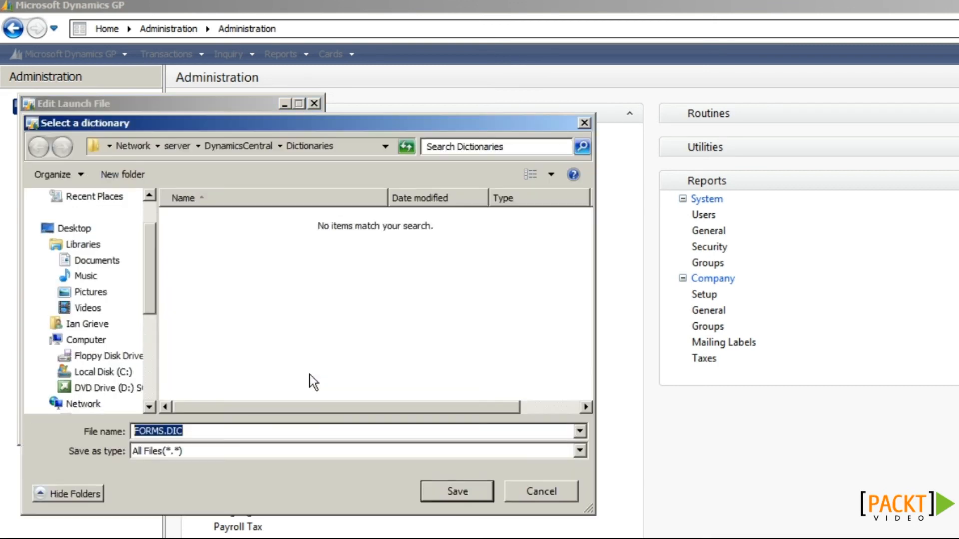
{"action": "left_click", "coordinate": [439, 491]}
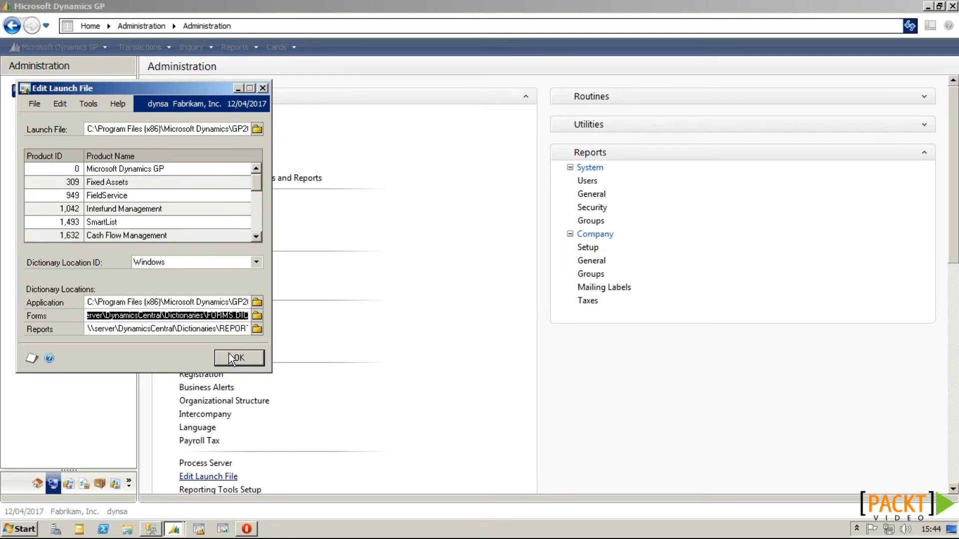
{"action": "left_click", "coordinate": [232, 358]}
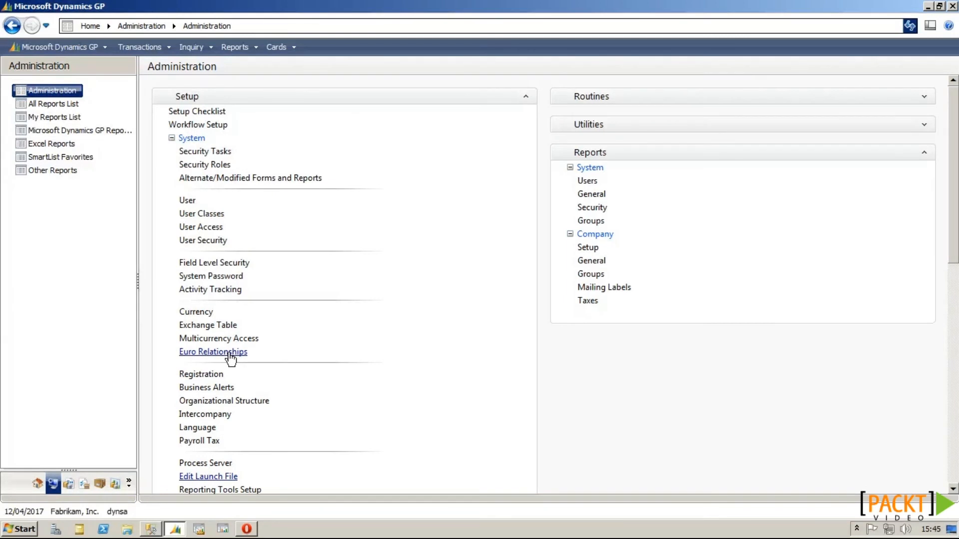
Step: Run c:\Program Files (x86)\Microsoft Dynamics\GP2010$US and bring its Explorer window forward
{"action": "key", "text": "super+r"}
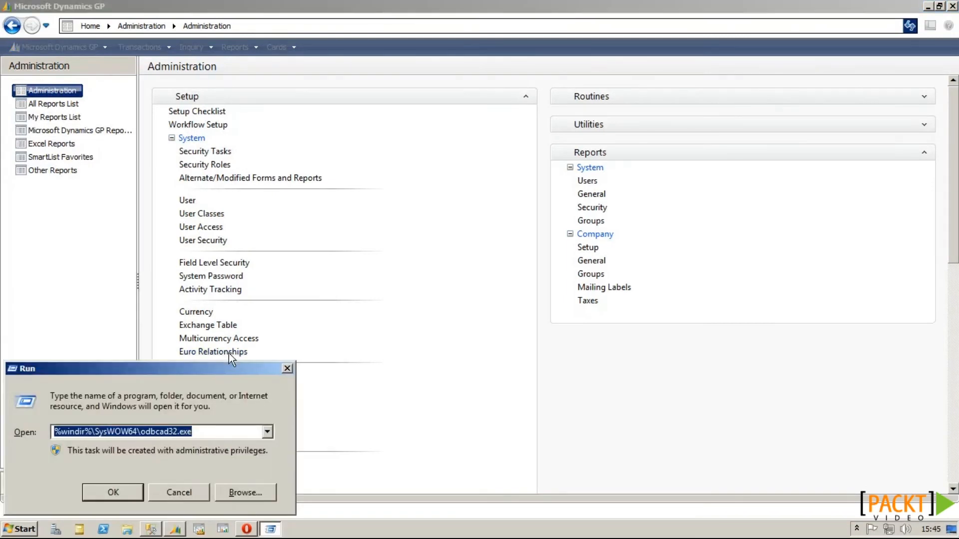
{"action": "type", "text": "c:\\"}
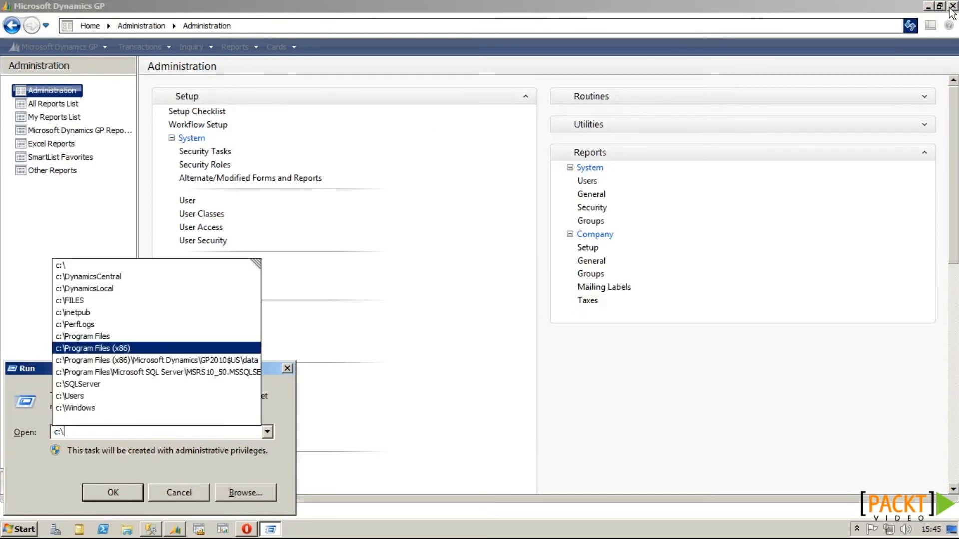
{"action": "left_click", "coordinate": [127, 352]}
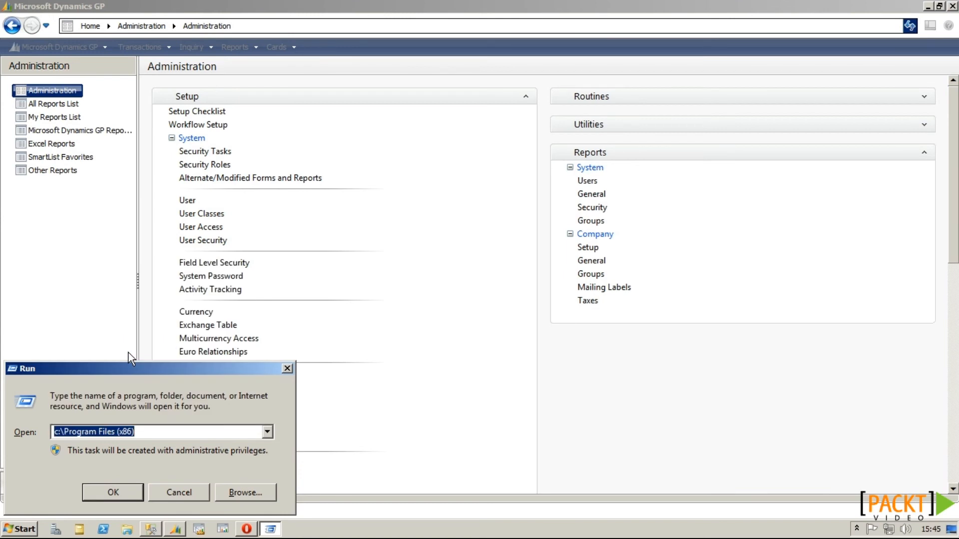
{"action": "key", "text": "End"}
{"action": "type", "text": "\\Microsoft Dynamics\\"}
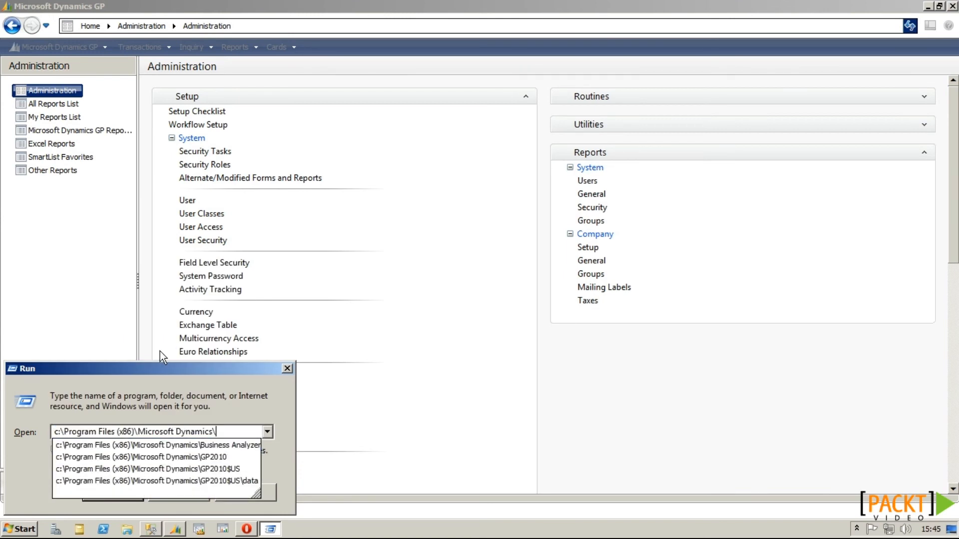
{"action": "type", "text": "GP"}
{"action": "key", "text": "Down"}
{"action": "key", "text": "Down"}
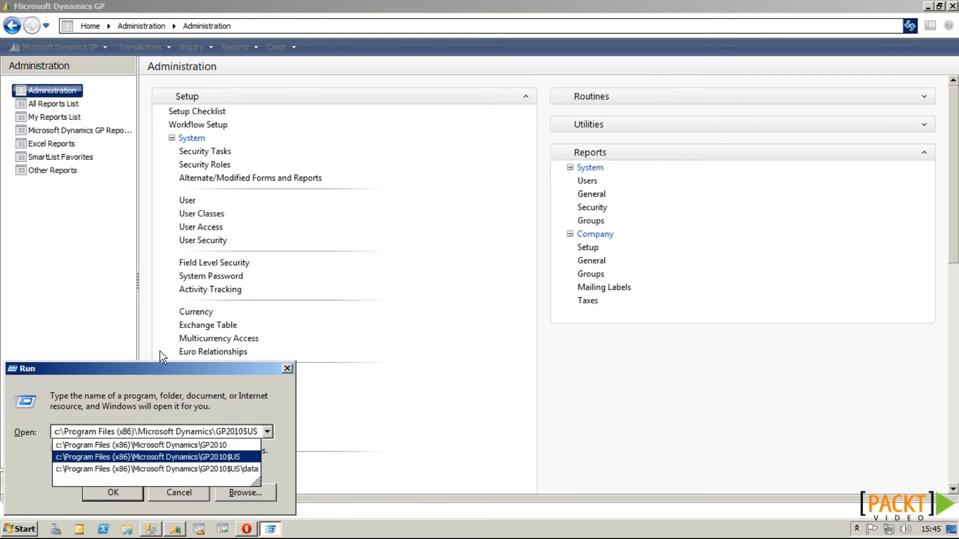
{"action": "key", "text": "Return"}
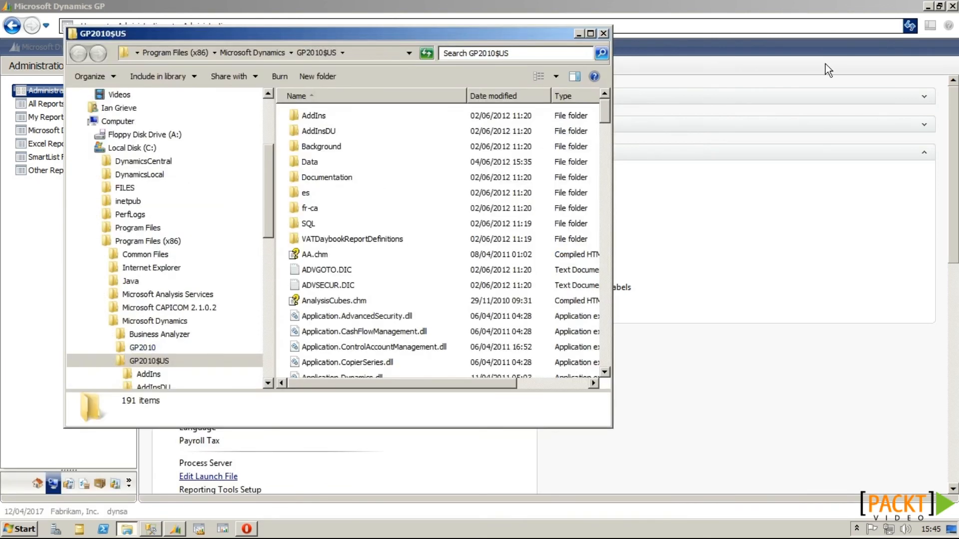
{"action": "left_click", "coordinate": [953, 6]}
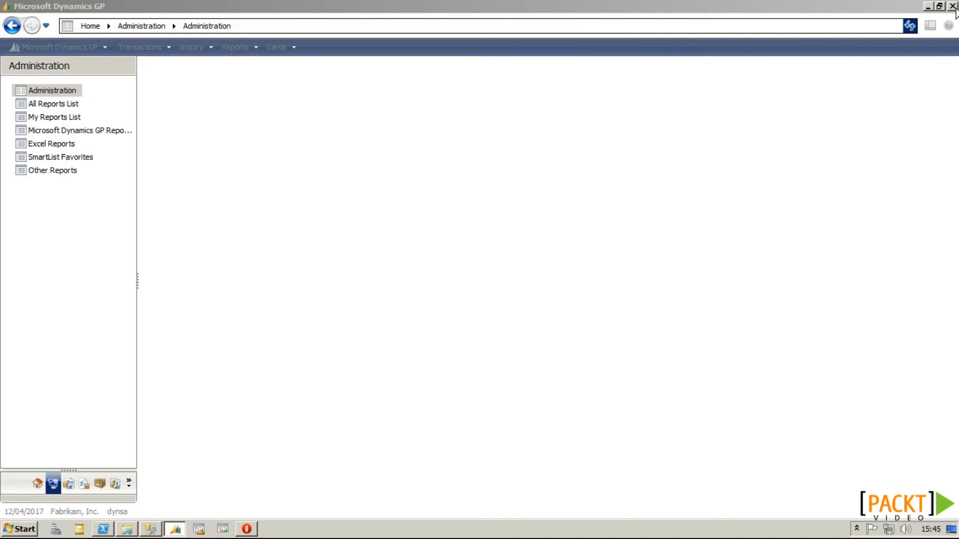
{"action": "left_click", "coordinate": [127, 531]}
{"action": "scroll", "coordinate": [386, 351], "scroll_direction": "down", "scroll_amount": 12}
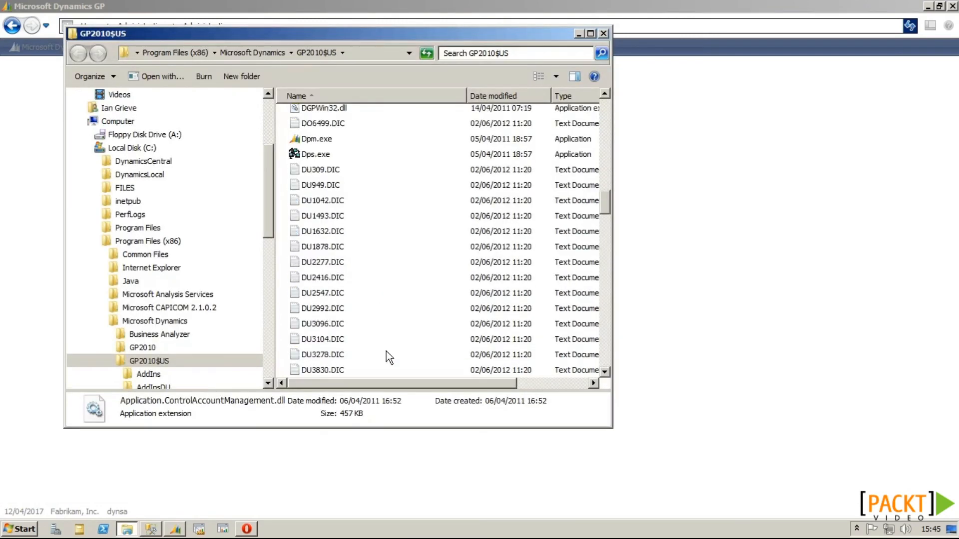
{"action": "scroll", "coordinate": [386, 351], "scroll_direction": "down", "scroll_amount": 6}
Step: Open DYNAMICS.SET in Notepad without making Notepad the default for SET files
{"action": "left_click", "coordinate": [319, 234]}
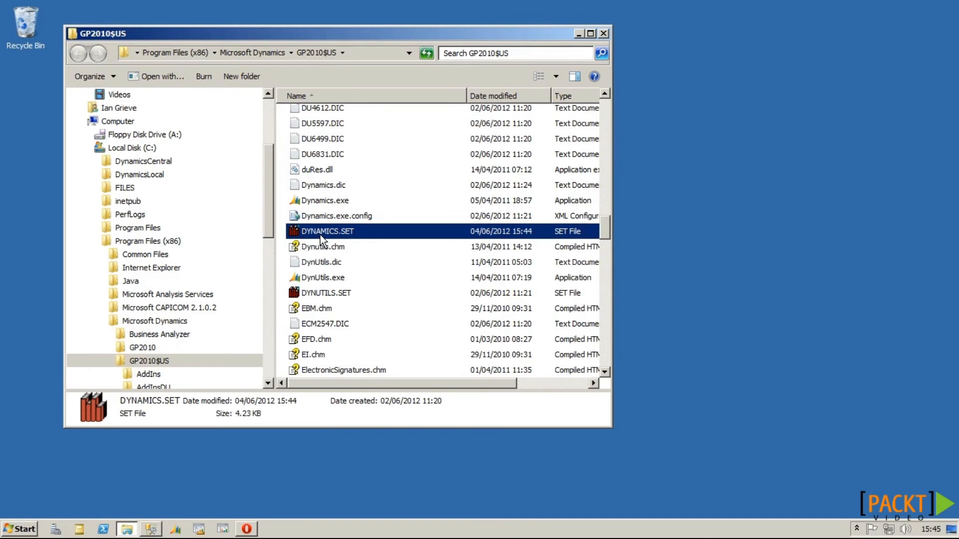
{"action": "right_click", "coordinate": [331, 233]}
{"action": "left_click", "coordinate": [345, 240]}
{"action": "left_click", "coordinate": [368, 301]}
{"action": "left_click", "coordinate": [507, 333]}
{"action": "left_click", "coordinate": [326, 359]}
{"action": "left_click", "coordinate": [589, 402]}
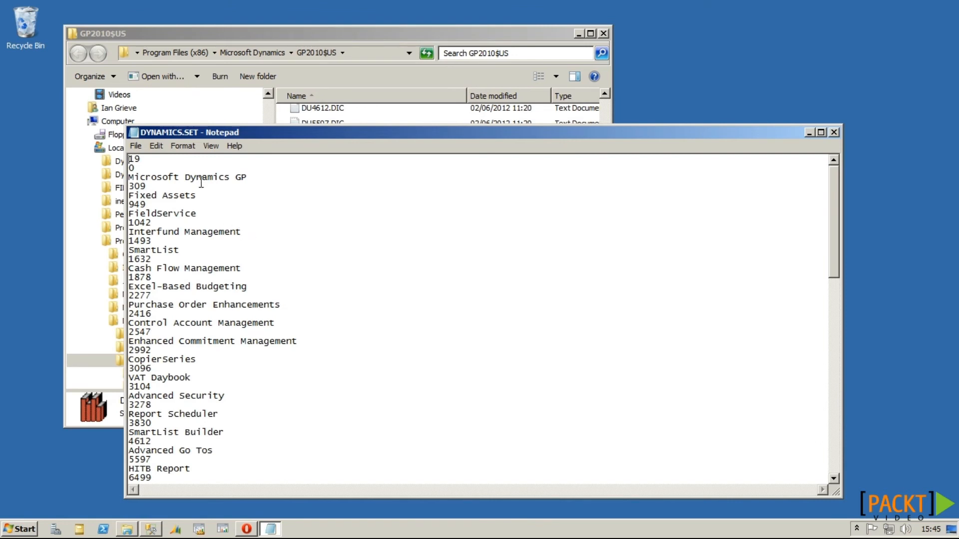
{"action": "scroll", "coordinate": [200, 184], "scroll_direction": "down", "scroll_amount": 11}
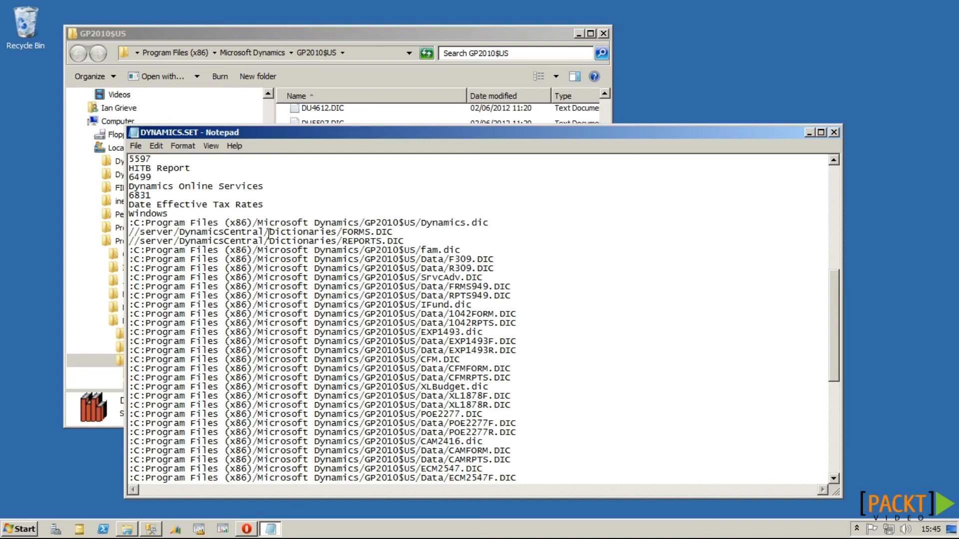
Step: Replace All occurrences of the local Data path with //server/DynamicsCentral/Dictionaries/
{"action": "left_click_drag", "start_coordinate": [422, 241], "coordinate": [114, 232]}
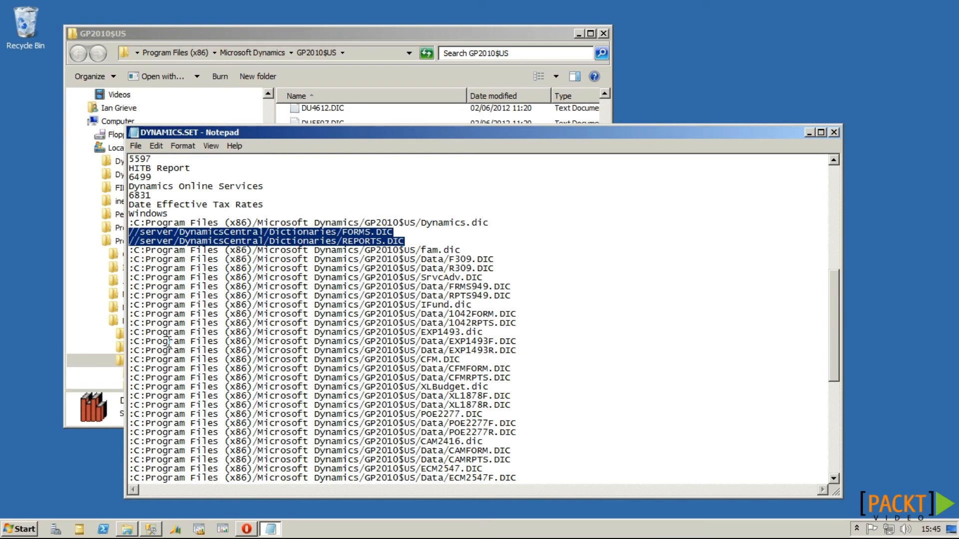
{"action": "left_click", "coordinate": [353, 244]}
{"action": "left_click_drag", "start_coordinate": [451, 259], "coordinate": [107, 262]}
{"action": "key", "text": "ctrl+c"}
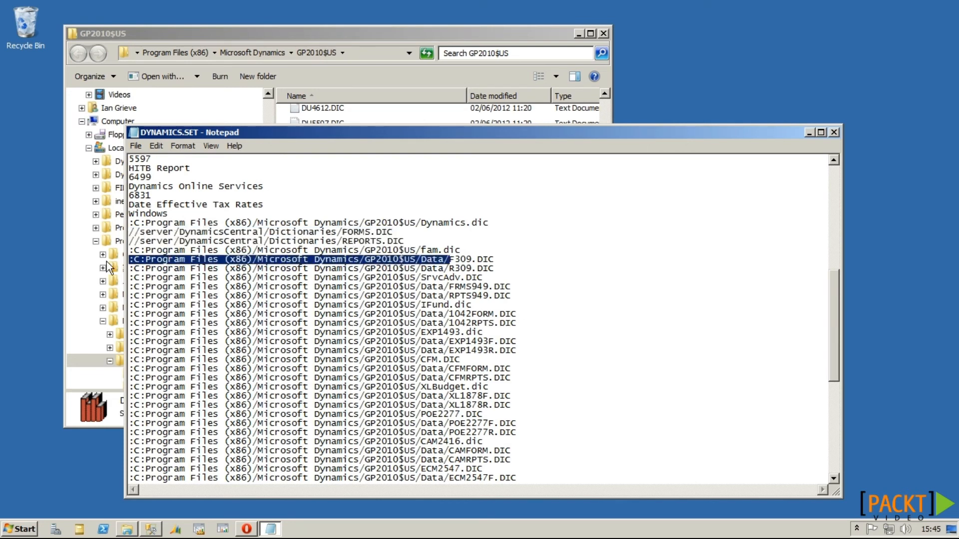
{"action": "key", "text": "ctrl+h"}
{"action": "key", "text": "ctrl+v"}
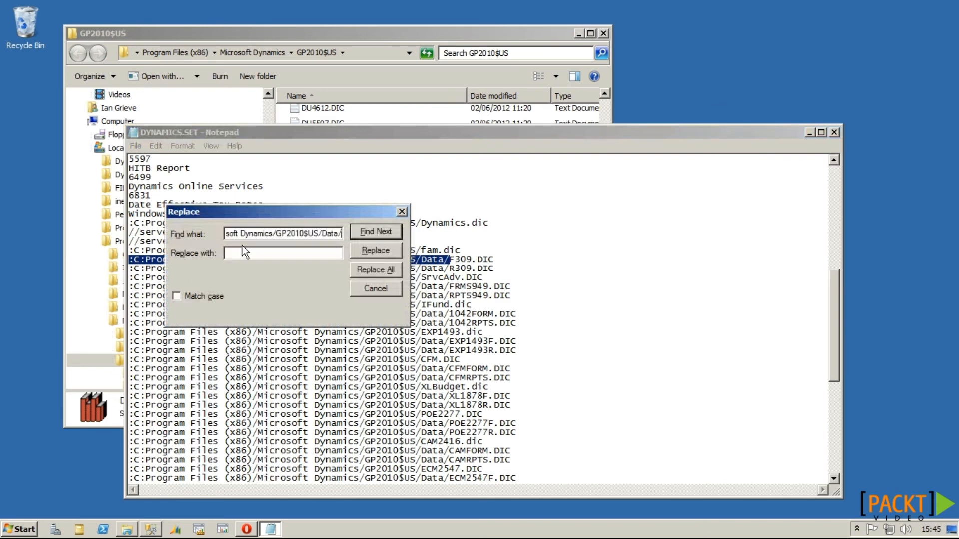
{"action": "left_click_drag", "start_coordinate": [274, 218], "coordinate": [288, 288]}
{"action": "left_click_drag", "start_coordinate": [343, 242], "coordinate": [118, 239]}
{"action": "key", "text": "ctrl+c"}
{"action": "left_click", "coordinate": [272, 322]}
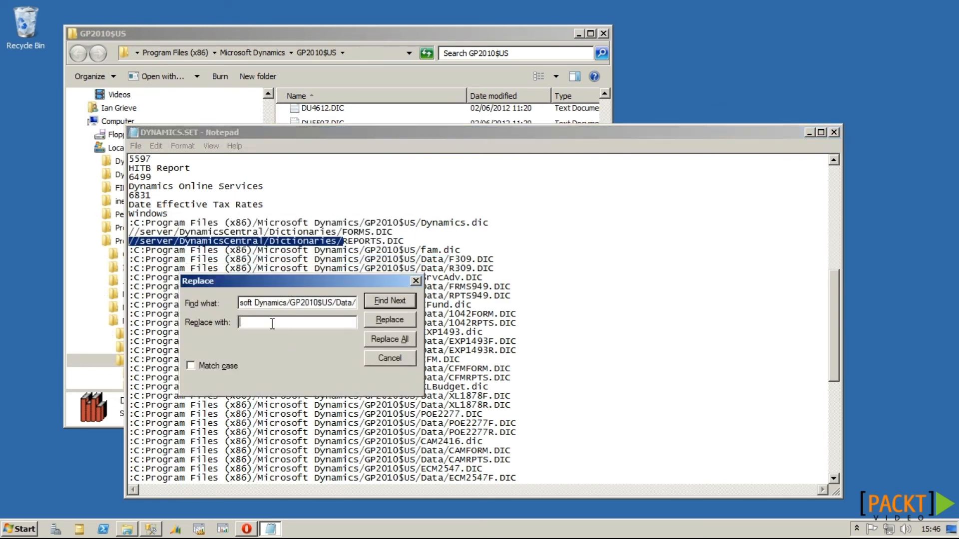
{"action": "key", "text": "ctrl+v"}
{"action": "left_click", "coordinate": [369, 340]}
{"action": "left_click", "coordinate": [377, 358]}
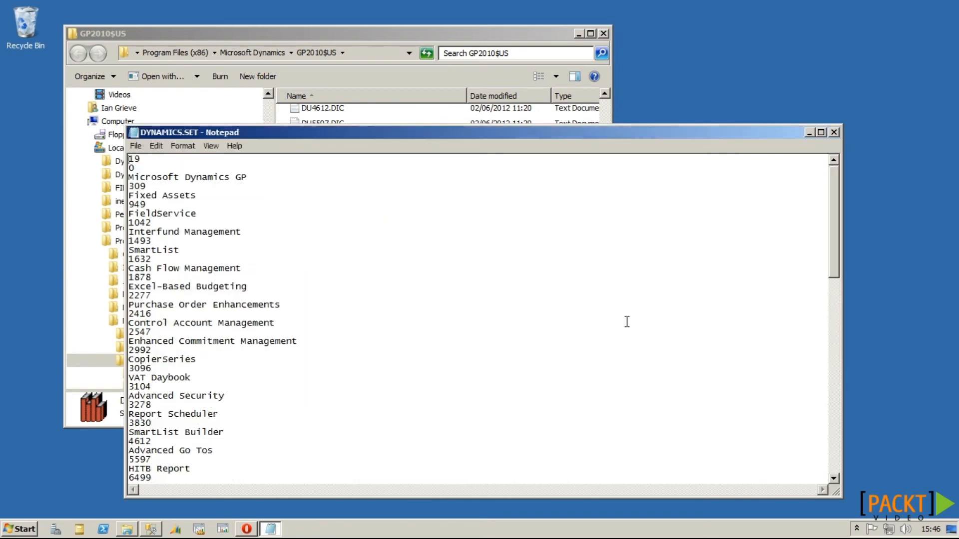
Step: Close Notepad, saving the changes to DYNAMICS.SET
{"action": "left_click_drag", "start_coordinate": [835, 250], "coordinate": [825, 449]}
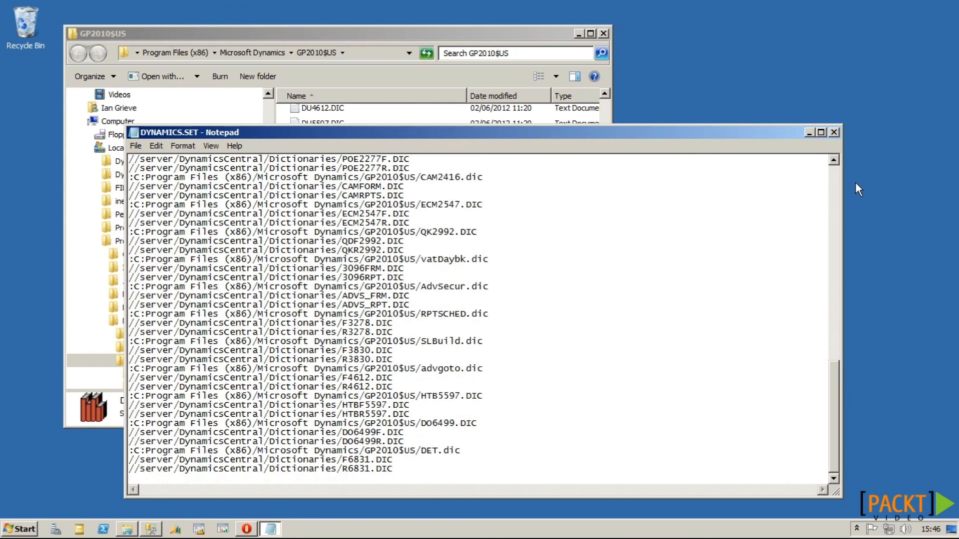
{"action": "left_click", "coordinate": [834, 132]}
{"action": "left_click", "coordinate": [581, 274]}
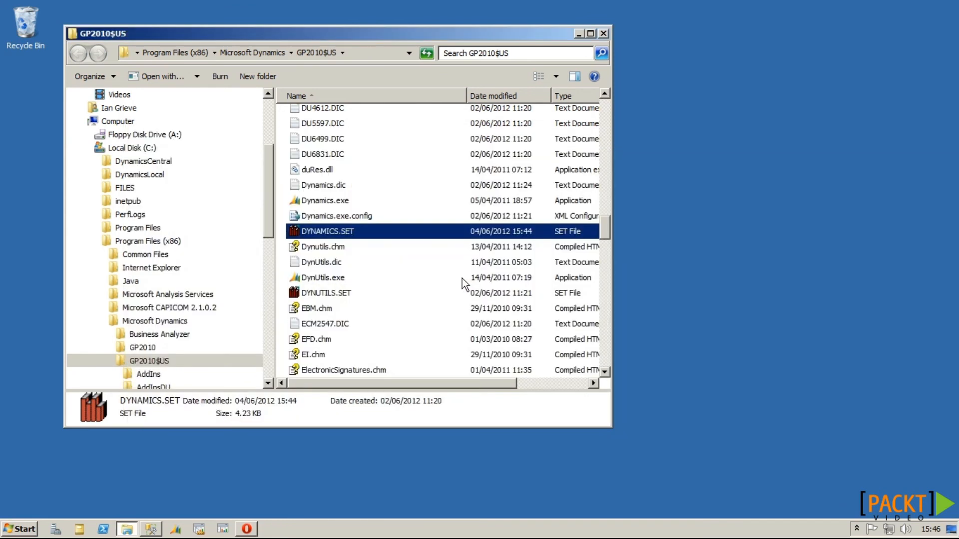
{"action": "left_click", "coordinate": [174, 529]}
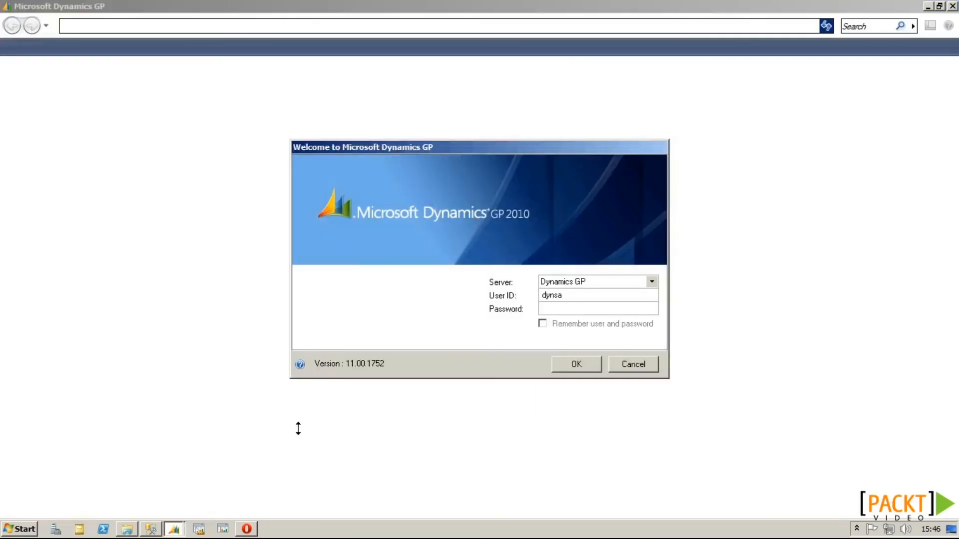
Step: Sign in with the password, choose Fabrikam, Inc., and dismiss the sample company warning
{"action": "left_click", "coordinate": [564, 309]}
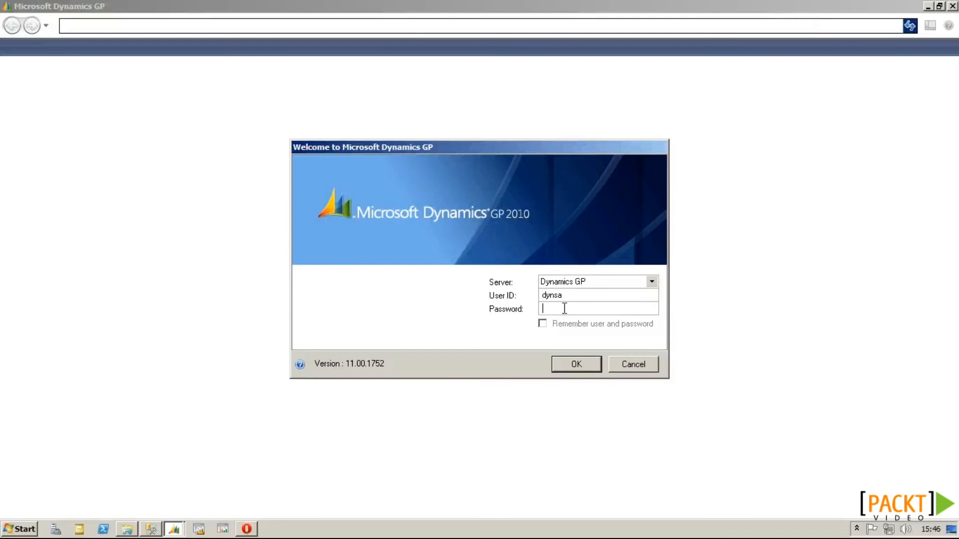
{"action": "type", "text": "••••••"}
{"action": "key", "text": "Return"}
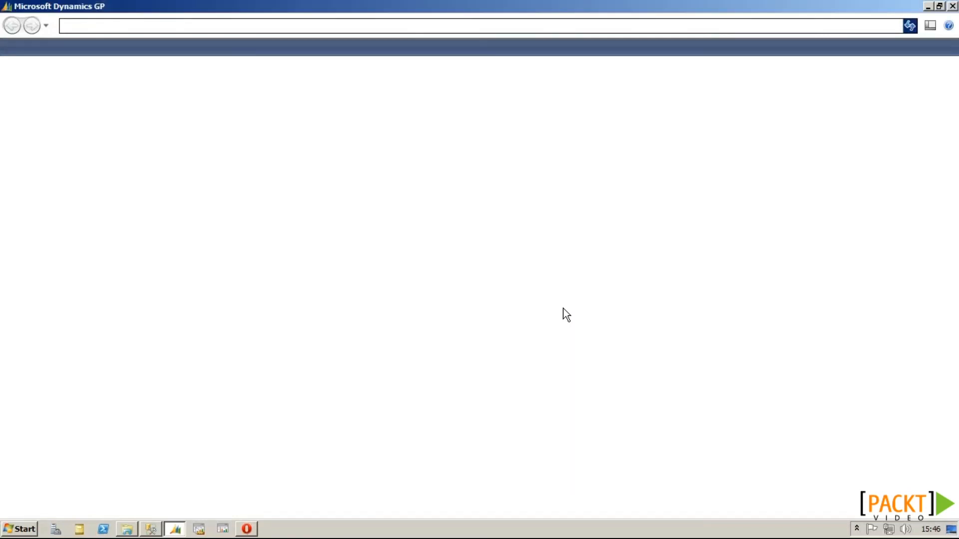
{"action": "key", "text": "alt+Down"}
{"action": "key", "text": "Down"}
{"action": "key", "text": "Return"}
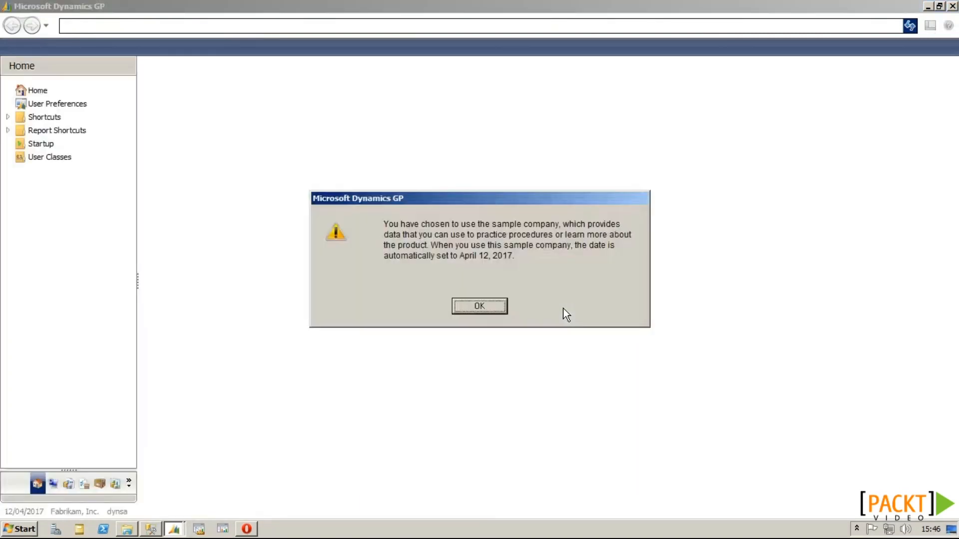
{"action": "key", "text": "Return"}
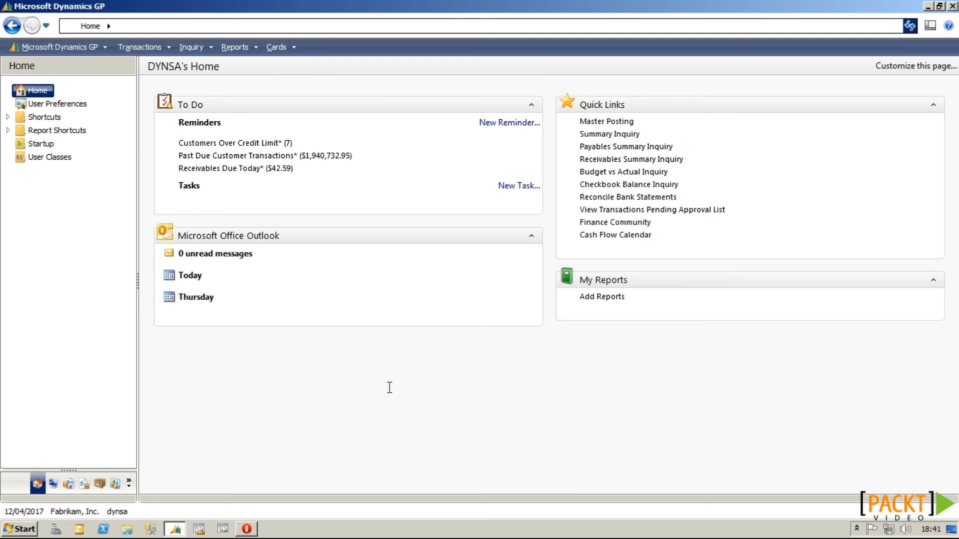
Step: In Administration's Client Updates setup, name the update Hotfix 2012 and mark it for next use
{"action": "left_click", "coordinate": [54, 483]}
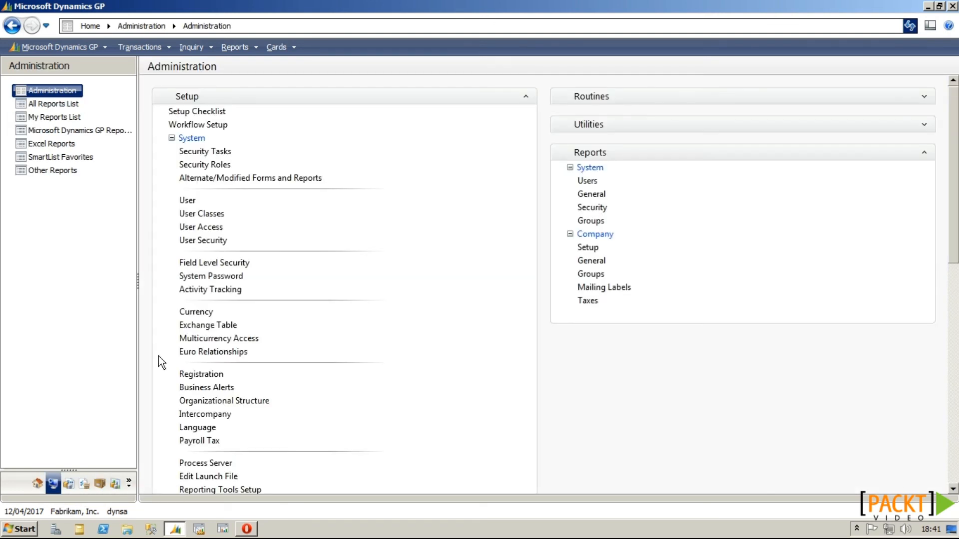
{"action": "scroll", "coordinate": [198, 138], "scroll_direction": "down", "scroll_amount": 2}
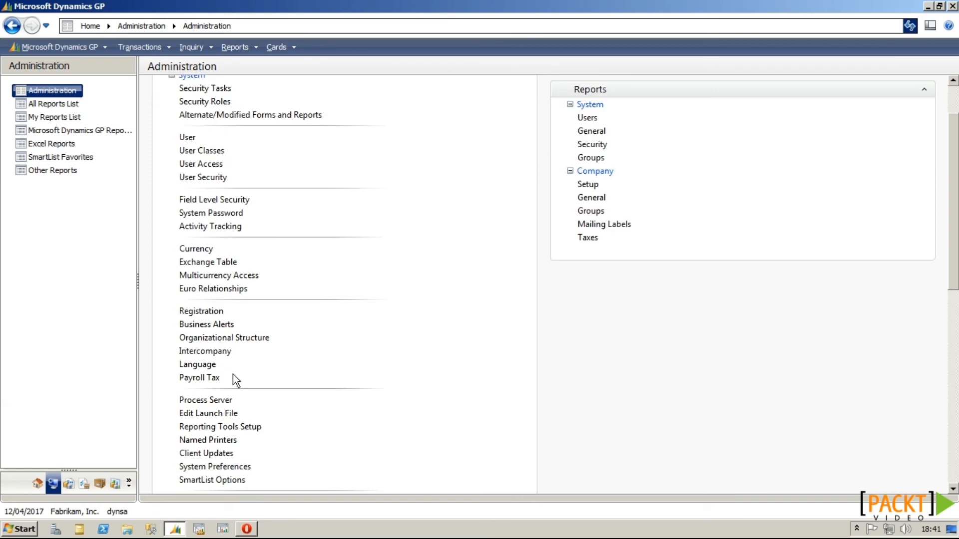
{"action": "left_click", "coordinate": [222, 454]}
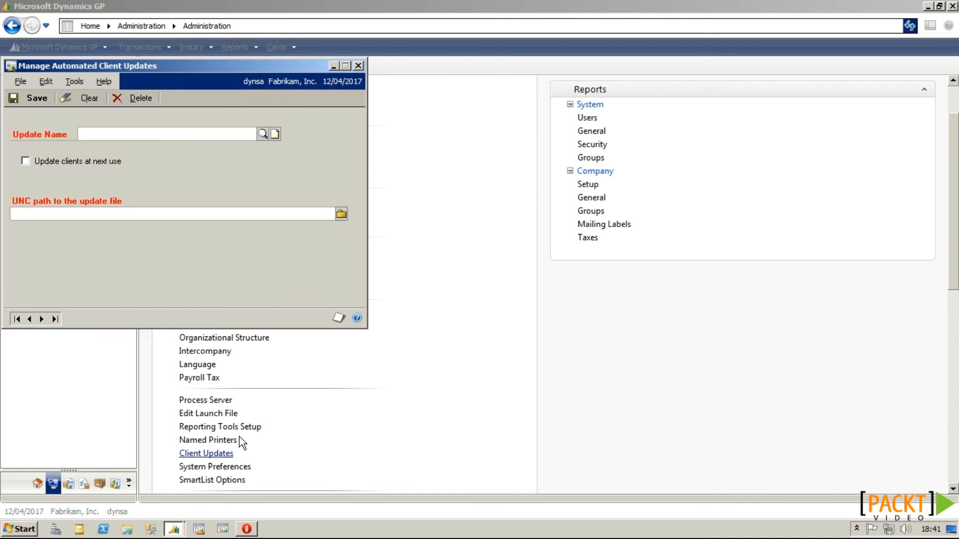
{"action": "left_click", "coordinate": [92, 137]}
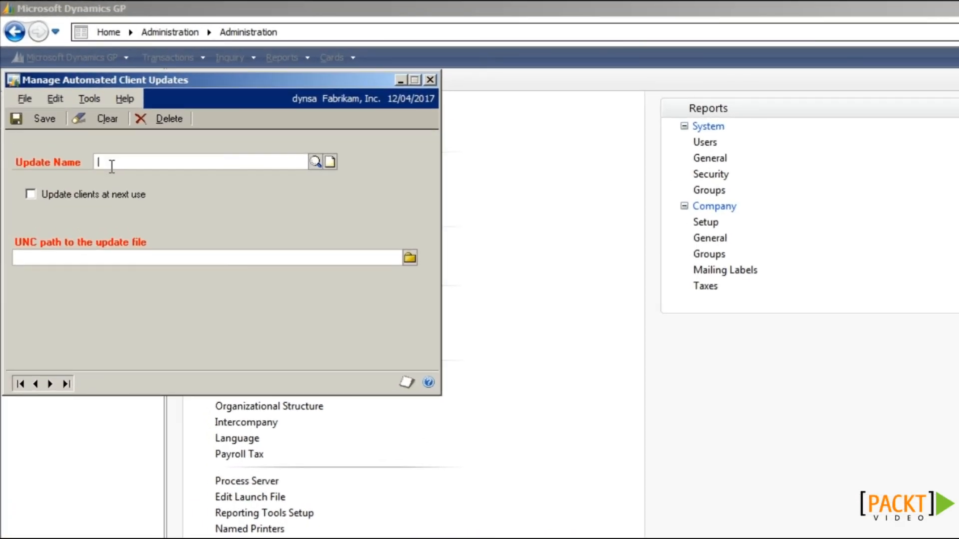
{"action": "type", "text": "Hotfix 2012"}
{"action": "key", "text": "Tab"}
Step: Point the update at MicrosoftDynamicsGP11-KB2682502-ENU.msp in the KB2682502 folder and save it
{"action": "left_click", "coordinate": [409, 257]}
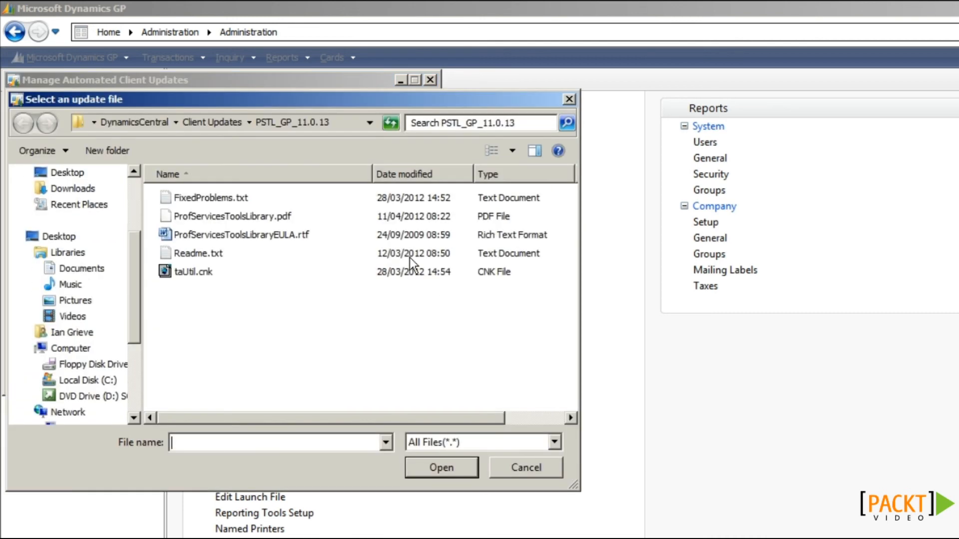
{"action": "left_click", "coordinate": [104, 380]}
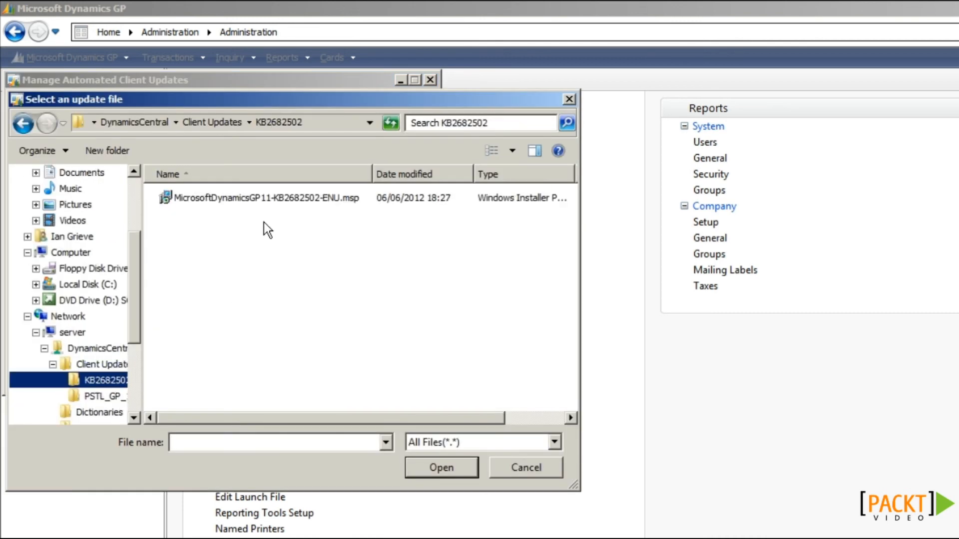
{"action": "left_click", "coordinate": [265, 199]}
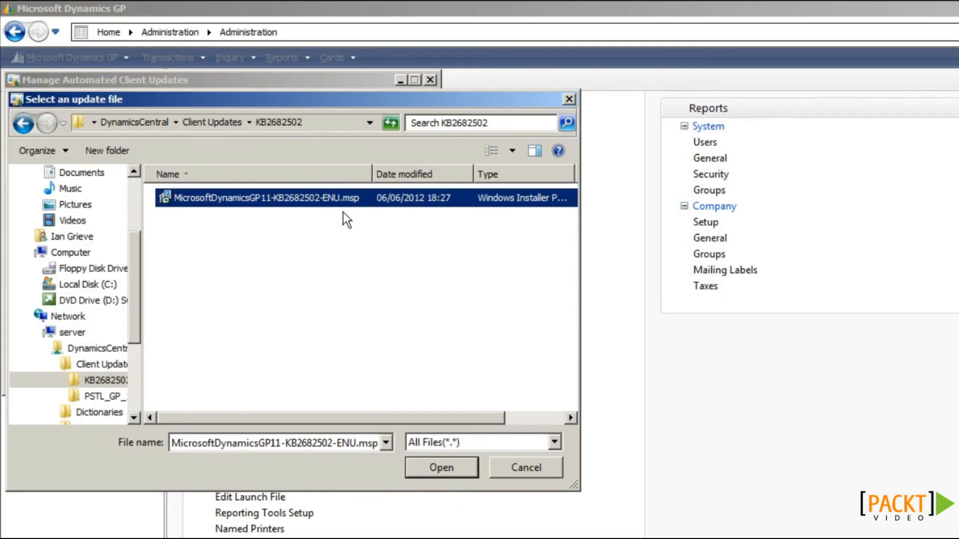
{"action": "left_click", "coordinate": [432, 469]}
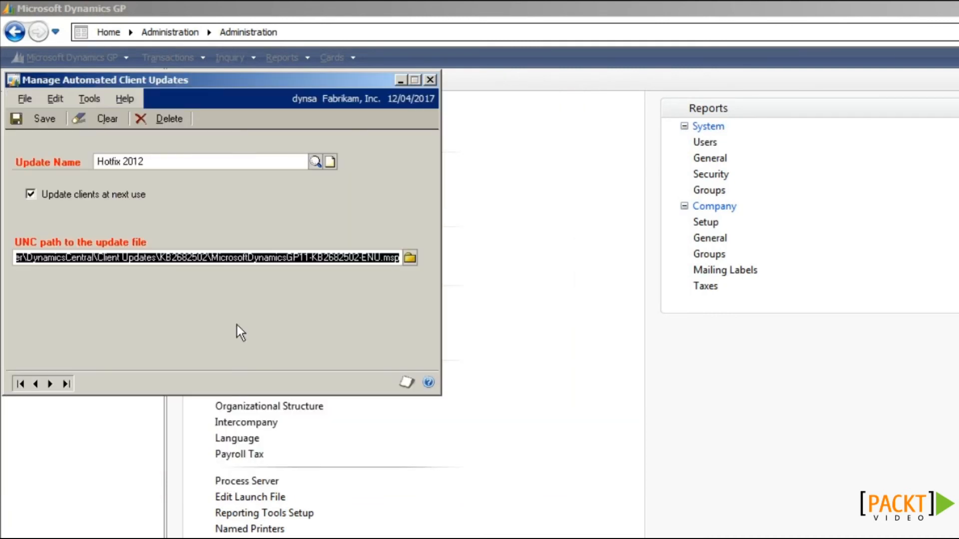
{"action": "left_click", "coordinate": [52, 124]}
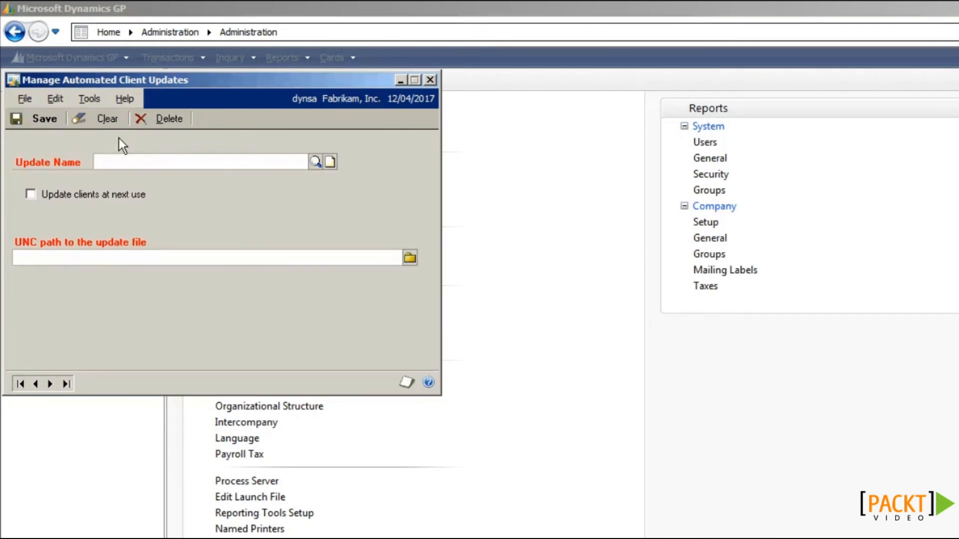
Step: Load the PSTL update, untick Update clients at next use, delete it, and close the window
{"action": "left_click", "coordinate": [315, 163]}
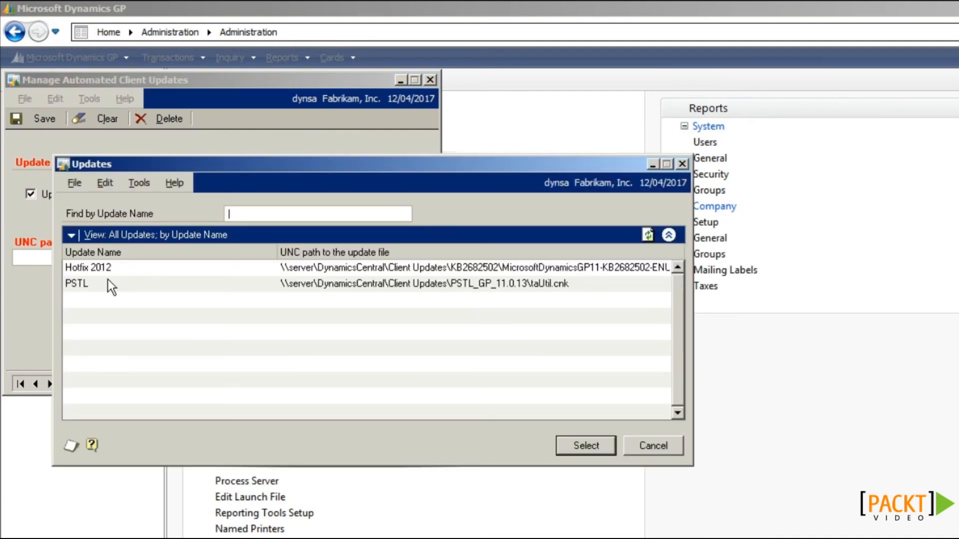
{"action": "left_click", "coordinate": [85, 285]}
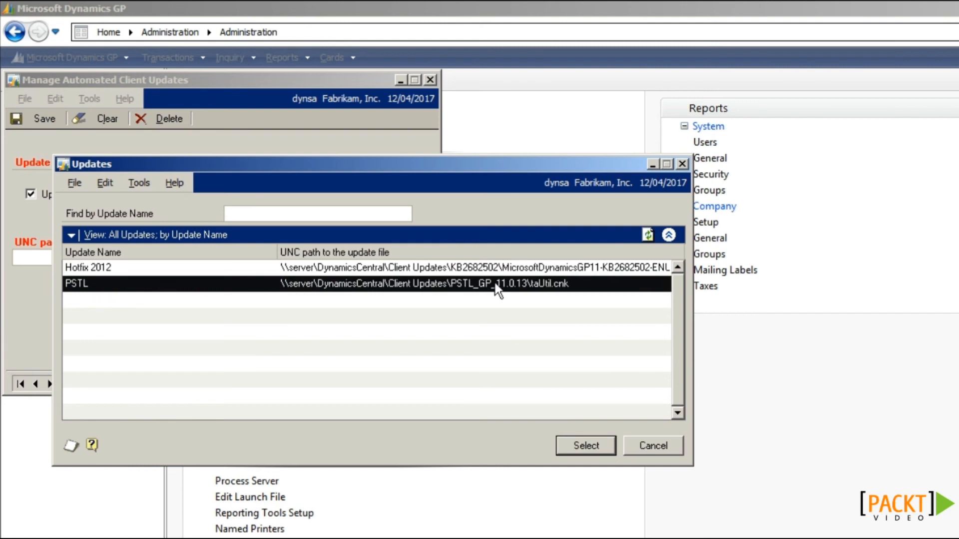
{"action": "left_click", "coordinate": [574, 446]}
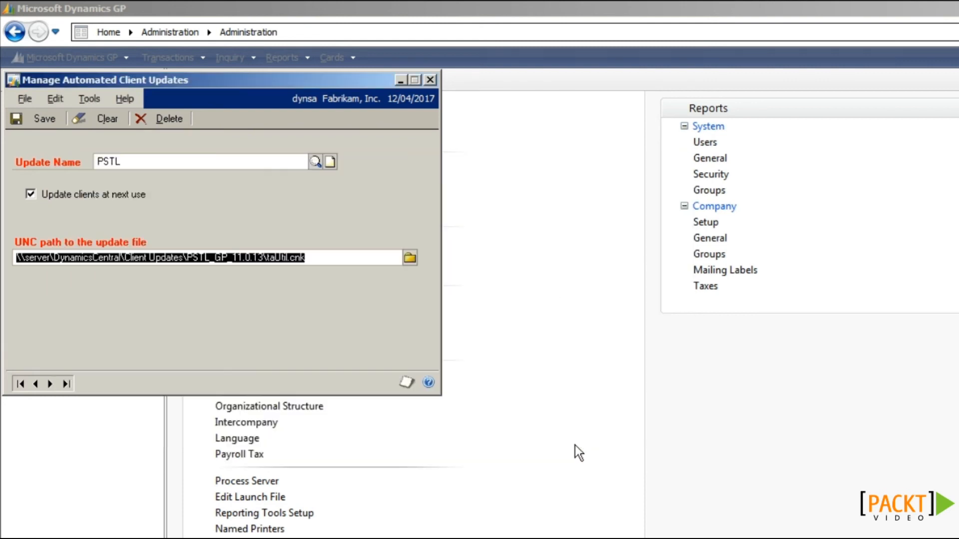
{"action": "left_click", "coordinate": [31, 195]}
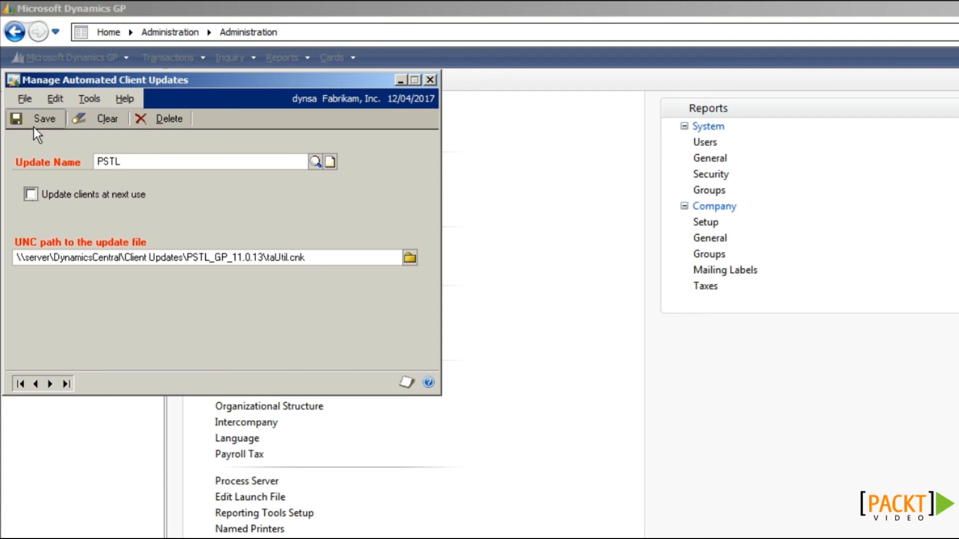
{"action": "left_click", "coordinate": [156, 122]}
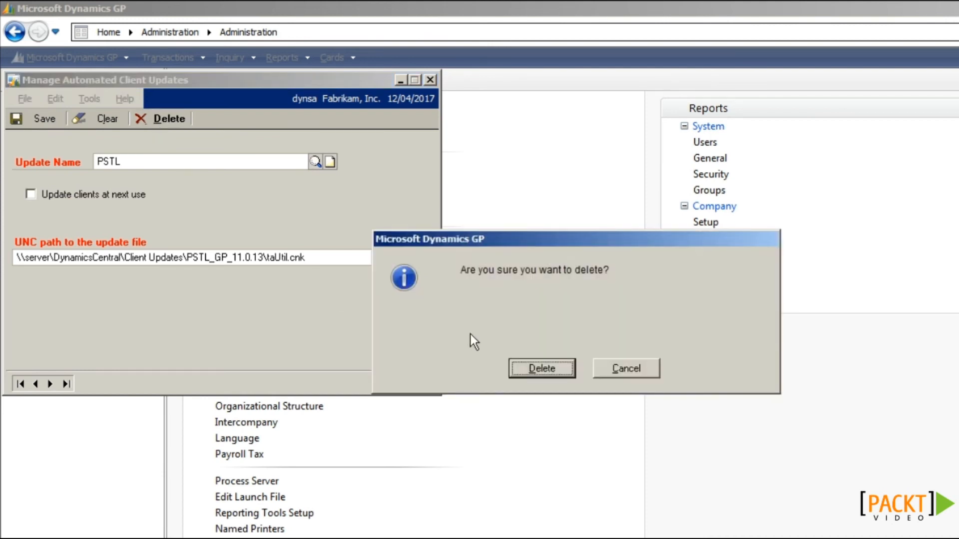
{"action": "left_click", "coordinate": [548, 370]}
{"action": "left_click", "coordinate": [363, 66]}
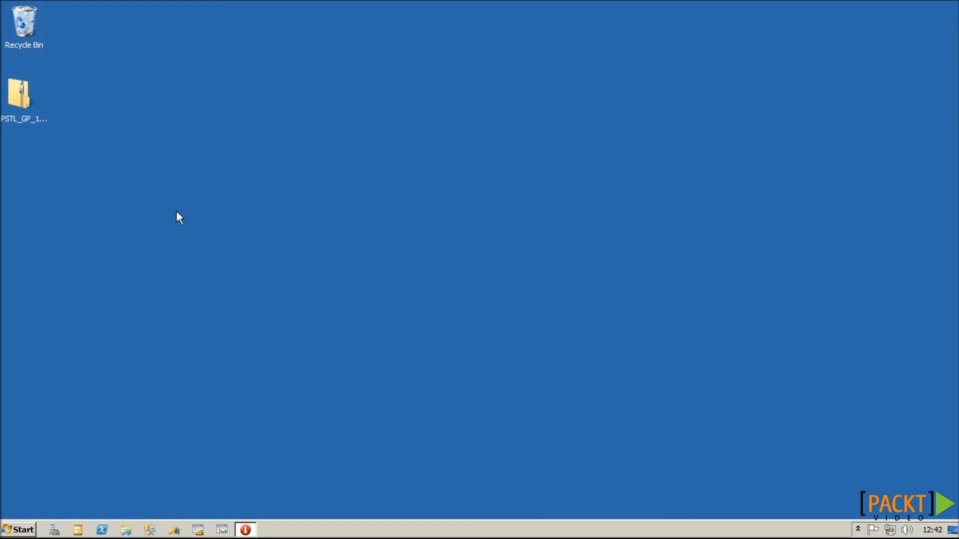
Step: Extract the PSTL_GP_11.0.13 folder from the zip onto the desktop and open it
{"action": "left_click", "coordinate": [27, 102]}
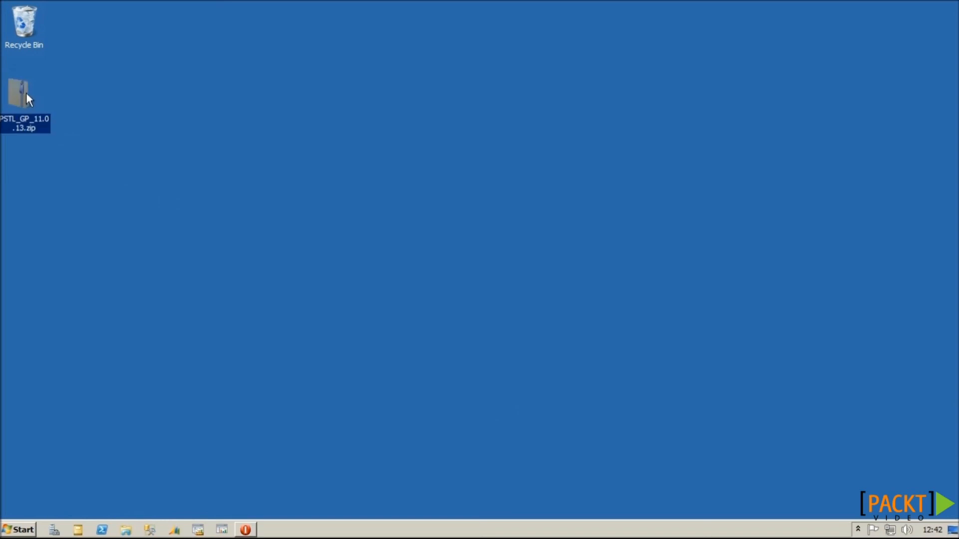
{"action": "double_click", "coordinate": [27, 93]}
{"action": "left_click", "coordinate": [349, 164]}
{"action": "left_click_drag", "start_coordinate": [345, 166], "coordinate": [40, 158]}
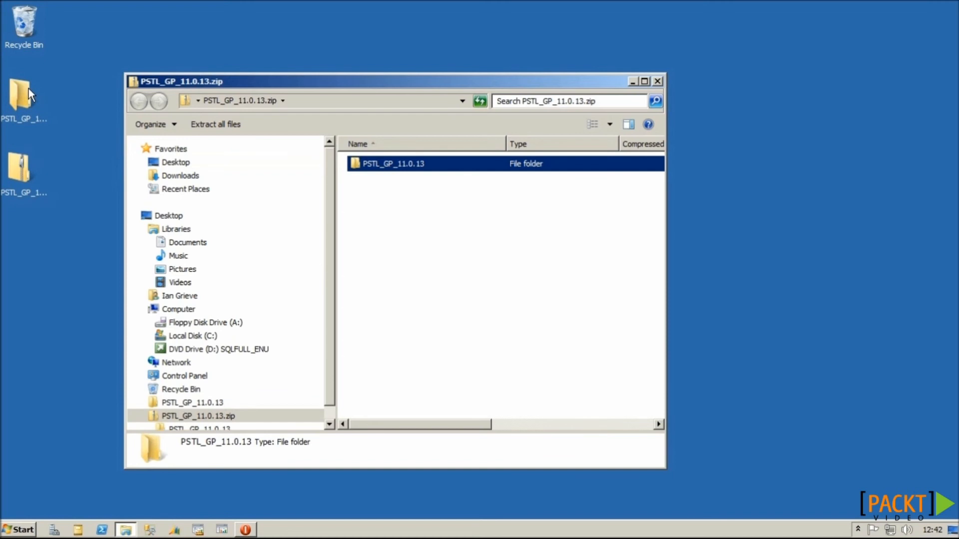
{"action": "double_click", "coordinate": [29, 88]}
Step: Read Readme.txt for the registration key, then select taUtil.cnk for copying
{"action": "left_click", "coordinate": [402, 180]}
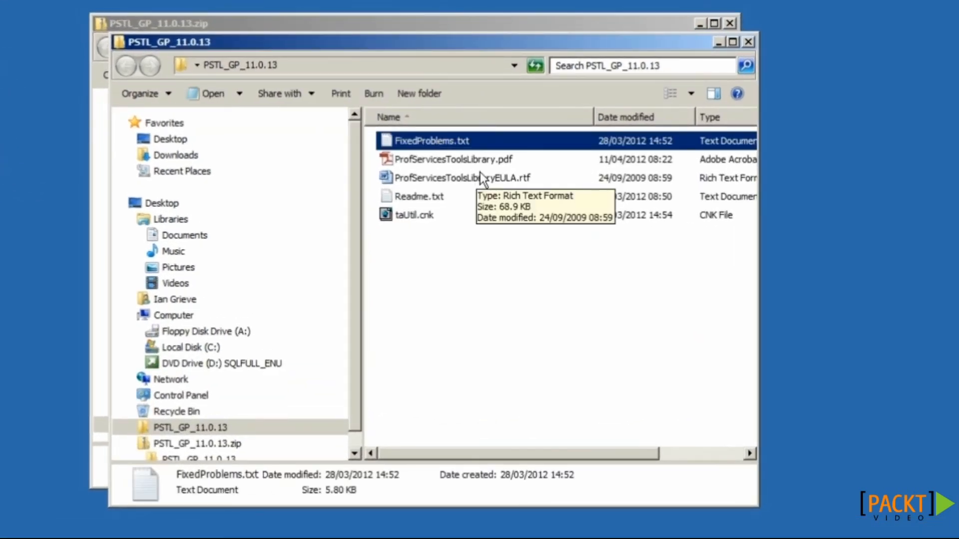
{"action": "left_click", "coordinate": [463, 161]}
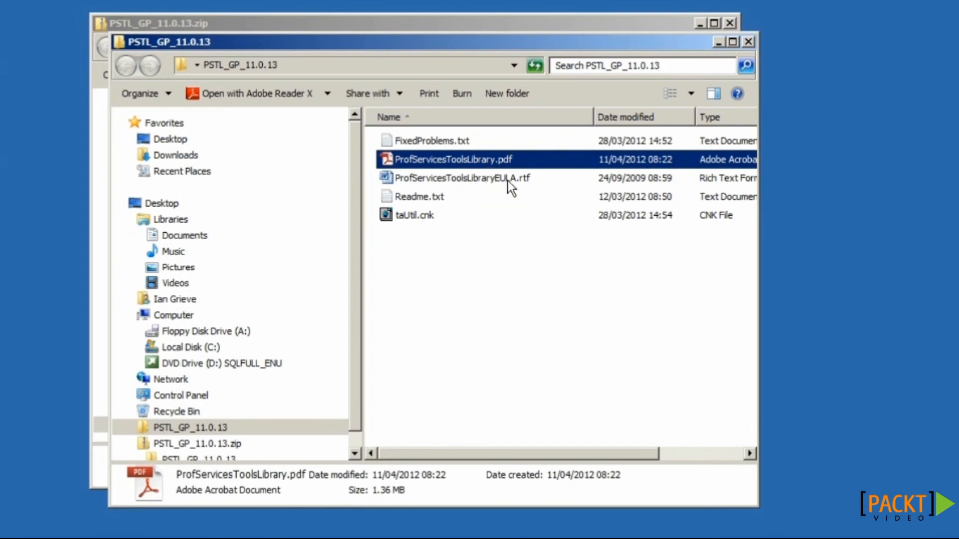
{"action": "left_click", "coordinate": [437, 195]}
{"action": "double_click", "coordinate": [436, 196]}
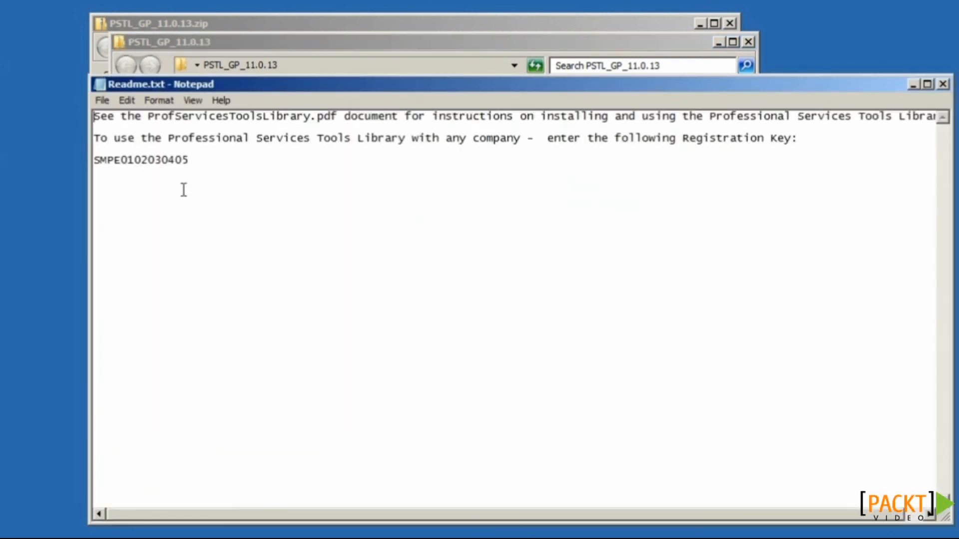
{"action": "left_click", "coordinate": [942, 85]}
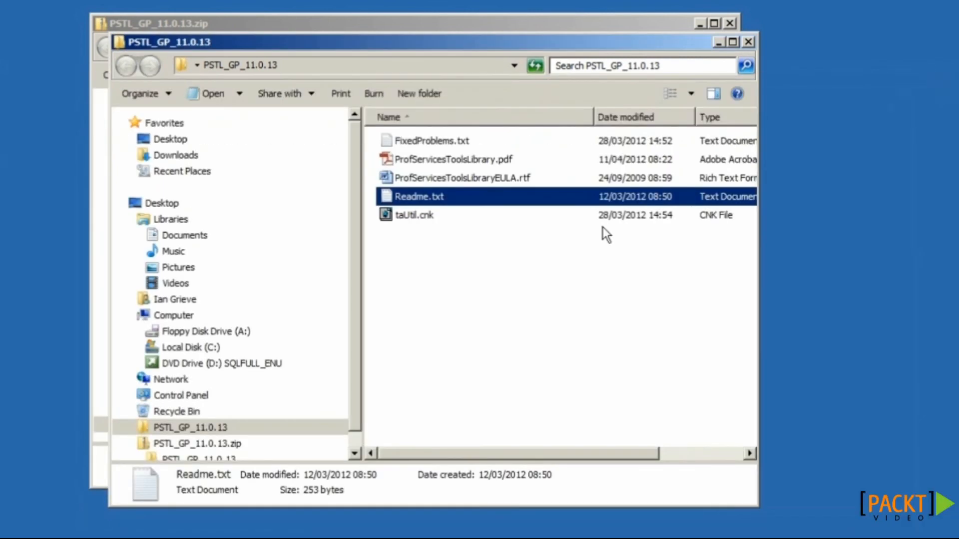
{"action": "left_click", "coordinate": [409, 219]}
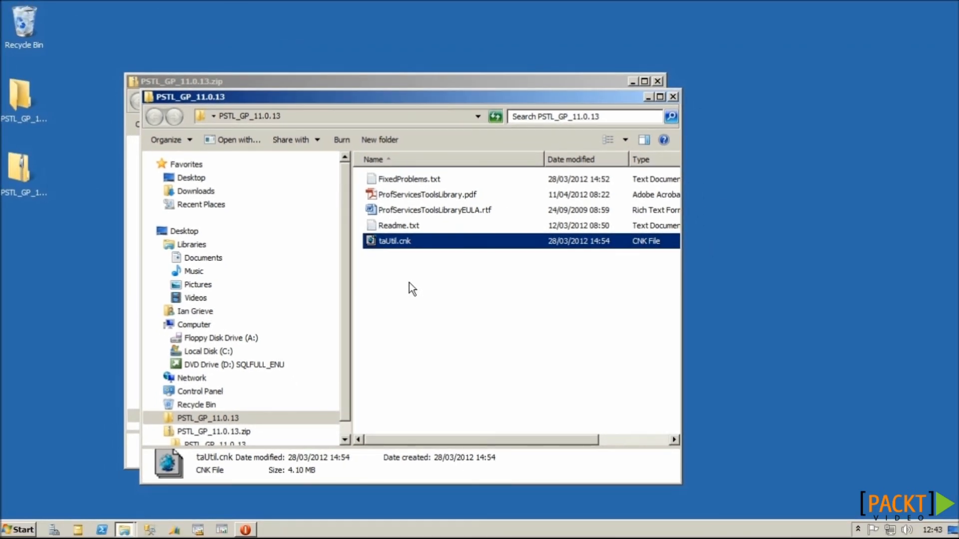
Step: Paste taUtil.cnk into the GP2010$US install folder, start Dynamics GP, and include the new code
{"action": "key", "text": "super+r"}
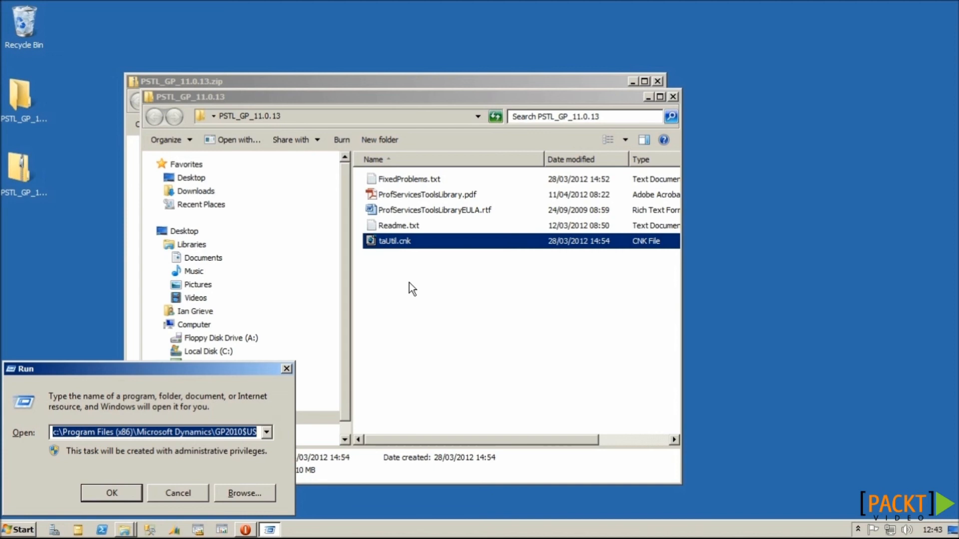
{"action": "key", "text": "Return"}
{"action": "left_click", "coordinate": [514, 354]}
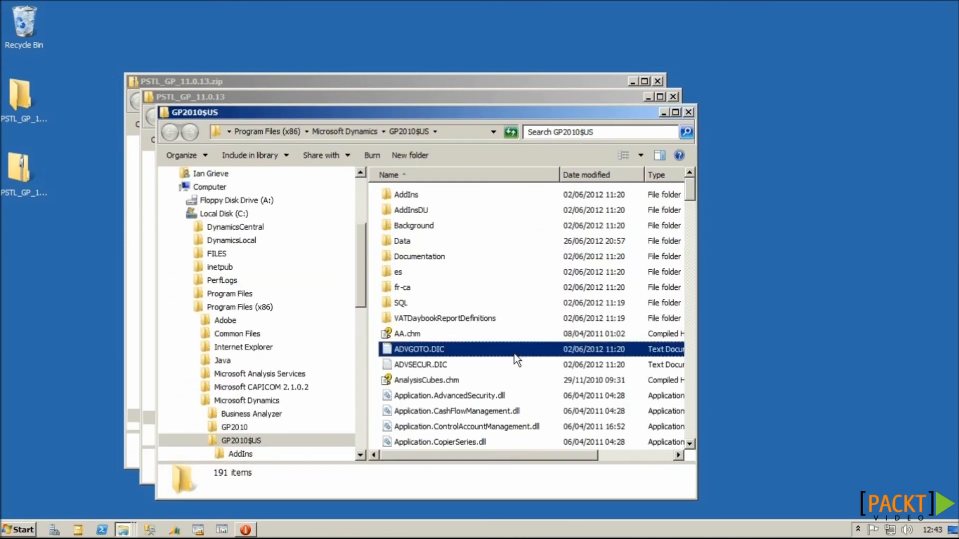
{"action": "key", "text": "t"}
{"action": "key", "text": "Return"}
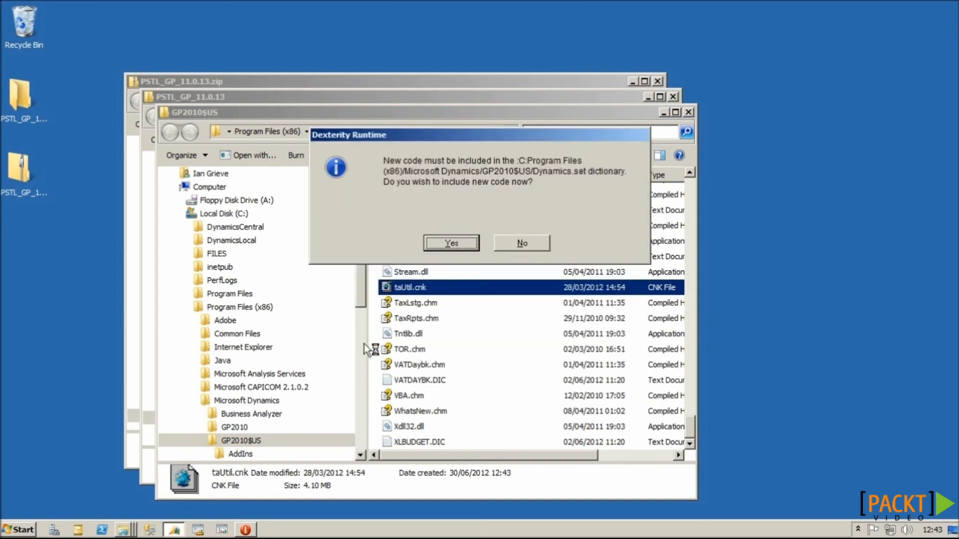
{"action": "left_click", "coordinate": [440, 244]}
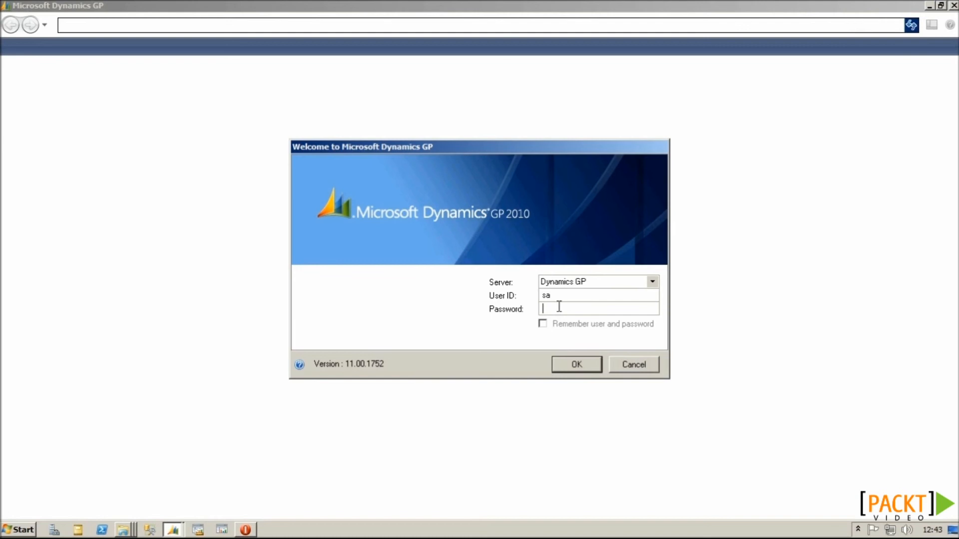
Step: Log in as sa with the password, dismiss the failed-login warning, and accept the date message for Fabrikam, Inc
{"action": "type", "text": "••••••••••"}
{"action": "key", "text": "Return"}
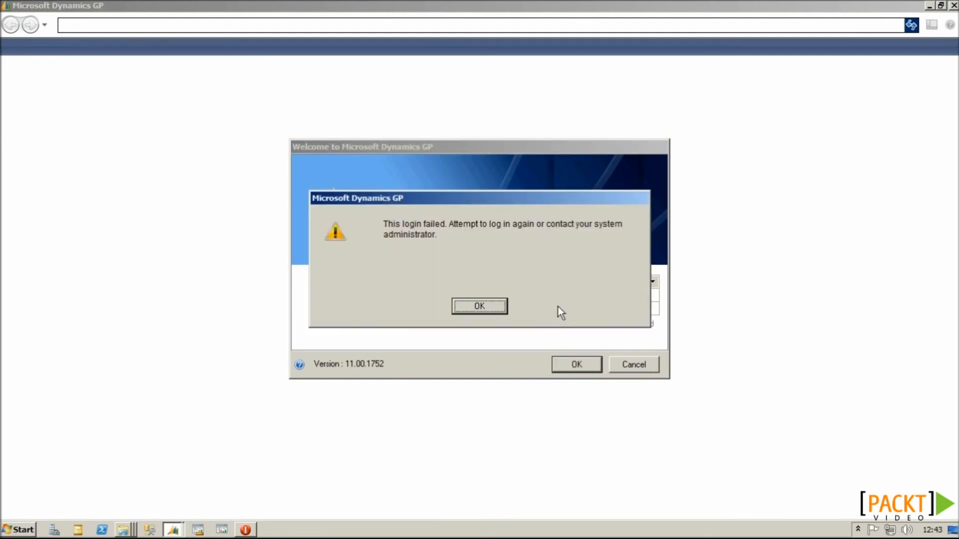
{"action": "key", "text": "Return"}
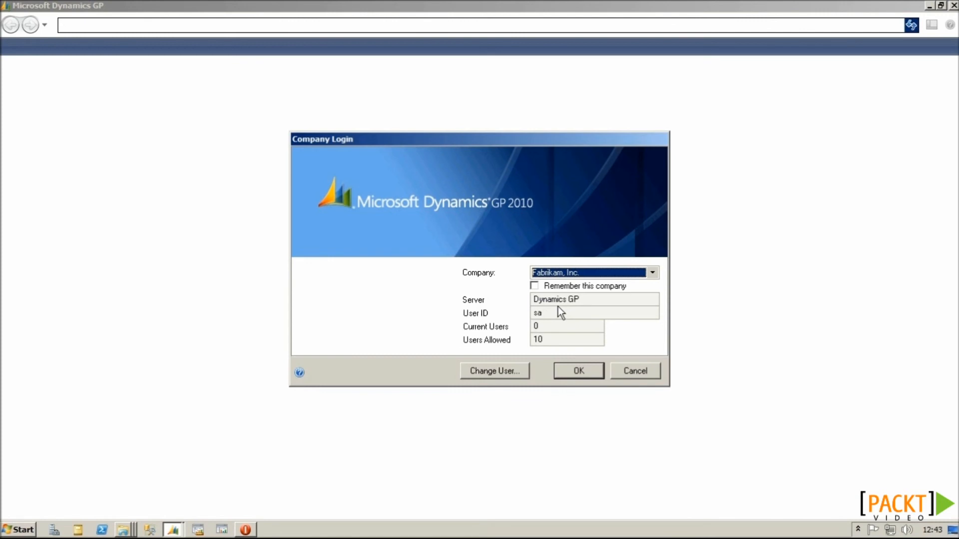
{"action": "key", "text": "Return"}
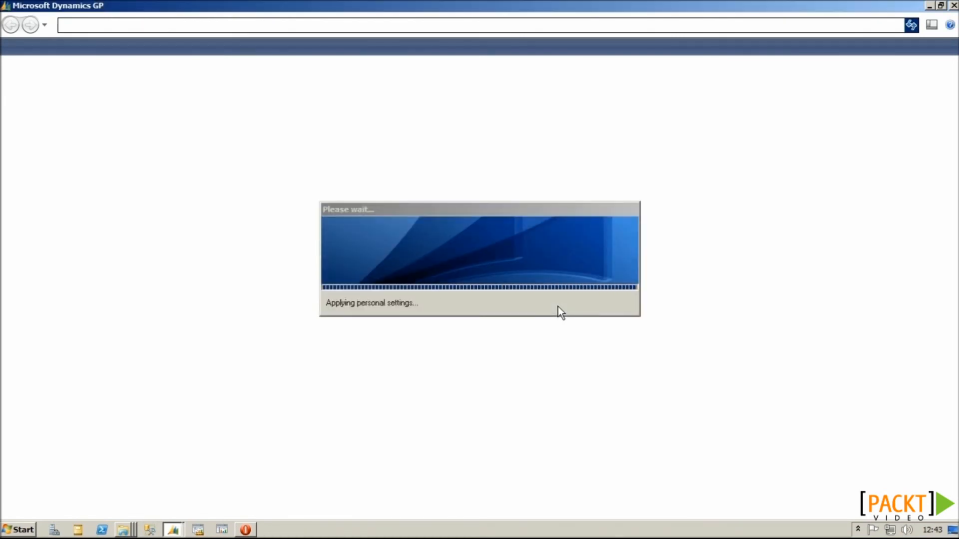
{"action": "key", "text": "Return"}
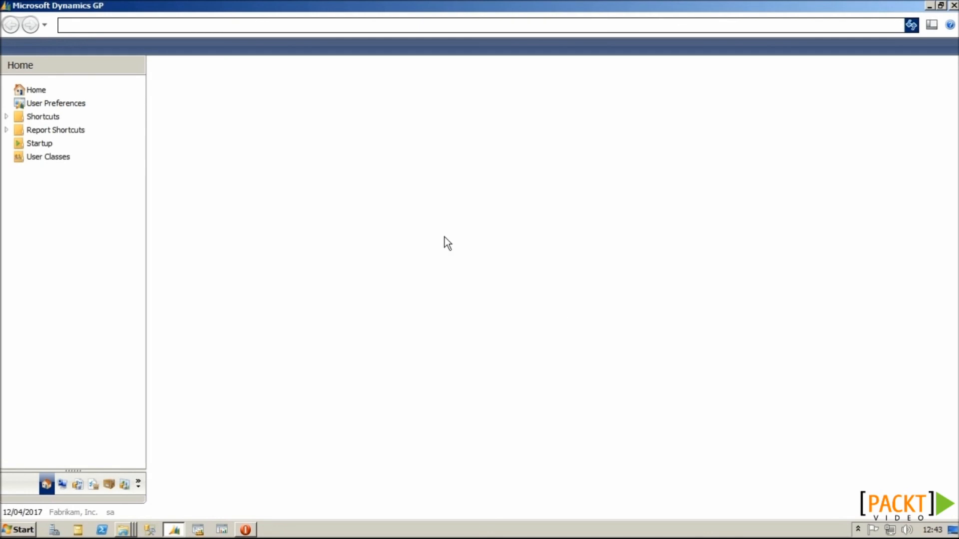
Step: Add a Home shortcut to Technical Service Tools > Project > Professional Services Tools Library
{"action": "right_click", "coordinate": [49, 196]}
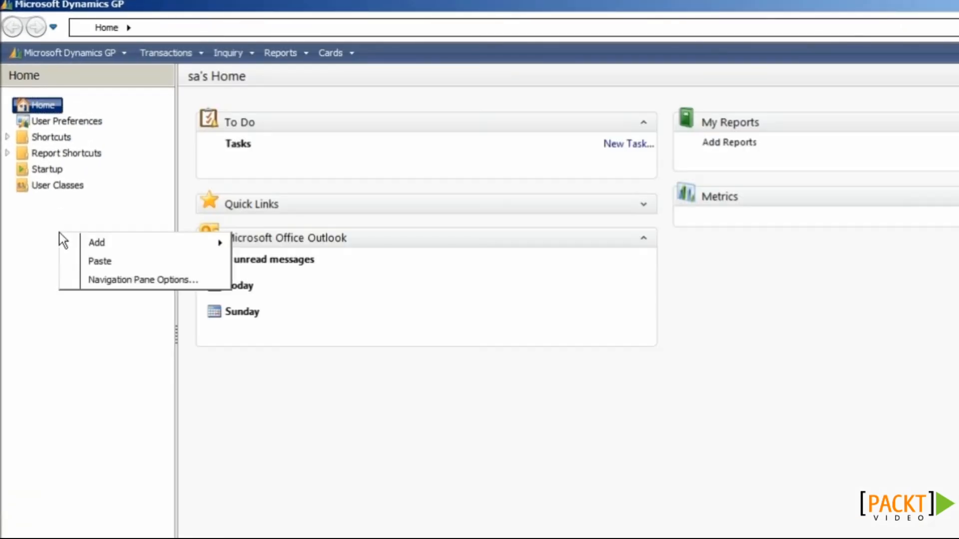
{"action": "mouse_move", "coordinate": [95, 242]}
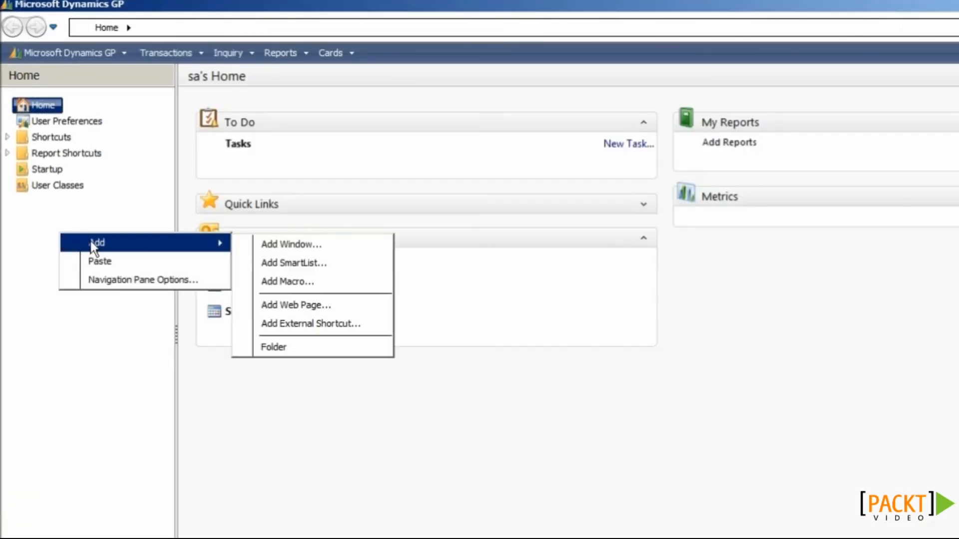
{"action": "left_click", "coordinate": [261, 245]}
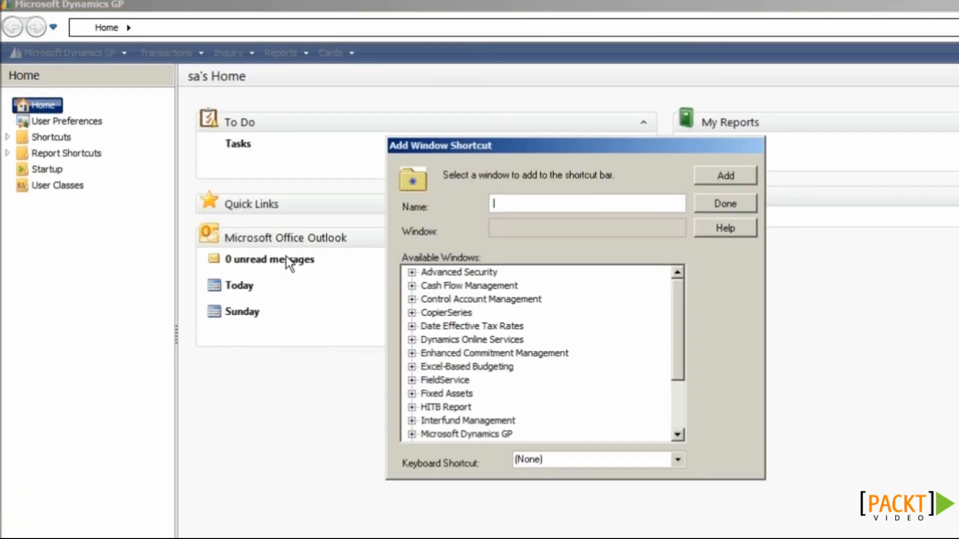
{"action": "left_click", "coordinate": [683, 398]}
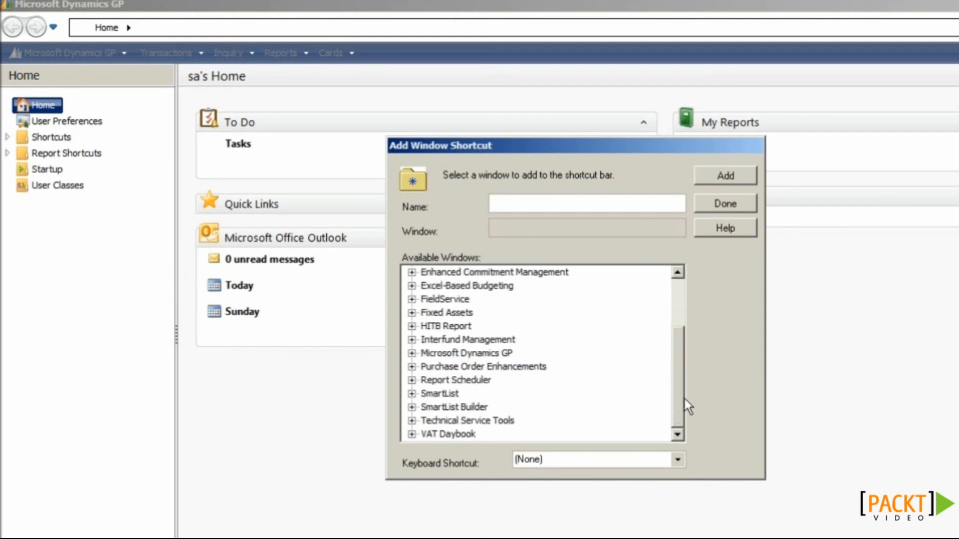
{"action": "left_click", "coordinate": [411, 420]}
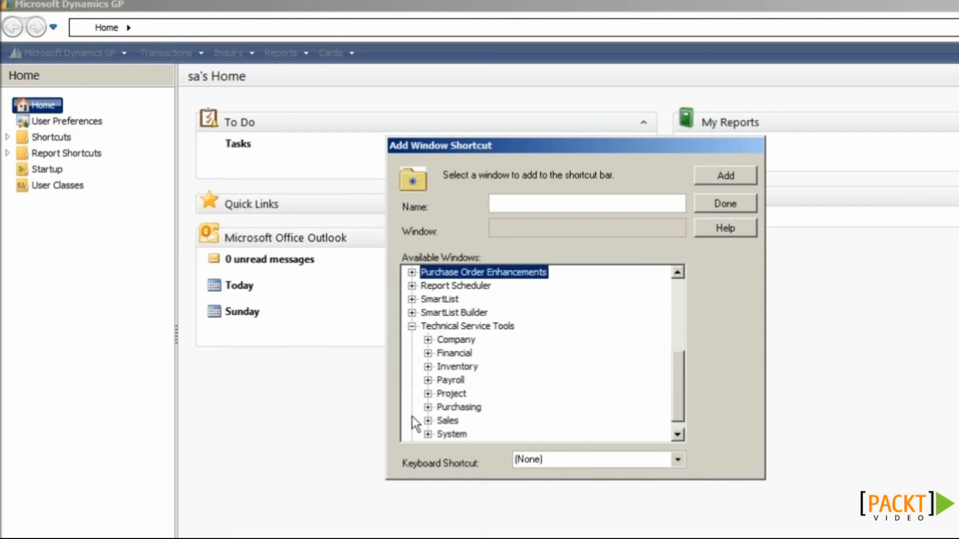
{"action": "left_click", "coordinate": [428, 394]}
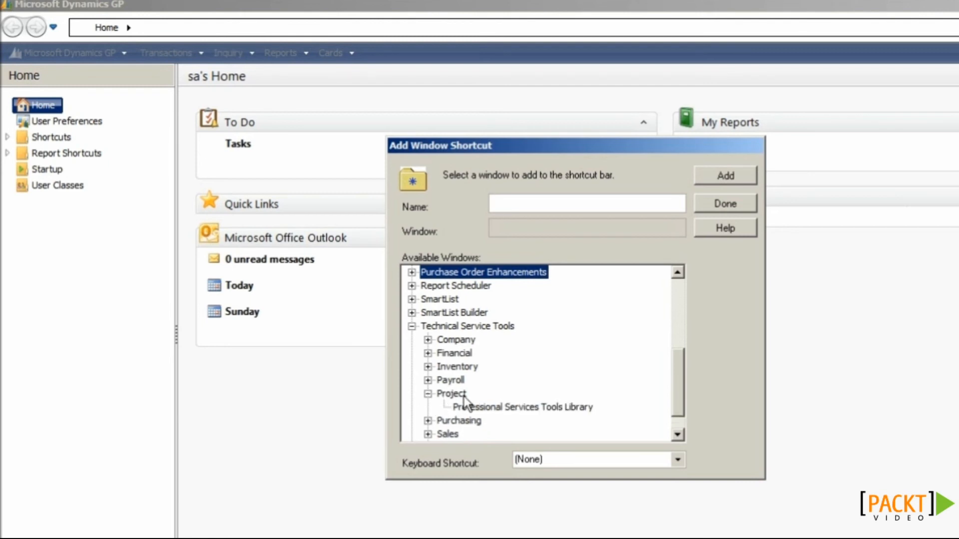
{"action": "left_click", "coordinate": [528, 408]}
{"action": "left_click", "coordinate": [756, 174]}
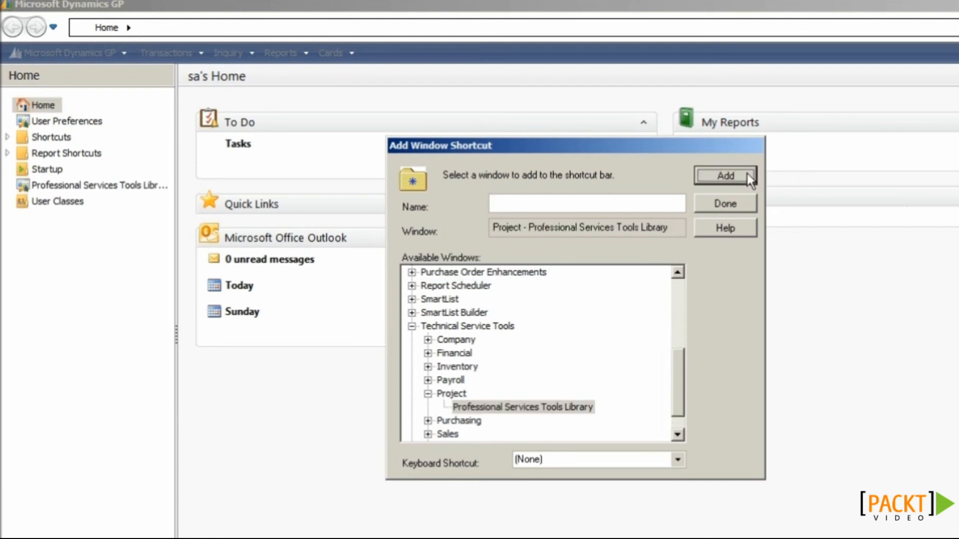
{"action": "left_click", "coordinate": [742, 202]}
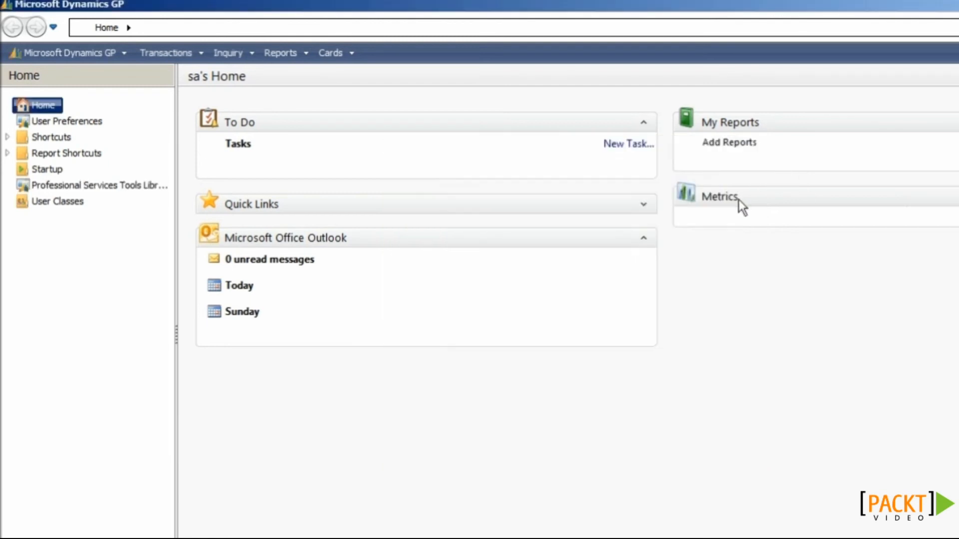
Step: Open the Professional Services Tools Library shortcut and accept the registration code prompt
{"action": "double_click", "coordinate": [131, 186]}
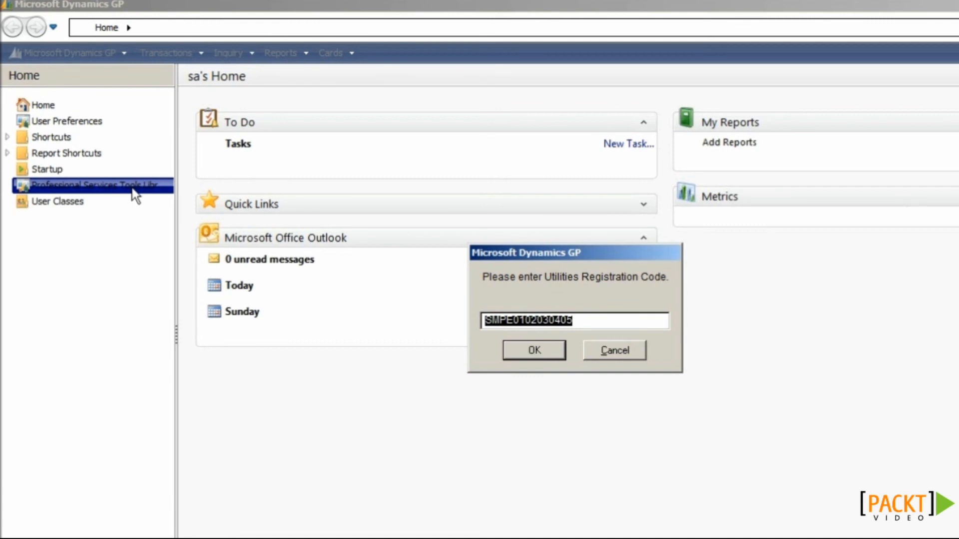
{"action": "left_click", "coordinate": [534, 350]}
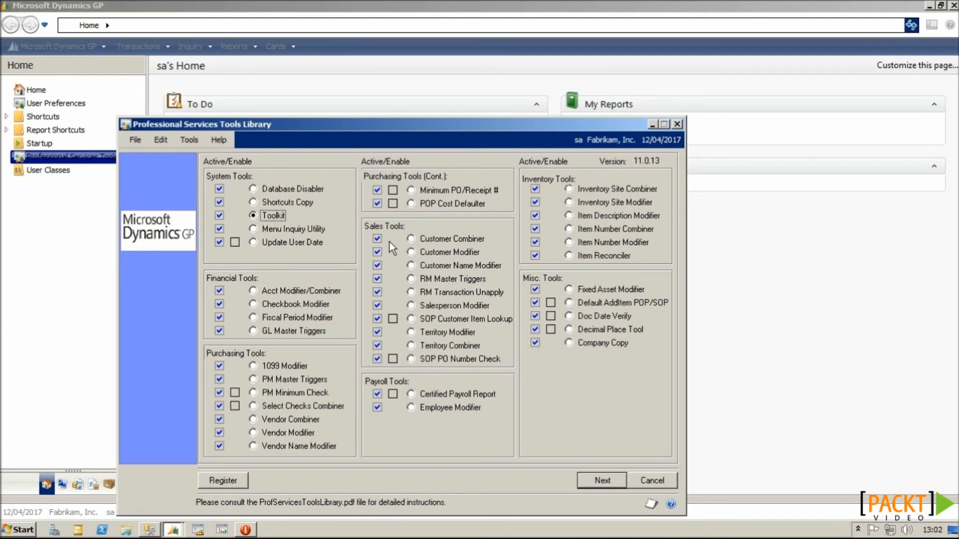
Step: Minimize GP, then open ProfServicesToolsLibrary.pdf from the PSTL_GP_11.0.13 desktop folder
{"action": "left_click", "coordinate": [928, 7]}
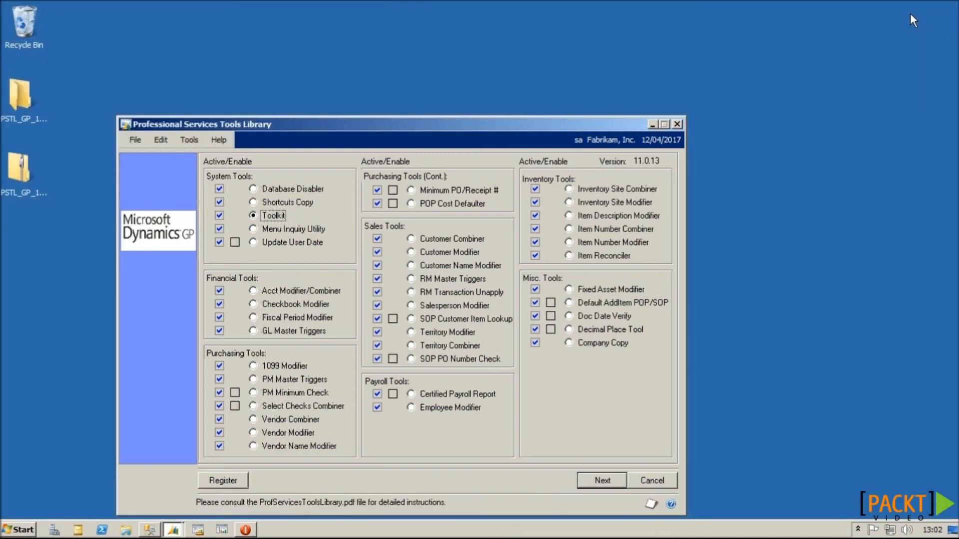
{"action": "double_click", "coordinate": [26, 100]}
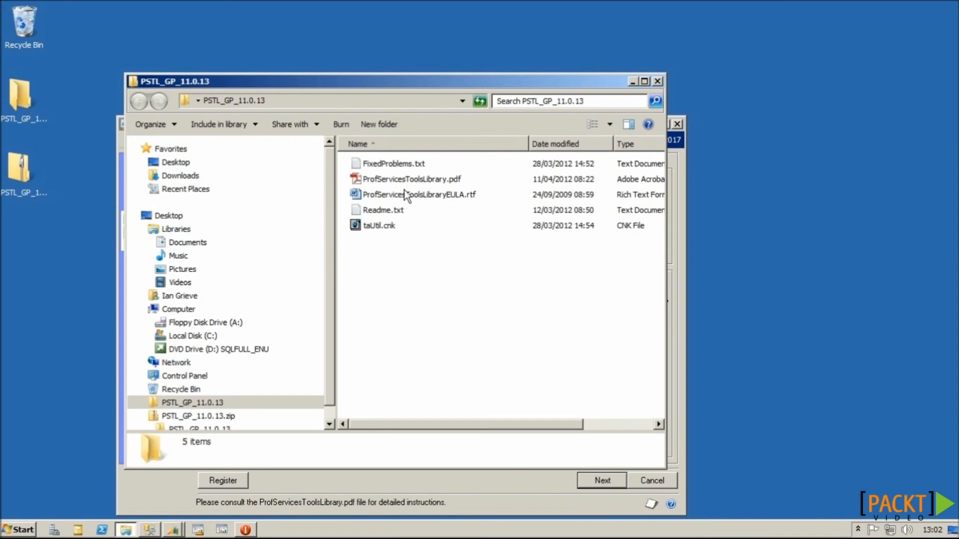
{"action": "double_click", "coordinate": [403, 180]}
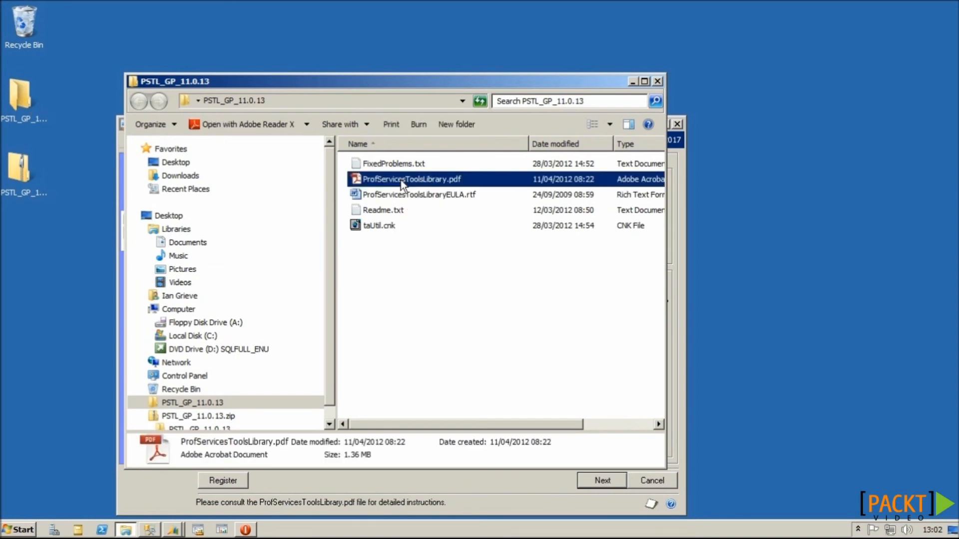
Step: Fit one full page and page through the guide from Contents to Chapter 1: Installing
{"action": "left_click", "coordinate": [420, 42]}
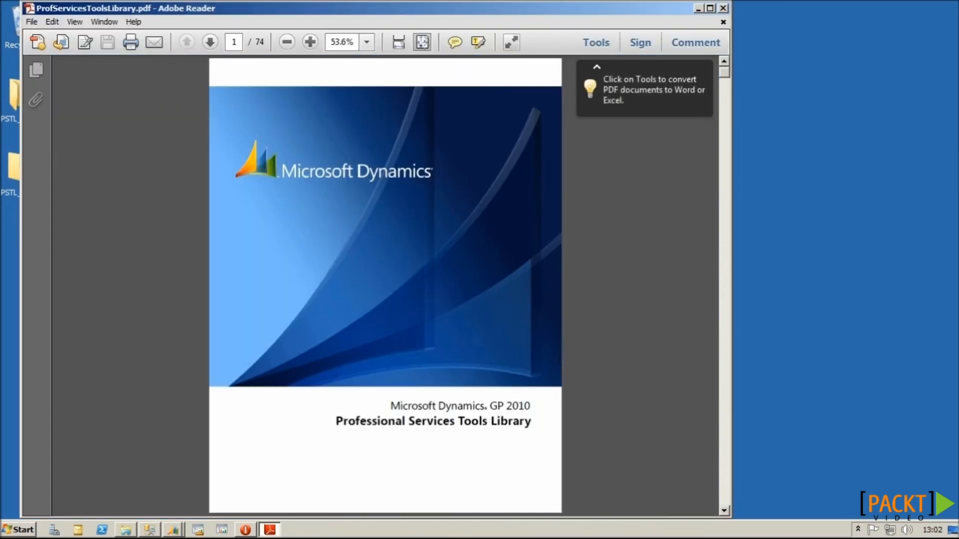
{"action": "left_click", "coordinate": [720, 474]}
{"action": "left_click", "coordinate": [721, 474]}
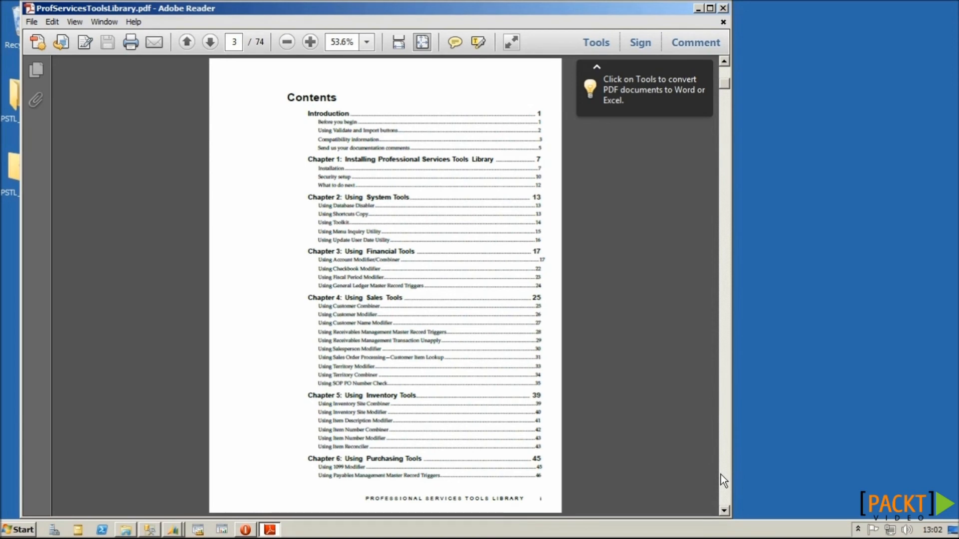
{"action": "left_click", "coordinate": [720, 475]}
{"action": "left_click", "coordinate": [720, 474]}
{"action": "left_click", "coordinate": [720, 474]}
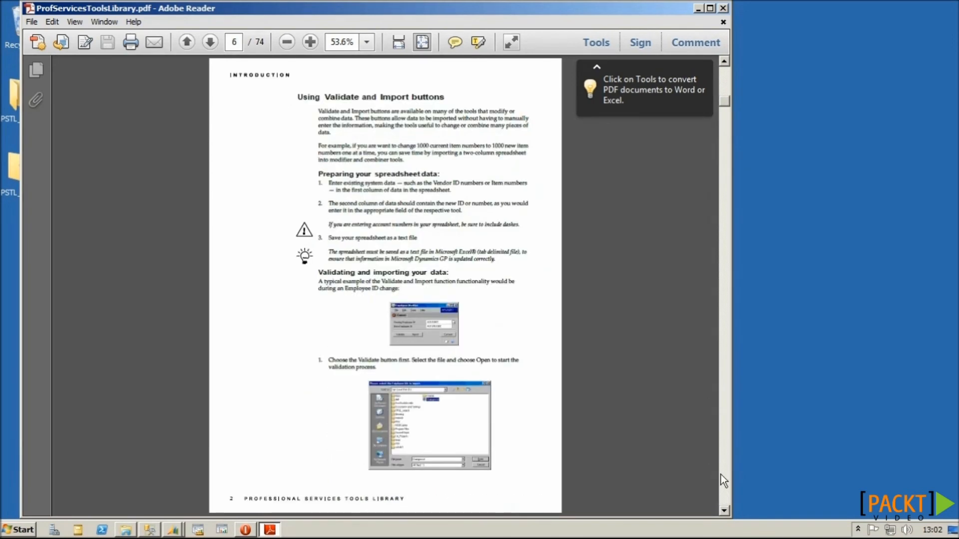
{"action": "left_click", "coordinate": [720, 475]}
{"action": "left_click", "coordinate": [721, 475]}
{"action": "left_click", "coordinate": [721, 475]}
{"action": "left_click", "coordinate": [720, 474]}
{"action": "left_click", "coordinate": [721, 475]}
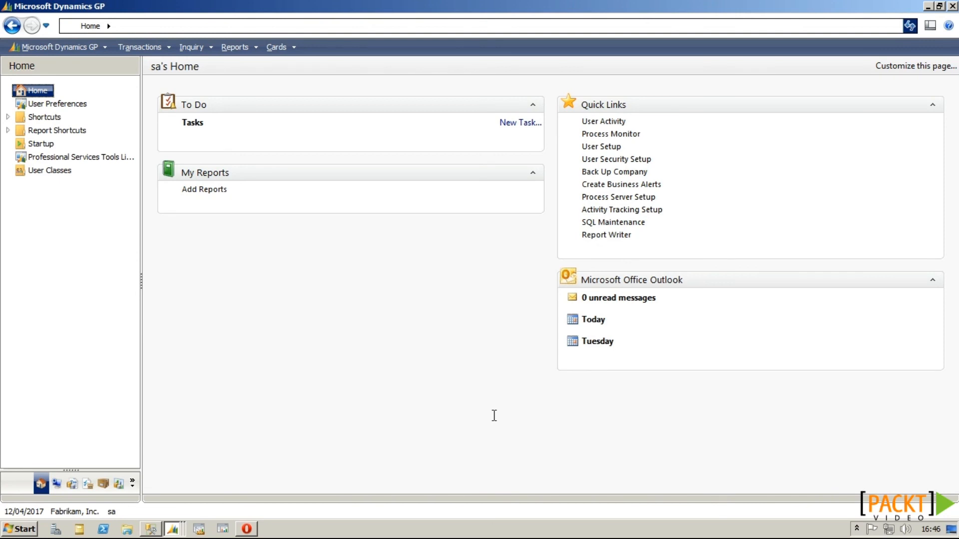
Step: Confirm in User Access that the user can reach both Fabrikam companies, then reopen the Tools Library
{"action": "left_click", "coordinate": [58, 484]}
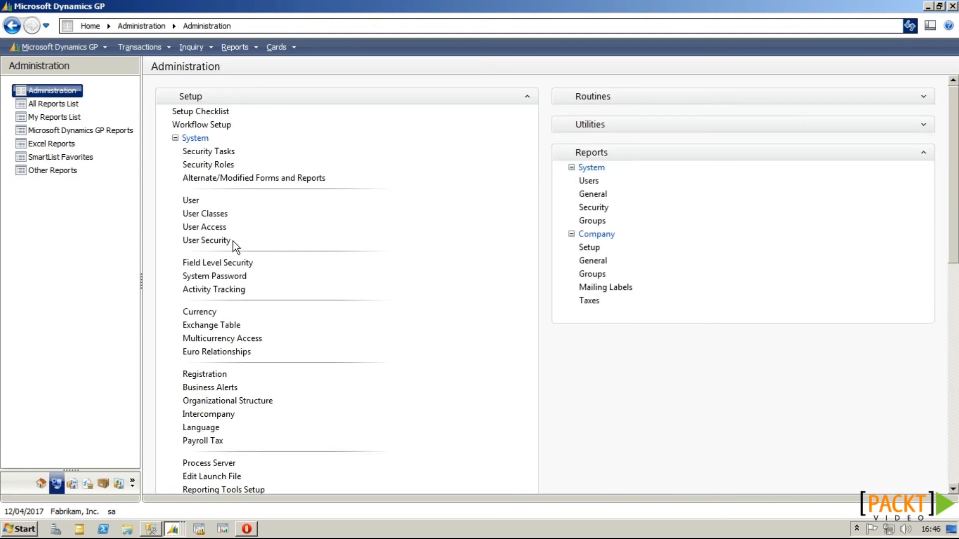
{"action": "left_click", "coordinate": [217, 228]}
{"action": "left_click", "coordinate": [227, 184]}
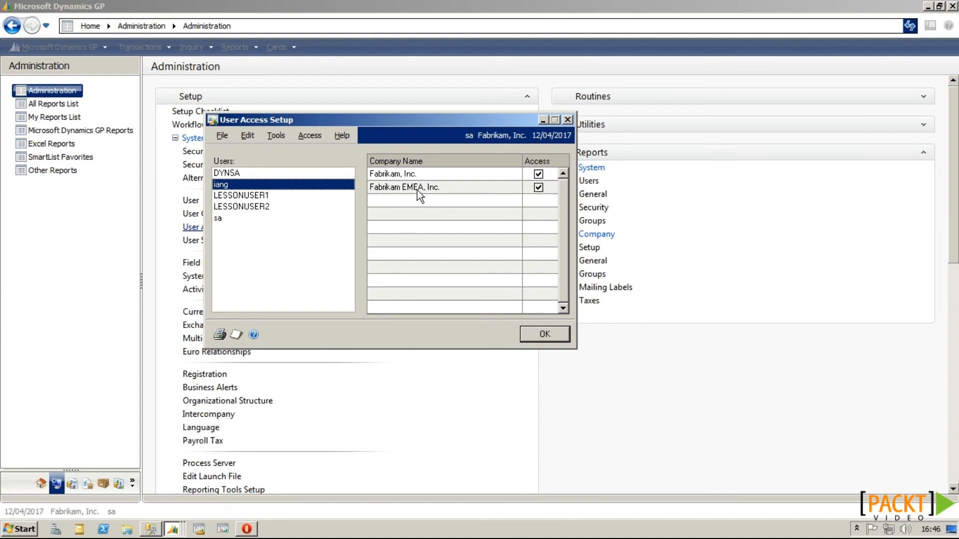
{"action": "left_click", "coordinate": [525, 335]}
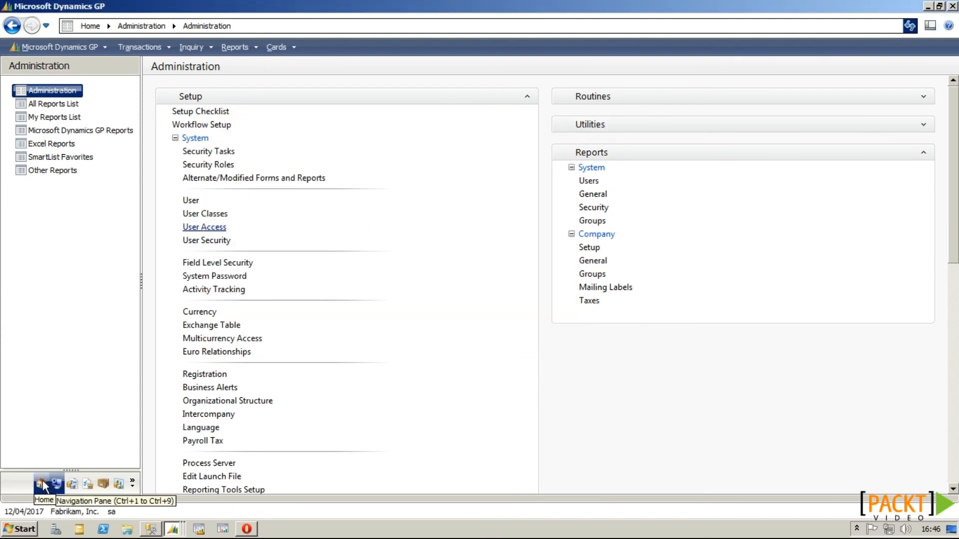
{"action": "left_click", "coordinate": [42, 484]}
{"action": "left_click", "coordinate": [80, 157]}
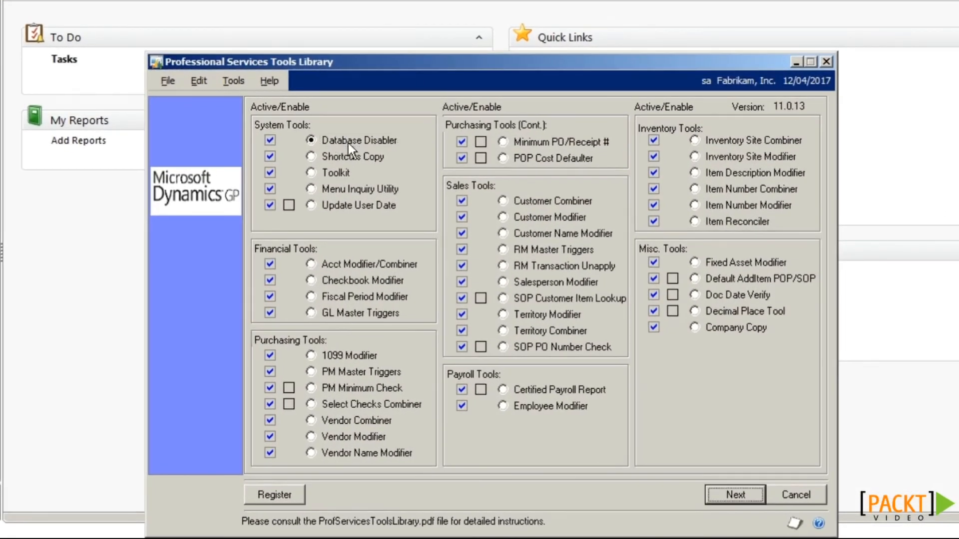
Step: Disable the Fabrikam, Inc. database with Database Disabler and close the Tools Library
{"action": "left_click", "coordinate": [734, 494]}
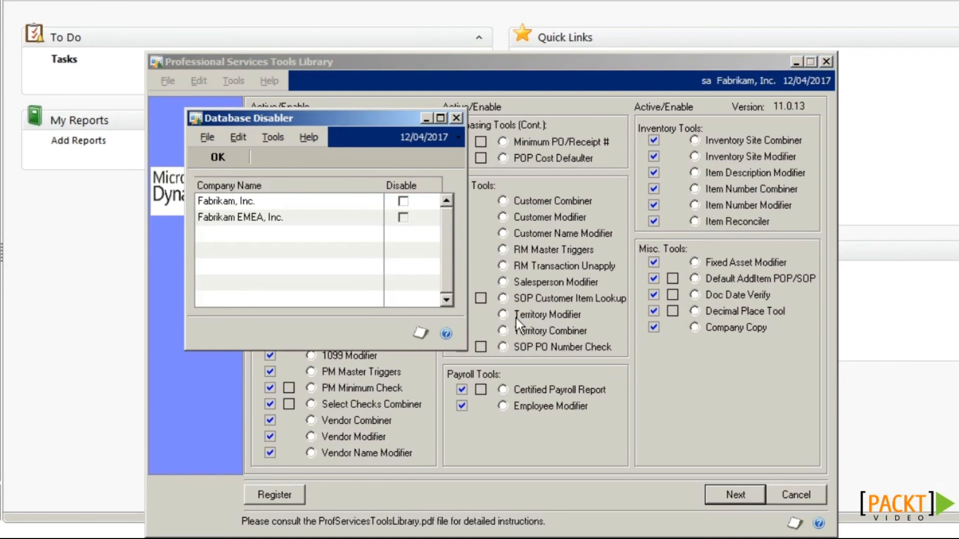
{"action": "left_click", "coordinate": [405, 202]}
{"action": "left_click", "coordinate": [219, 157]}
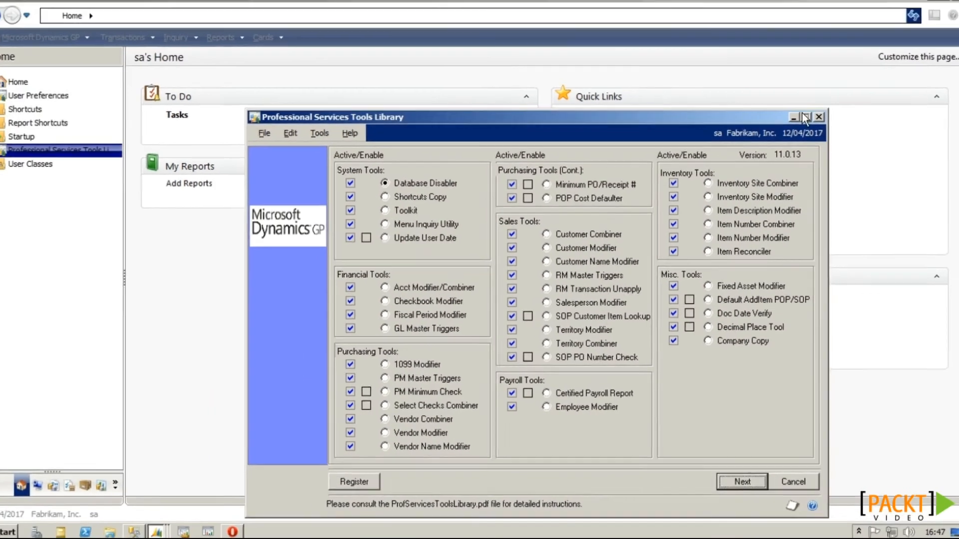
{"action": "left_click", "coordinate": [826, 61]}
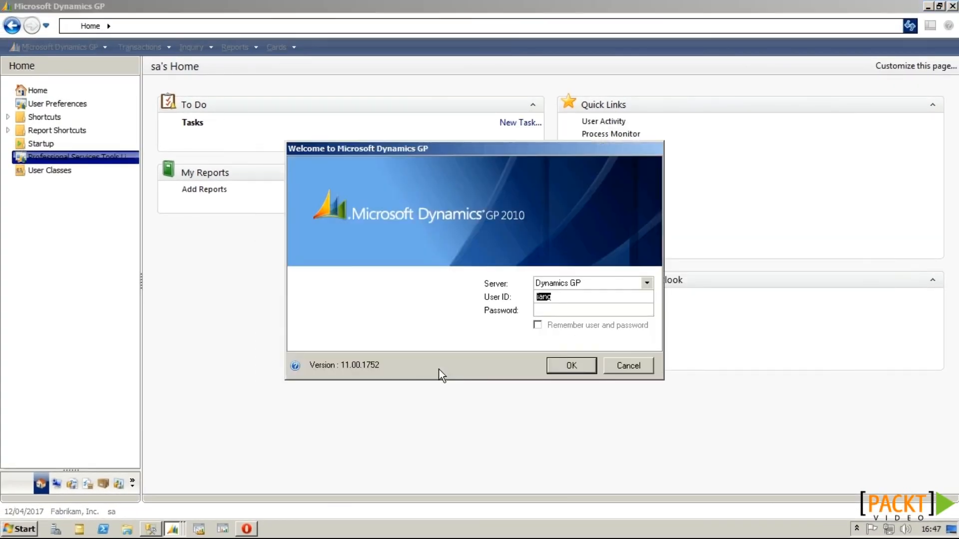
Step: Log a second session into Fabrikam EMEA, Inc. with the user's password, then switch back to the original session
{"action": "left_click", "coordinate": [594, 310]}
{"action": "key", "text": "Return"}
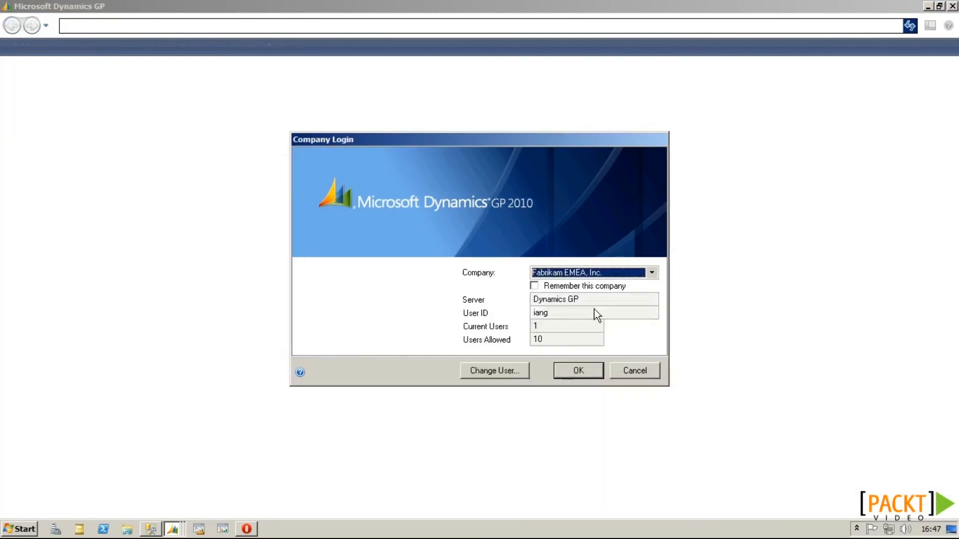
{"action": "left_click", "coordinate": [600, 272]}
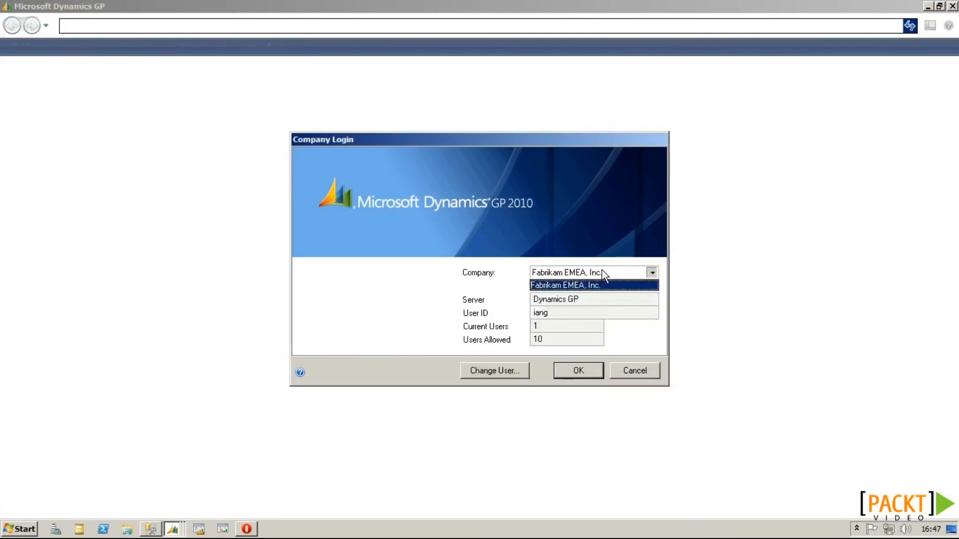
{"action": "left_click", "coordinate": [574, 288]}
{"action": "left_click", "coordinate": [579, 370]}
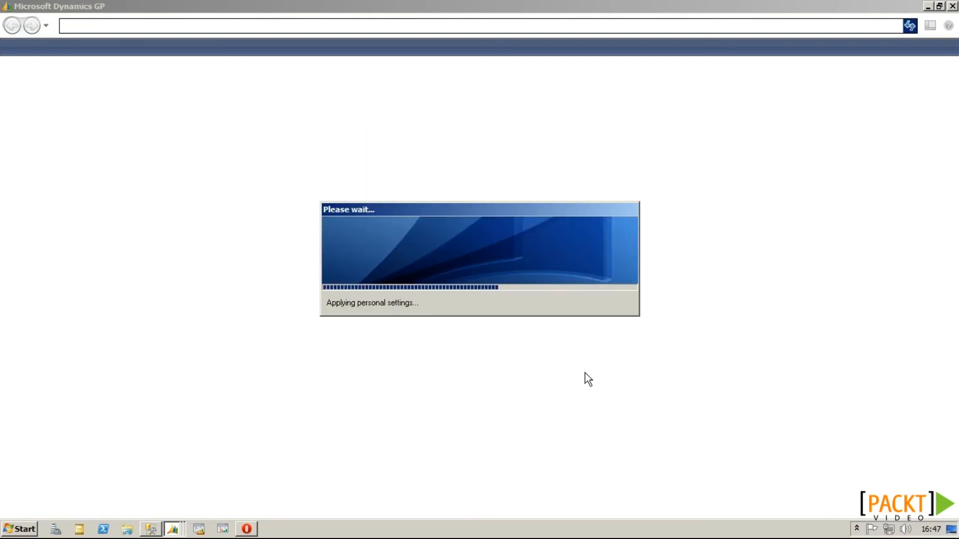
{"action": "left_click", "coordinate": [173, 528]}
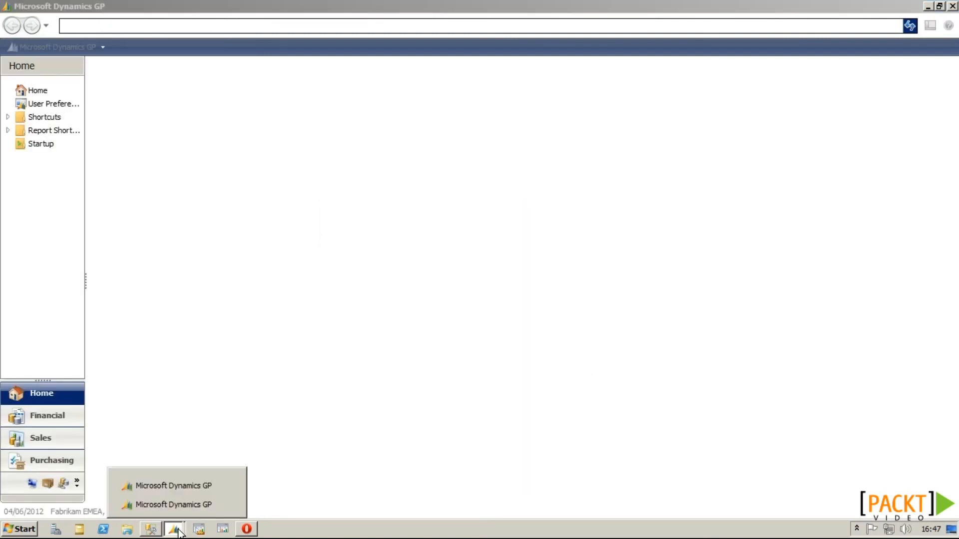
{"action": "left_click", "coordinate": [180, 488]}
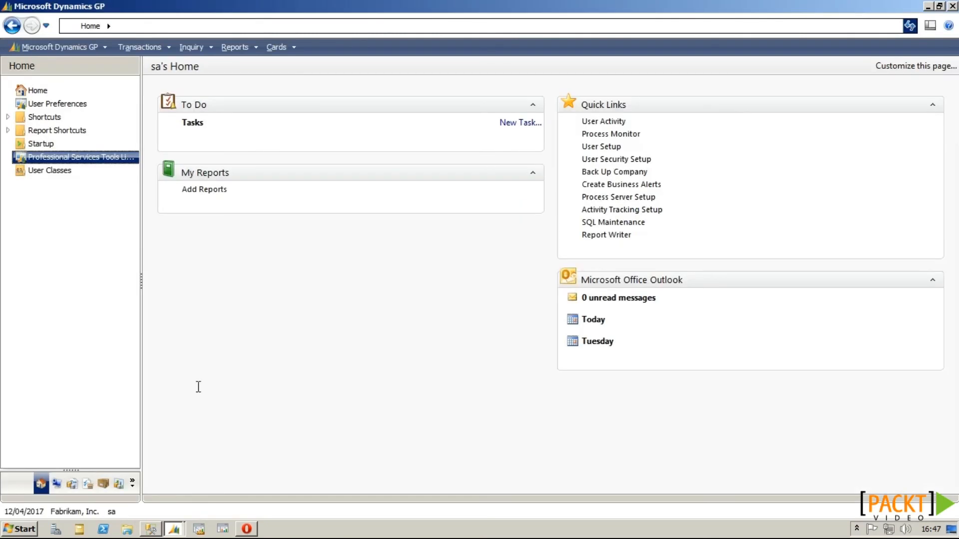
Step: Disable the Fabrikam, Inc. database with the Tools Library's Database Disabler
{"action": "left_click", "coordinate": [117, 160]}
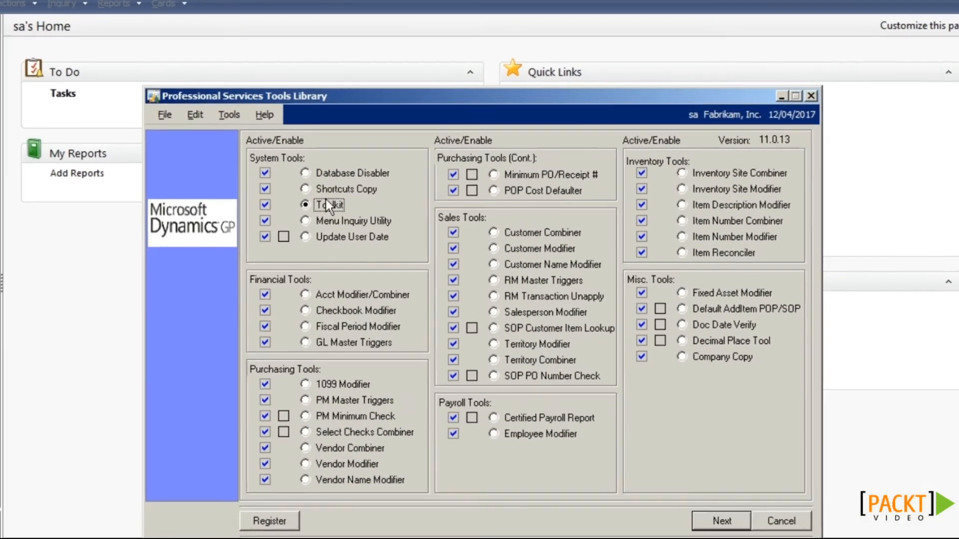
{"action": "left_click", "coordinate": [367, 172]}
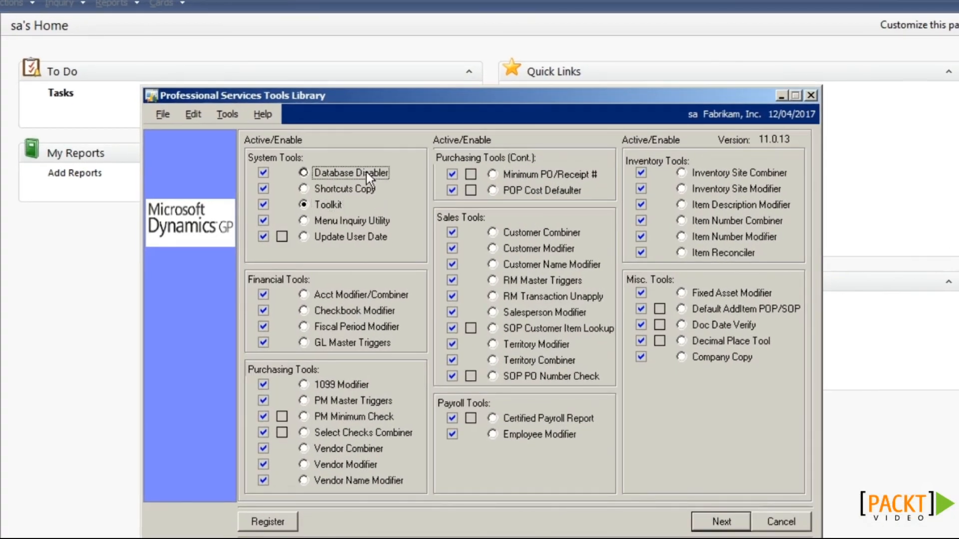
{"action": "left_click", "coordinate": [721, 521]}
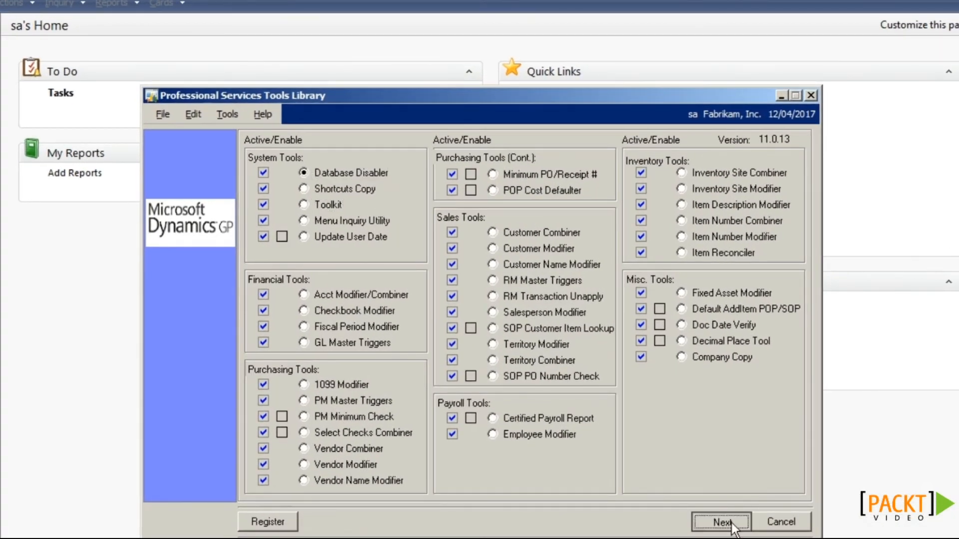
{"action": "left_click", "coordinate": [394, 233]}
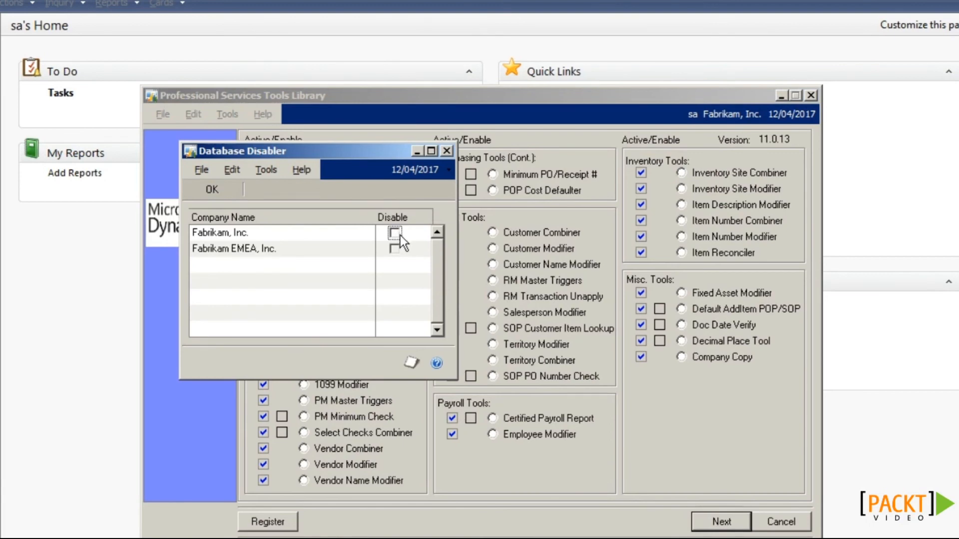
{"action": "left_click", "coordinate": [225, 191]}
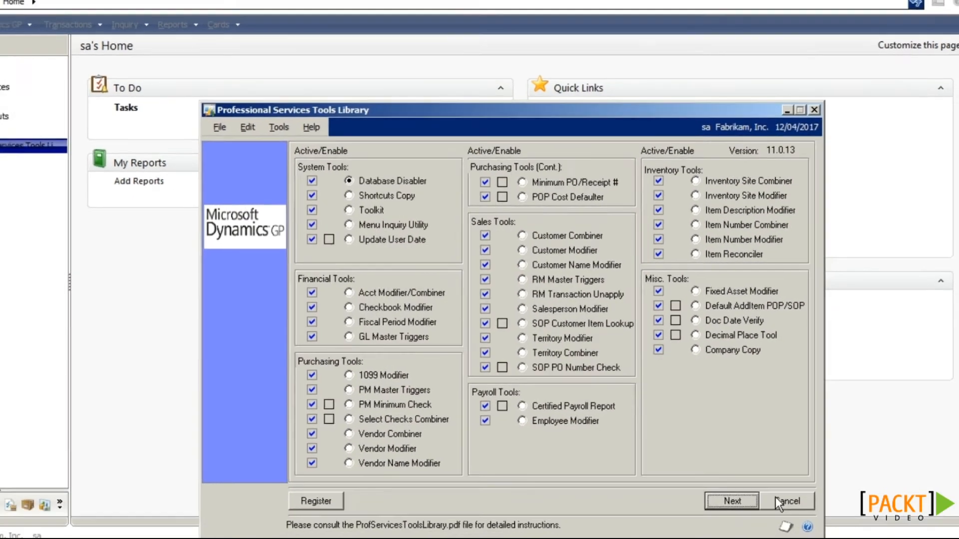
{"action": "left_click", "coordinate": [775, 496]}
Step: In the other GP session, log into Fabrikam, Inc. and dismiss the sample-company message
{"action": "left_click", "coordinate": [173, 529]}
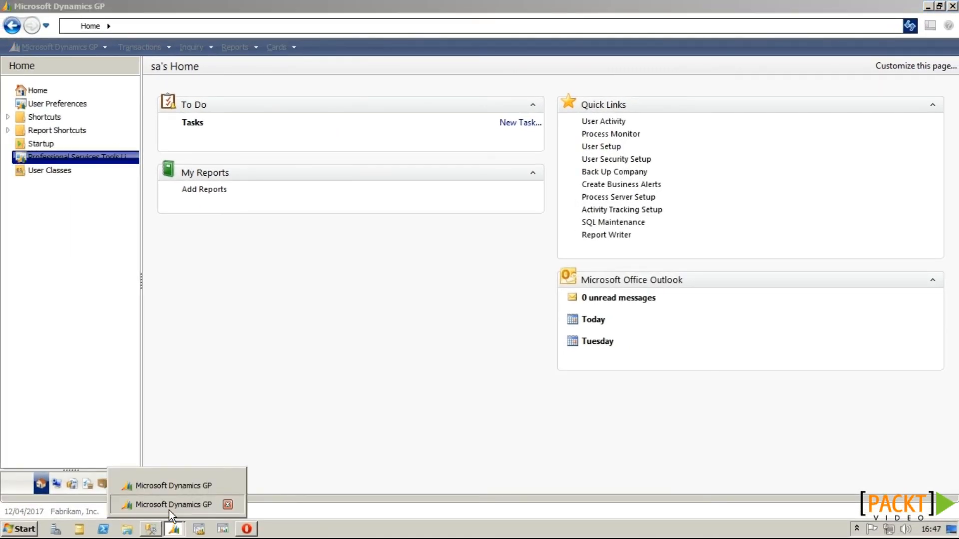
{"action": "left_click", "coordinate": [170, 507]}
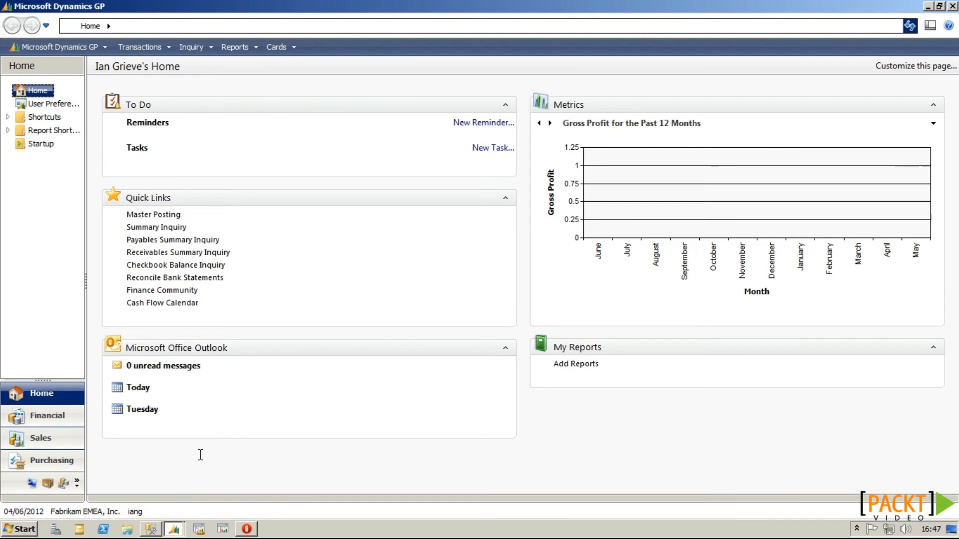
{"action": "left_click", "coordinate": [99, 513]}
{"action": "left_click", "coordinate": [567, 273]}
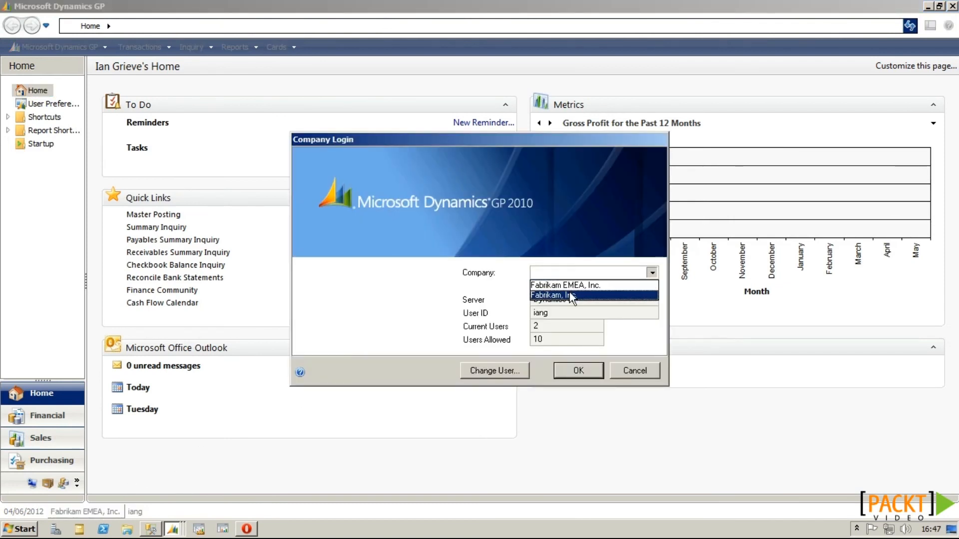
{"action": "left_click", "coordinate": [569, 295]}
{"action": "left_click", "coordinate": [578, 370]}
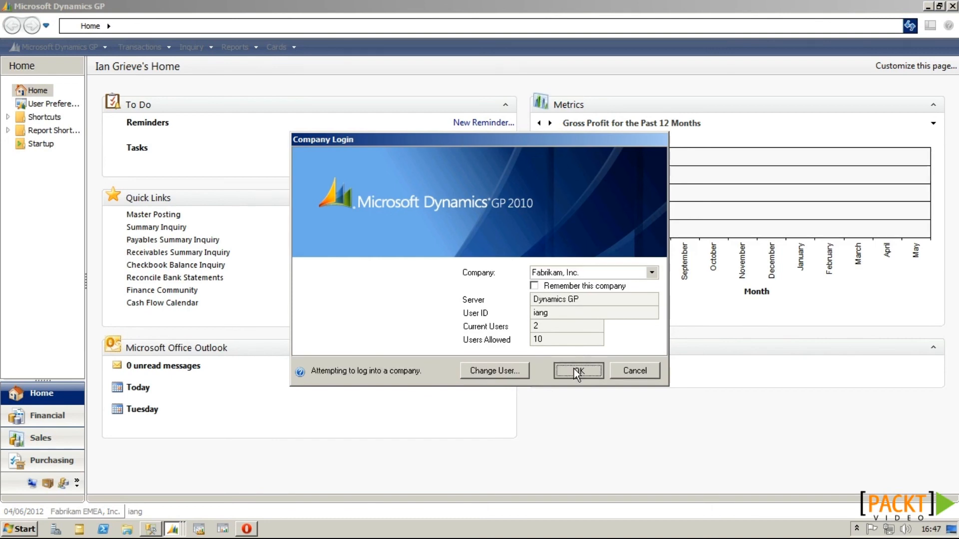
{"action": "key", "text": "Return"}
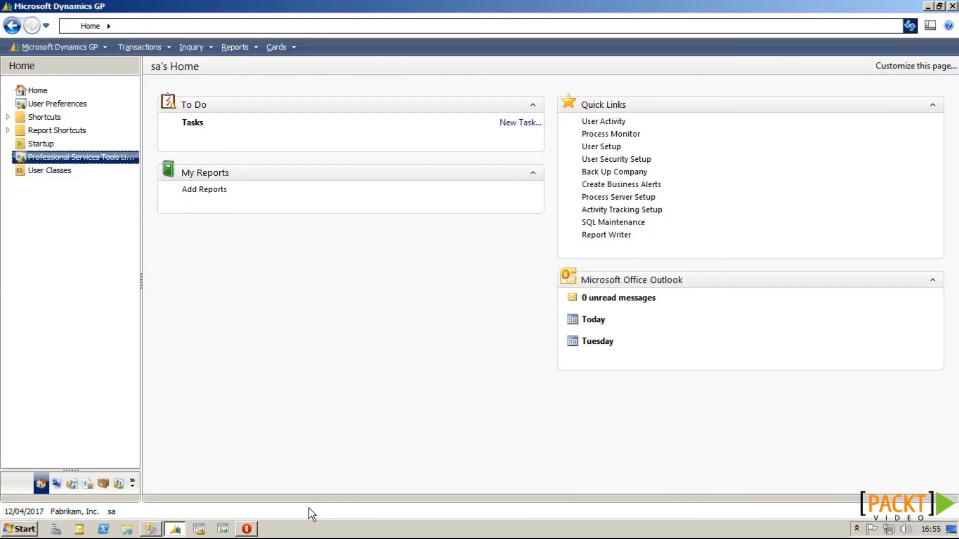
Step: Start the Company Copy tool and set TWO as the source company
{"action": "left_click", "coordinate": [115, 158]}
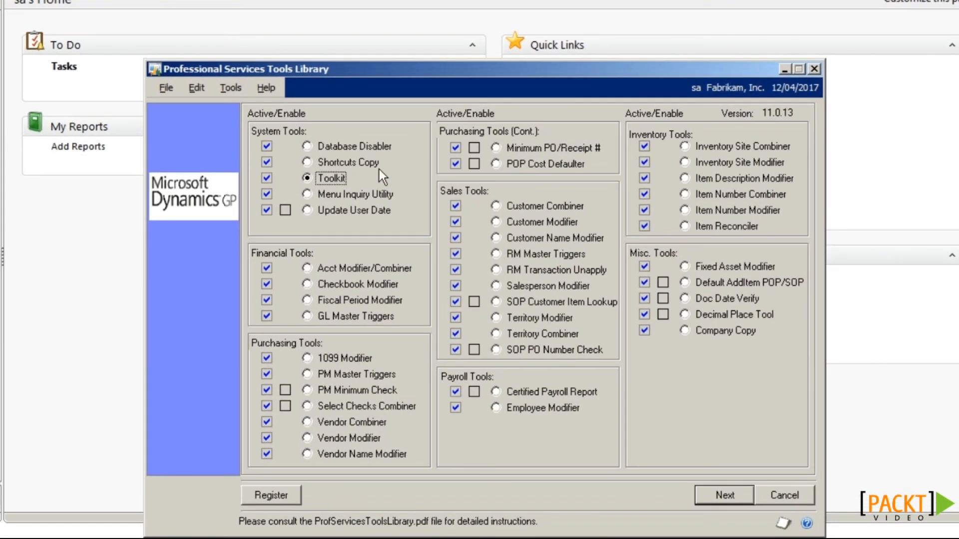
{"action": "left_click", "coordinate": [686, 332]}
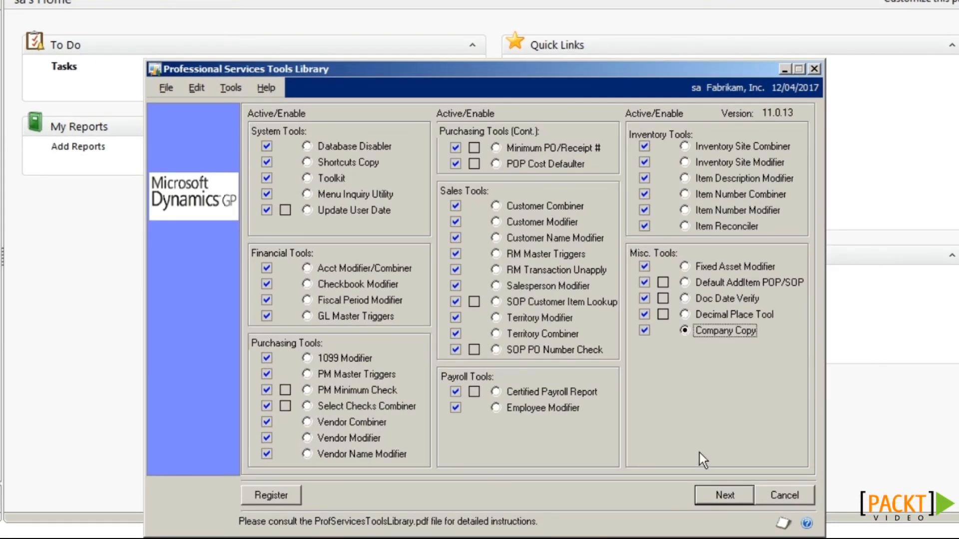
{"action": "left_click", "coordinate": [711, 489]}
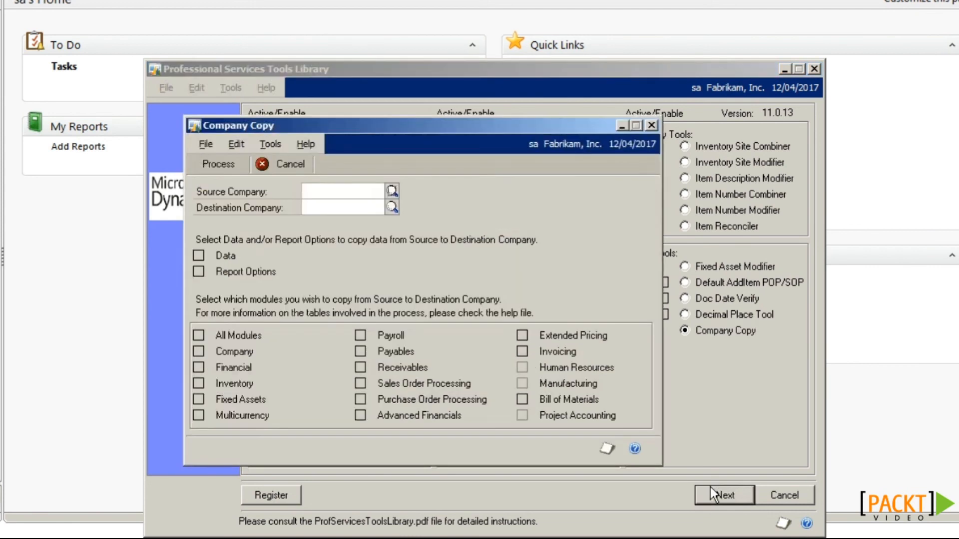
{"action": "left_click", "coordinate": [392, 191]}
{"action": "left_click", "coordinate": [208, 165]}
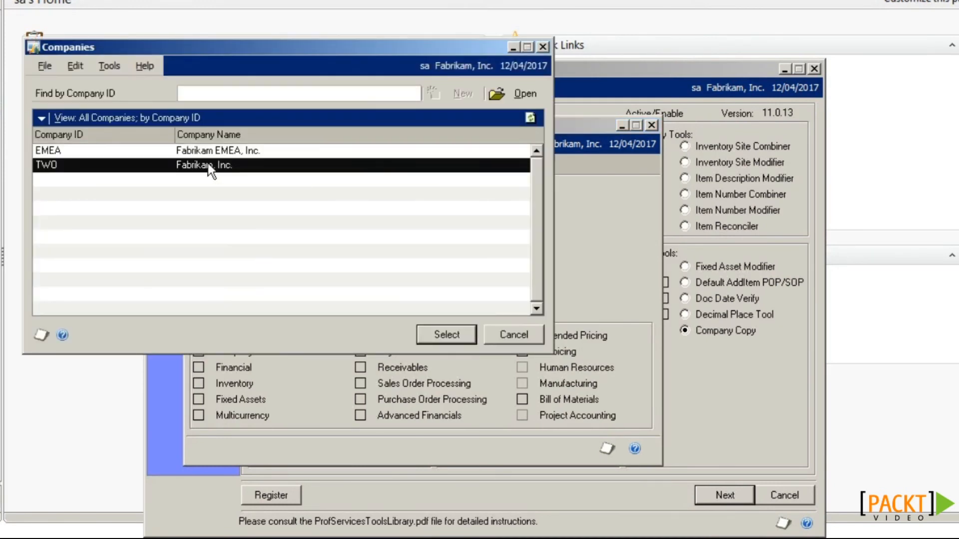
{"action": "left_click", "coordinate": [431, 338]}
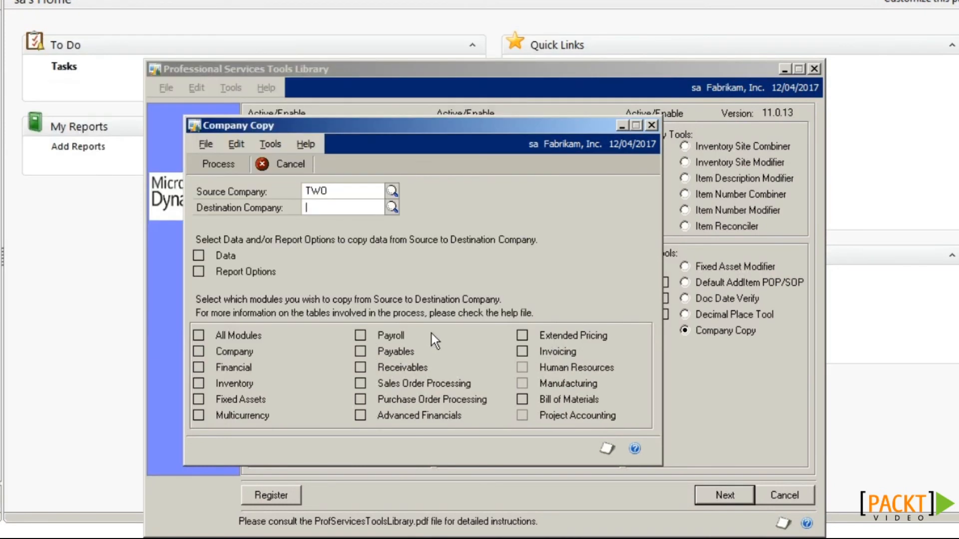
Step: Set EMEA as destination, include data and report options, and untick the Company module
{"action": "left_click", "coordinate": [398, 207]}
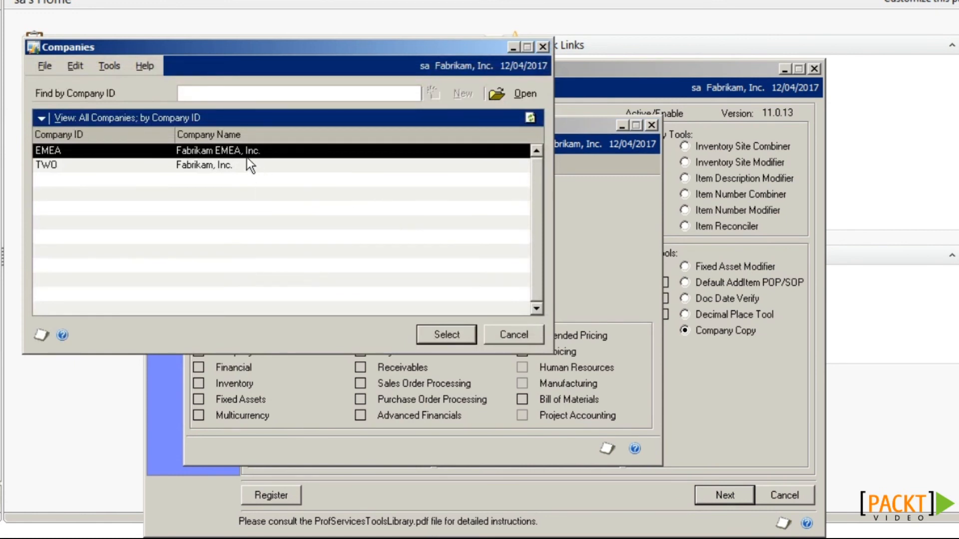
{"action": "left_click", "coordinate": [430, 330]}
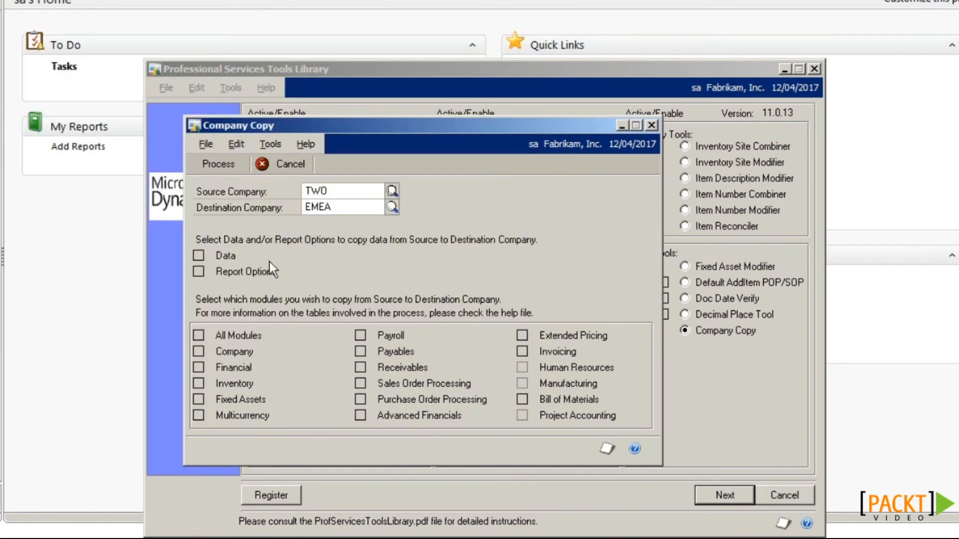
{"action": "left_click", "coordinate": [198, 256]}
{"action": "left_click", "coordinate": [199, 273]}
{"action": "left_click", "coordinate": [202, 352]}
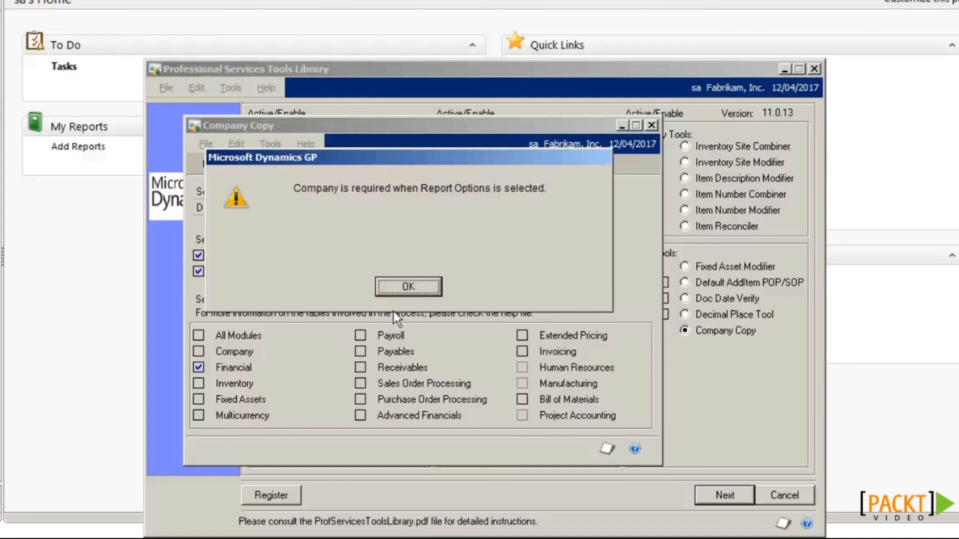
Step: Dismiss the Company-required warning and select all modules except Invoicing
{"action": "left_click", "coordinate": [412, 287]}
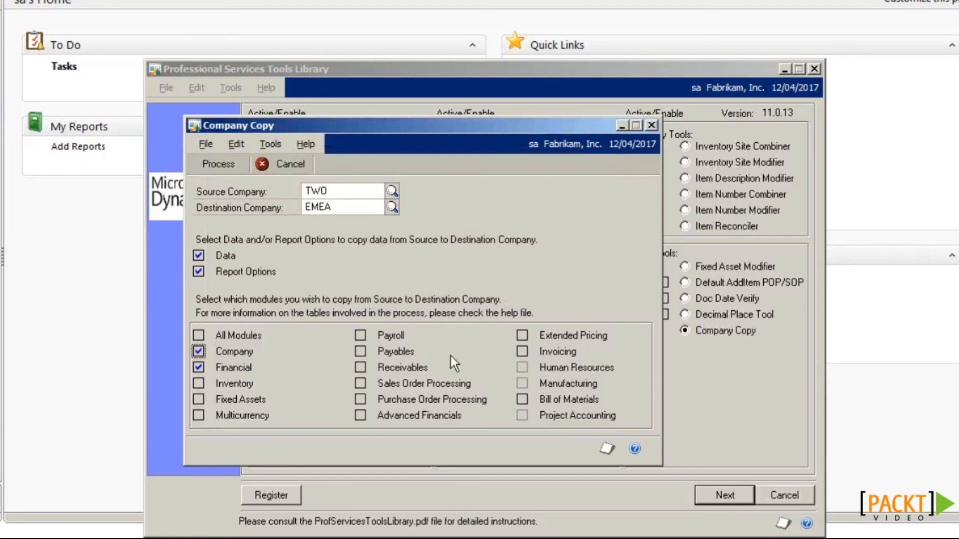
{"action": "left_click", "coordinate": [522, 400]}
{"action": "left_click", "coordinate": [522, 335]}
{"action": "left_click", "coordinate": [199, 415]}
{"action": "left_click", "coordinate": [359, 415]}
{"action": "left_click", "coordinate": [362, 351]}
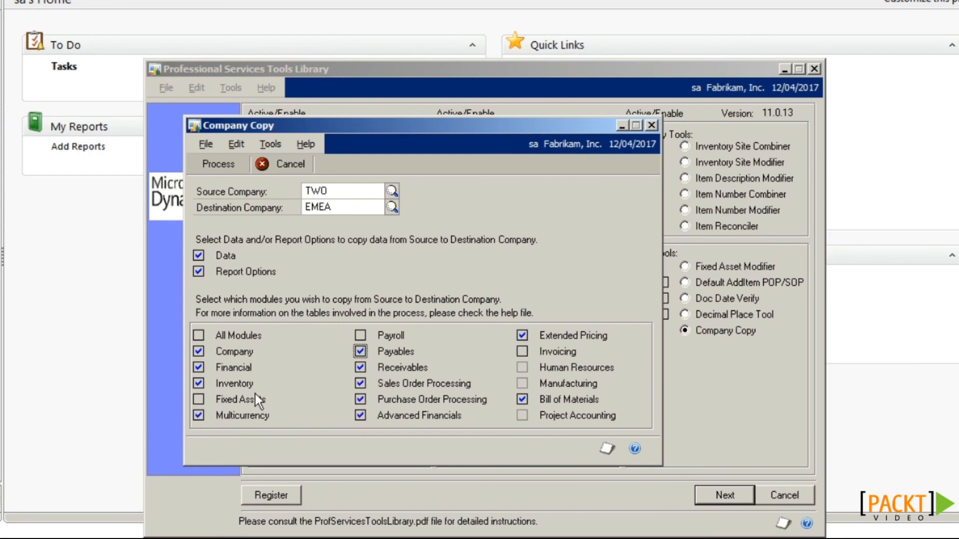
{"action": "left_click", "coordinate": [199, 335]}
{"action": "left_click", "coordinate": [522, 352]}
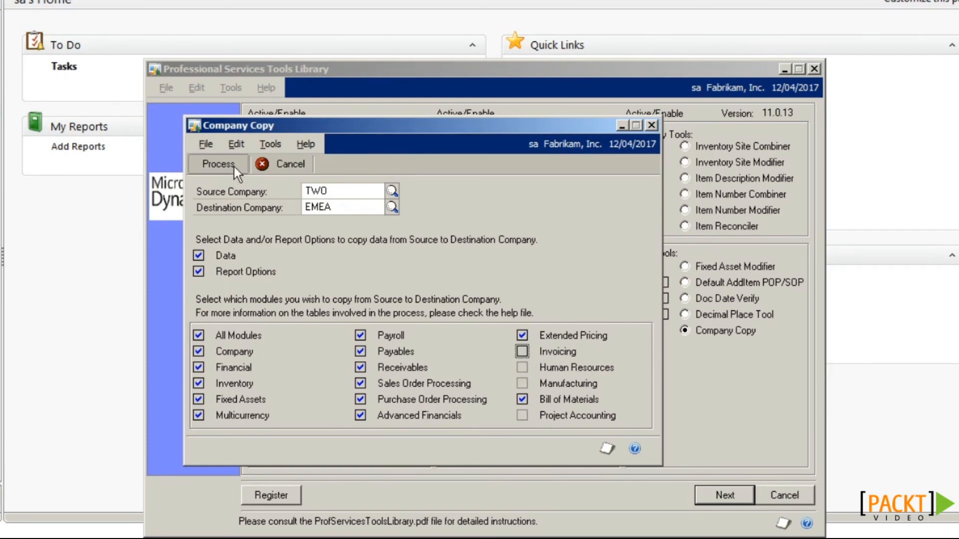
Step: Run the copy, confirm overwriting EMEA's tables, and close the Company Copy and Tools Library windows
{"action": "left_click", "coordinate": [218, 164]}
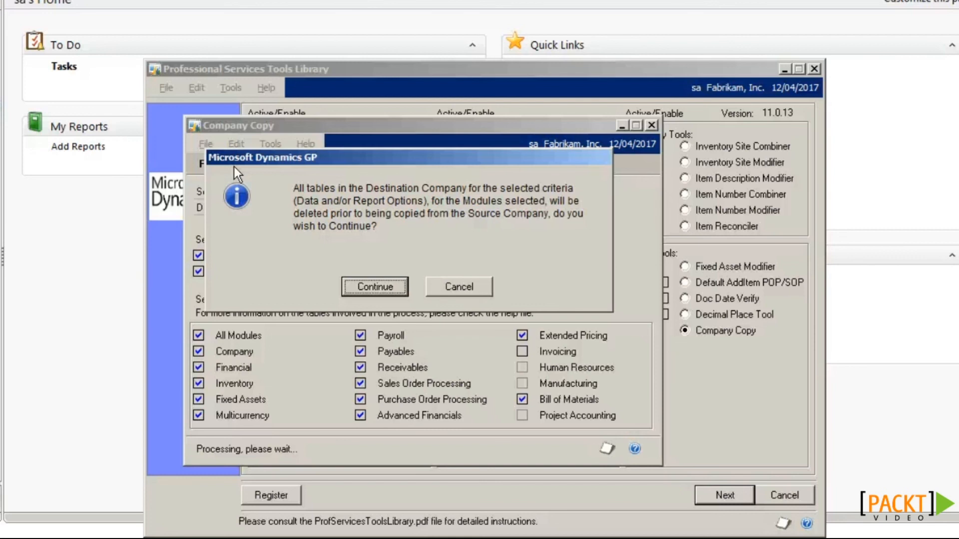
{"action": "left_click", "coordinate": [361, 283]}
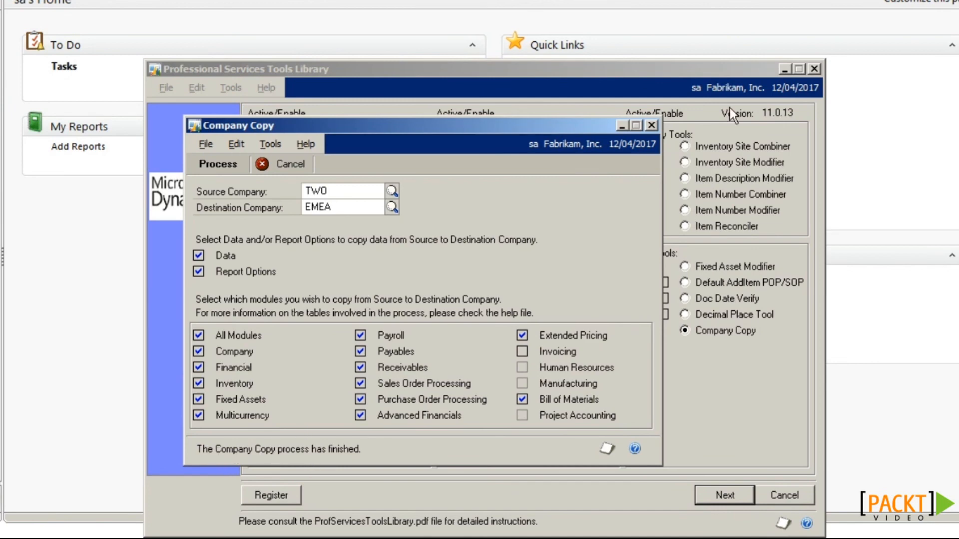
{"action": "left_click", "coordinate": [651, 126]}
{"action": "left_click", "coordinate": [814, 68]}
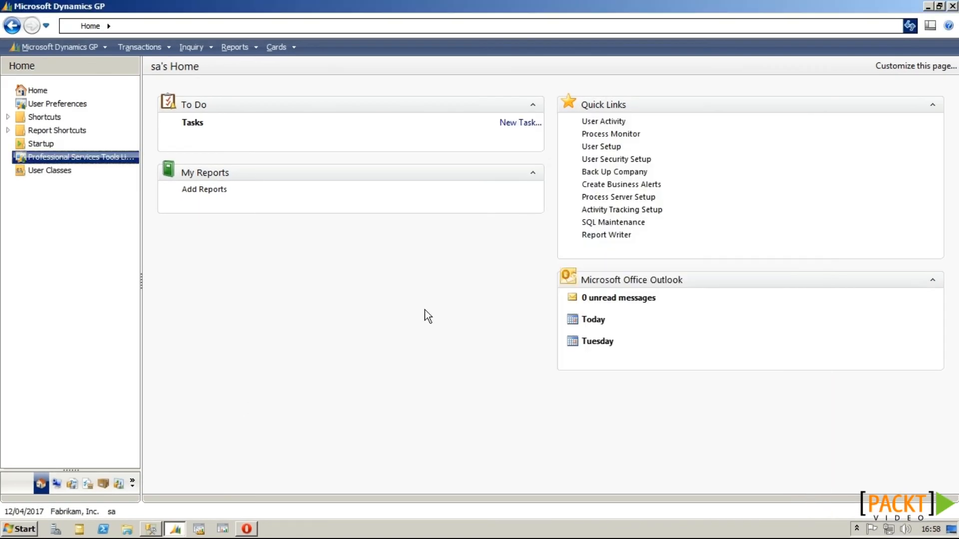
Step: Log into the Fabrikam EMEA, Inc. company
{"action": "left_click", "coordinate": [72, 510]}
{"action": "left_click", "coordinate": [565, 272]}
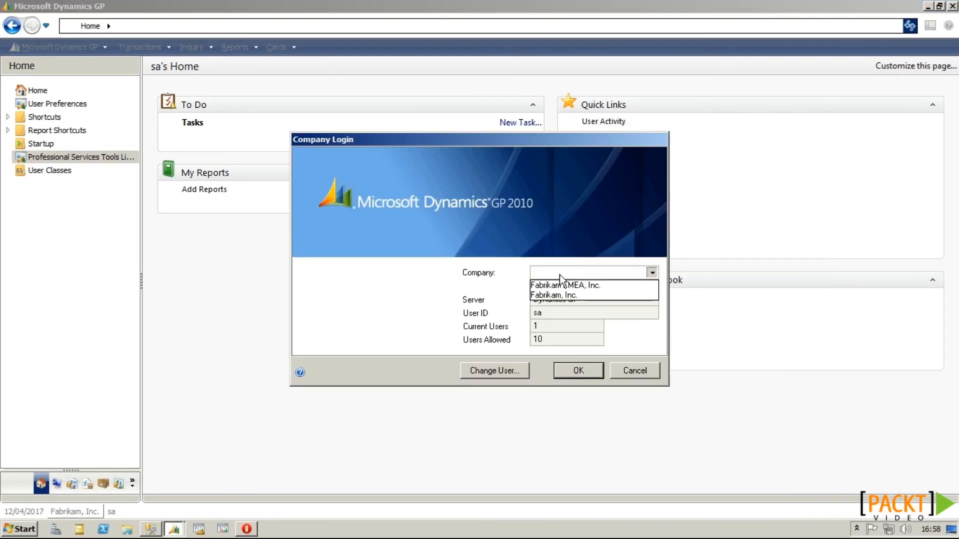
{"action": "left_click", "coordinate": [564, 286]}
{"action": "left_click", "coordinate": [566, 373]}
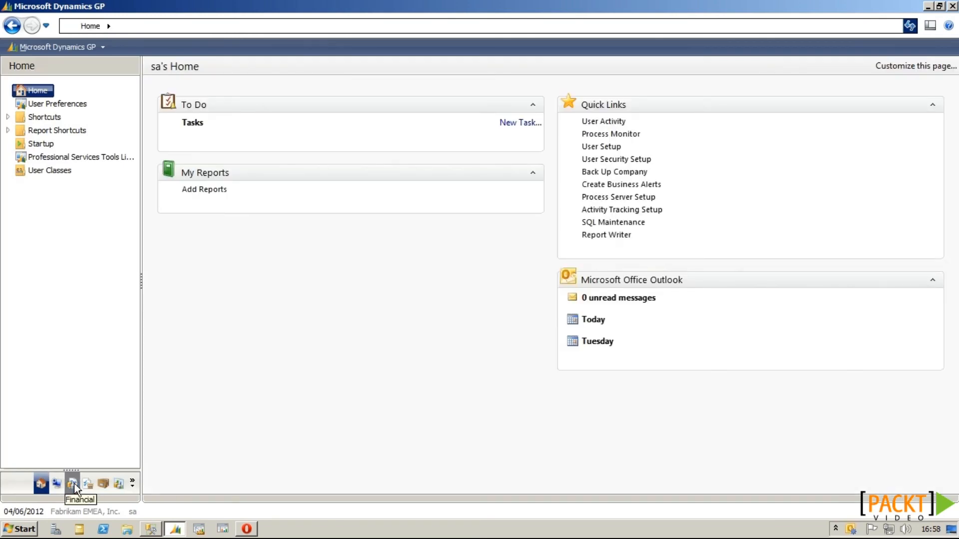
Step: View the Financial accounts list, then the Purchasing vendors list
{"action": "left_click", "coordinate": [74, 483]}
{"action": "left_click", "coordinate": [50, 104]}
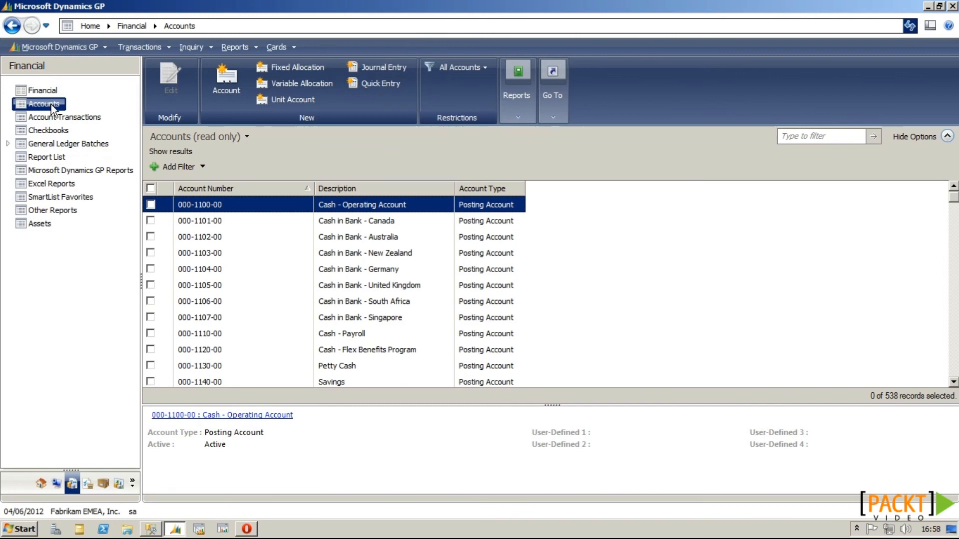
{"action": "left_click", "coordinate": [87, 484]}
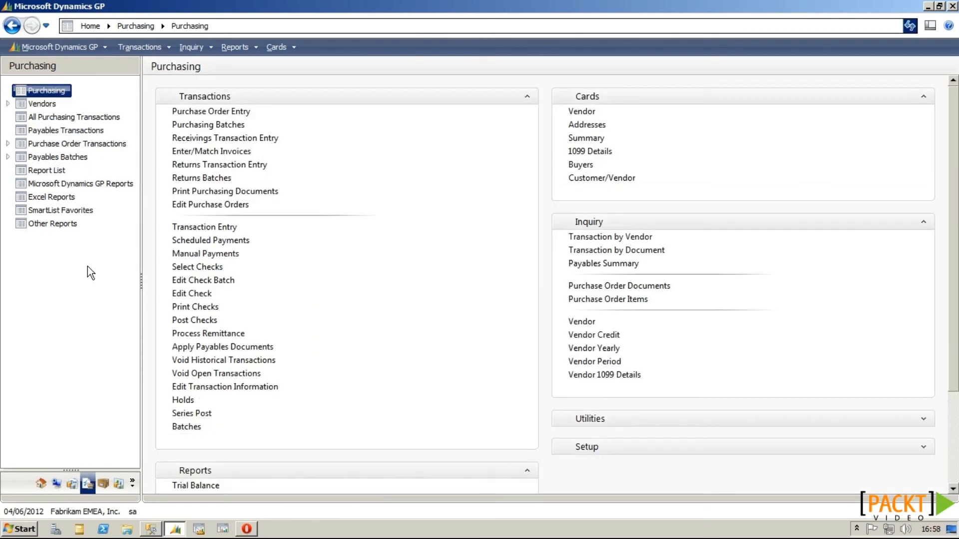
{"action": "left_click", "coordinate": [50, 104]}
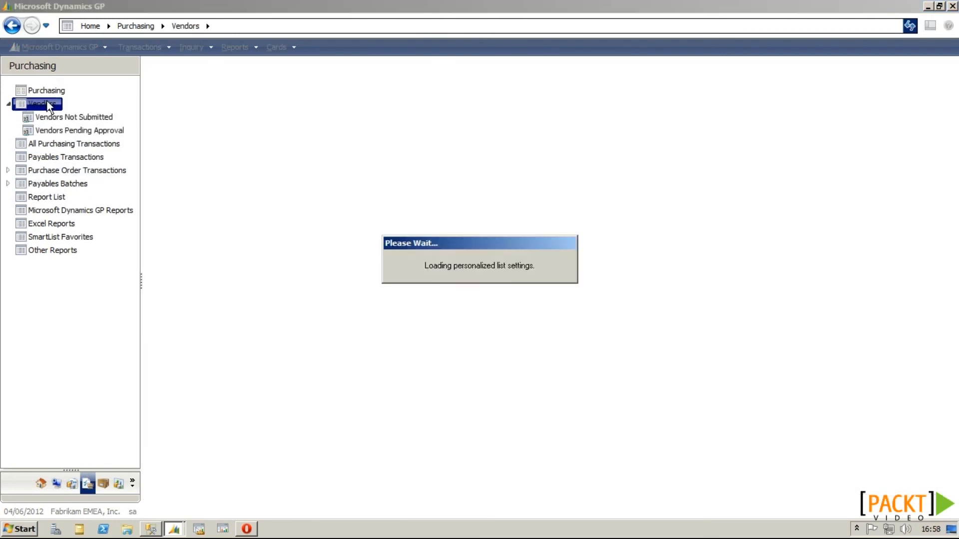
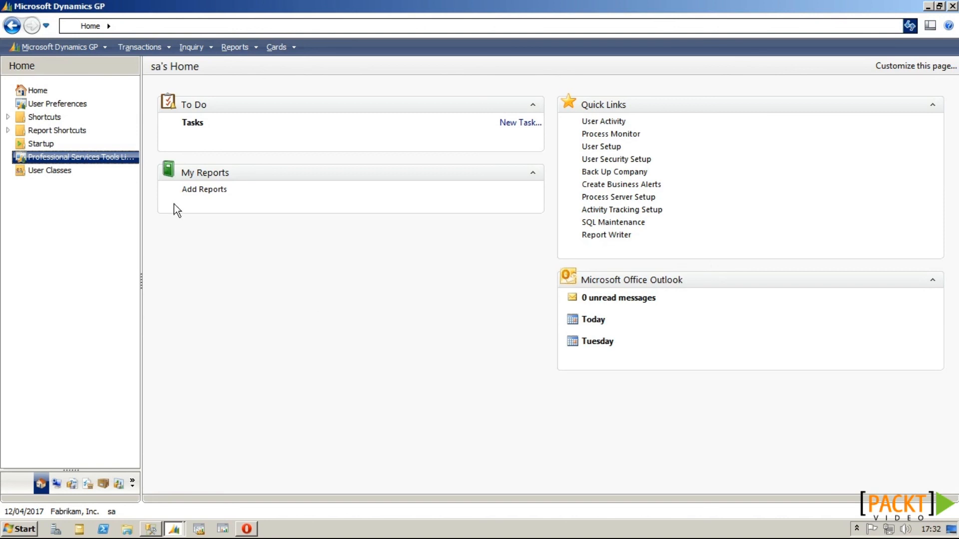
Step: Open the Professional Services Tools Library and select the GL Master Triggers tool
{"action": "left_click", "coordinate": [116, 157]}
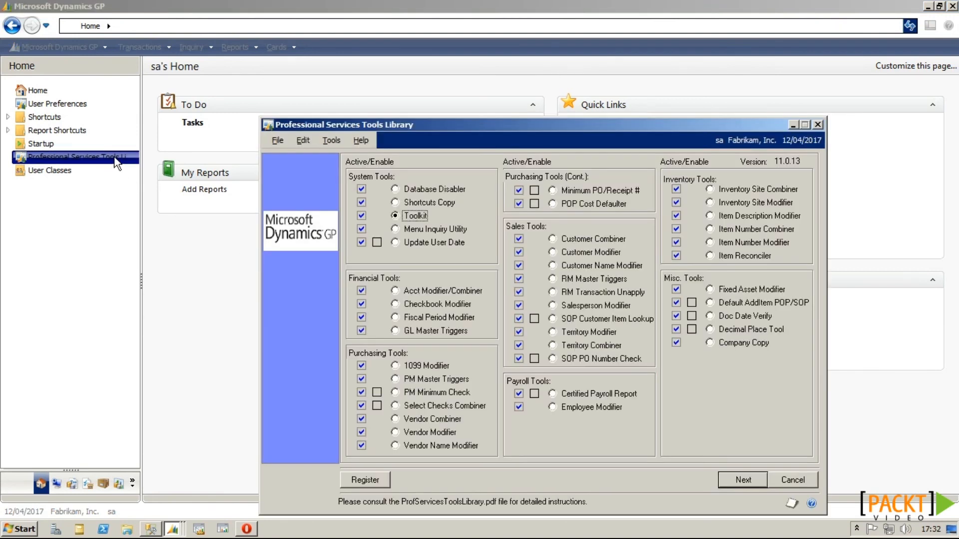
{"action": "left_click_drag", "start_coordinate": [427, 125], "coordinate": [350, 75]}
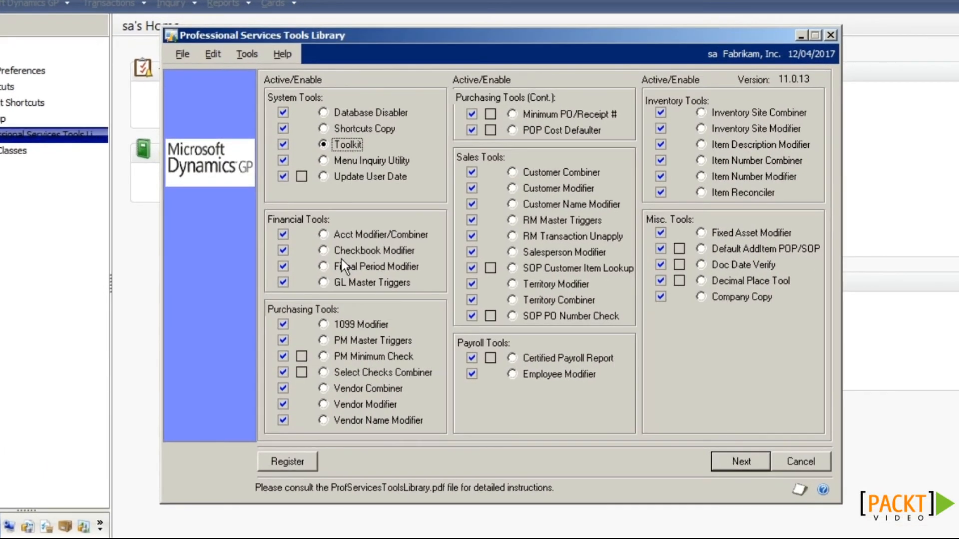
{"action": "left_click", "coordinate": [343, 281]}
{"action": "left_click", "coordinate": [346, 340]}
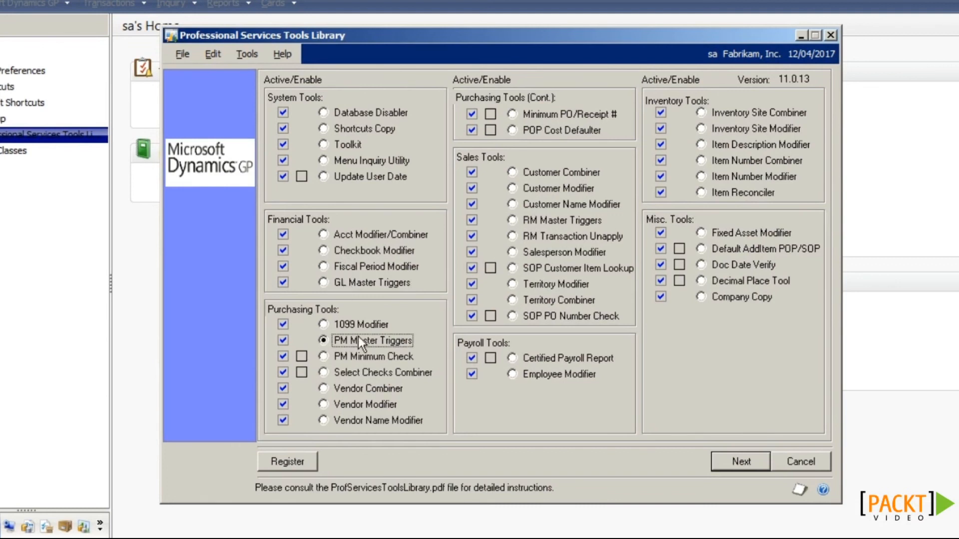
{"action": "left_click", "coordinate": [533, 223]}
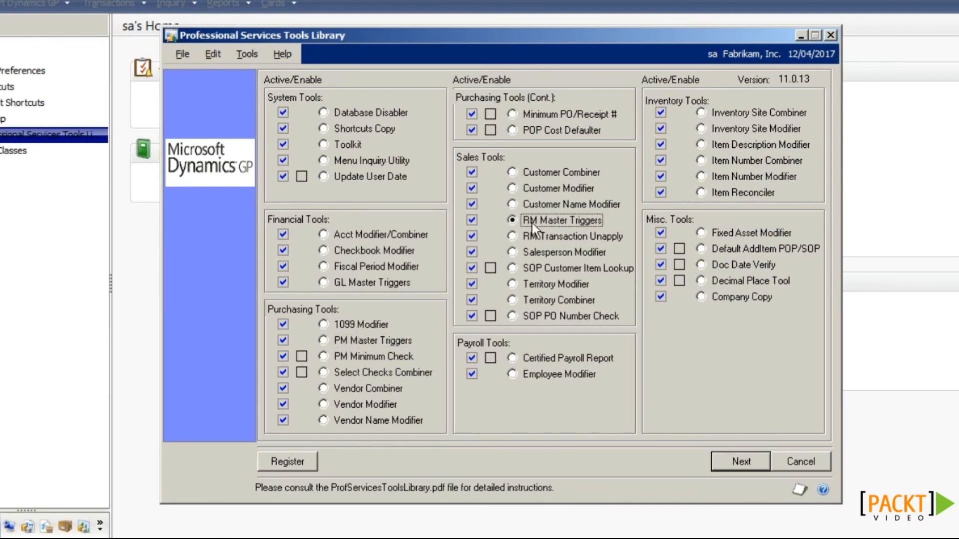
{"action": "left_click", "coordinate": [391, 283]}
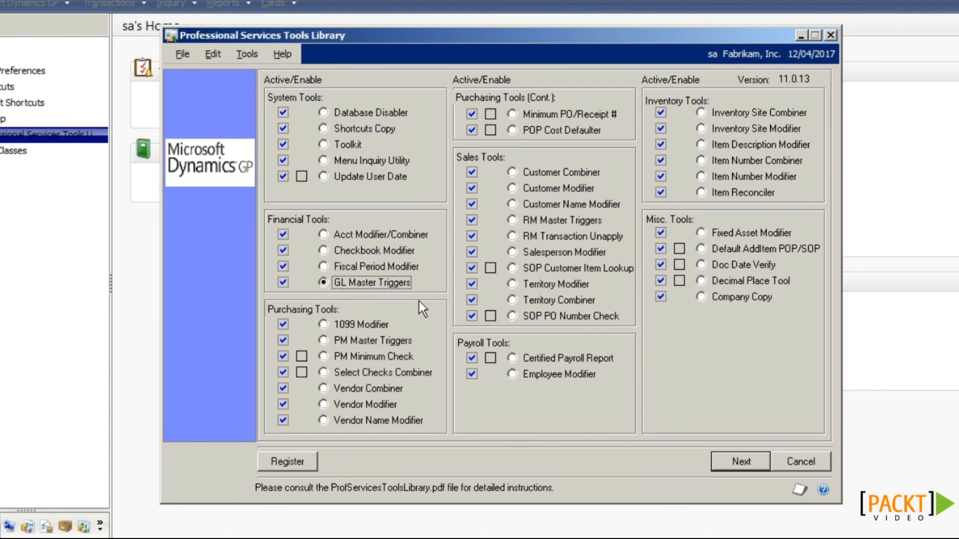
Step: Set the master trigger to replicate Accounts to EMEA, save it, and close the library
{"action": "left_click", "coordinate": [739, 462]}
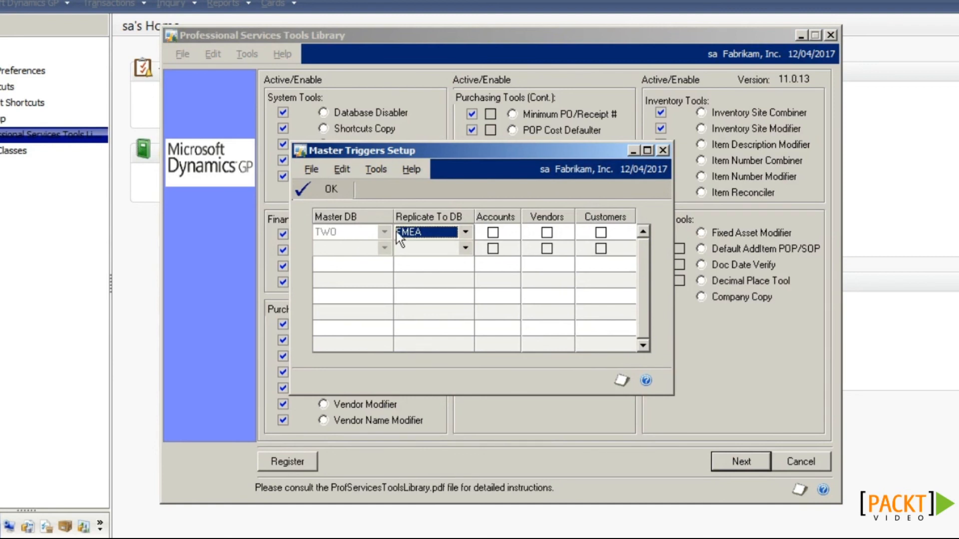
{"action": "left_click", "coordinate": [424, 230]}
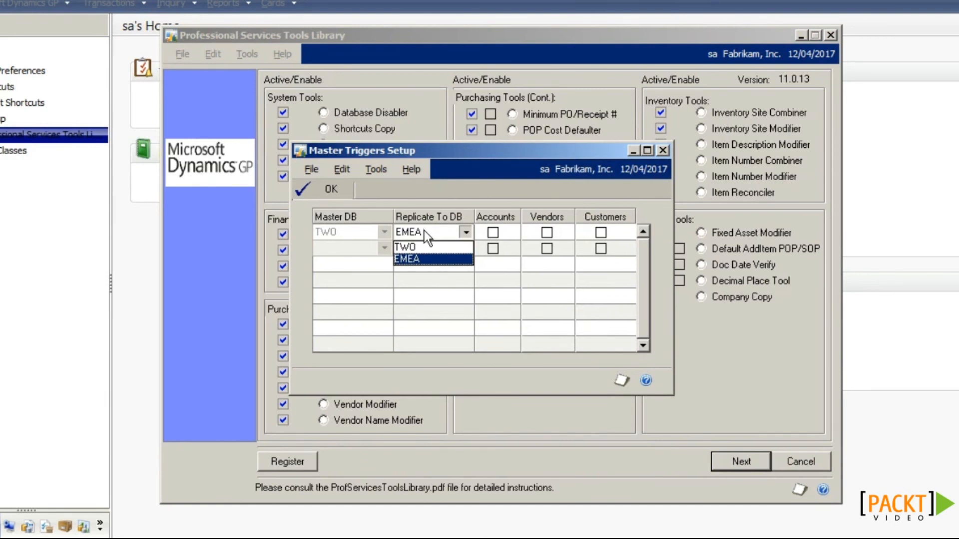
{"action": "left_click", "coordinate": [420, 261]}
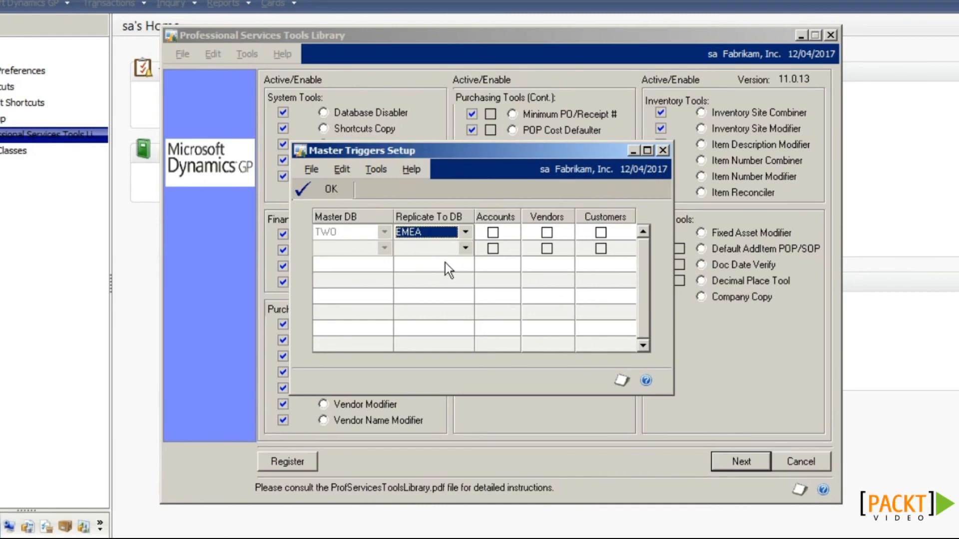
{"action": "left_click", "coordinate": [492, 233]}
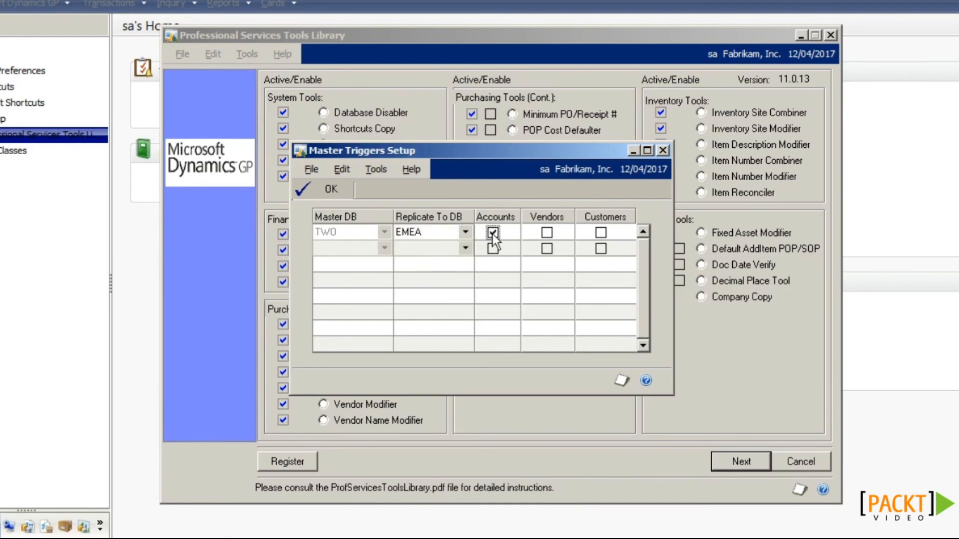
{"action": "left_click", "coordinate": [326, 187]}
{"action": "left_click", "coordinate": [831, 35]}
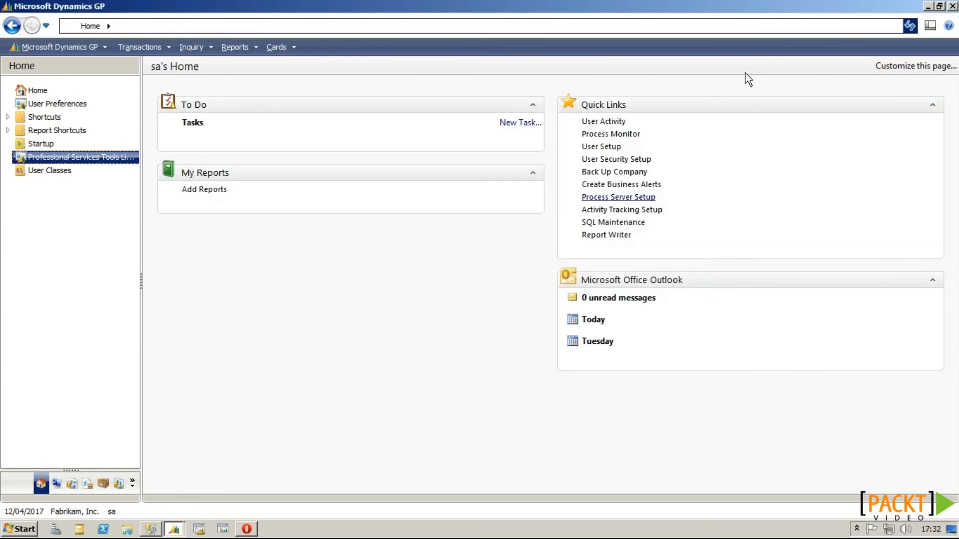
Step: Create account 100-1110-00 'Administration-Payroll' in category Cash and save it
{"action": "left_click", "coordinate": [73, 487]}
{"action": "left_click", "coordinate": [612, 124]}
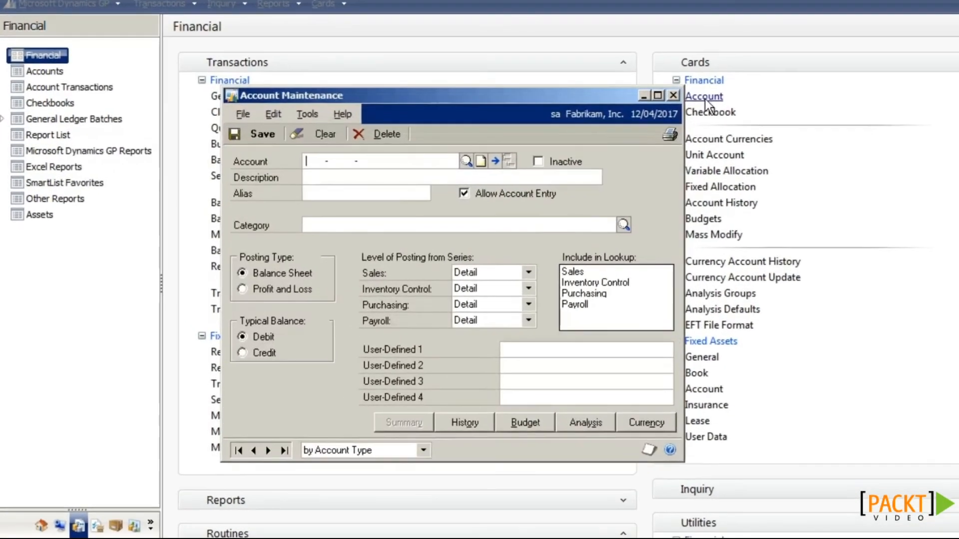
{"action": "type", "text": "100 -1110 -"}
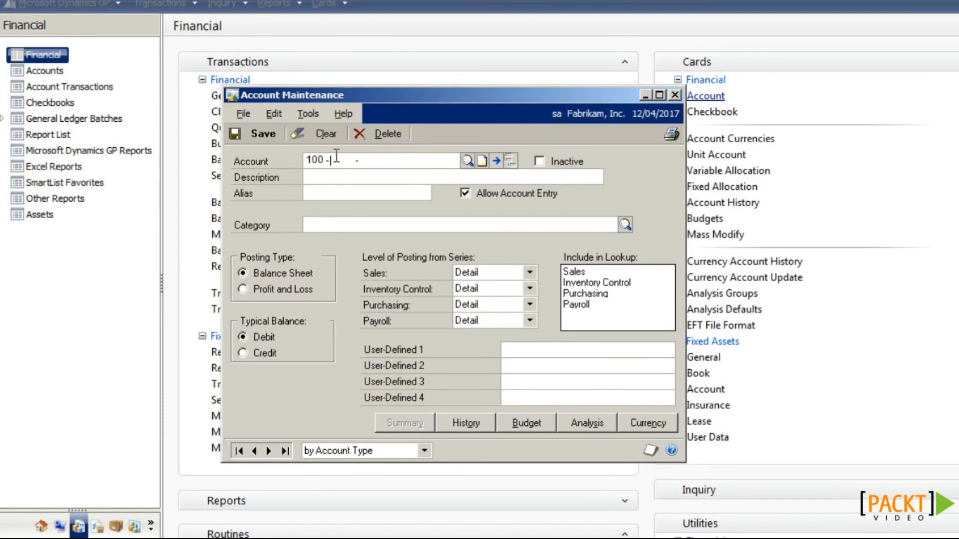
{"action": "type", "text": "00"}
{"action": "key", "text": "Tab"}
{"action": "type", "text": "Administration-Pay"}
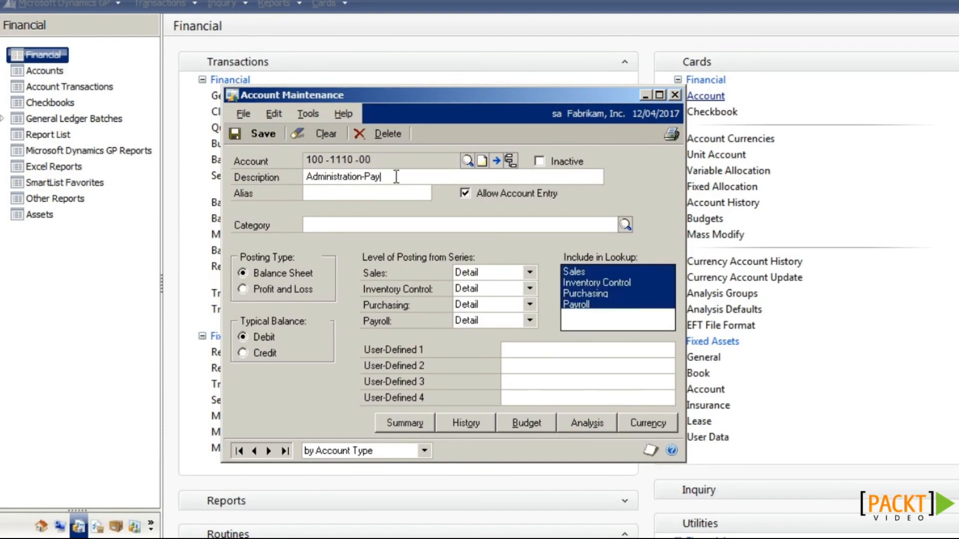
{"action": "type", "text": "roll"}
{"action": "key", "text": "Tab"}
{"action": "type", "text": "Cash"}
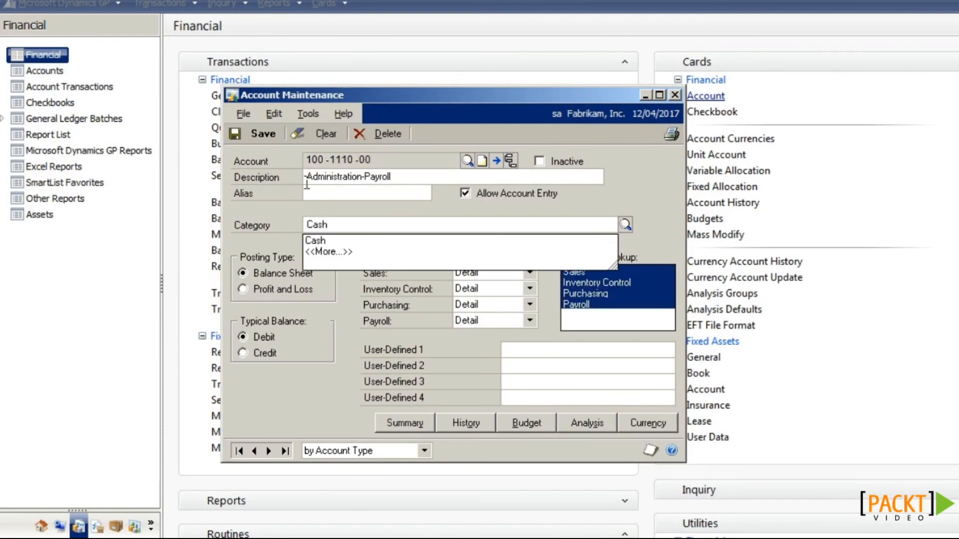
{"action": "left_click", "coordinate": [261, 139]}
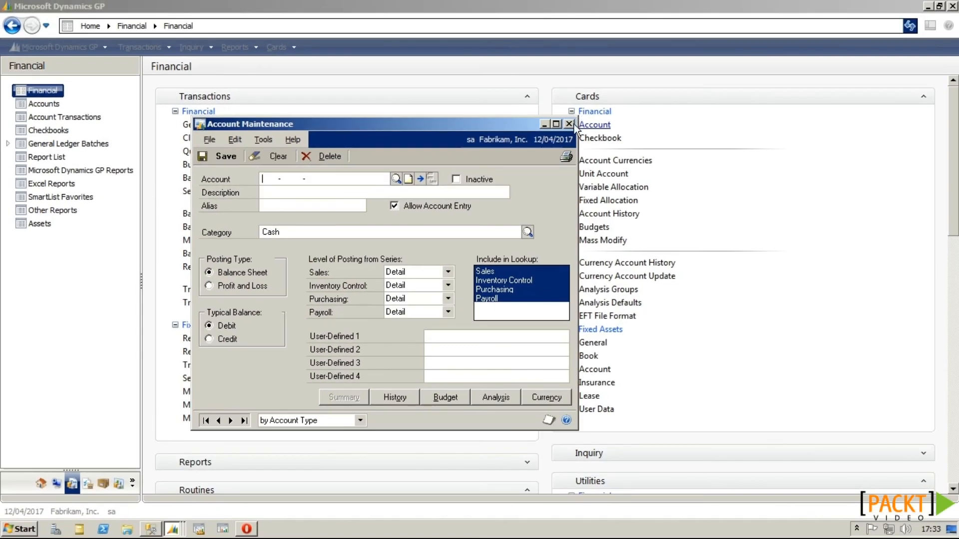
{"action": "left_click", "coordinate": [675, 94]}
Step: Refresh the EMEA accounts list to see the replicated account, then return to Fabrikam, Inc
{"action": "left_click", "coordinate": [174, 529]}
{"action": "left_click", "coordinate": [164, 507]}
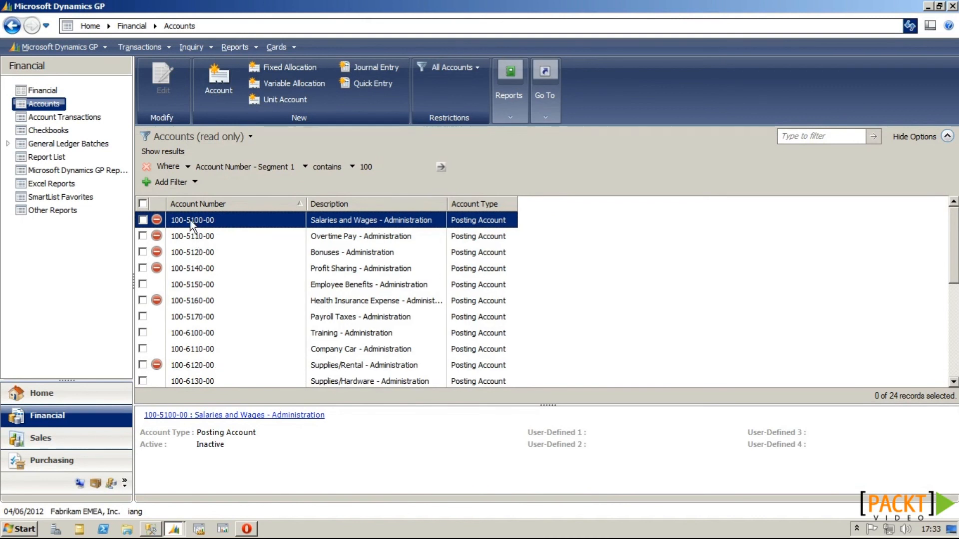
{"action": "left_click", "coordinate": [909, 27]}
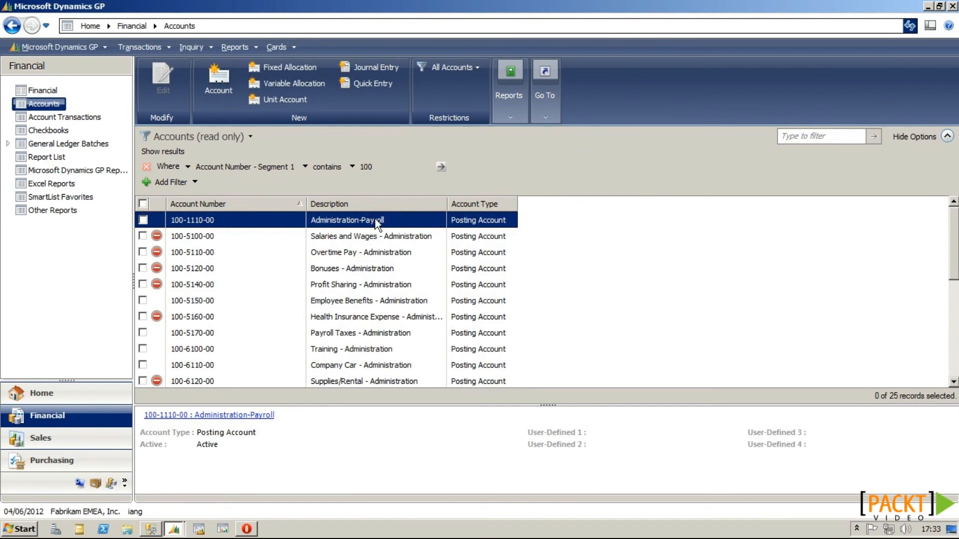
{"action": "mouse_move", "coordinate": [174, 530]}
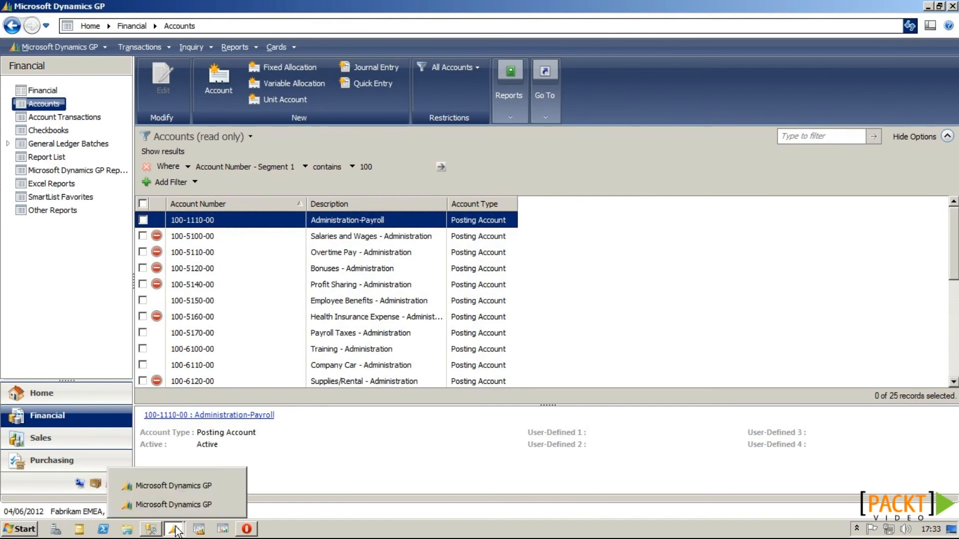
{"action": "left_click", "coordinate": [175, 490]}
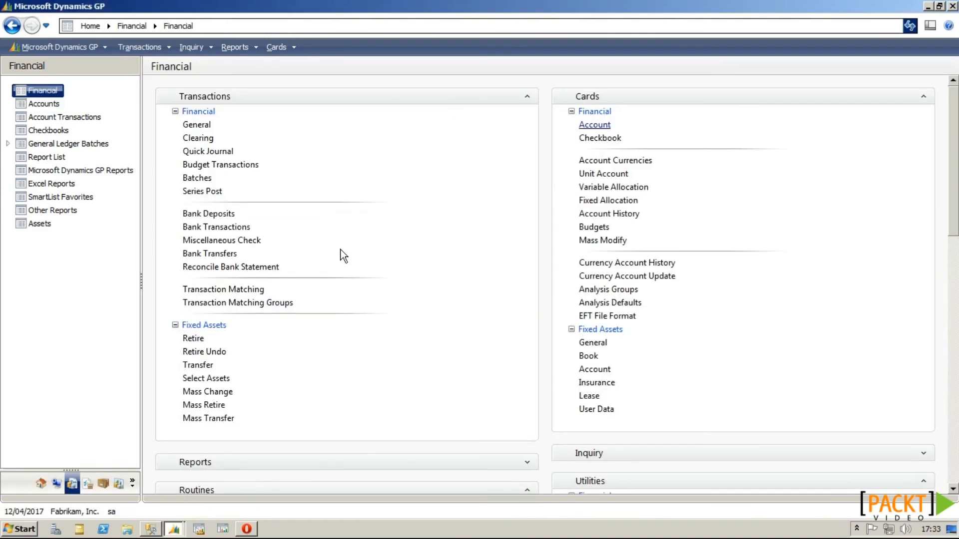
Step: Rename account 100-1110-00 to 'Payroll Admin' and check the change in EMEA's list
{"action": "left_click", "coordinate": [595, 124]}
{"action": "type", "text": "100 -1110 -00"}
{"action": "key", "text": "Tab"}
{"action": "type", "text": "Payroll Admin"}
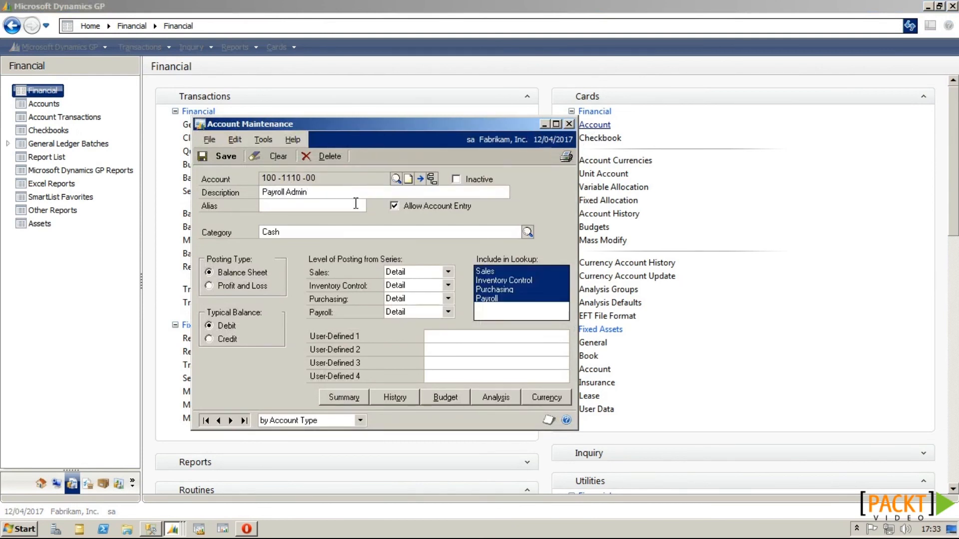
{"action": "left_click", "coordinate": [211, 155]}
{"action": "left_click", "coordinate": [569, 124]}
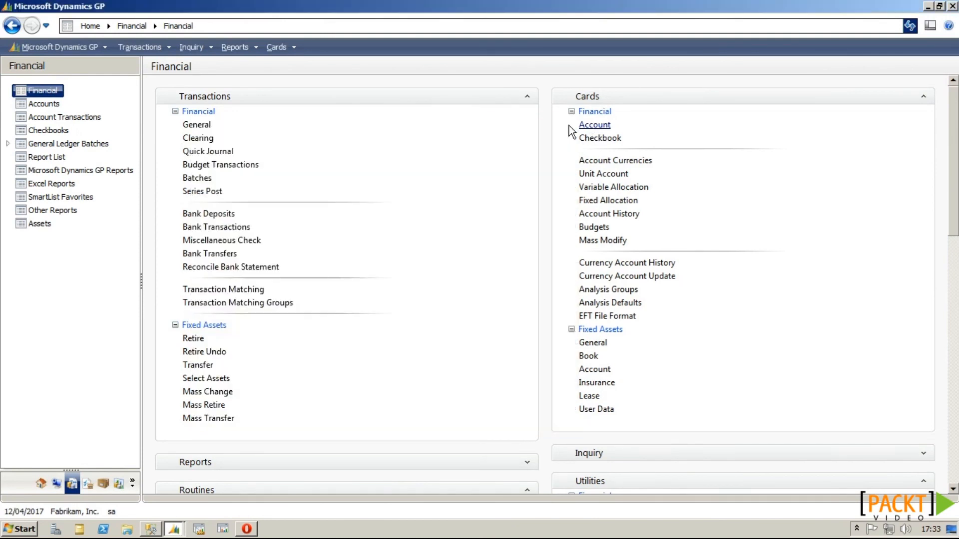
{"action": "left_click", "coordinate": [177, 511]}
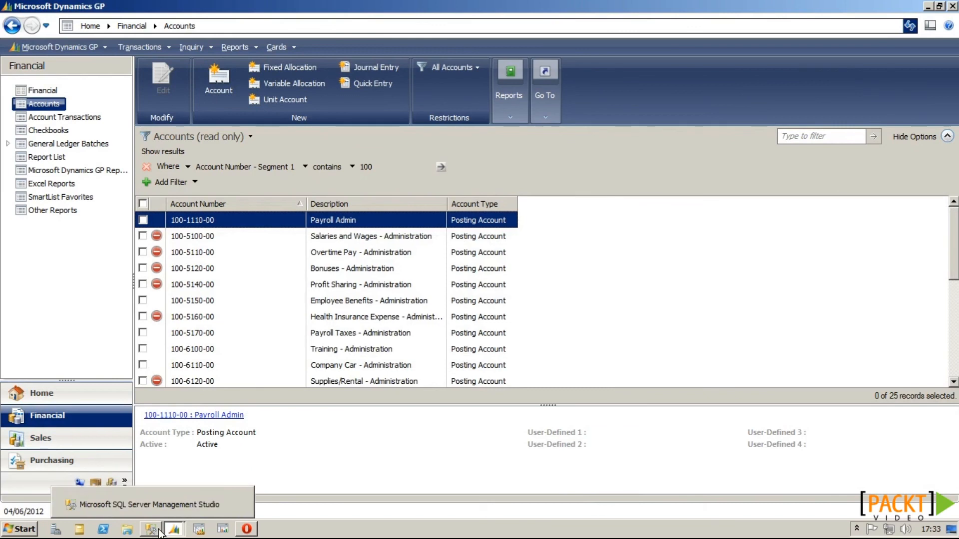
{"action": "mouse_move", "coordinate": [174, 527]}
{"action": "left_click", "coordinate": [175, 491]}
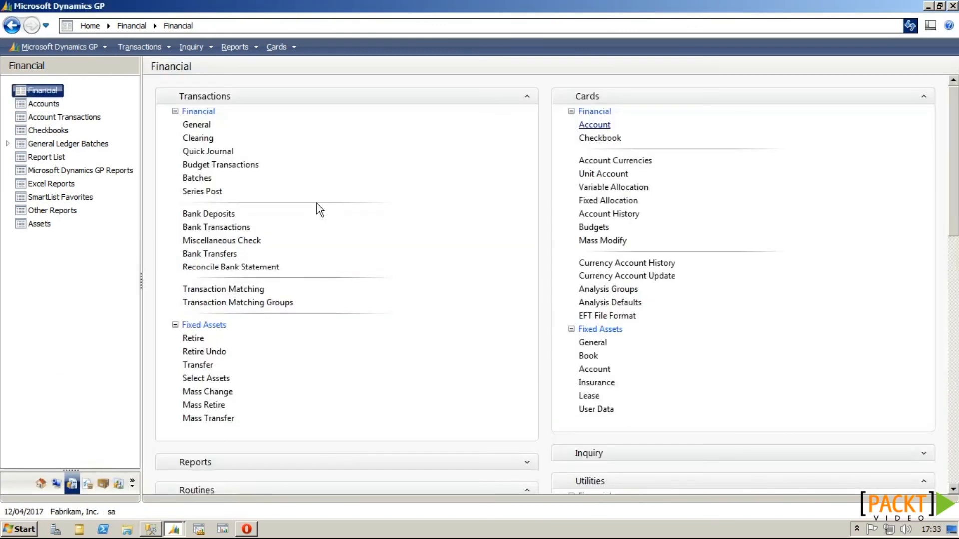
Step: Delete account 100-1110-00 in Fabrikam, Inc. and refresh the EMEA accounts list
{"action": "left_click", "coordinate": [594, 125]}
{"action": "type", "text": "100 -1110 -00"}
{"action": "key", "text": "Tab"}
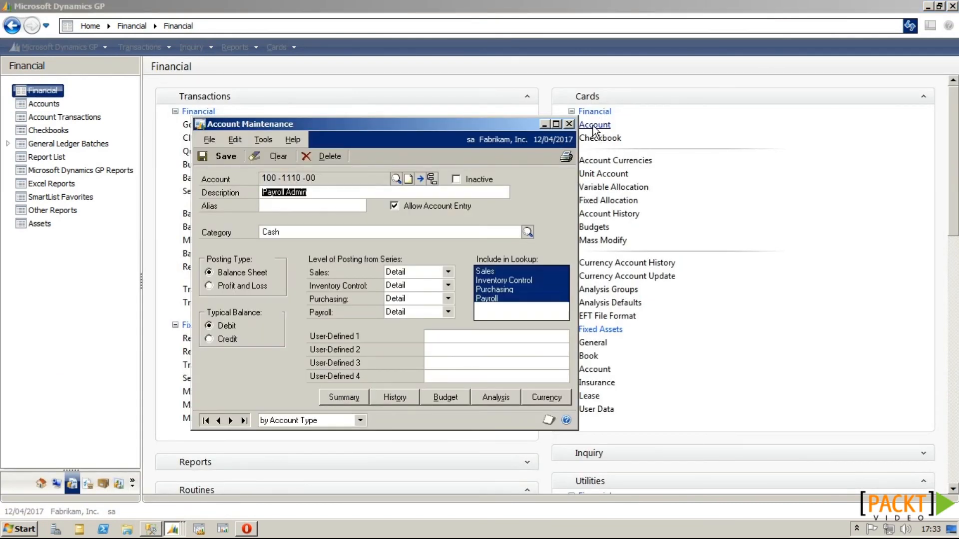
{"action": "left_click", "coordinate": [344, 157]}
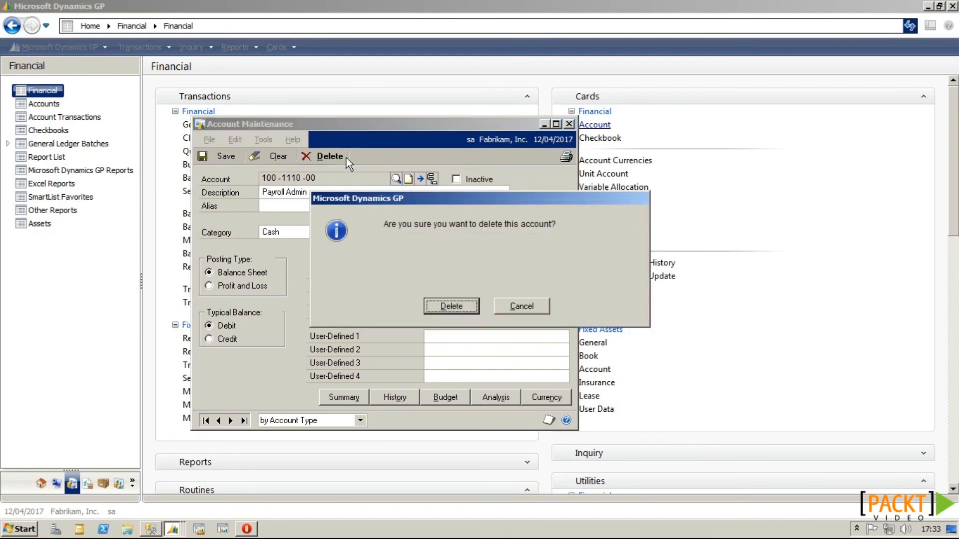
{"action": "left_click", "coordinate": [433, 302]}
{"action": "left_click", "coordinate": [172, 529]}
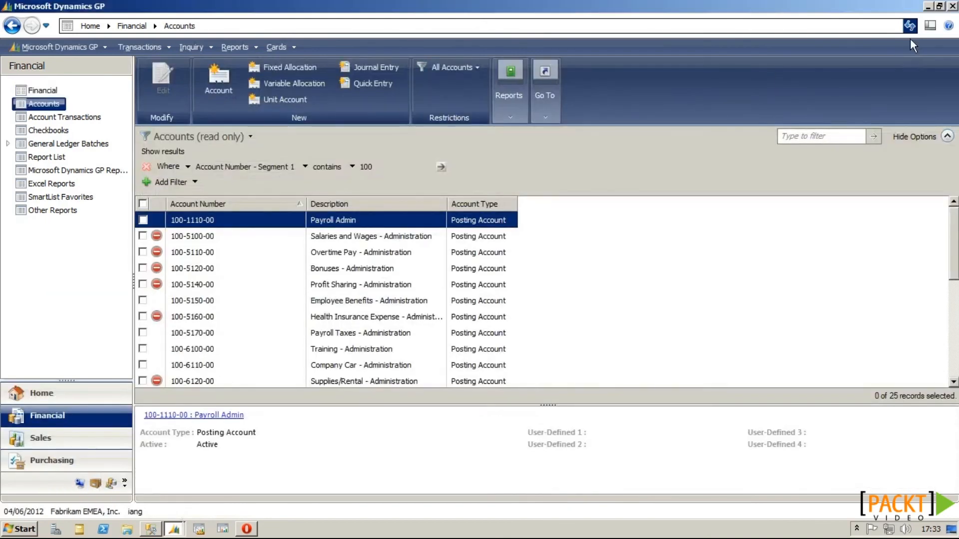
{"action": "left_click", "coordinate": [909, 28]}
Step: Delete account 100-1110-00 from the EMEA company as well and refresh its account list
{"action": "double_click", "coordinate": [184, 220]}
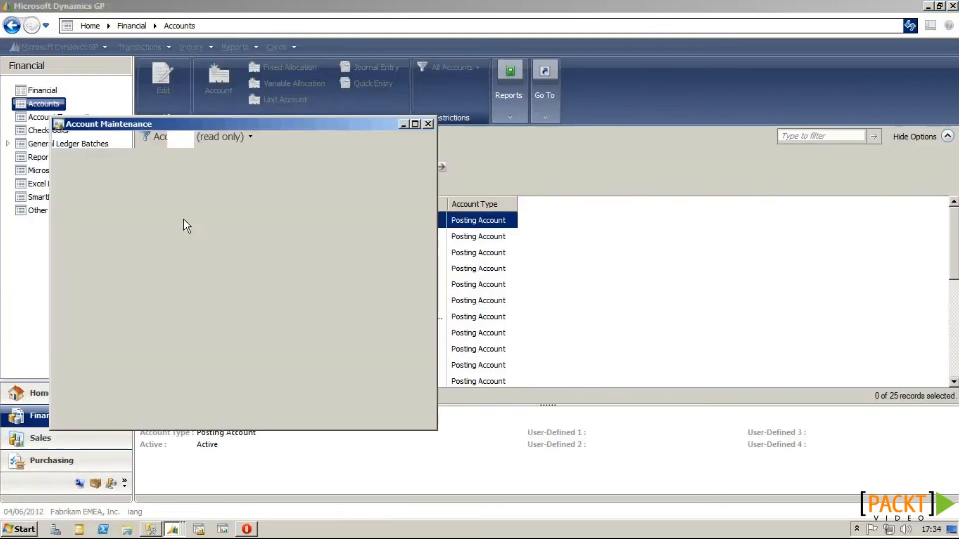
{"action": "left_click", "coordinate": [183, 156]}
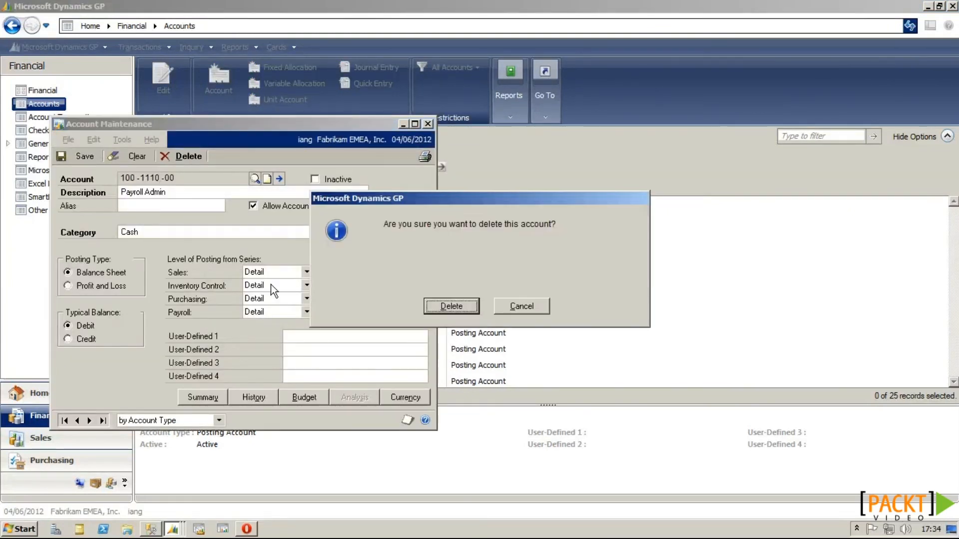
{"action": "left_click", "coordinate": [437, 311]}
{"action": "left_click", "coordinate": [427, 124]}
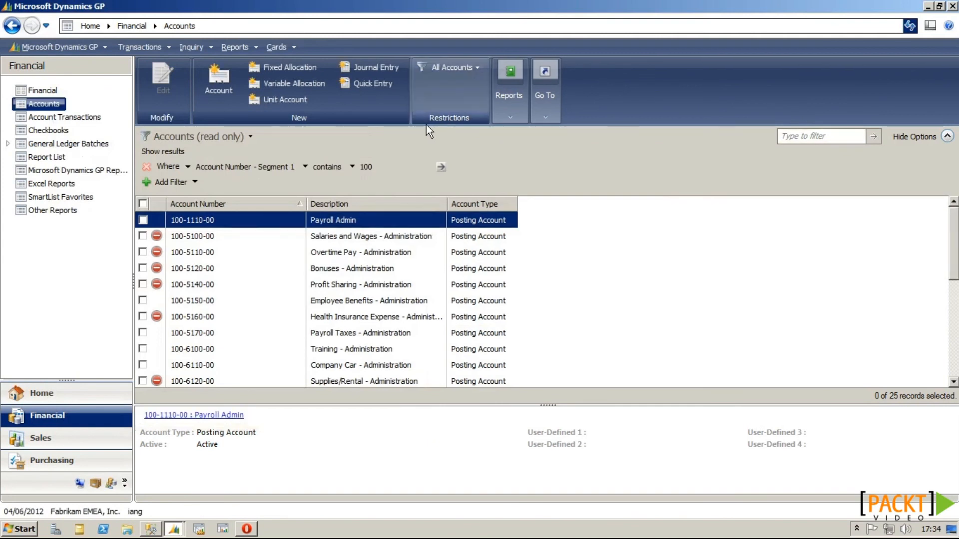
{"action": "left_click", "coordinate": [909, 26]}
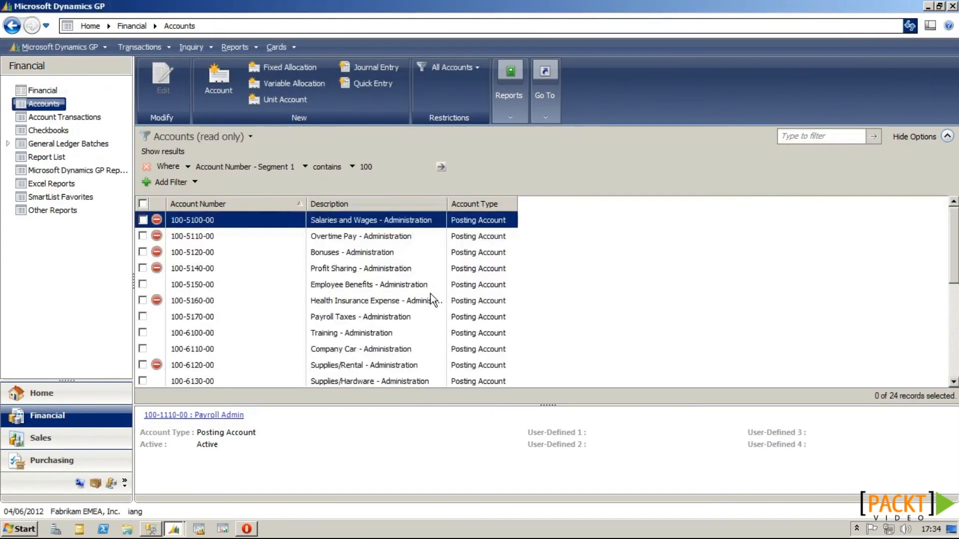
{"action": "left_click", "coordinate": [174, 529]}
Step: Add Vendors replication from TWO to EMEA through the PM Master Triggers tool
{"action": "left_click", "coordinate": [180, 485]}
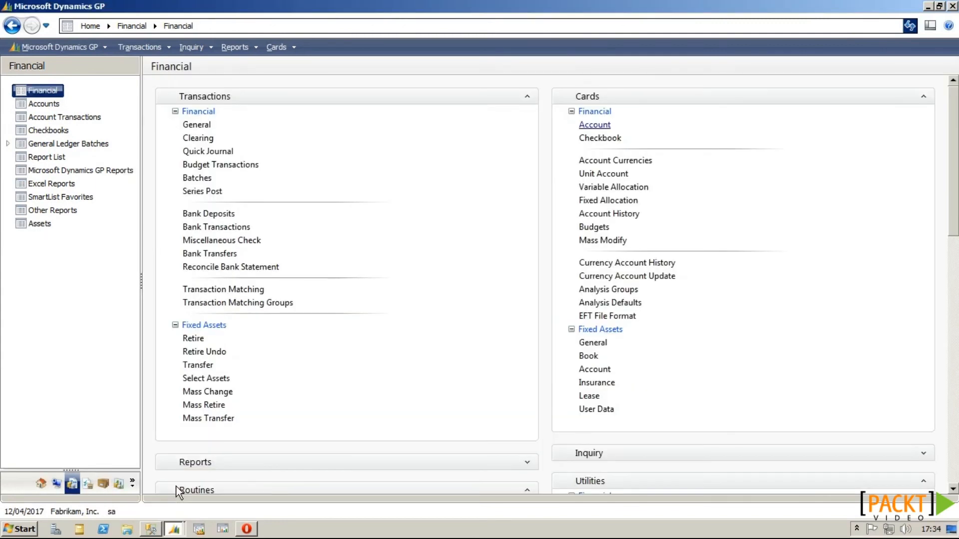
{"action": "left_click", "coordinate": [39, 484]}
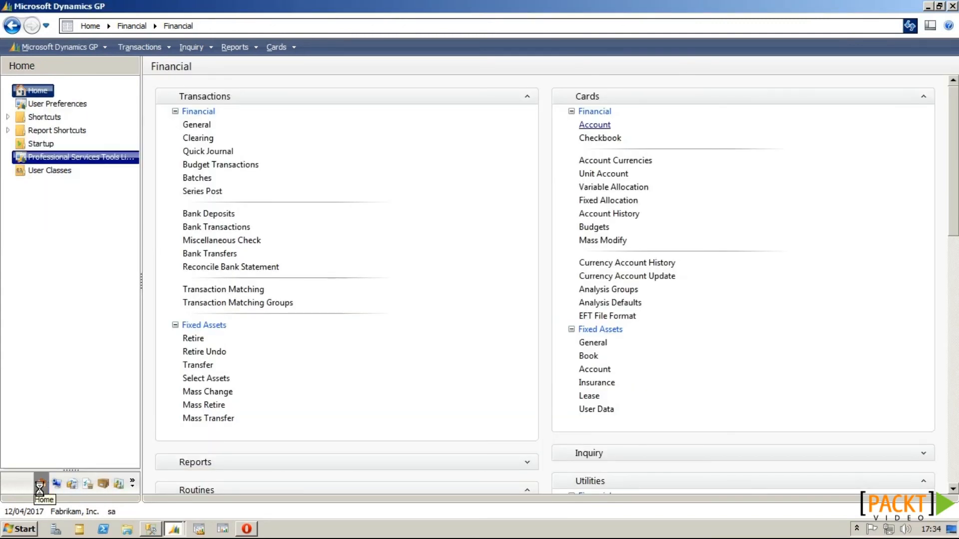
{"action": "left_click", "coordinate": [92, 158]}
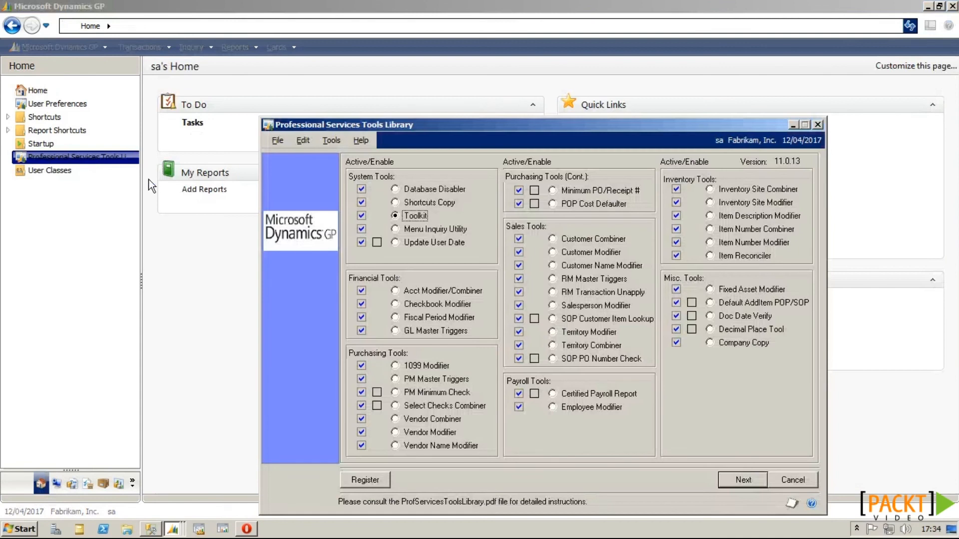
{"action": "left_click", "coordinate": [429, 378]}
{"action": "left_click", "coordinate": [743, 481]}
{"action": "left_click", "coordinate": [504, 238]}
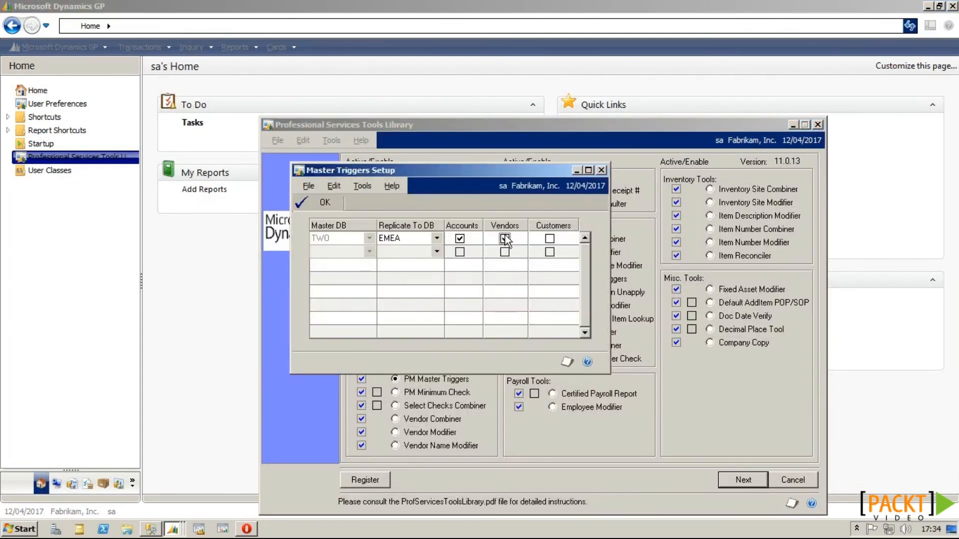
{"action": "left_click", "coordinate": [325, 205]}
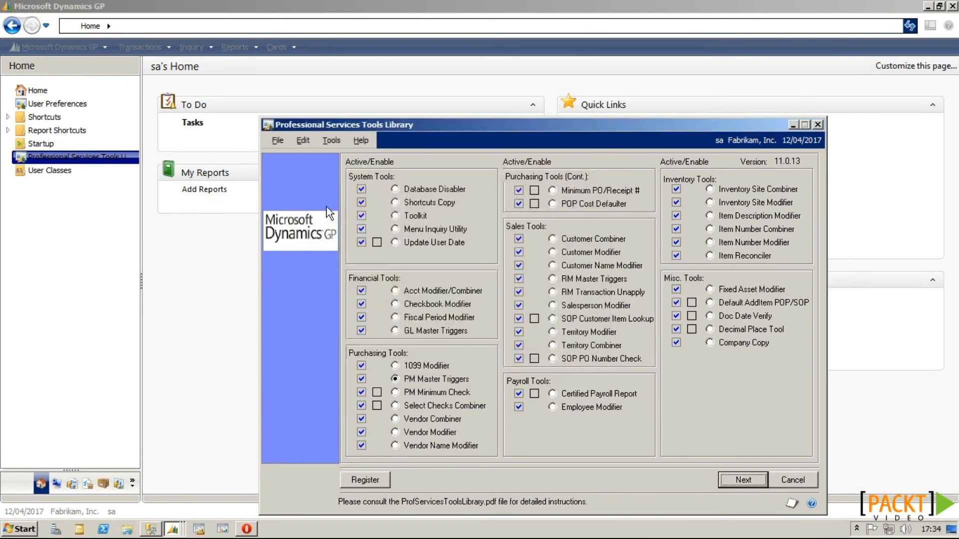
{"action": "left_click", "coordinate": [817, 125]}
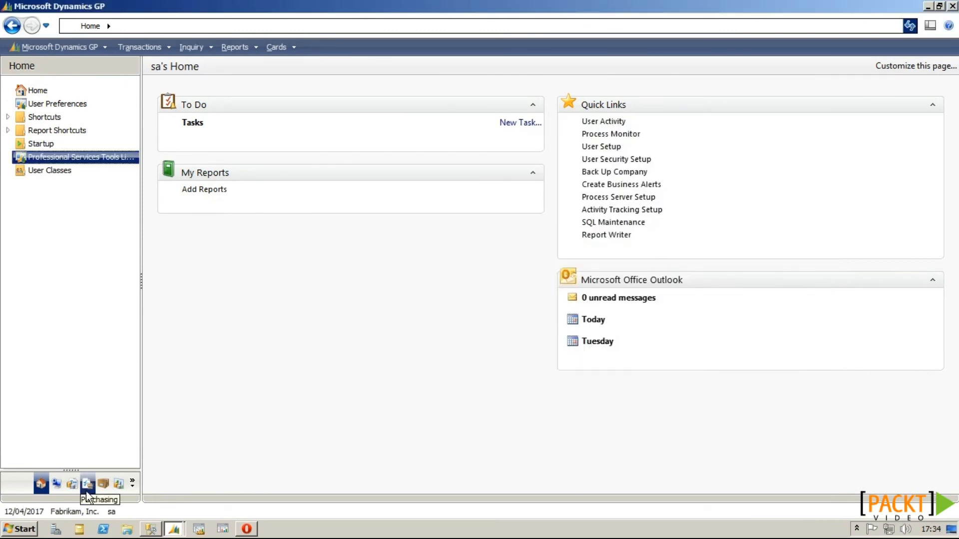
Step: Start vendor PERFECT0001, Perfect Image Limited, with address ID PRIMARY
{"action": "left_click", "coordinate": [87, 483]}
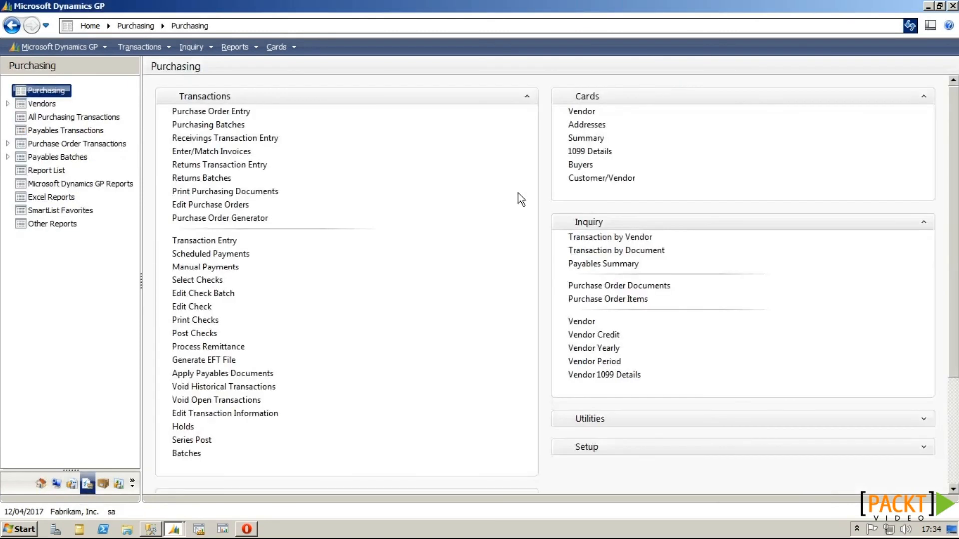
{"action": "left_click", "coordinate": [582, 112]}
{"action": "type", "text": "PERFECT0001"}
{"action": "key", "text": "Tab"}
{"action": "type", "text": "Perfect Image Limited"}
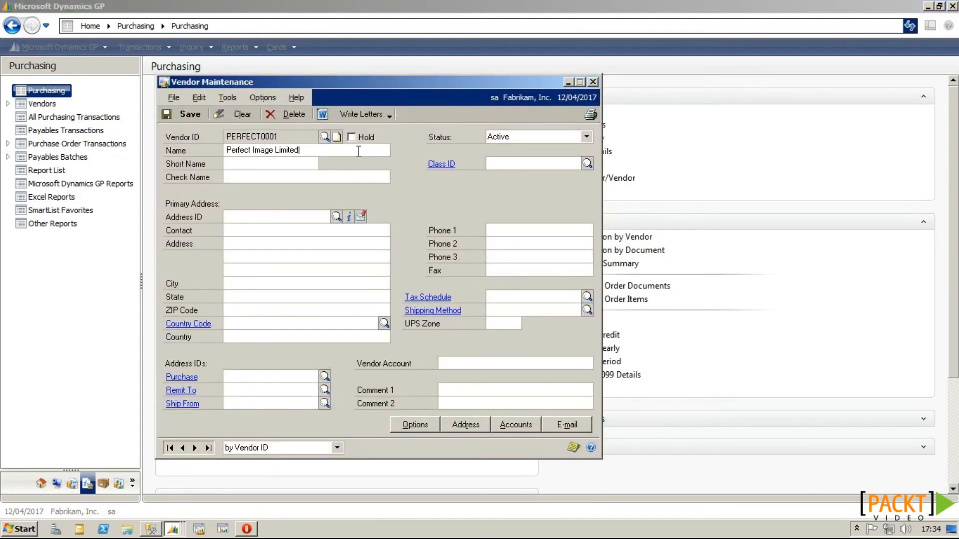
{"action": "key", "text": "Tab"}
{"action": "key", "text": "Tab"}
{"action": "key", "text": "Tab"}
{"action": "type", "text": "PRIMARY"}
Step: Fill in the PRIMARY address's contact name, two street lines, city and postcode
{"action": "key", "text": "Tab"}
{"action": "key", "text": "Tab"}
{"action": "type", "text": "Newcastle Technopole"}
{"action": "key", "text": "Tab"}
{"action": "type", "text": "Kings Manor"}
{"action": "key", "text": "Tab"}
{"action": "key", "text": "Tab"}
{"action": "type", "text": "Newcastle"}
{"action": "key", "text": "Tab"}
{"action": "key", "text": "Tab"}
{"action": "type", "text": "NE1 6PA"}
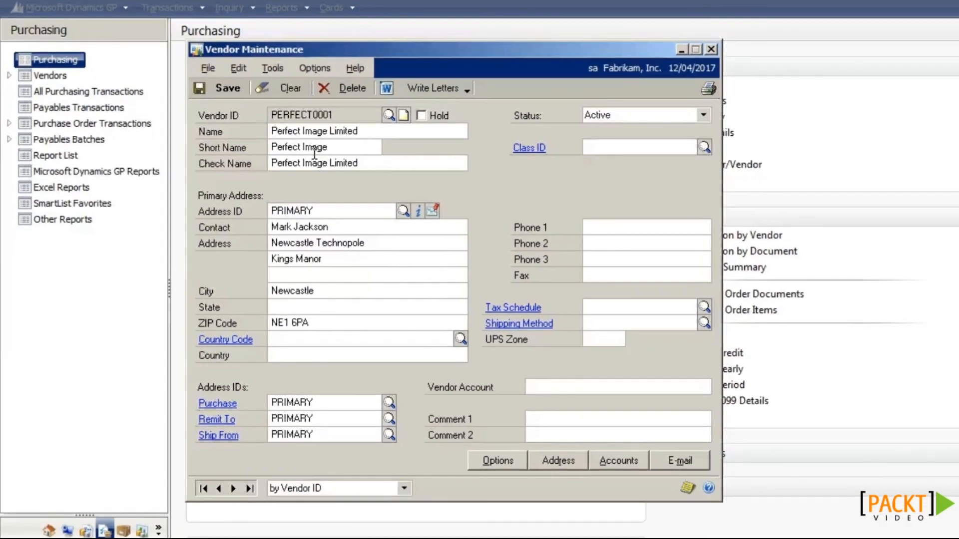
Step: Review the vendor's internet information and address details, then save the vendor
{"action": "left_click", "coordinate": [419, 211]}
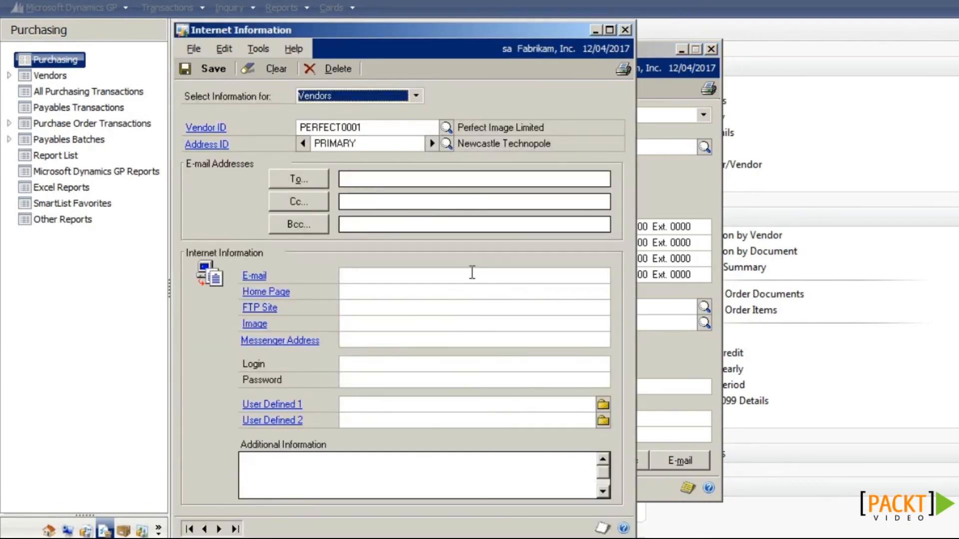
{"action": "left_click", "coordinate": [624, 30]}
{"action": "left_click", "coordinate": [558, 461]}
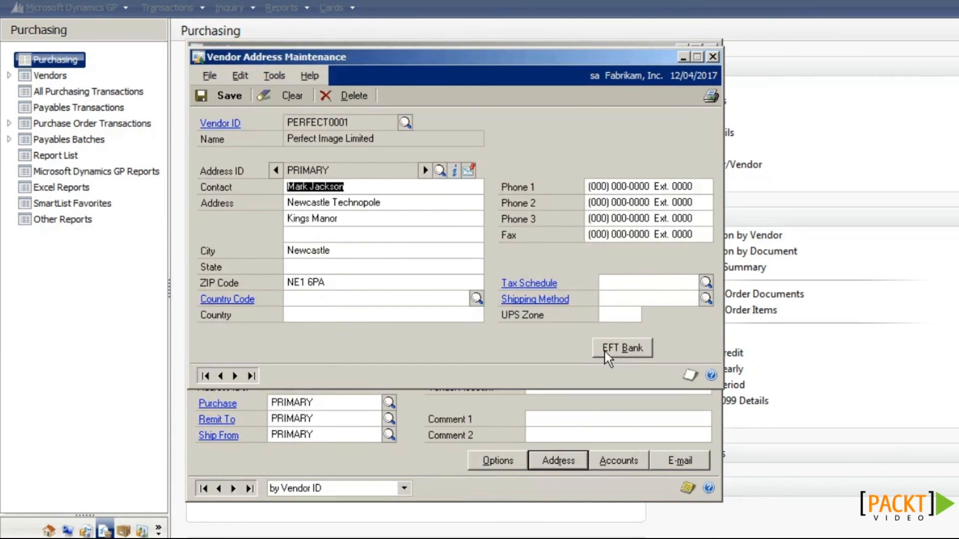
{"action": "left_click", "coordinate": [229, 97]}
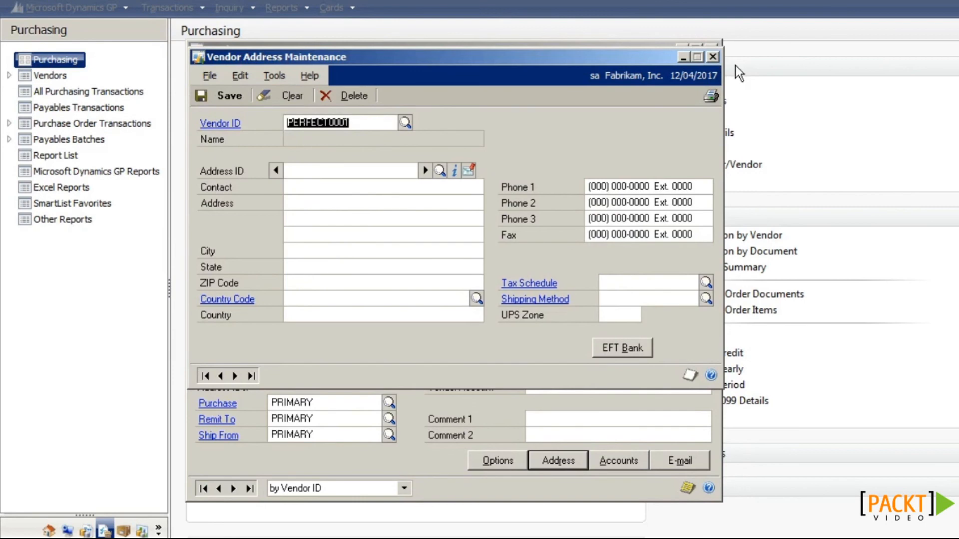
{"action": "left_click", "coordinate": [712, 56]}
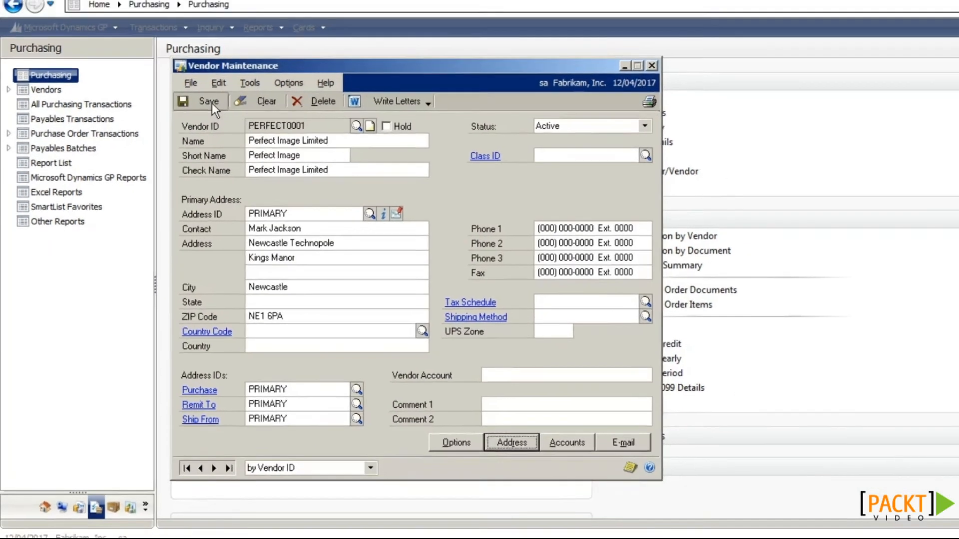
{"action": "left_click", "coordinate": [230, 89]}
{"action": "left_click", "coordinate": [593, 82]}
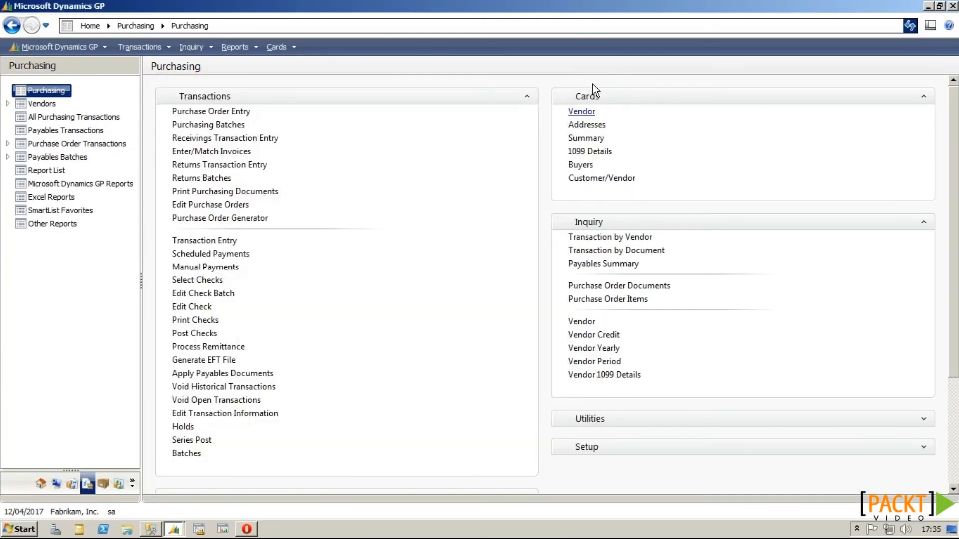
Step: Filter the Fabrikam EMEA vendor list for names containing PERFECT
{"action": "mouse_move", "coordinate": [175, 528]}
{"action": "left_click", "coordinate": [159, 505]}
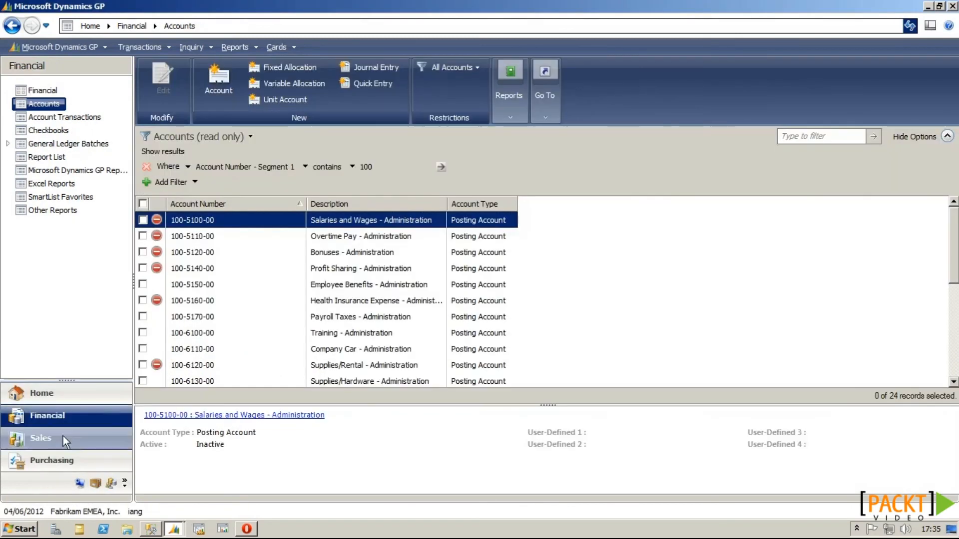
{"action": "left_click", "coordinate": [65, 462]}
{"action": "left_click", "coordinate": [51, 105]}
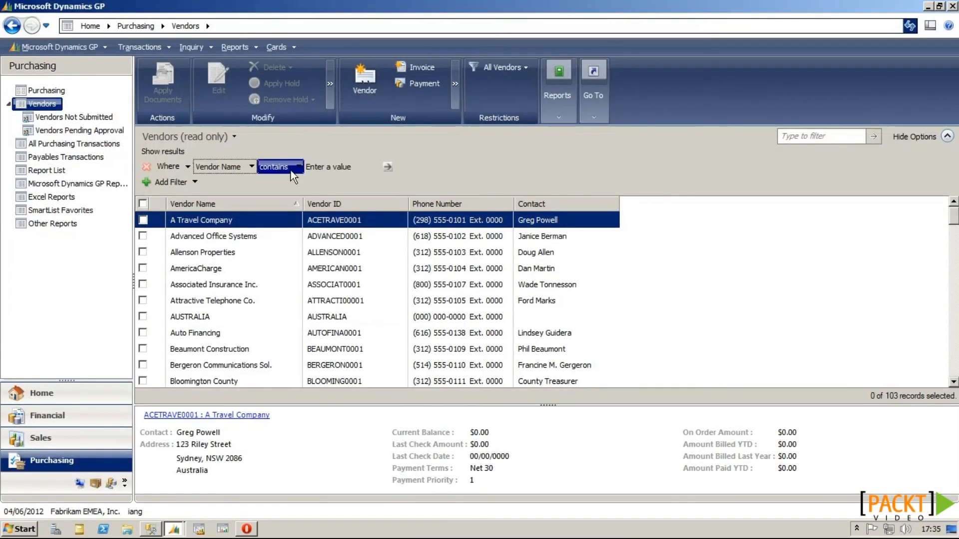
{"action": "left_click", "coordinate": [294, 167]}
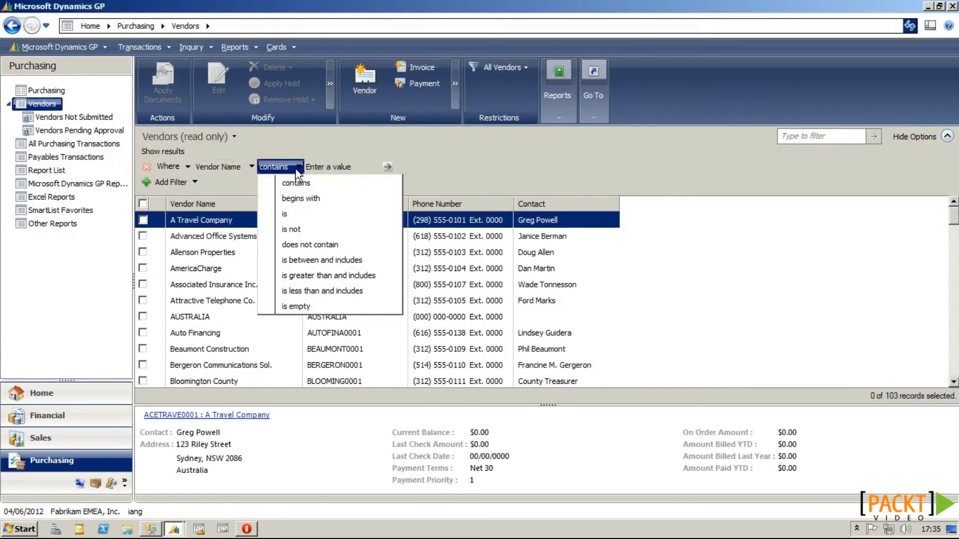
{"action": "left_click", "coordinate": [322, 167]}
{"action": "type", "text": "PERFECT"}
{"action": "left_click", "coordinate": [387, 167]}
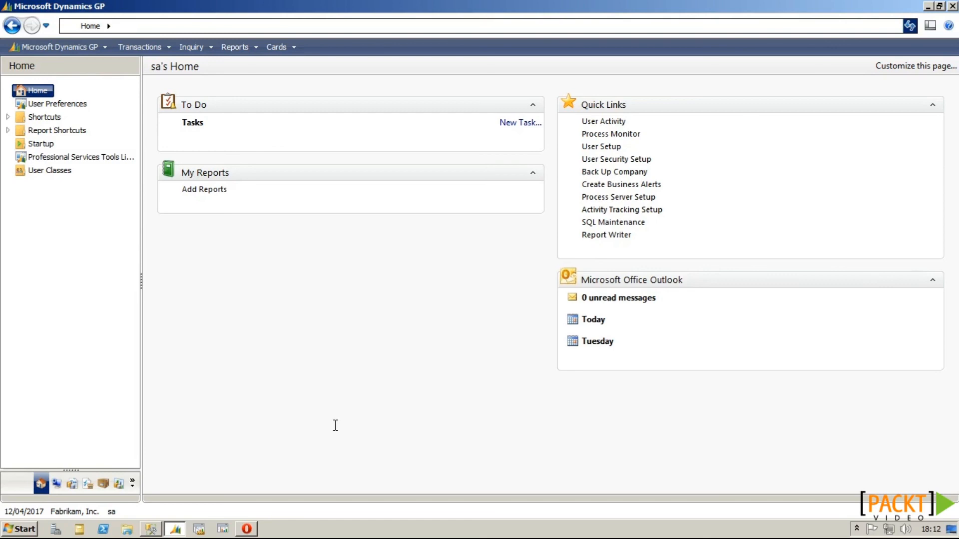
Step: Open the Customer Combiner and set HOLLINGC0001 to combine into AARONFIT0001
{"action": "left_click", "coordinate": [54, 158]}
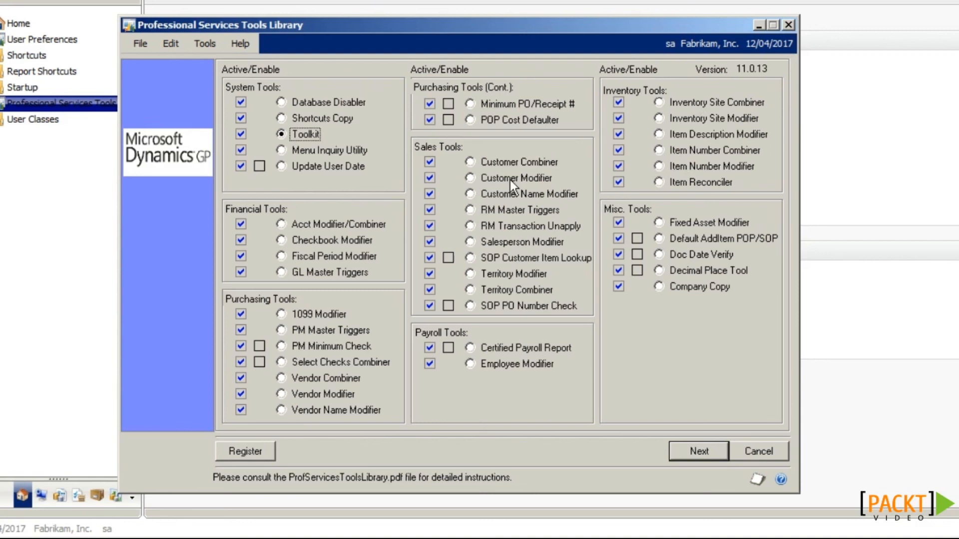
{"action": "left_click", "coordinate": [472, 163]}
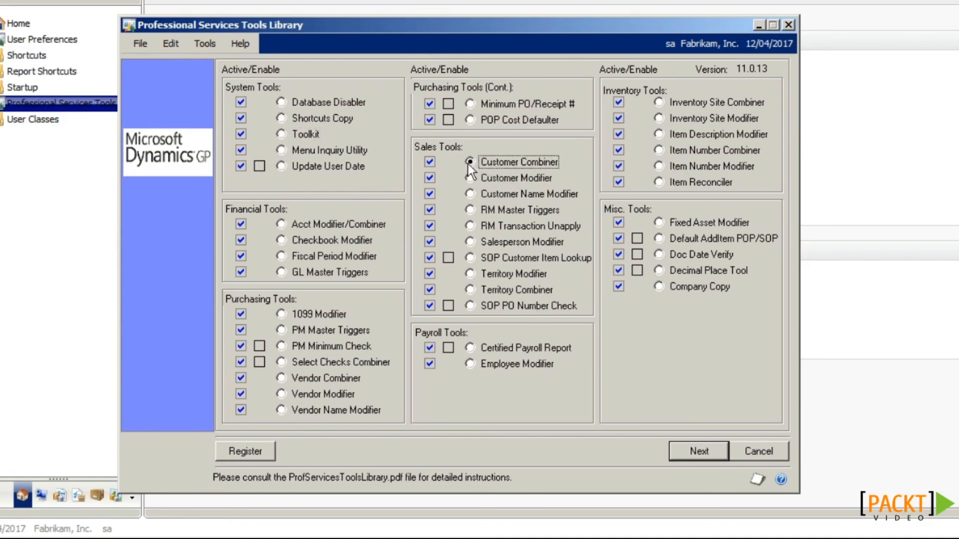
{"action": "left_click", "coordinate": [690, 451]}
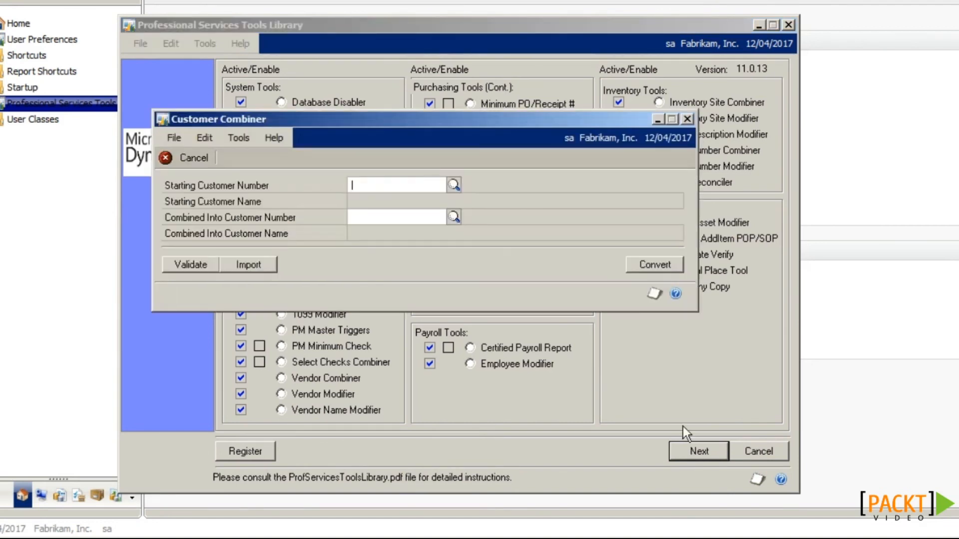
{"action": "left_click", "coordinate": [453, 186]}
{"action": "left_click_drag", "start_coordinate": [541, 192], "coordinate": [539, 245]}
{"action": "left_click", "coordinate": [184, 261]}
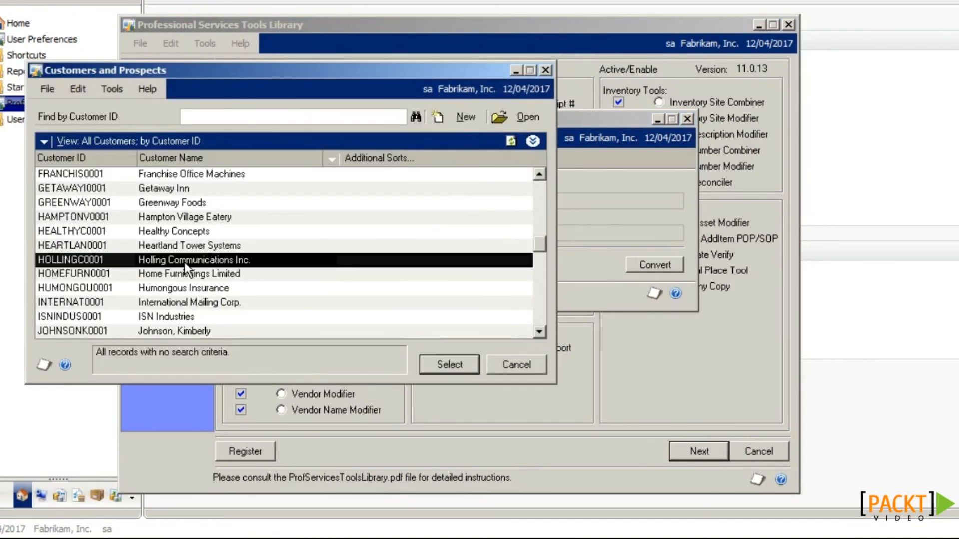
{"action": "left_click", "coordinate": [440, 365]}
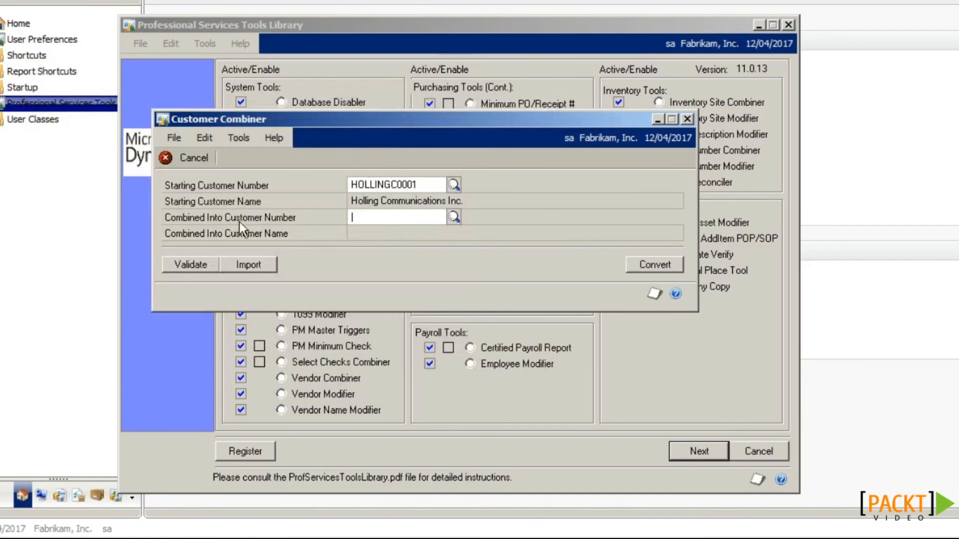
{"action": "left_click", "coordinate": [453, 217]}
{"action": "double_click", "coordinate": [189, 177]}
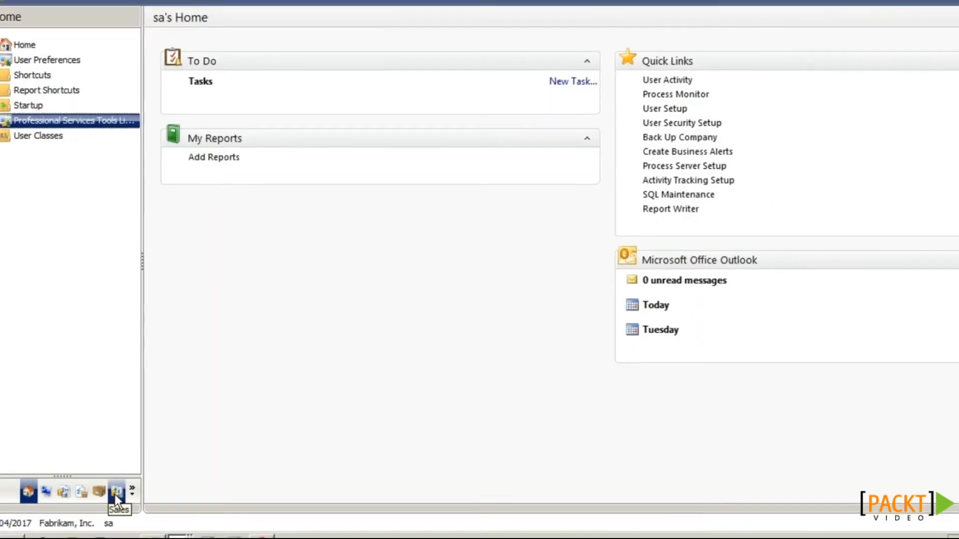
Step: View Aaron Fitz Electrical's sales transactions from the Customers list, then return to the Customer Combiner
{"action": "left_click", "coordinate": [118, 487]}
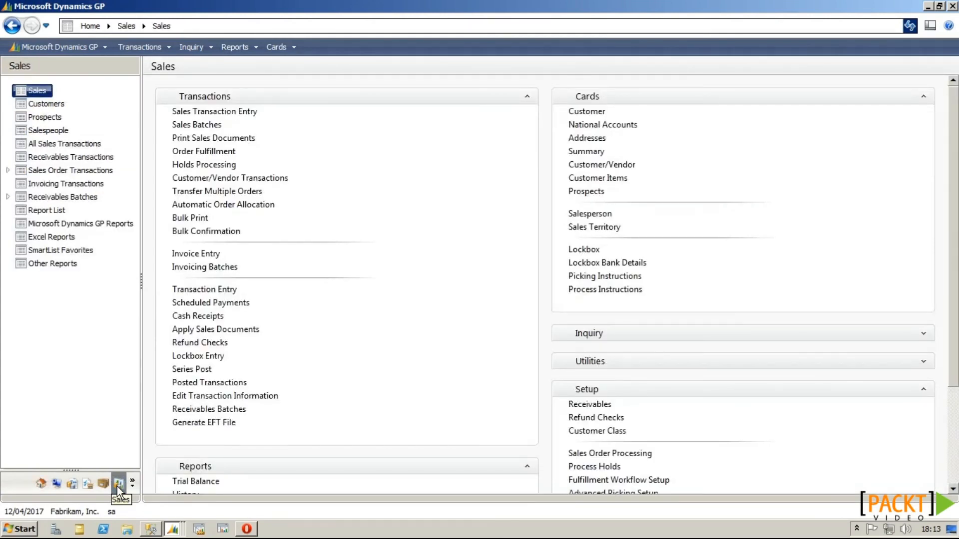
{"action": "left_click", "coordinate": [49, 104]}
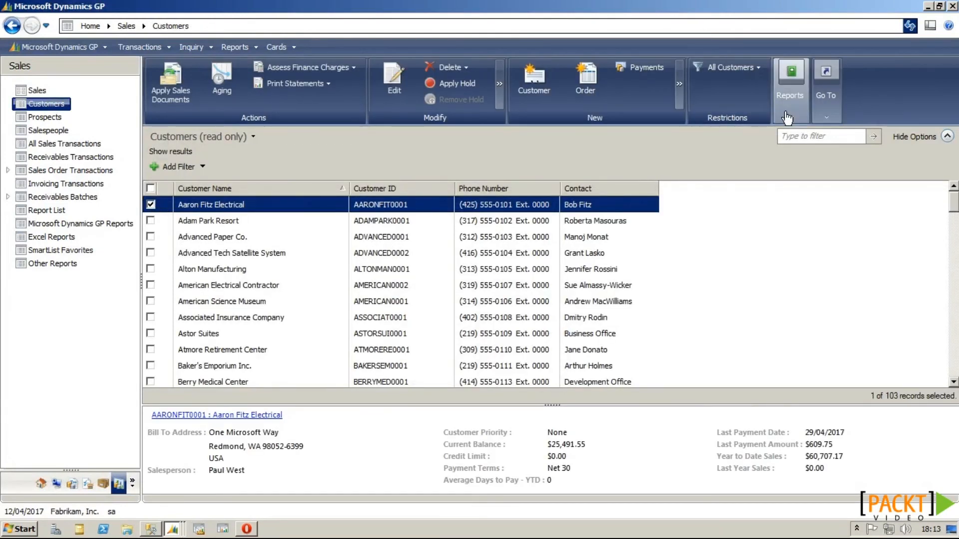
{"action": "left_click", "coordinate": [826, 115]}
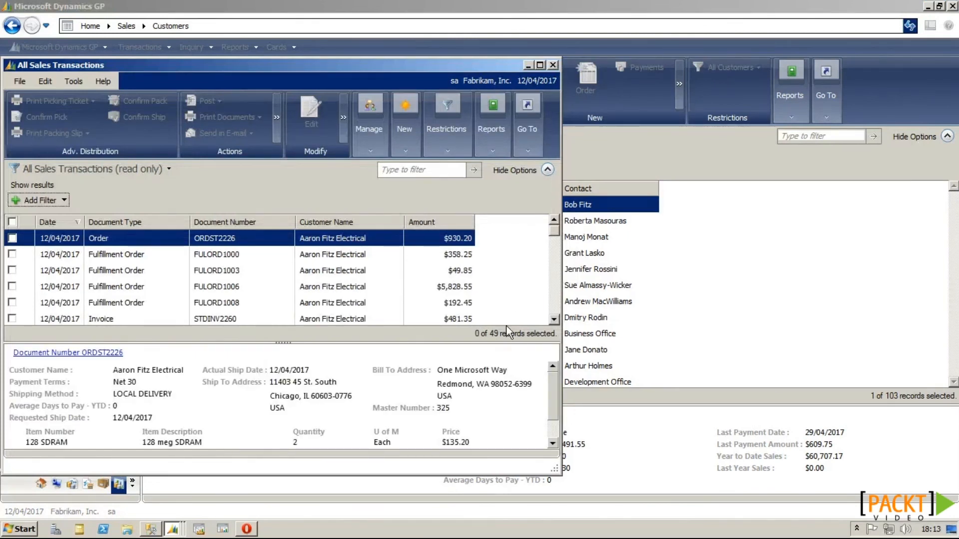
{"action": "left_click_drag", "start_coordinate": [558, 241], "coordinate": [555, 241]}
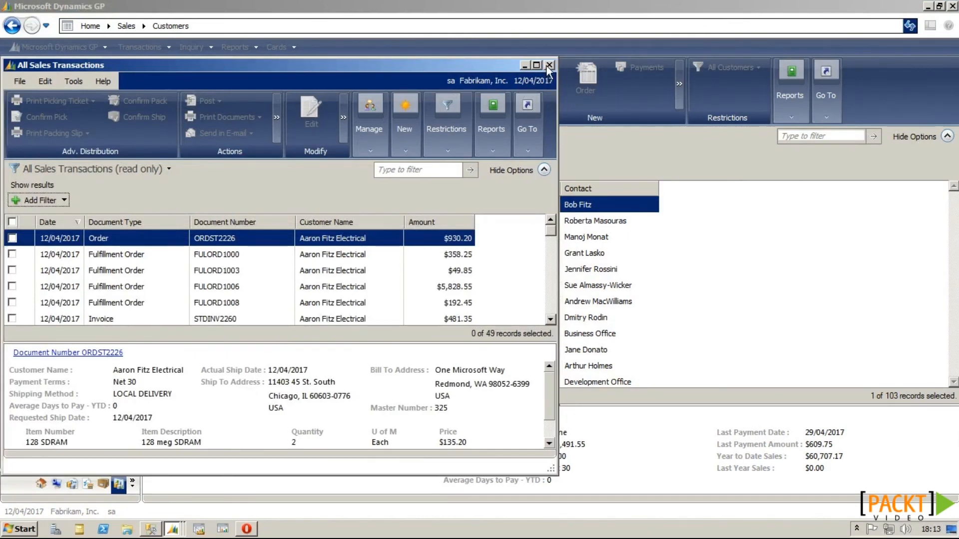
{"action": "left_click", "coordinate": [551, 64]}
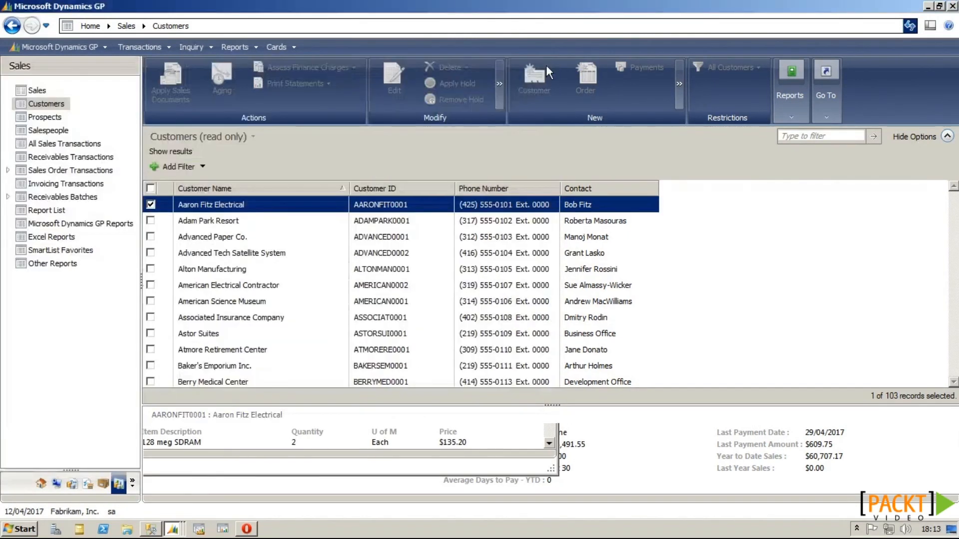
{"action": "left_click", "coordinate": [173, 529]}
{"action": "left_click", "coordinate": [167, 506]}
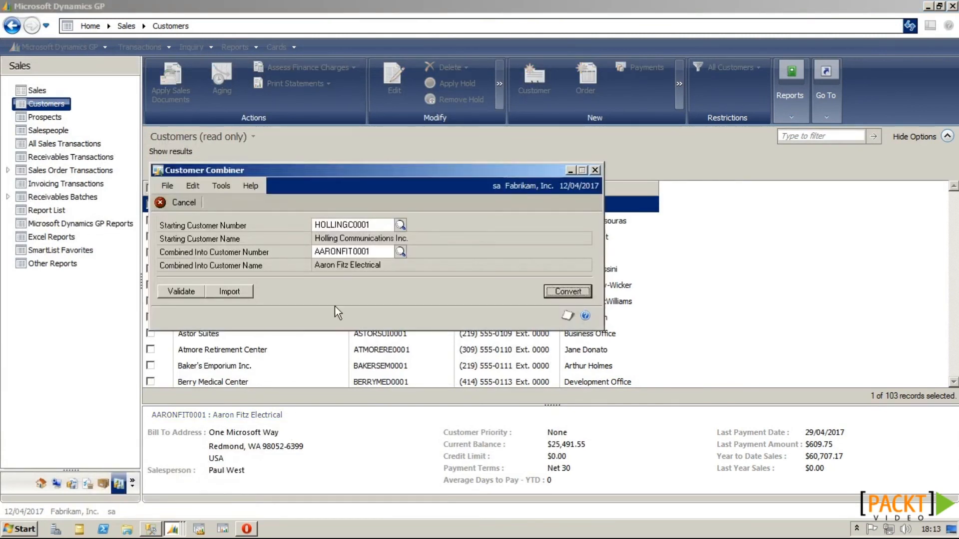
Step: Run the combine of HOLLINGC0001 into AARONFIT0001, accepting the backup warning
{"action": "left_click", "coordinate": [562, 294]}
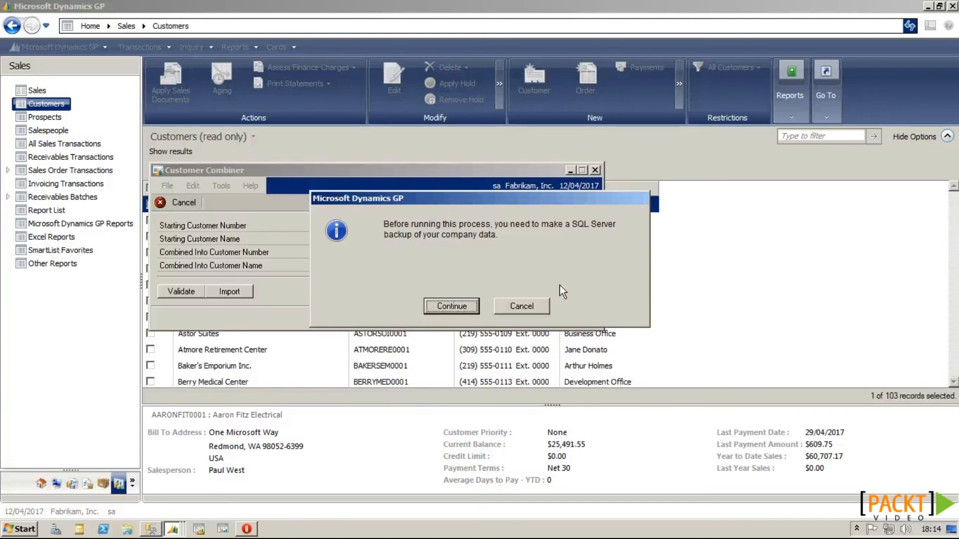
{"action": "left_click", "coordinate": [457, 307]}
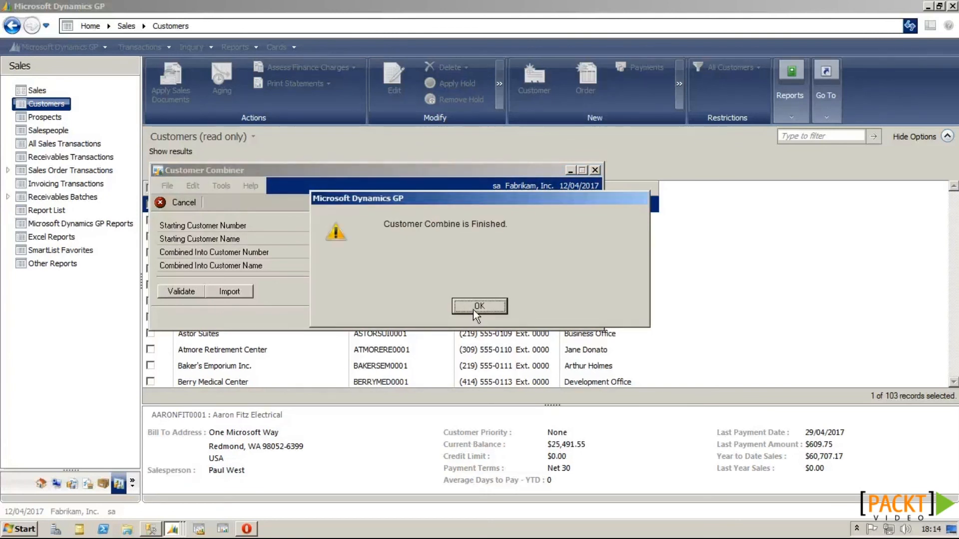
{"action": "left_click", "coordinate": [472, 309]}
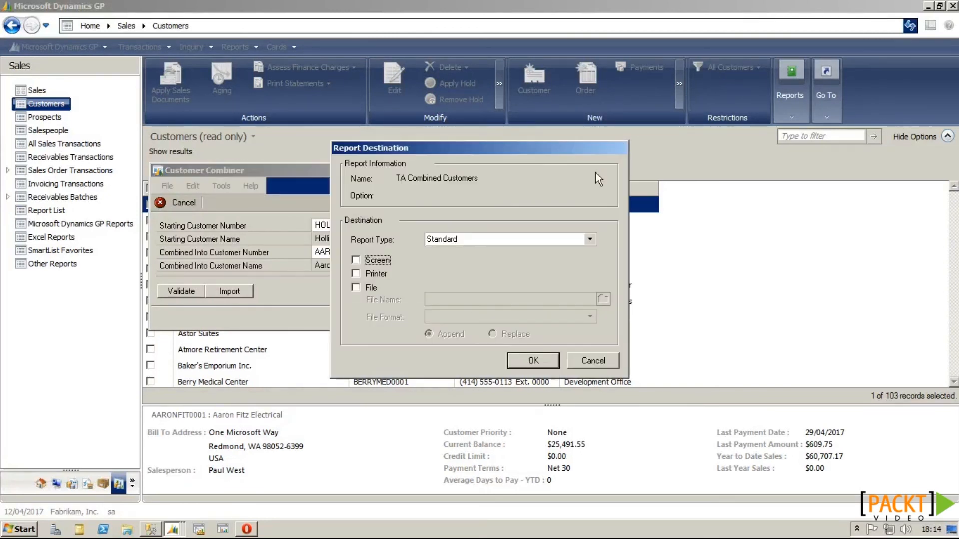
Step: Display the combined customers report on screen, widen it to check both IDs, and close it
{"action": "left_click", "coordinate": [377, 258]}
{"action": "left_click", "coordinate": [532, 360]}
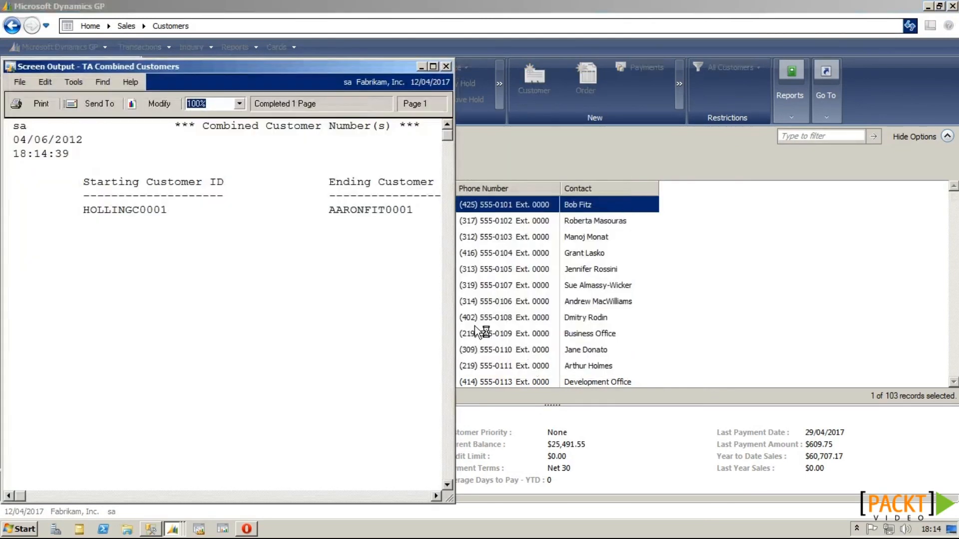
{"action": "left_click_drag", "start_coordinate": [454, 302], "coordinate": [738, 288]}
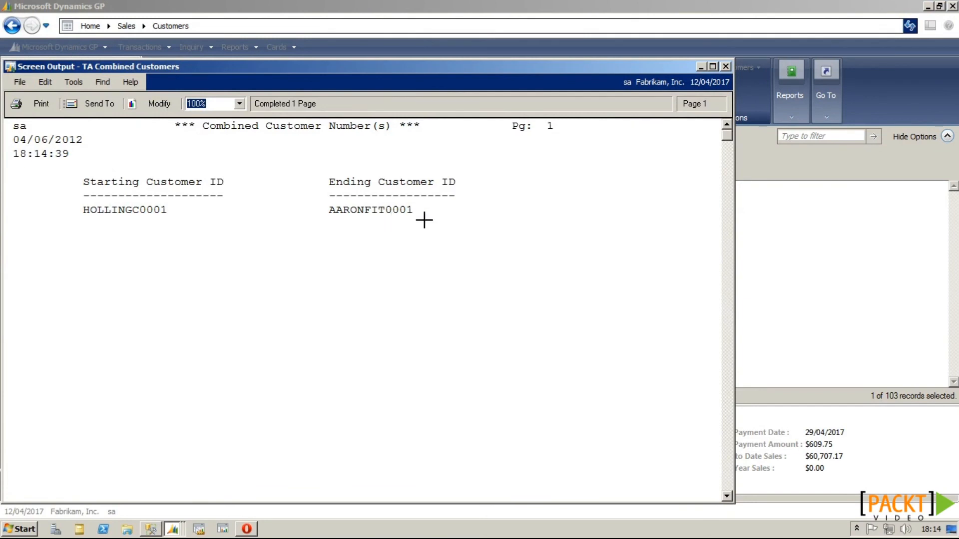
{"action": "left_click", "coordinate": [728, 66]}
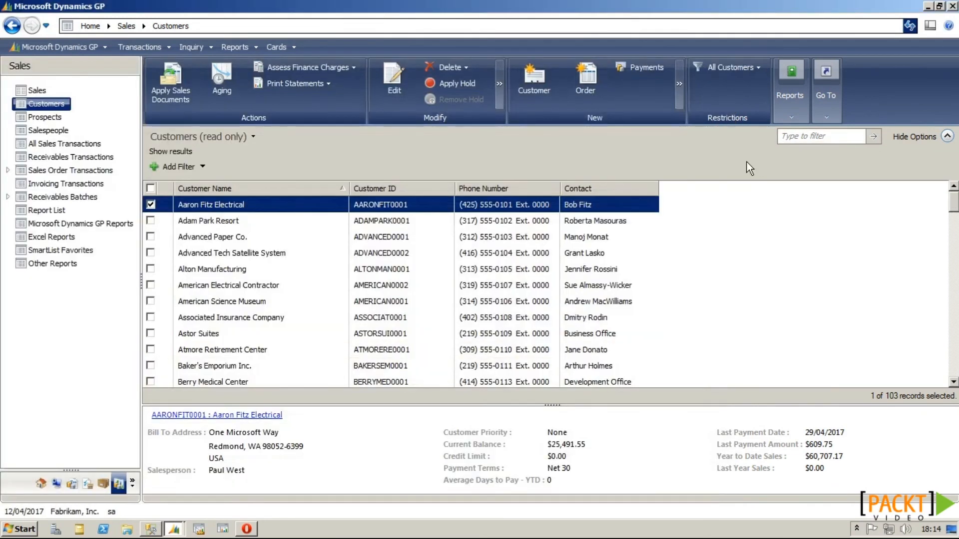
Step: View Aaron Fitz Electrical's sales transactions, then close the transactions list
{"action": "left_click", "coordinate": [826, 115]}
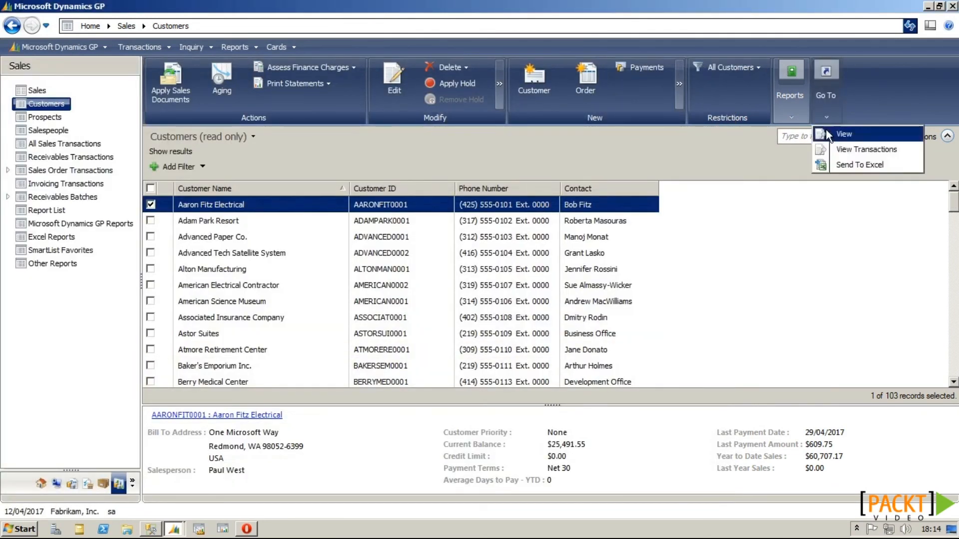
{"action": "left_click", "coordinate": [830, 145]}
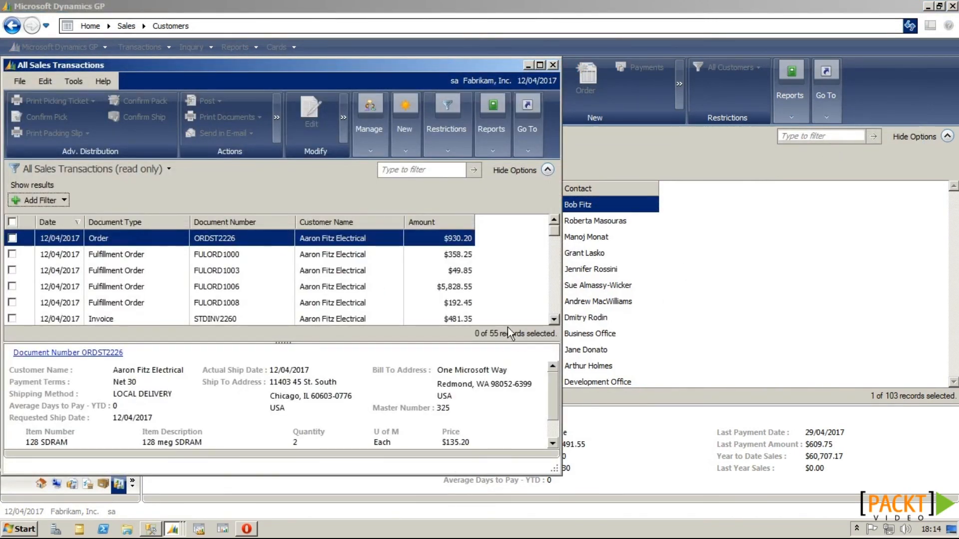
{"action": "left_click", "coordinate": [553, 65]}
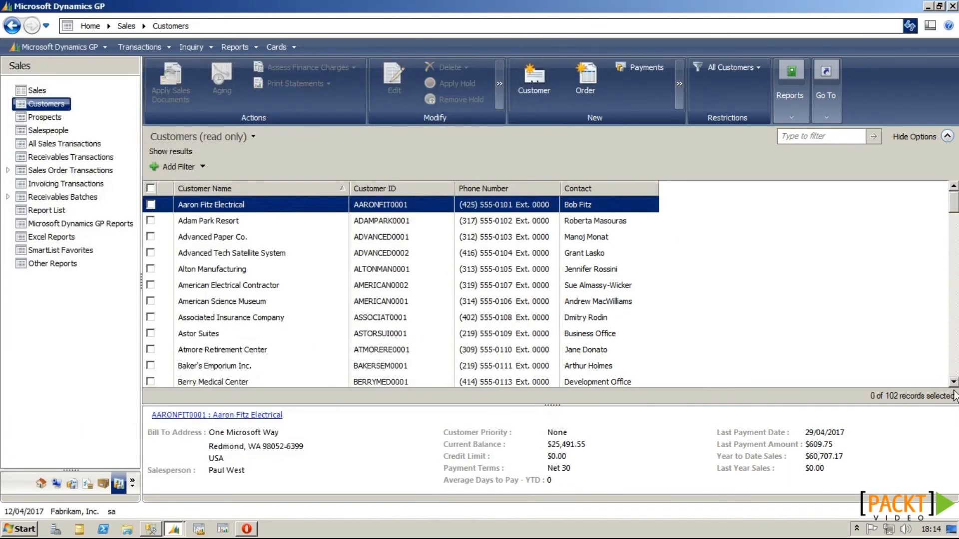
Step: Page down the Customers list to confirm it now holds 102 records
{"action": "left_click", "coordinate": [954, 368]}
{"action": "left_click", "coordinate": [954, 368]}
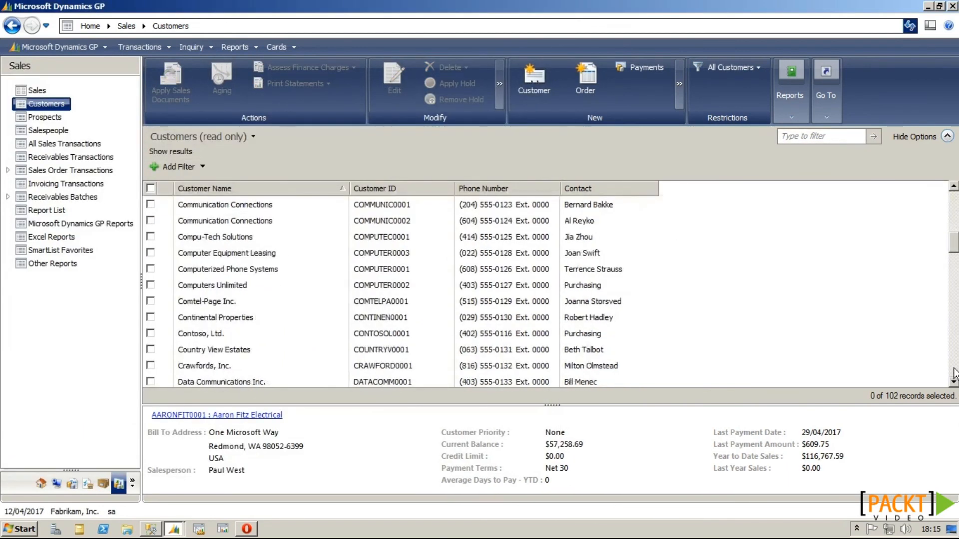
{"action": "left_click", "coordinate": [954, 369]}
{"action": "left_click", "coordinate": [953, 368]}
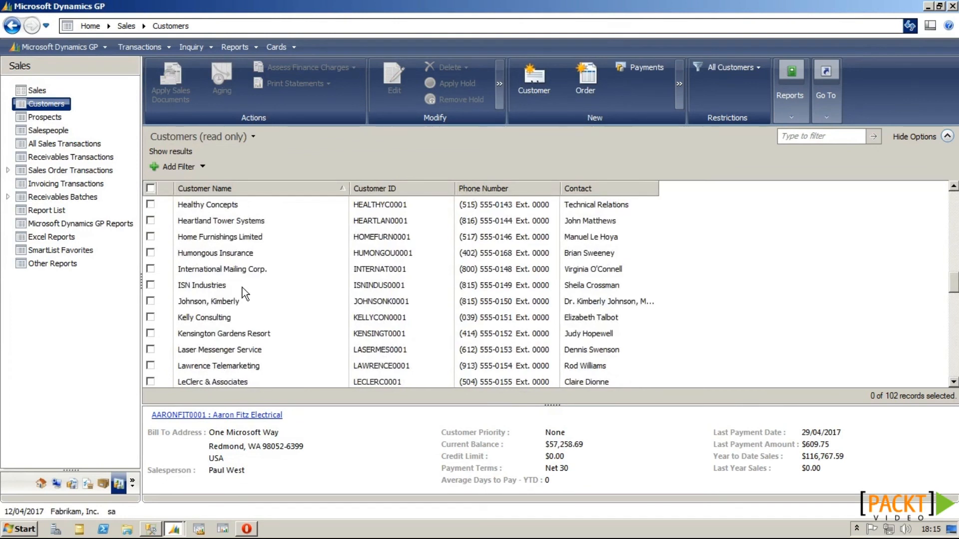
{"action": "left_click", "coordinate": [278, 46]}
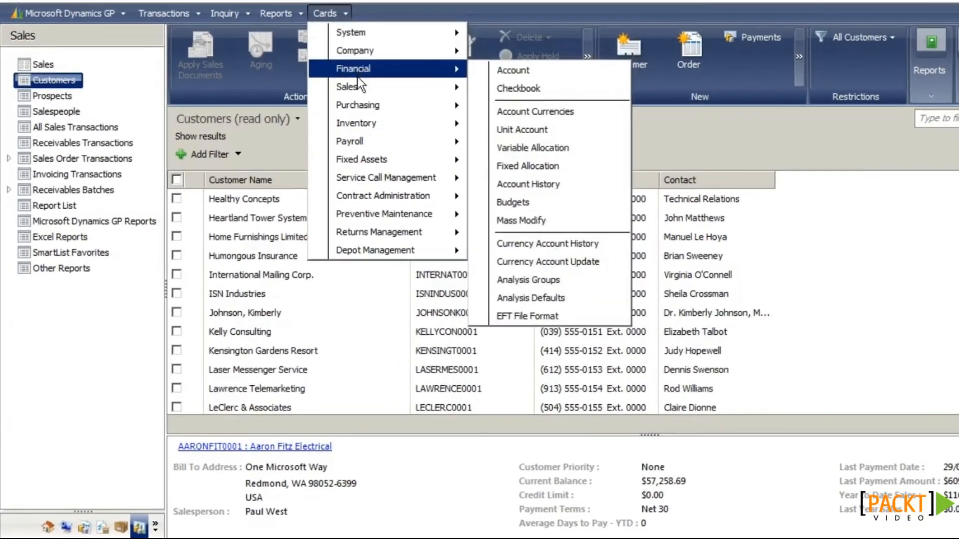
Step: Open Sales Territory Maintenance and browse the existing sales territories
{"action": "mouse_move", "coordinate": [304, 108]}
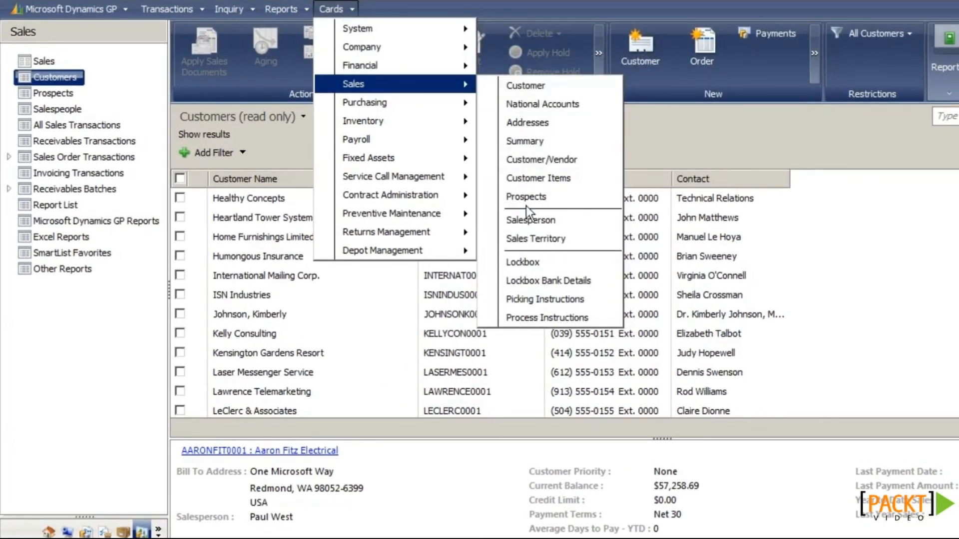
{"action": "left_click", "coordinate": [525, 238]}
{"action": "left_click", "coordinate": [257, 152]}
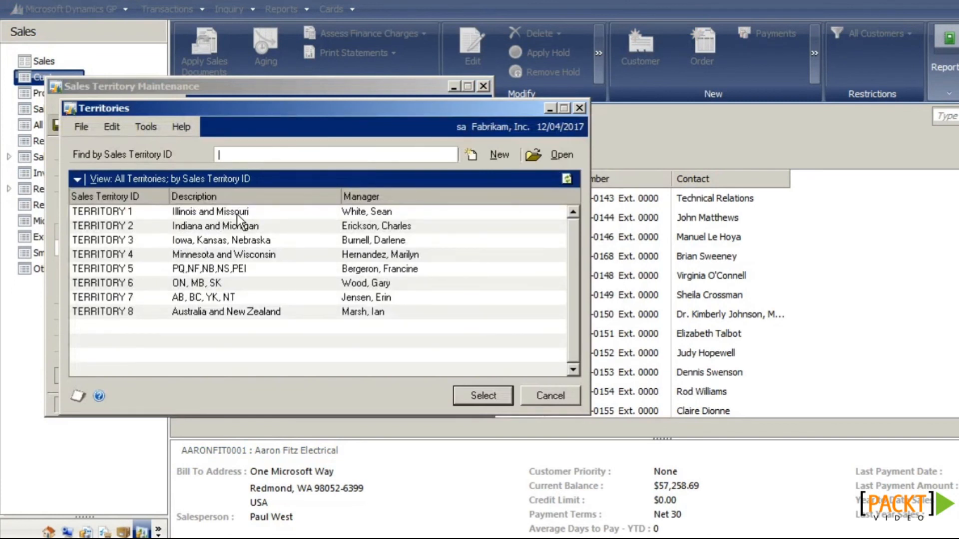
{"action": "left_click", "coordinate": [533, 395]}
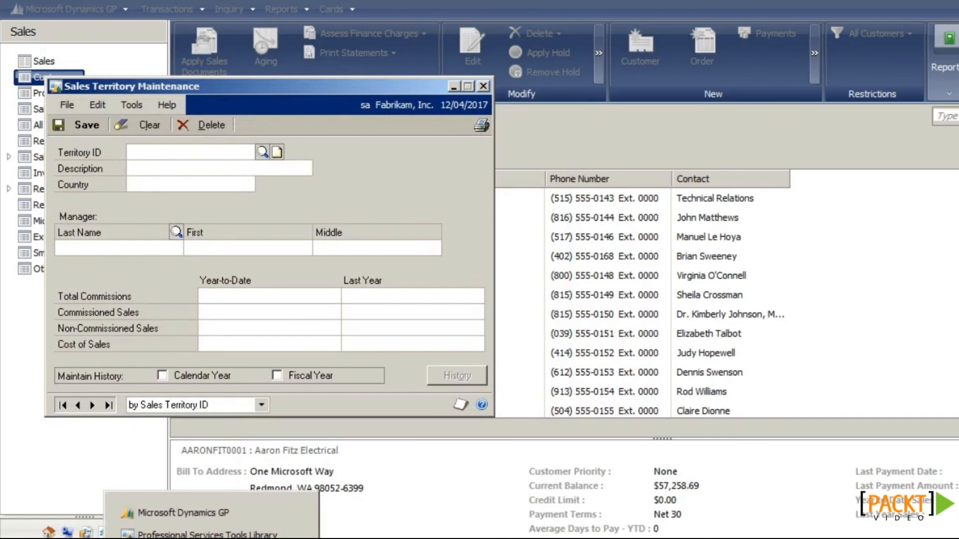
Step: Use the Territory Combiner to merge TERRITORY 2 into TERRITORY 1
{"action": "left_click", "coordinate": [210, 531]}
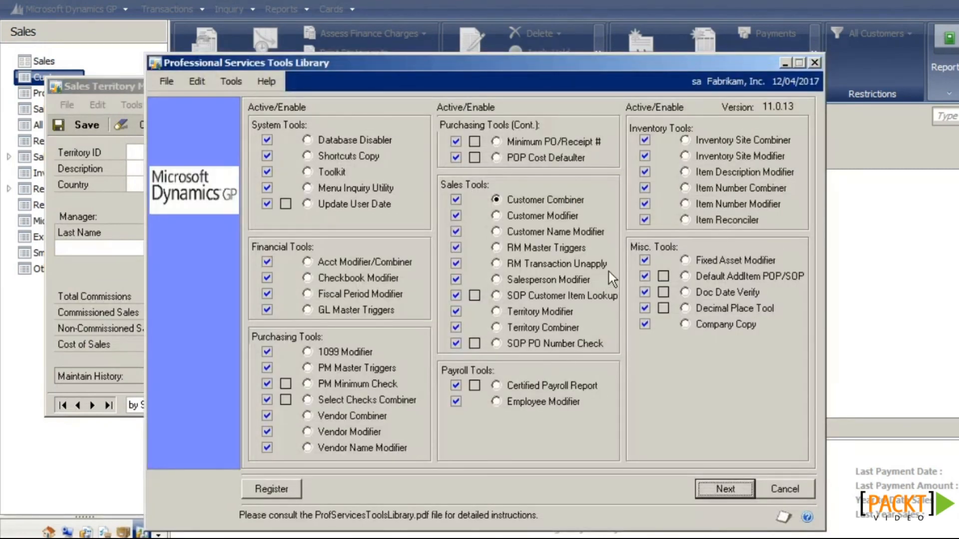
{"action": "left_click", "coordinate": [496, 327]}
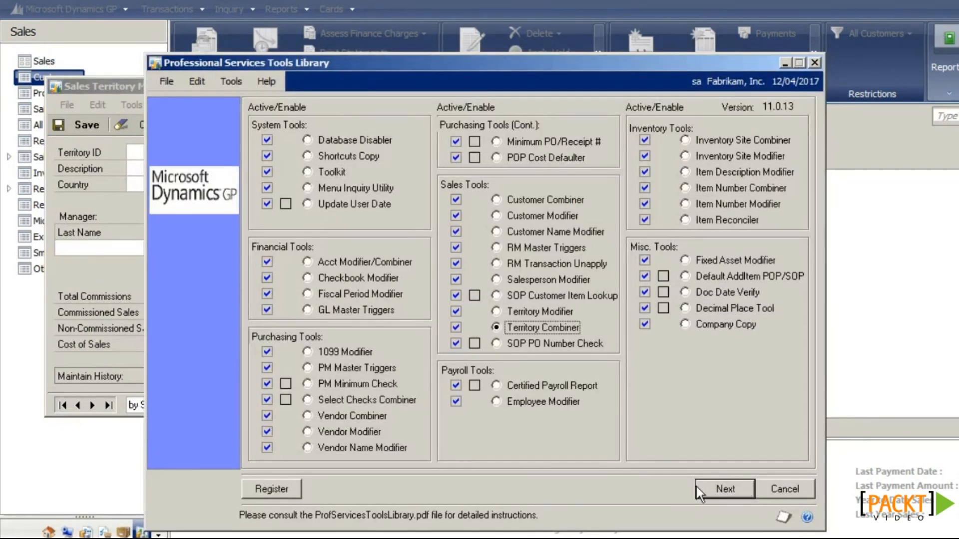
{"action": "left_click", "coordinate": [703, 488]}
{"action": "left_click", "coordinate": [438, 223]}
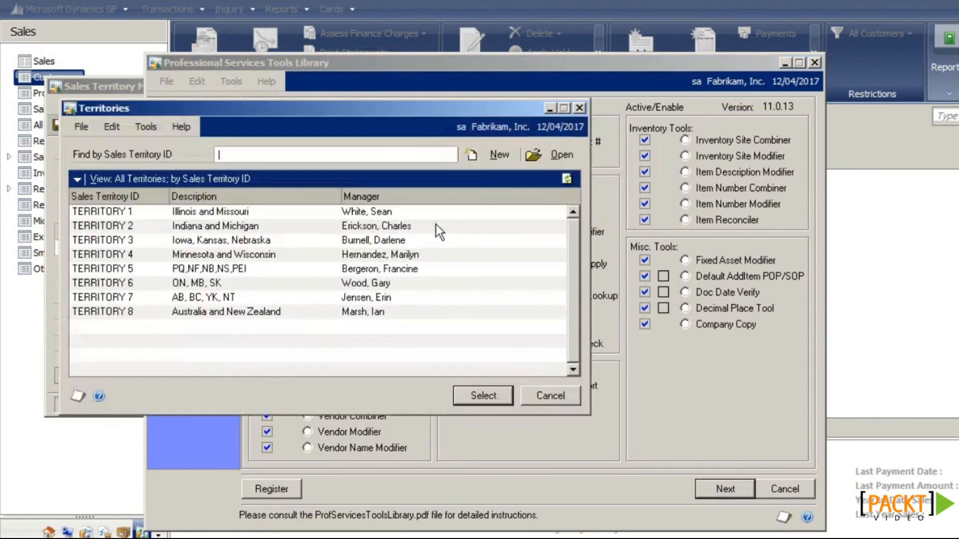
{"action": "double_click", "coordinate": [239, 229]}
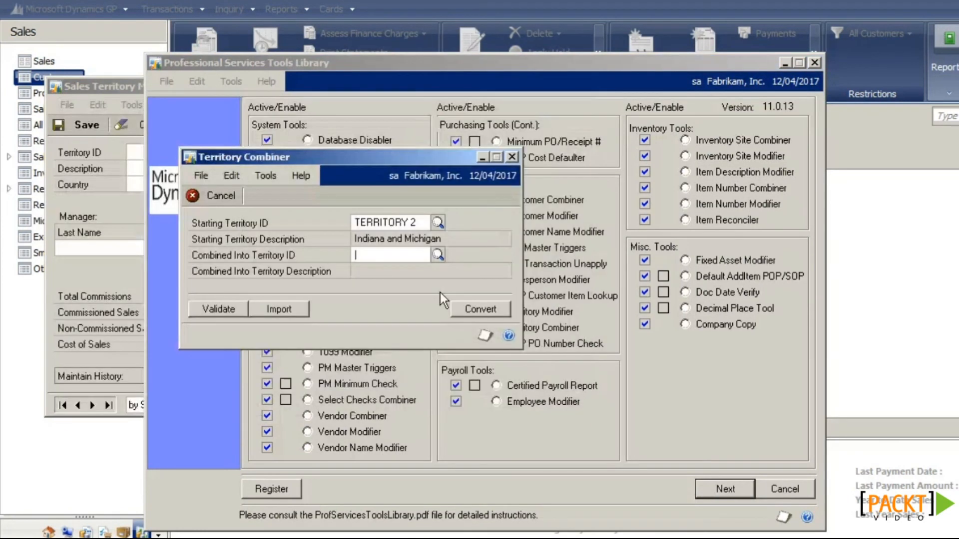
{"action": "left_click", "coordinate": [439, 254]}
{"action": "double_click", "coordinate": [305, 212]}
{"action": "left_click", "coordinate": [474, 311]}
{"action": "left_click", "coordinate": [553, 319]}
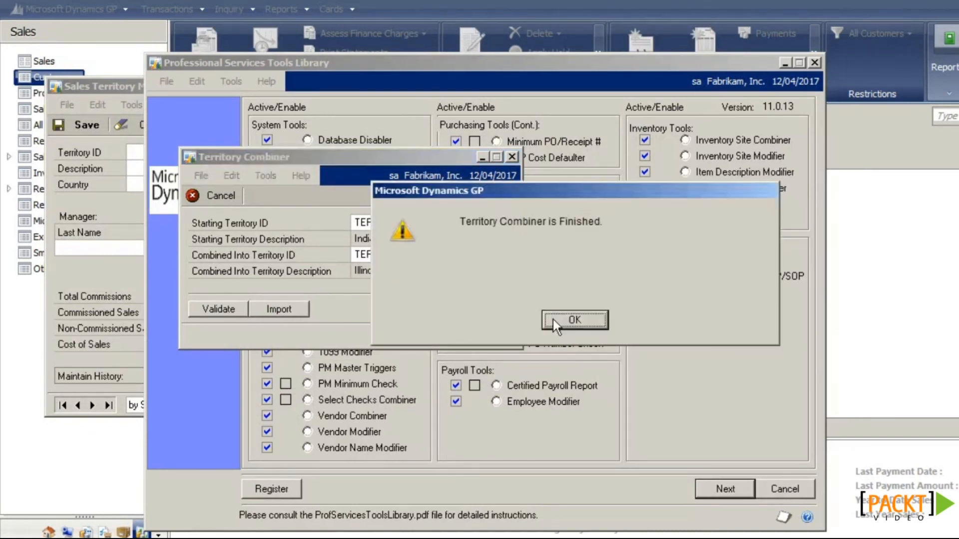
{"action": "left_click", "coordinate": [553, 319]}
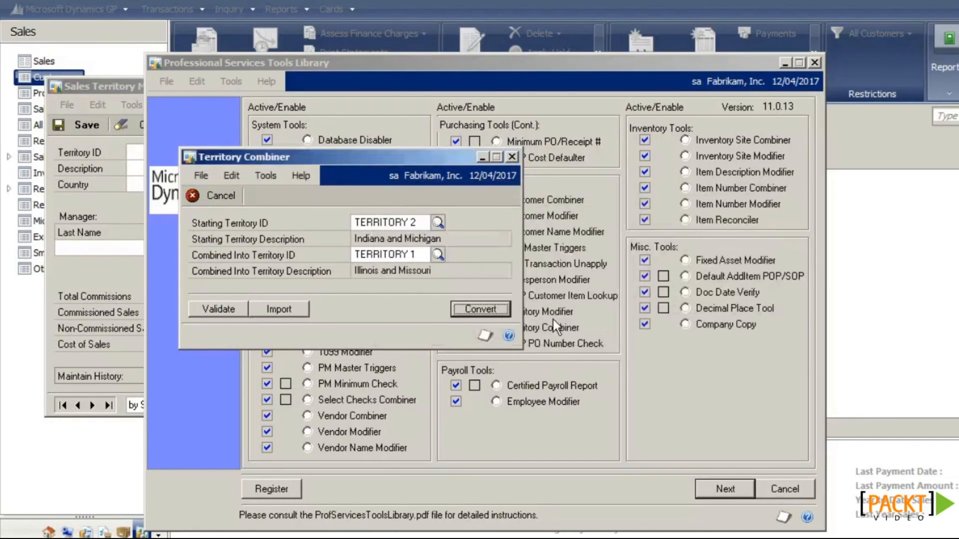
Step: Display the combined-territories report on screen, then close it
{"action": "left_click", "coordinate": [513, 157]}
{"action": "left_click", "coordinate": [466, 258]}
{"action": "left_click", "coordinate": [637, 385]}
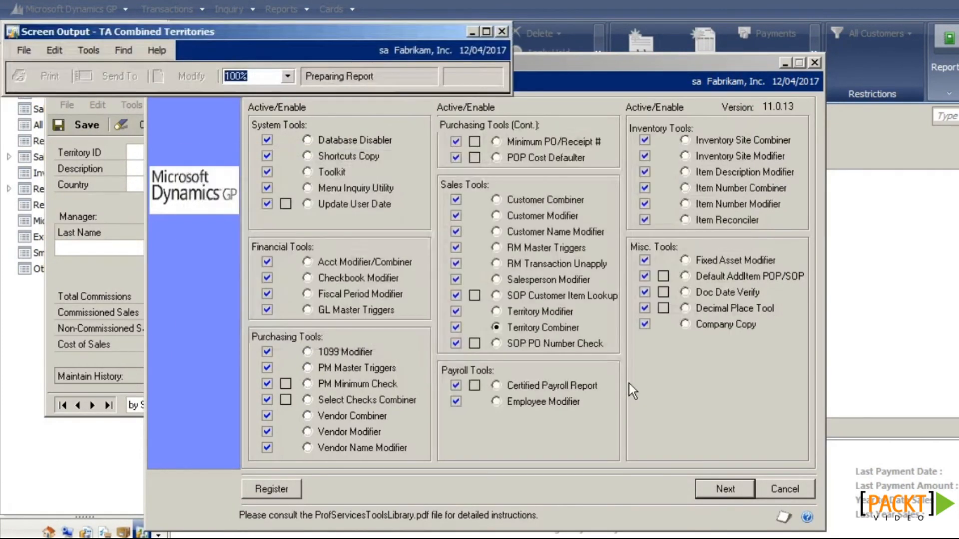
{"action": "left_click", "coordinate": [533, 32]}
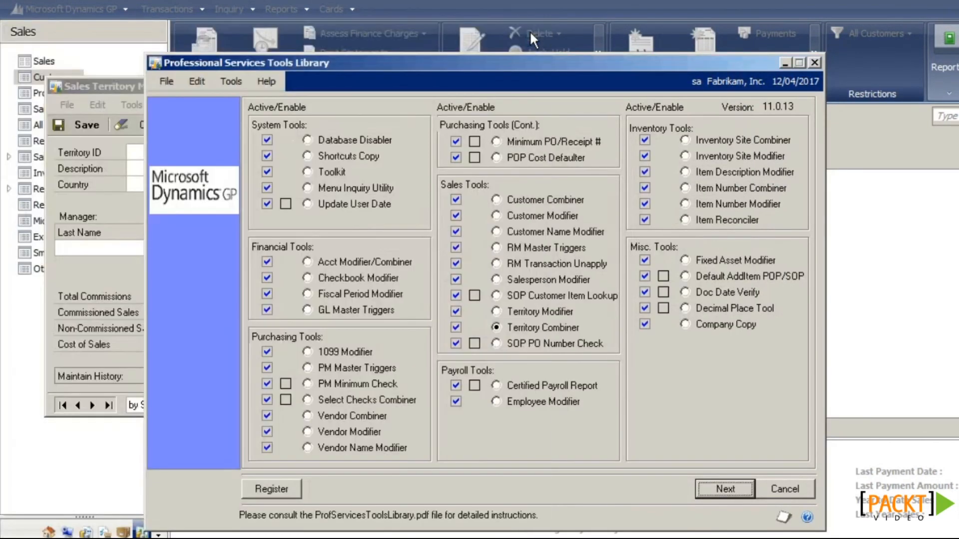
{"action": "left_click", "coordinate": [112, 85]}
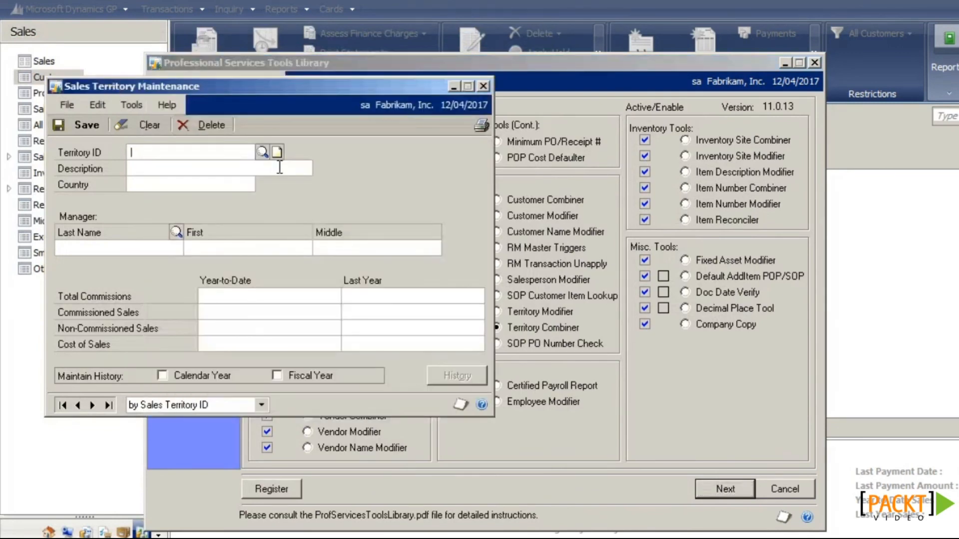
Step: Check that TERRITORY 1 remains and review it, then close Sales Territory Maintenance and the tools library
{"action": "left_click", "coordinate": [262, 153]}
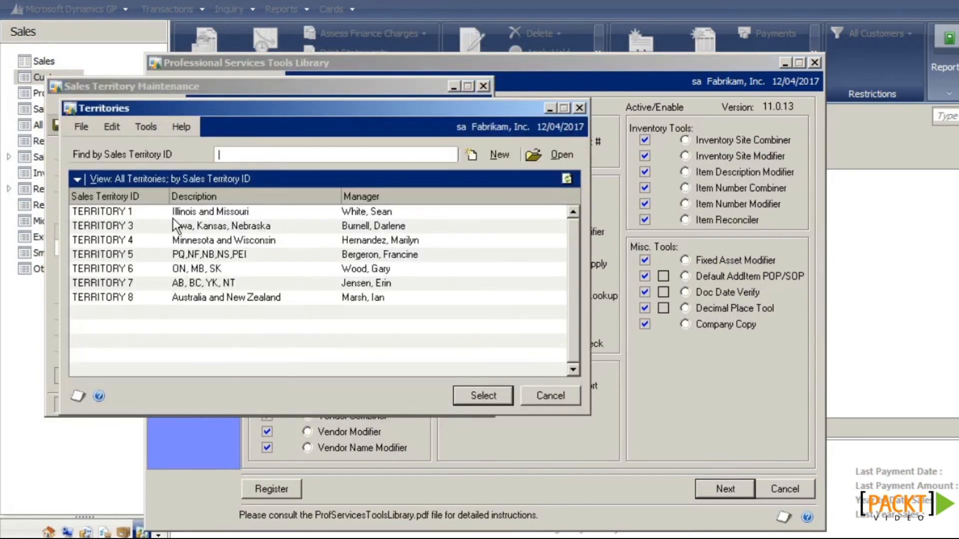
{"action": "double_click", "coordinate": [196, 211]}
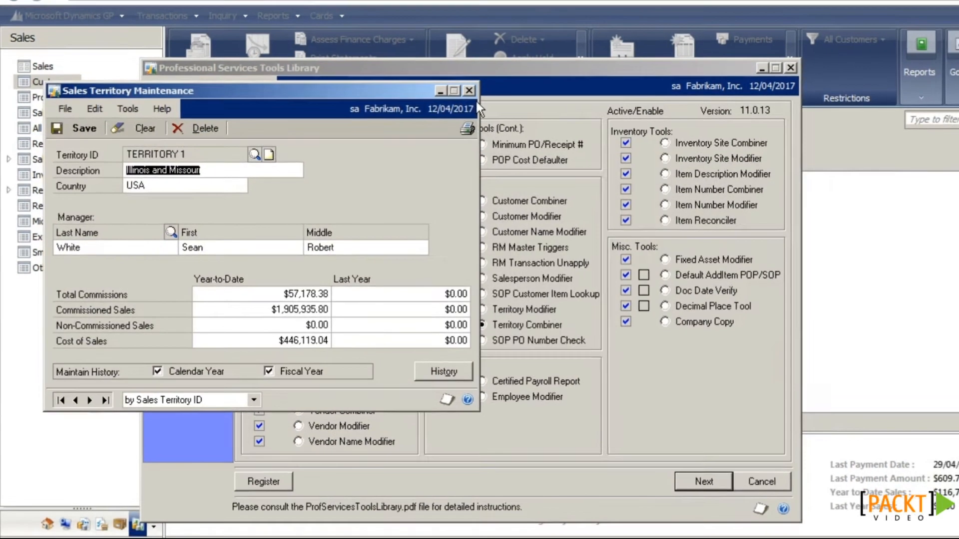
{"action": "left_click", "coordinate": [483, 86]}
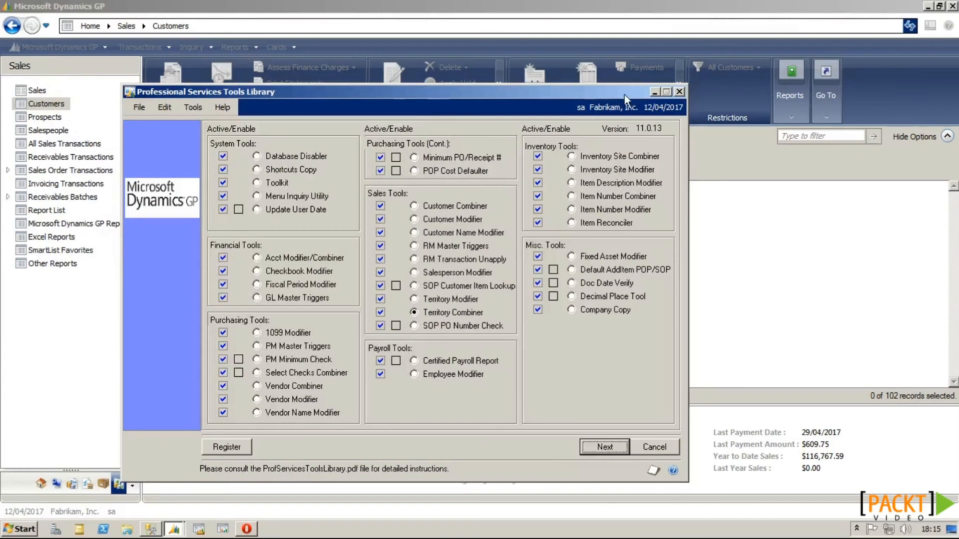
{"action": "left_click", "coordinate": [679, 92]}
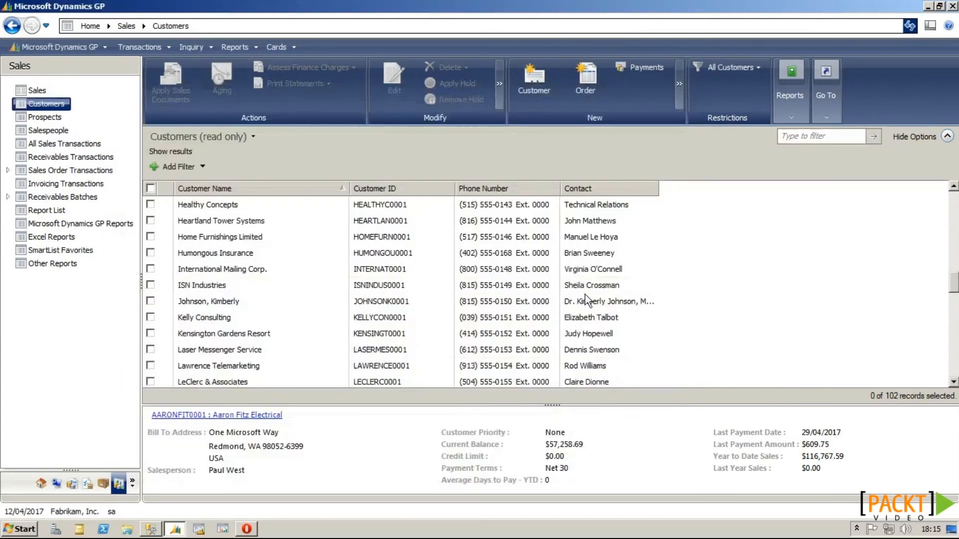